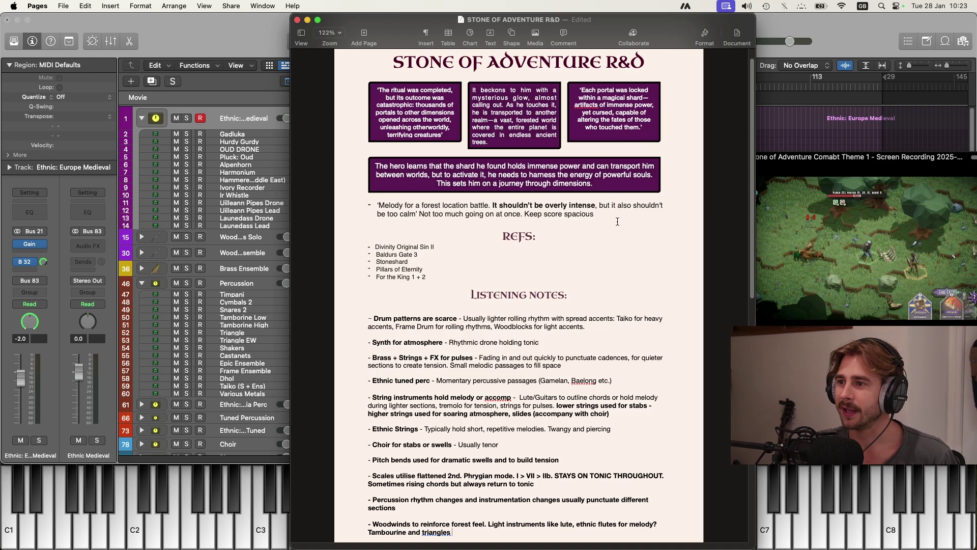
Highlight and review the brief's line describing a spacious forest battle melody that is not overly intense
drag(607, 216, 373, 203)
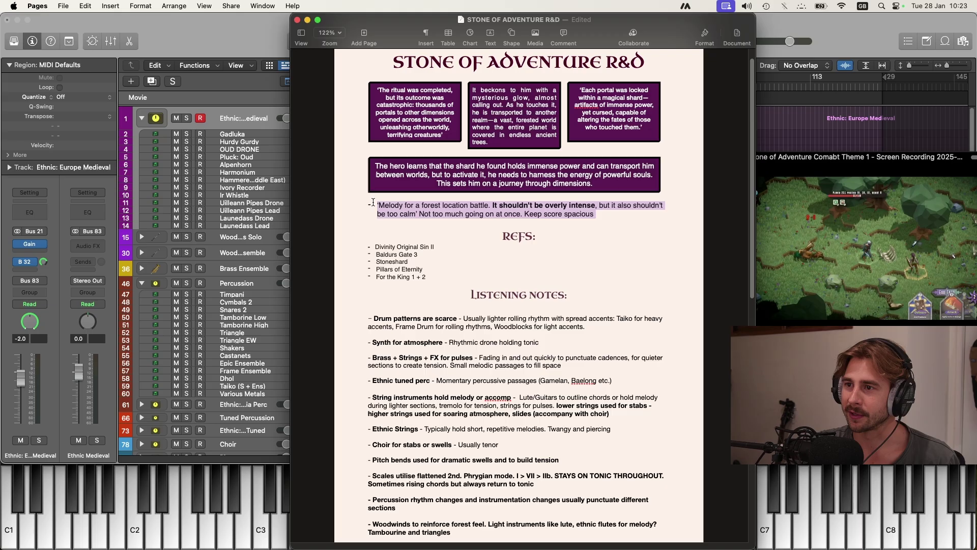
click(617, 216)
scroll(626, 266, down, 1)
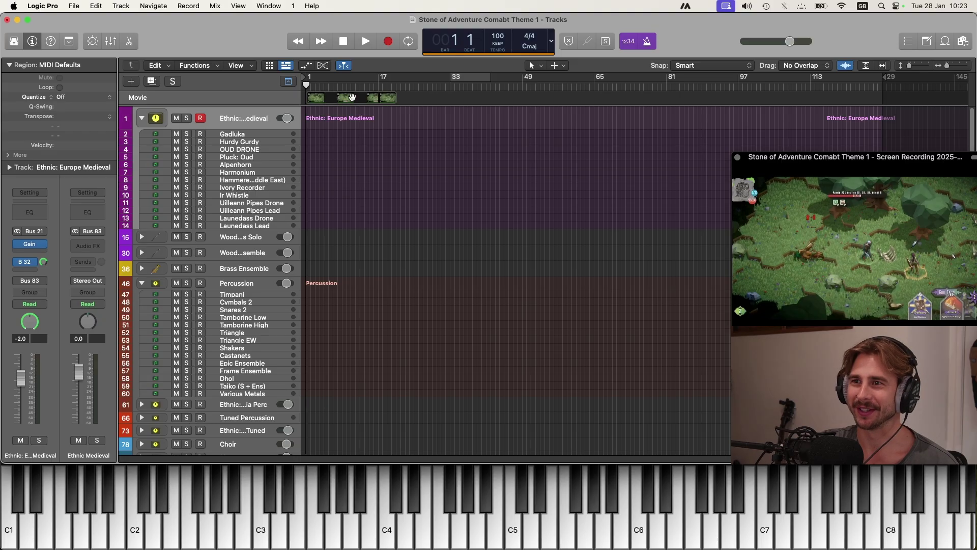
Switch to the Logic Pro project and lower the Expression of the Adagio Cello Ambience Pad instrument
mouse_move(306, 85)
mouse_down()
mouse_move(343, 85)
mouse_move(299, 85)
mouse_up()
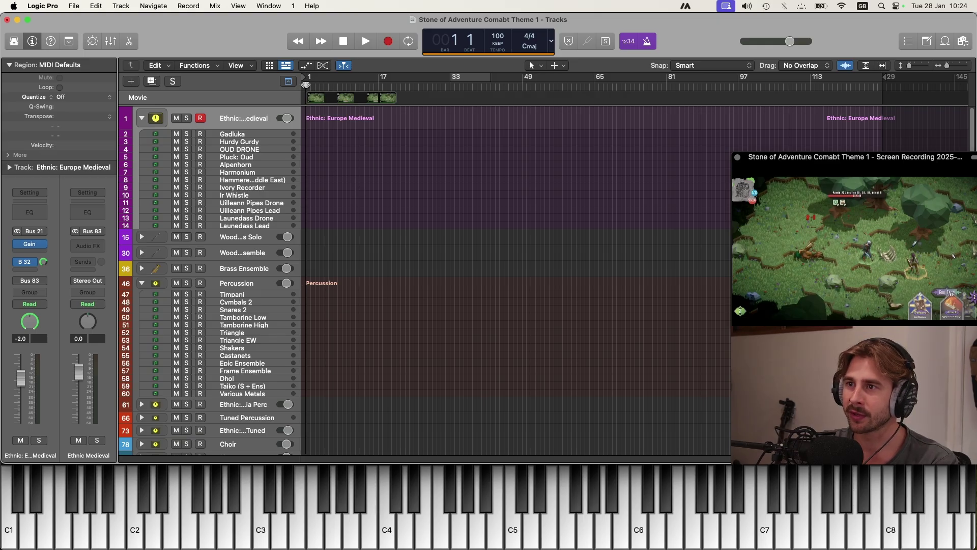
scroll(336, 102, up, 5)
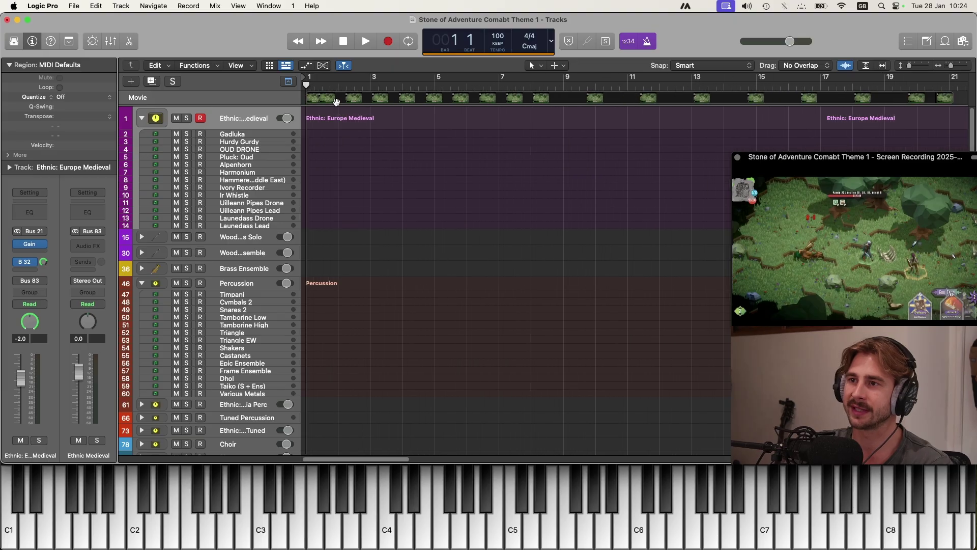
right_click(251, 274)
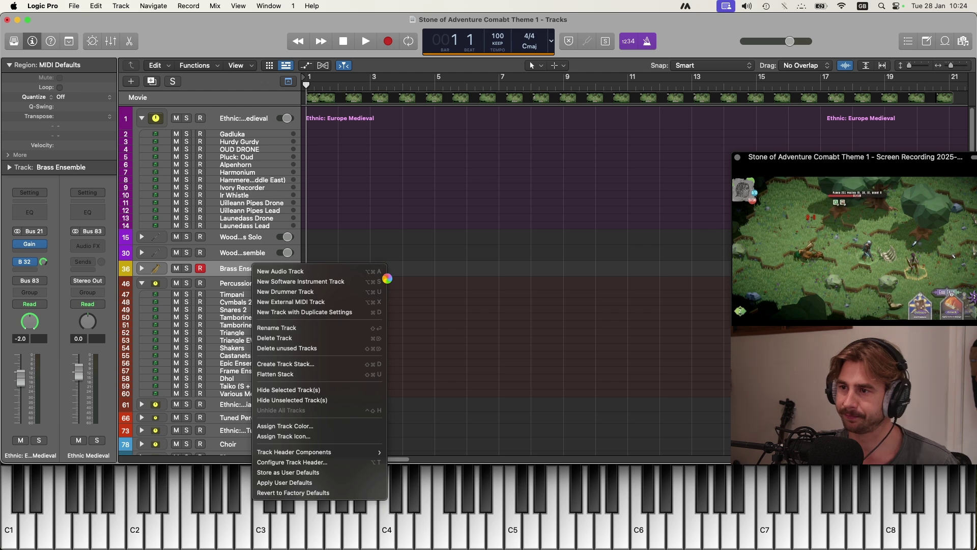
scroll(256, 329, down, 3)
scroll(256, 329, down, 10)
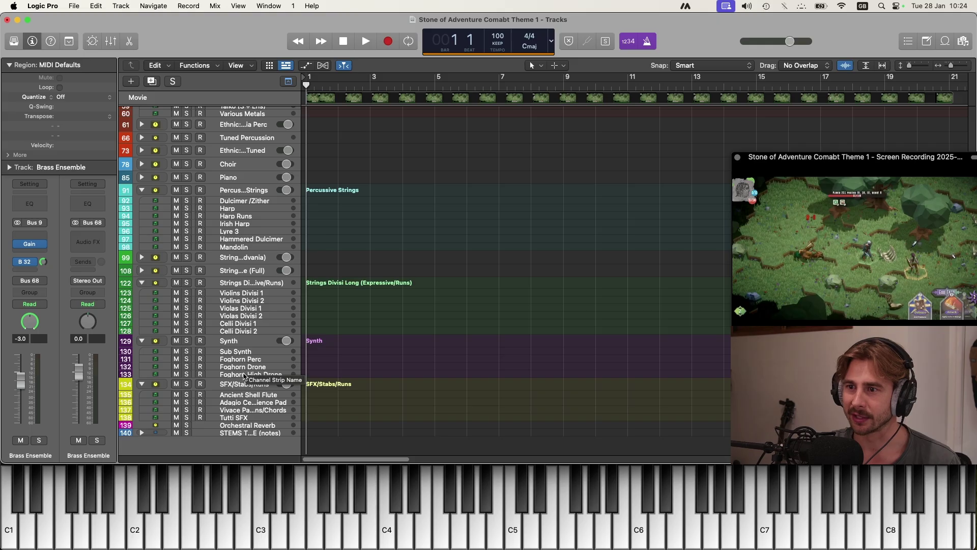
click(156, 402)
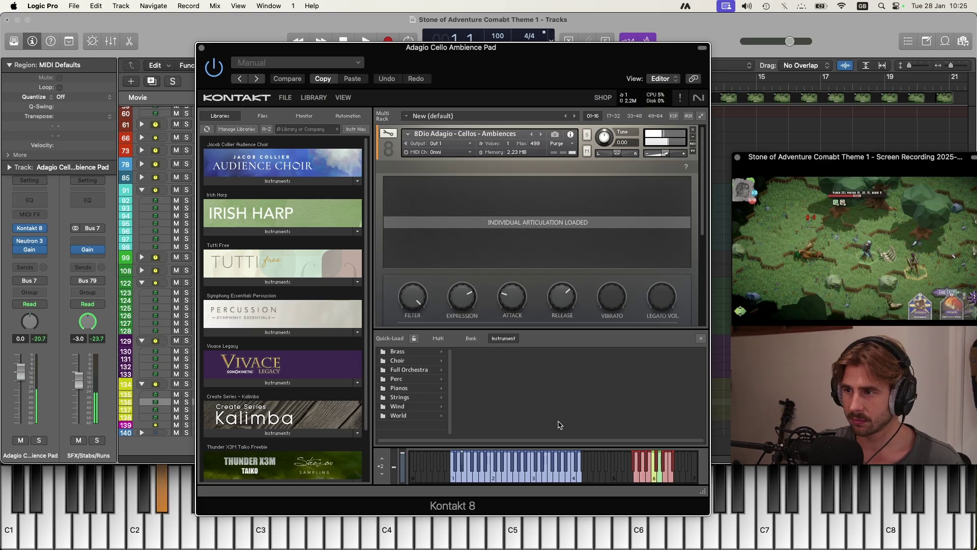
drag(464, 308, 471, 365)
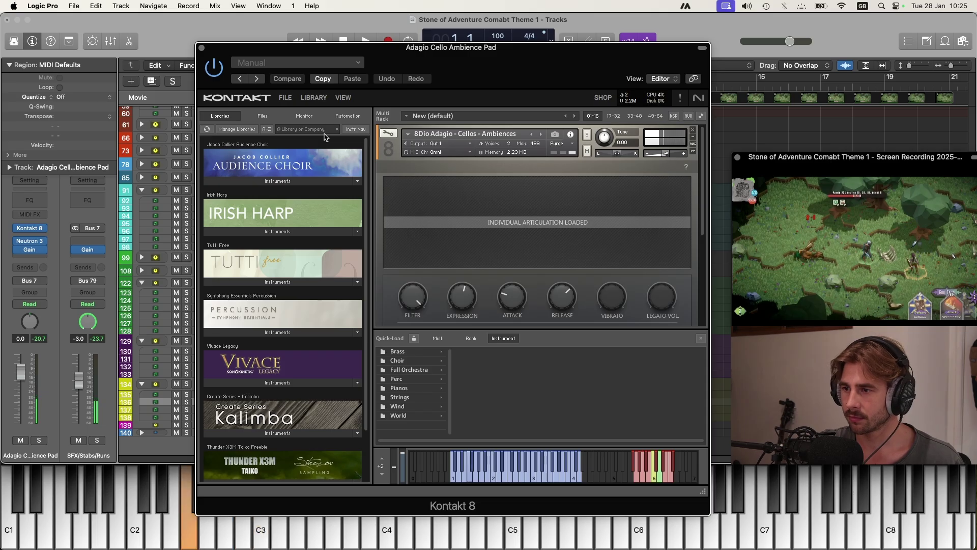
click(201, 48)
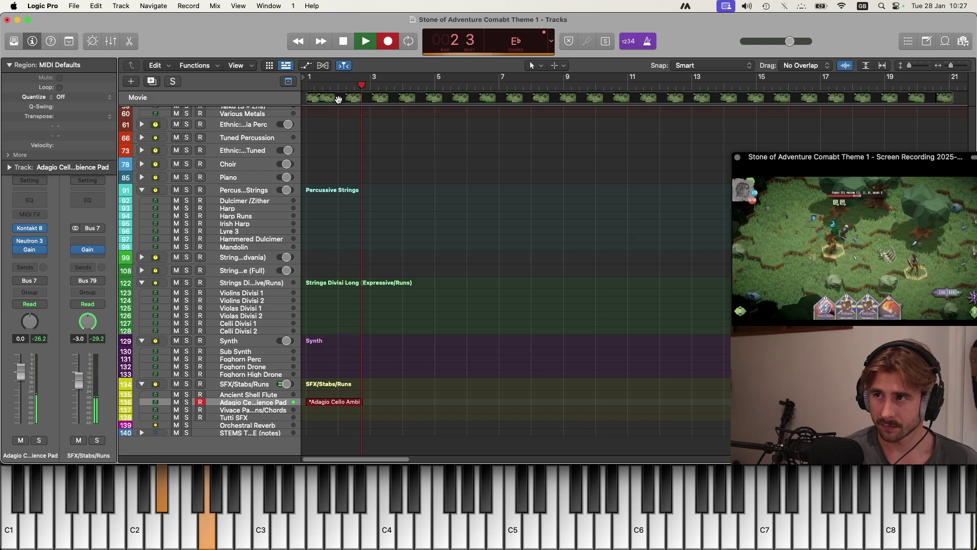
Finish recording the part that starts at bar 1 on the Adagio Cello Ambience Pad track
key(space)
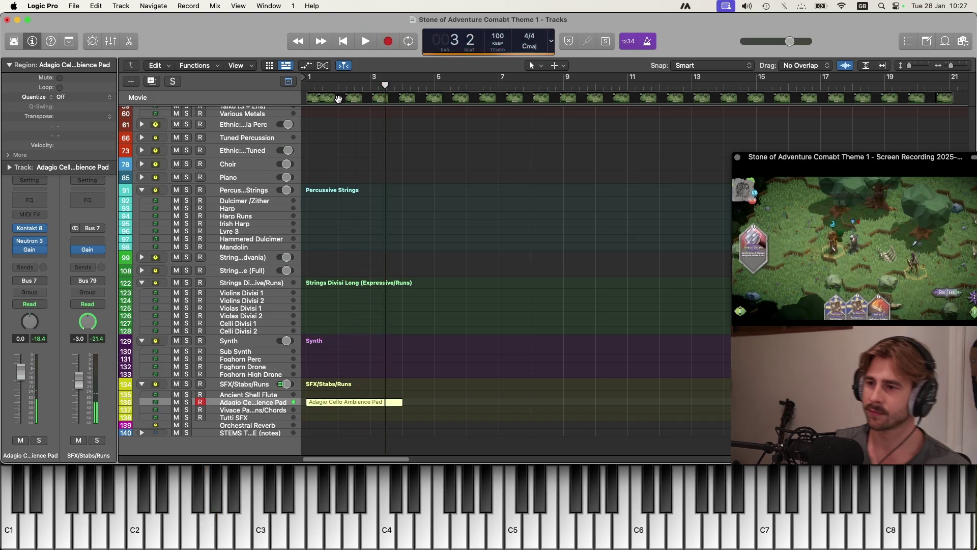
click(53, 6)
click(309, 87)
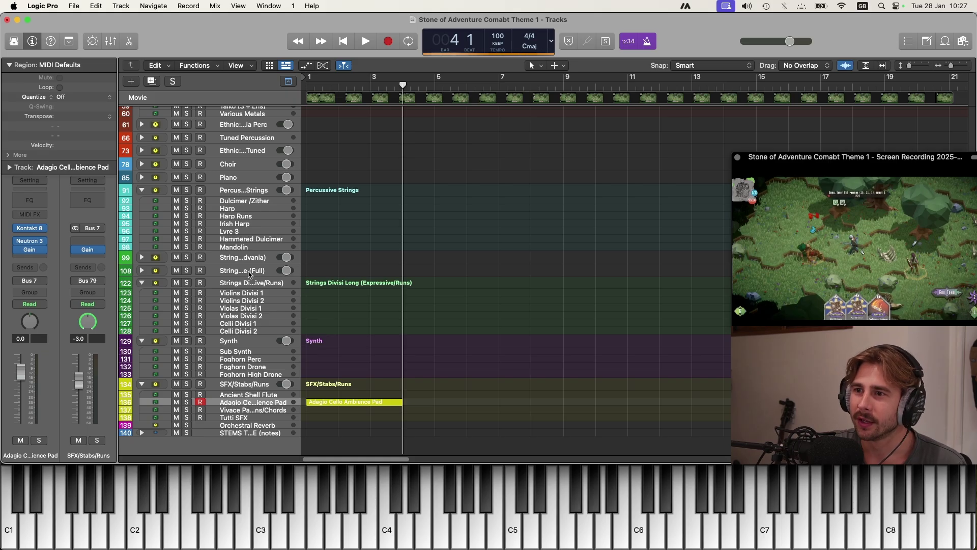
Open the Vivace Patterns/Chords instrument and load the VIVACE Legacy Shocks & Stabs patch to audition it
click(247, 410)
key(v)
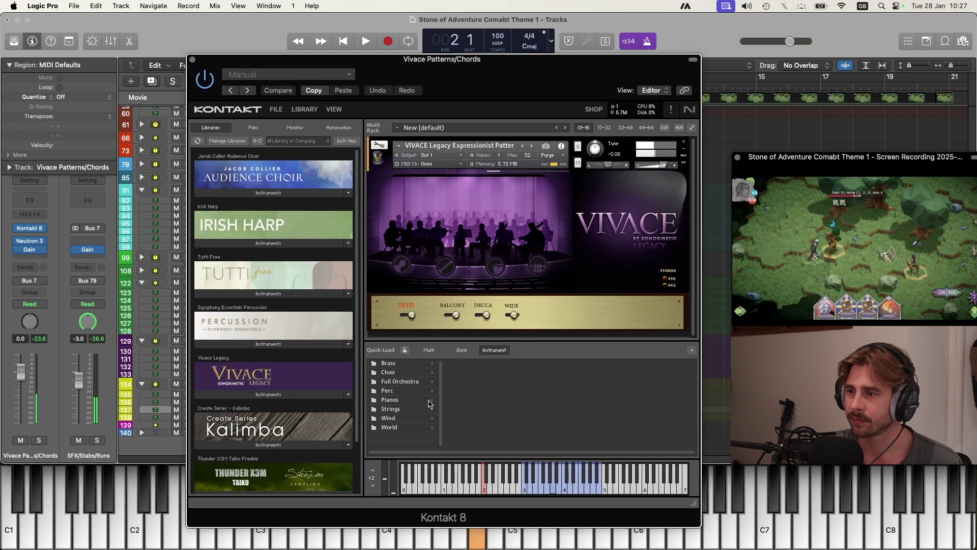
click(268, 395)
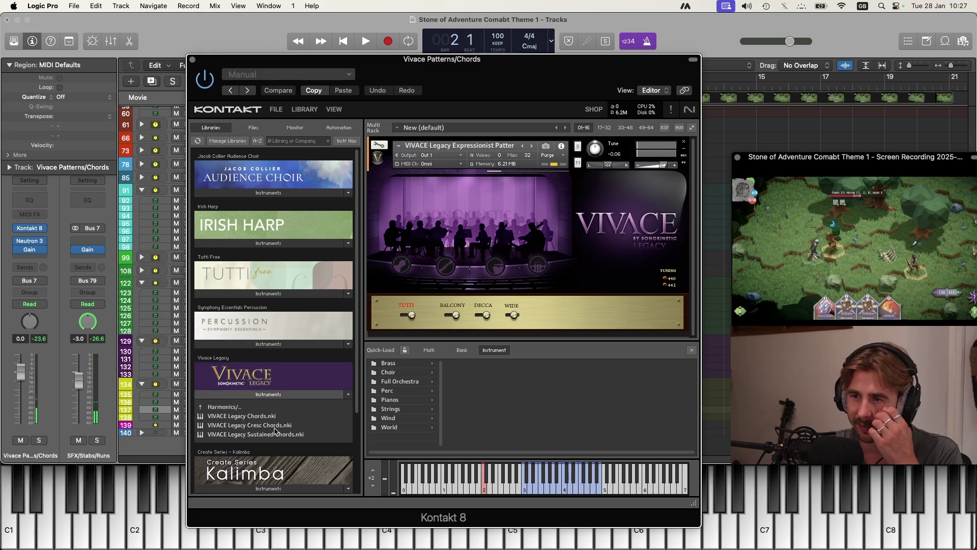
click(225, 407)
click(229, 416)
click(230, 416)
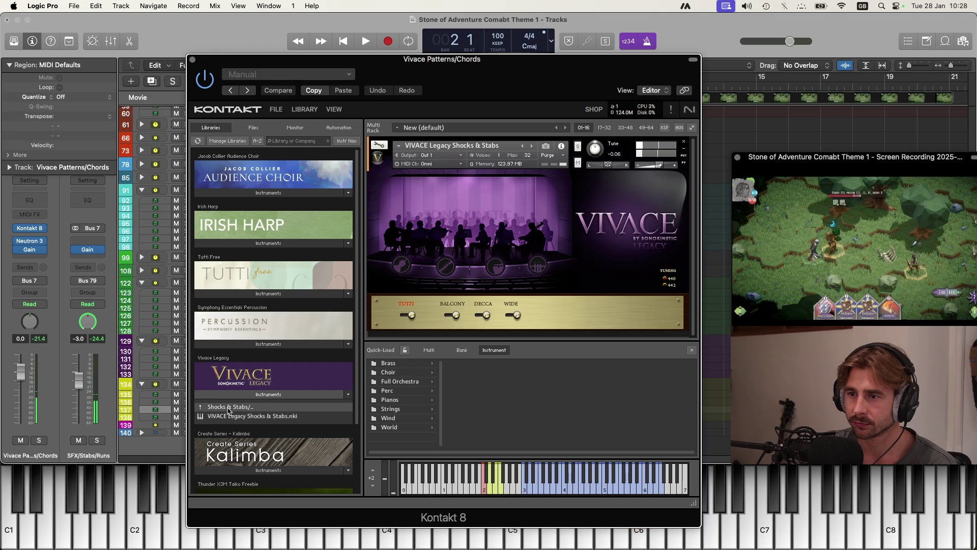
Audition the VIVACE Legacy Tutti Suspense A and VIVACE Legacy Runs patches, and close the instrument
click(229, 406)
click(239, 425)
click(244, 434)
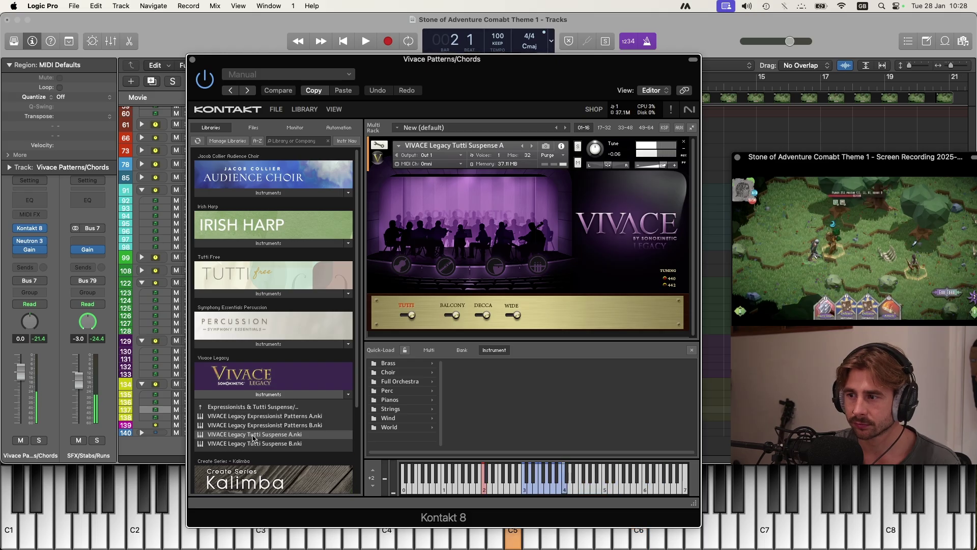
click(260, 405)
click(230, 436)
click(240, 419)
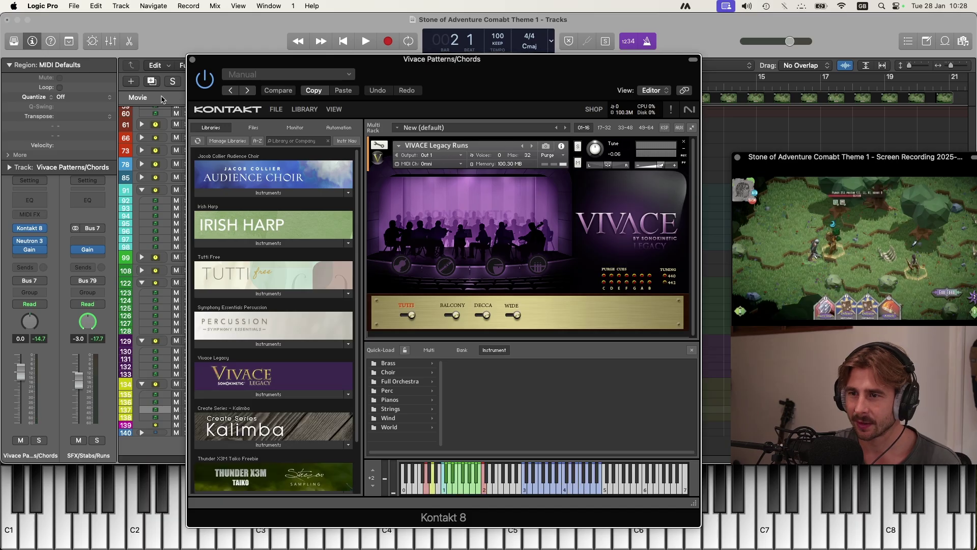
click(193, 59)
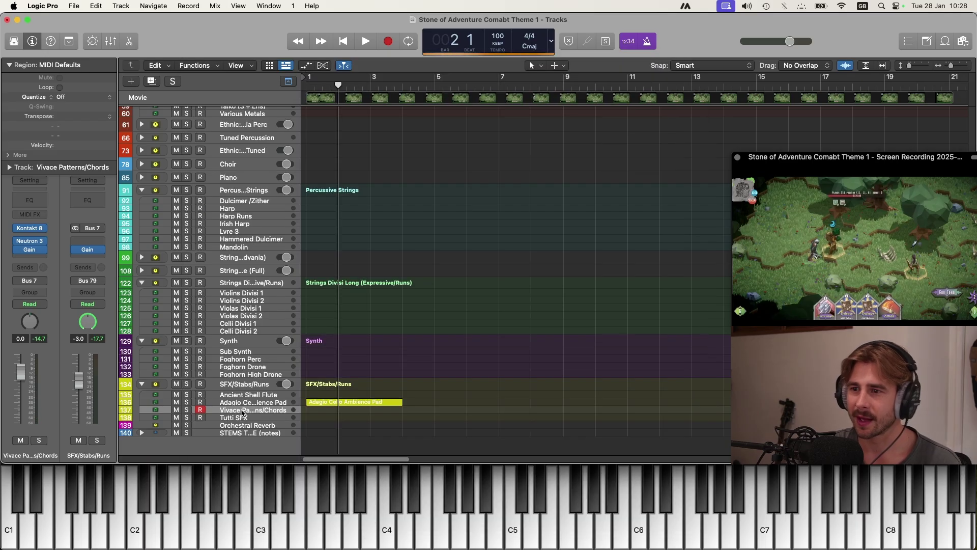
Delete the Vivace Patterns/Chords track and open the Tutti SFX instrument in full view
key(super+BackSpace)
mouse_move(30, 232)
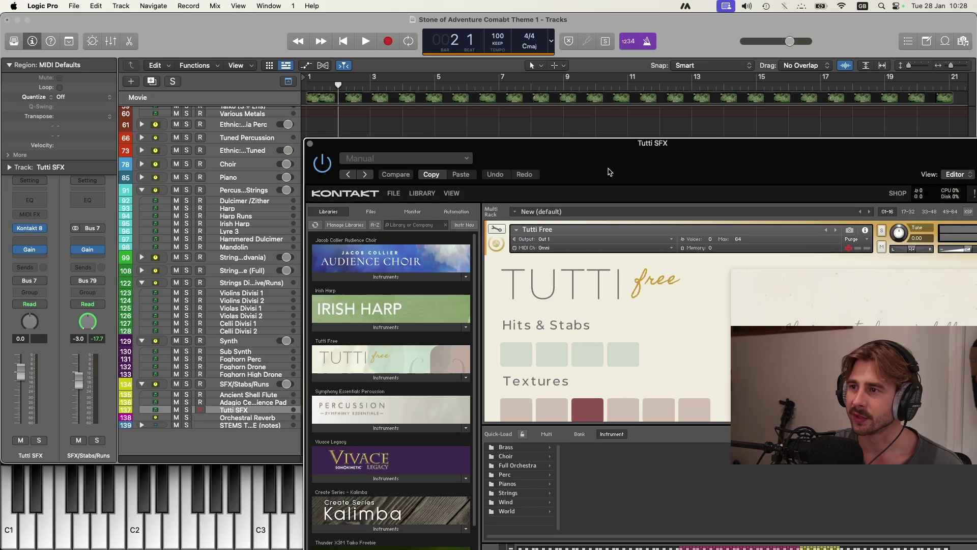
drag(609, 168, 442, 74)
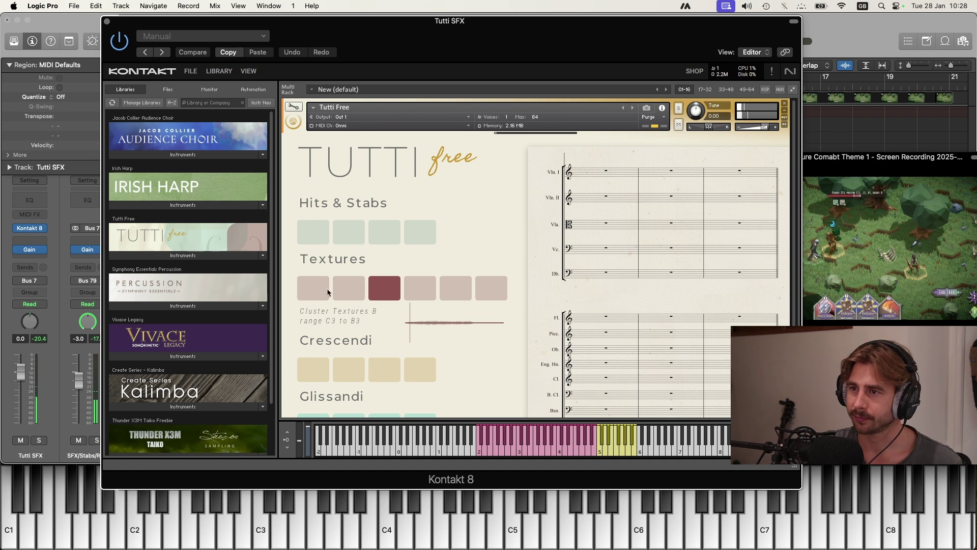
Choose the Cluster Cresc A crescendo in Tutti Free and lower the Tutti SFX track volume to -10.0 dB
scroll(328, 292, down, 2)
click(314, 325)
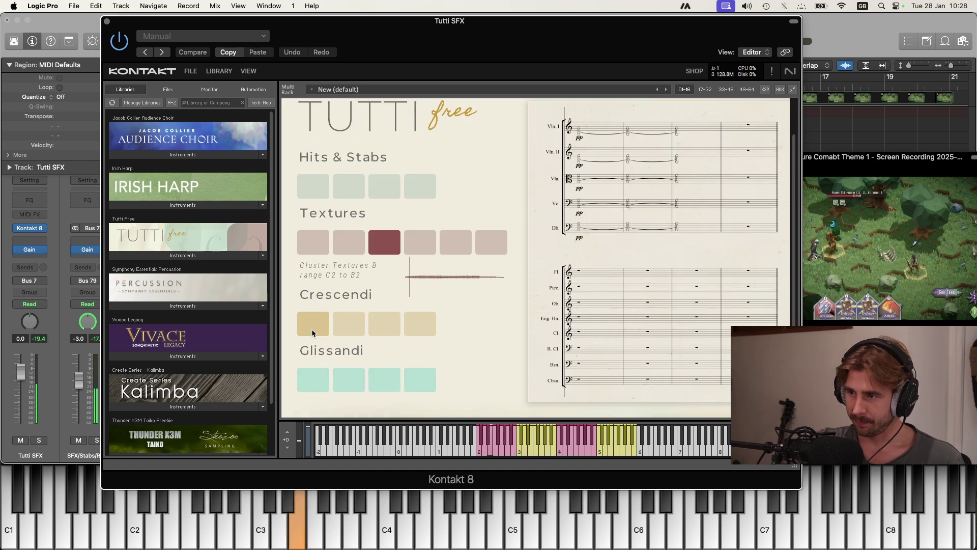
click(313, 326)
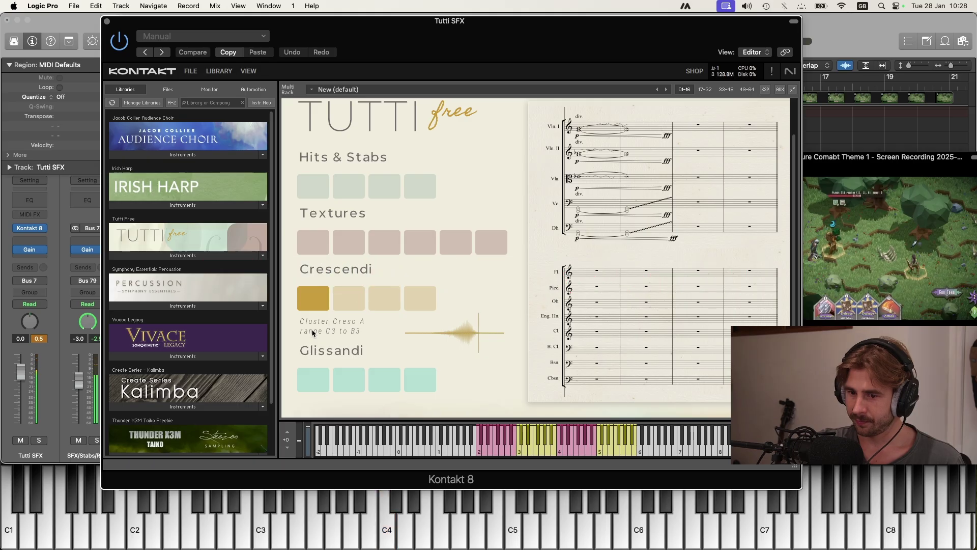
drag(21, 374, 21, 396)
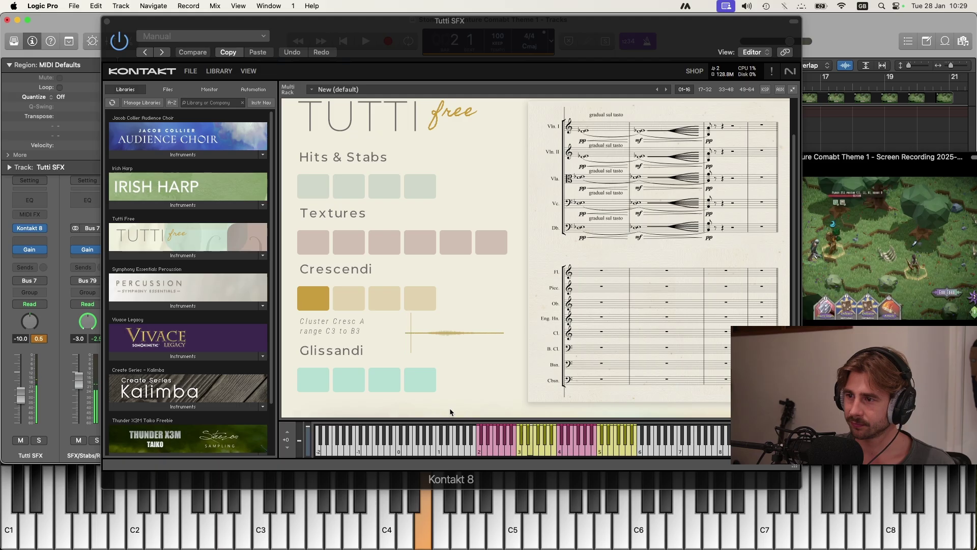
click(107, 21)
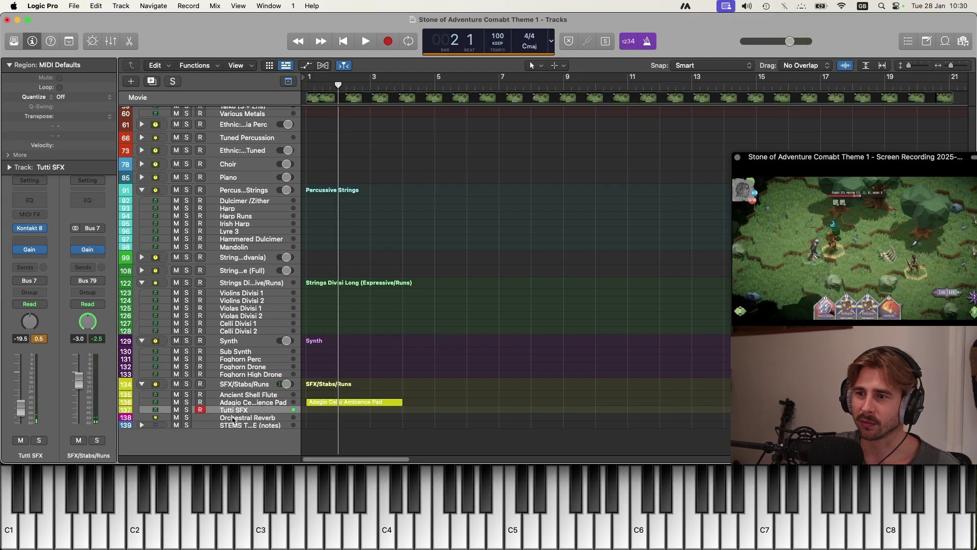
Lower the Tutti SFX track volume to -42.0 dB and adjust the track's Gain plug-in
drag(21, 407, 20, 415)
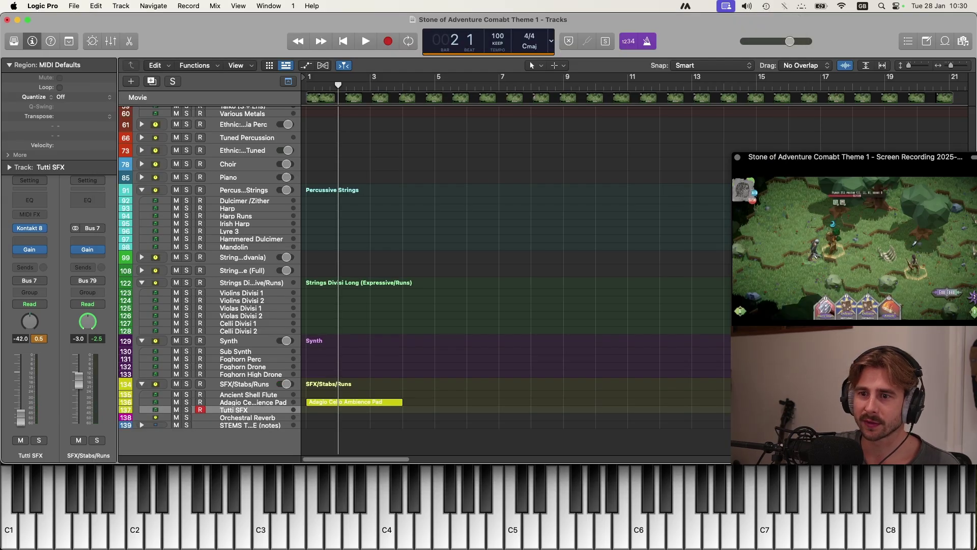
click(29, 249)
drag(362, 236, 343, 194)
click(311, 144)
Play back the Tutti SFX region with the cello pad and set the Tutti SFX volume to -29.5 dB
key(space)
scroll(448, 367, down, 3)
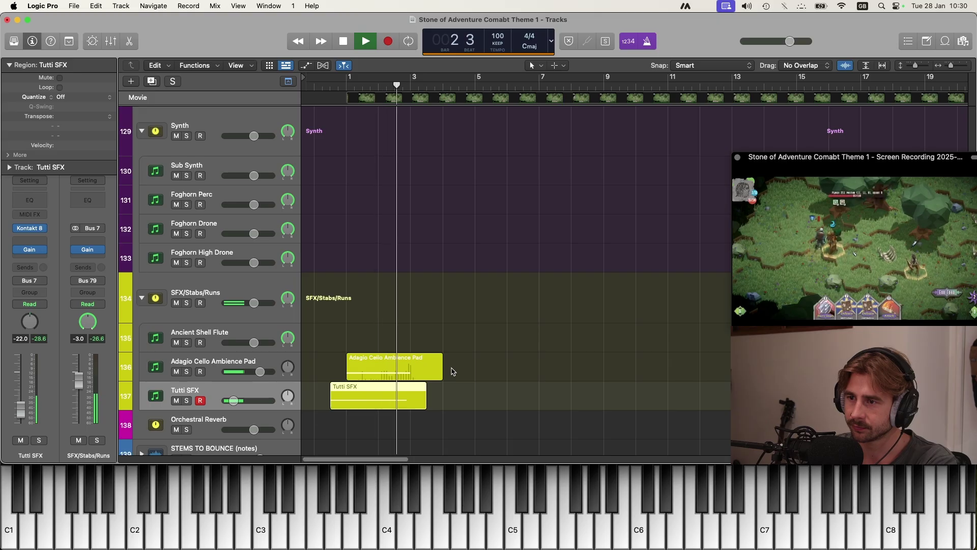
key(space)
drag(233, 400, 230, 400)
Draw volume automation on the Adagio Cello Ambience Pad region from bar 1 to about bar 2
click(359, 369)
key(a)
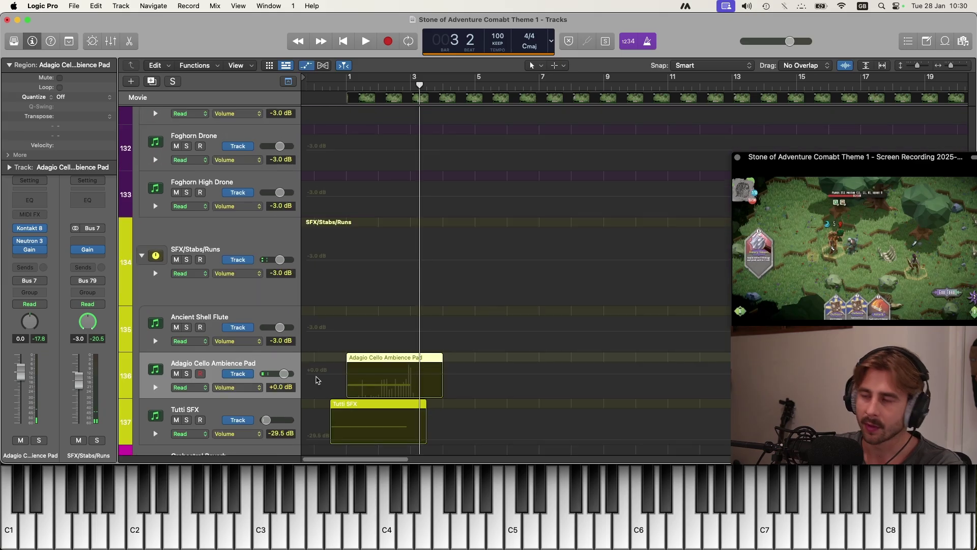
click(411, 376)
key(a)
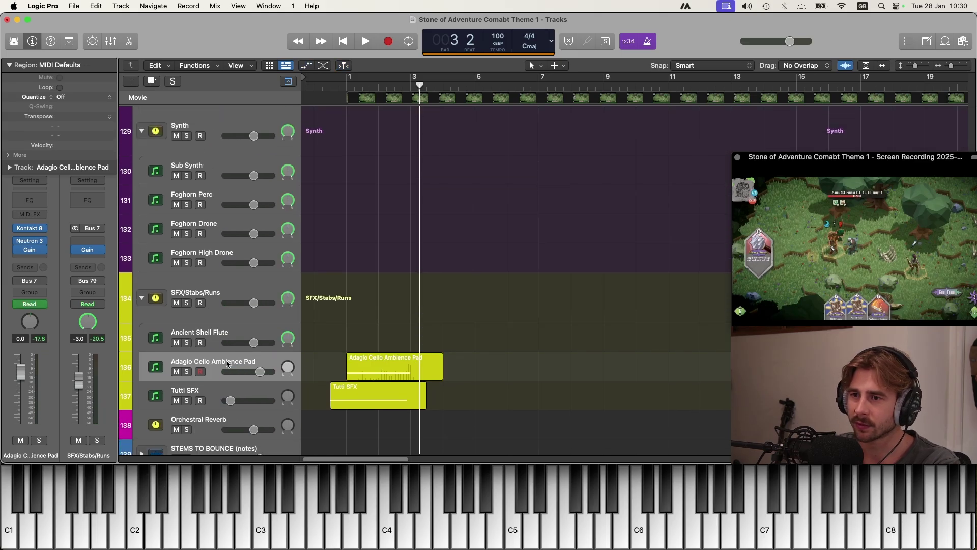
key(a)
drag(346, 375, 383, 390)
key(a)
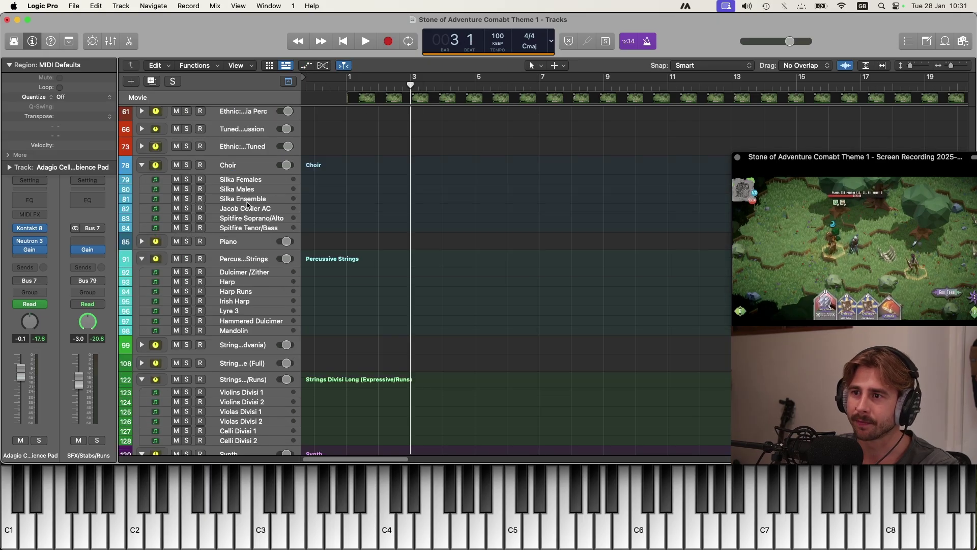
Open the Jacob Collier Audience Choir instrument in the Choir stack and set its vowel movement preset to Diagonal 1
click(241, 210)
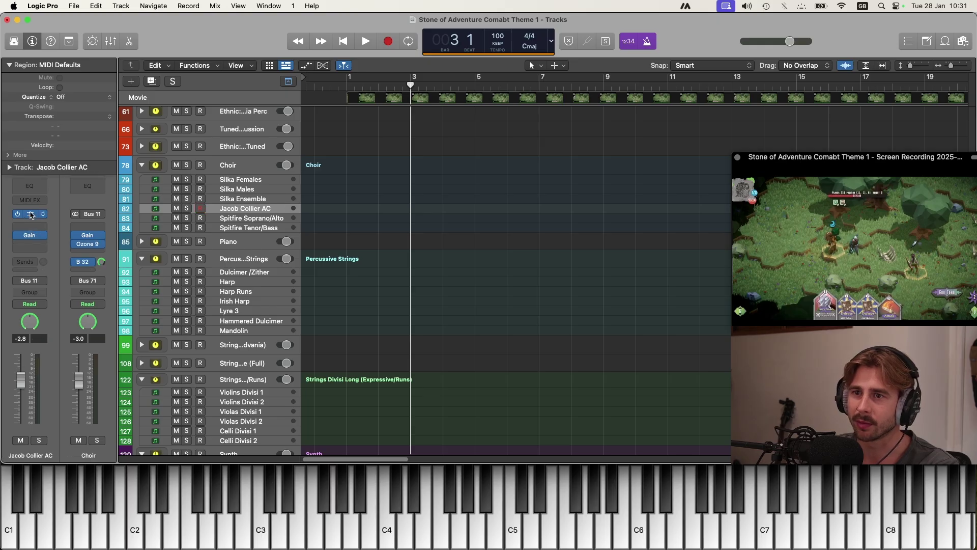
click(30, 214)
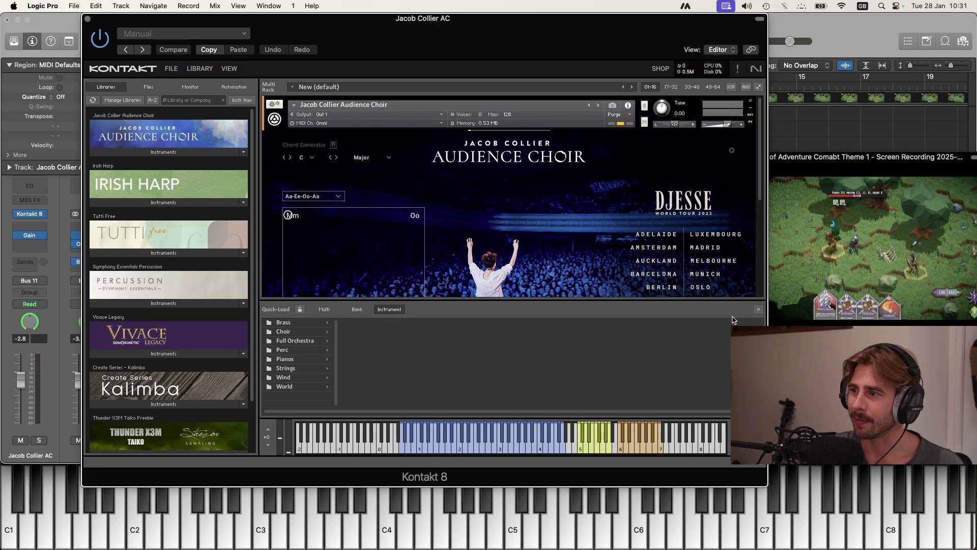
click(758, 309)
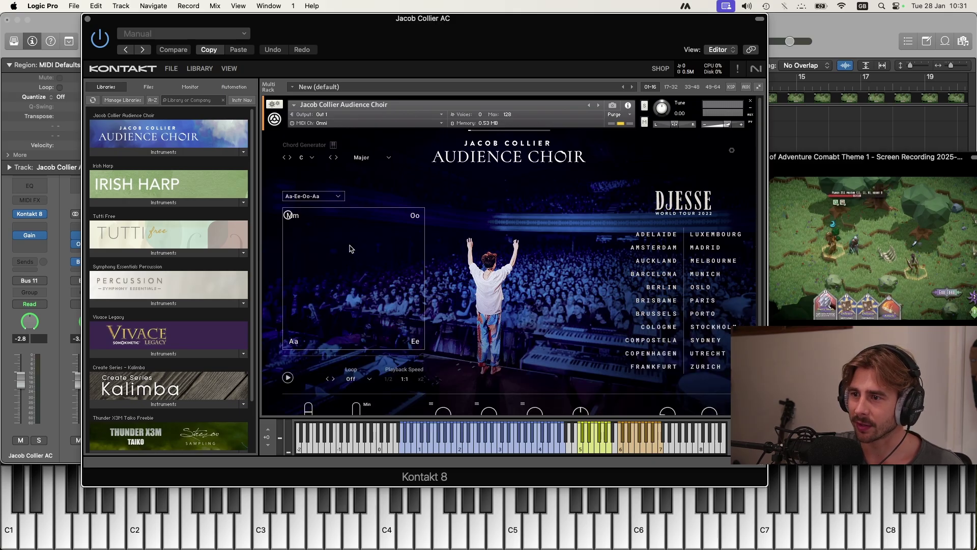
click(311, 197)
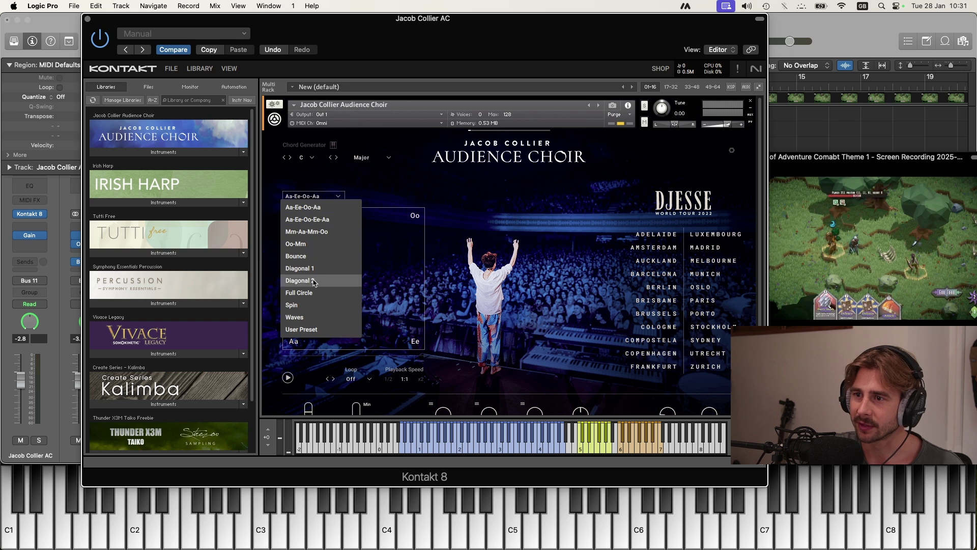
click(299, 268)
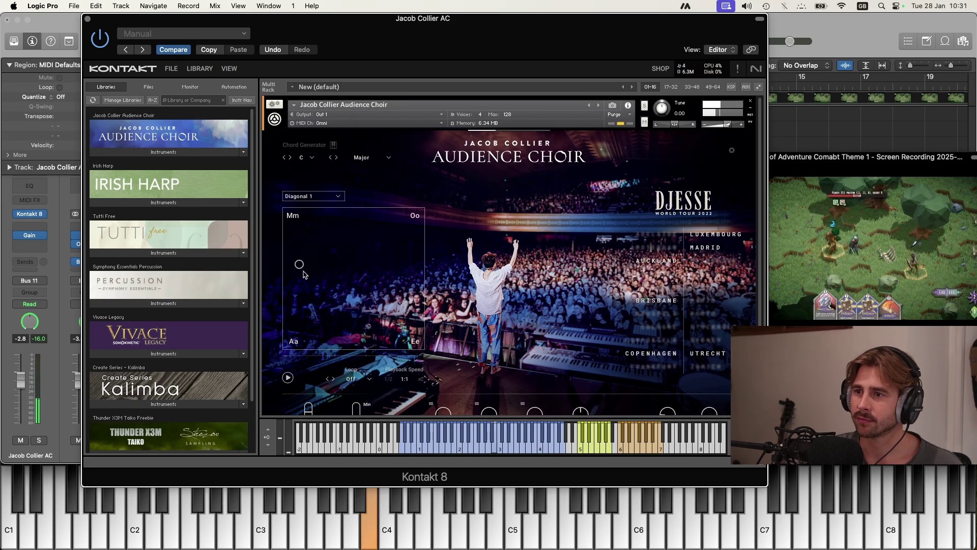
click(314, 195)
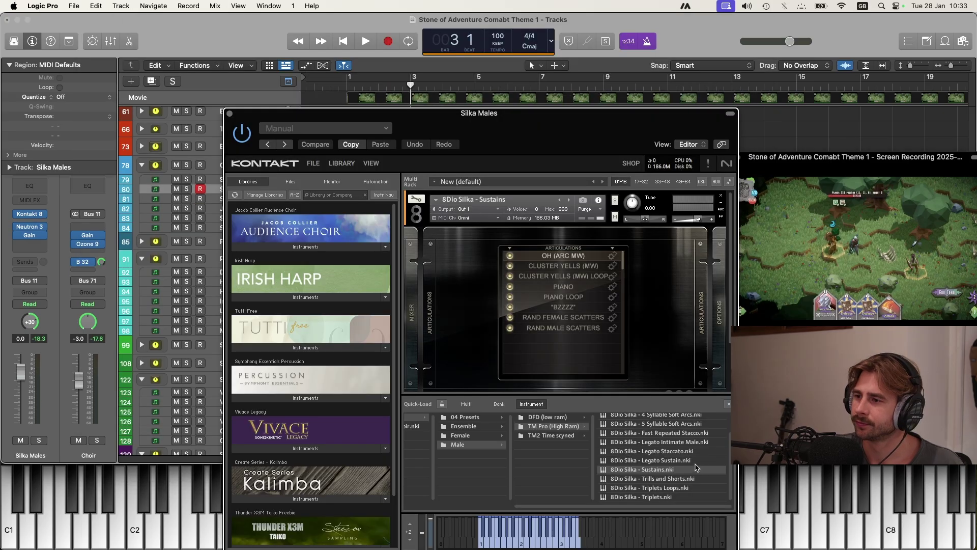
Audition the male scatter and cluster yell articulations in the Silka Males instrument and choose CLUSTER YELLS (MW)
click(571, 319)
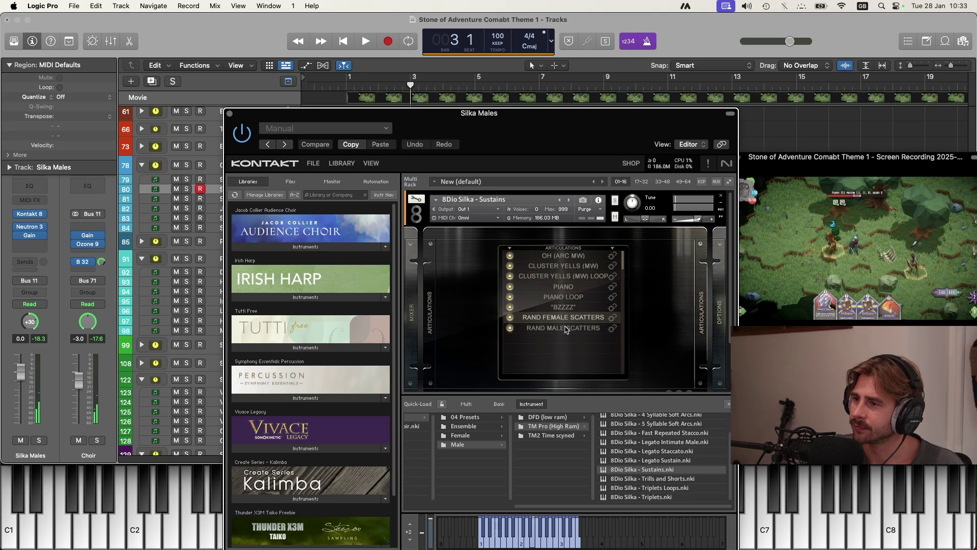
click(566, 329)
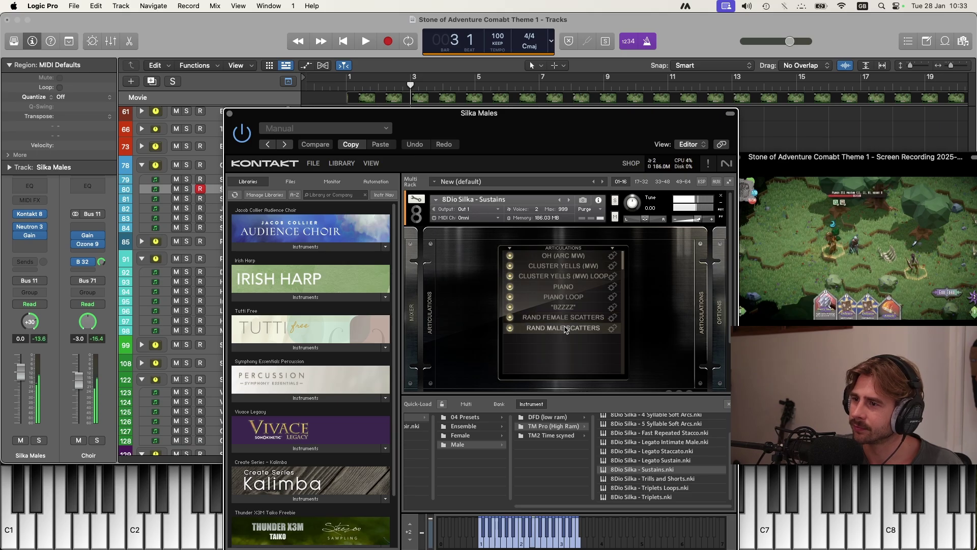
click(564, 279)
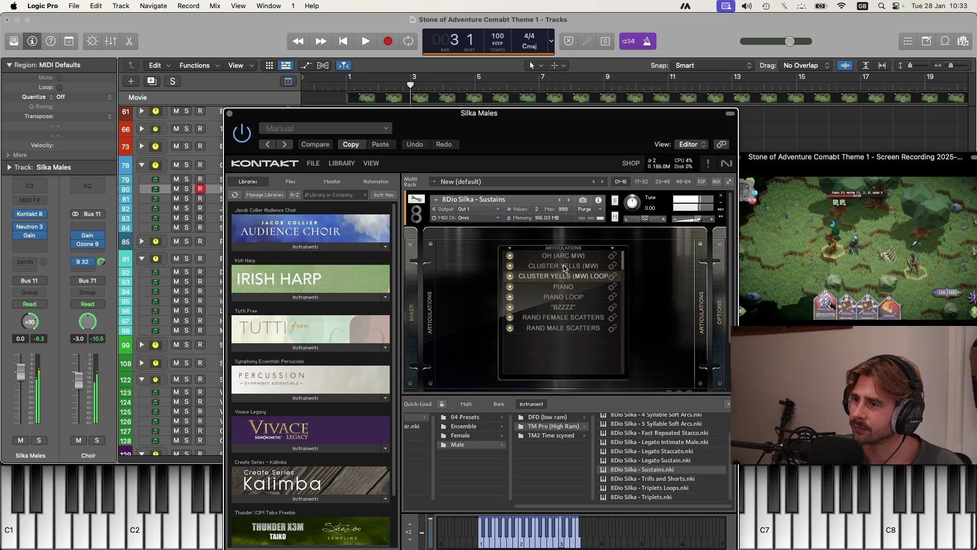
click(564, 266)
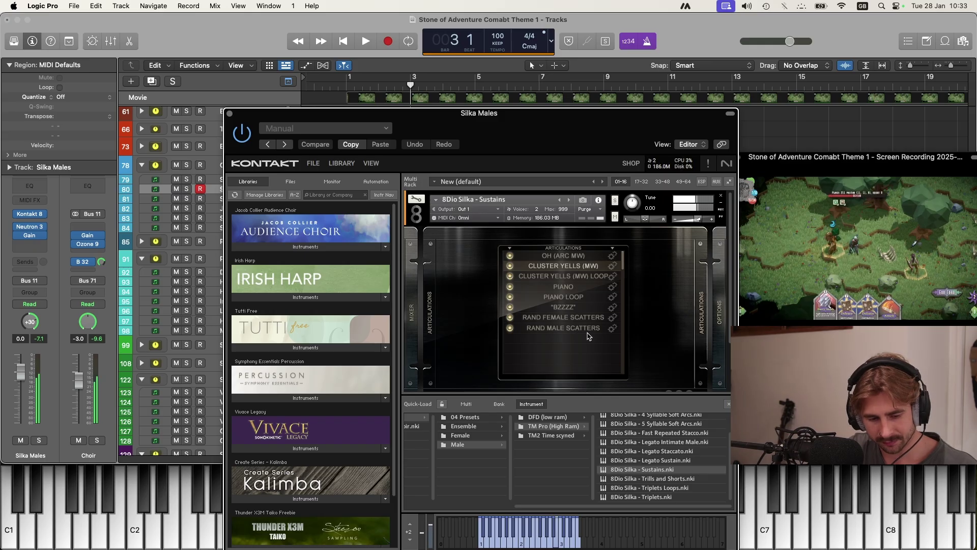
Record a cluster yell part on the Silka Males track from just before bar 1 to about bar 4
click(229, 114)
scroll(271, 147, down, 5)
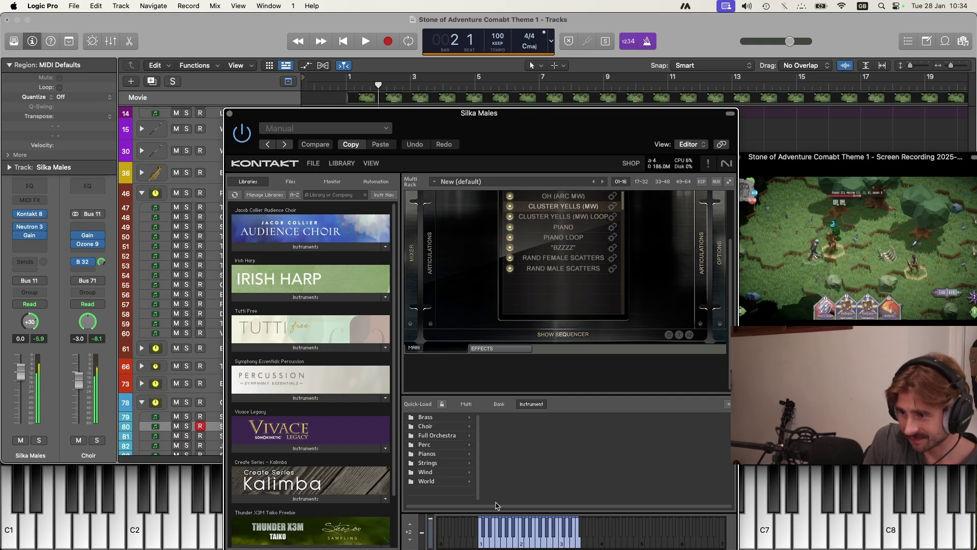
key(super+w)
key(r)
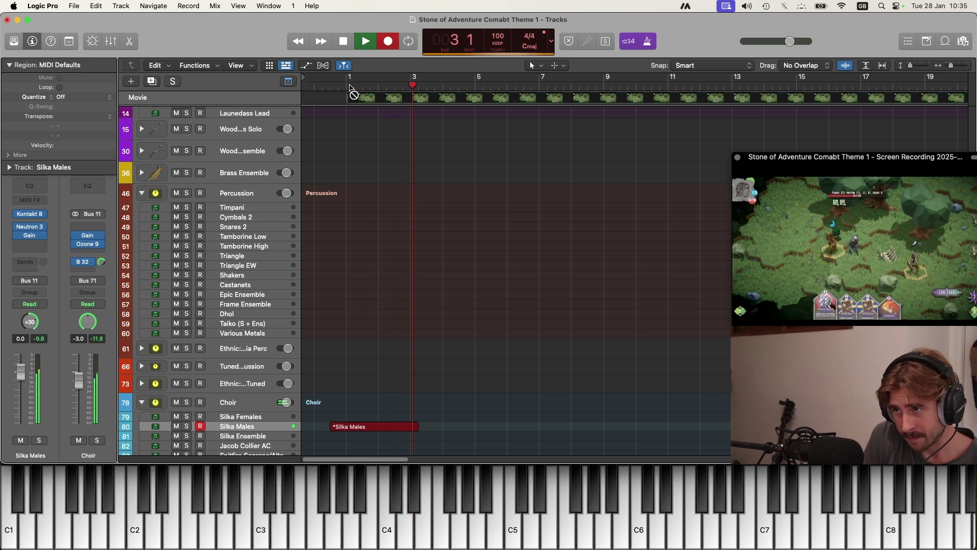
key(space)
scroll(415, 361, down, 5)
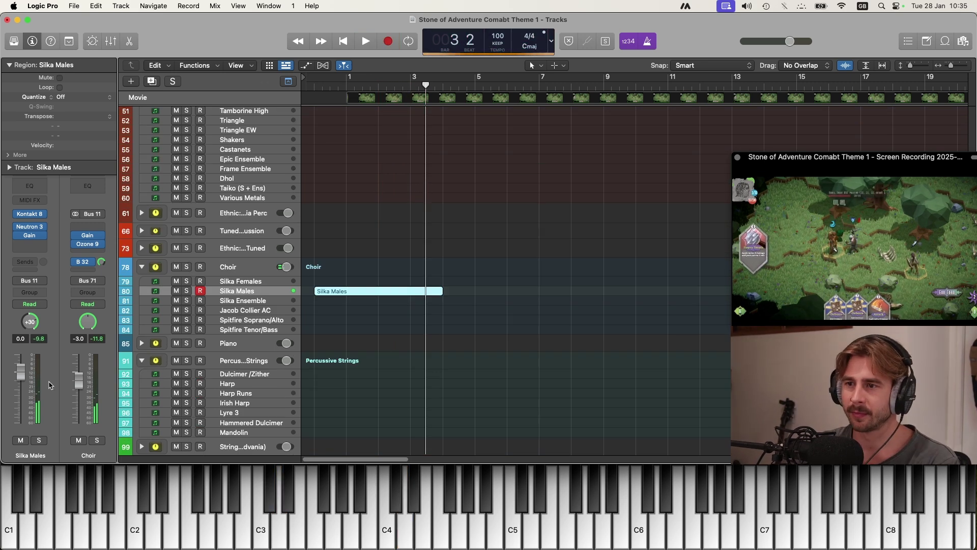
Lower the Silka Males track volume to -13.2 dB and rename the track Silka Ensemble FX
drag(20, 372, 20, 395)
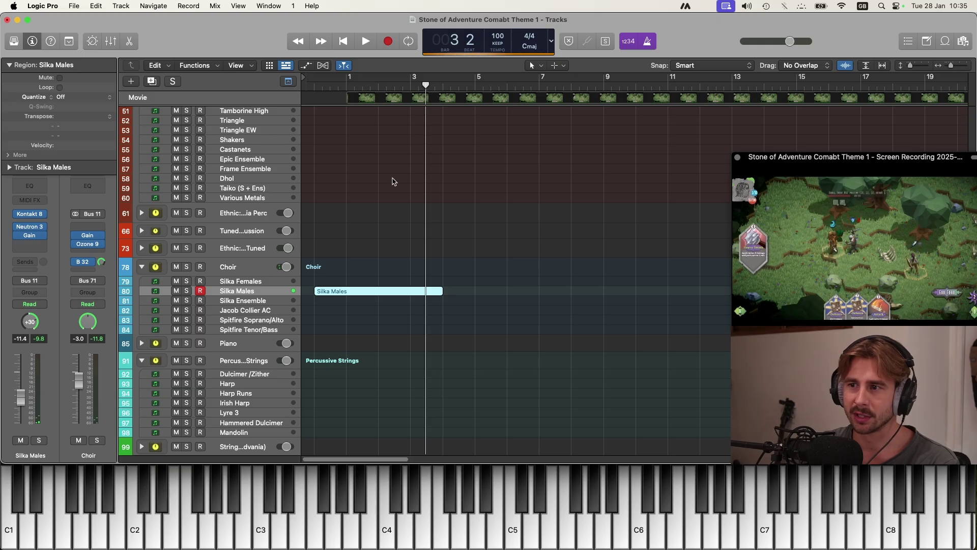
drag(318, 86, 307, 87)
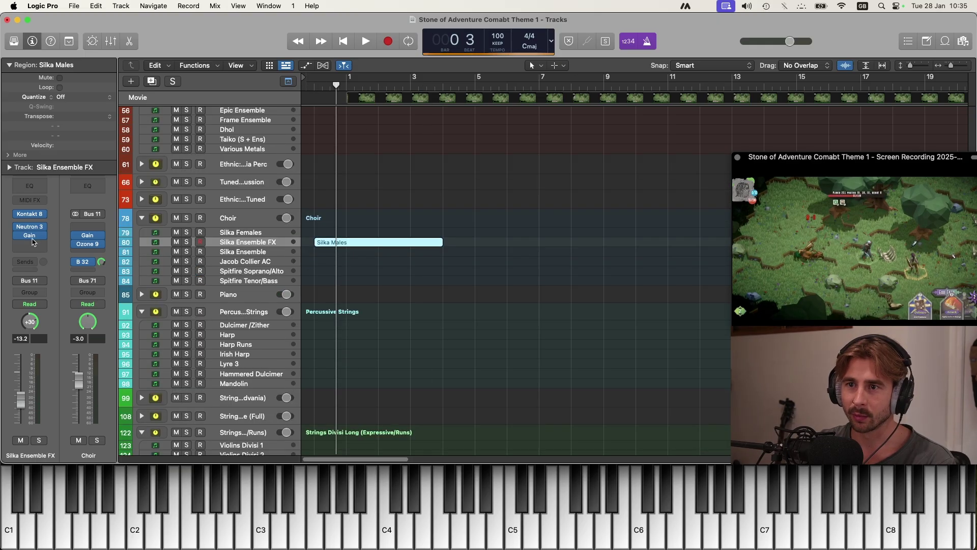
Move Neutron 3 below Gain on the Silka Ensemble FX channel and insert a Pitch Shifter ahead of both
click(42, 234)
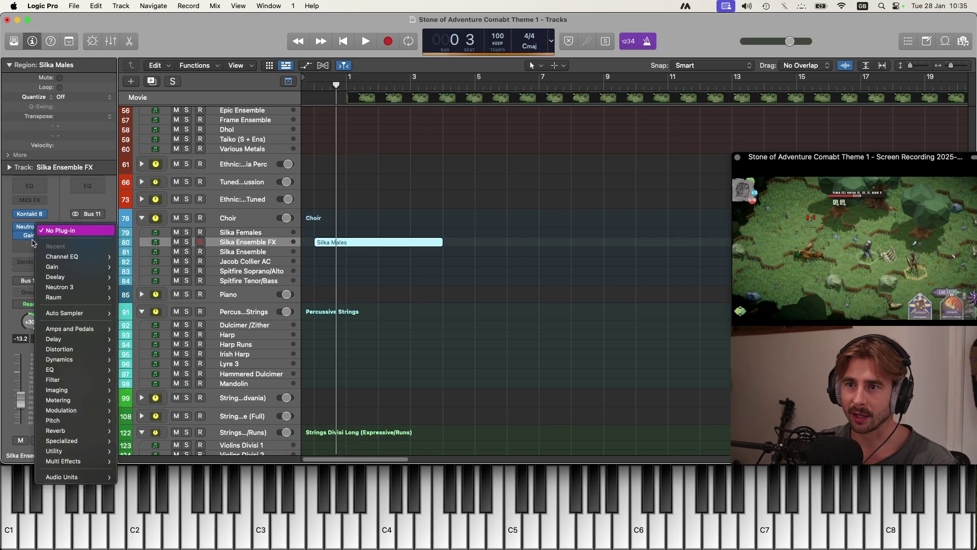
click(27, 245)
click(28, 246)
click(33, 301)
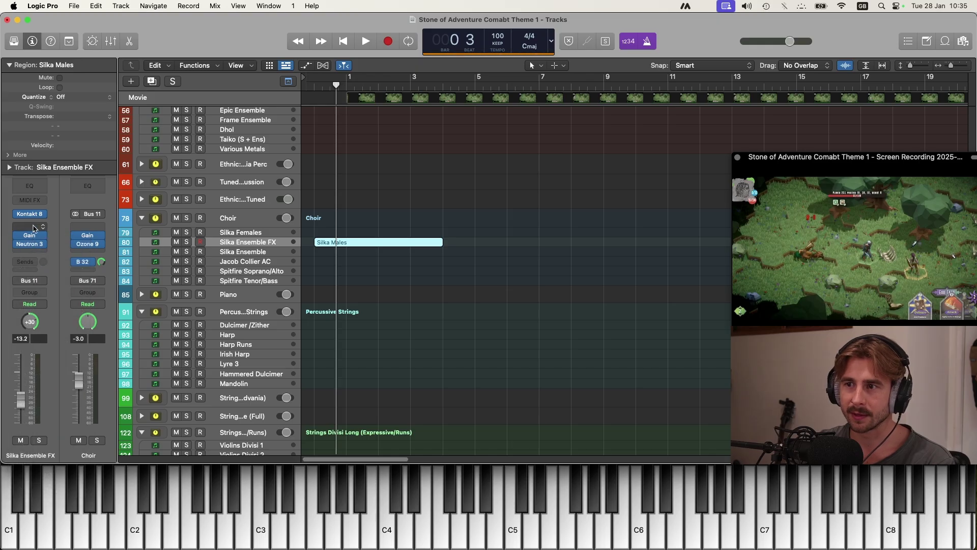
click(30, 245)
mouse_move(35, 473)
mouse_move(122, 519)
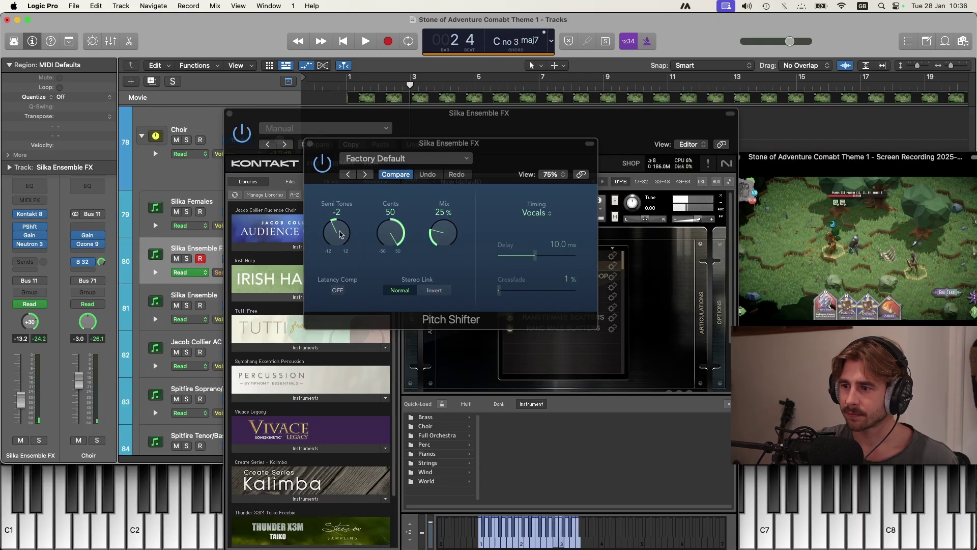
Try 10 semitones in the Pitch Shifter and set the track's semitone automation point at bar 3 to 2
click(339, 240)
drag(340, 239, 335, 274)
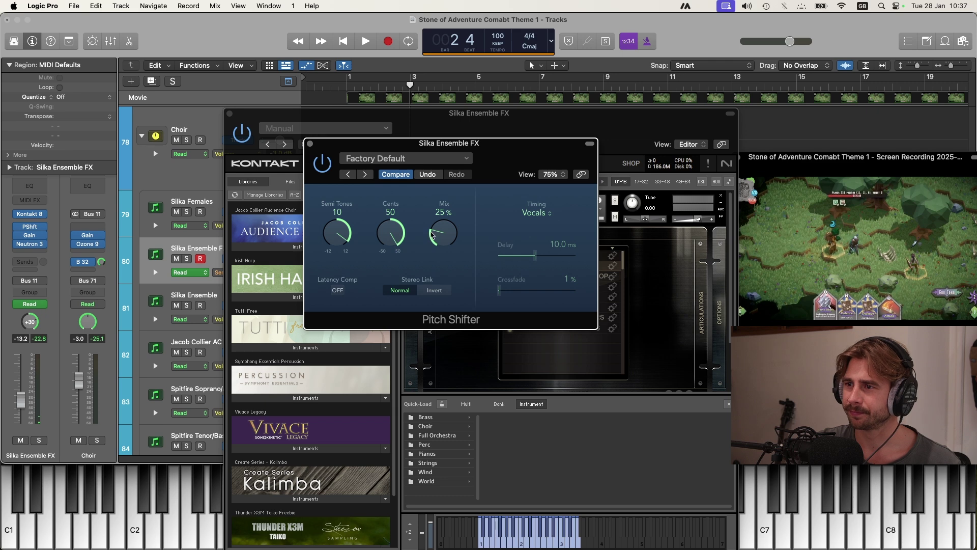
key(v)
drag(411, 255, 411, 264)
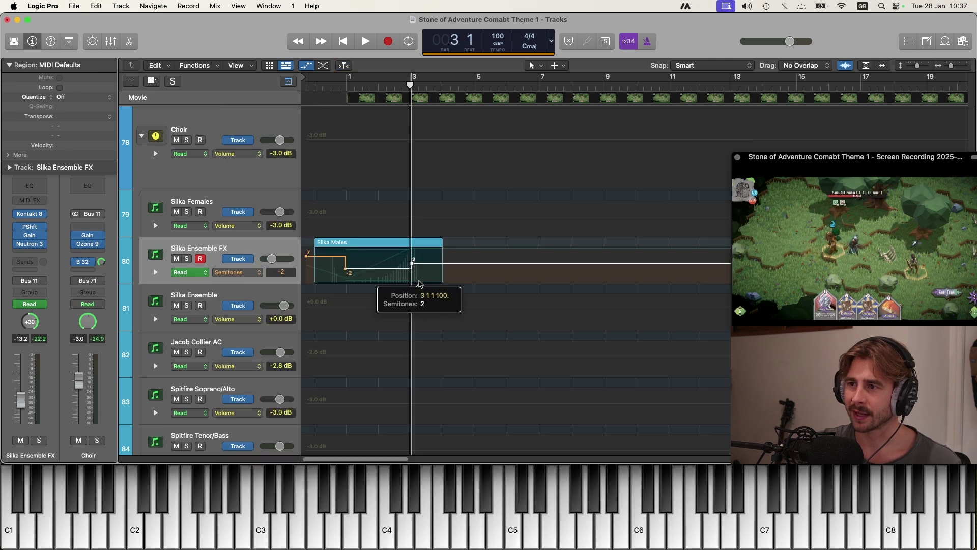
Record live Semitones automation on Silka Ensemble FX, sweeping the Pitch Shifter from -9 up to 10 between bars 1 and 3
click(190, 272)
click(186, 303)
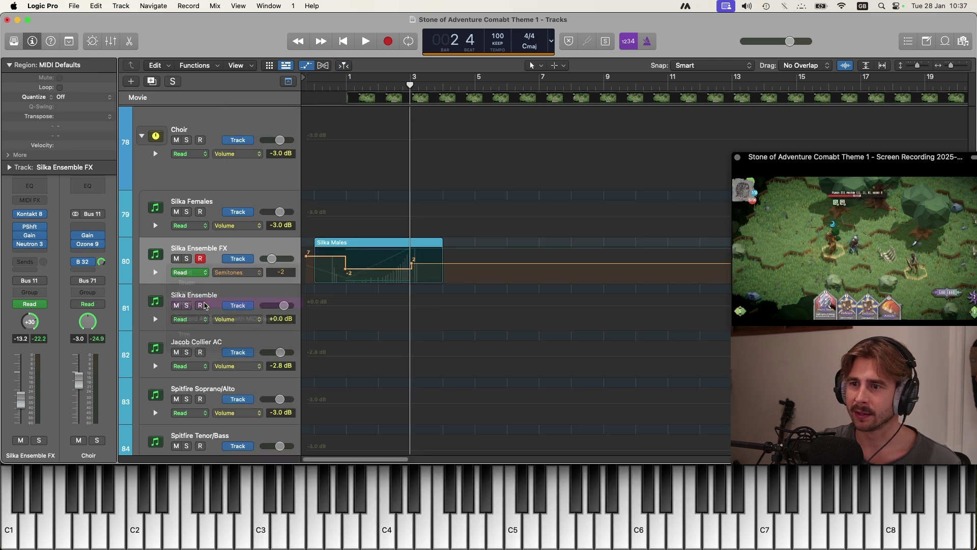
key(r)
key(Return)
key(v)
drag(356, 143, 592, 143)
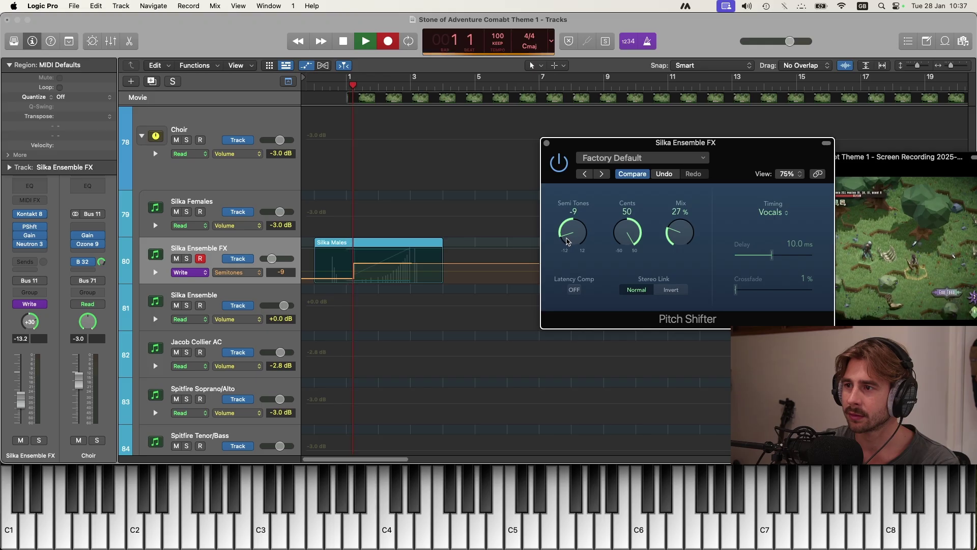
drag(568, 242, 556, 145)
key(space)
click(547, 143)
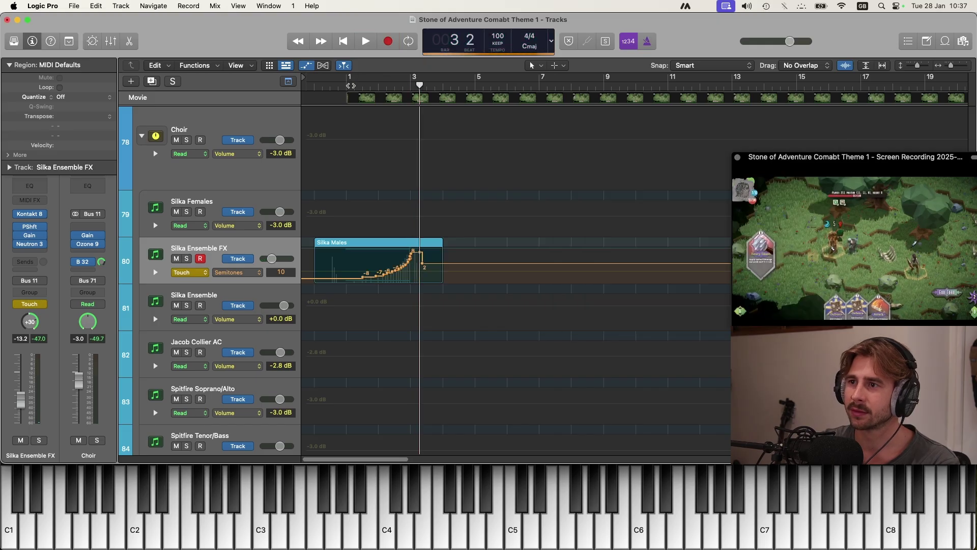
Play back the Silka Ensemble FX pitch sweep with the track soloed, then release the solo
key(Return)
key(space)
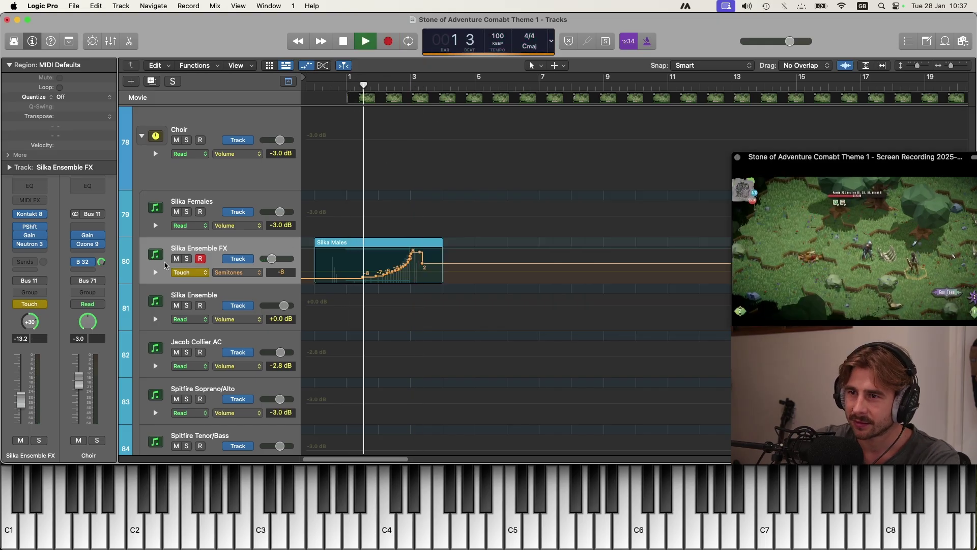
key(s)
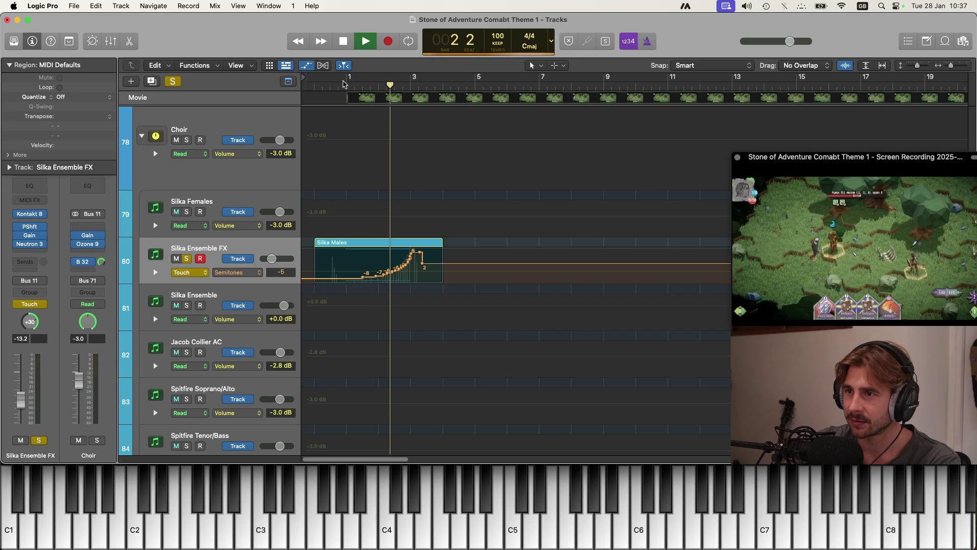
key(Return)
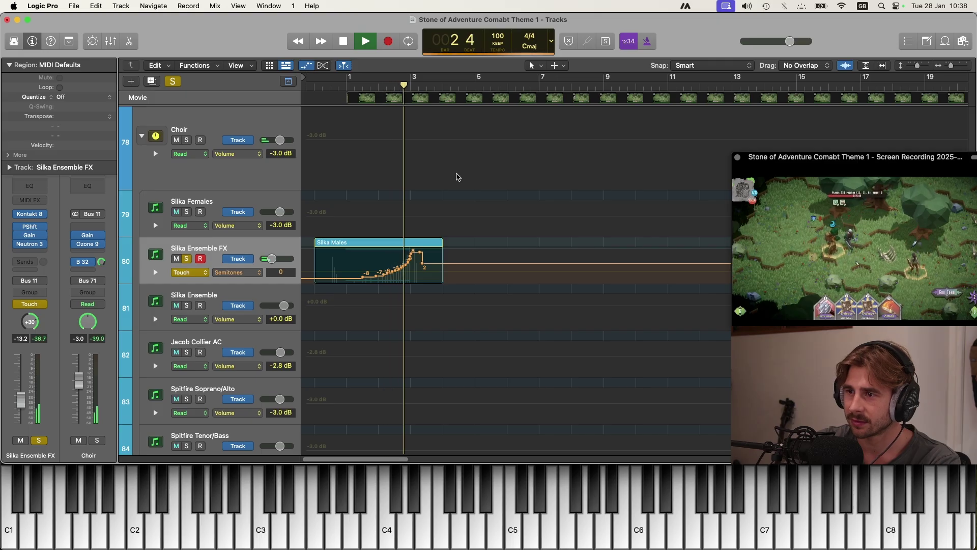
key(space)
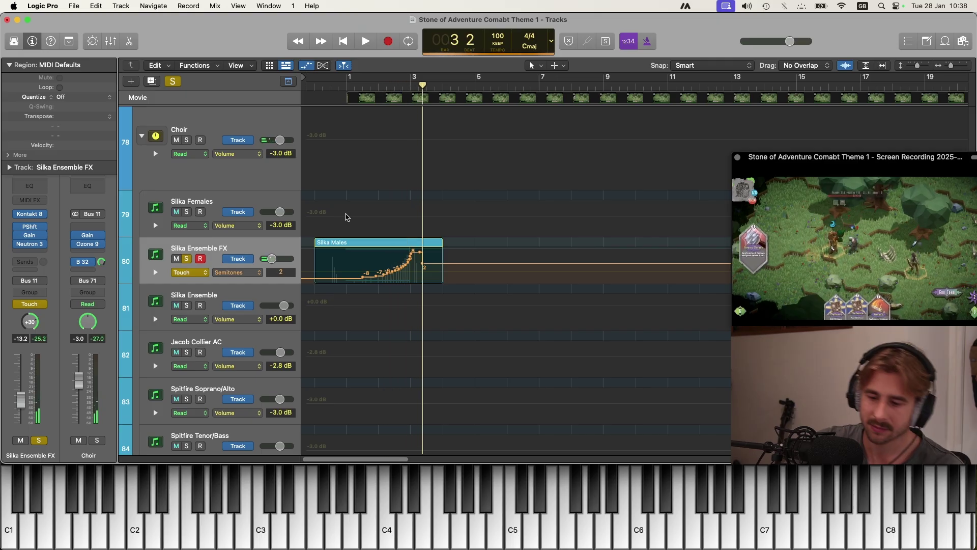
key(s)
Hide the track automation, reduce the track height and play the full mix from before bar 1
key(a)
key(super+Up)
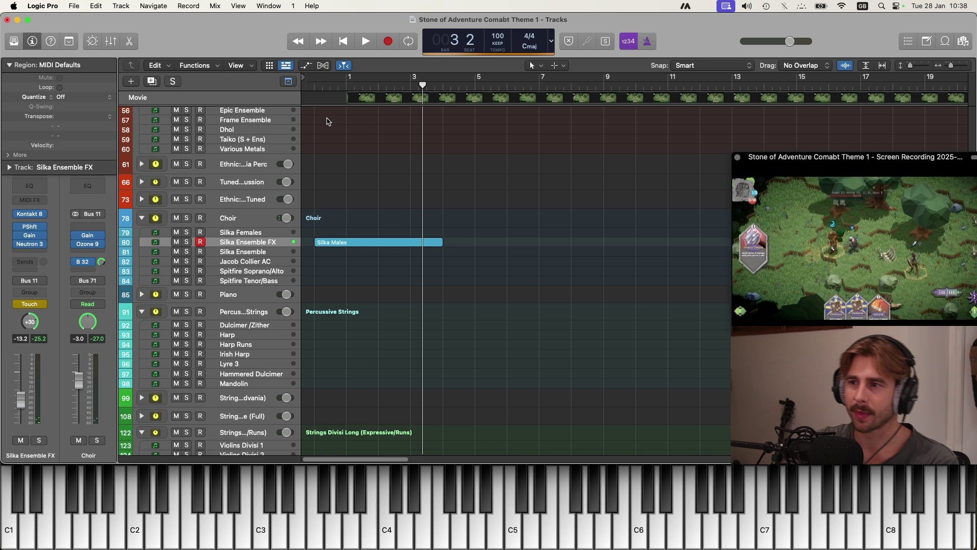
click(329, 90)
key(space)
Select the Timpani track, return to bar 1 and switch its Kontakt instrument to the Crescendo articulation
scroll(384, 329, down, 10)
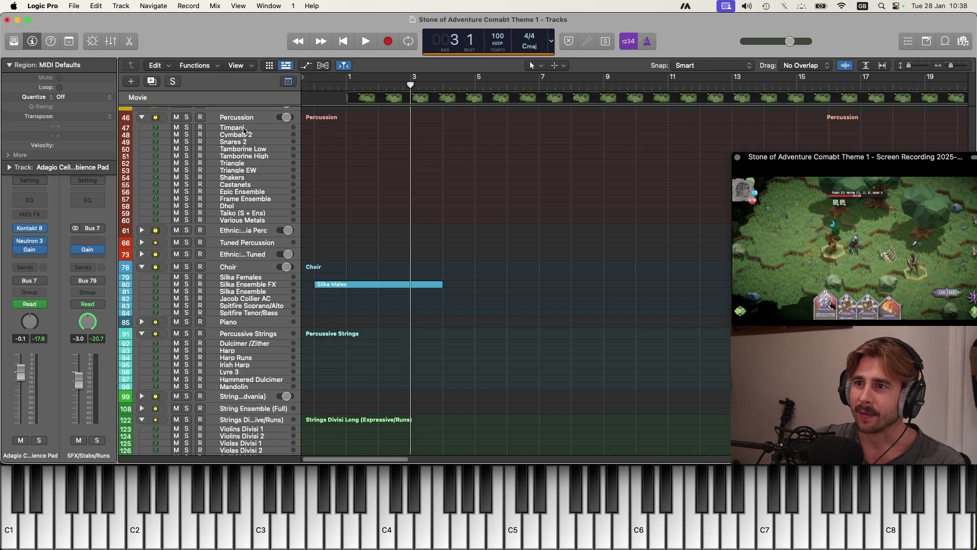
click(245, 128)
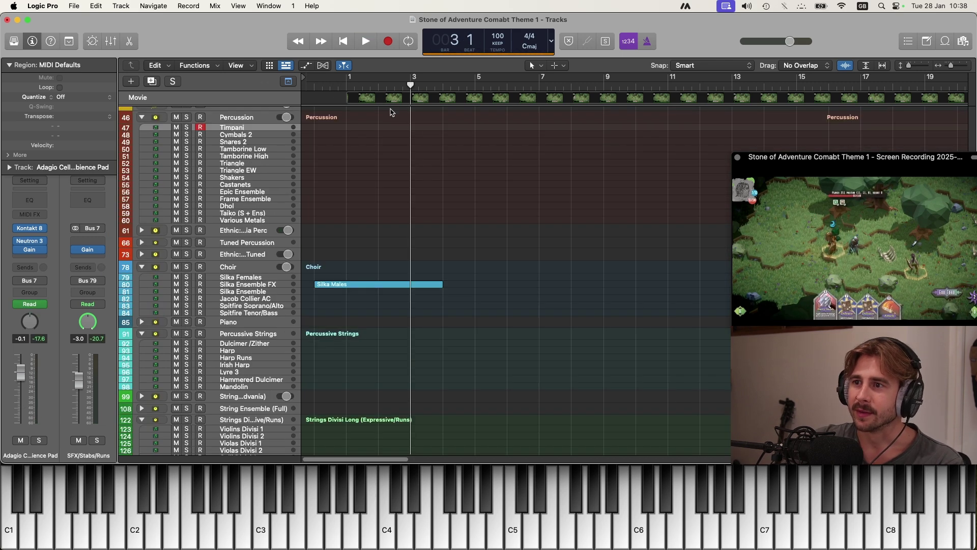
click(353, 99)
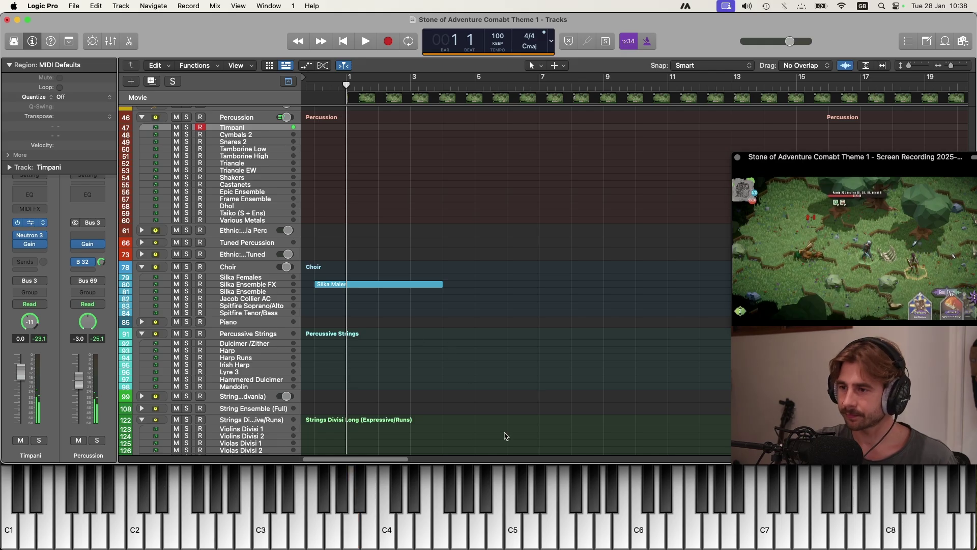
key(v)
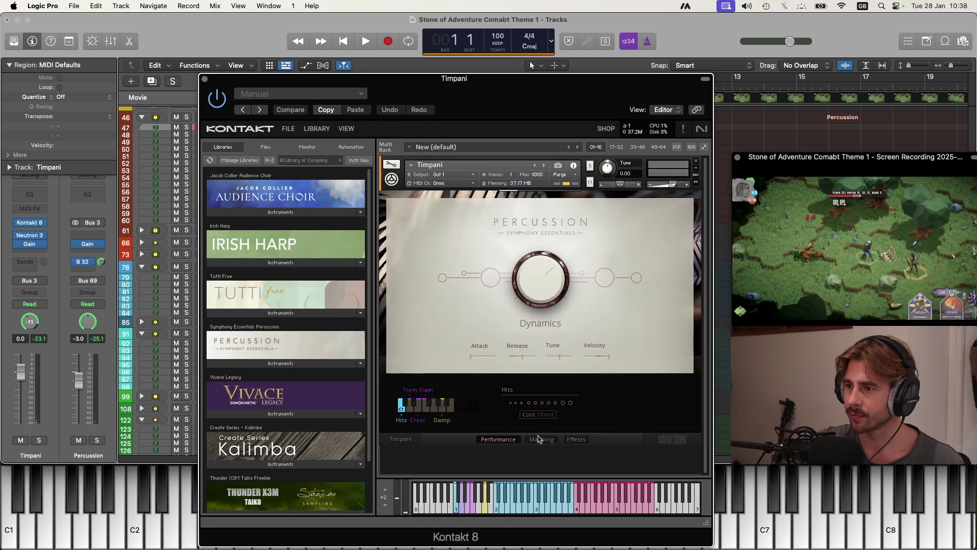
click(419, 410)
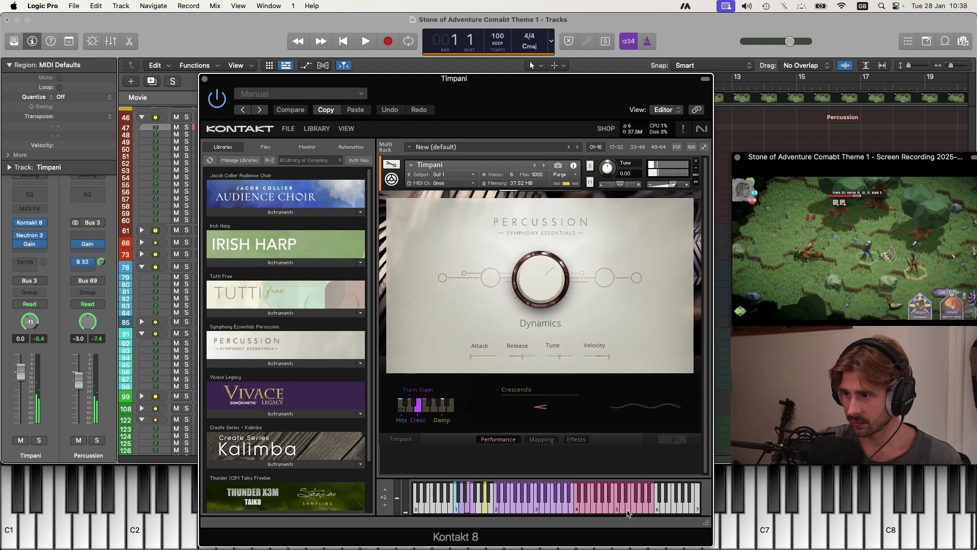
Record a timpani crescendo on the Timpani track from bar 2 to bar 4
key(v)
key(r)
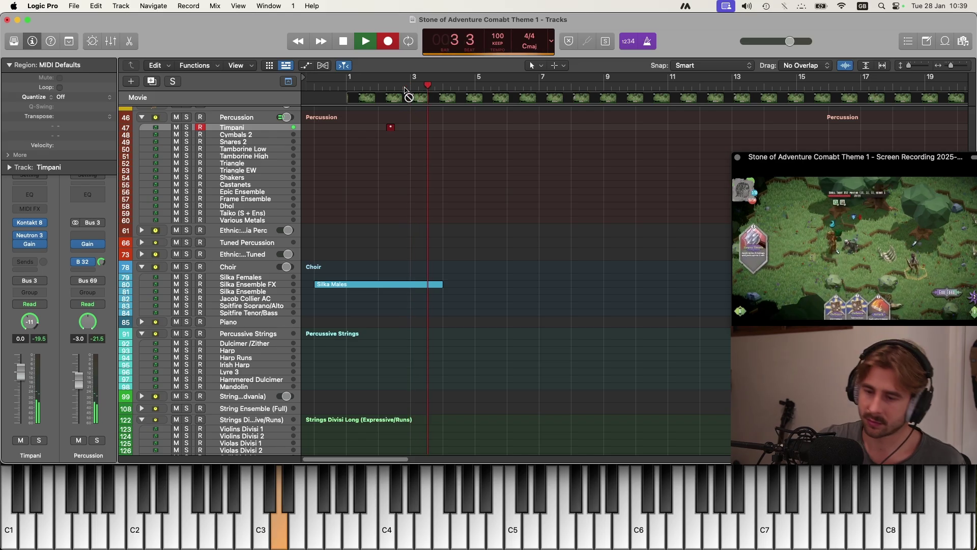
key(space)
key(comma)
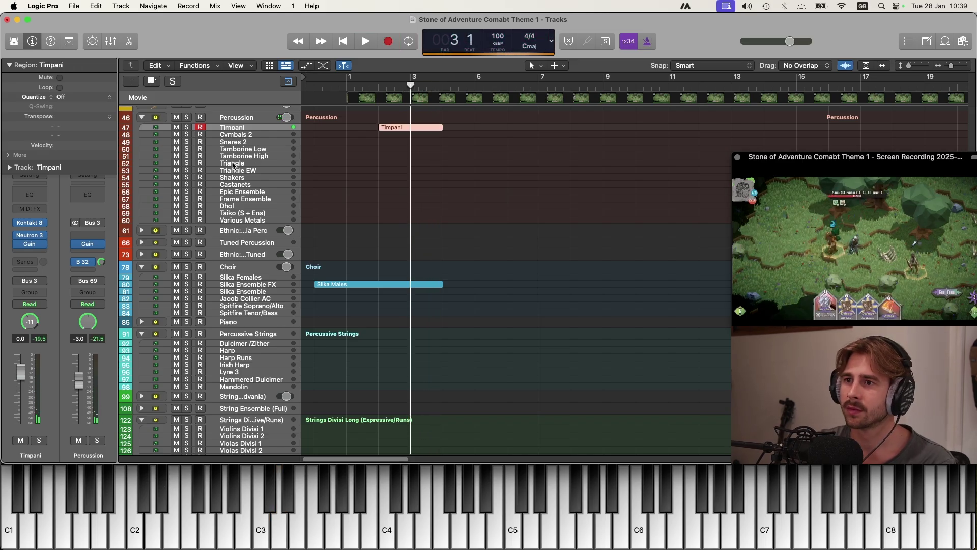
Record a cymbal part on the Cymbals 2 track around bar 3, redoing the first take
click(238, 135)
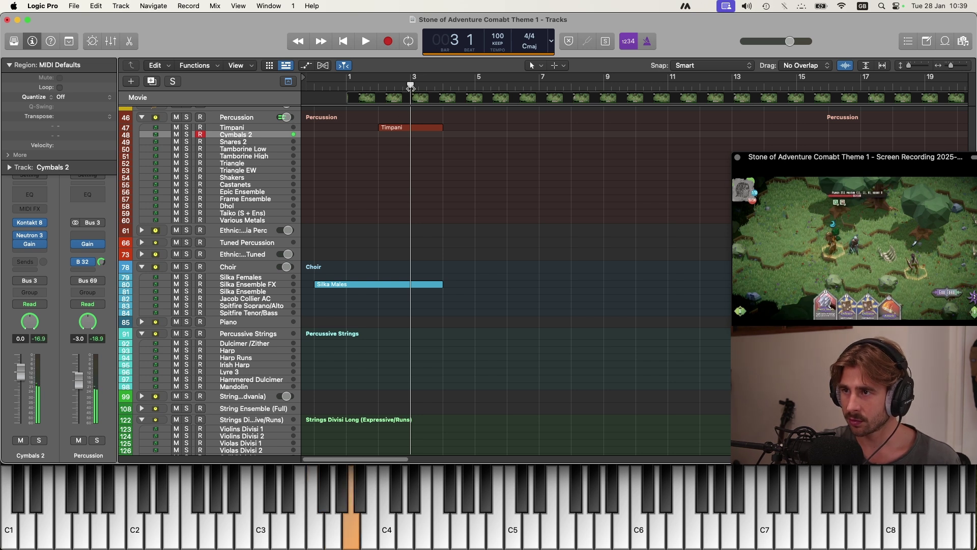
key(r)
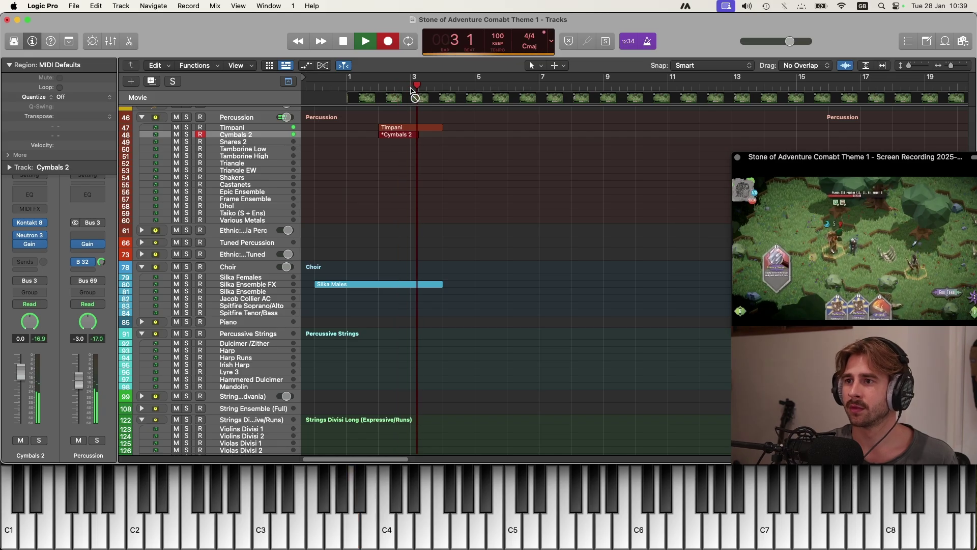
key(space)
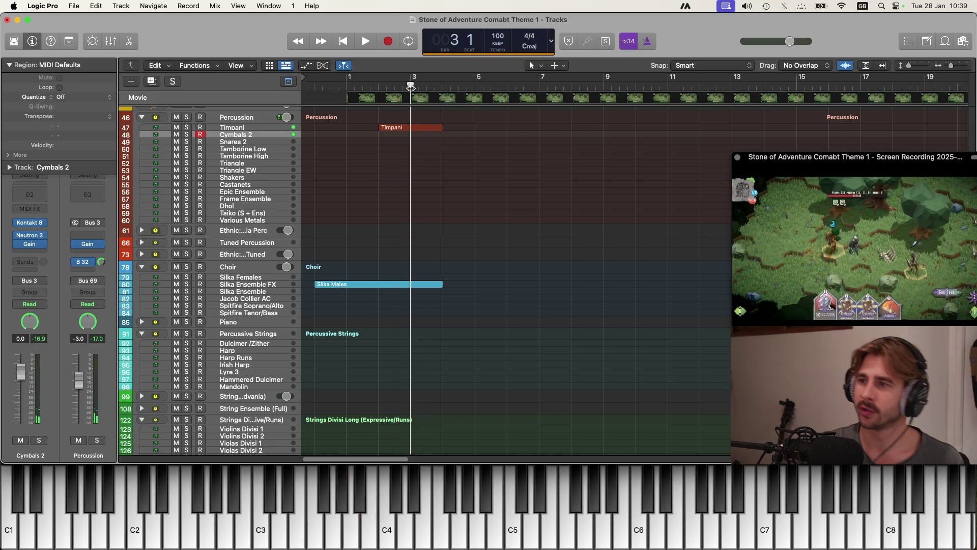
key(r)
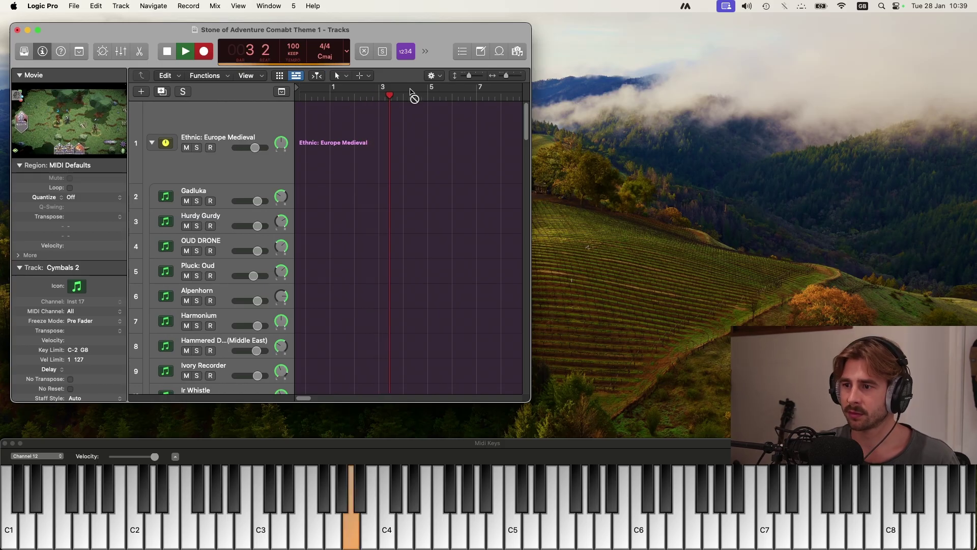
key(space)
Move the Tracks window to the screen's corner and enlarge it to fill the display
drag(405, 33, 395, 23)
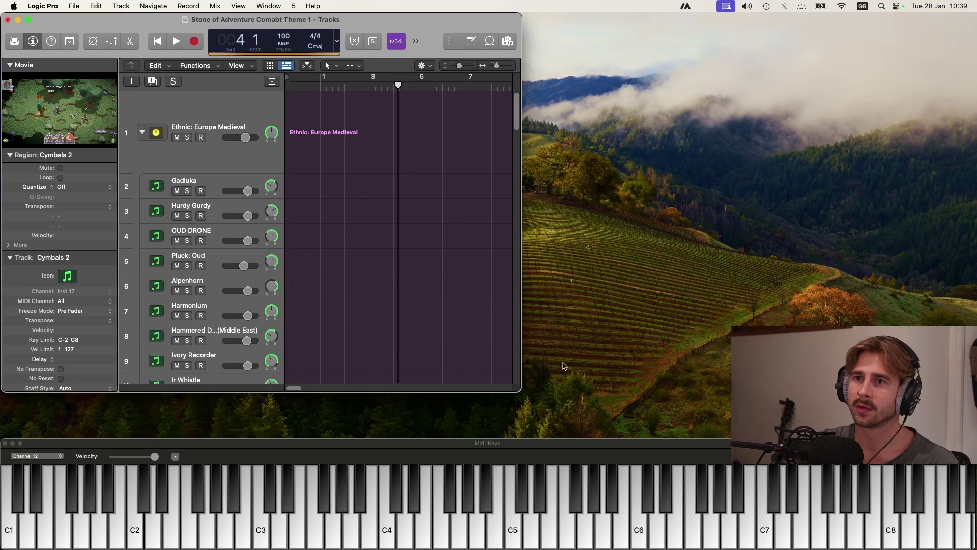
double_click(515, 390)
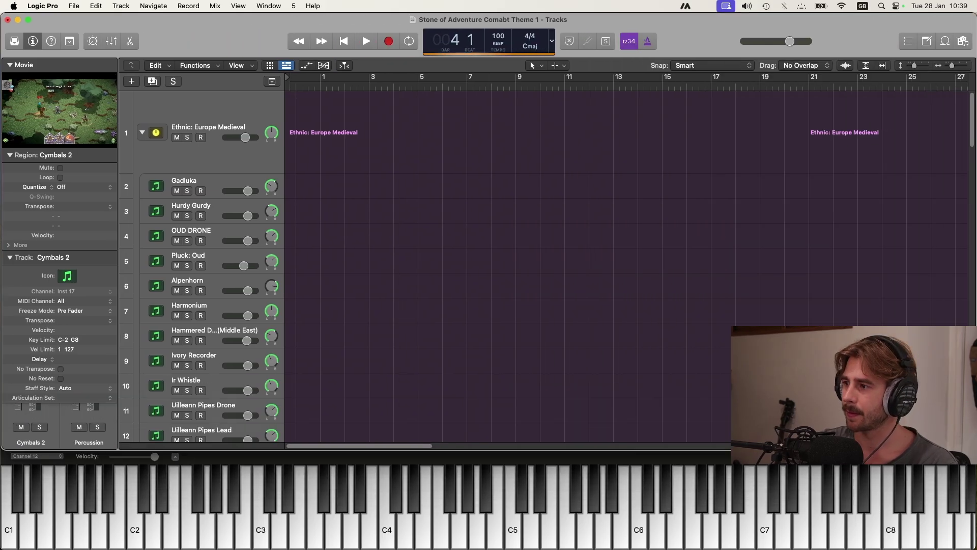
Play back the timpani and cymbal swell around bars 2 to 3 and collapse the Region and Track inspectors
key(space)
click(9, 65)
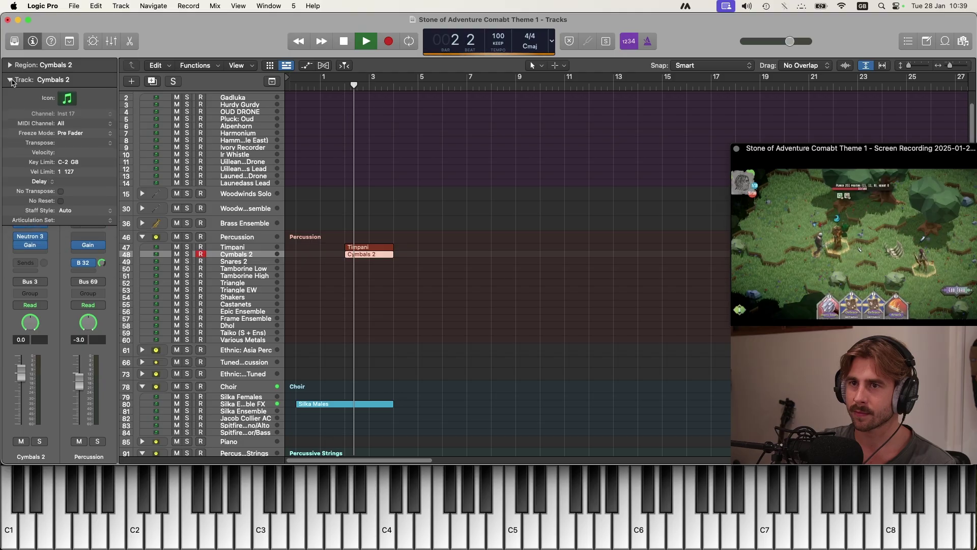
click(10, 79)
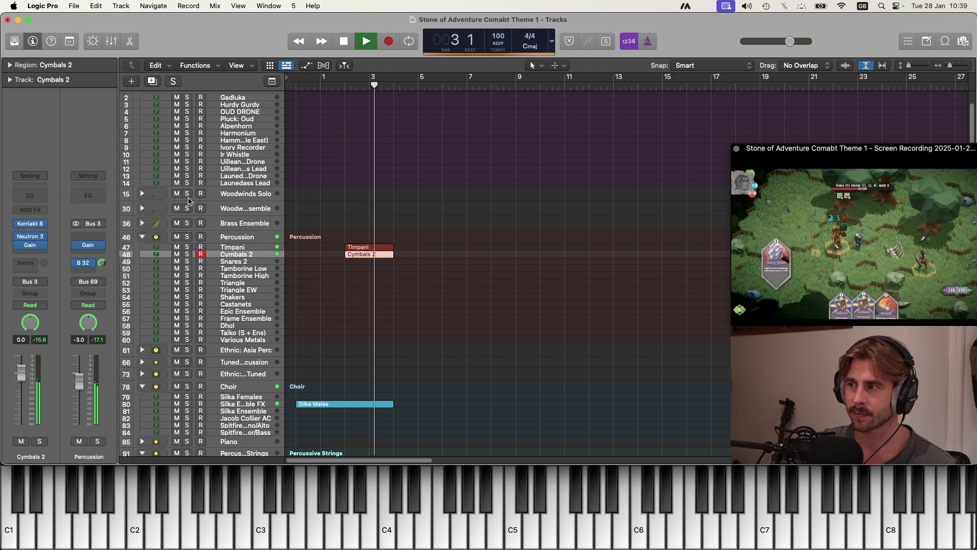
key(space)
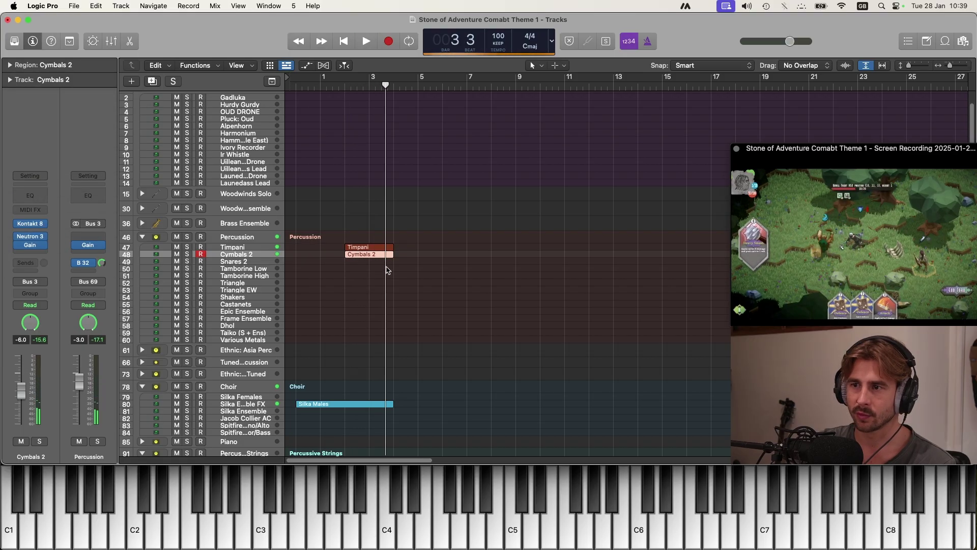
Open the Cymbals 2 region in the Piano Roll and shift its note slightly earlier
key(super+Down)
key(super+Down)
key(super+Down)
key(super+Down)
key(super+Down)
key(super+Down)
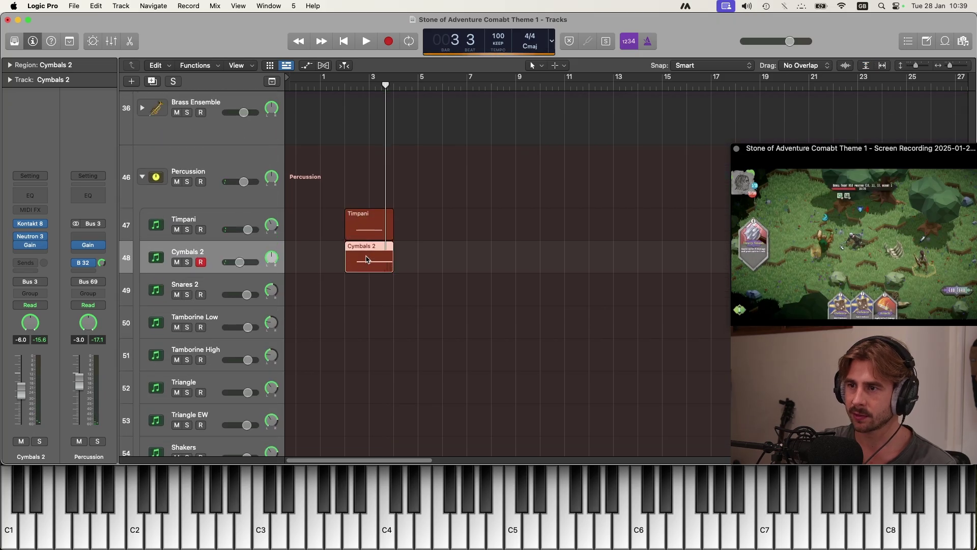
double_click(369, 259)
drag(533, 350, 478, 405)
drag(437, 377, 412, 377)
Lower the Cymbals 2 volume to -22.0 dB while playing back from bar 1, and close the Piano Roll
click(331, 85)
key(space)
drag(240, 234, 210, 236)
key(Return)
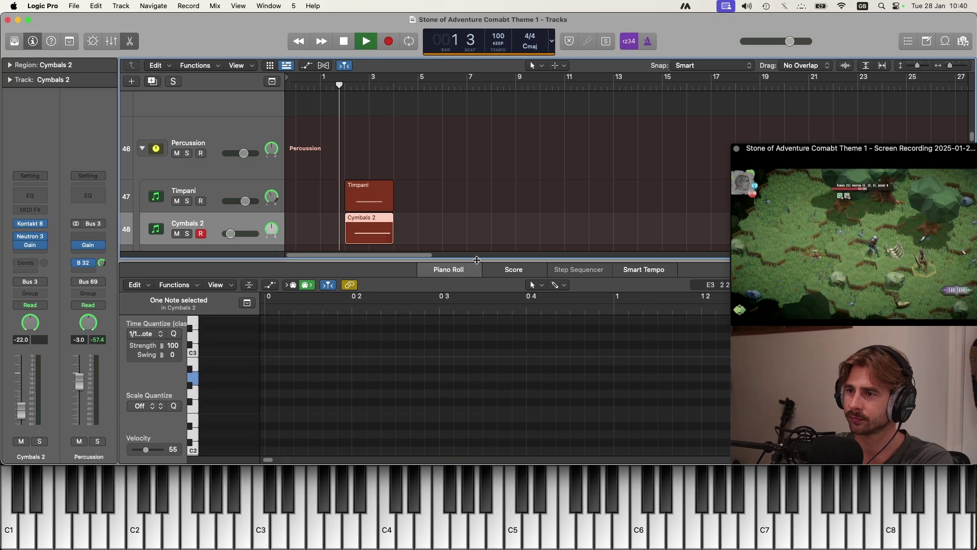
key(p)
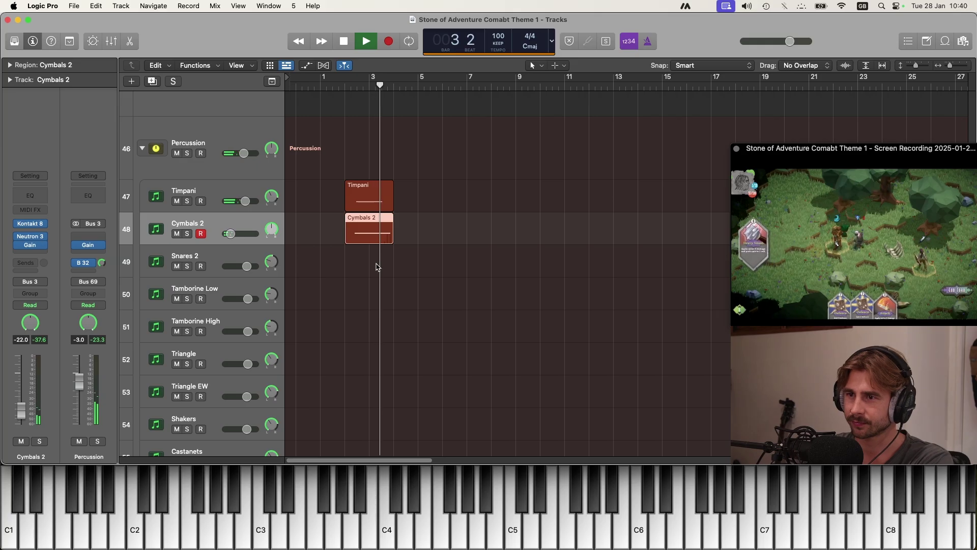
key(space)
Lower the Timpani and Cymbals 2 volumes together slightly, taking Cymbals 2 to -23.0 dB
click(242, 211)
scroll(356, 254, down, 3)
click(388, 220)
Record a drone part on the OUD DRONE track from bar 3 to about bar 19
scroll(391, 224, up, 5)
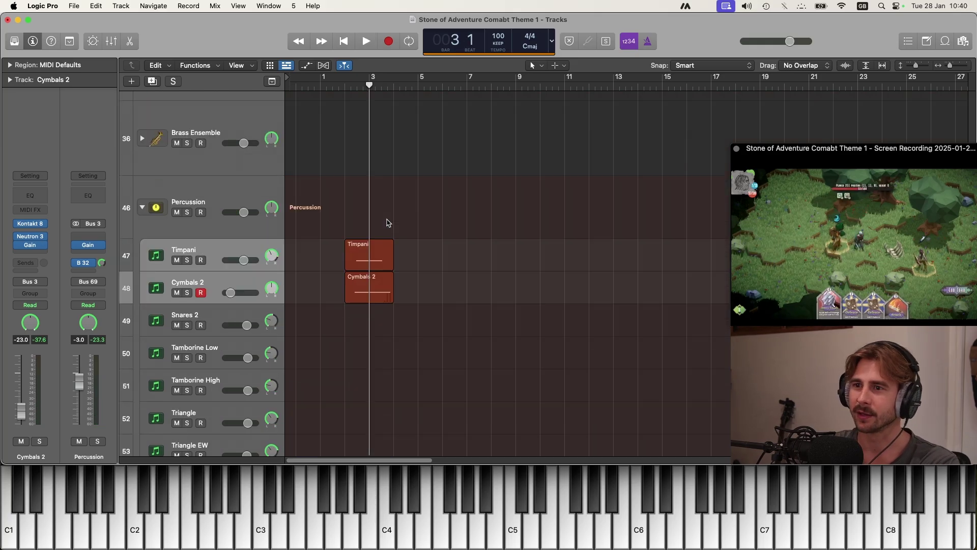
scroll(394, 279, down, 5)
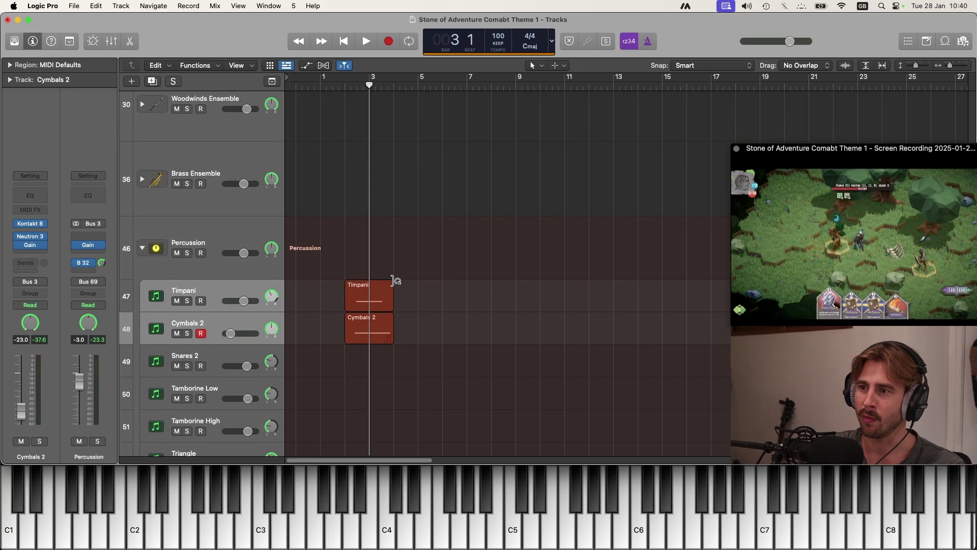
scroll(394, 279, down, 3)
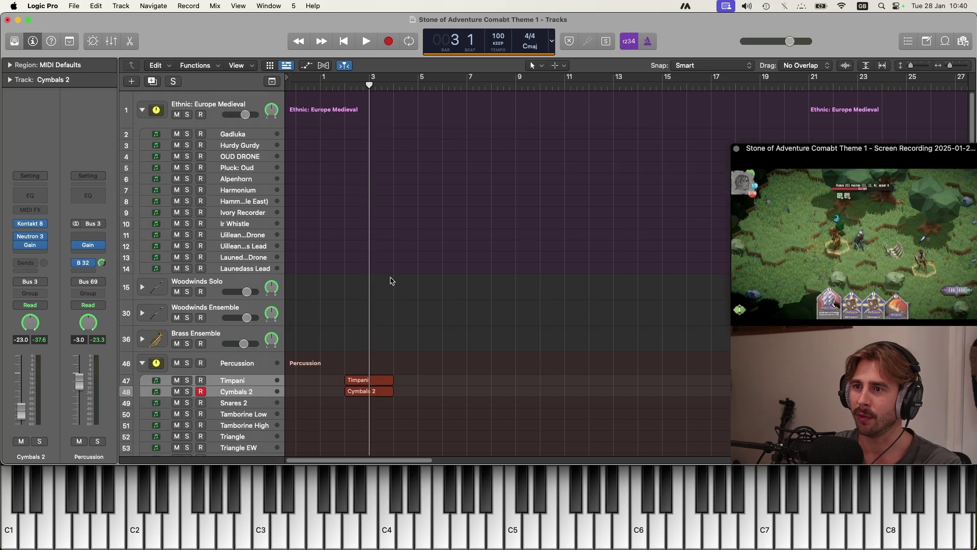
click(245, 162)
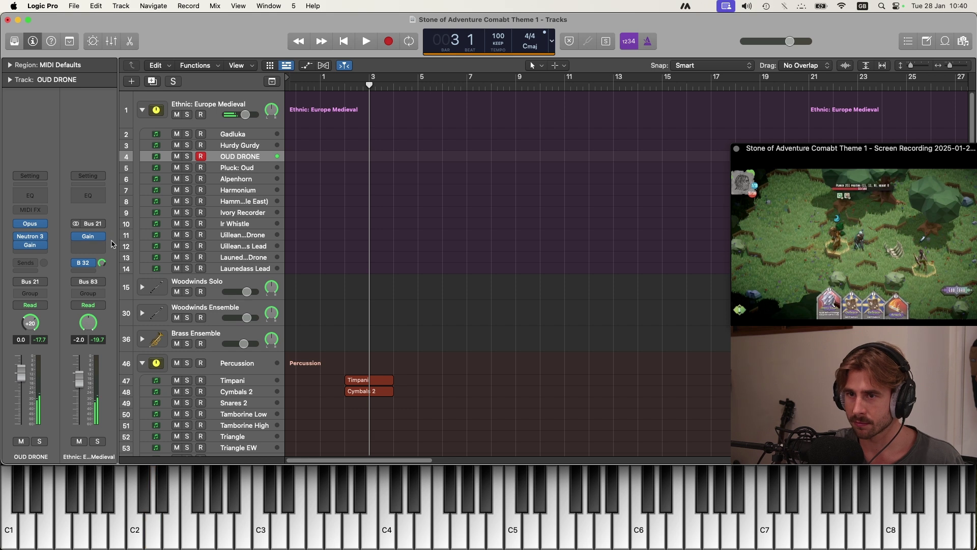
key(space)
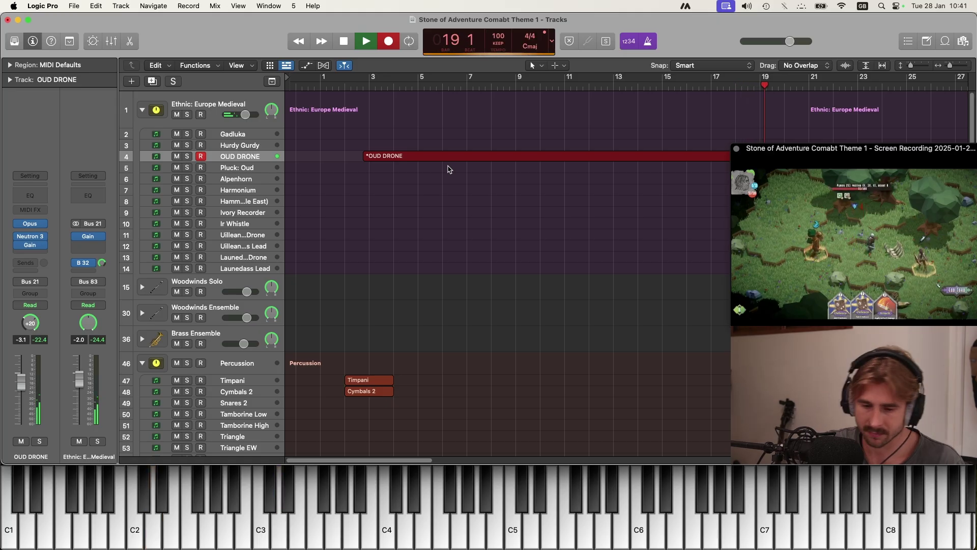
key(space)
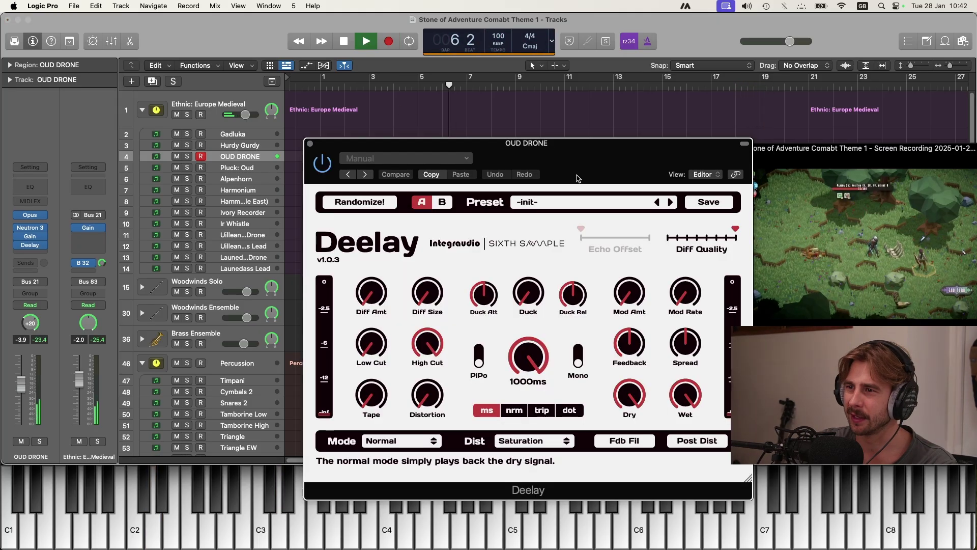
Try Deelay's Brainwashed preset from the Design category on the OUD DRONE track and audition it from bar 2
drag(529, 137, 495, 115)
click(596, 174)
mouse_move(530, 275)
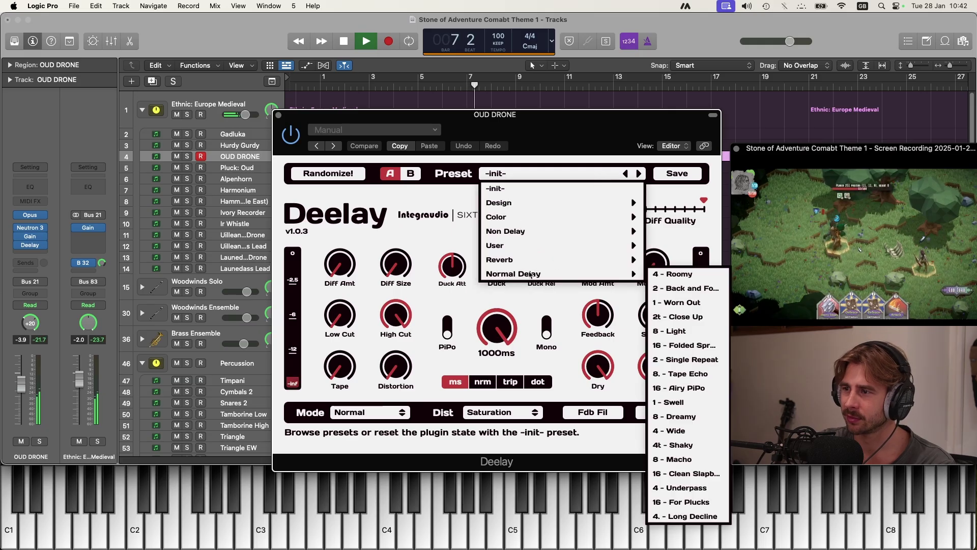
mouse_move(516, 203)
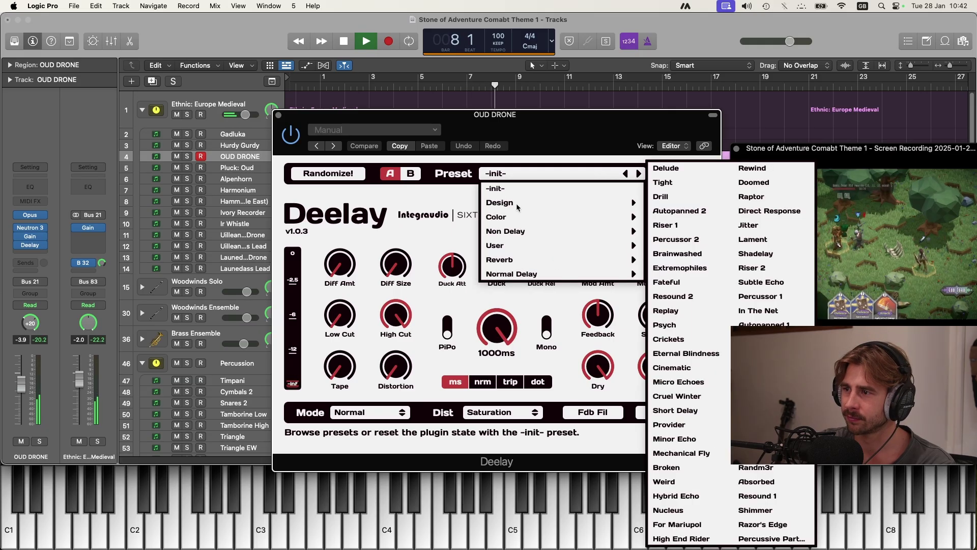
click(687, 253)
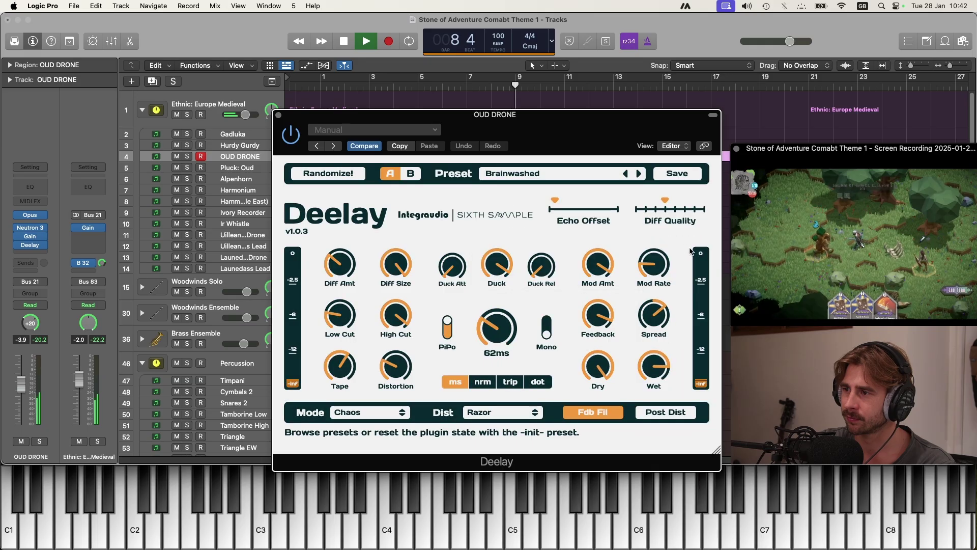
drag(376, 115, 360, 155)
click(357, 88)
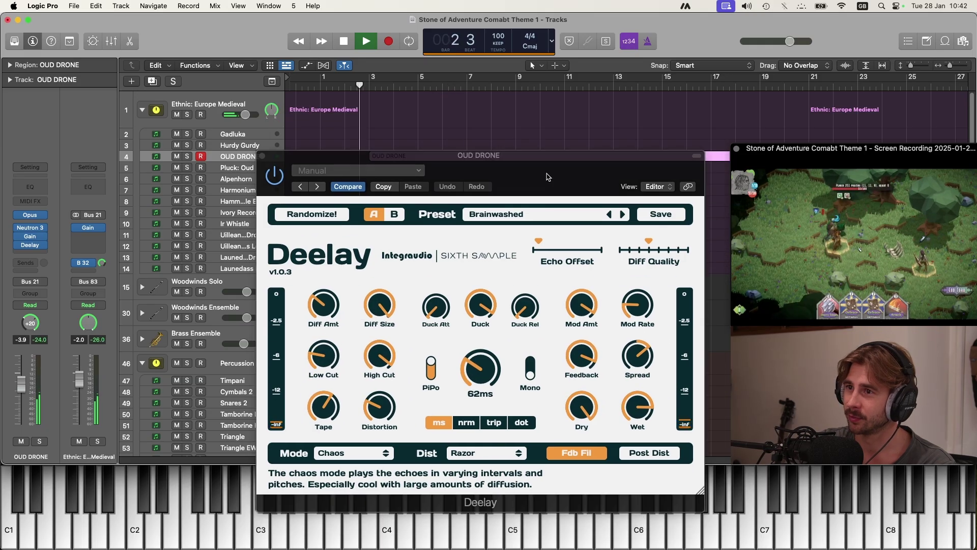
key(space)
Load Deelay's Normal Delay preset "16 - For Plucks" on the OUD DRONE track, audition it and close the plug-in window
click(527, 214)
mouse_move(523, 316)
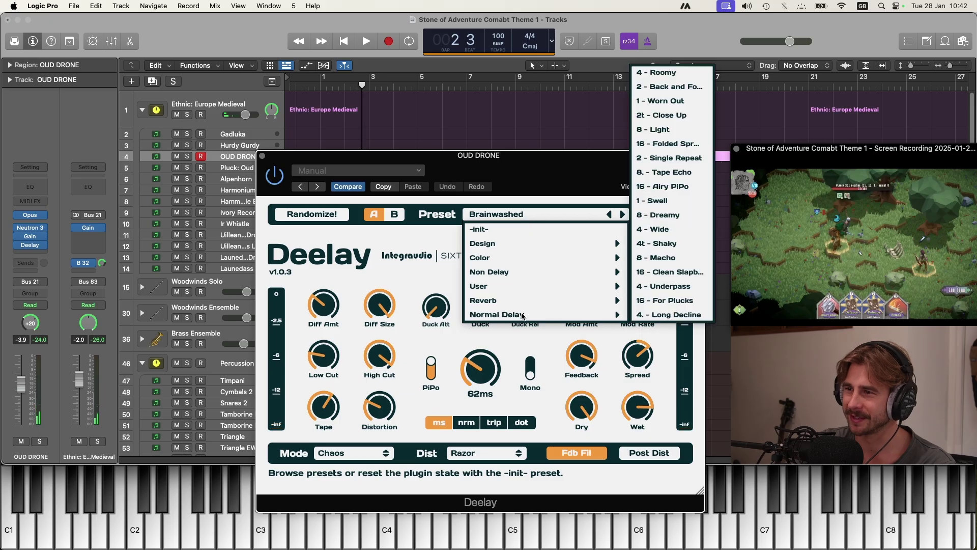
click(677, 304)
key(space)
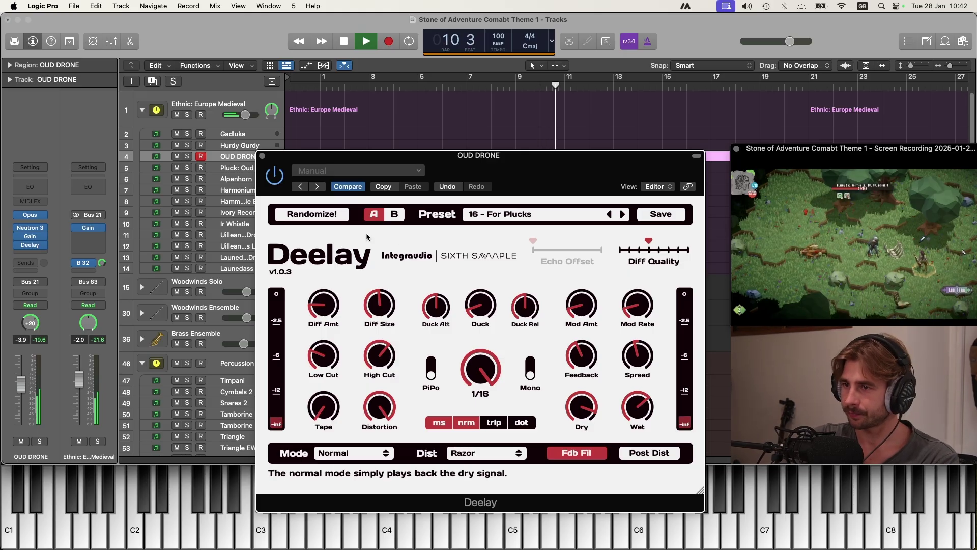
click(263, 157)
key(space)
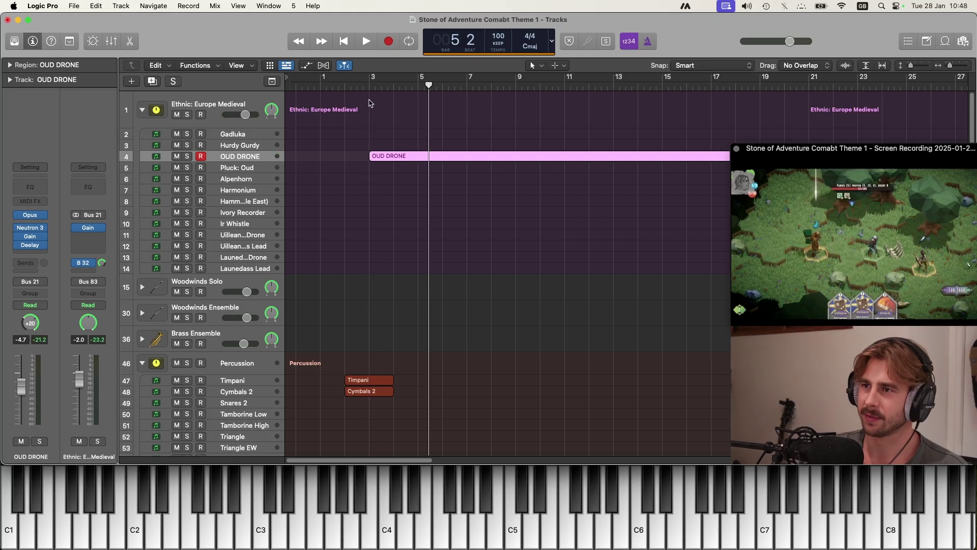
Listen to the delayed oud drone from bar 3
click(370, 104)
key(space)
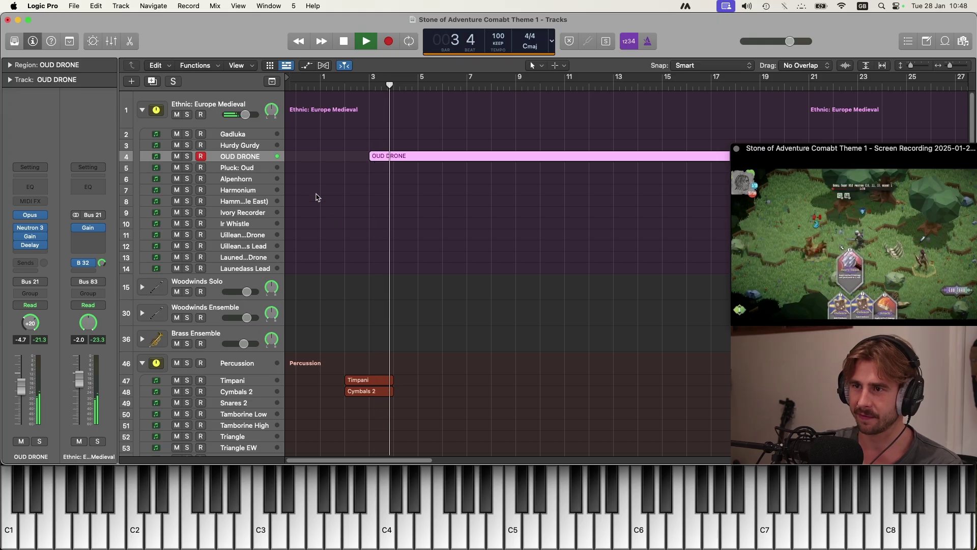
key(space)
Record a drum part on the Dhol track from bar 3 to bar 11
scroll(376, 291, down, 2)
scroll(376, 291, down, 5)
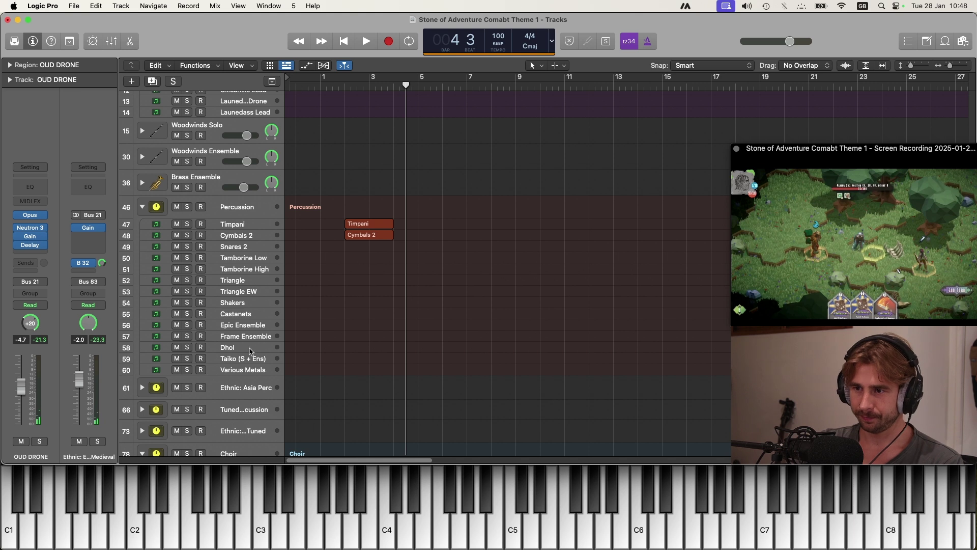
click(246, 350)
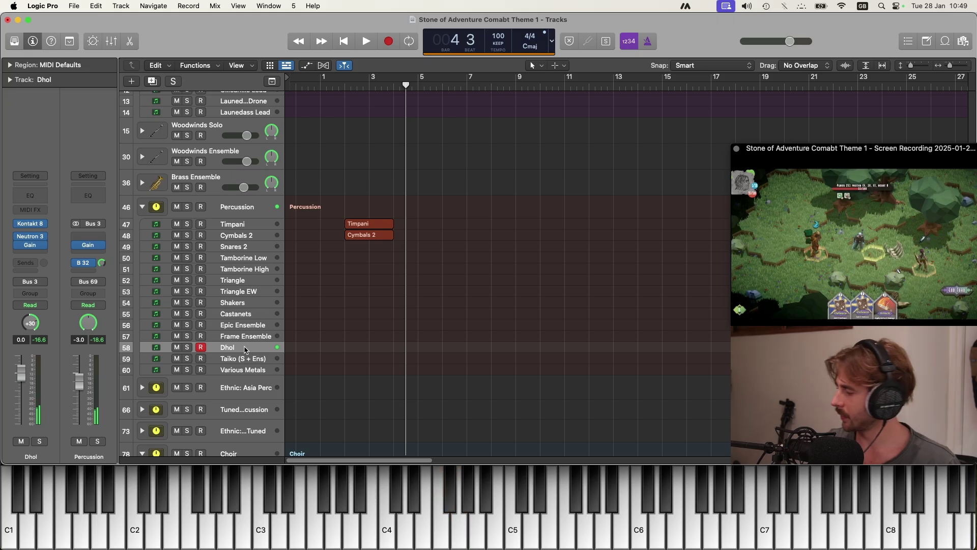
click(371, 88)
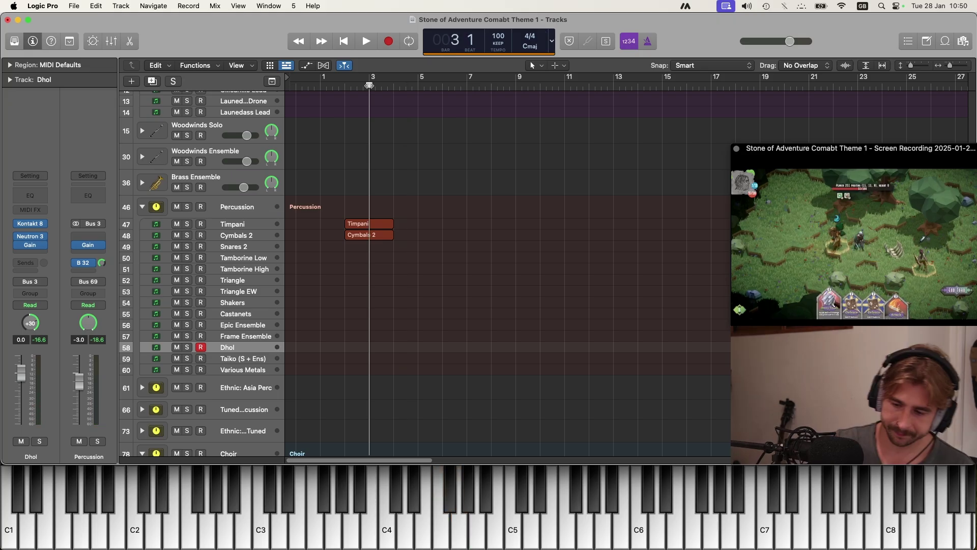
key(r)
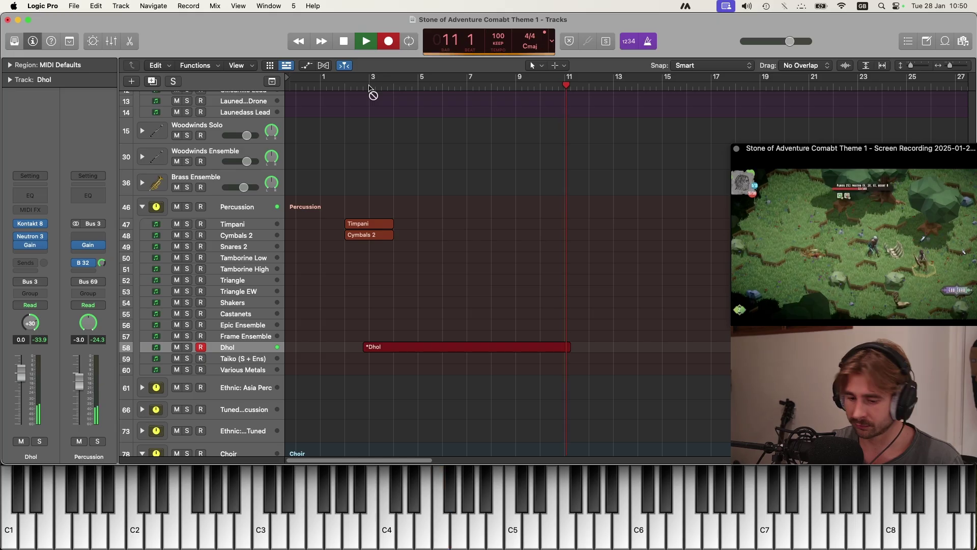
key(space)
Play back the Dhol part from bar 2 and set the cycle range from bar 3 to bar 12
scroll(502, 312, up, 4)
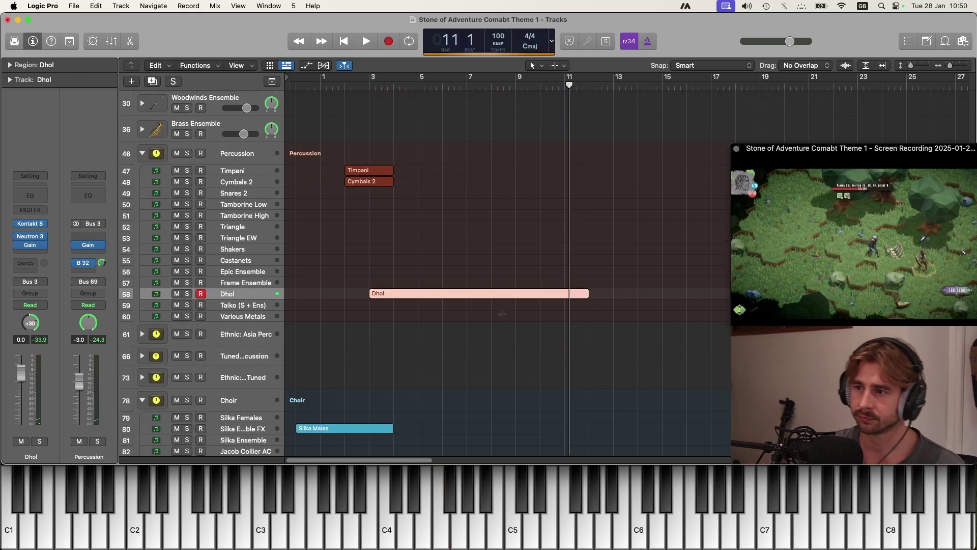
click(355, 82)
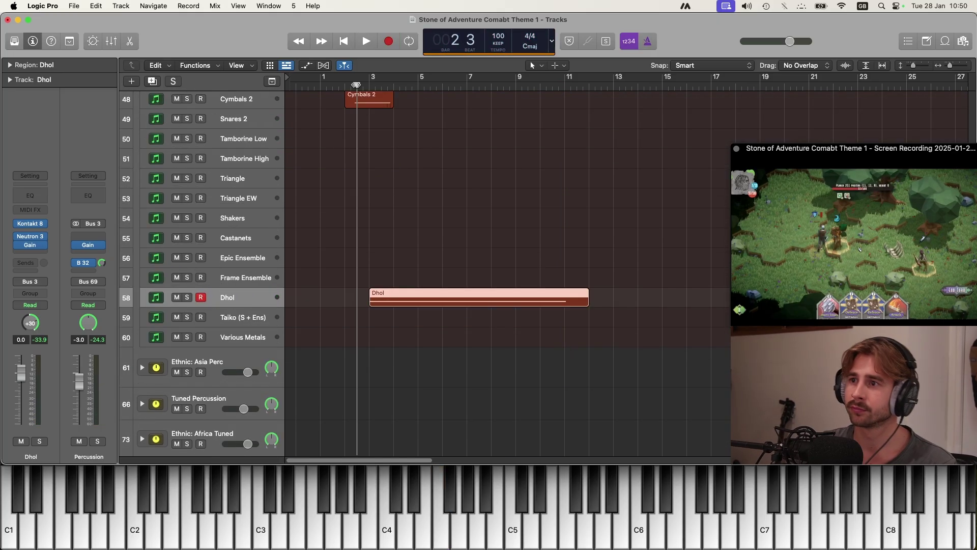
key(space)
drag(370, 76, 588, 76)
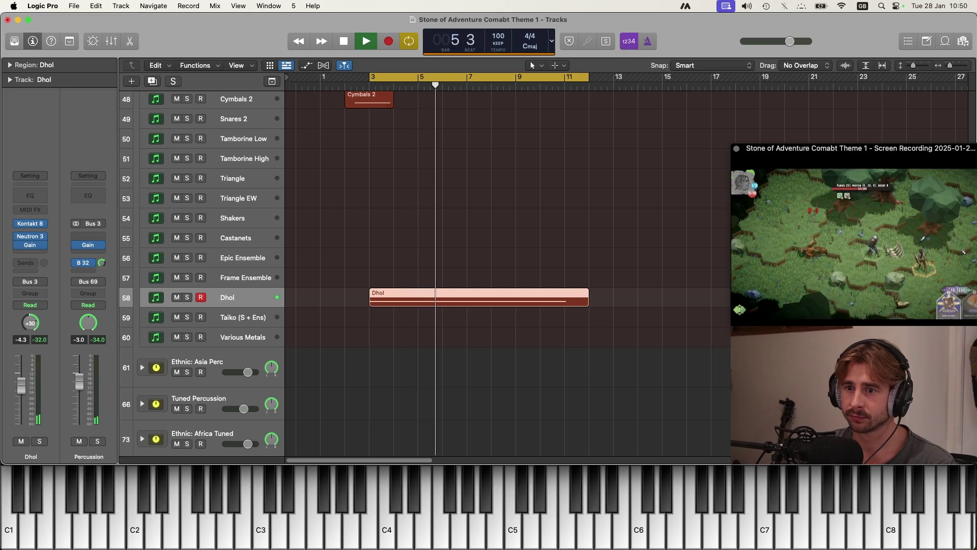
Record a drum part on the Frame Ensemble track across the cycle from bar 3 to bar 12
click(239, 277)
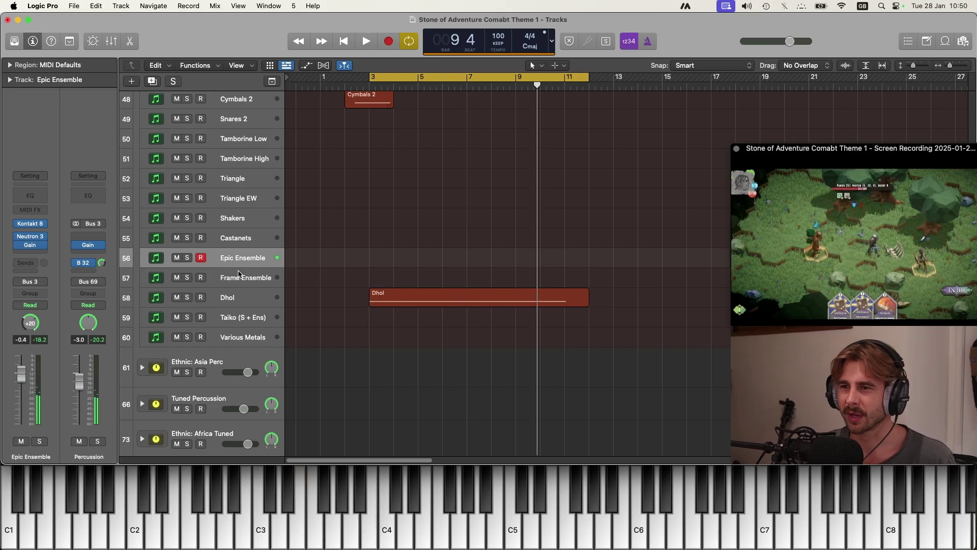
click(241, 278)
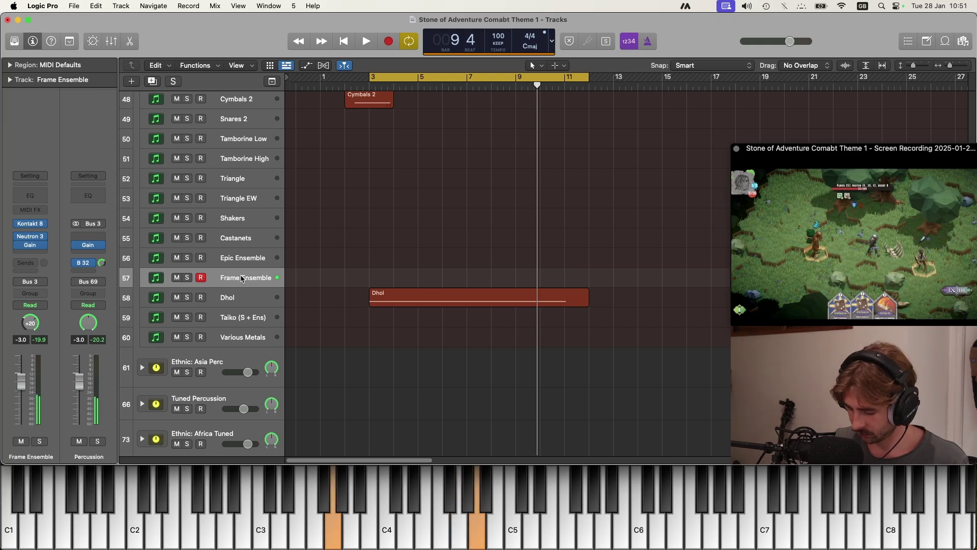
key(r)
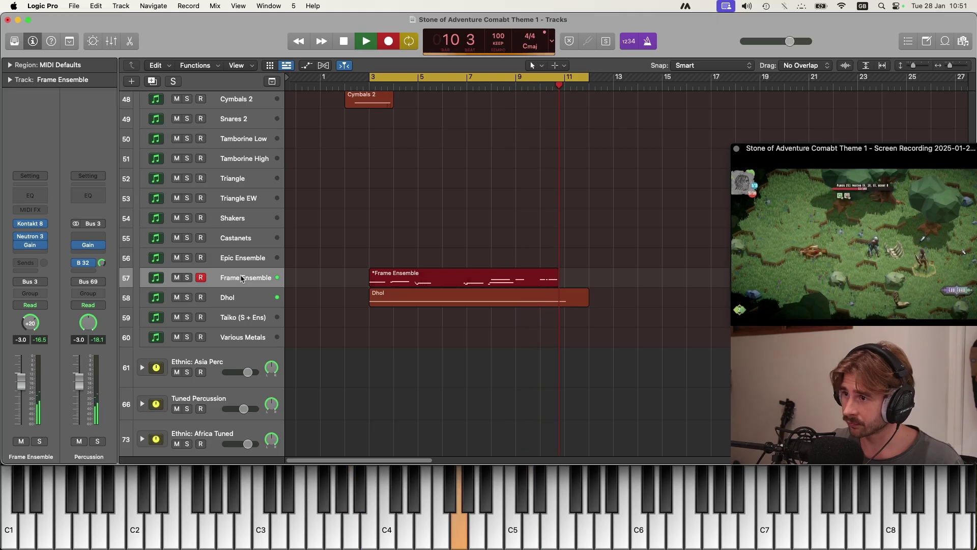
key(space)
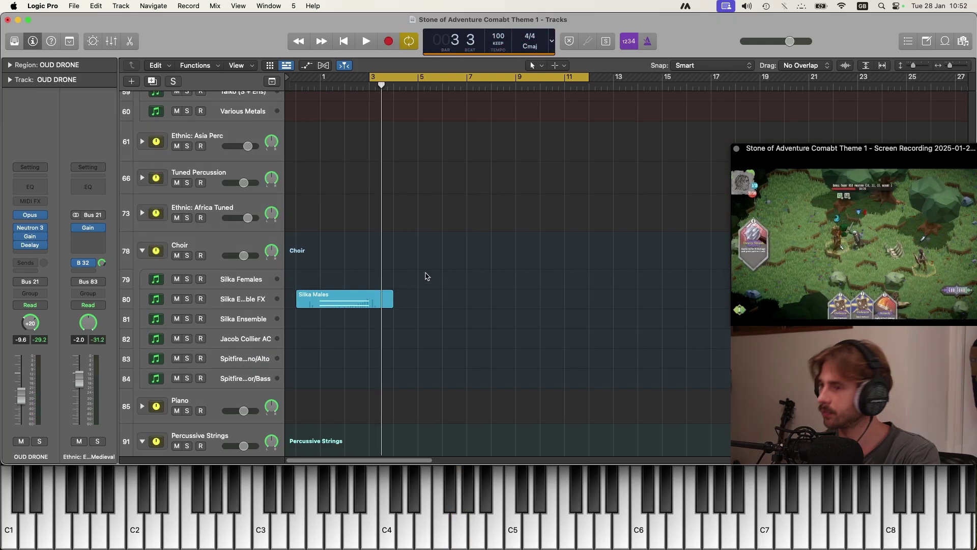
Play the cycle from bar 3 and lower the Frame Ensemble track's volume to -7.4 dB
key(space)
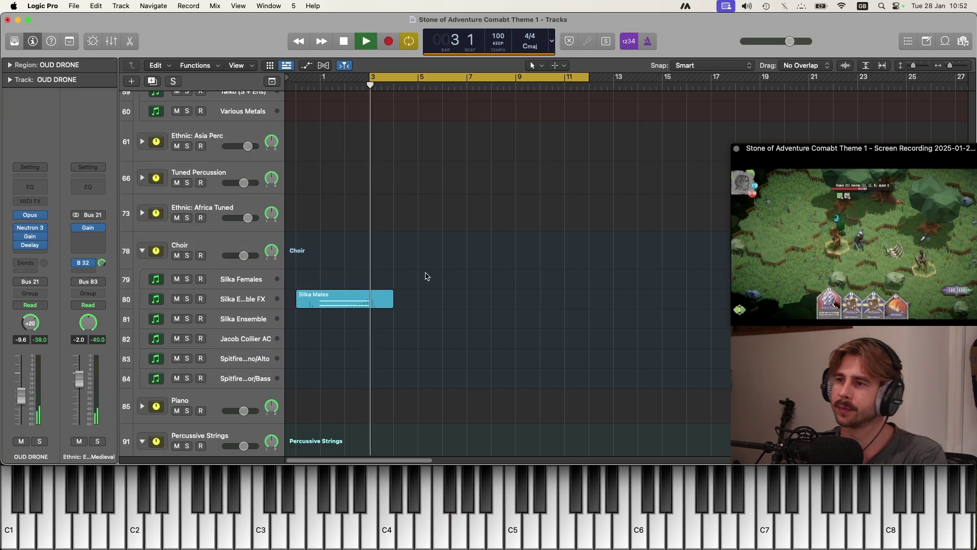
scroll(443, 326, down, 5)
scroll(447, 331, up, 10)
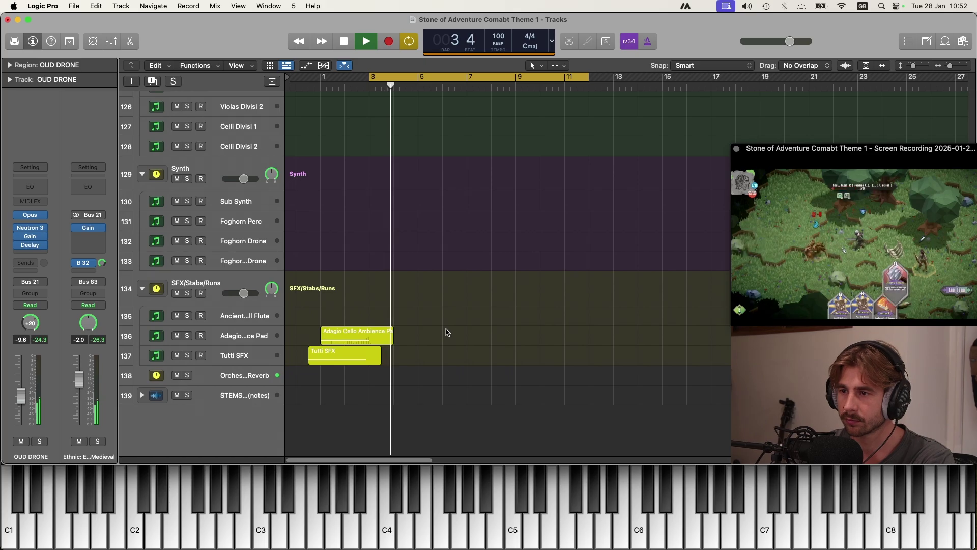
scroll(445, 331, up, 3)
scroll(445, 331, down, 2)
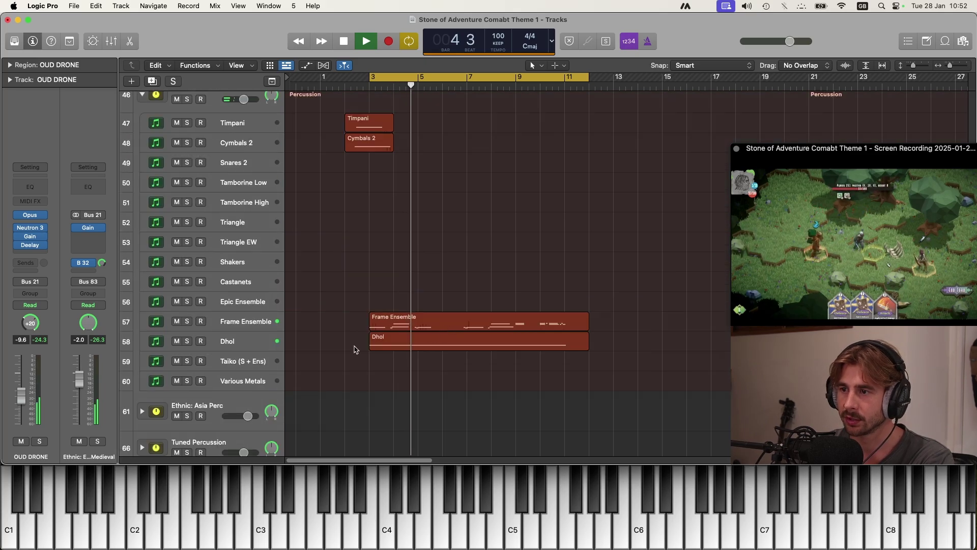
click(445, 325)
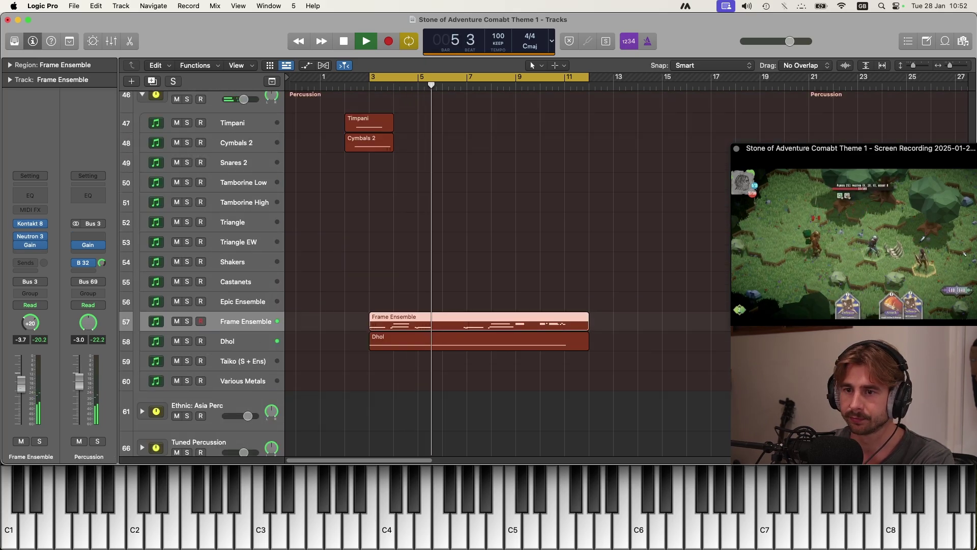
drag(21, 382, 20, 398)
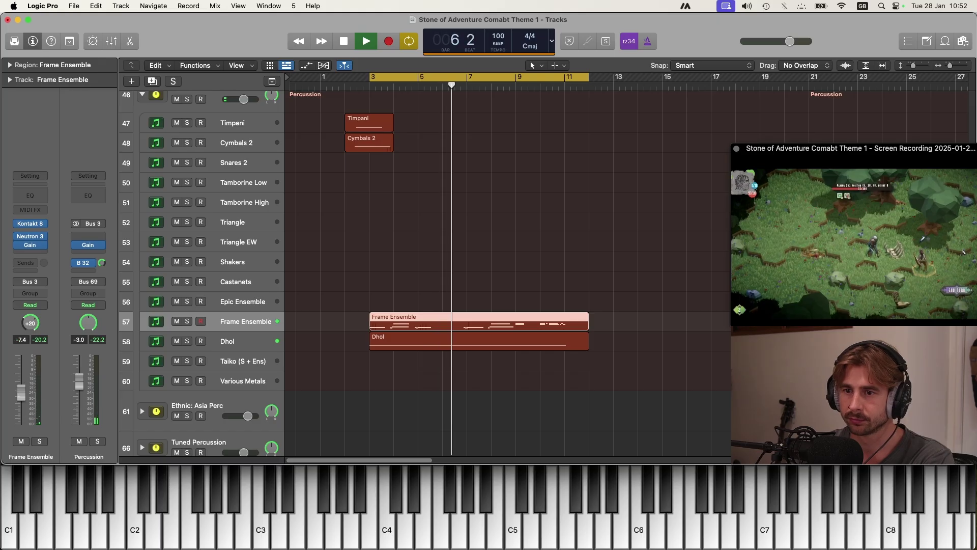
Duplicate the Taiko (S + Ens) track and rename the original Taiko LOW and the copy Taiko HIGH
click(220, 362)
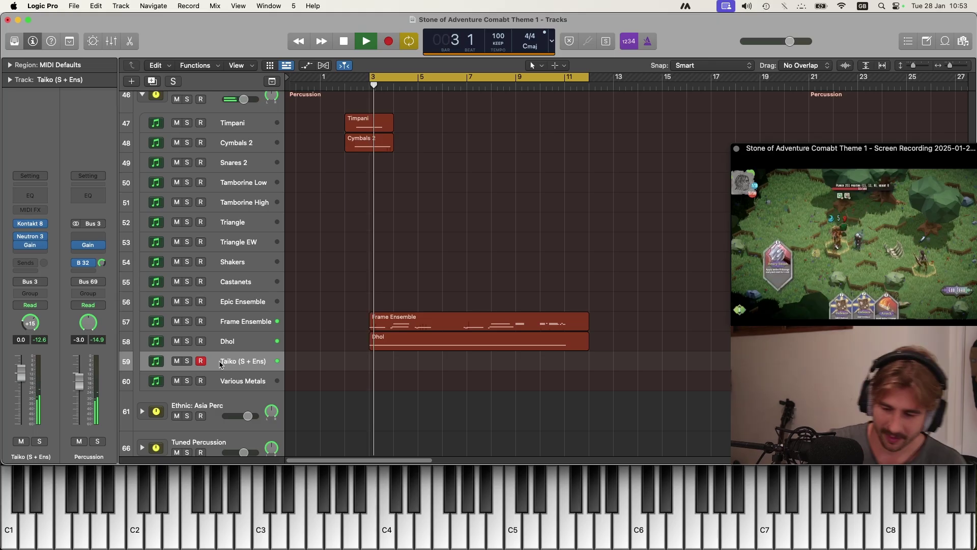
key(space)
click(374, 92)
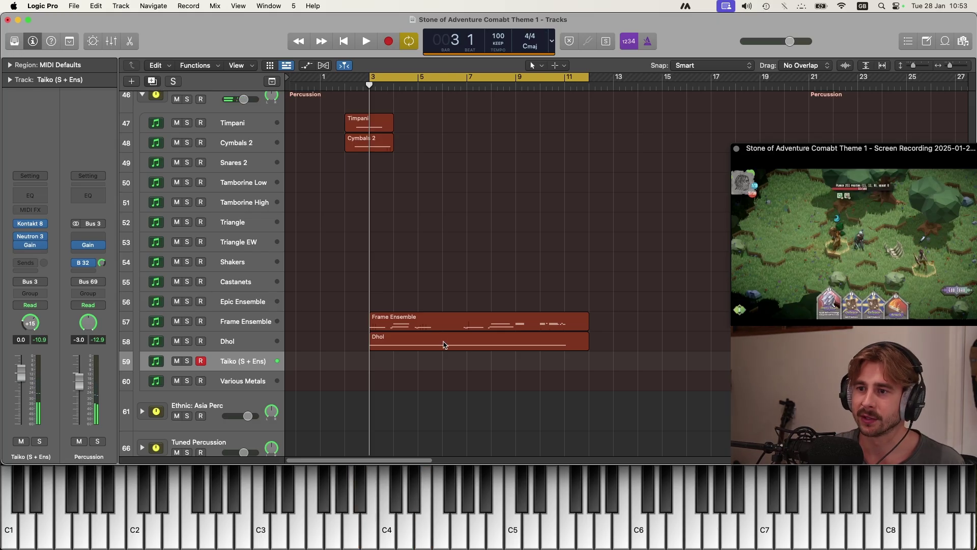
key(super+d)
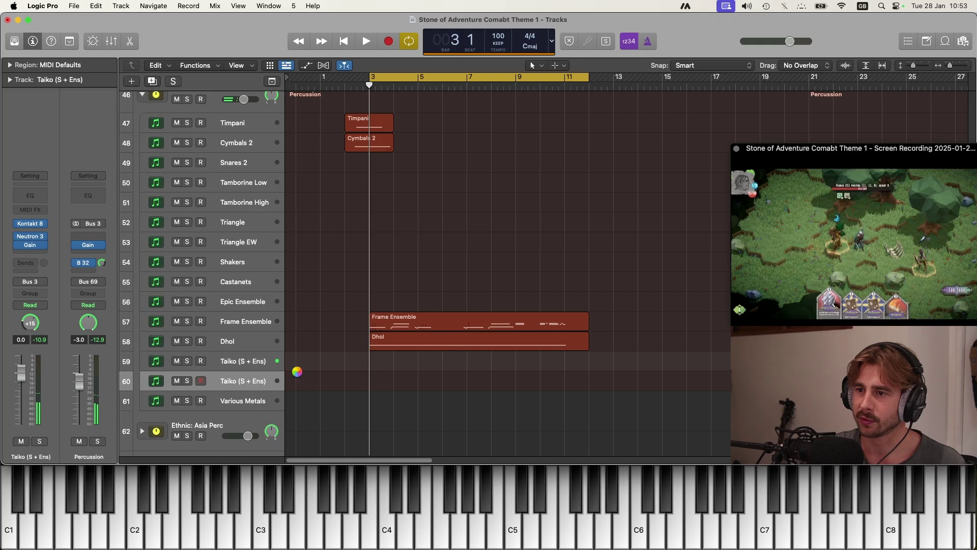
double_click(255, 361)
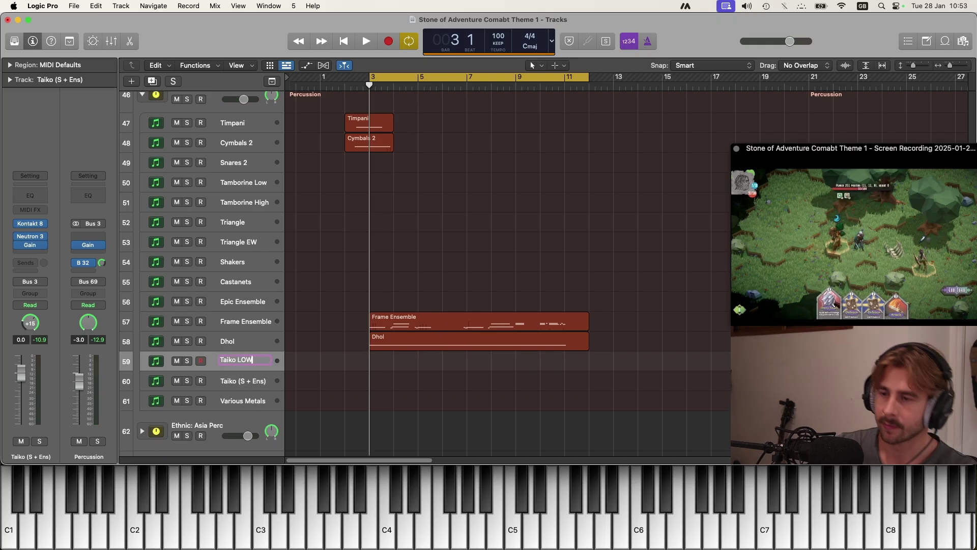
double_click(241, 380)
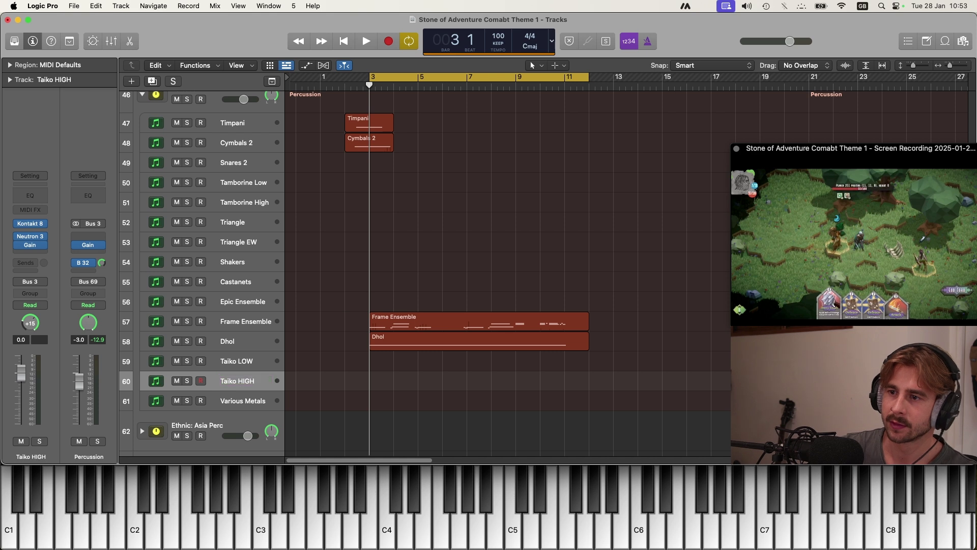
Record a drum part on the Taiko LOW track from bar 3 to bar 11
click(251, 358)
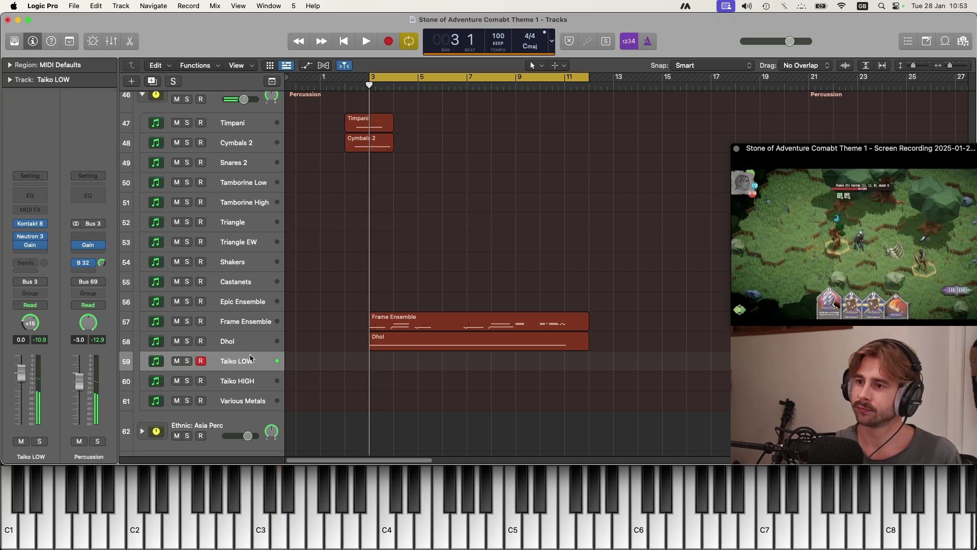
key(r)
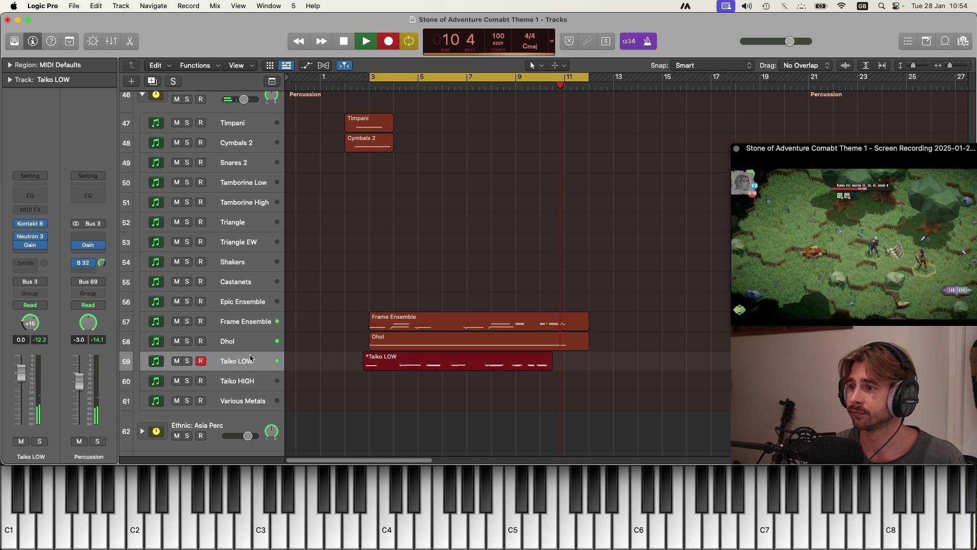
key(space)
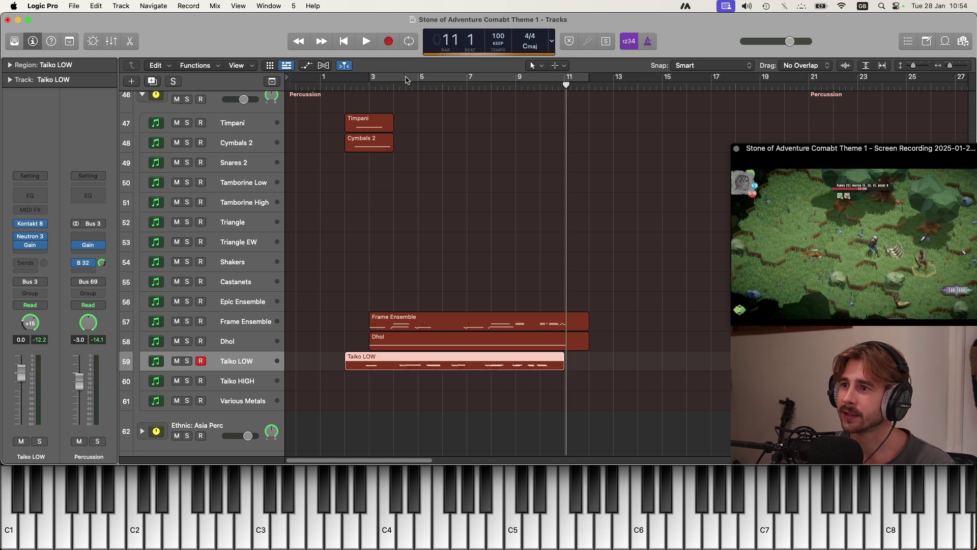
Set the cycle range from bar 11 to bar 19 and copy the Frame Ensemble and Dhol regions to bar 11
drag(400, 75, 596, 76)
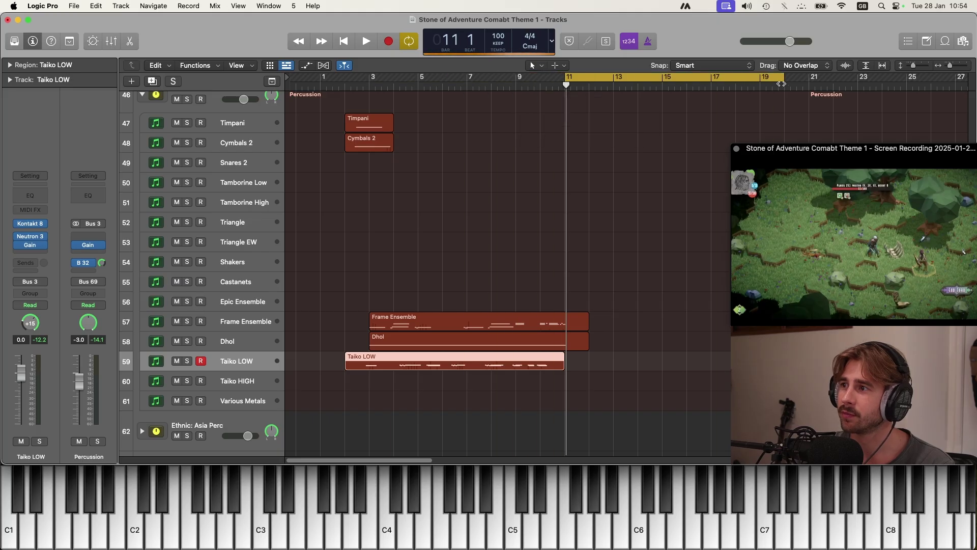
drag(782, 79, 760, 79)
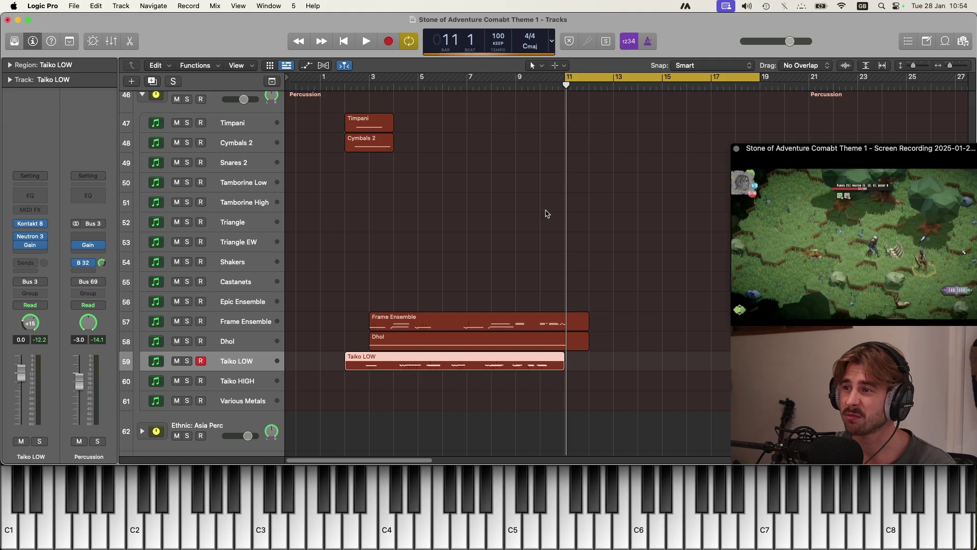
scroll(544, 241, up, 10)
scroll(585, 229, down, 8)
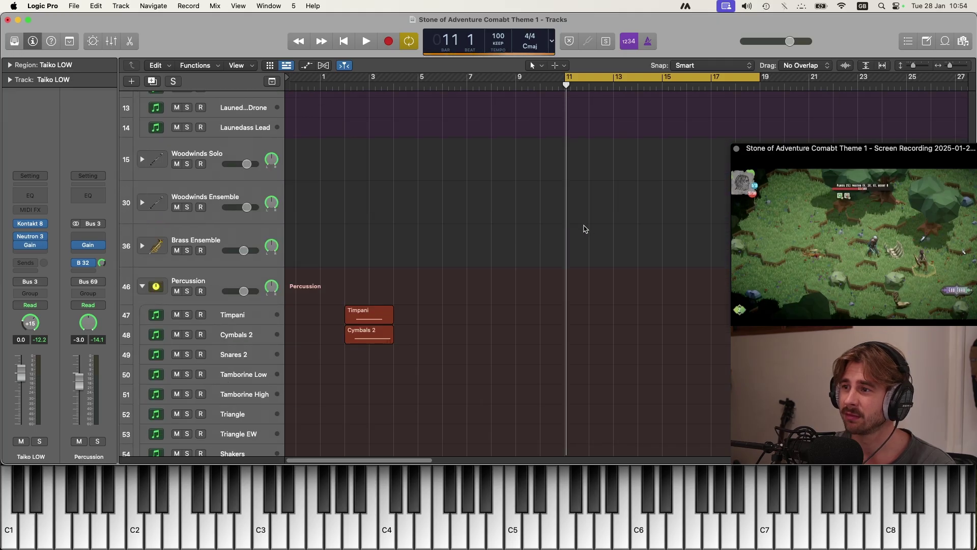
drag(603, 326, 395, 382)
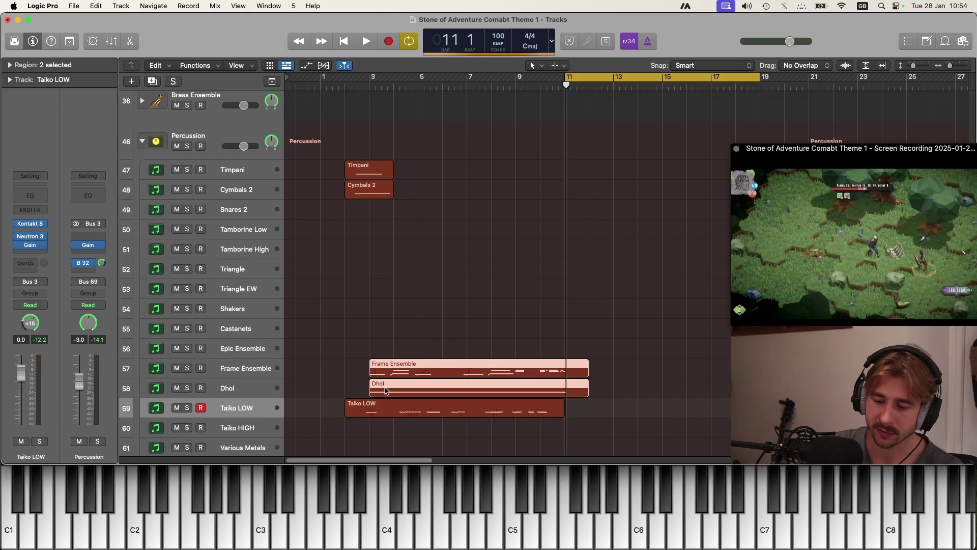
drag(468, 382, 664, 382)
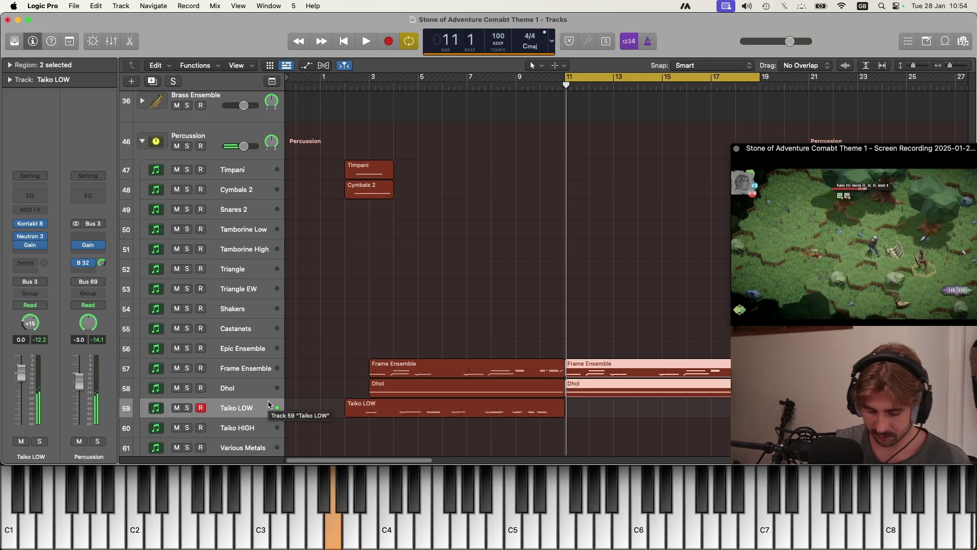
Record a continuing Taiko LOW drum part across the cycle from bar 11 to bar 19
key(r)
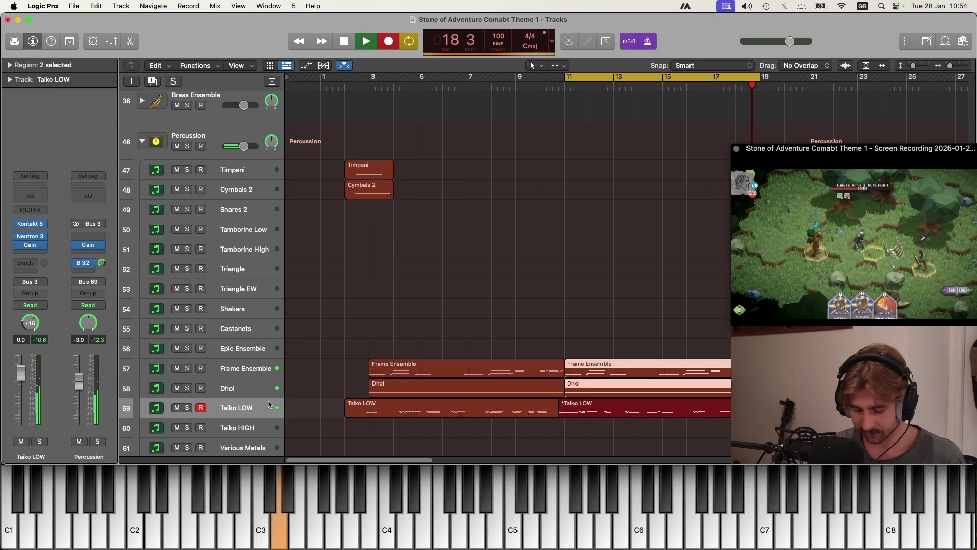
key(space)
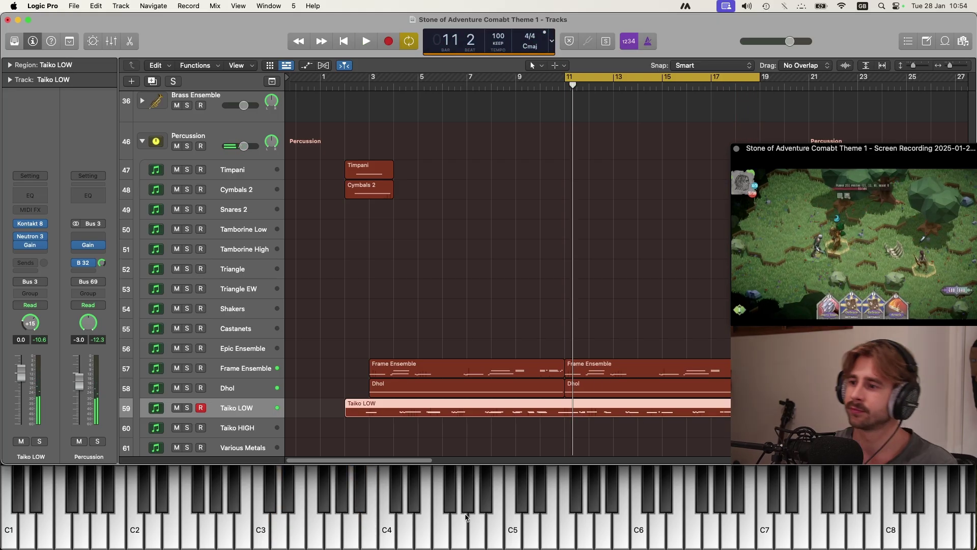
Duplicate the Dhol track as Dhol Malllets and switch its Epic Dhol instrument to the MALLET group
click(636, 387)
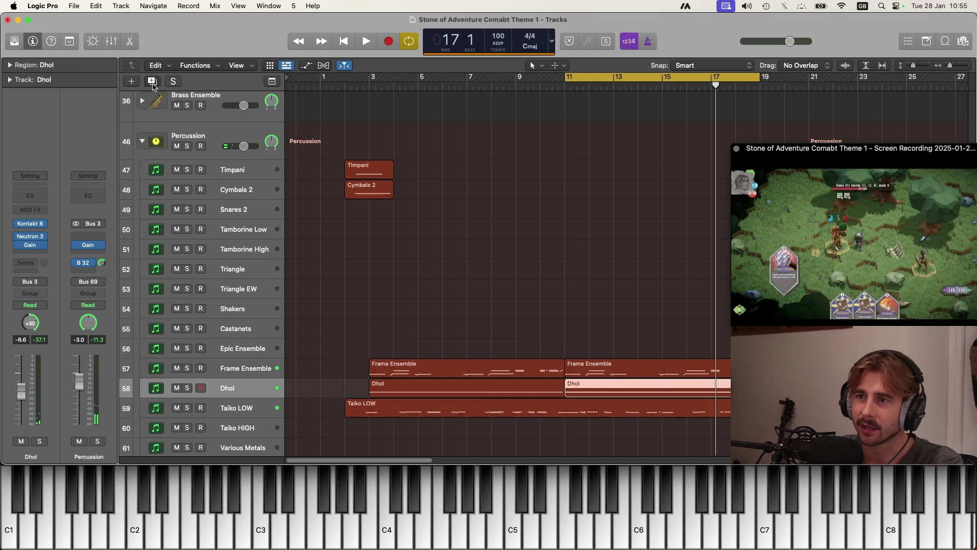
key(super+d)
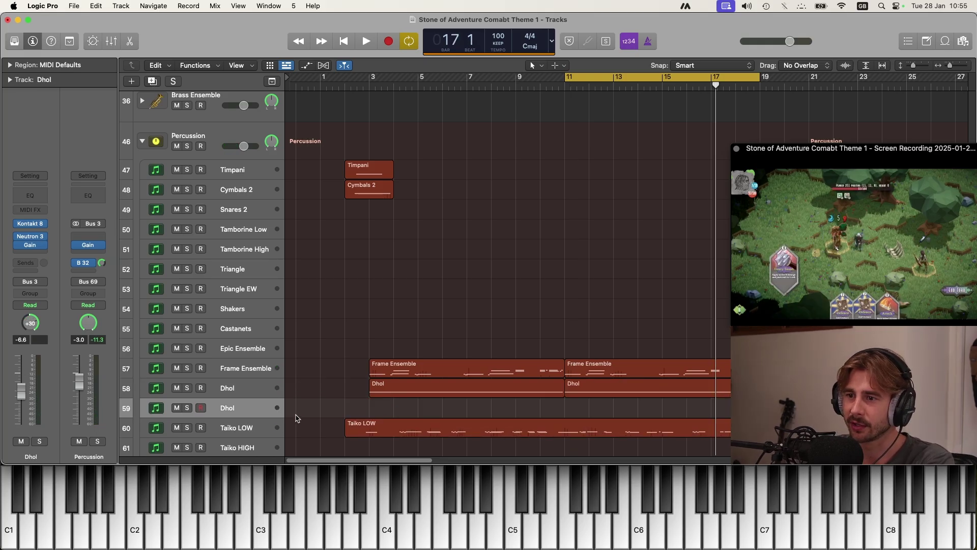
click(29, 225)
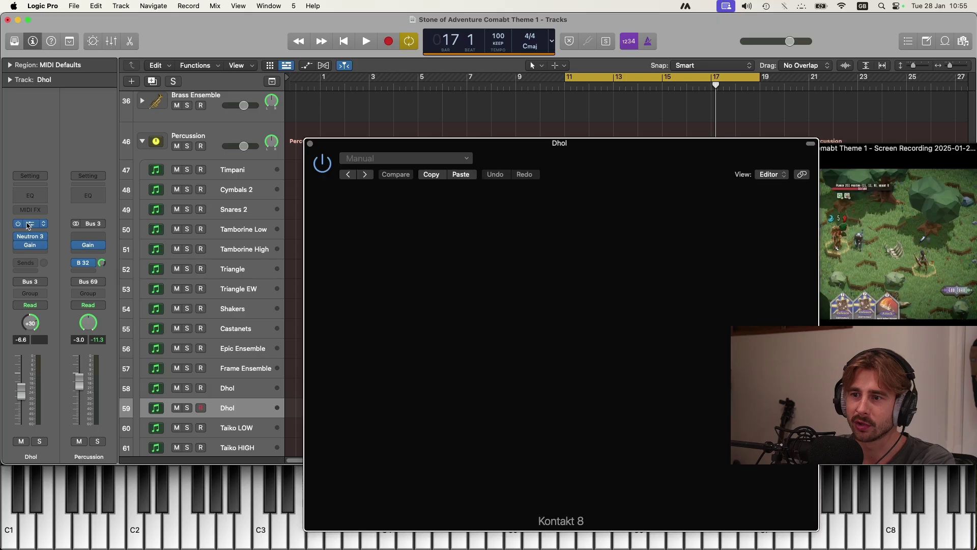
drag(602, 166, 483, 100)
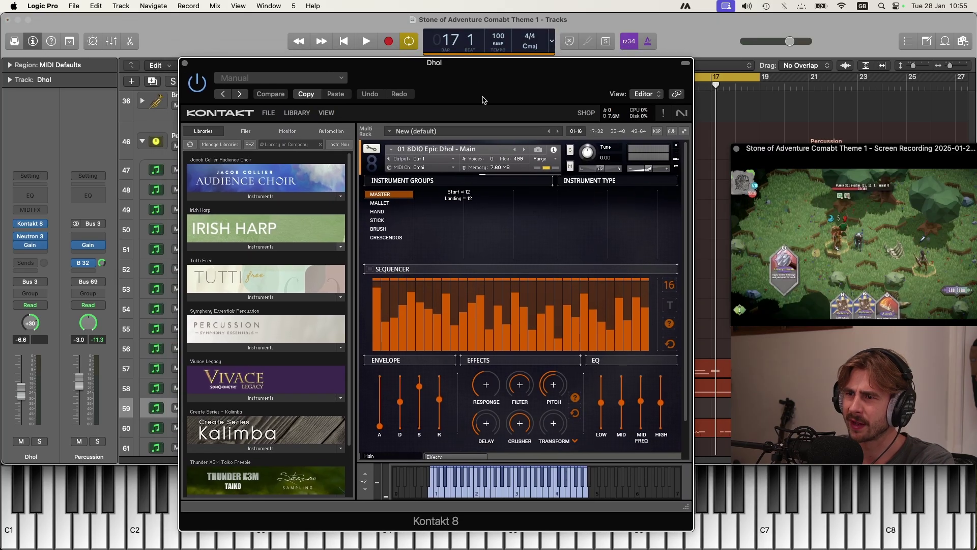
click(386, 203)
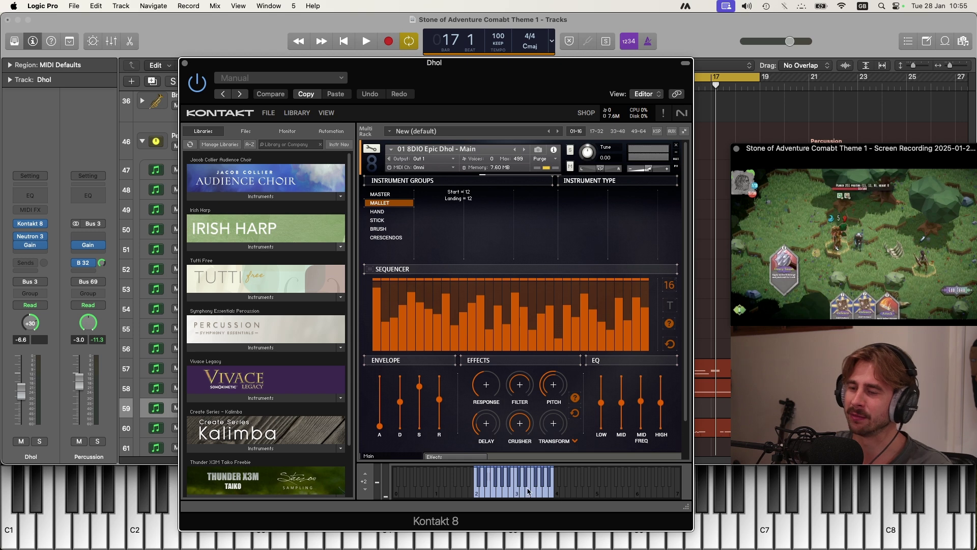
click(491, 496)
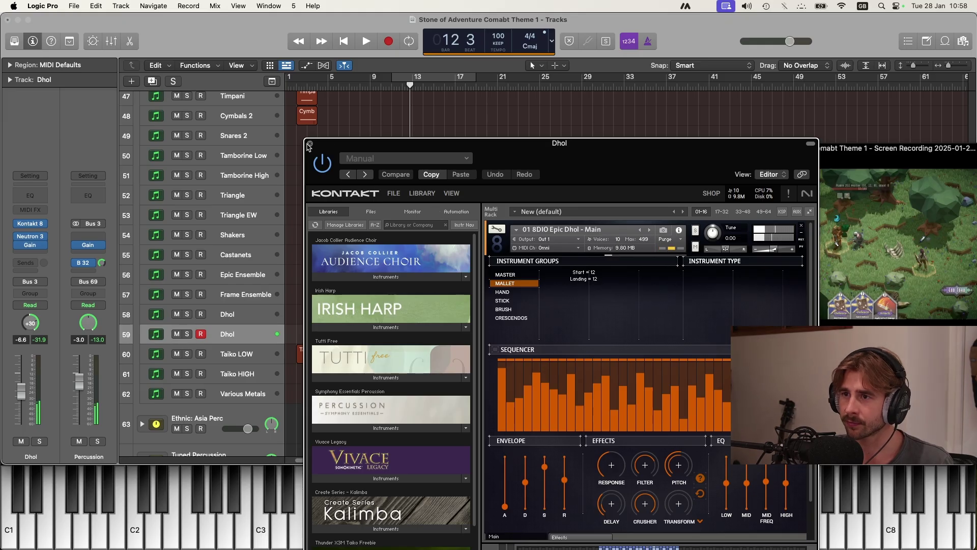
click(309, 145)
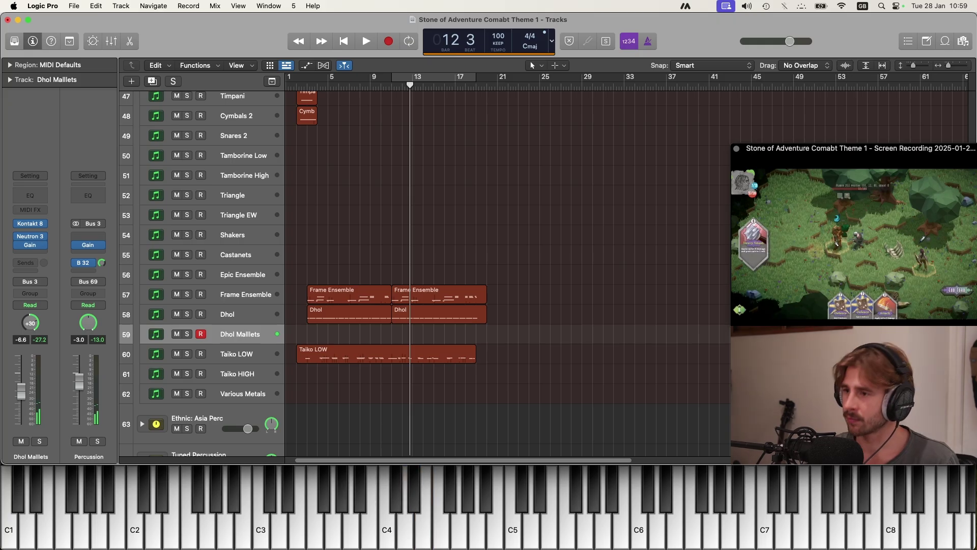
Record a mallet drum part on the Dhol Malllets track from bar 19 to about bar 27
click(476, 88)
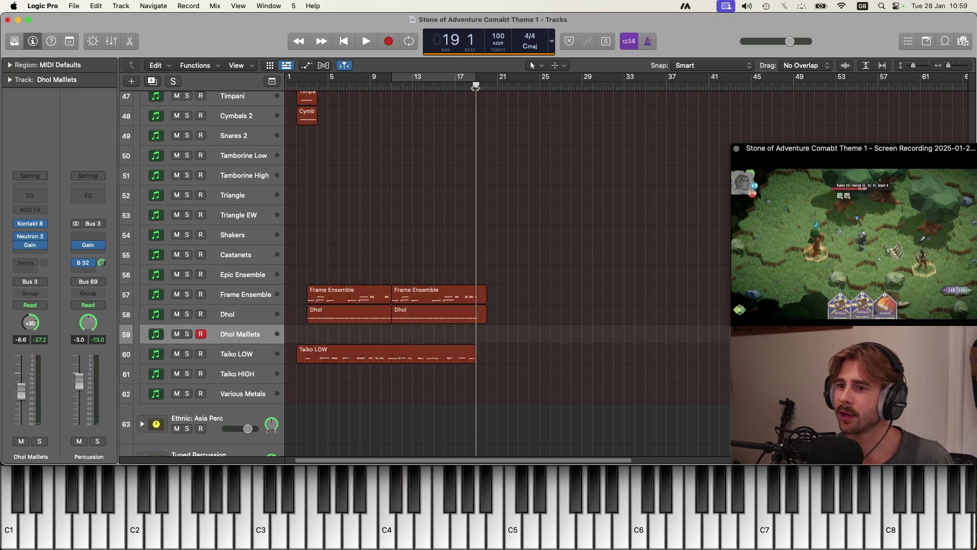
key(r)
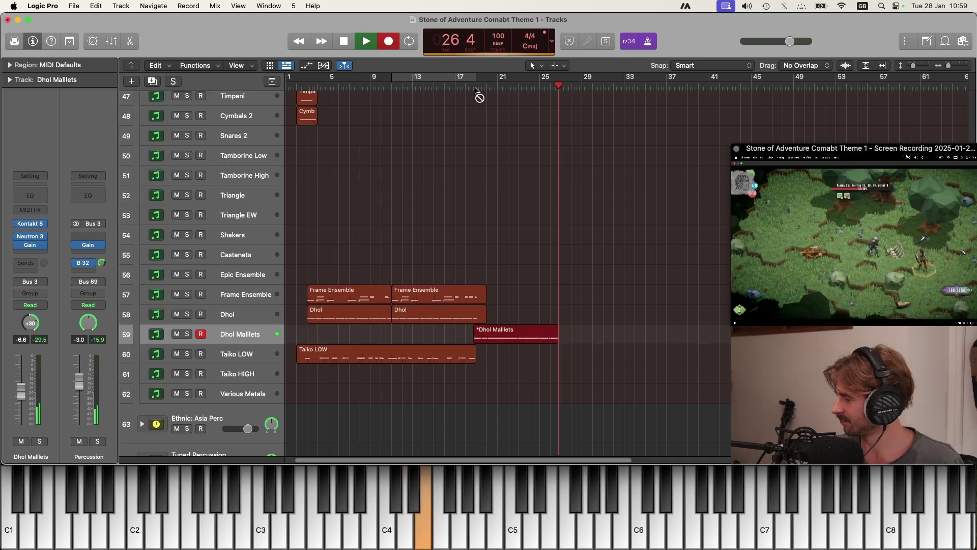
key(space)
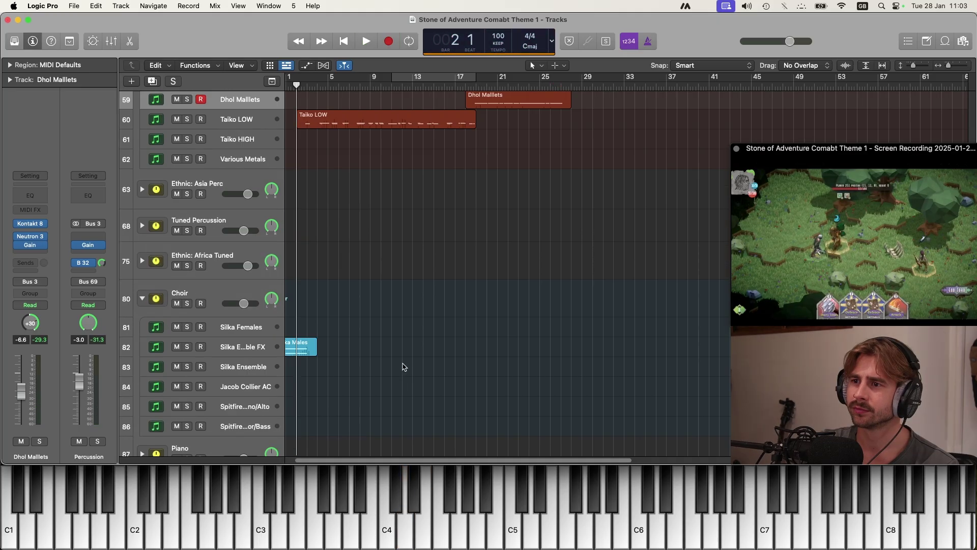
Record a drone part on the Foghorn Drone track from bar 3 to about bar 20
scroll(401, 366, up, 20)
click(245, 158)
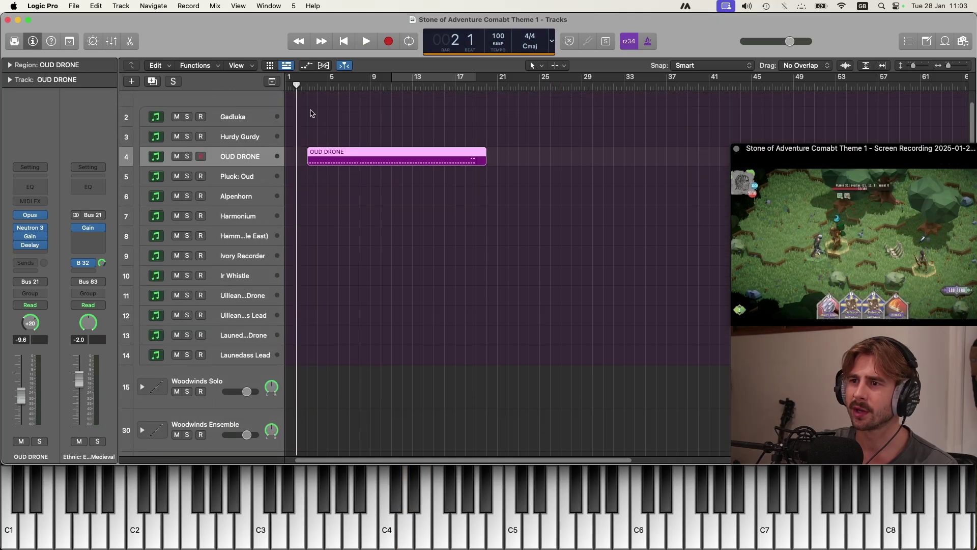
click(306, 86)
scroll(319, 415, down, 20)
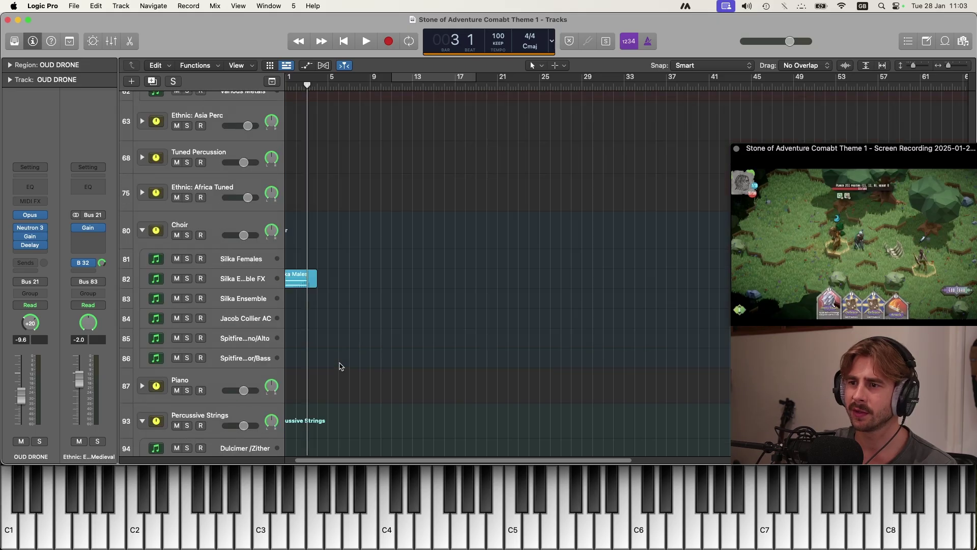
scroll(341, 366, down, 10)
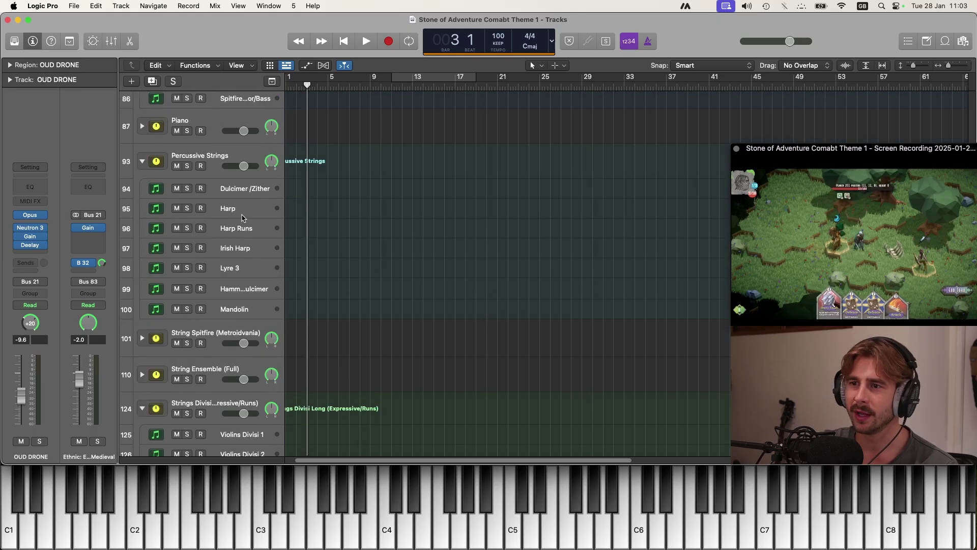
scroll(250, 306, down, 10)
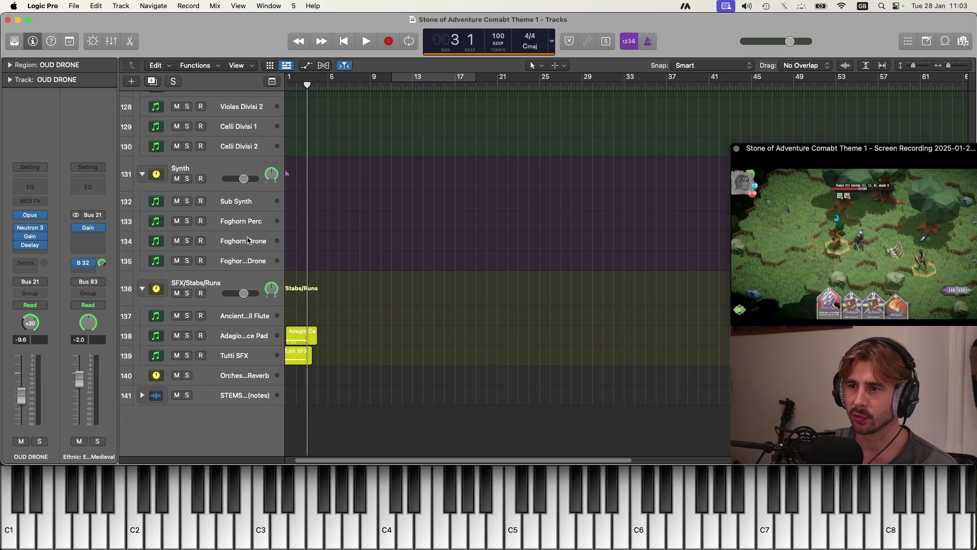
click(249, 240)
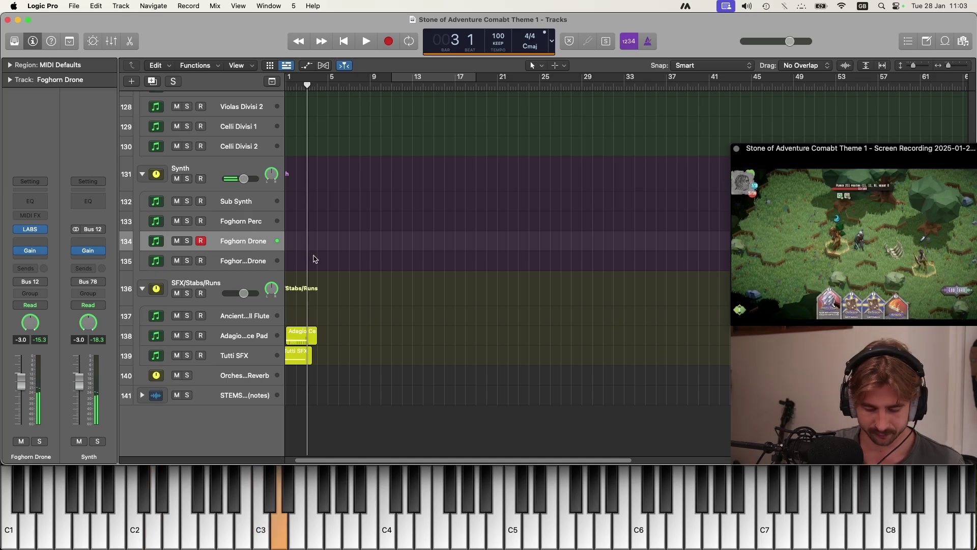
scroll(337, 212, up, 8)
scroll(339, 206, up, 5)
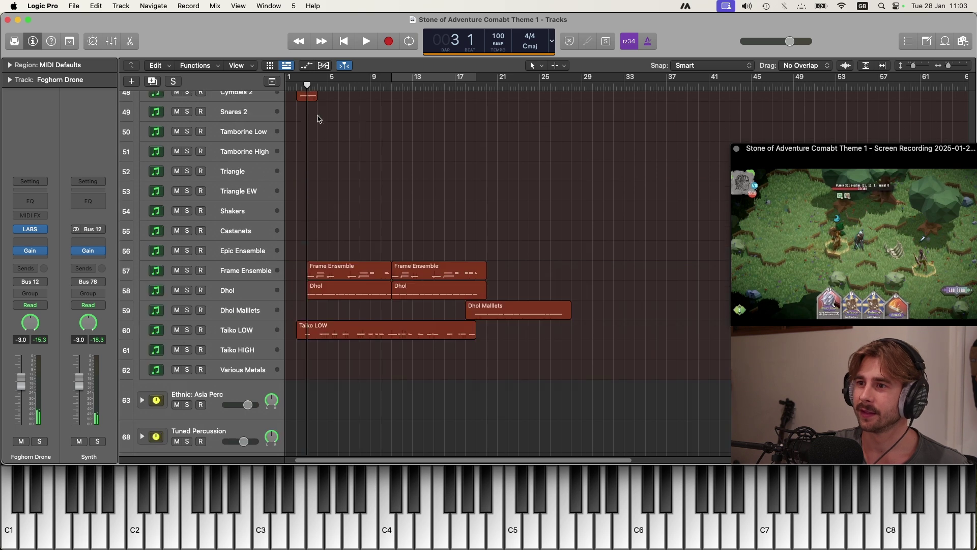
key(r)
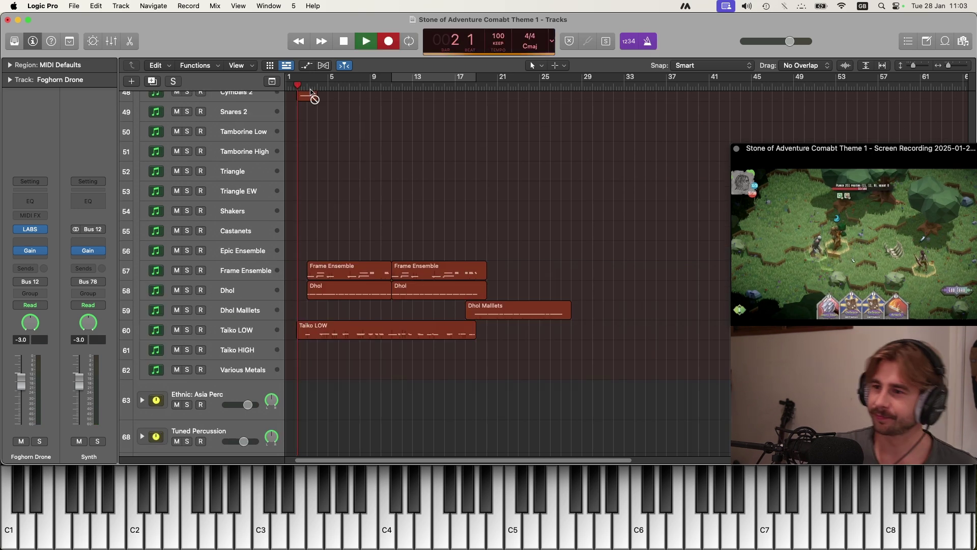
scroll(371, 342, down, 15)
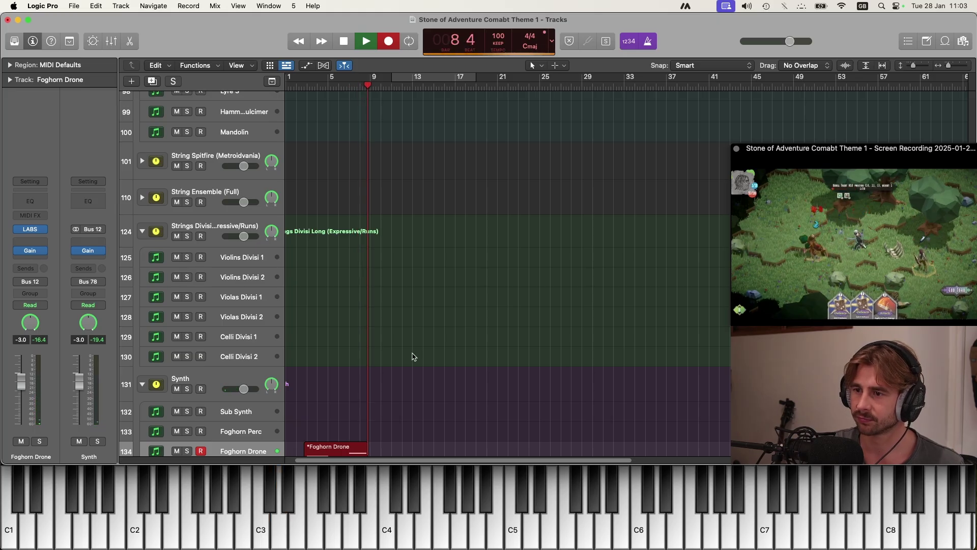
scroll(413, 356, down, 2)
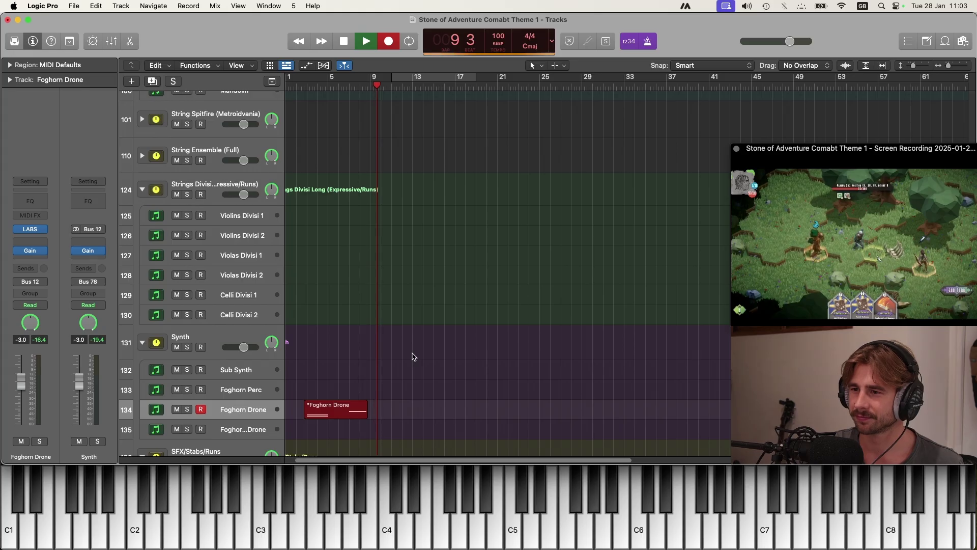
scroll(413, 356, up, 15)
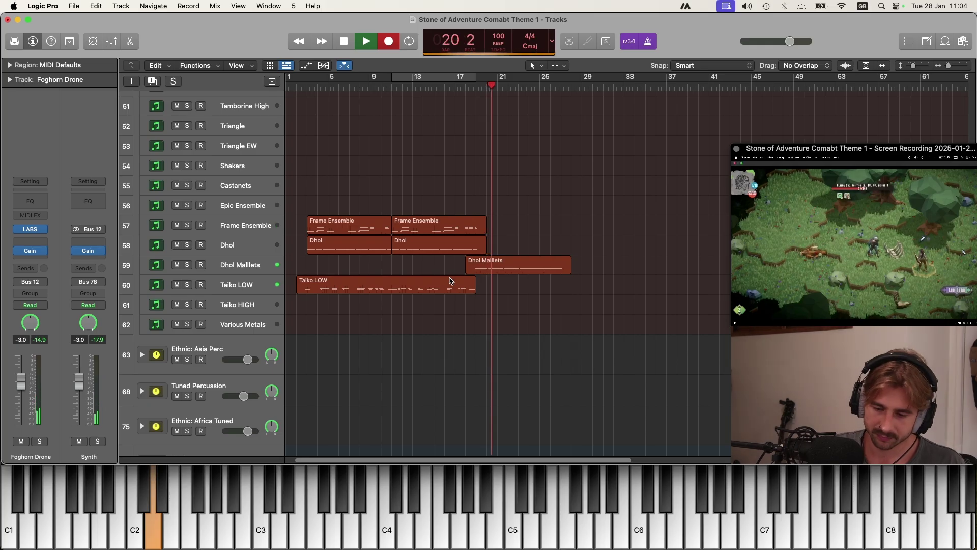
key(space)
Delete the existing Taiko LOW region and record a new Taiko LOW part across the cycle from bar 3 to bar 11
click(359, 281)
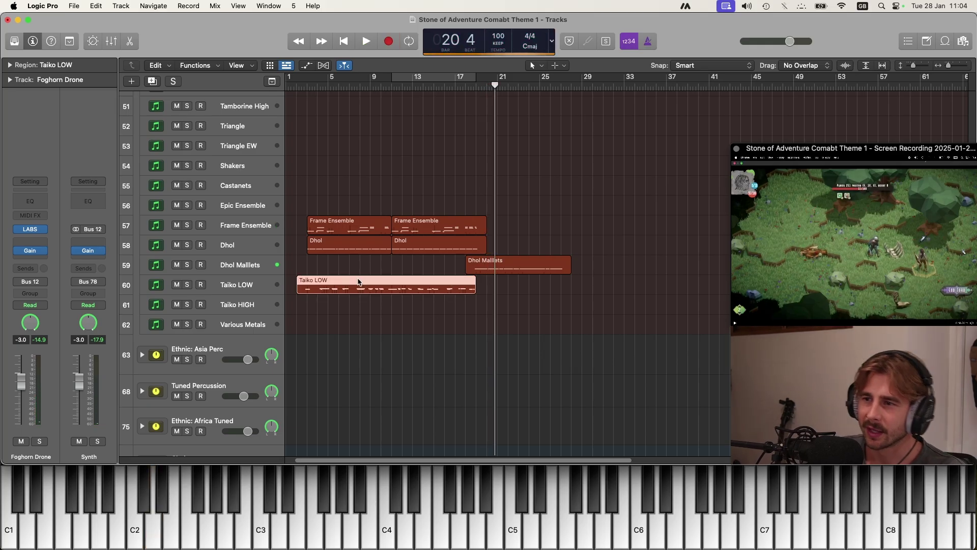
key(Delete)
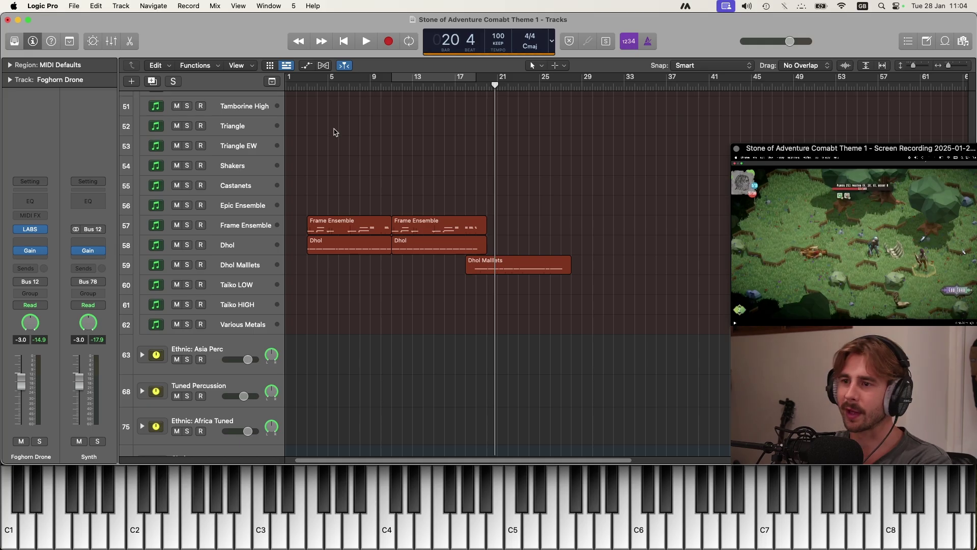
click(307, 84)
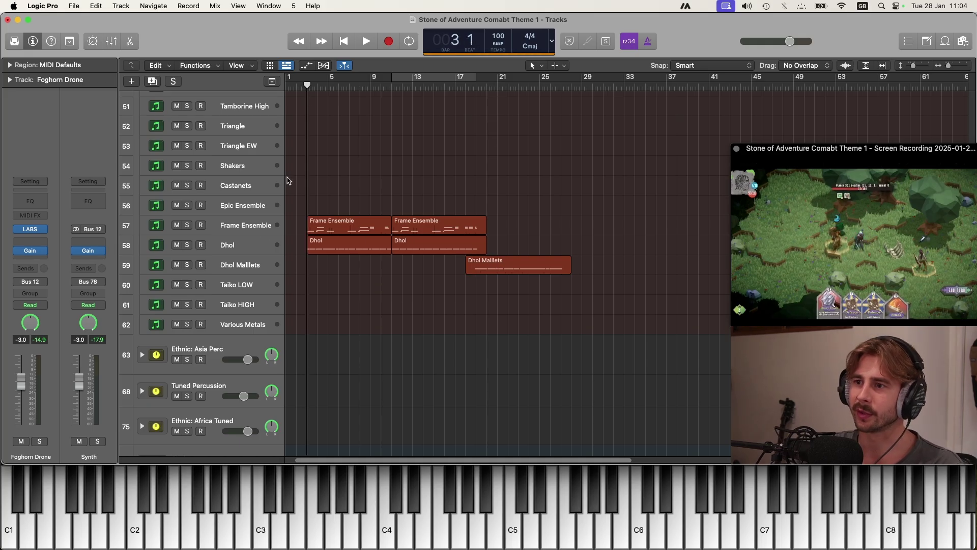
click(247, 285)
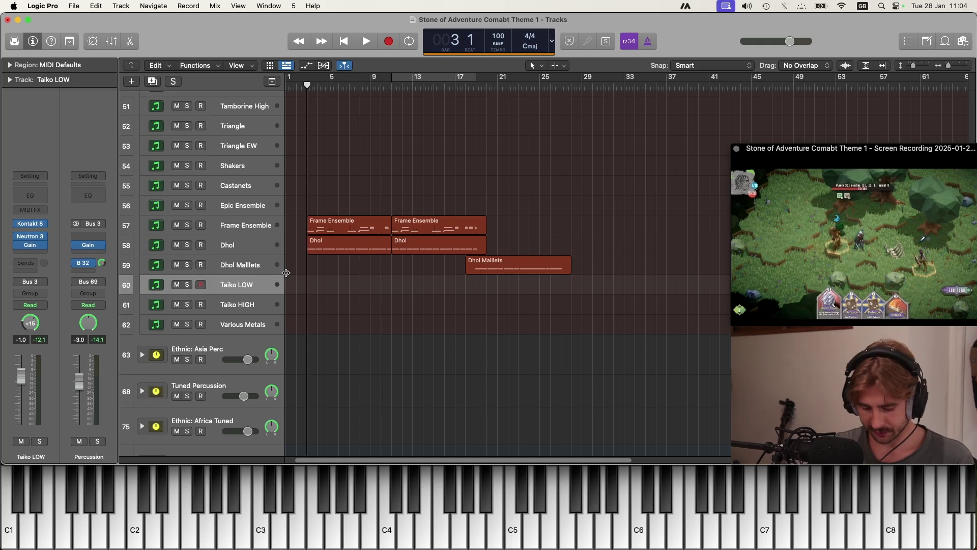
key(c)
key(r)
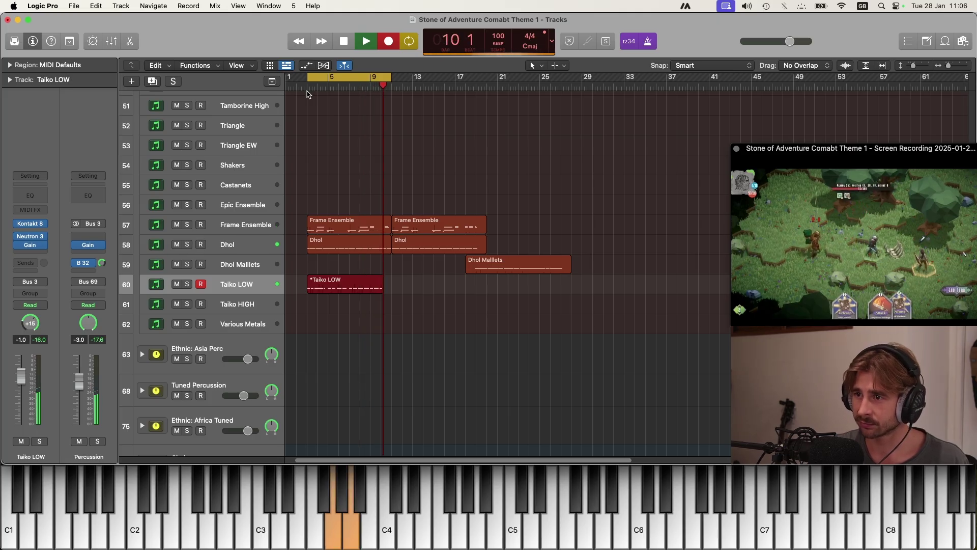
key(space)
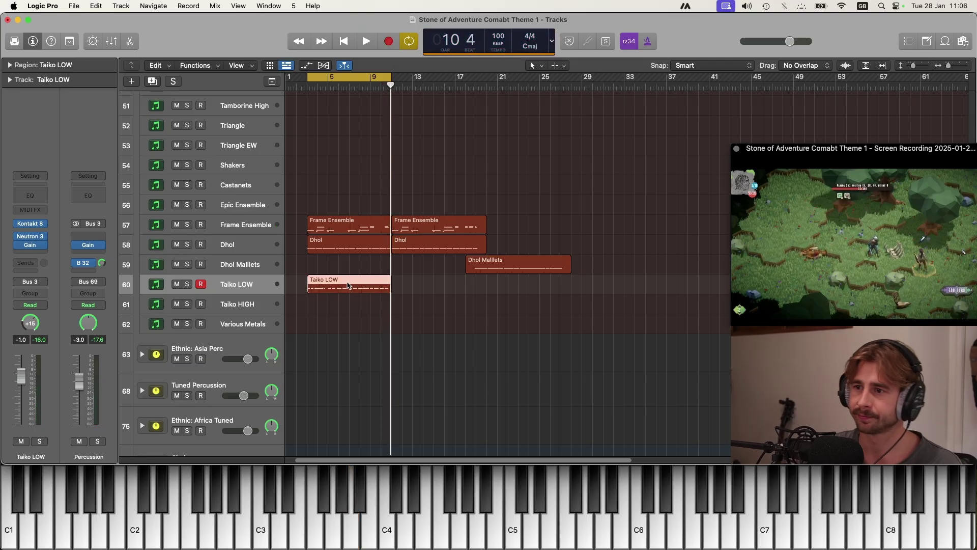
Copy the new Taiko LOW region to bar 11 and record a closing Taiko LOW fill from bar 18 to bar 20
drag(363, 285, 447, 288)
key(c)
key(r)
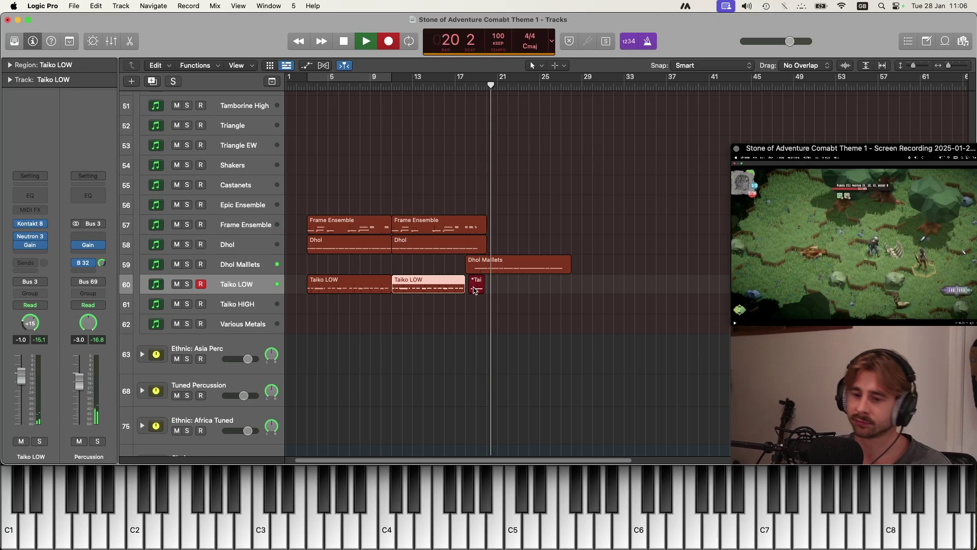
key(space)
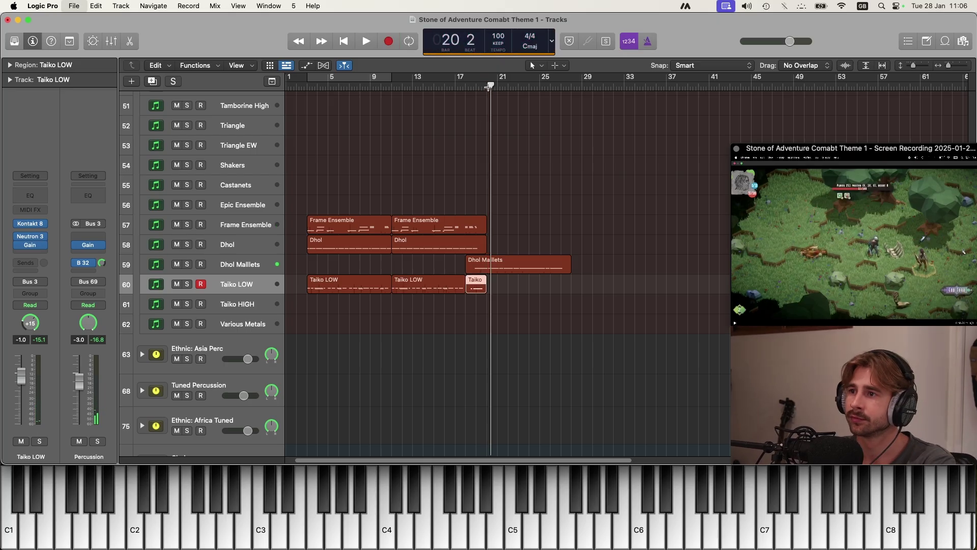
Move the playhead to bar 19 and delete the Triangle and Triangle EW tracks
click(485, 85)
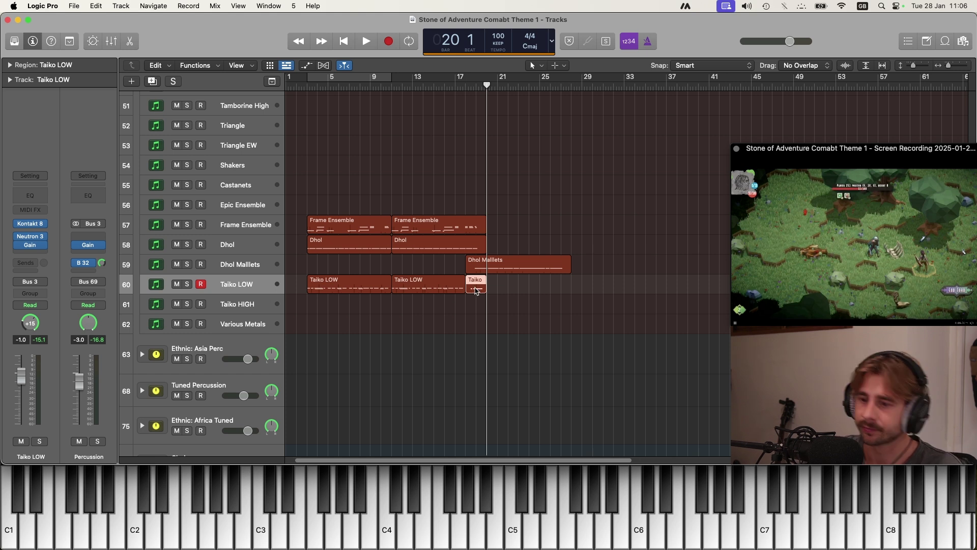
drag(485, 85, 476, 85)
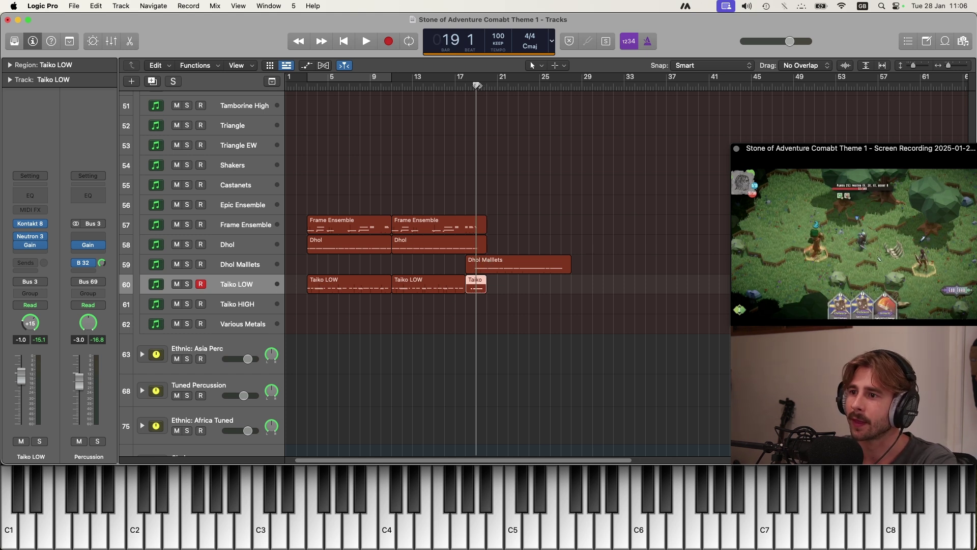
scroll(390, 228, down, 5)
scroll(414, 338, up, 12)
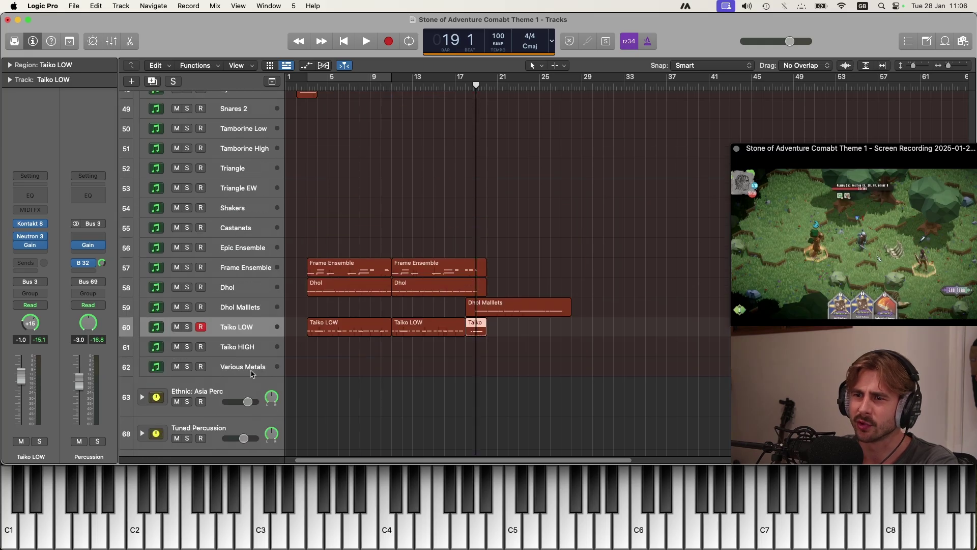
click(253, 280)
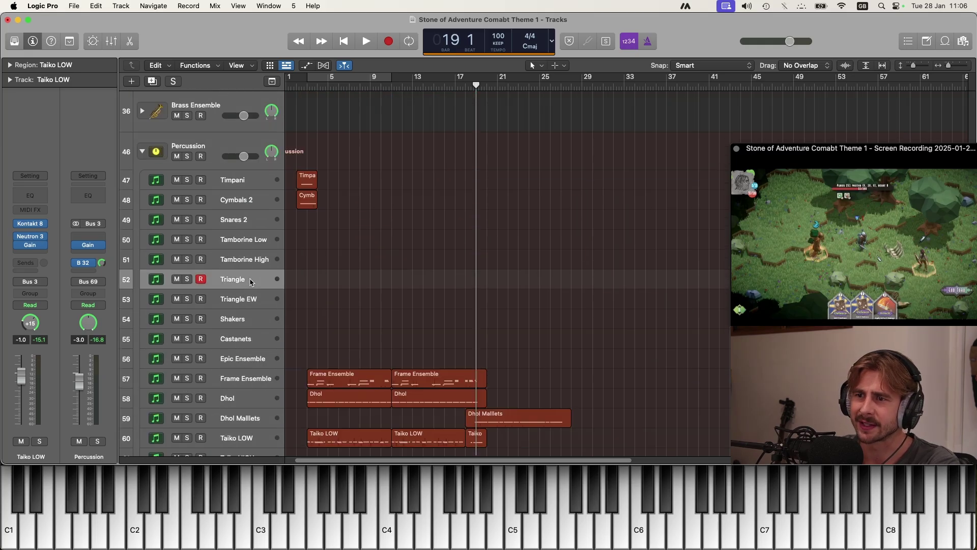
key(super+BackSpace)
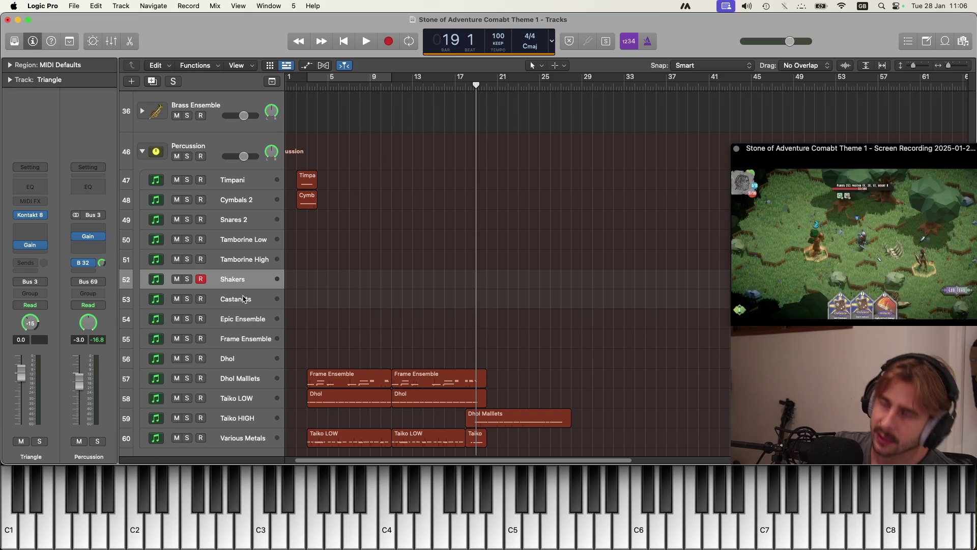
click(239, 246)
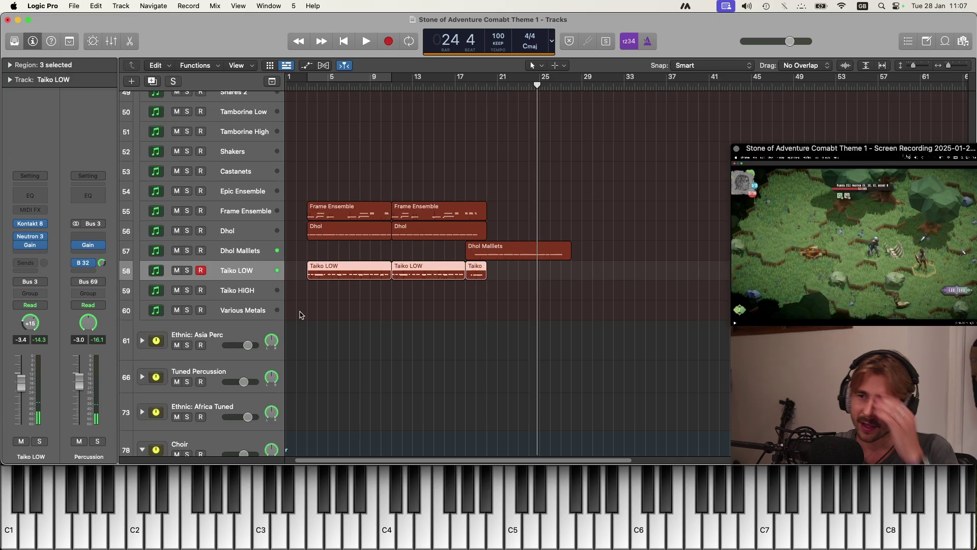
Load the Woodblock symphony patch from the Gold Perc Wood folder into the Various Metals track's Play instrument
click(472, 87)
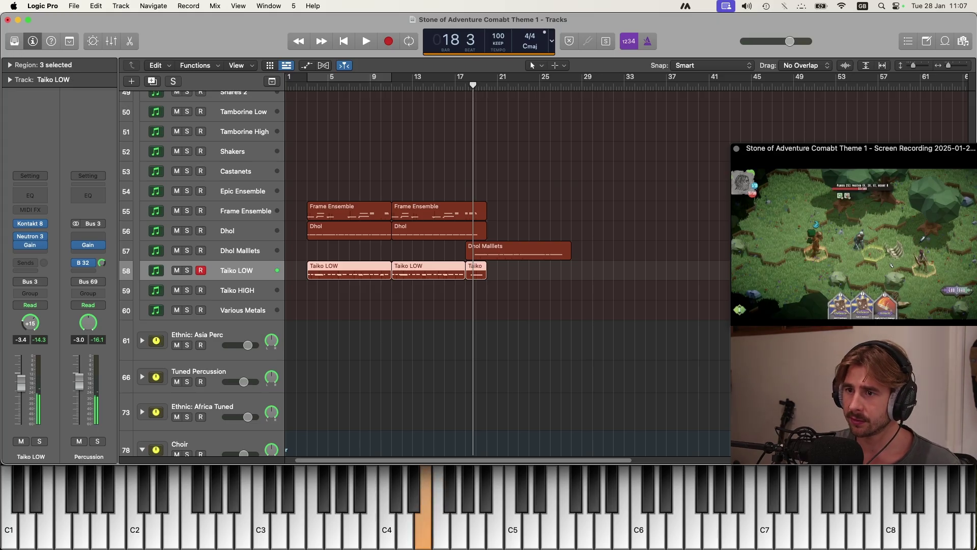
click(242, 310)
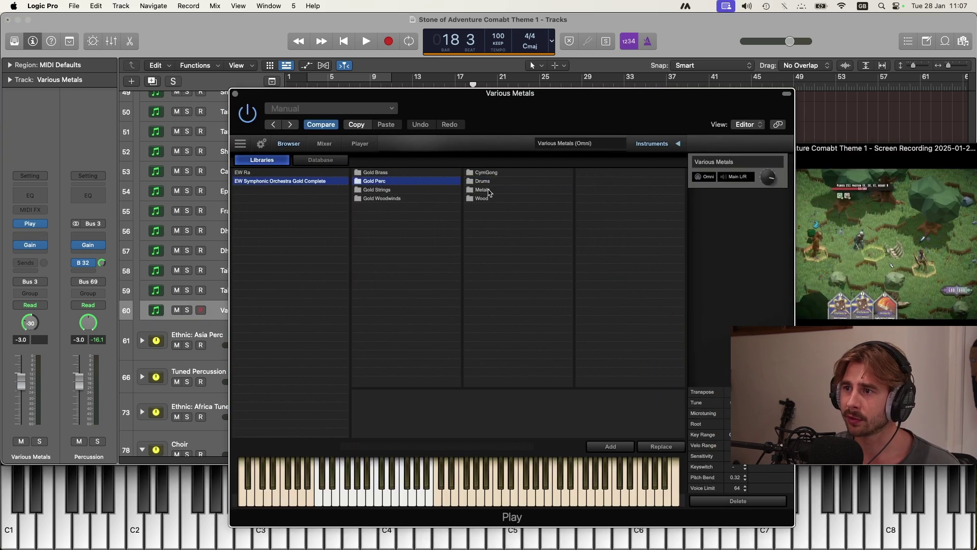
click(488, 190)
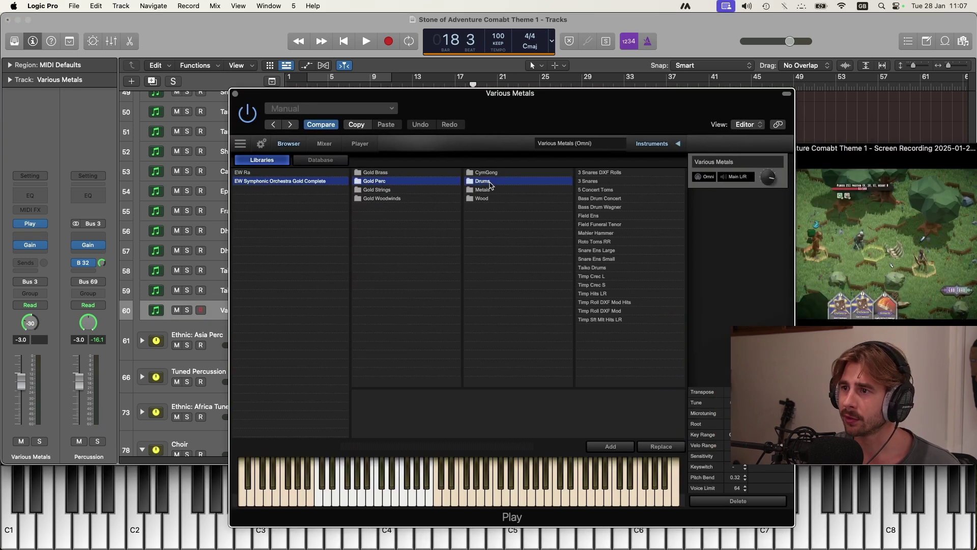
click(507, 198)
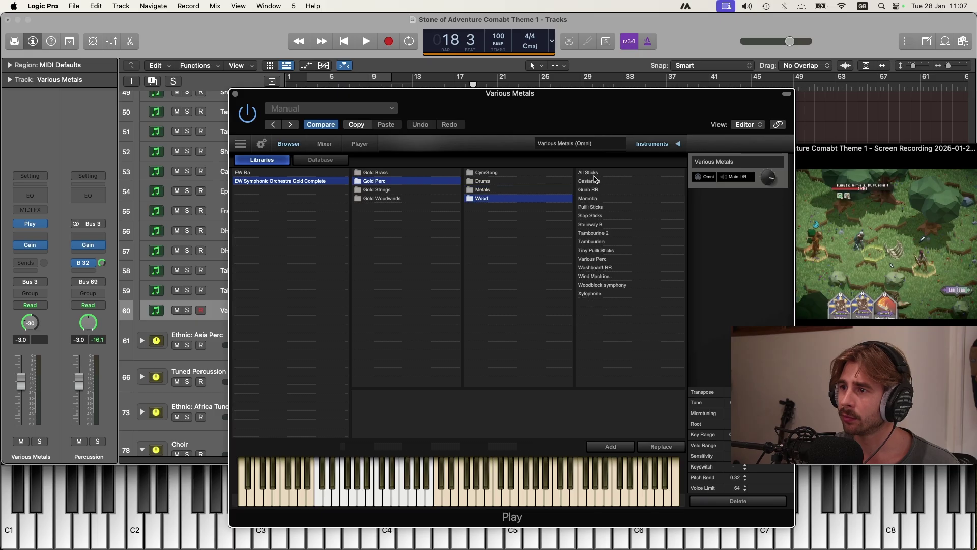
click(591, 286)
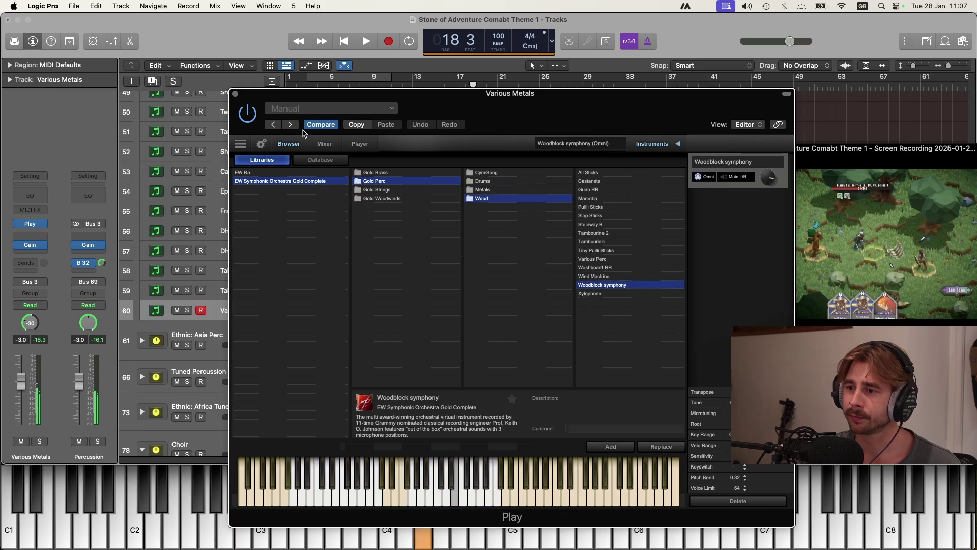
click(236, 95)
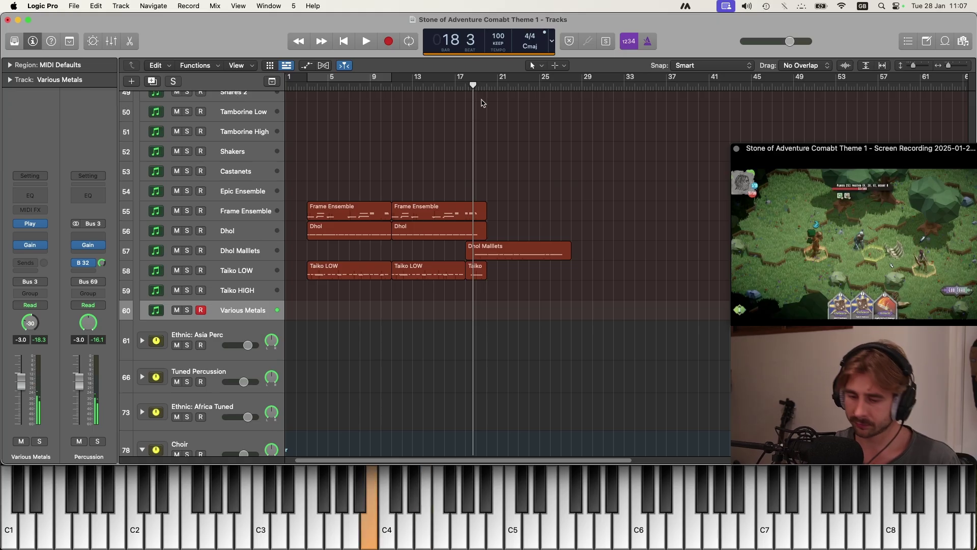
Set the cycle range from bar 19 to bar 27 and record a Foghorn Perc part from bar 19 to about bar 24
drag(481, 81, 560, 82)
scroll(484, 270, down, 20)
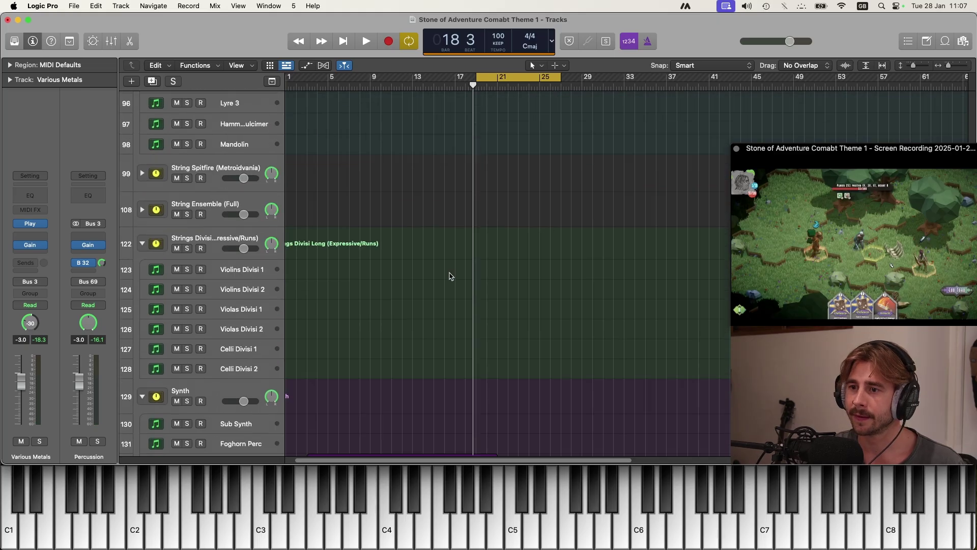
click(260, 259)
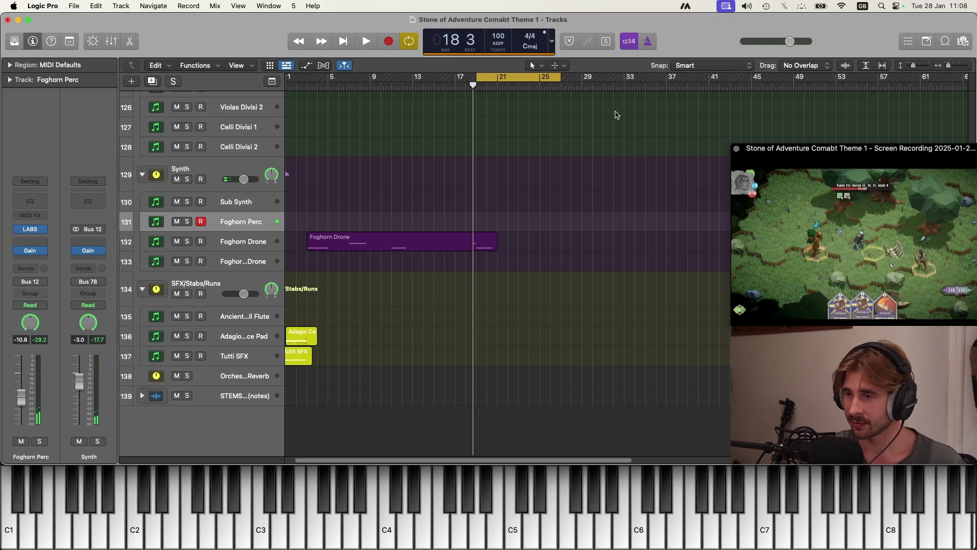
key(space)
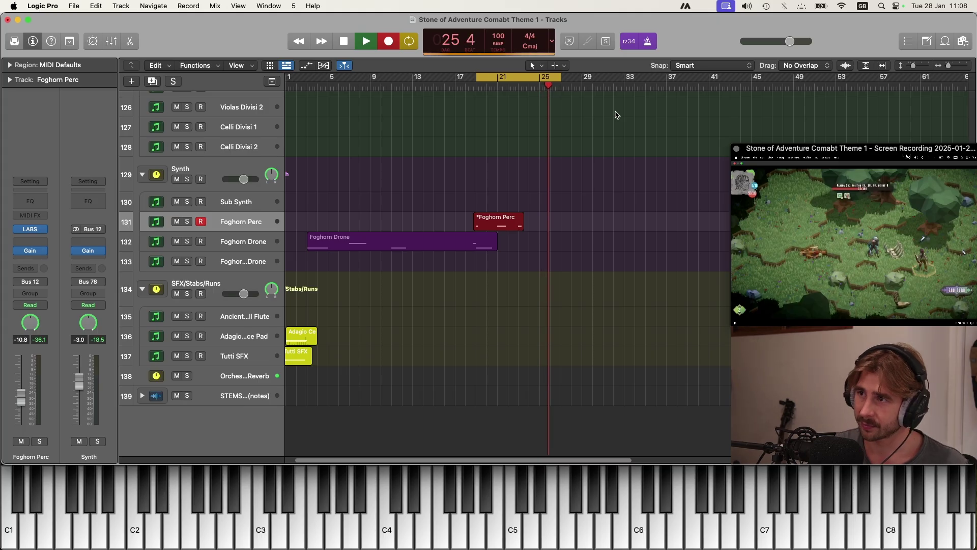
key(space)
Delete the middle note of the Foghorn Perc region in the piano roll and copy the region to bar 27
double_click(516, 225)
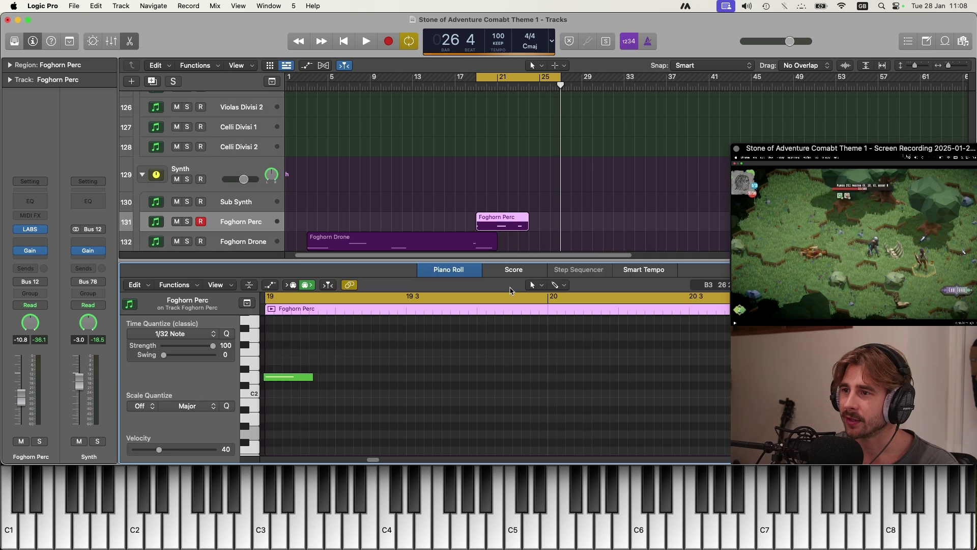
key(super+Left)
key(Right)
key(Delete)
click(519, 226)
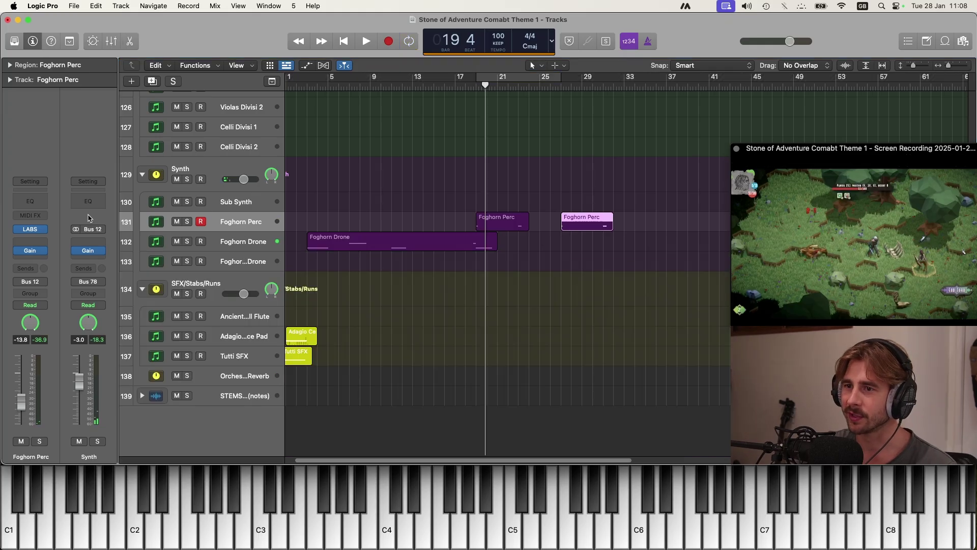
Open the Foghorn Perc track's LABS instrument to show its Foghorn – The Engine Room patch, and close it again
click(36, 230)
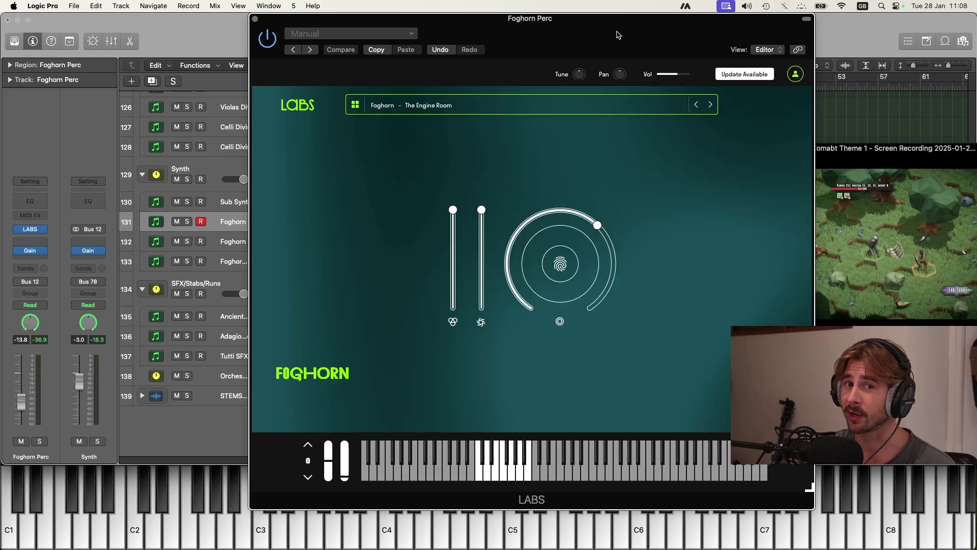
drag(618, 34, 605, 52)
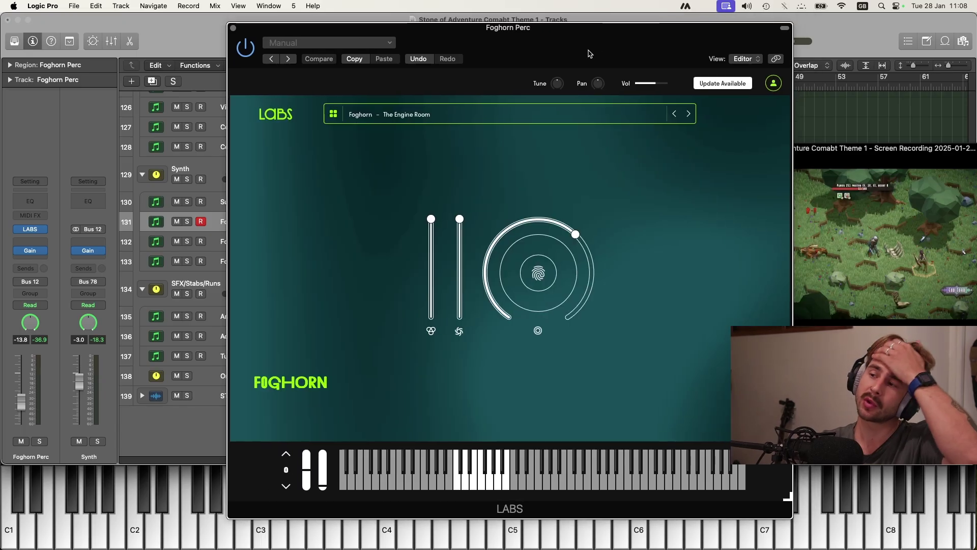
drag(591, 50, 604, 42)
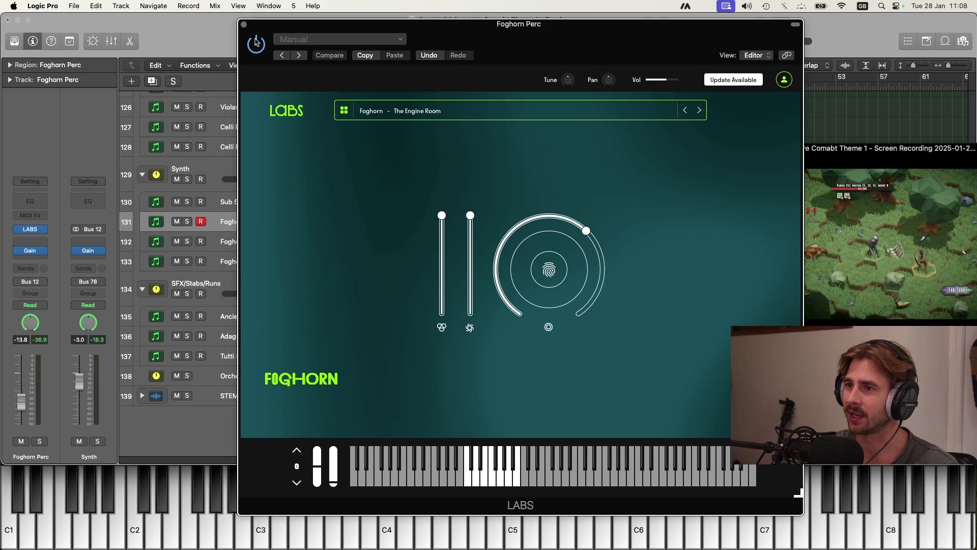
click(243, 24)
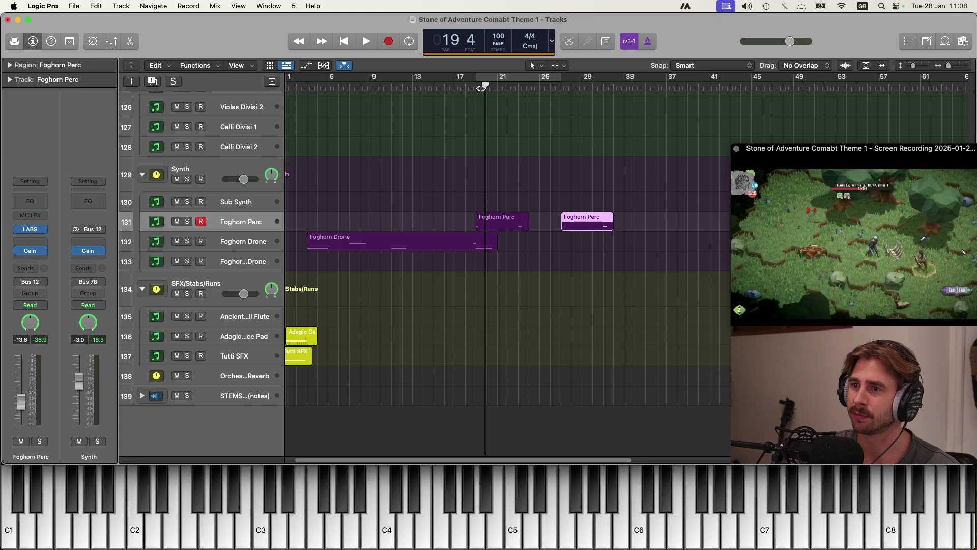
Open the Ancient Shell Flute track's Musio instrument to view the Trident Shell patch from Ancient Bones, and close it again
click(254, 262)
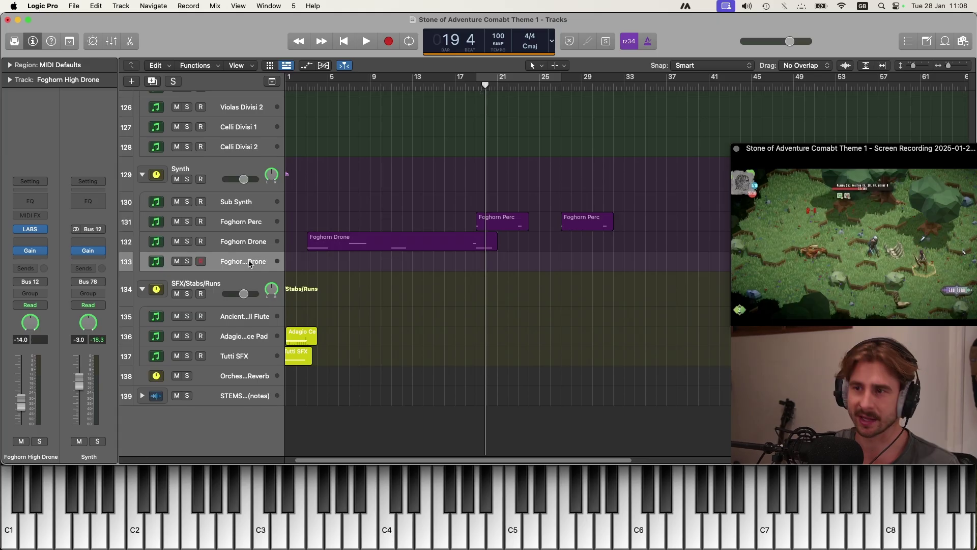
scroll(233, 326, up, 1)
click(233, 333)
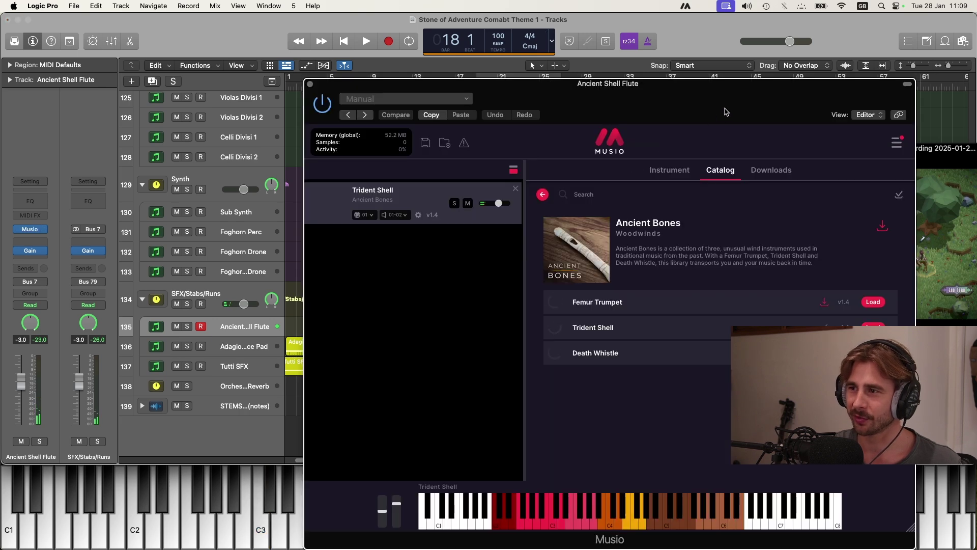
drag(725, 112, 574, 66)
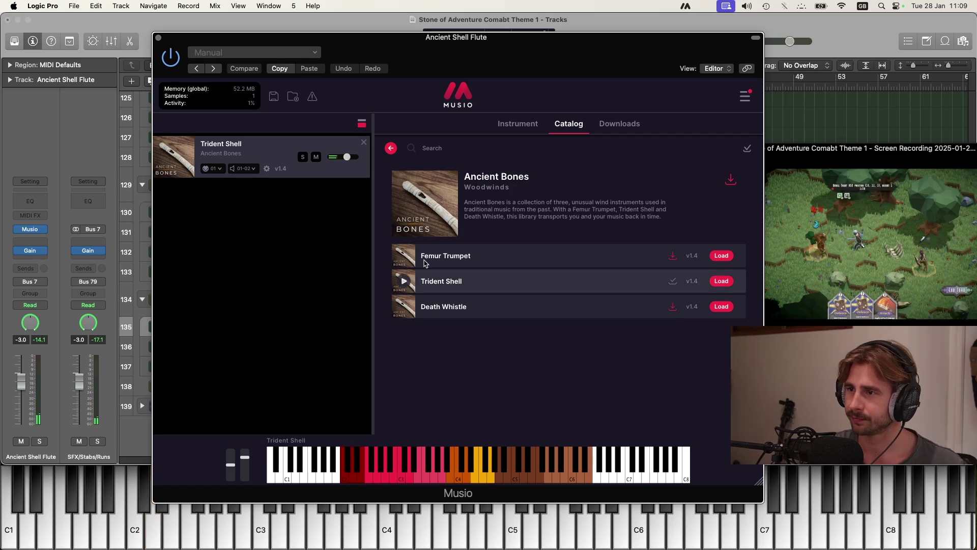
click(159, 40)
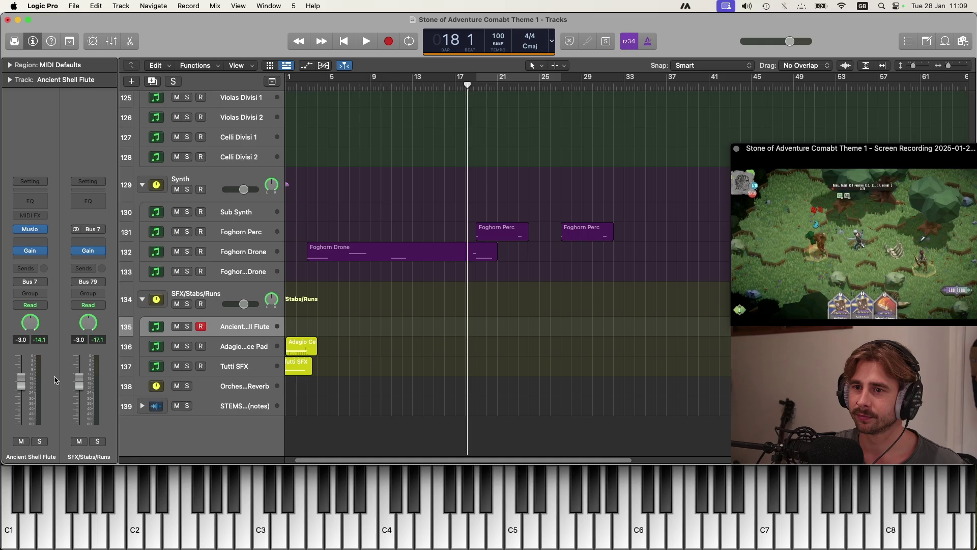
Insert a stereo Pitch Shifter on the Ancient Shell Flute track with the mix at 100% and semi tones at 2
click(33, 242)
mouse_move(46, 278)
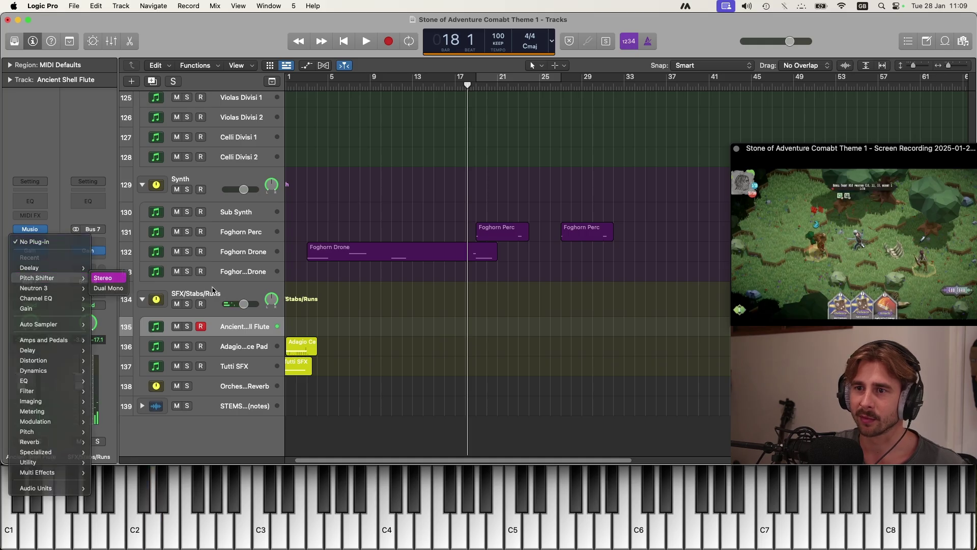
click(104, 278)
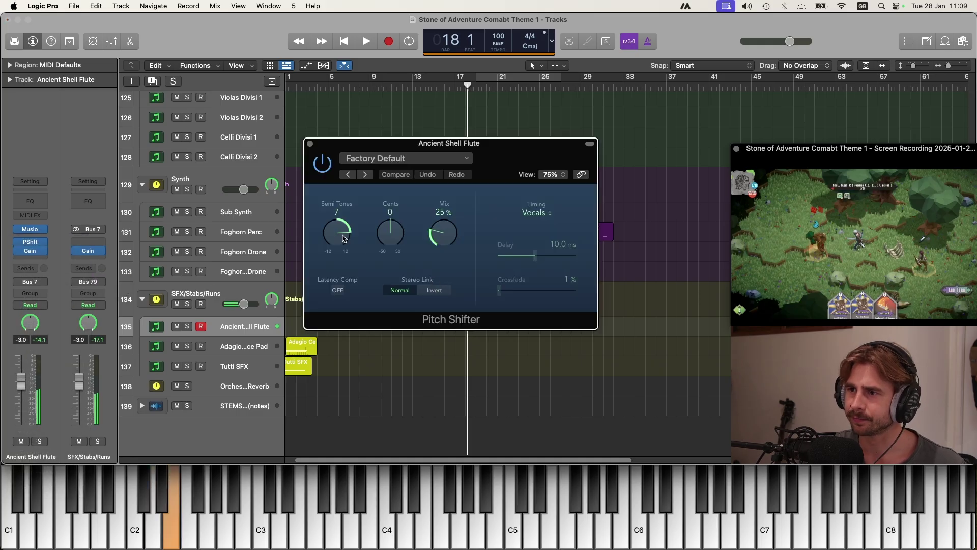
drag(442, 235, 443, 224)
drag(339, 232, 341, 242)
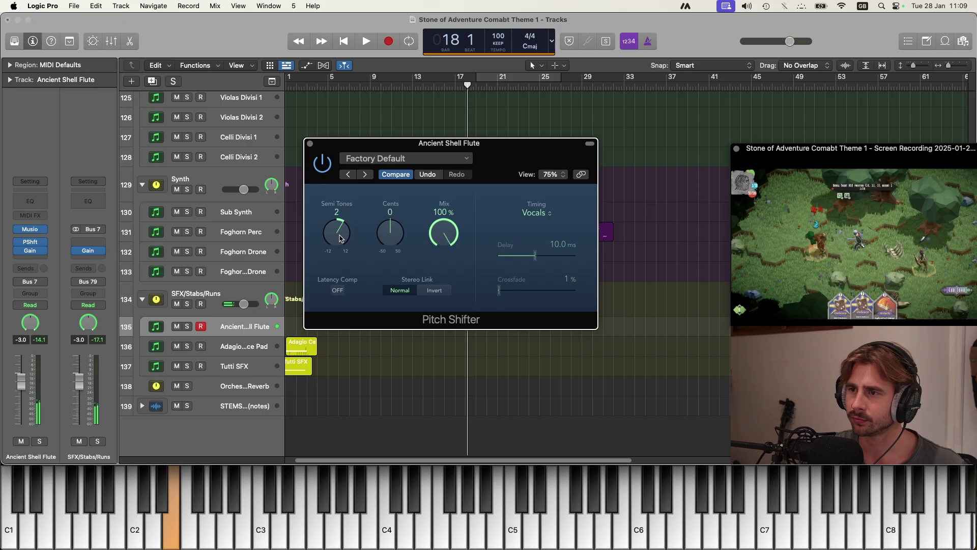
click(310, 144)
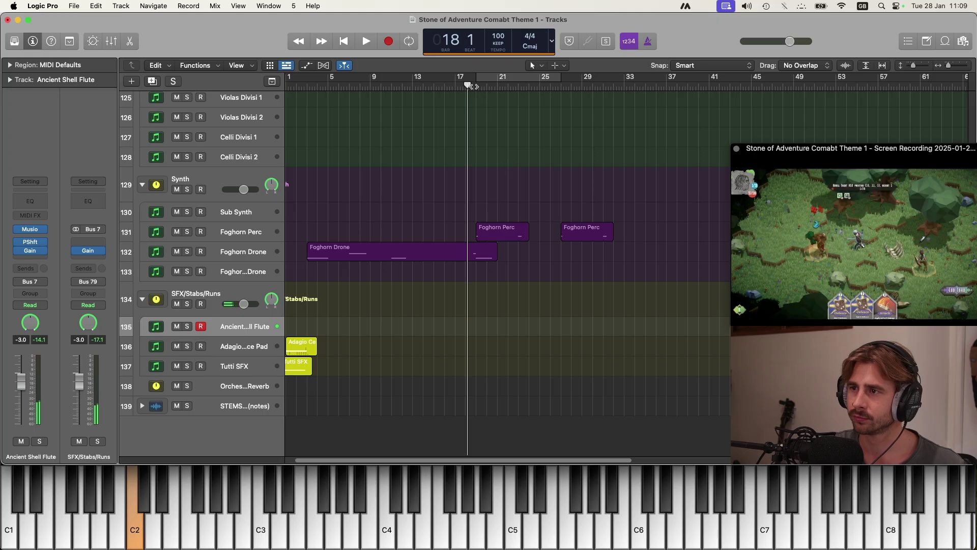
Insert a Deelay effect on the Ancient Shell Flute track and load its 4 - Underpass preset
click(30, 258)
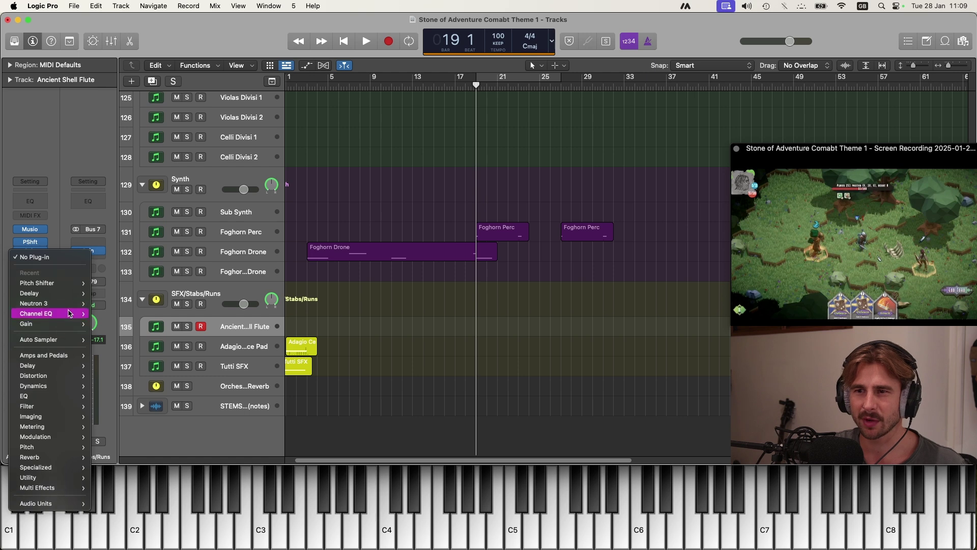
mouse_move(64, 294)
click(107, 292)
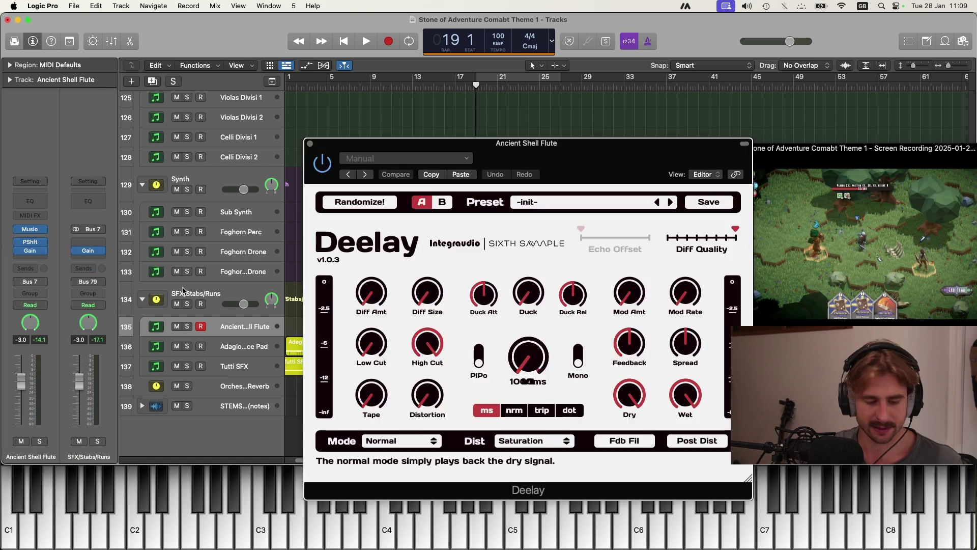
drag(614, 230, 572, 186)
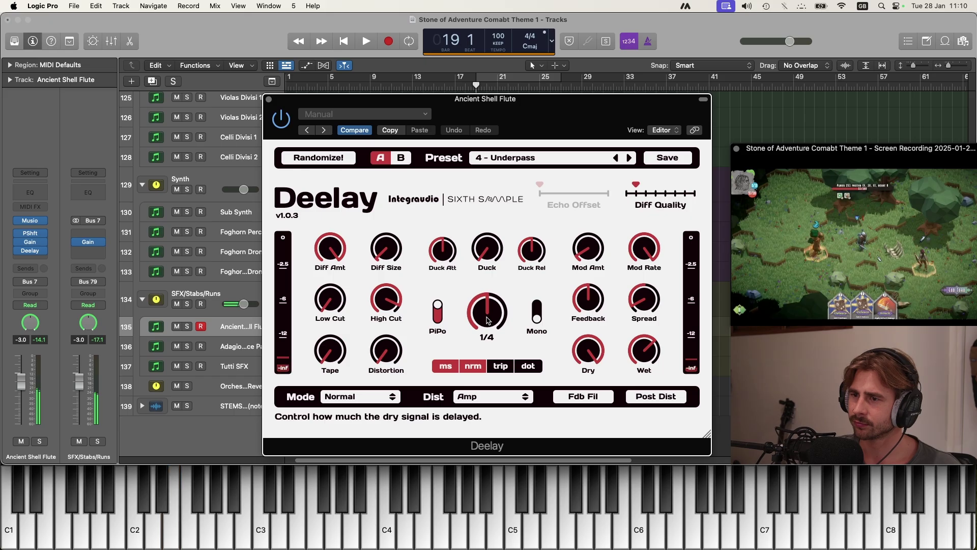
click(270, 100)
Try a ValhallaSupermassive reverb after the Deelay on the Ancient Shell Flute track with the Best Ballad Vocal preset
click(18, 261)
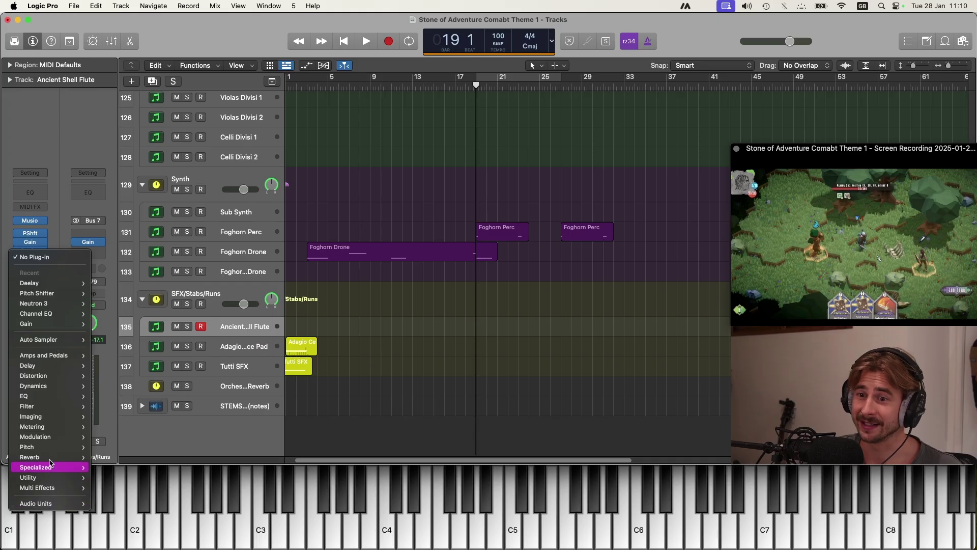
mouse_move(57, 505)
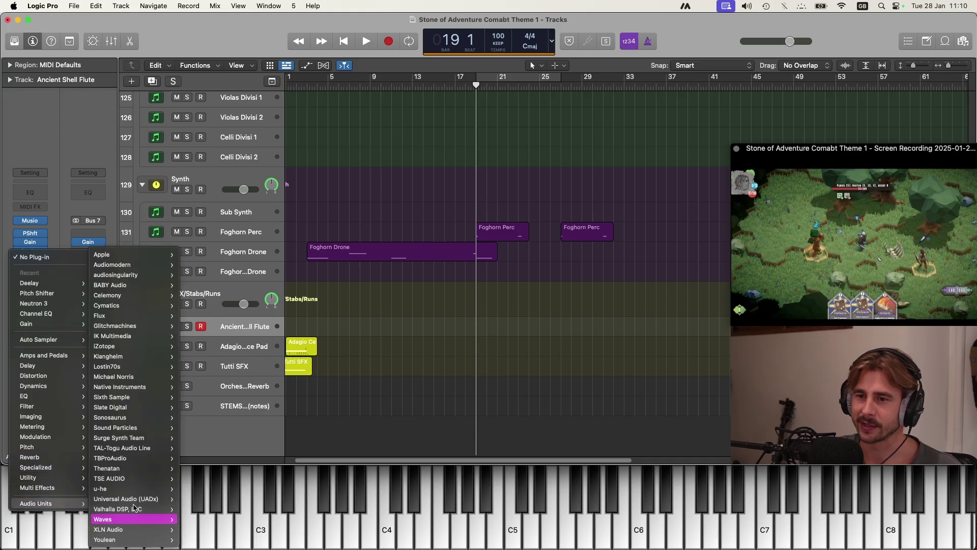
mouse_move(134, 509)
mouse_move(203, 509)
click(276, 511)
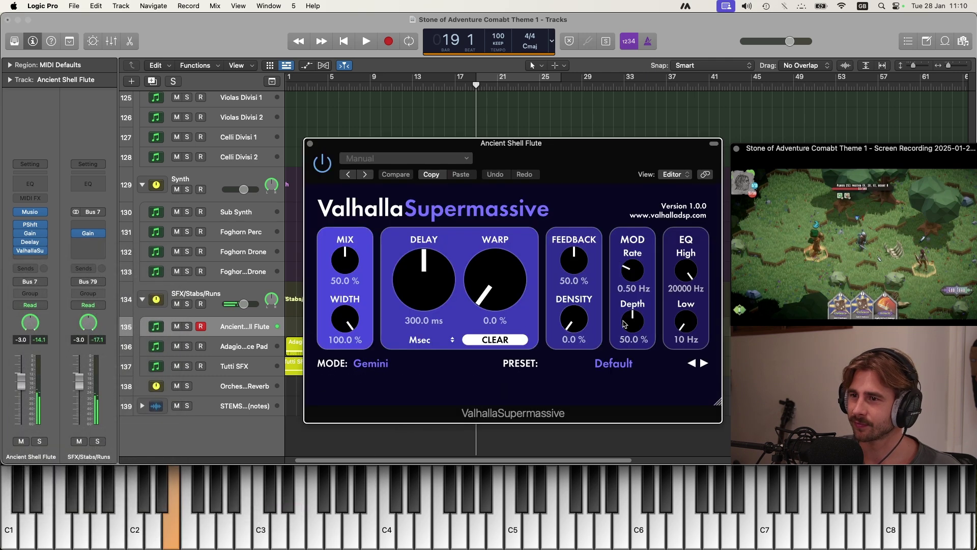
click(625, 364)
mouse_move(603, 477)
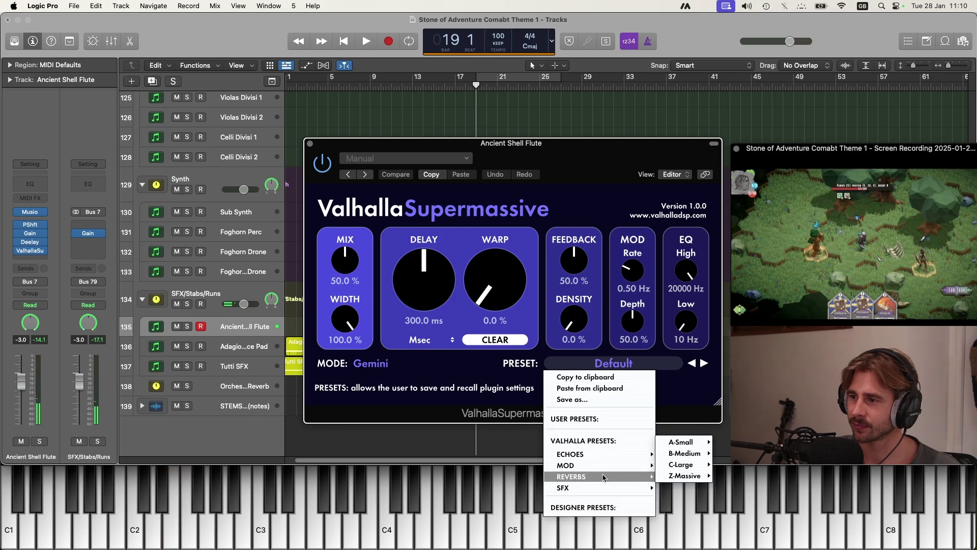
mouse_move(684, 453)
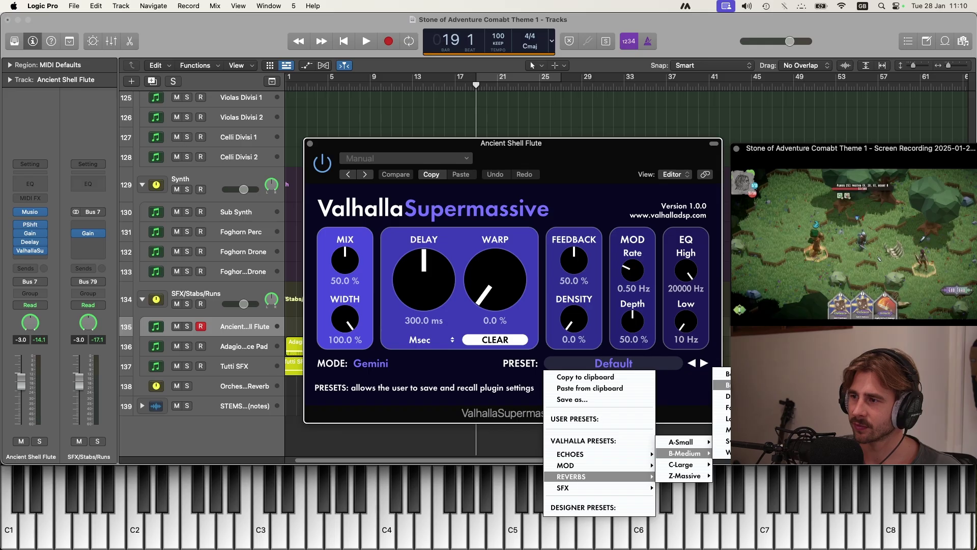
click(725, 384)
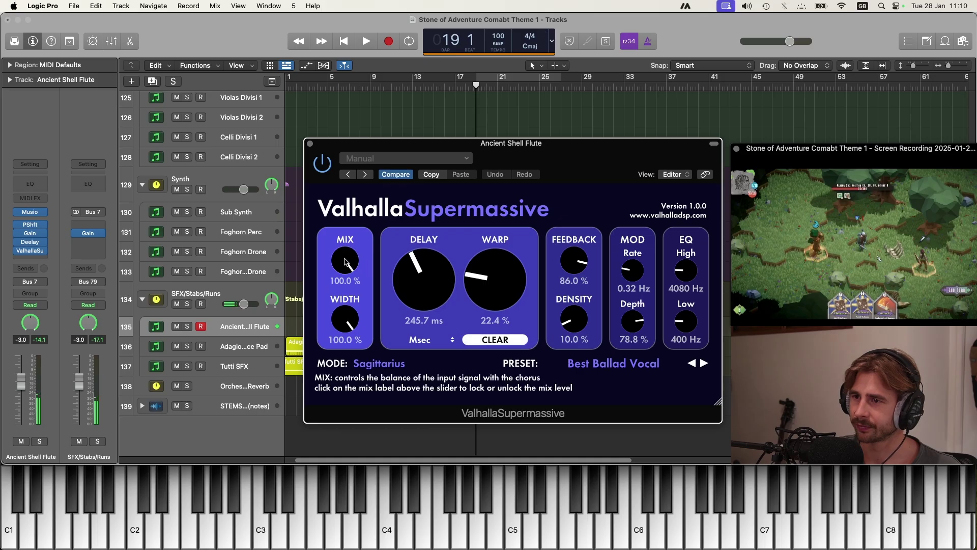
Adjust the ValhallaSupermassive mix to 48.7%, the width to 89.8% and the delay to 145.8 ms
drag(345, 270, 350, 332)
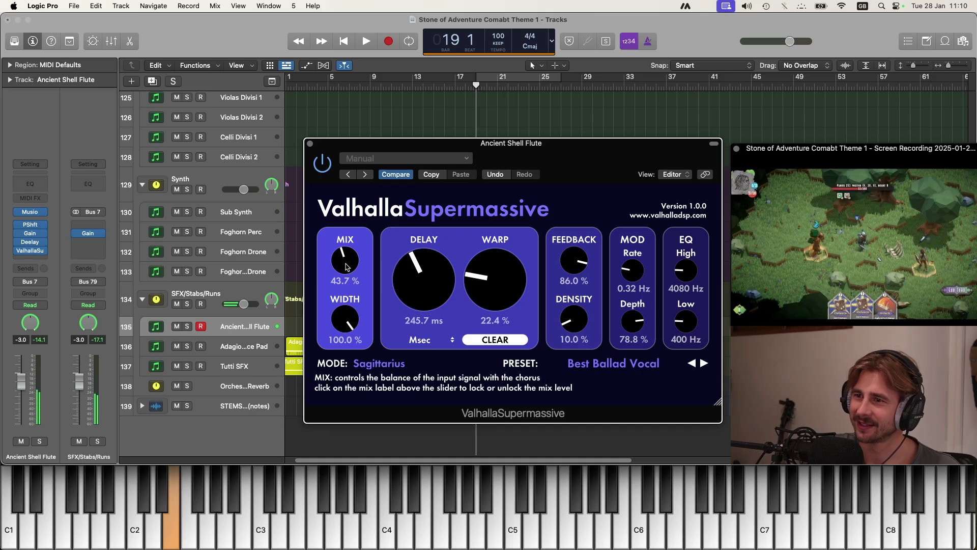
drag(345, 256, 350, 238)
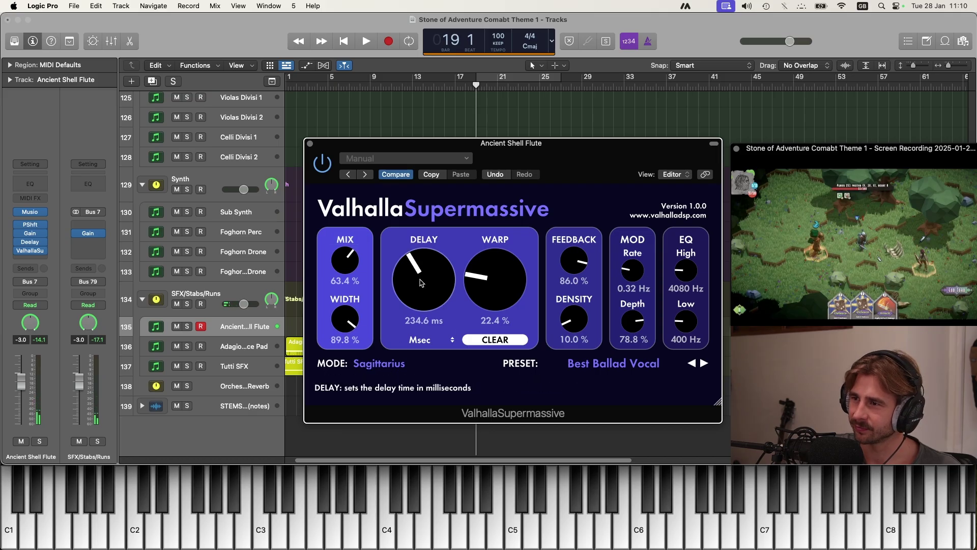
drag(420, 283, 420, 300)
Replace ValhallaSupermassive with Native Instruments Raum on the Ancient Shell Flute track and load the Space Place factory preset
click(40, 251)
mouse_move(66, 513)
mouse_move(185, 387)
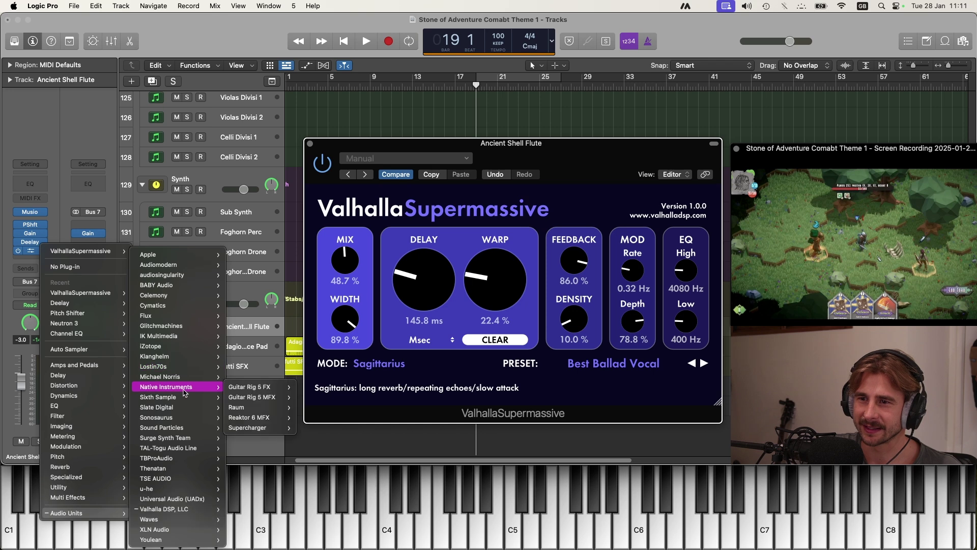
click(309, 407)
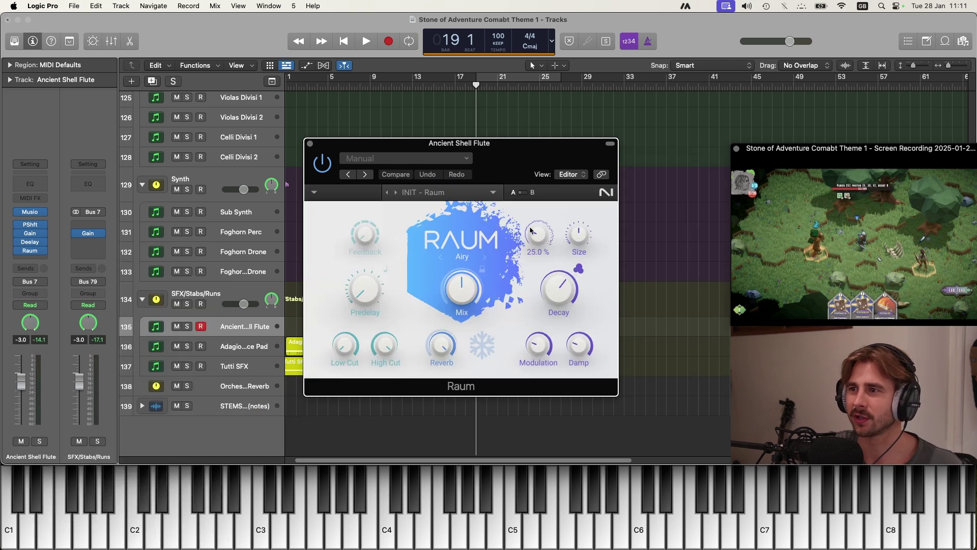
click(492, 191)
mouse_move(467, 206)
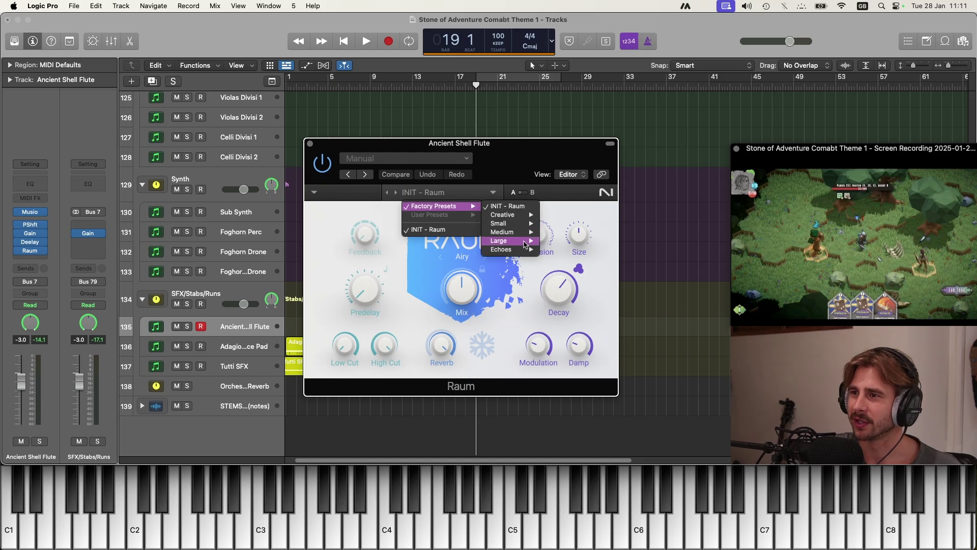
mouse_move(526, 244)
click(566, 379)
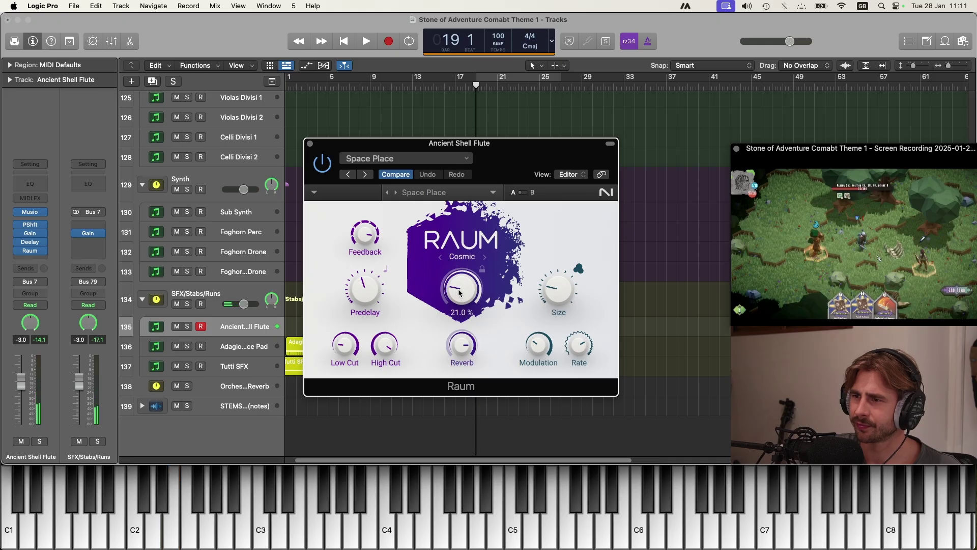
click(310, 144)
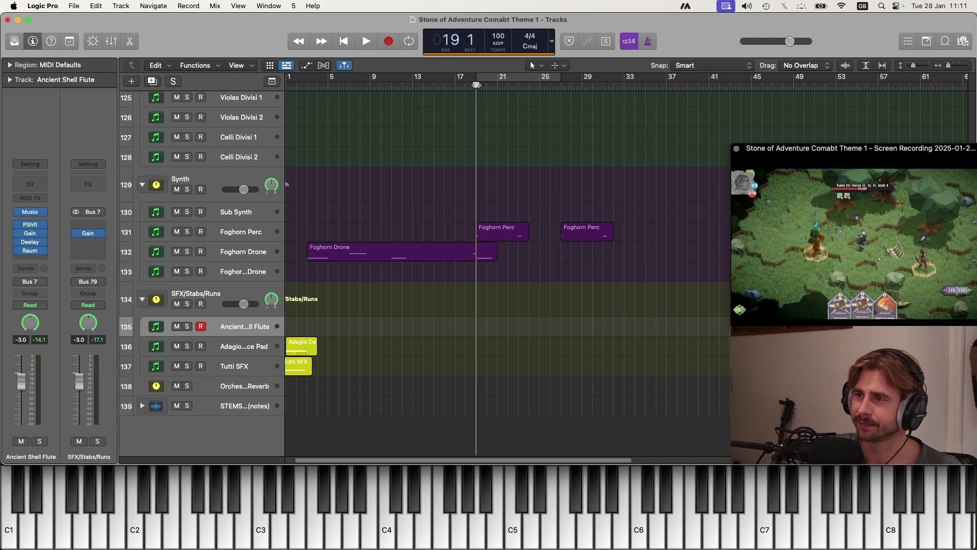
Record an Ancient Shell Flute part from bar 19 and lower the track's volume to -5.5 dB
key(r)
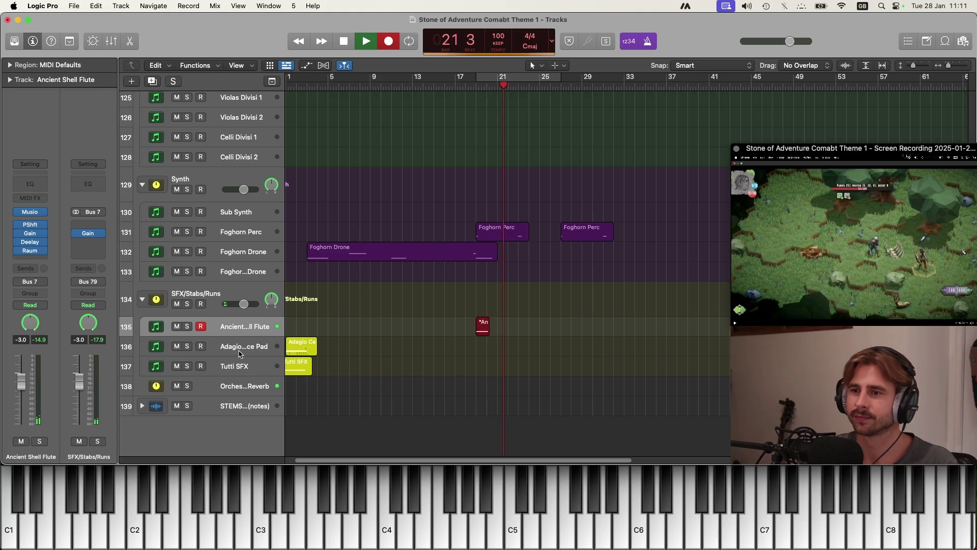
click(24, 389)
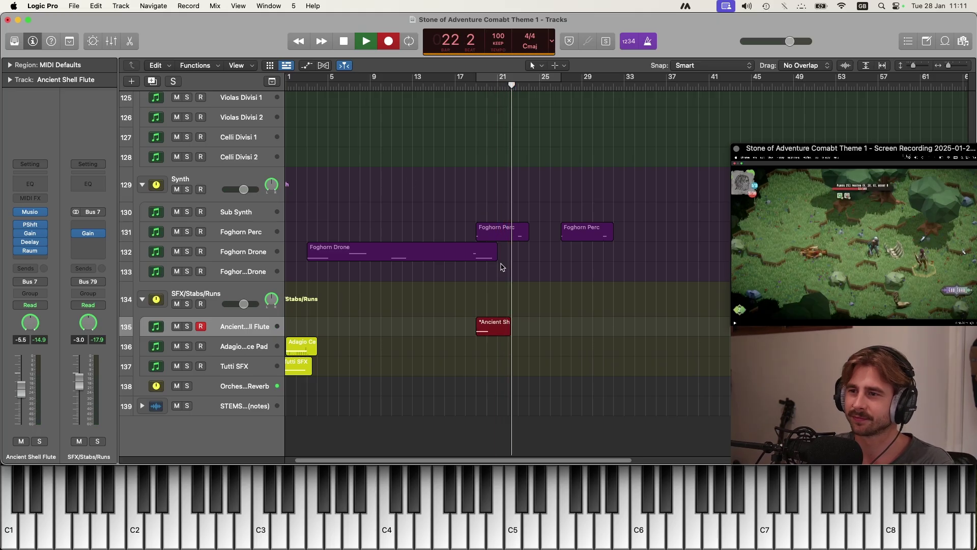
key(space)
Play the project from the beginning and lower the Tutti SFX track's volume to -35.0 dB
scroll(453, 255, left, 1)
key(Return)
key(space)
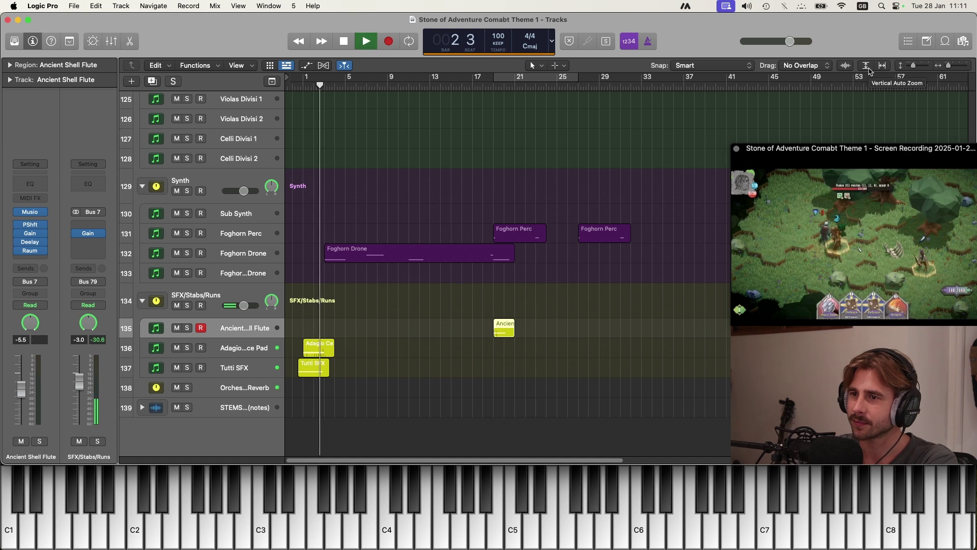
click(239, 368)
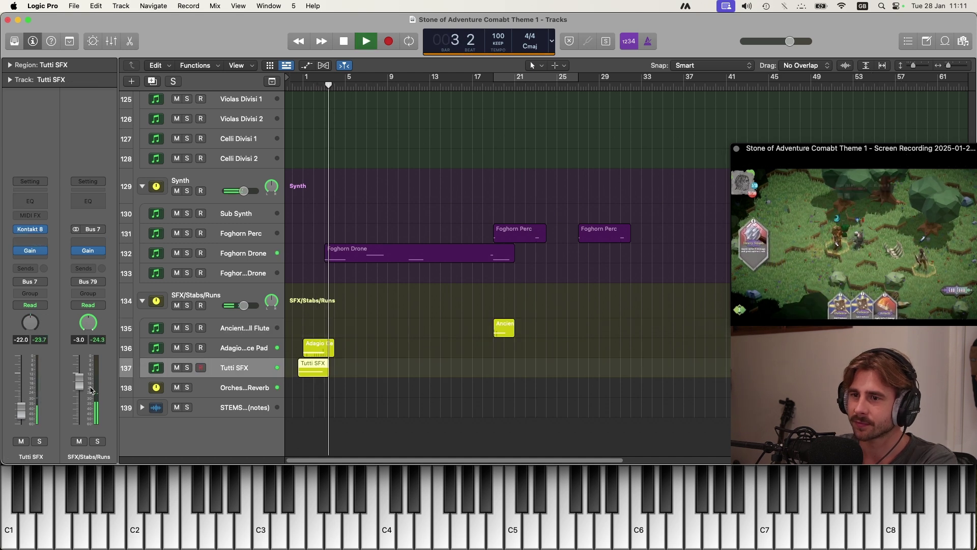
drag(22, 416, 23, 420)
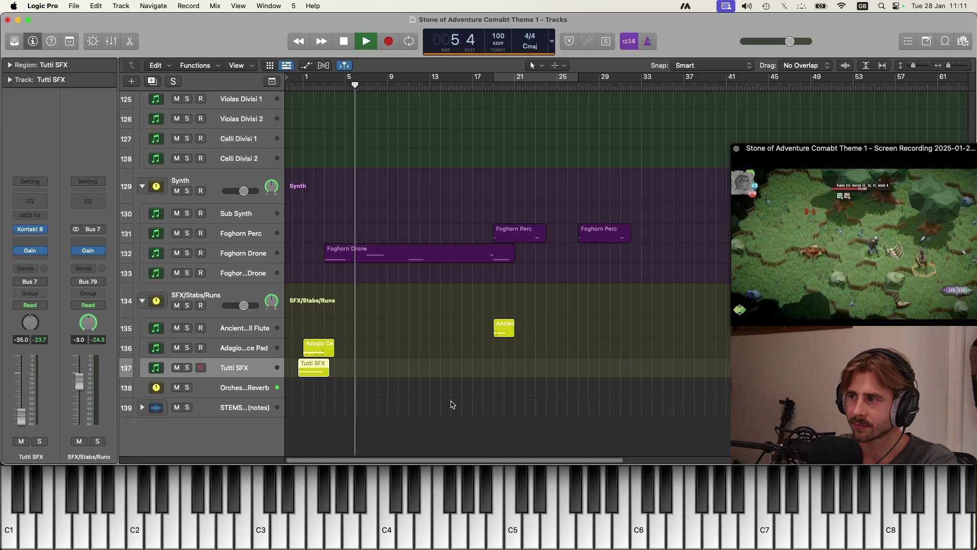
Lower the filter to 67 in the Dhol track's 8DIO Epic Dhol instrument and close its plug-in window
scroll(402, 340, up, 5)
scroll(402, 341, up, 10)
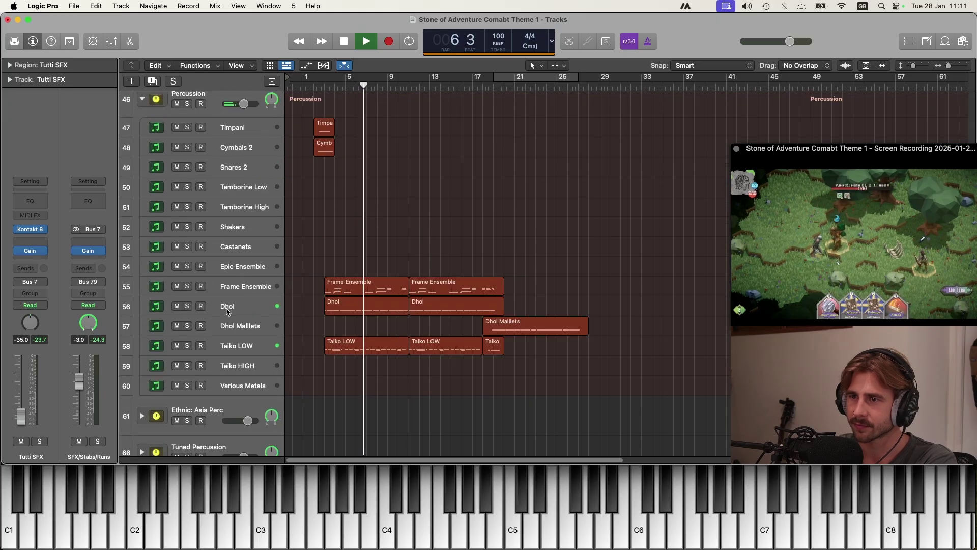
click(194, 302)
click(30, 224)
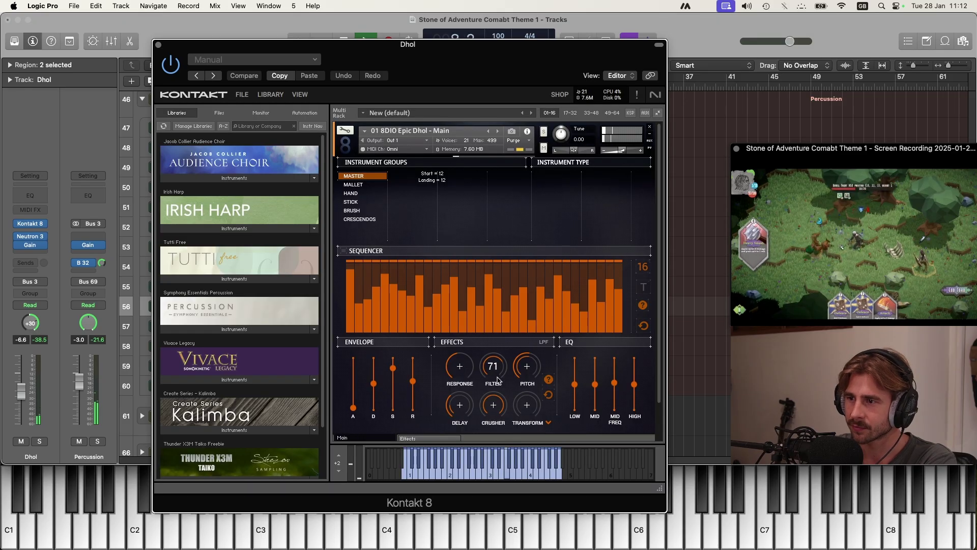
scroll(498, 379, down, 2)
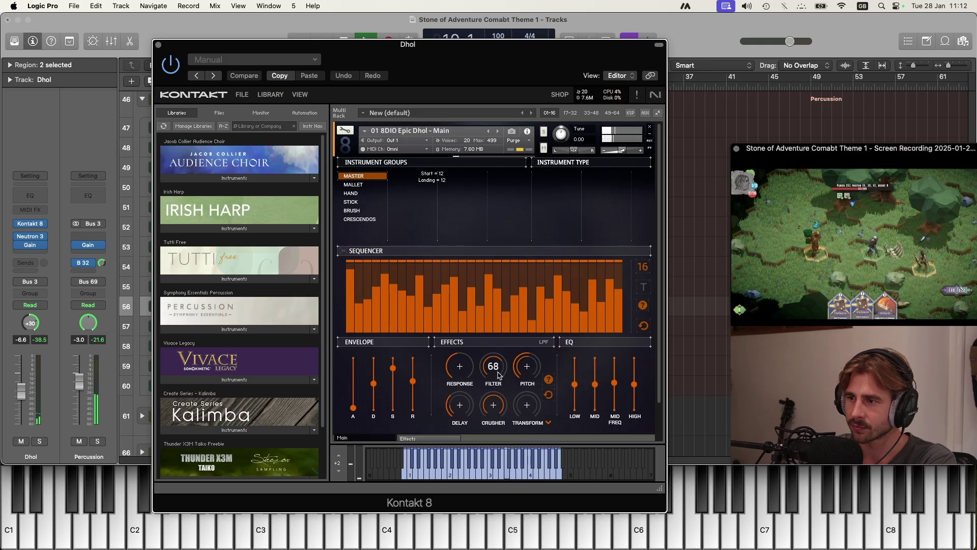
scroll(500, 377, down, 1)
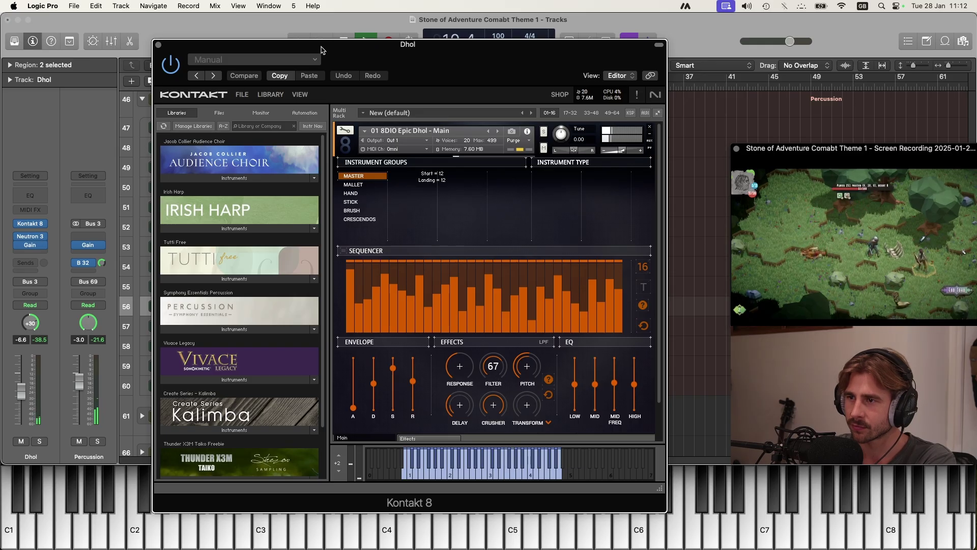
key(super+w)
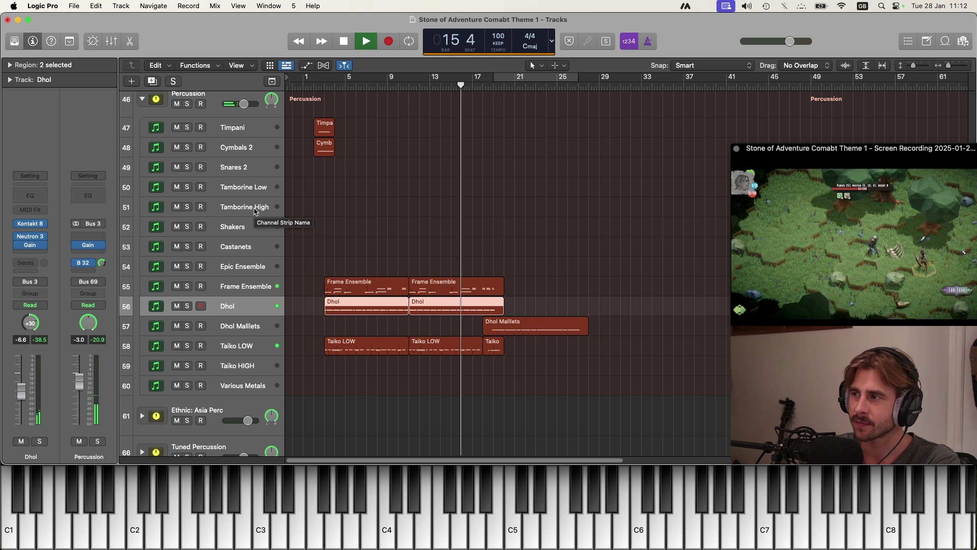
Play the project from the beginning and check the percussion regions against the rest of the arrangement
scroll(463, 280, up, 15)
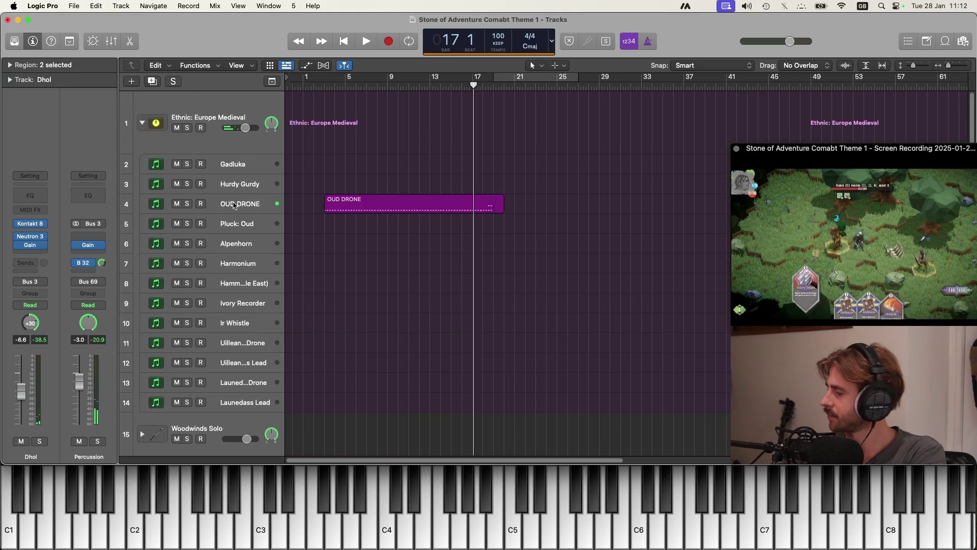
key(super+Left)
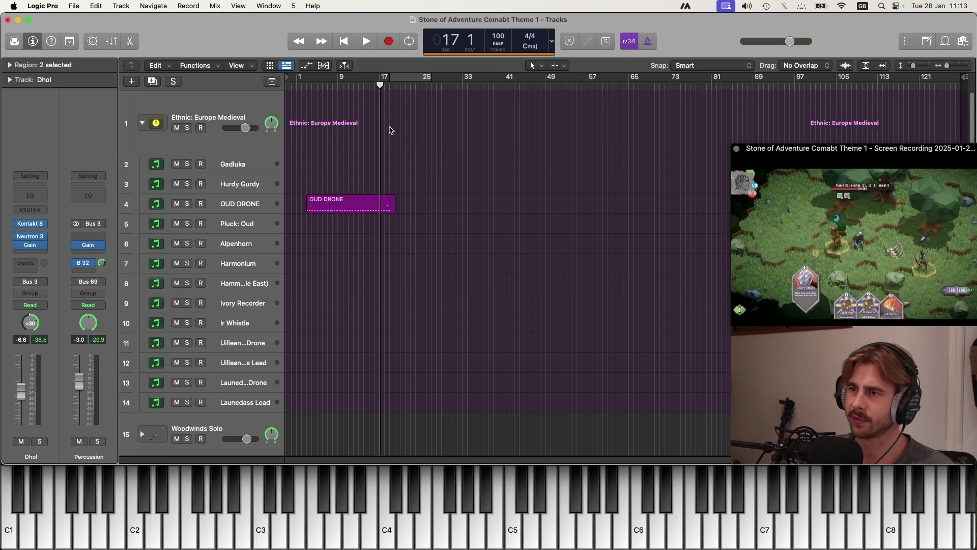
key(Return)
key(space)
scroll(455, 211, down, 15)
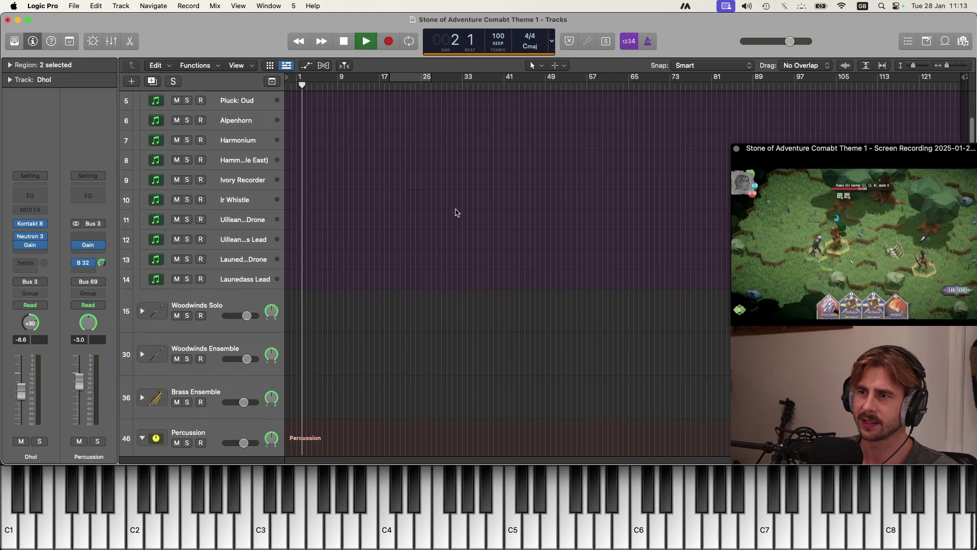
key(super+Right)
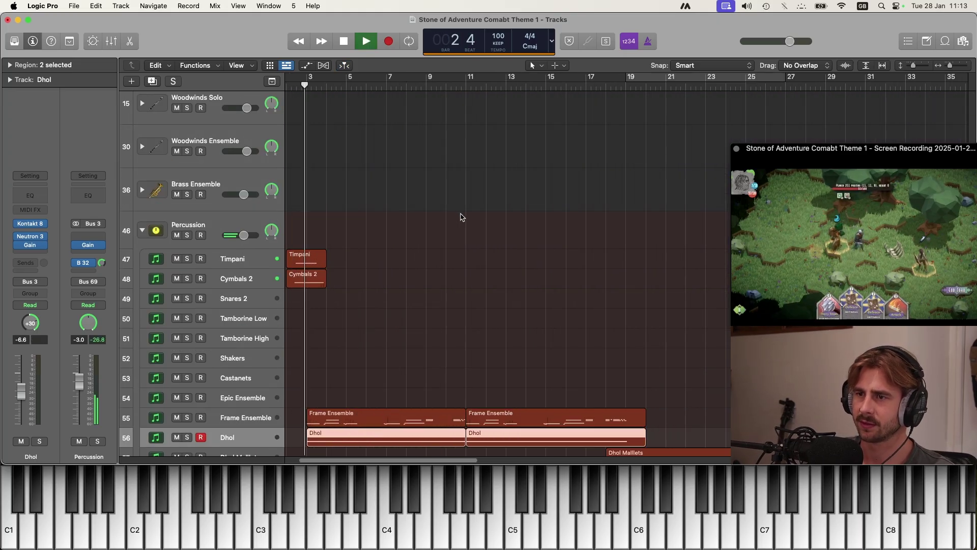
scroll(463, 219, down, 3)
scroll(458, 224, left, 3)
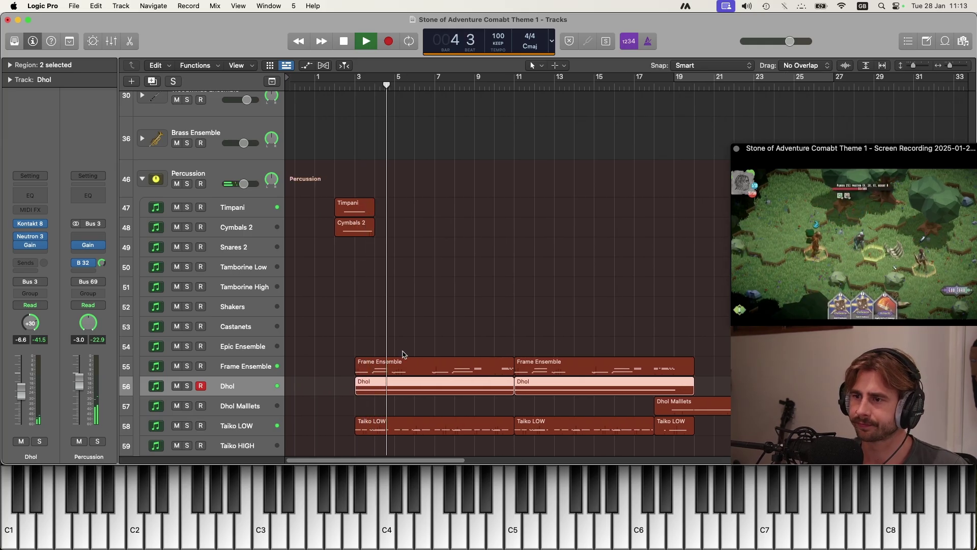
scroll(393, 386, down, 1)
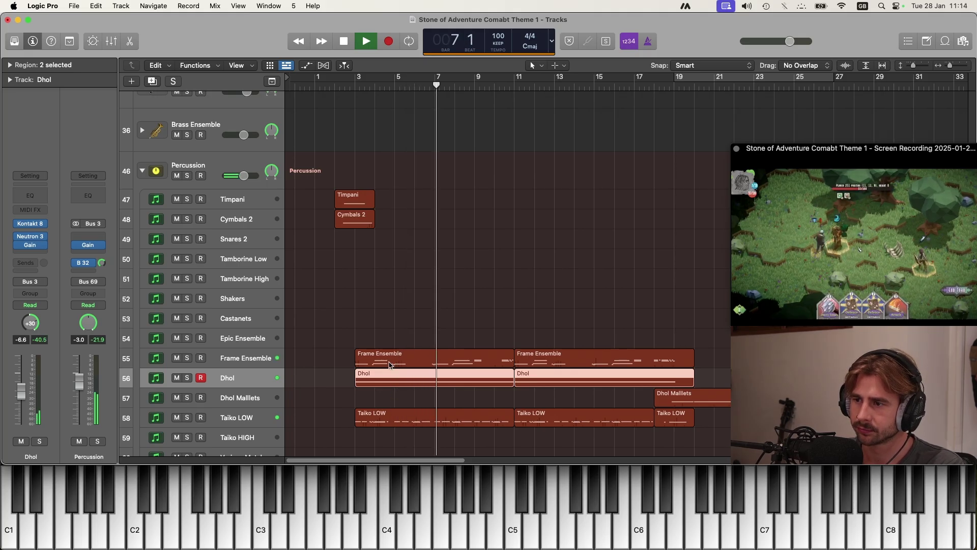
scroll(460, 377, down, 3)
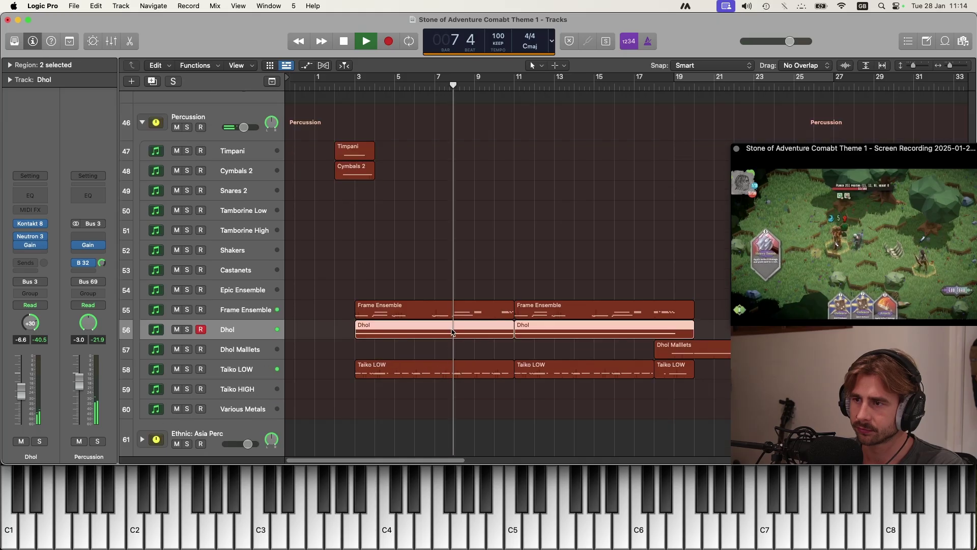
key(space)
Select the Strings Divisi Long (Expressive/Runs) stack and inspect the Orchestral Reverb bus it sends to
scroll(427, 318, down, 15)
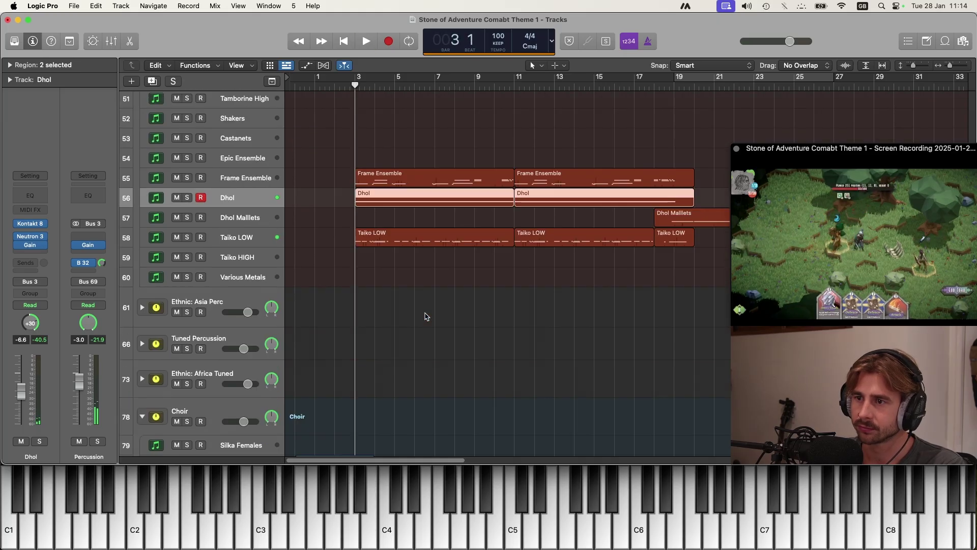
scroll(430, 319, down, 8)
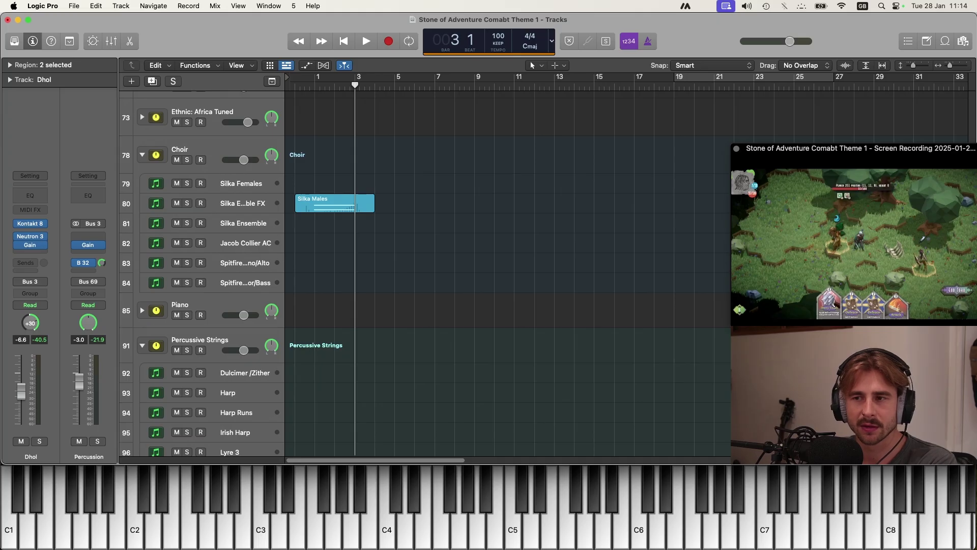
scroll(202, 346, down, 13)
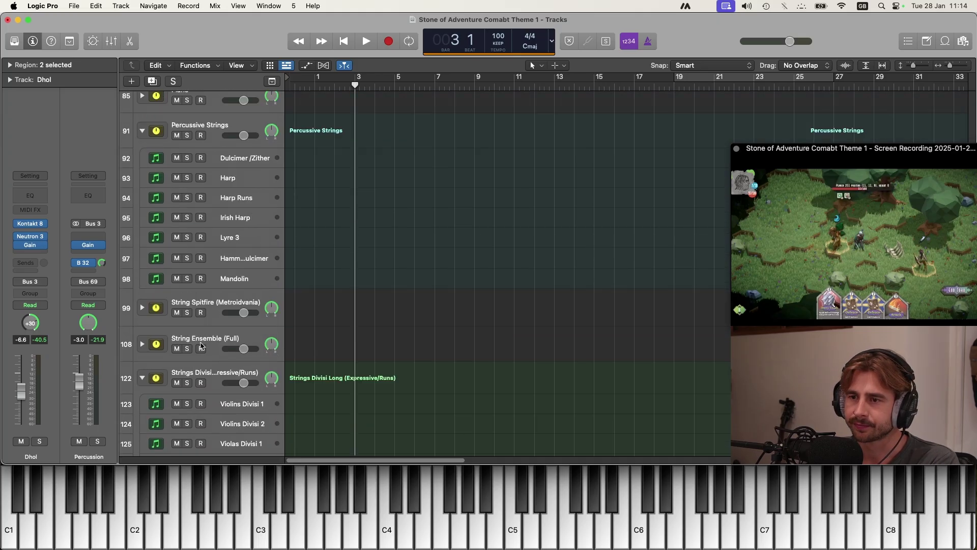
scroll(258, 376, down, 3)
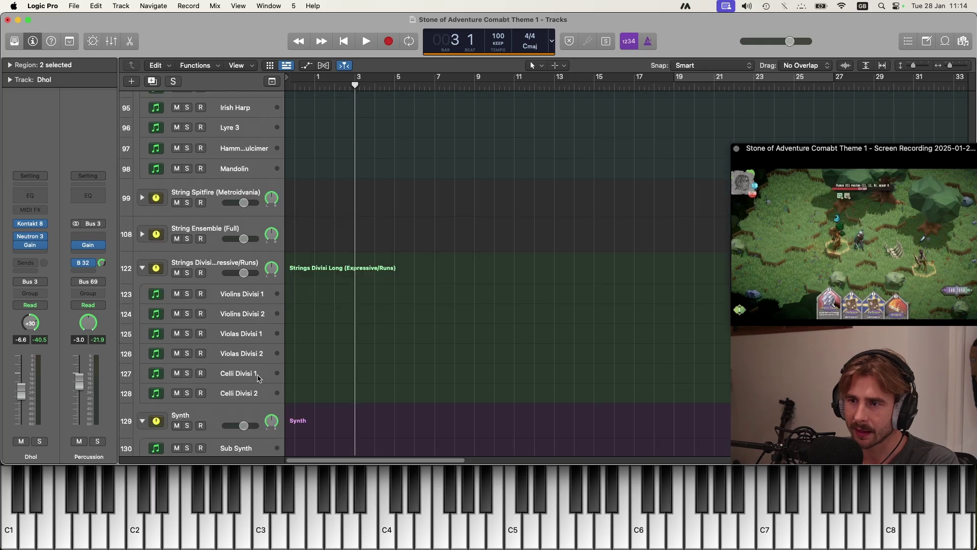
click(242, 382)
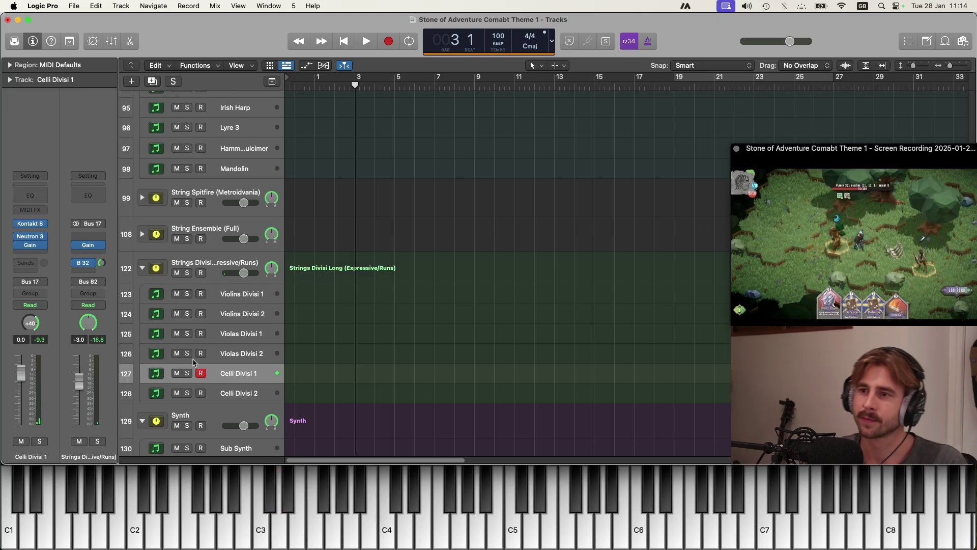
click(208, 263)
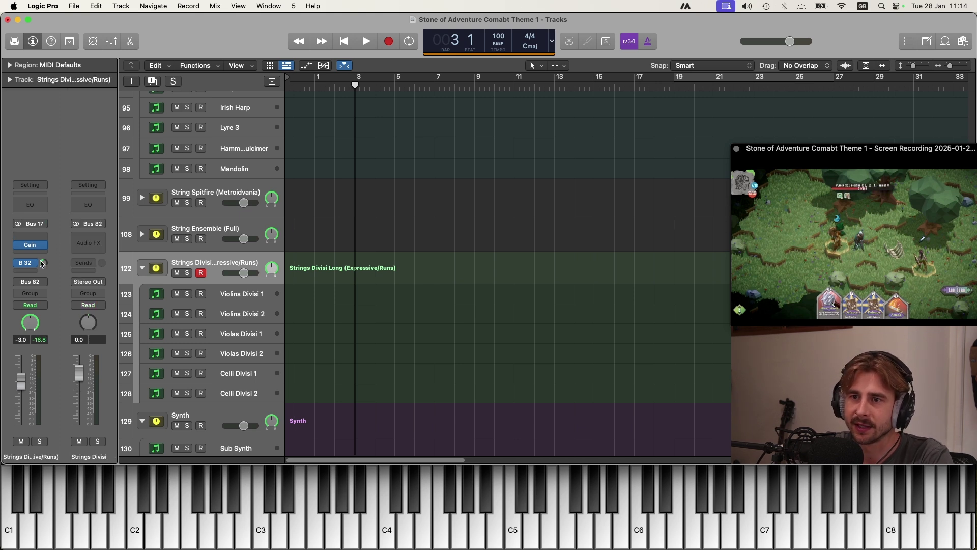
click(44, 263)
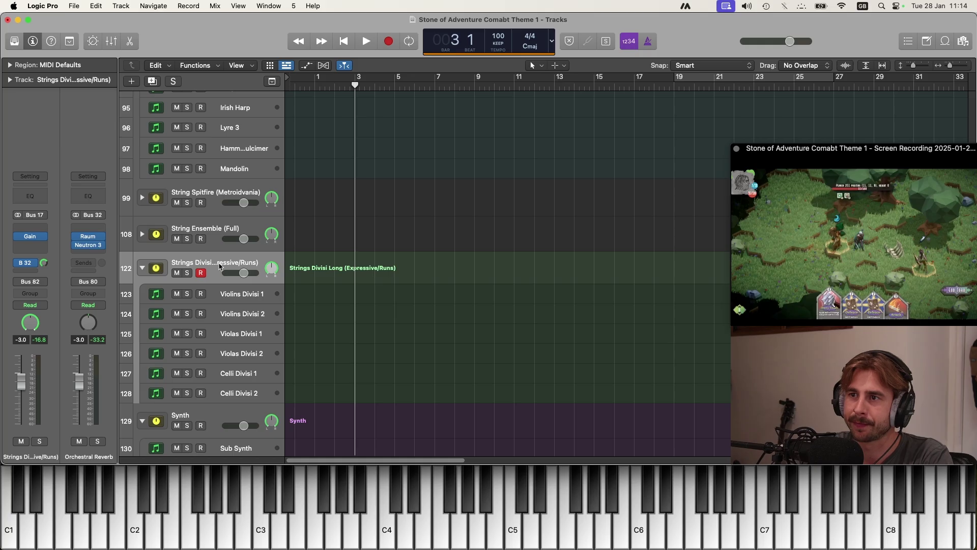
scroll(219, 266, up, 20)
scroll(253, 191, down, 20)
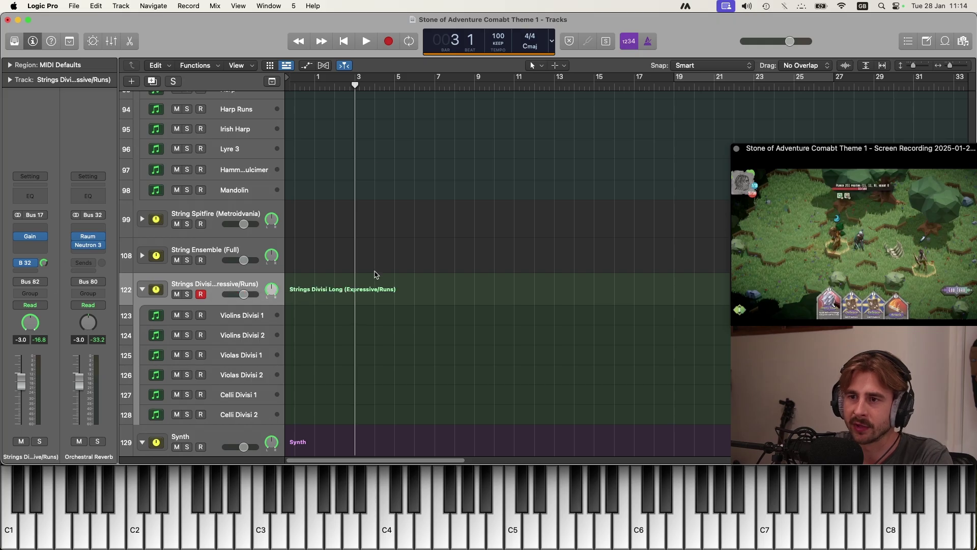
Record a sustained part at bar 6 on the Strings Divisi Long stack and move its region to the Celli Divisi 1 track
click(317, 87)
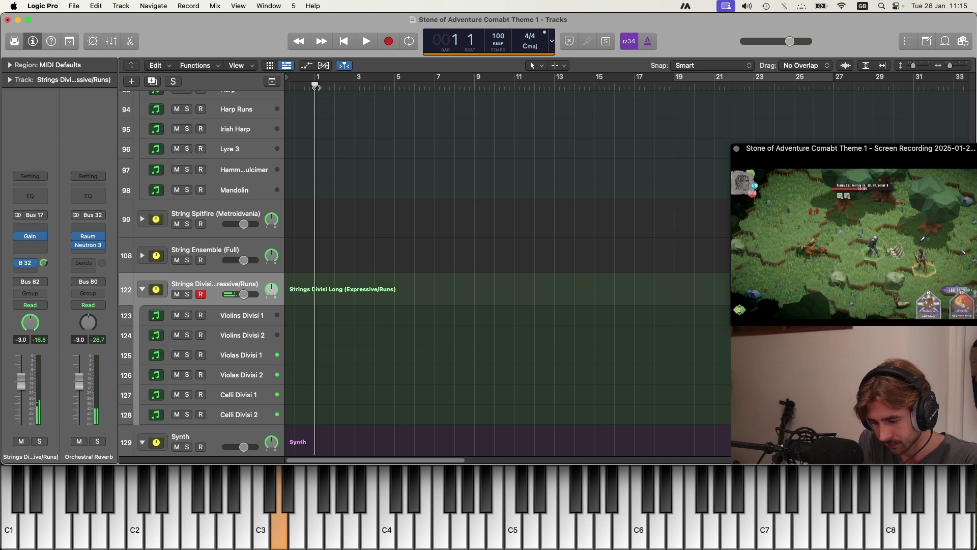
key(r)
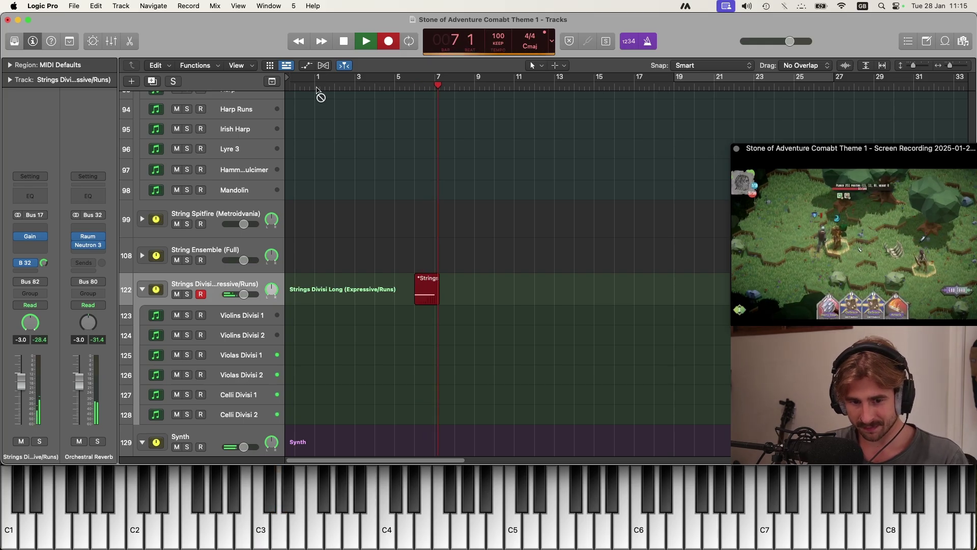
key(space)
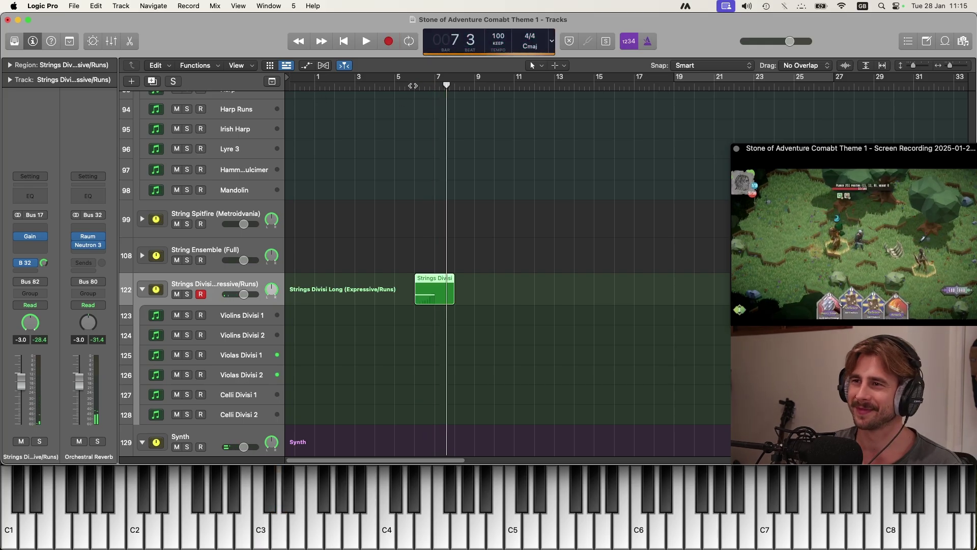
key(comma)
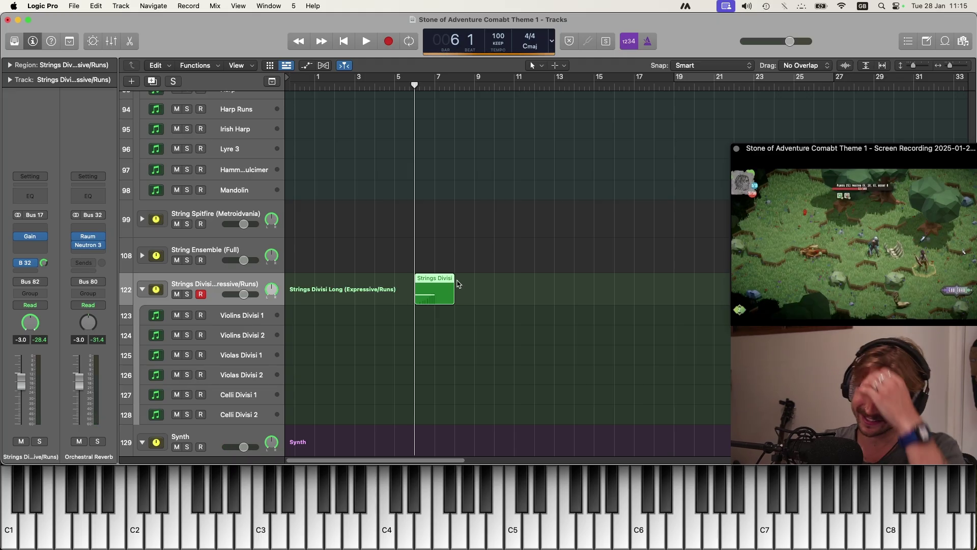
drag(427, 299, 424, 394)
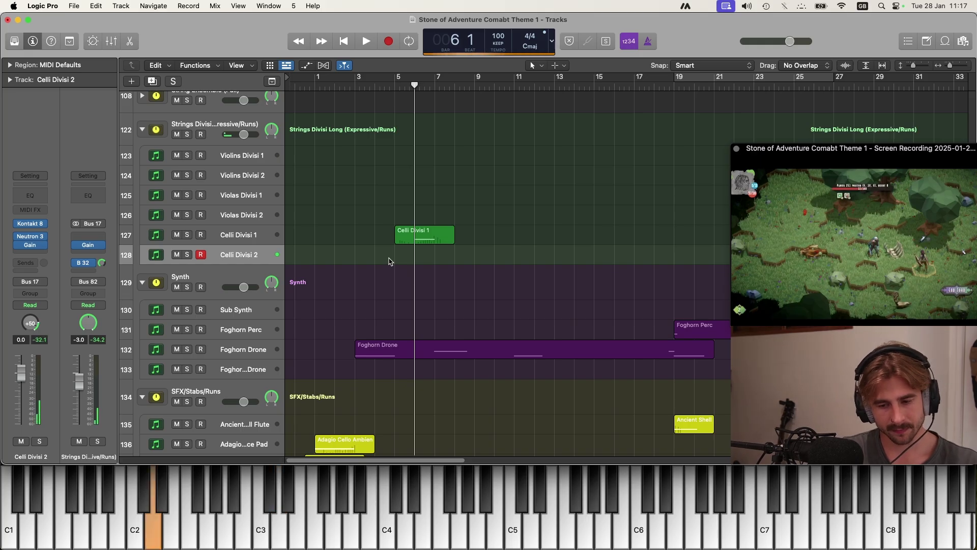
Record sustained parts at bar 6 on the Celli Divisi 2 and Violas Divisi 1 tracks
key(r)
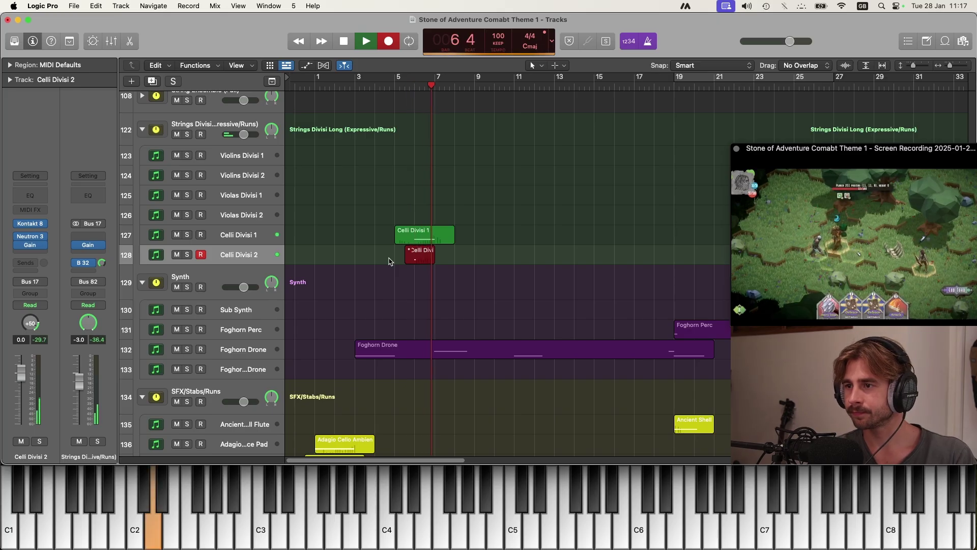
key(space)
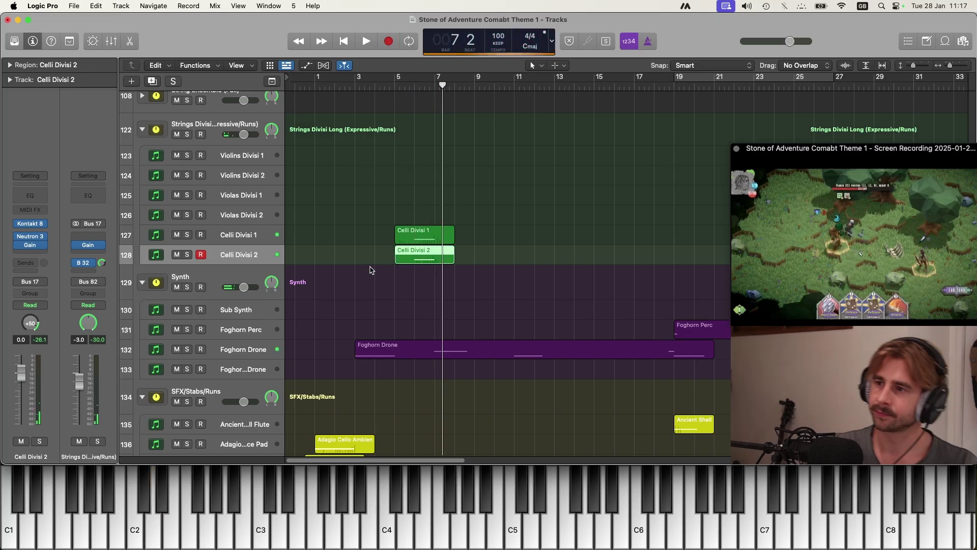
click(253, 191)
click(412, 87)
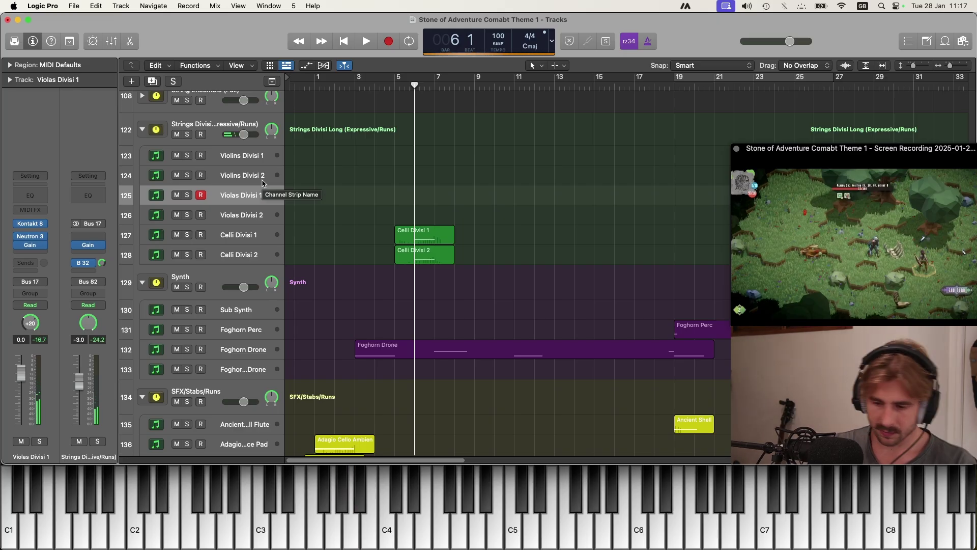
key(r)
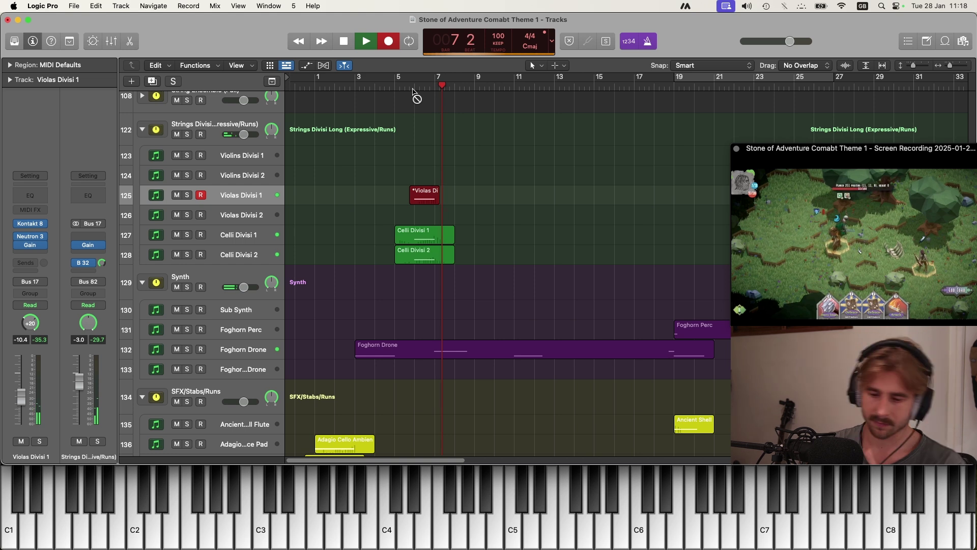
key(space)
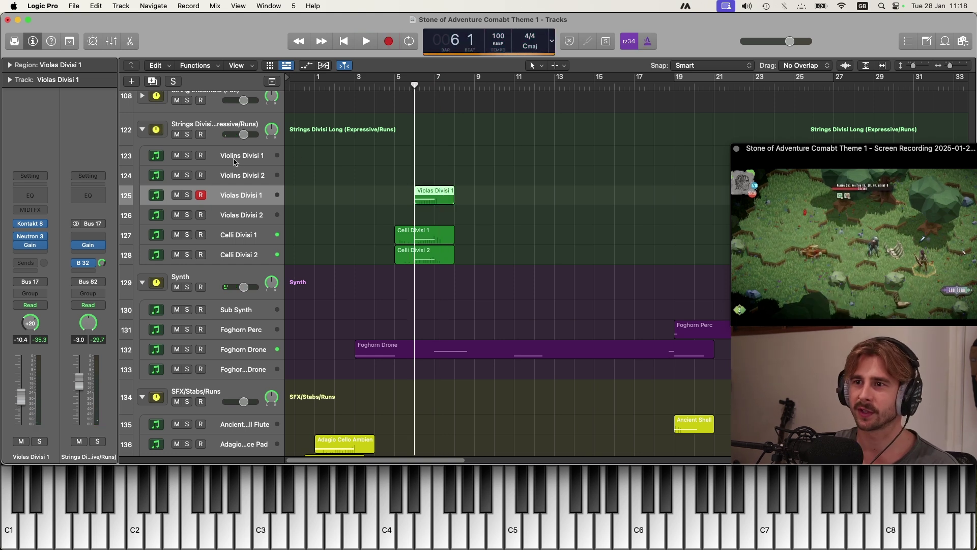
Record a sustained part at bar 6 on the Violins Divisi 1 track
click(236, 161)
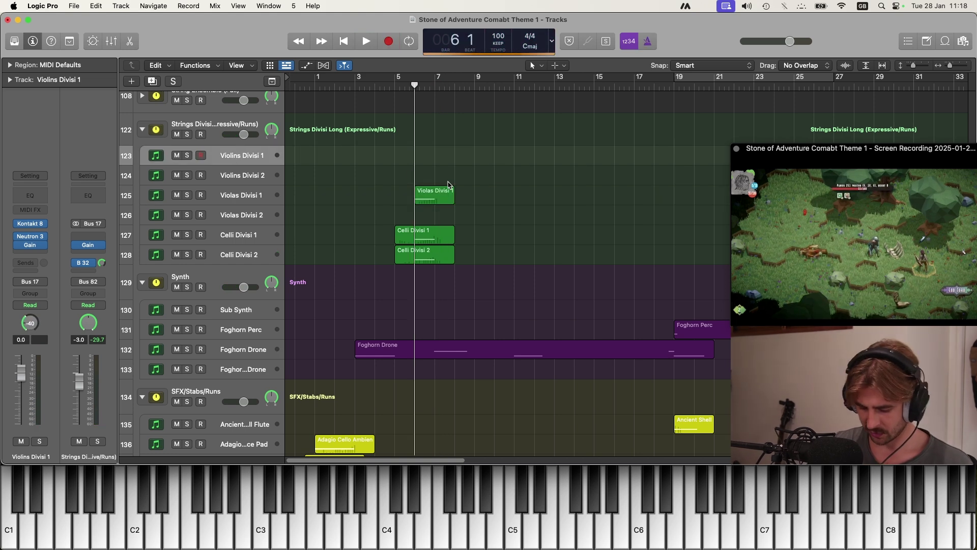
key(r)
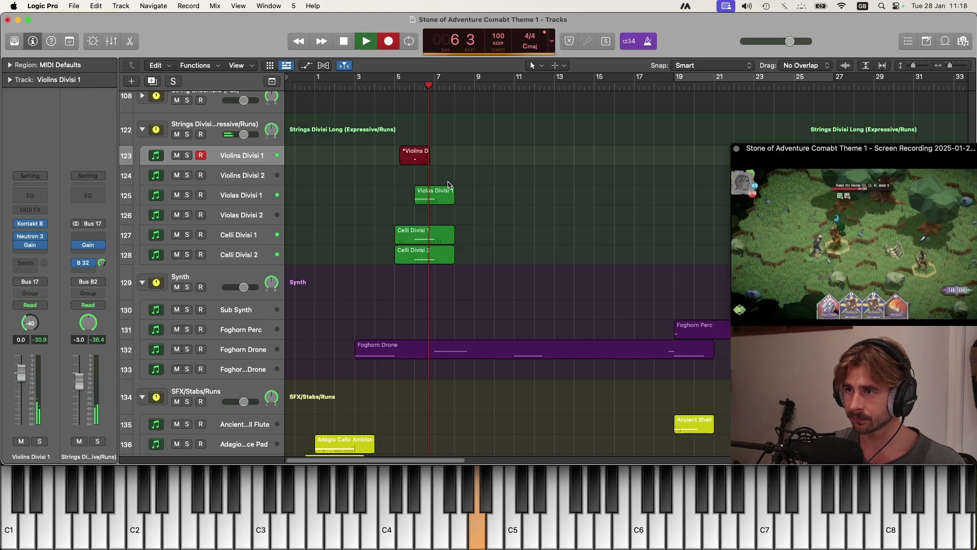
key(space)
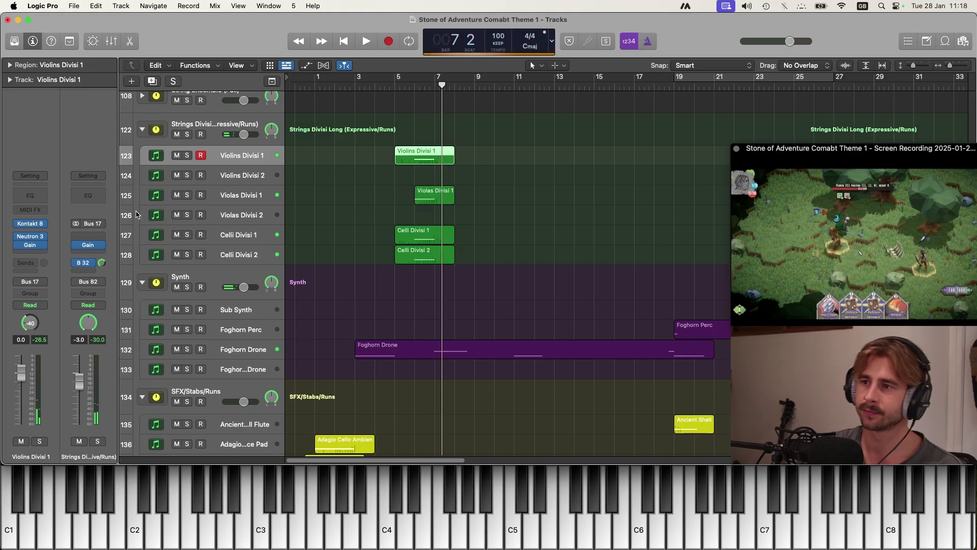
Play back the layered divisi strings around bar 6, undo the last change and place the playhead at bar 8
click(405, 93)
key(space)
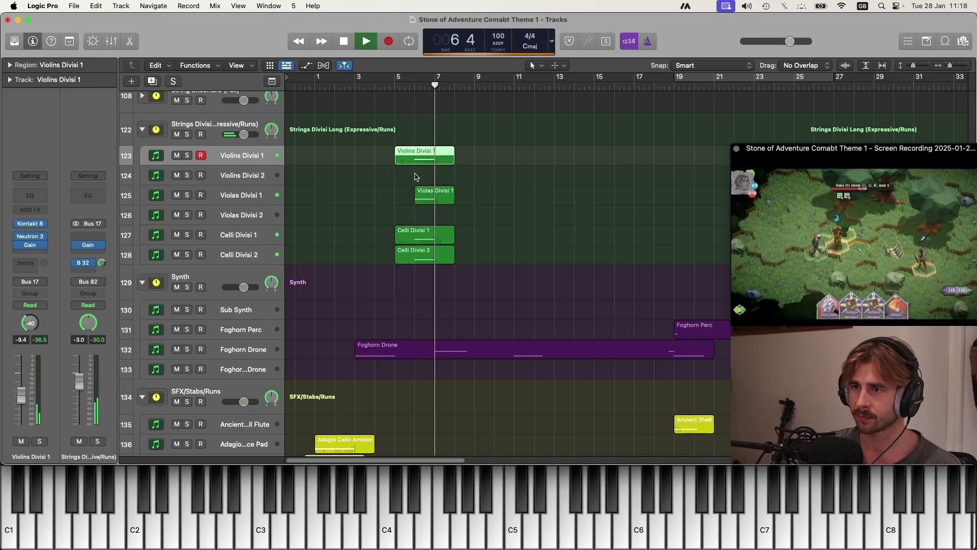
key(space)
key(super+z)
click(454, 85)
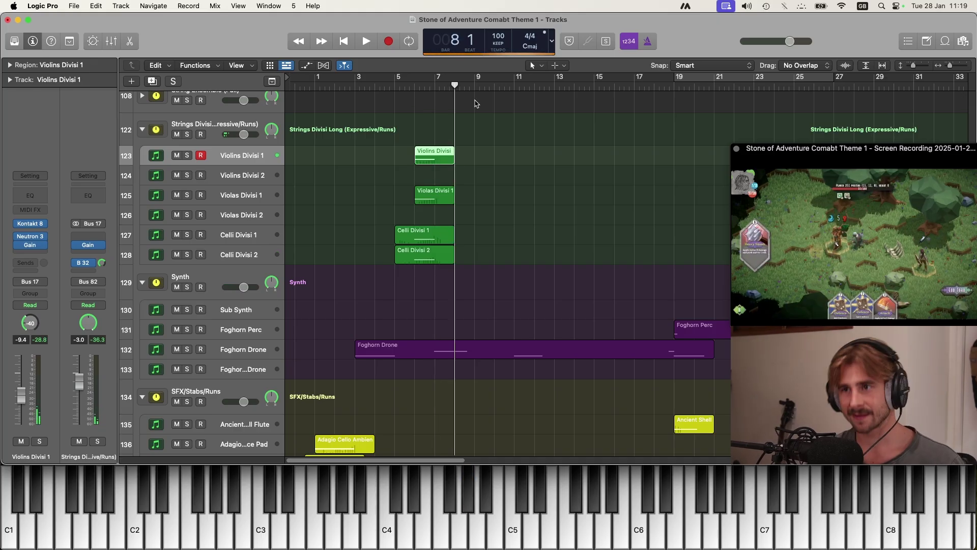
Expand the String Ensemble (Full) stack and record a sustained tremolo part around bar 12 on the Ensemble Tremolo track
scroll(552, 271, up, 6)
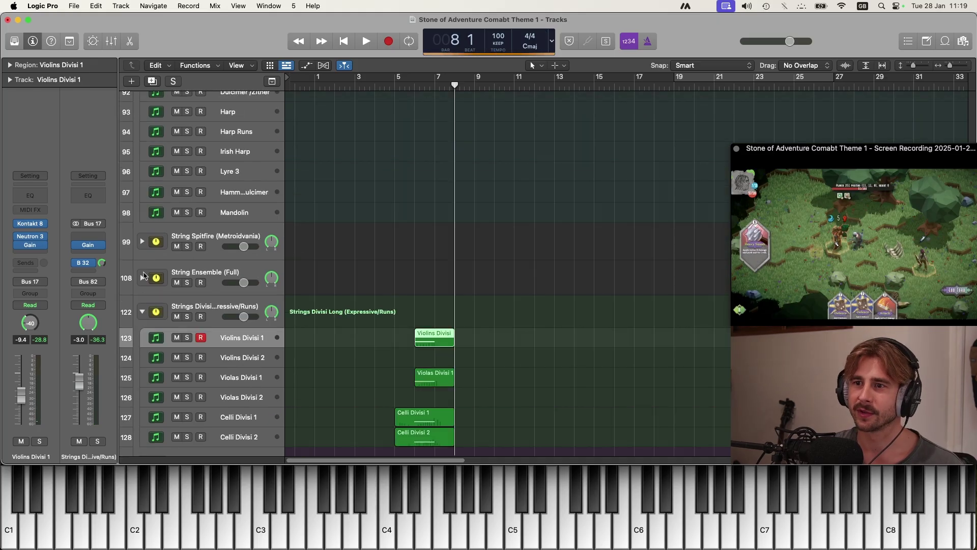
click(143, 277)
scroll(214, 275, down, 2)
click(238, 269)
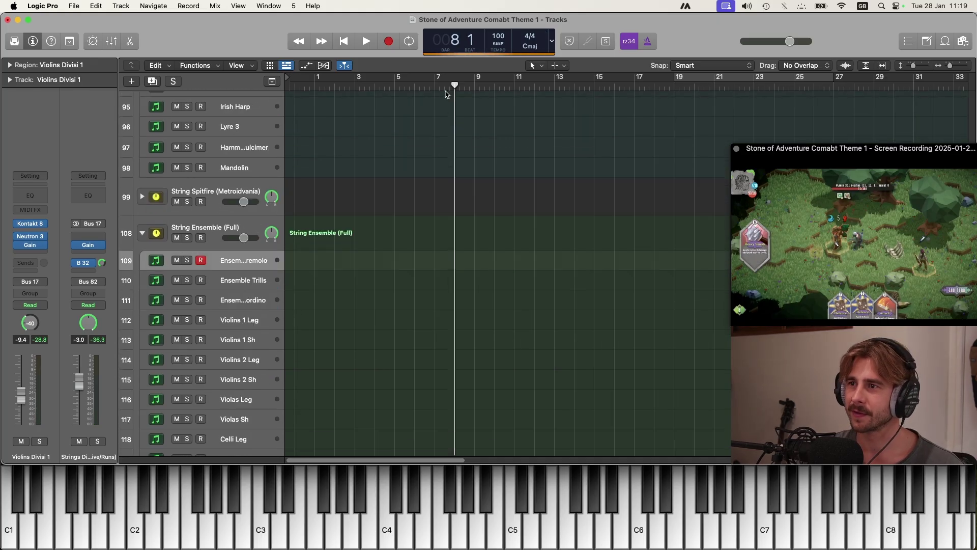
click(435, 86)
key(r)
scroll(275, 165, down, 4)
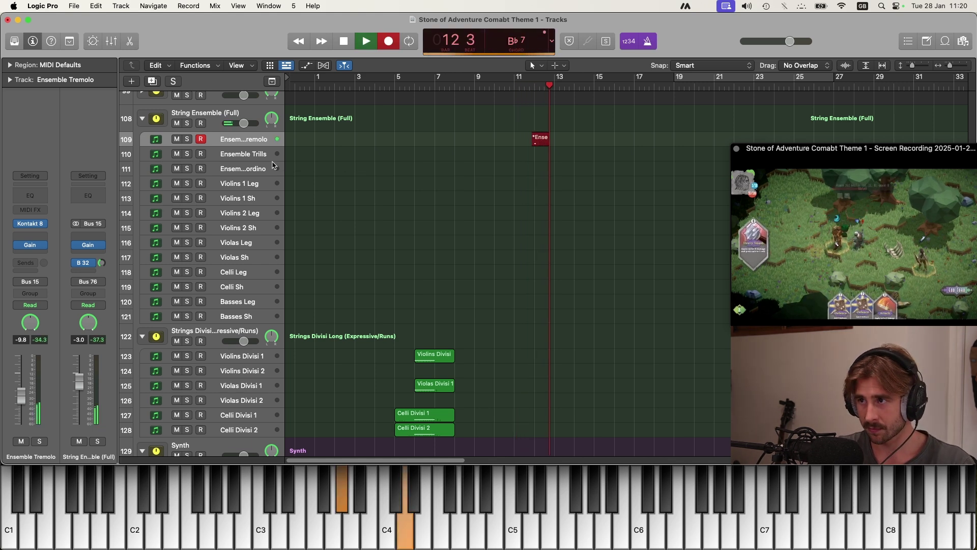
key(space)
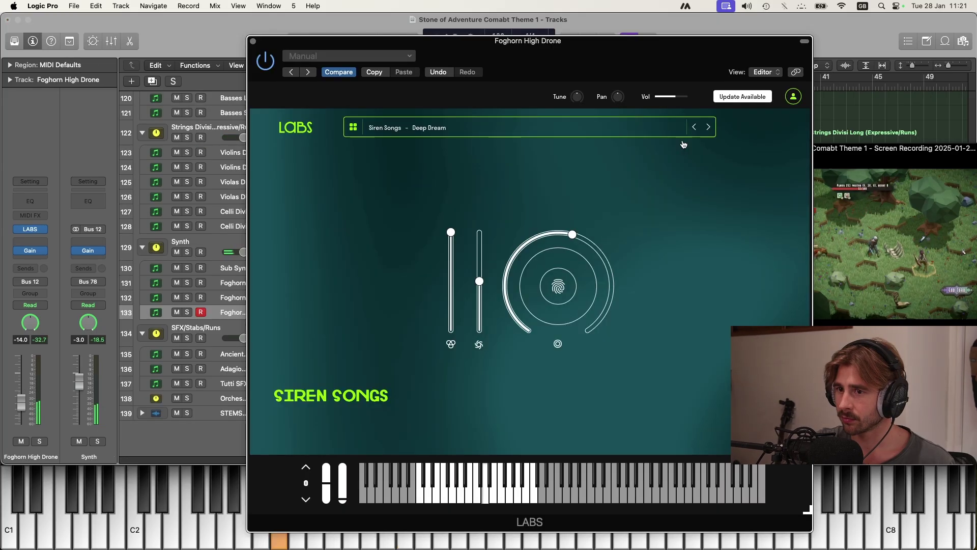
Audition the Siren Songs presets in the Foghorn High Drone track's LABS instrument and choose Held In Complexity
click(708, 127)
click(707, 128)
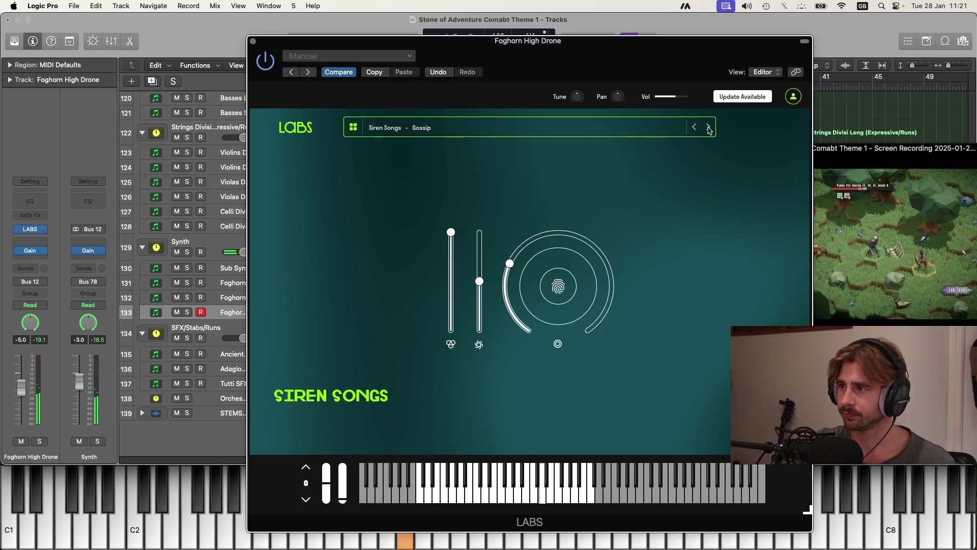
click(708, 127)
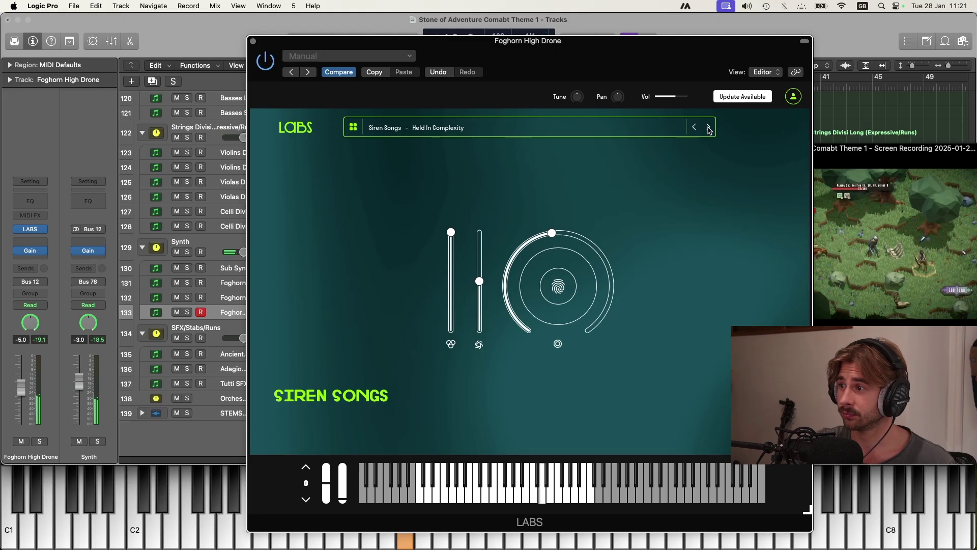
click(253, 42)
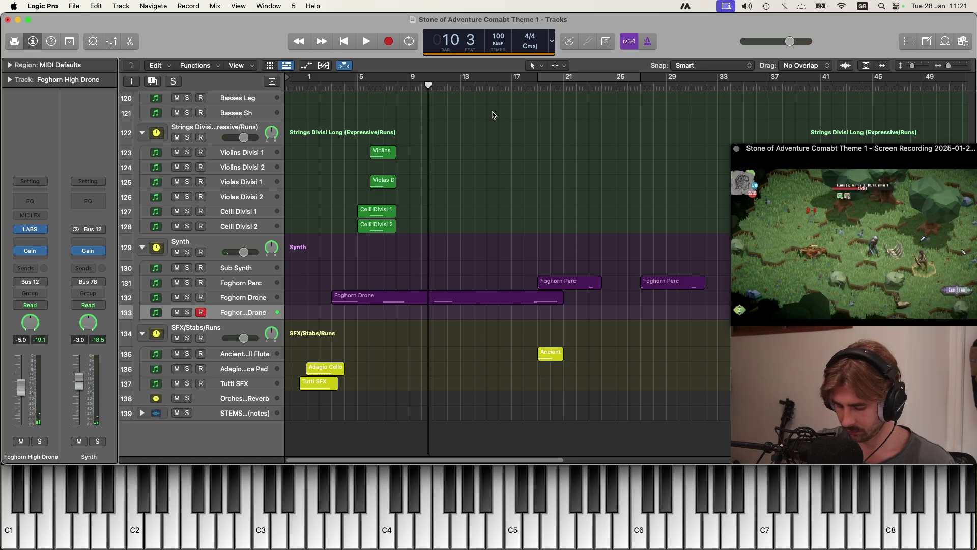
Record a sustained part at bar 12 on the Foghorn High Drone track and set its volume to -15.0
key(r)
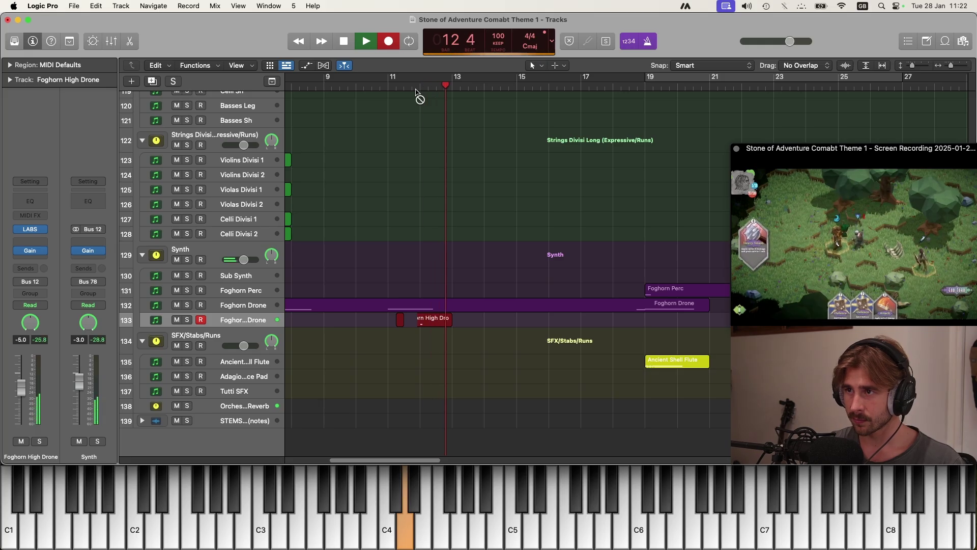
key(space)
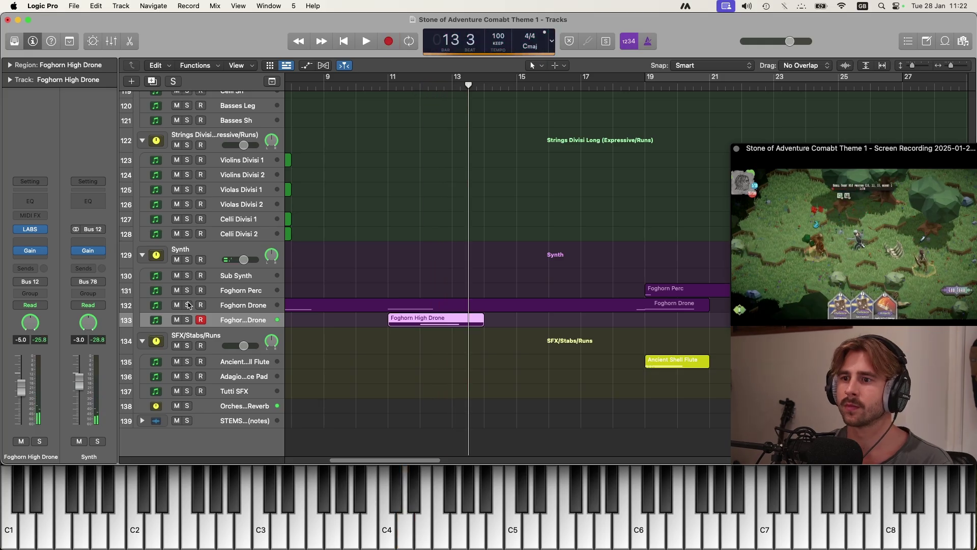
click(425, 127)
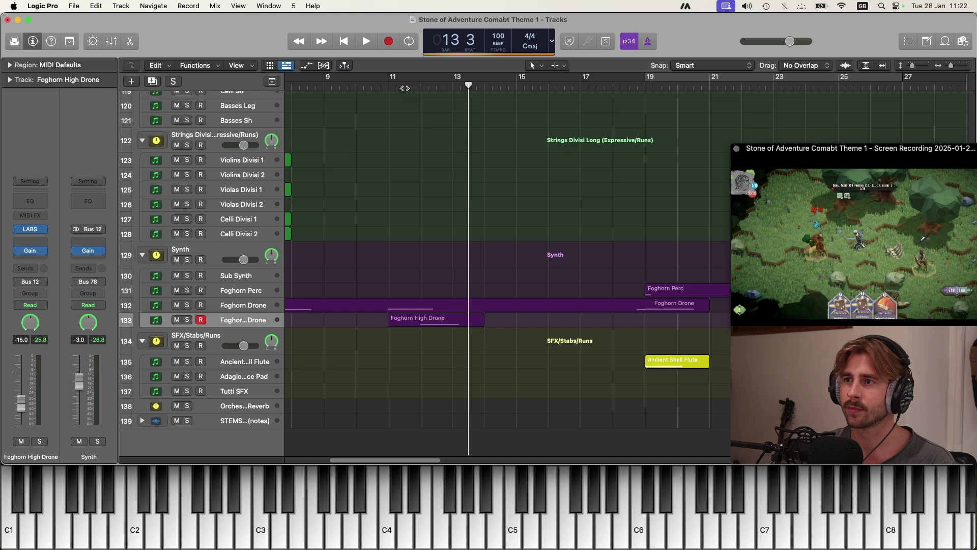
Play back the recorded high drone around bar 12 and delete its region from the Foghorn High Drone track
key(space)
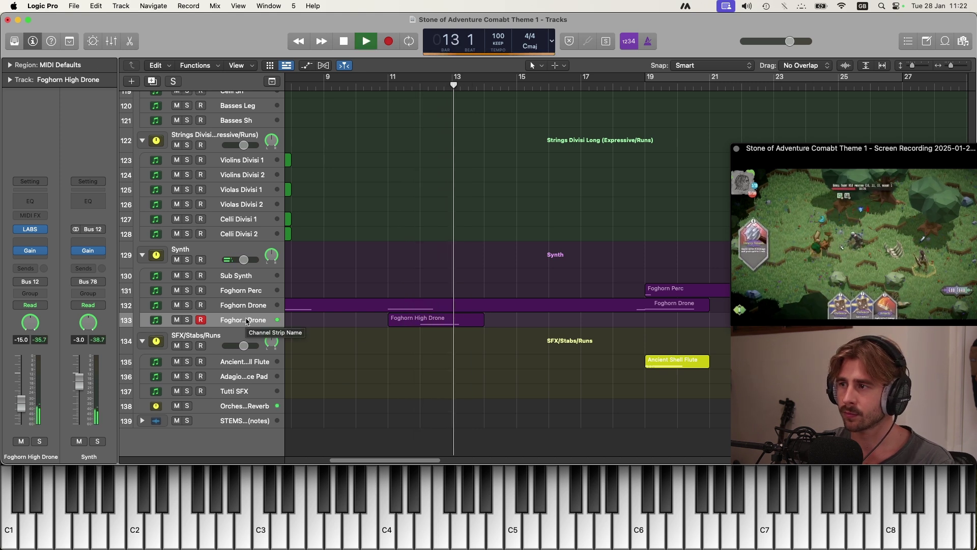
key(space)
click(501, 308)
click(472, 320)
key(Delete)
Record a sustained part at bar 12 on the Violins Divisi 1 track
scroll(383, 293, up, 9)
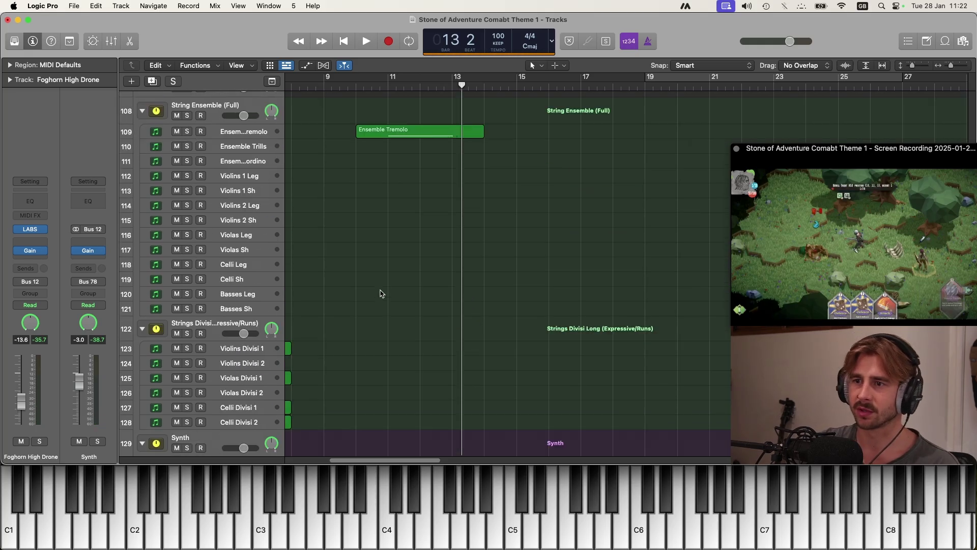
scroll(380, 290, up, 2)
click(315, 357)
key(r)
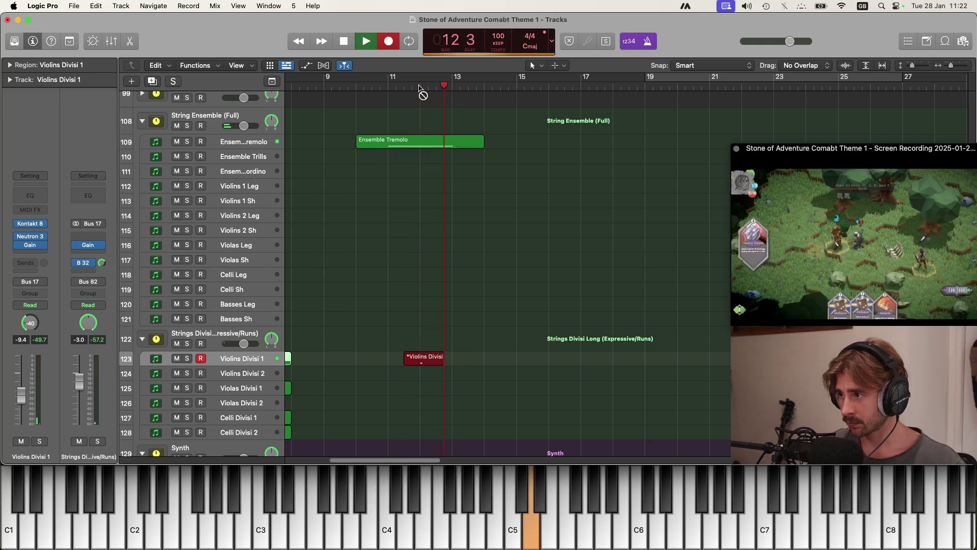
key(space)
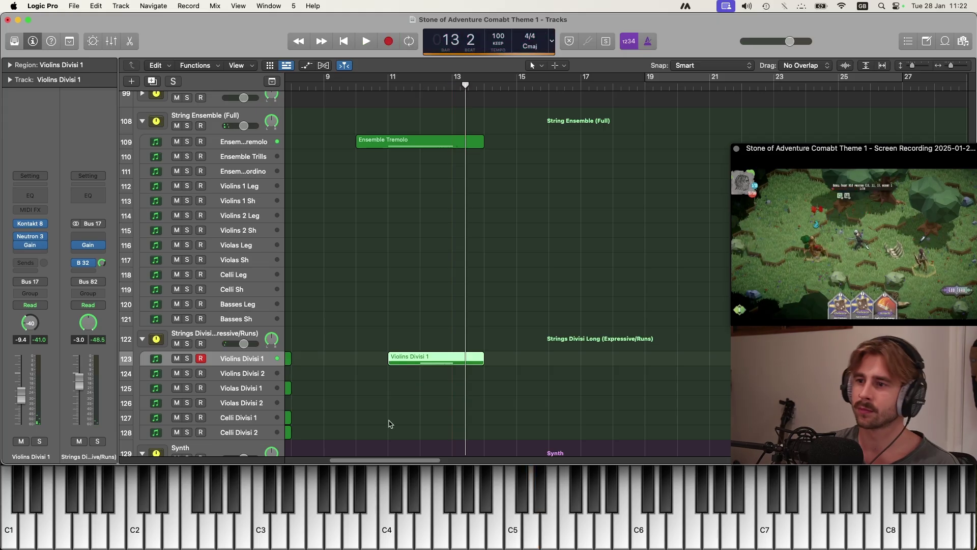
Record a sustained part at bar 12 on the Violins Divisi 2 track
click(246, 374)
click(414, 85)
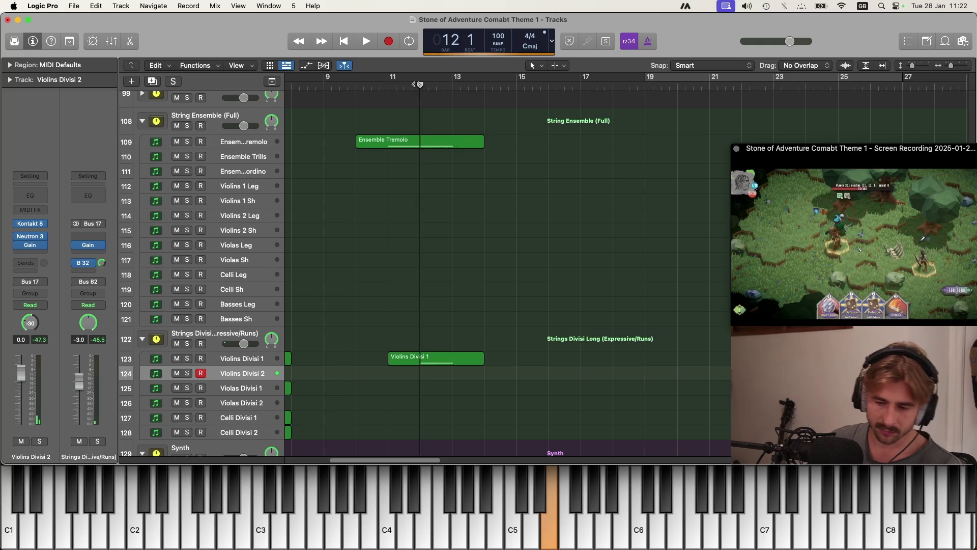
key(r)
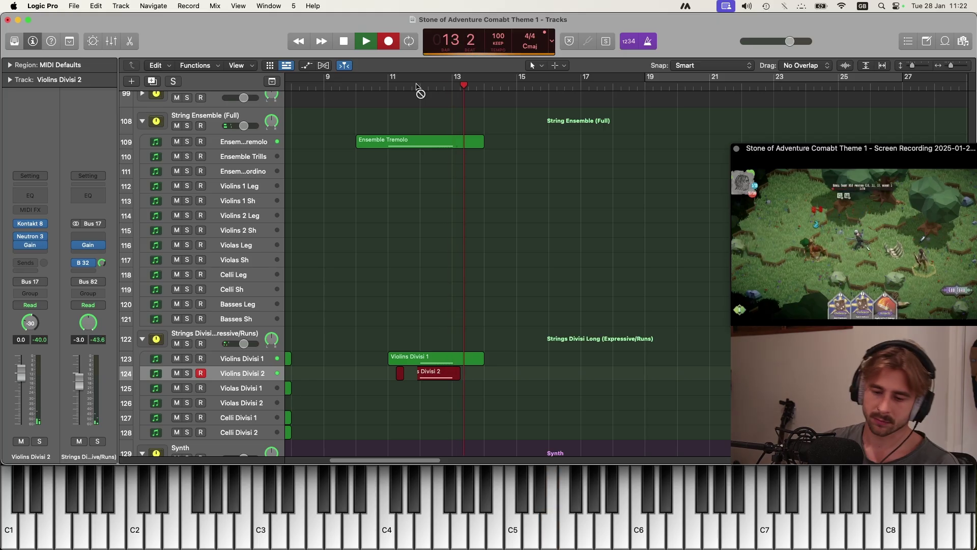
key(space)
Play back the violin and tremolo layers around bar 12 with the Strings Divisi Long stack selected, and save the project
key(Up)
key(Up)
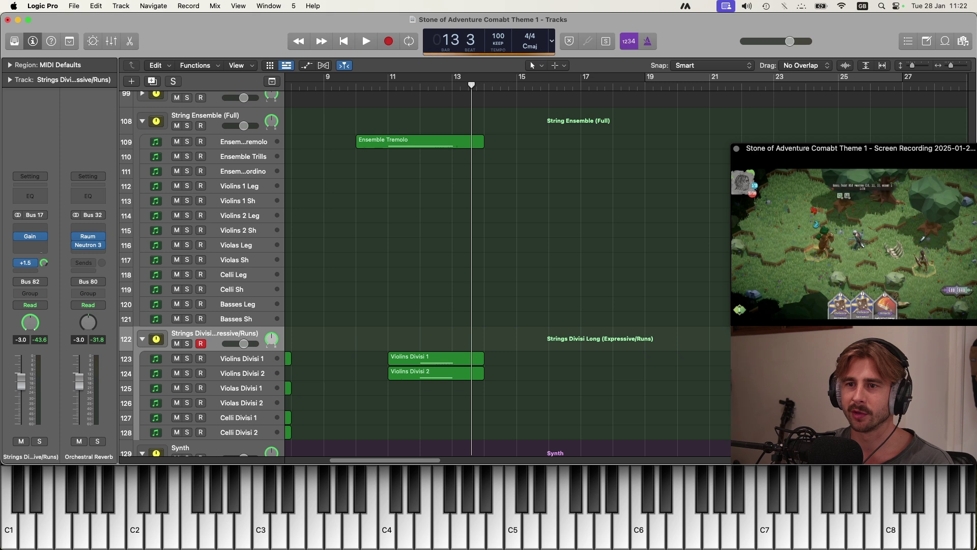
click(410, 88)
key(space)
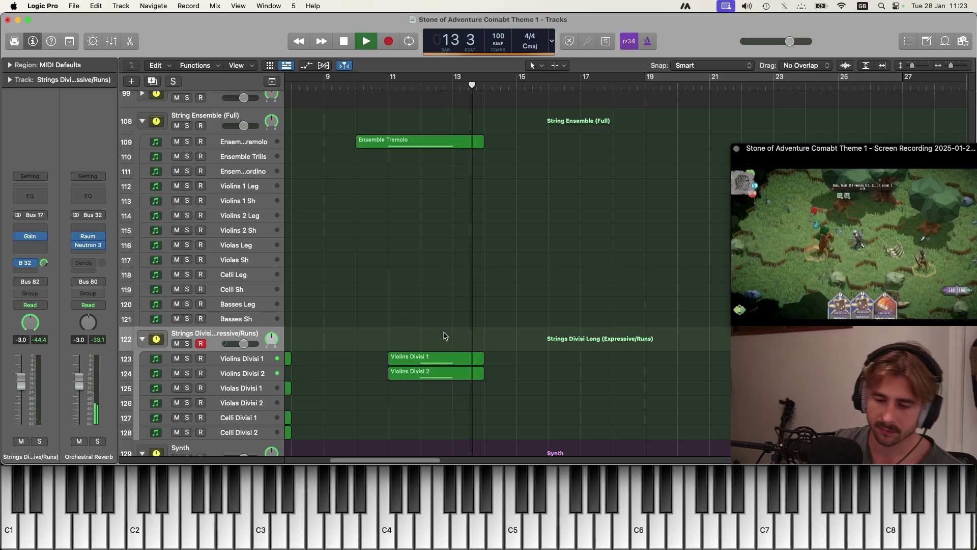
key(space)
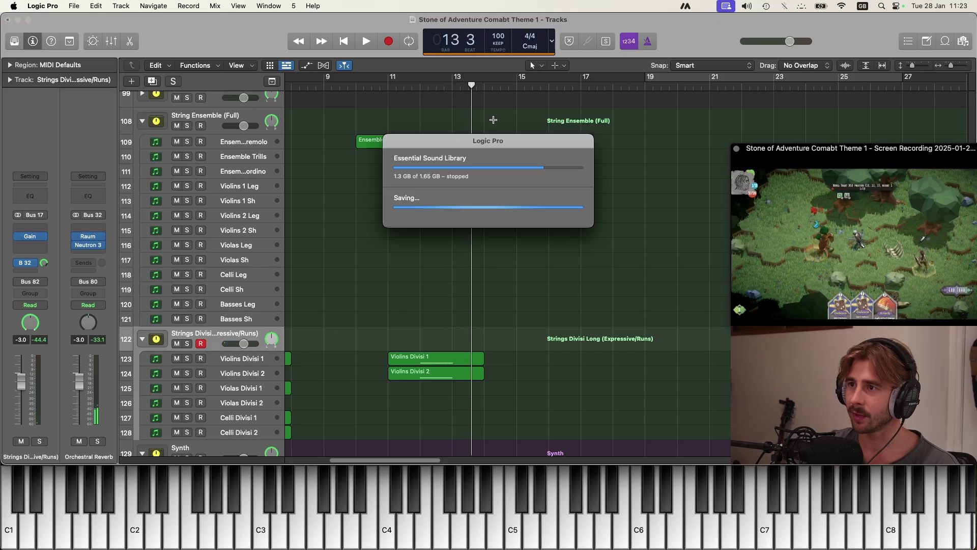
Shrink the track heights to fit more tracks, duplicate the Dulcimer /Zither track and name the copy DZ Muted
scroll(492, 124, up, 3)
click(865, 66)
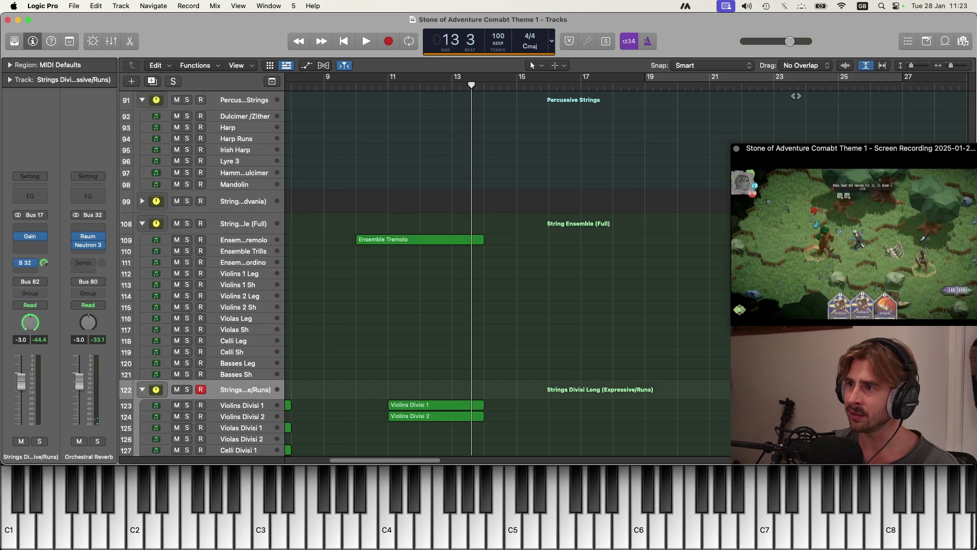
click(241, 334)
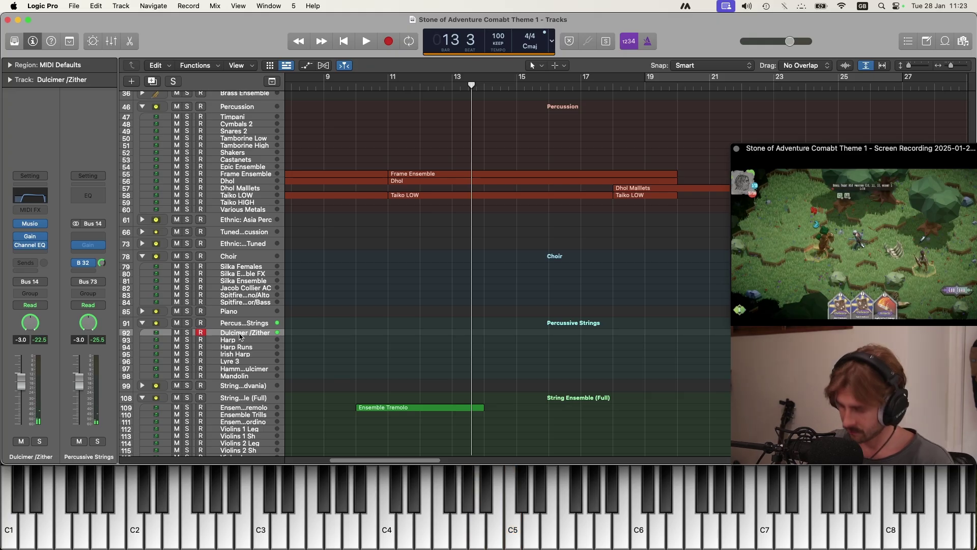
click(154, 82)
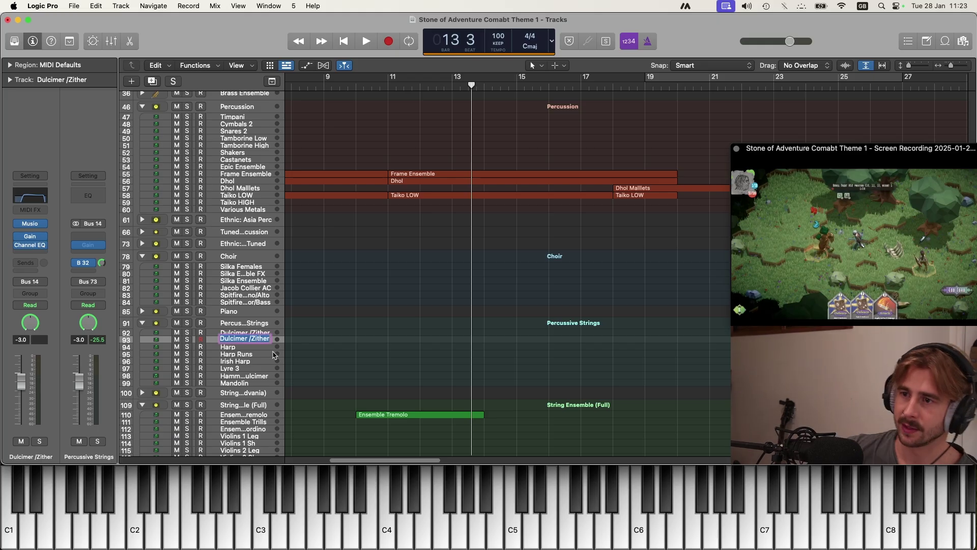
text(DZ Murl)
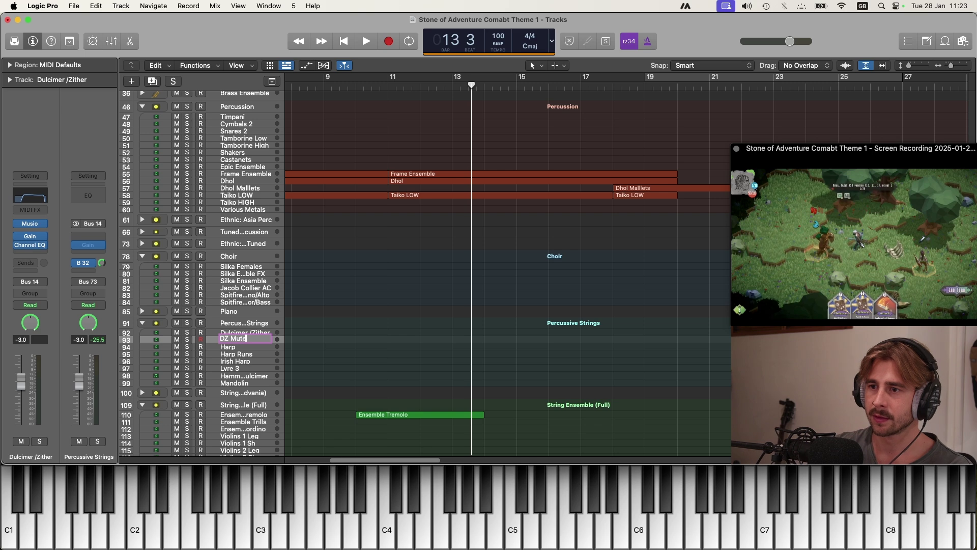
Soften the high cut slope and lower its cutoff frequency in the DZ Muted track's Channel EQ
click(35, 198)
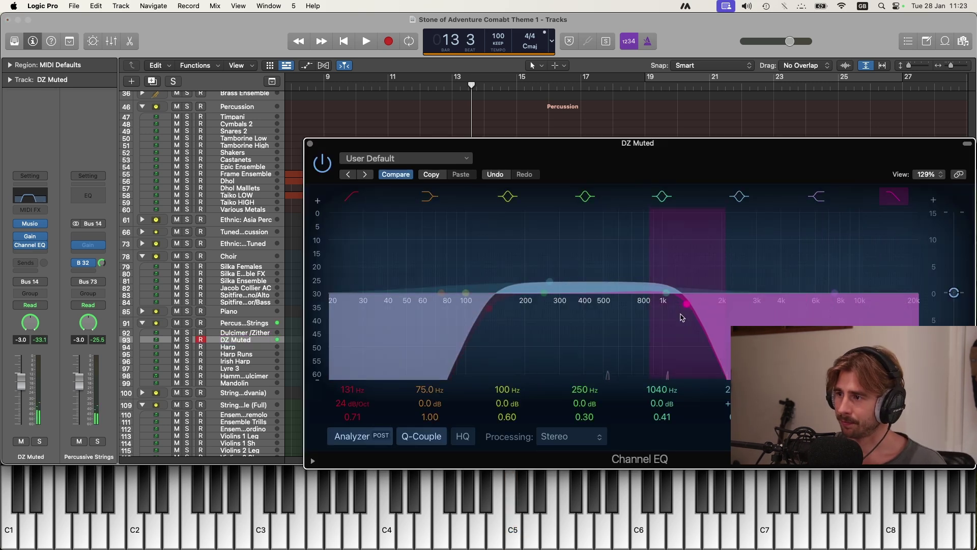
drag(722, 284, 748, 281)
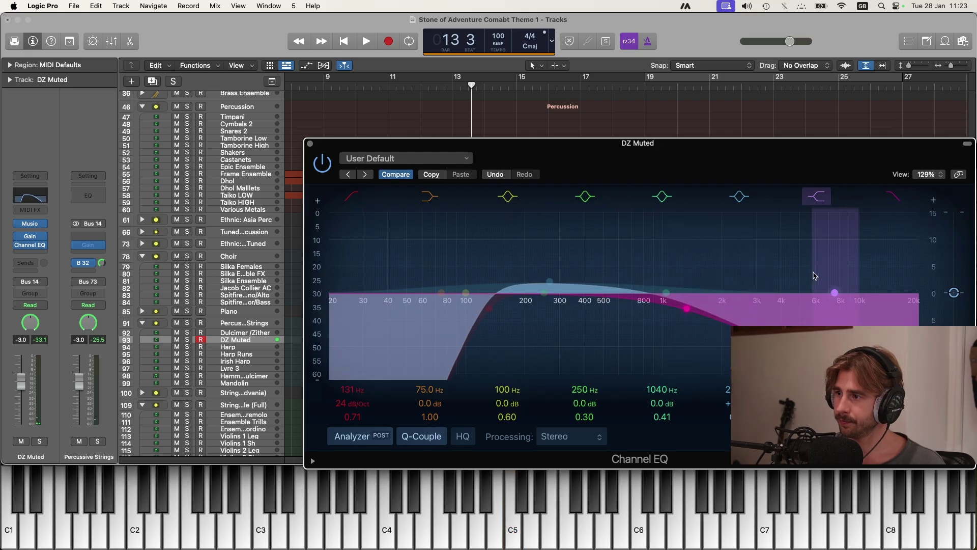
drag(675, 312, 625, 308)
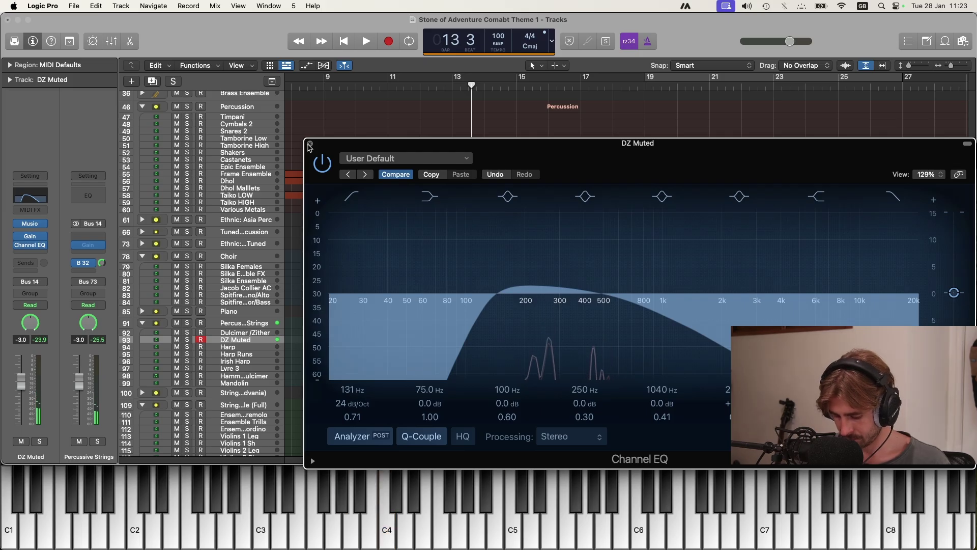
click(310, 144)
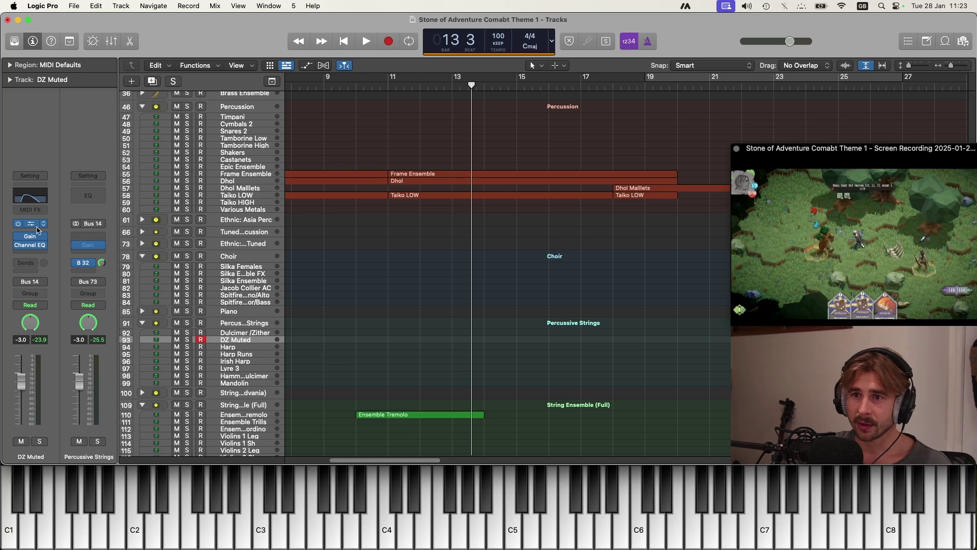
Replace the DZ Muted track's loaded Musio instruments with Zither Finger and start downloading Dulcimer Felt from the same library
click(32, 224)
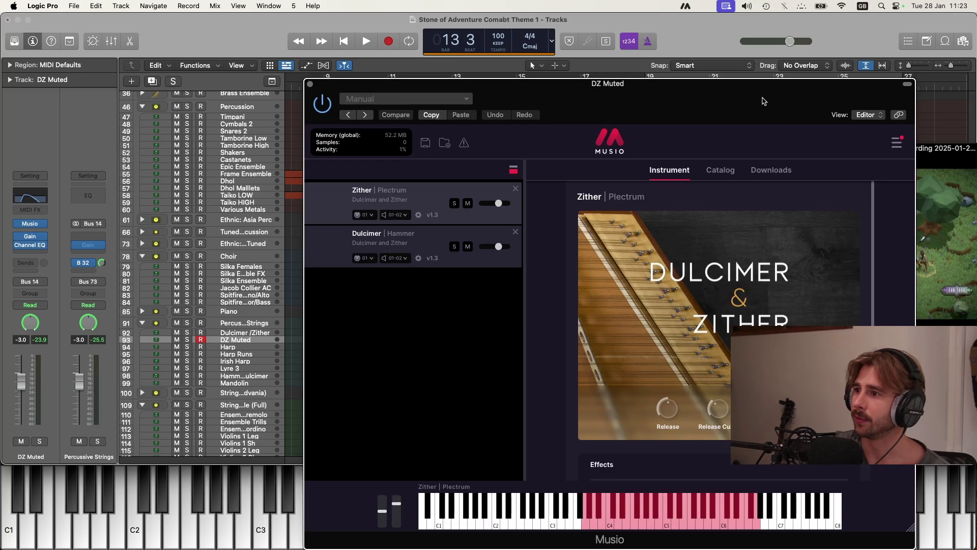
drag(763, 101, 724, 90)
click(680, 159)
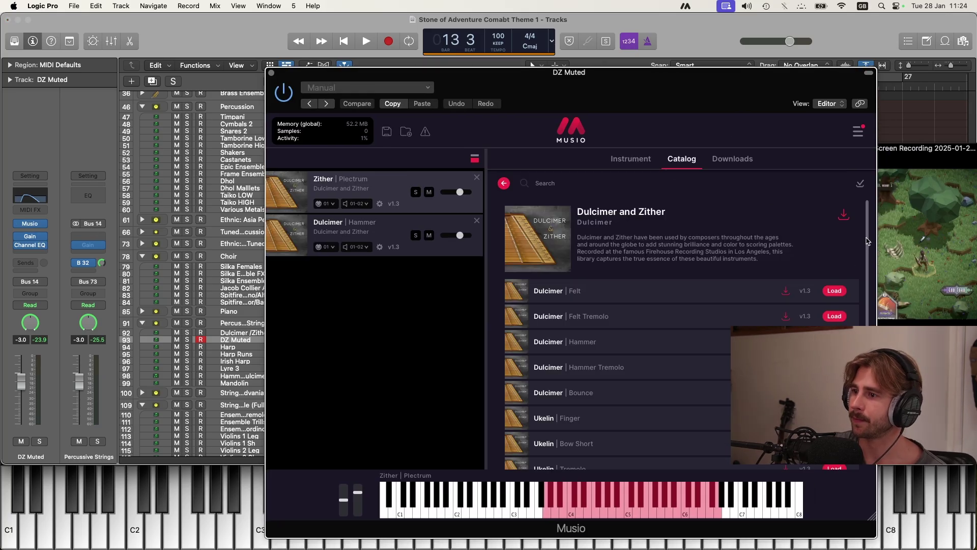
scroll(868, 241, down, 5)
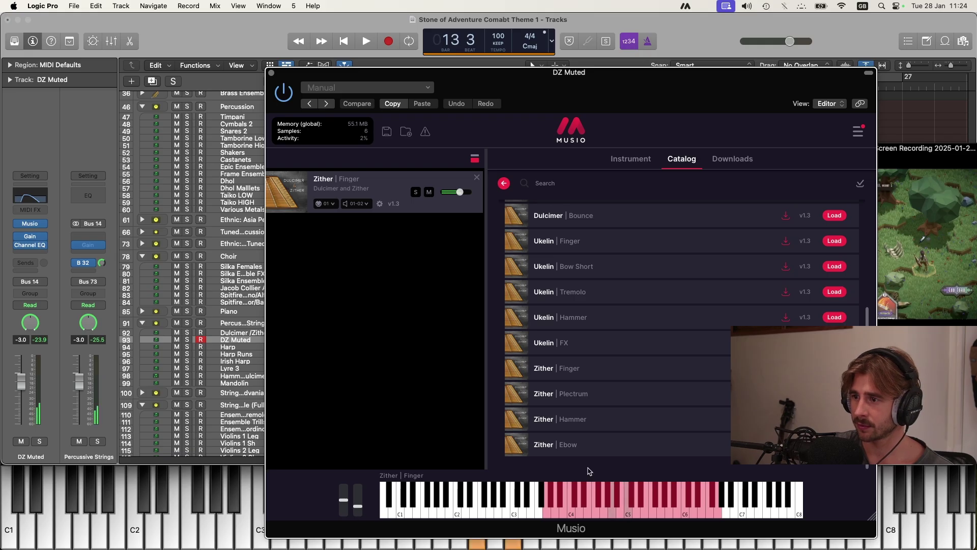
scroll(610, 383, up, 8)
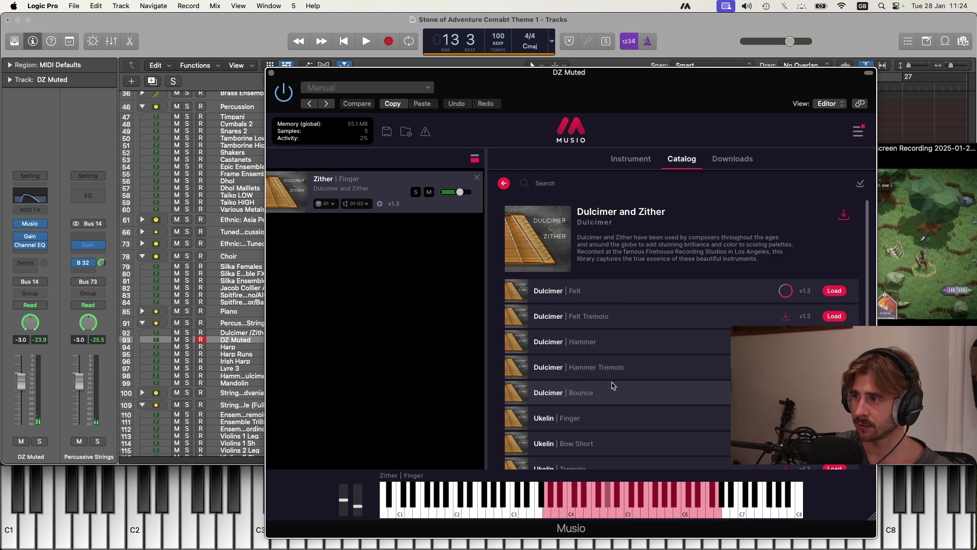
click(272, 74)
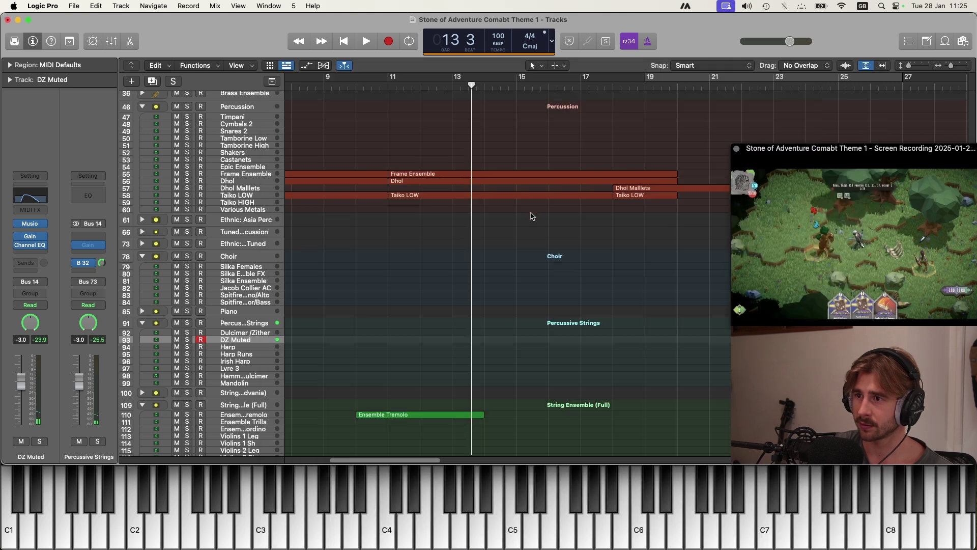
Record a plucked part from bar 13 on the DZ Muted track
drag(471, 85, 454, 85)
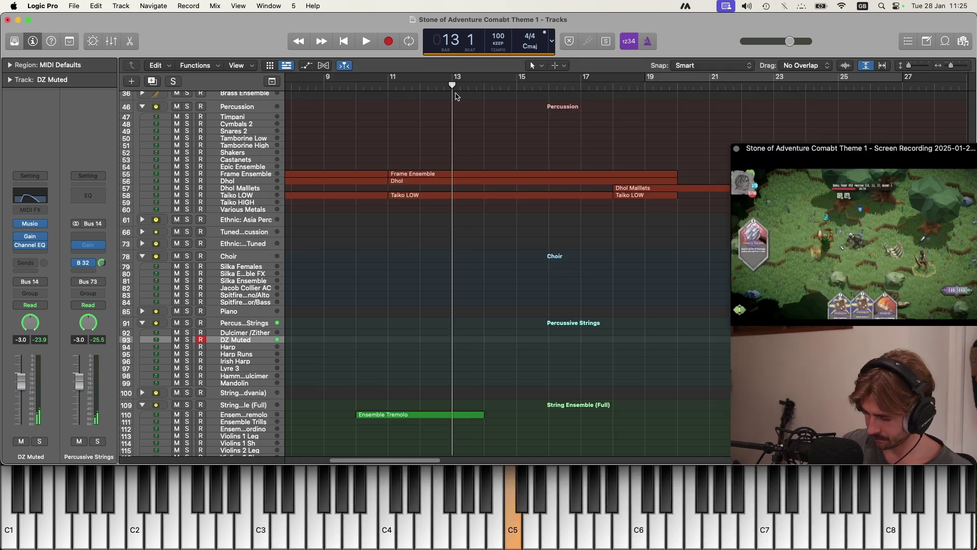
key(r)
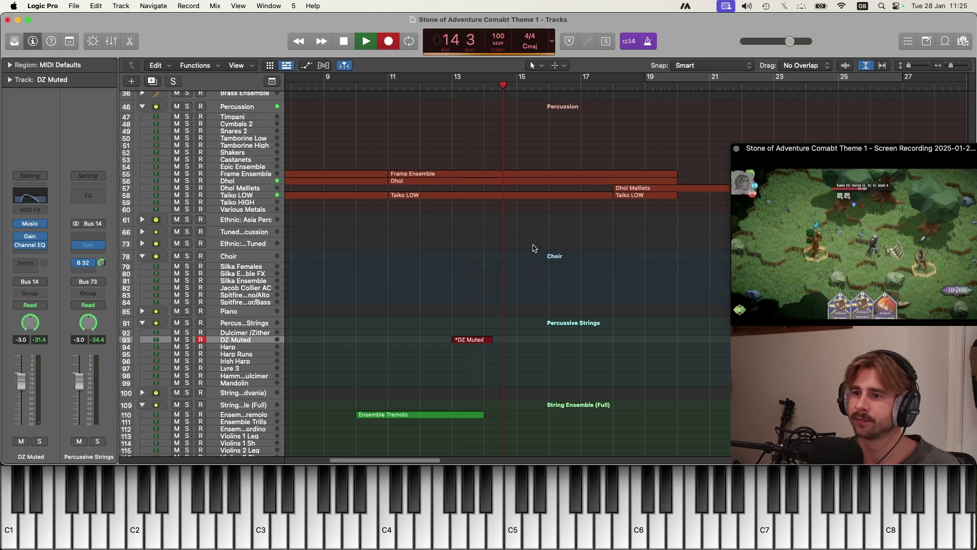
key(space)
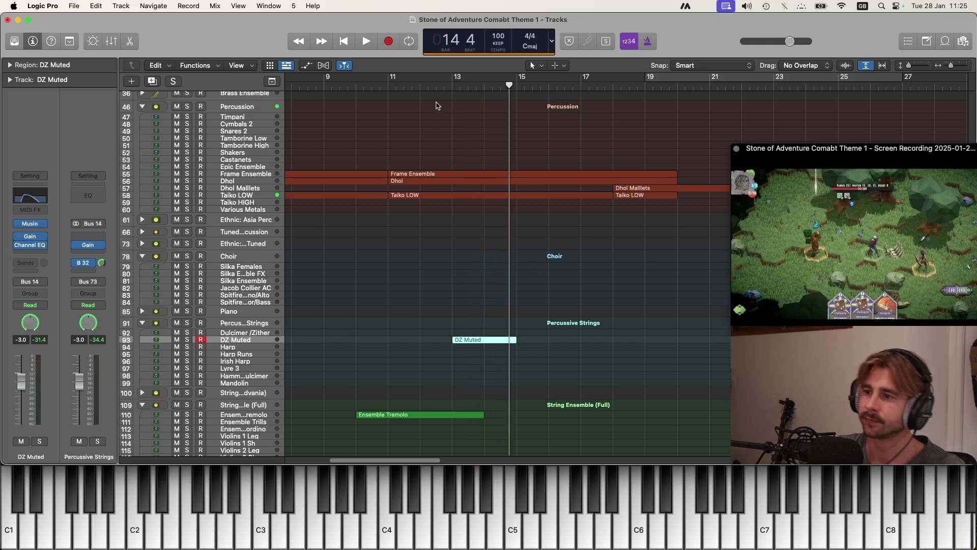
Play back the recorded DZ Muted part and enlarge the track heights
key(space)
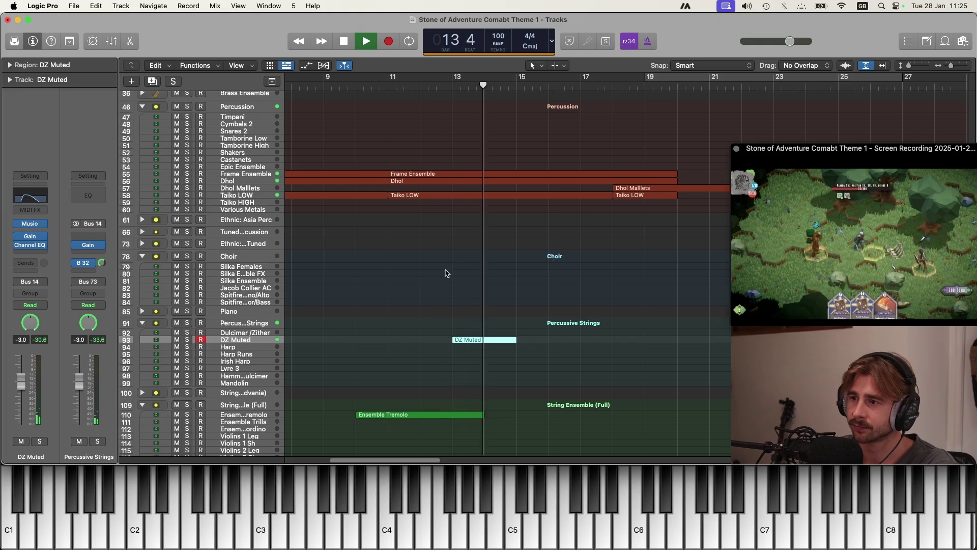
scroll(445, 274, up, 2)
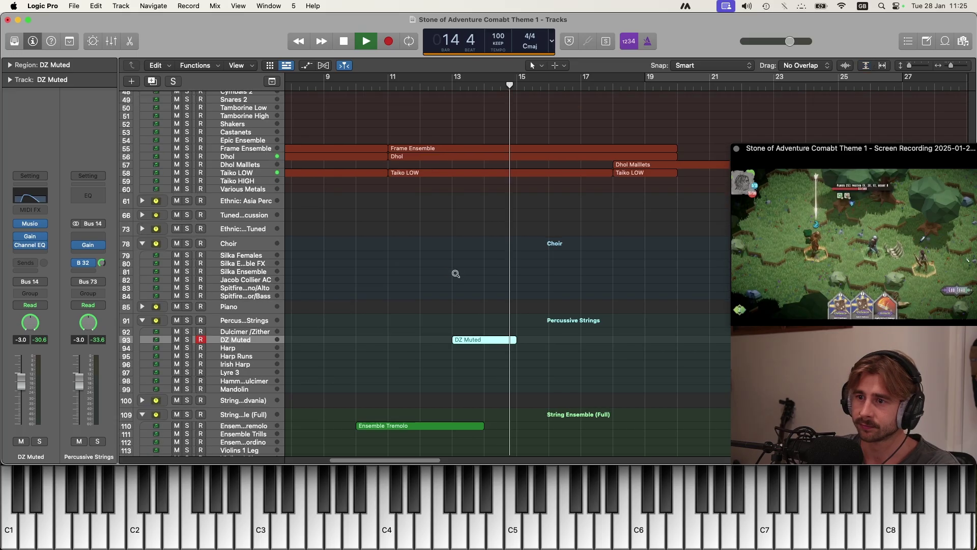
scroll(455, 273, up, 3)
key(space)
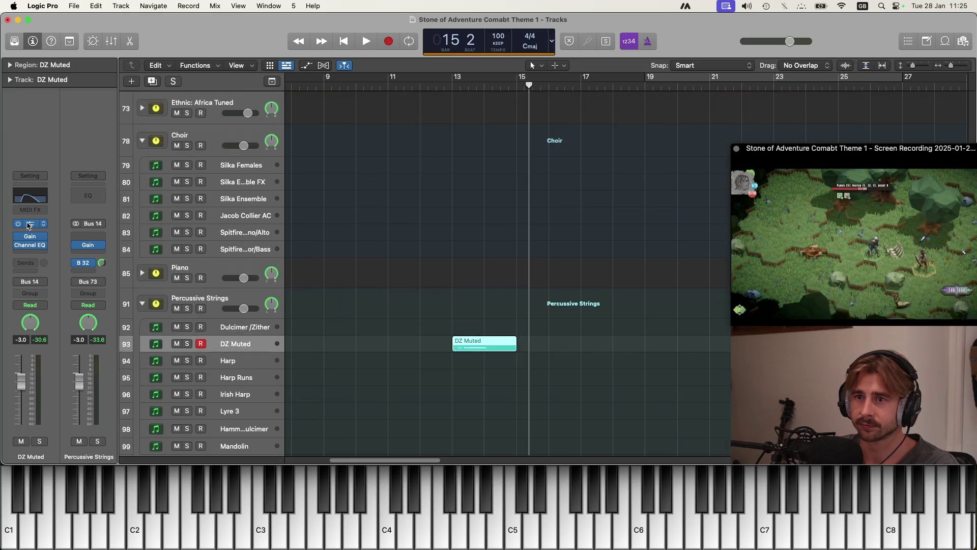
Audition the Harp track and set the Harp Pluck attack to 32 ms in its Opus instrument
click(239, 360)
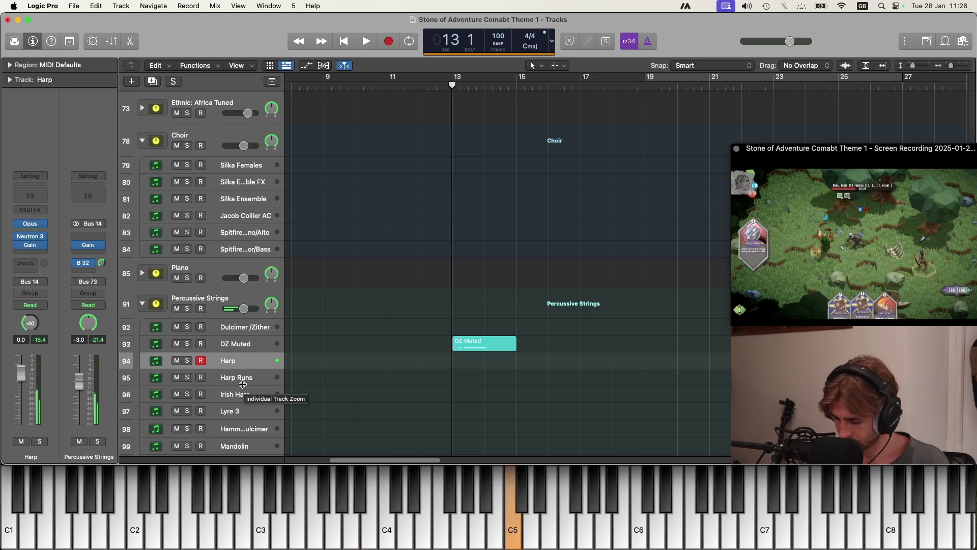
click(236, 378)
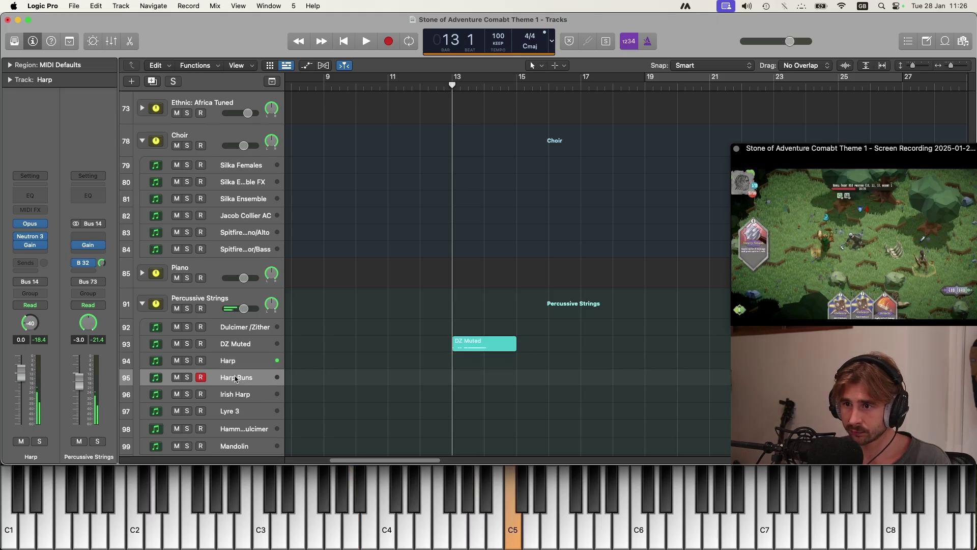
click(235, 362)
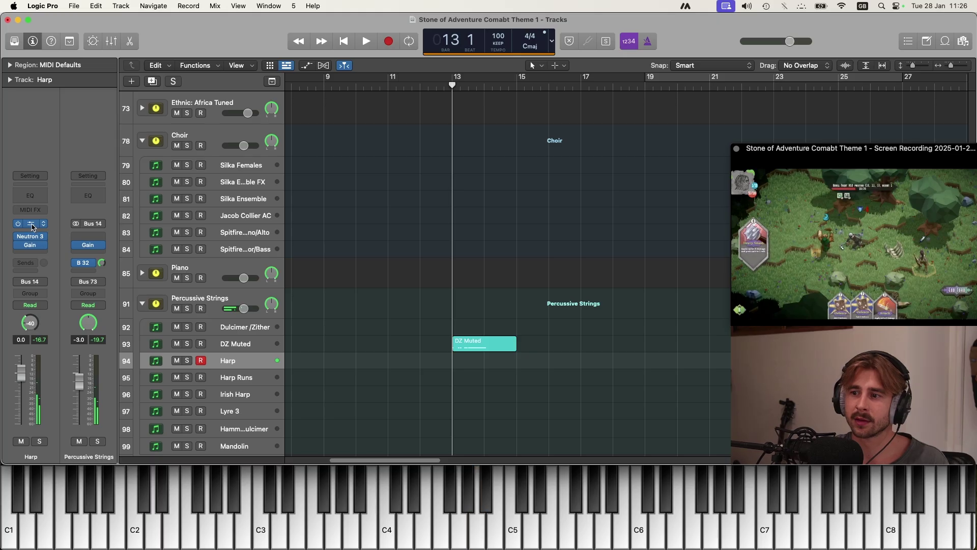
key(v)
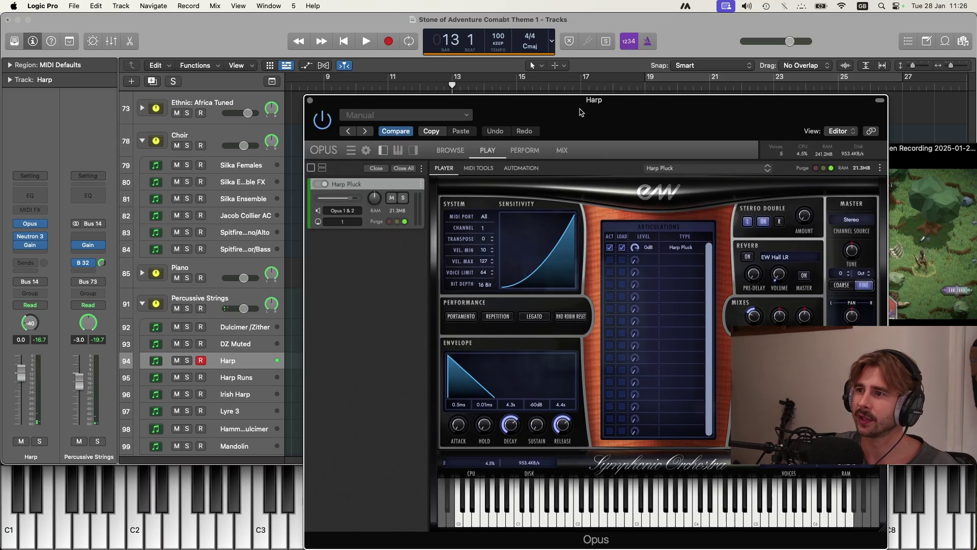
drag(581, 112, 503, 107)
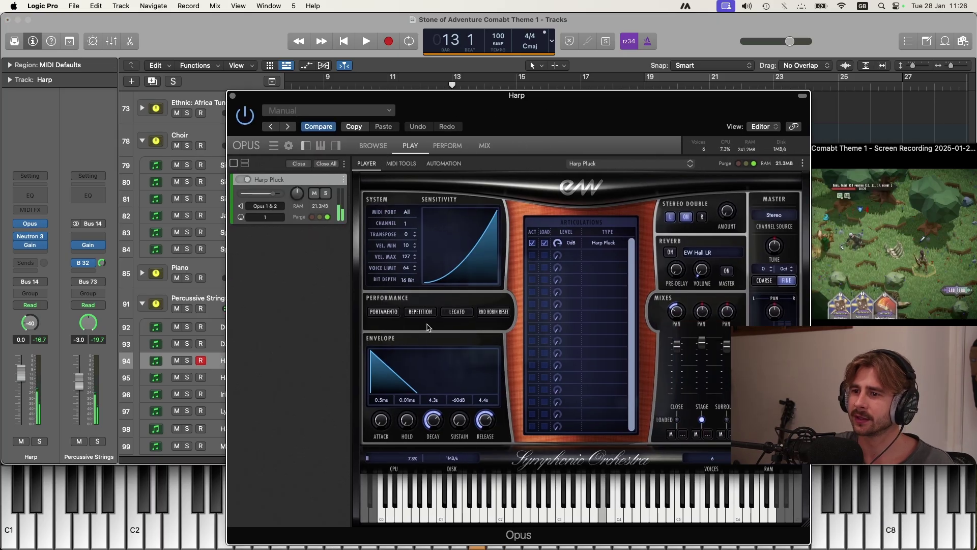
drag(377, 426, 374, 417)
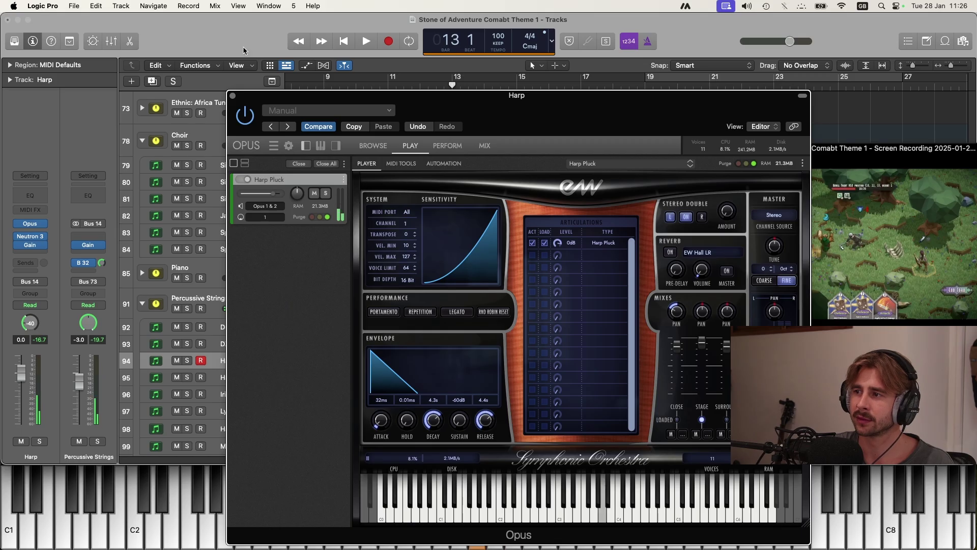
click(233, 96)
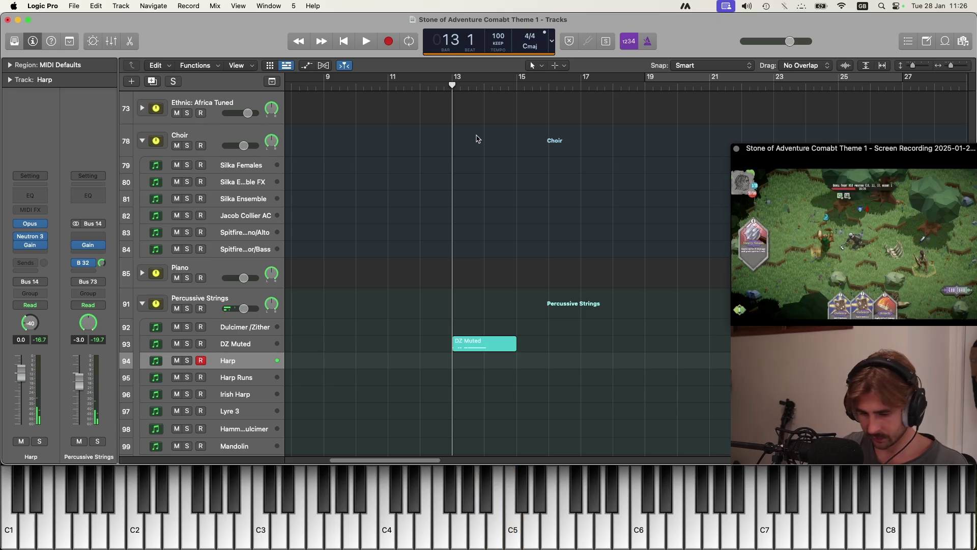
Record a short harp part on the Harp track from bar 13 and play it back with the other layers
key(r)
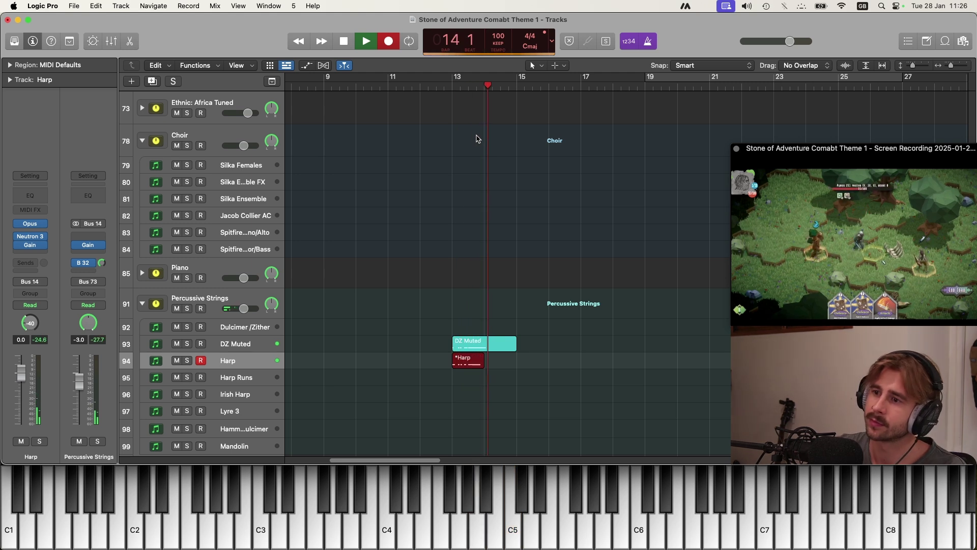
key(space)
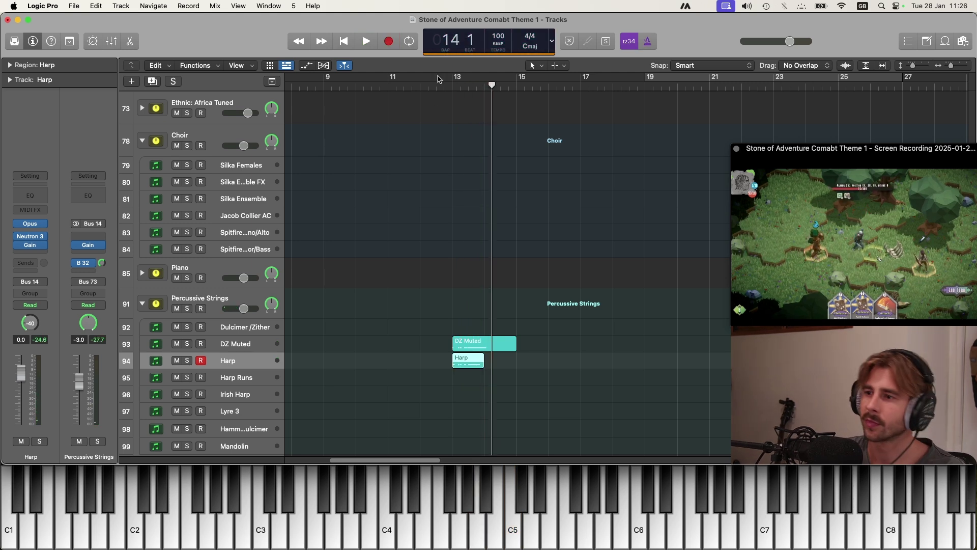
click(443, 92)
key(space)
key(z)
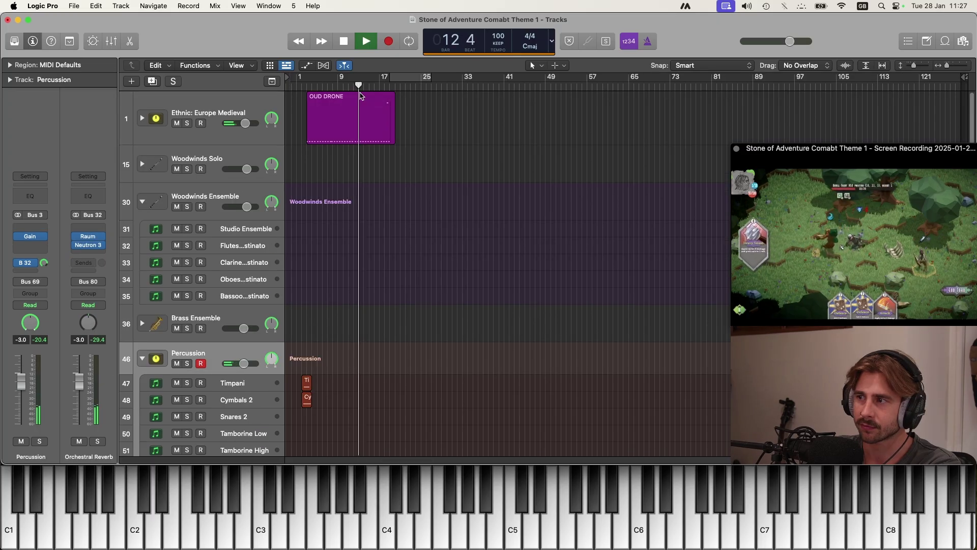
scroll(358, 259, down, 5)
scroll(358, 259, down, 10)
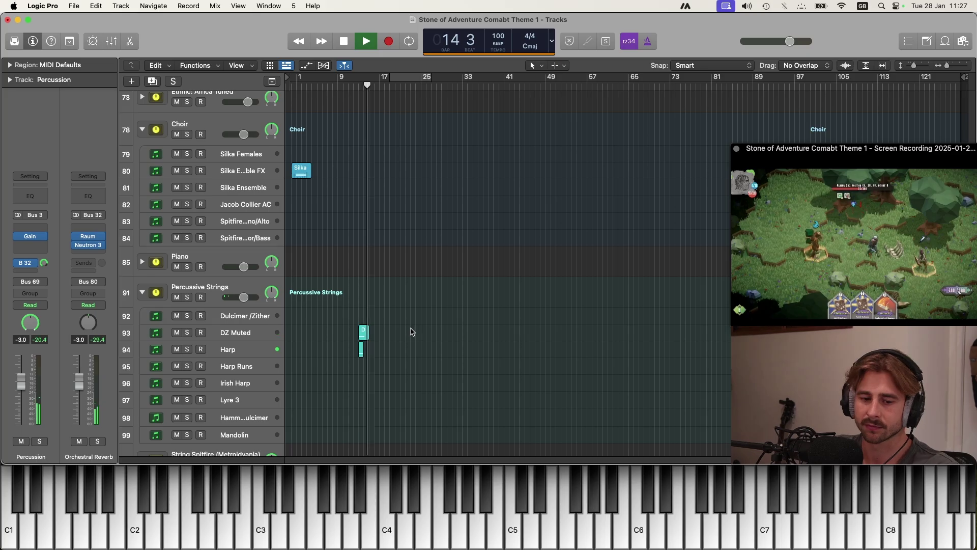
key(super+Right)
key(super+Right)
key(super+Right)
drag(399, 311, 329, 357)
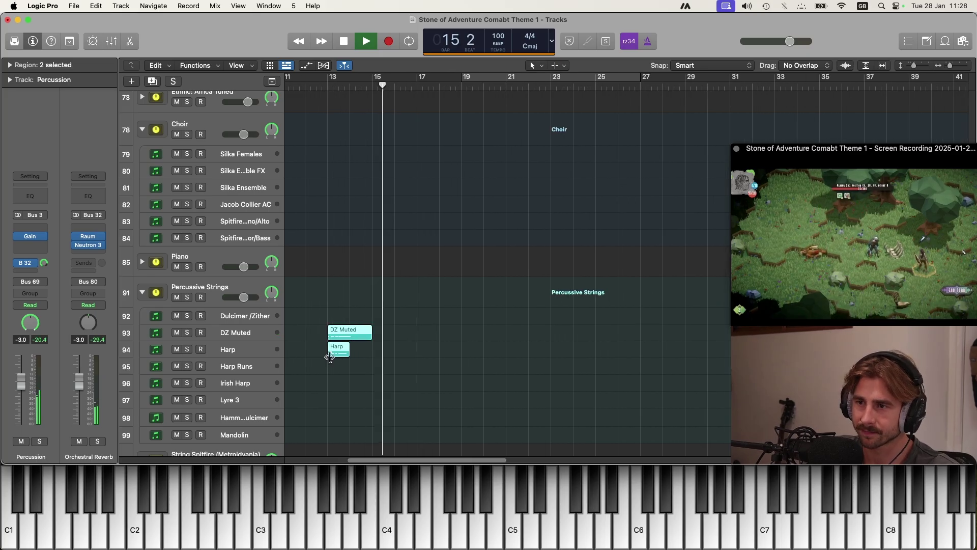
click(242, 334)
key(a)
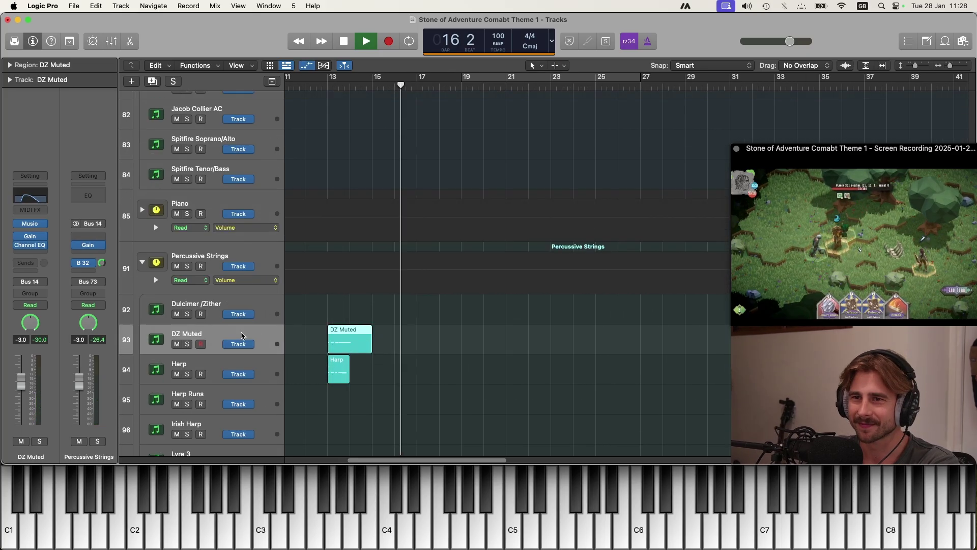
click(245, 359)
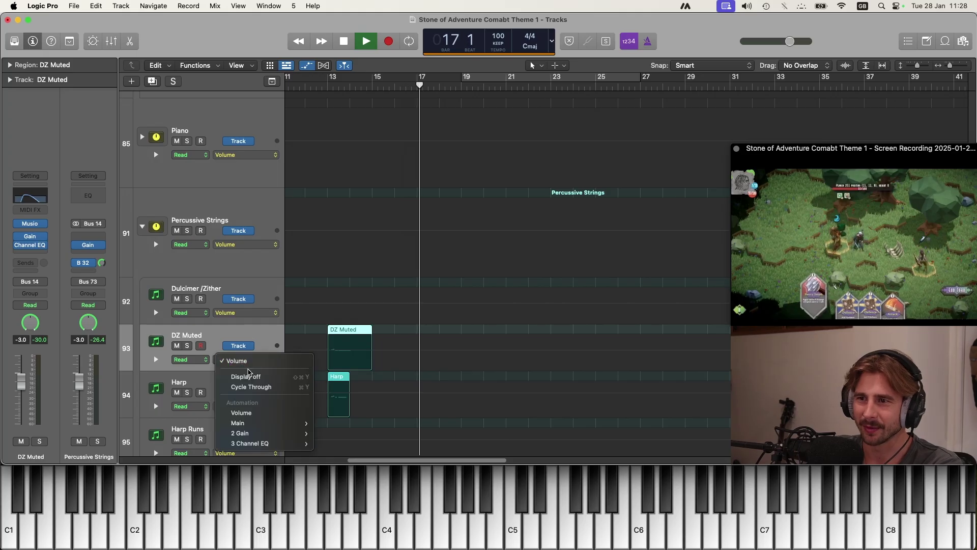
click(333, 443)
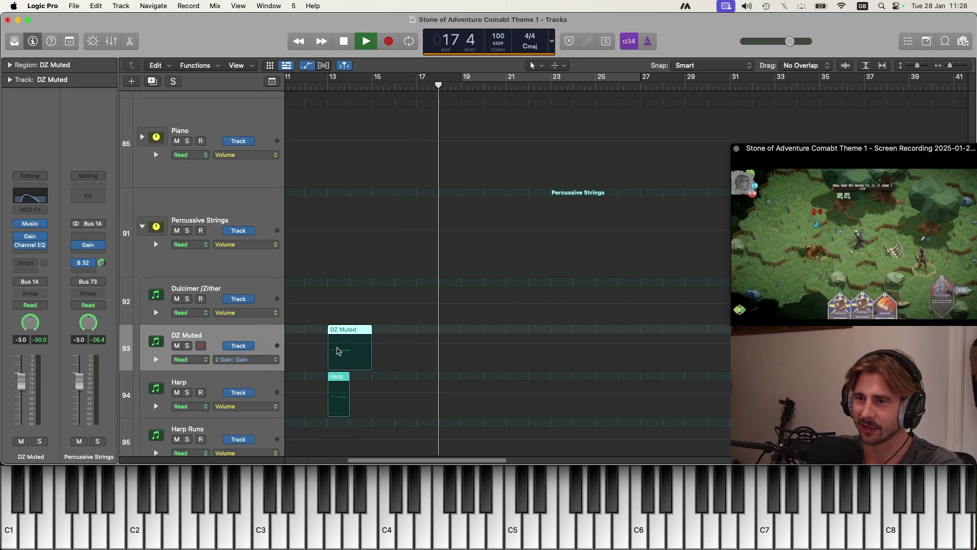
key(space)
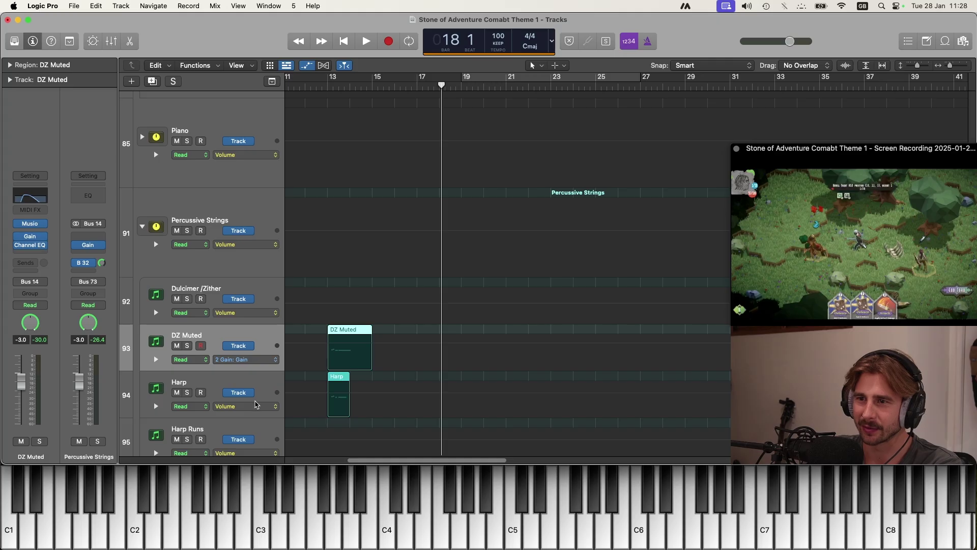
key(a)
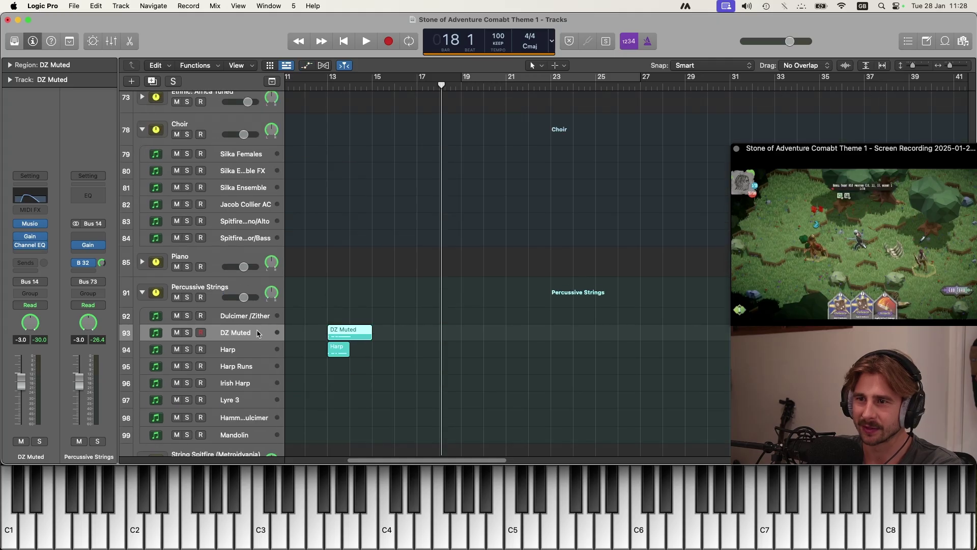
Insert ValhallaSupermassive after the Channel EQ on the DZ Muted track
click(37, 253)
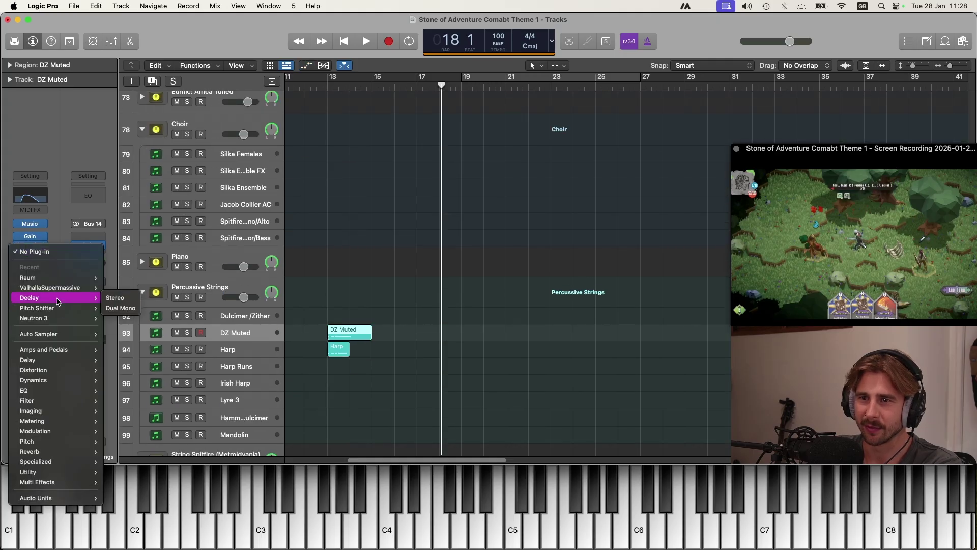
mouse_move(76, 499)
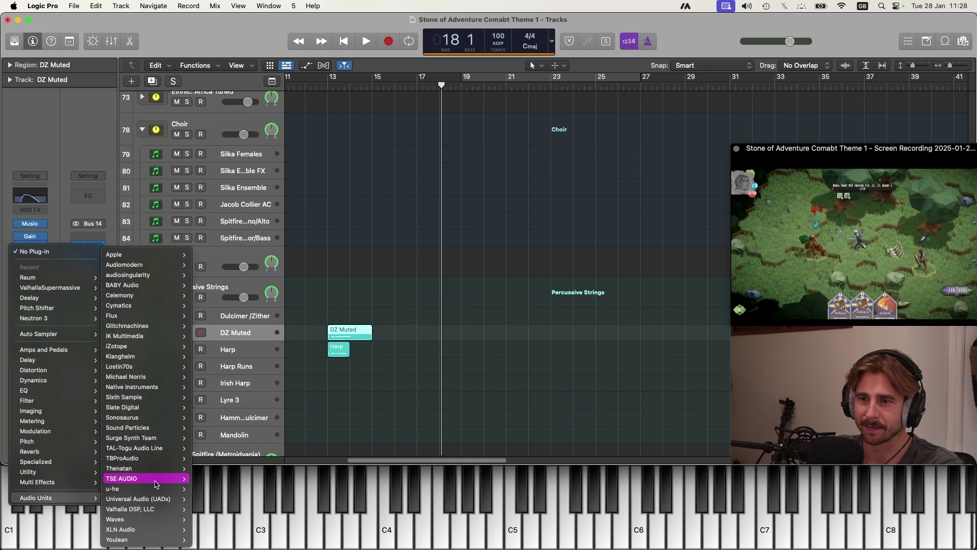
mouse_move(156, 513)
mouse_move(232, 509)
click(292, 510)
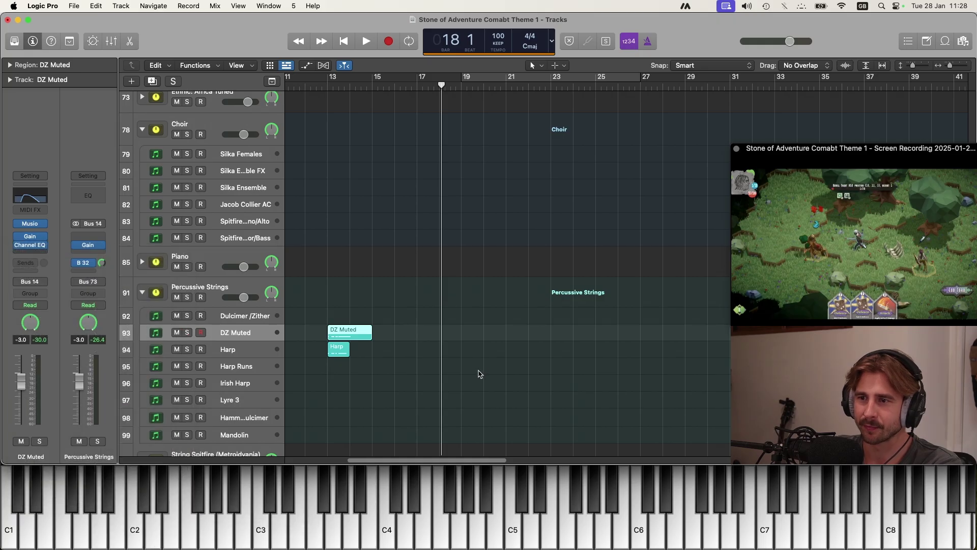
Load a preset from the B-Medium reverbs in the DZ Muted track's ValhallaSupermassive and close the plug-in
click(644, 365)
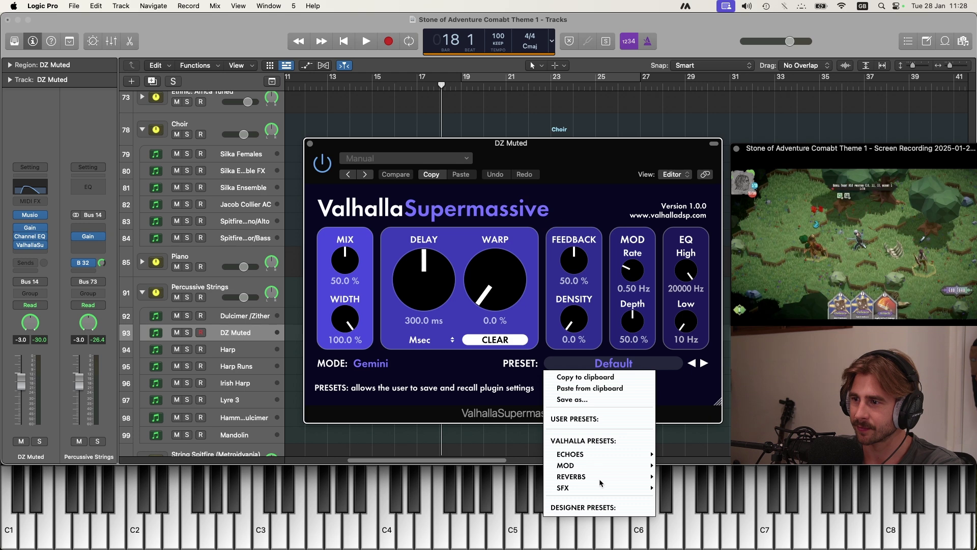
mouse_move(606, 478)
mouse_move(684, 453)
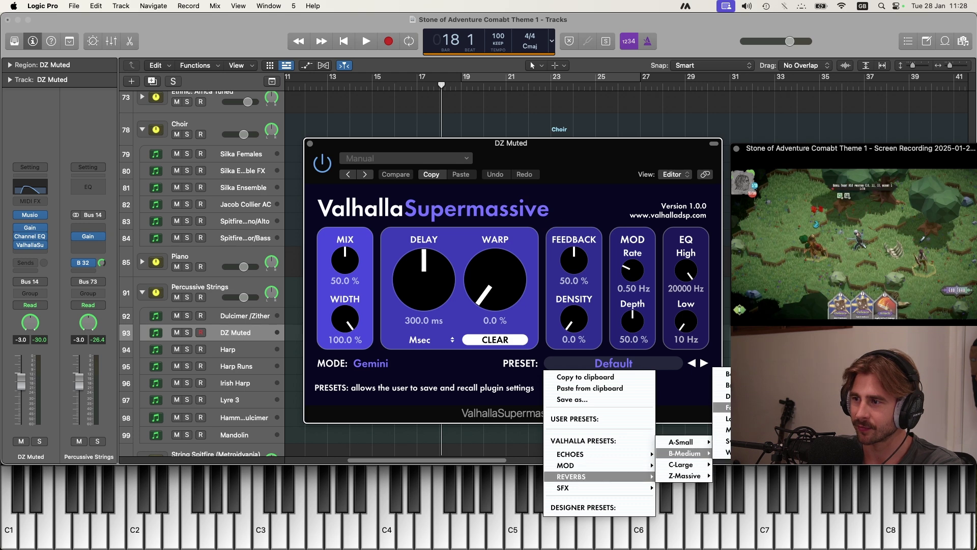
click(727, 407)
click(310, 143)
Play the DZ Muted and Harp regions from bar 13 and lower the DZ Muted fader to -8.2 dB
drag(441, 85, 330, 91)
key(space)
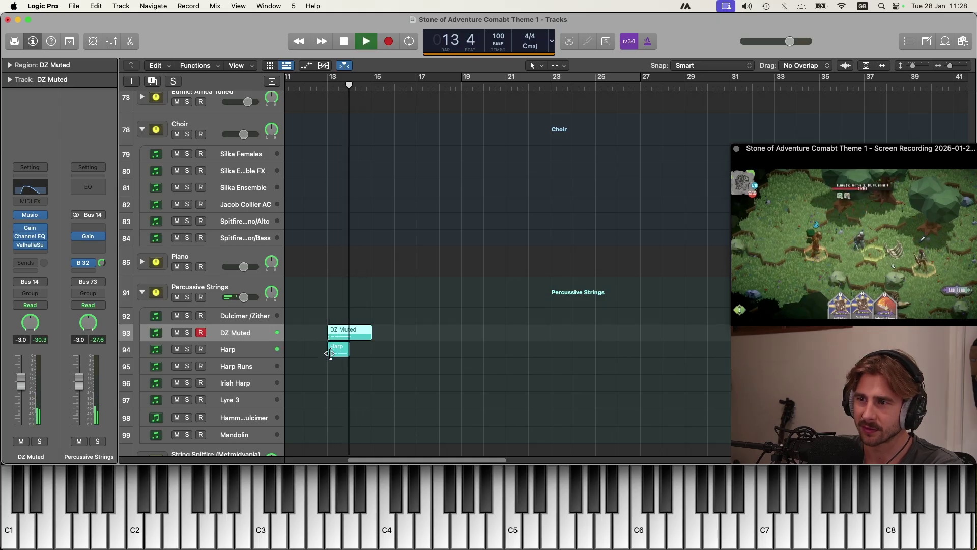
key(space)
key(super+Down)
key(super+Up)
key(space)
key(space)
key(super+Right)
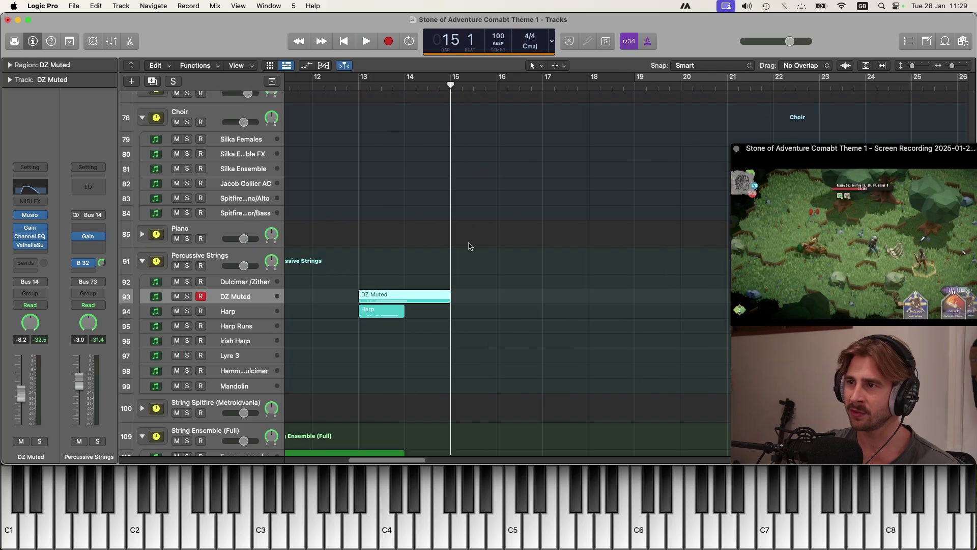
Delete the String Ensemble (Full) tracks from Violins 1 Leg through Basses Sh
scroll(466, 246, down, 10)
scroll(278, 388, down, 1)
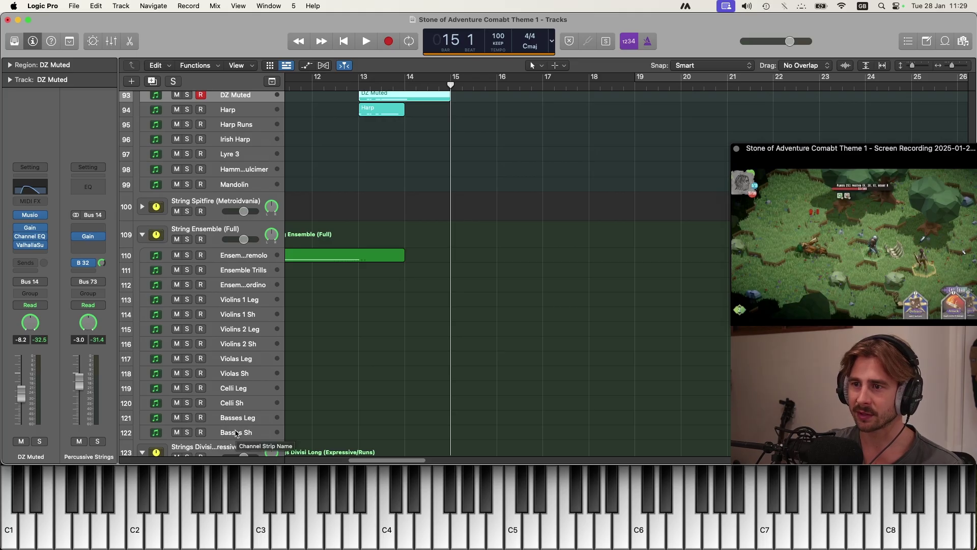
click(237, 433)
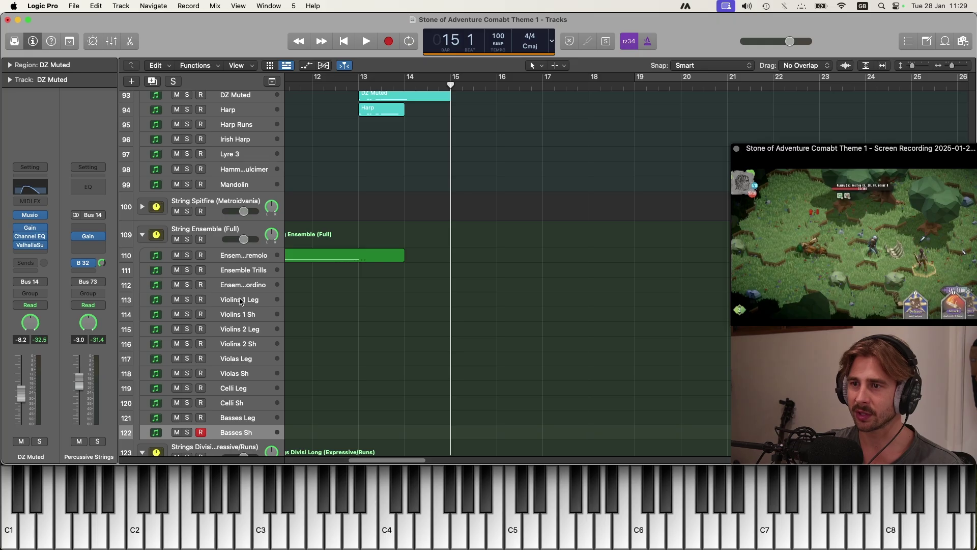
shift+click(241, 302)
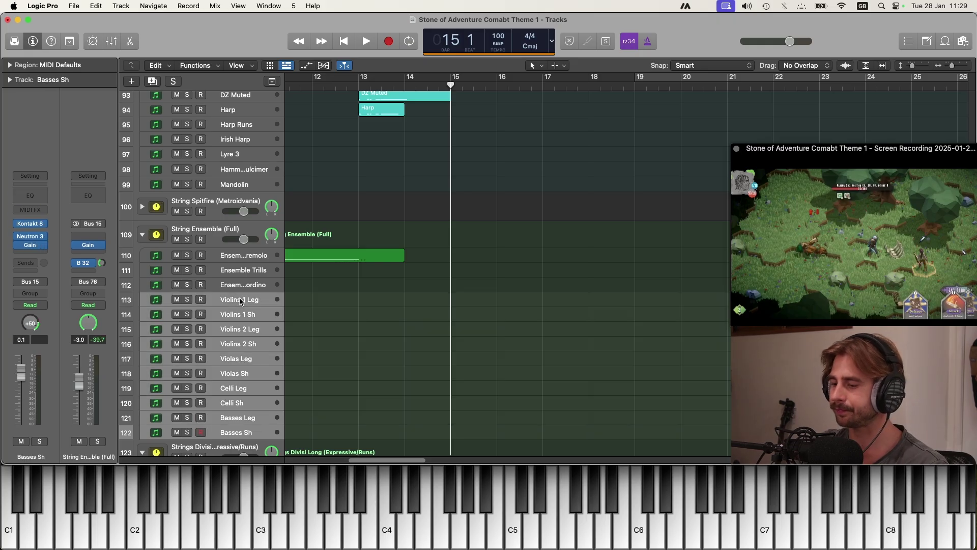
key(cmd+BackSpace)
Check the Flutes Sh/Ostinato Kontakt instrument and choose the Maj 2nd Trills articulation in the Pic Flute Sh/Trills track's Claire piccolo
scroll(139, 243, up, 15)
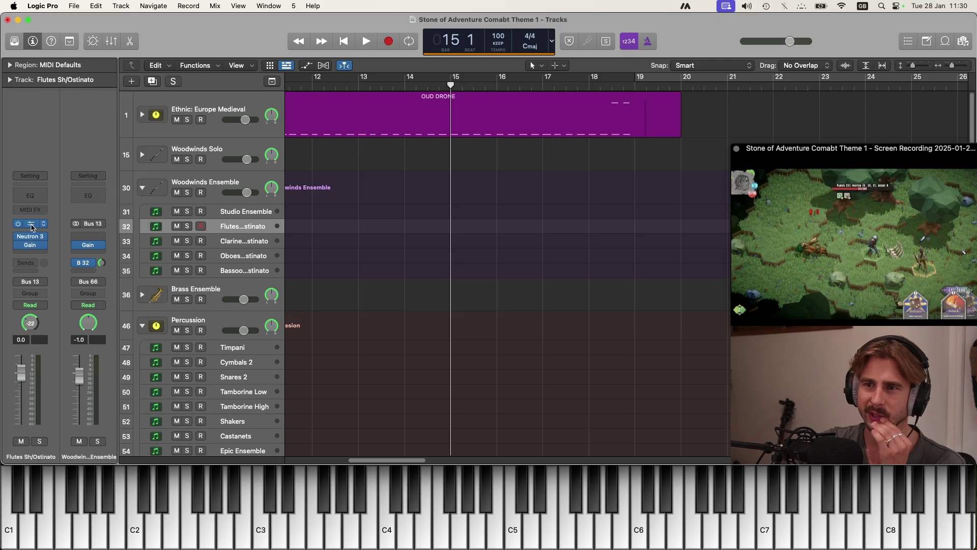
click(31, 225)
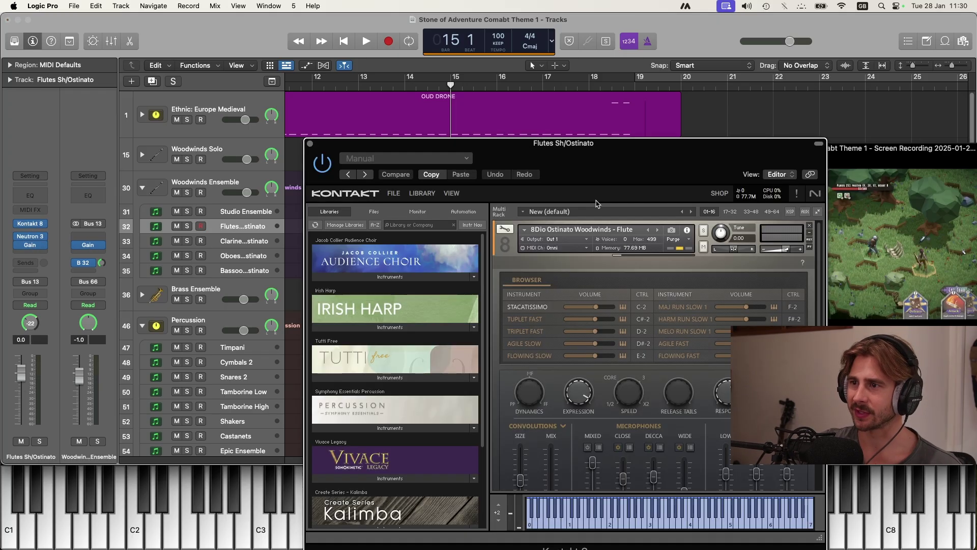
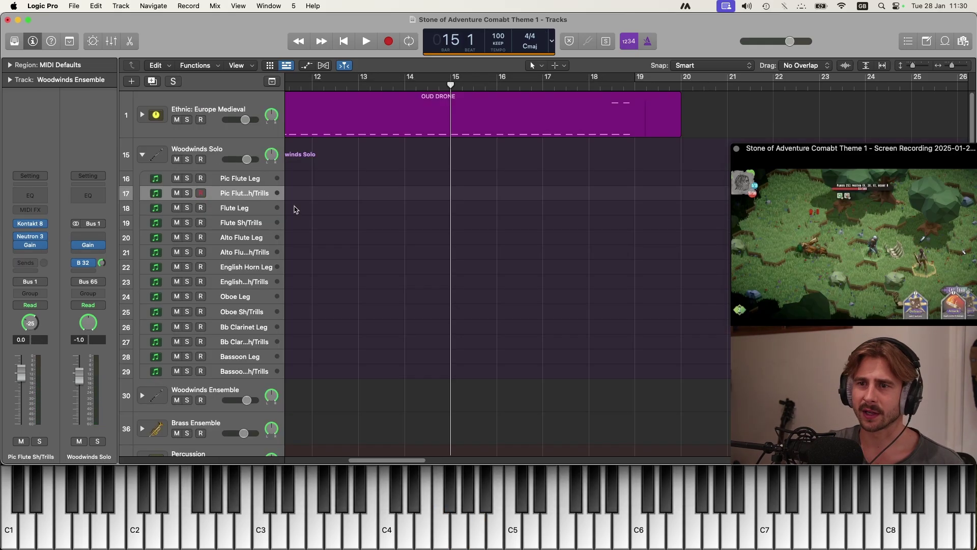
key(v)
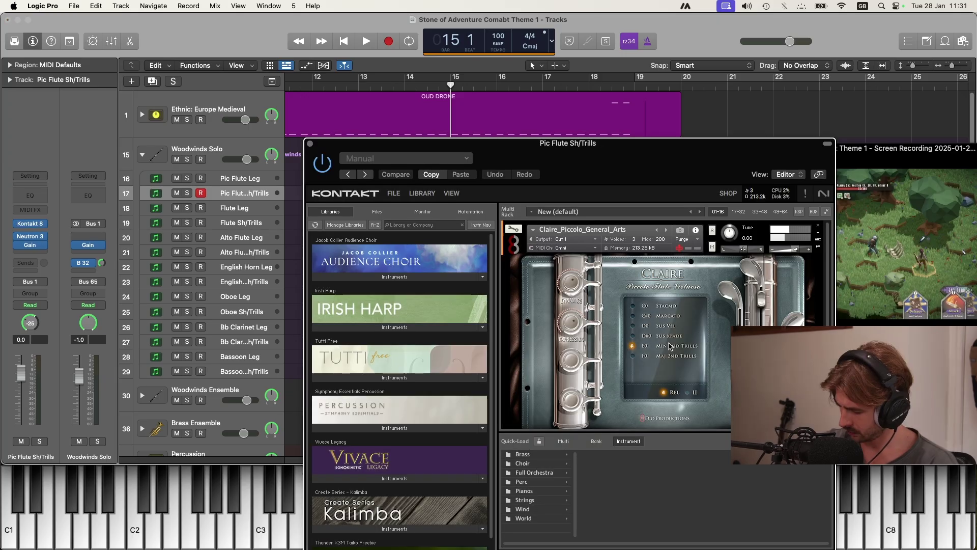
click(667, 356)
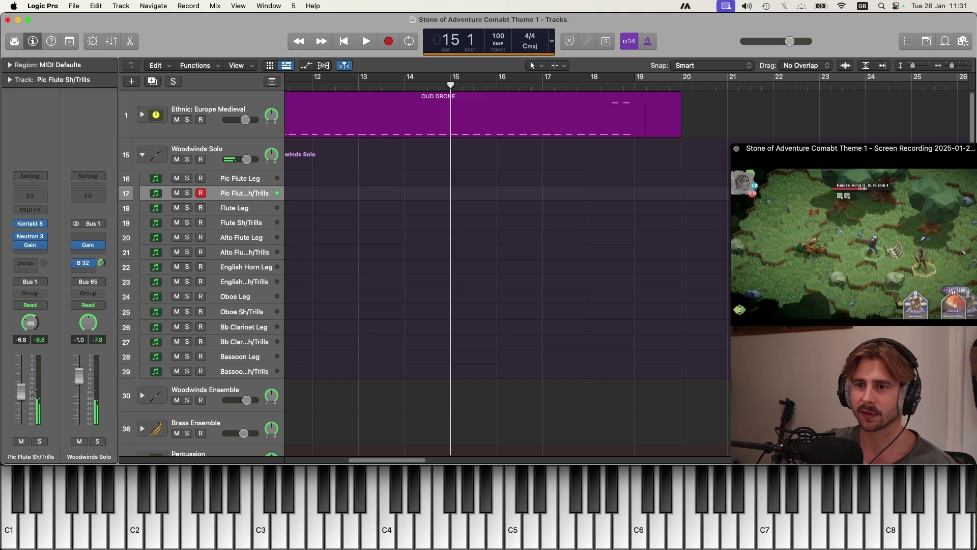
Lower the Pic Flute Sh/Trills fader to -16.6 dB and record a piccolo trill region on that track from bar 15 to 17
scroll(23, 406, down, 1)
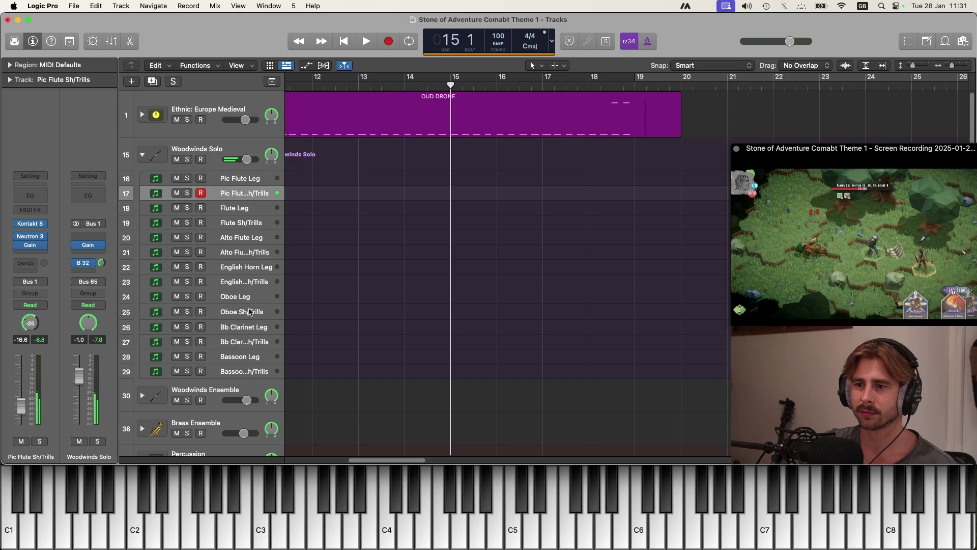
scroll(243, 300, down, 4)
click(243, 370)
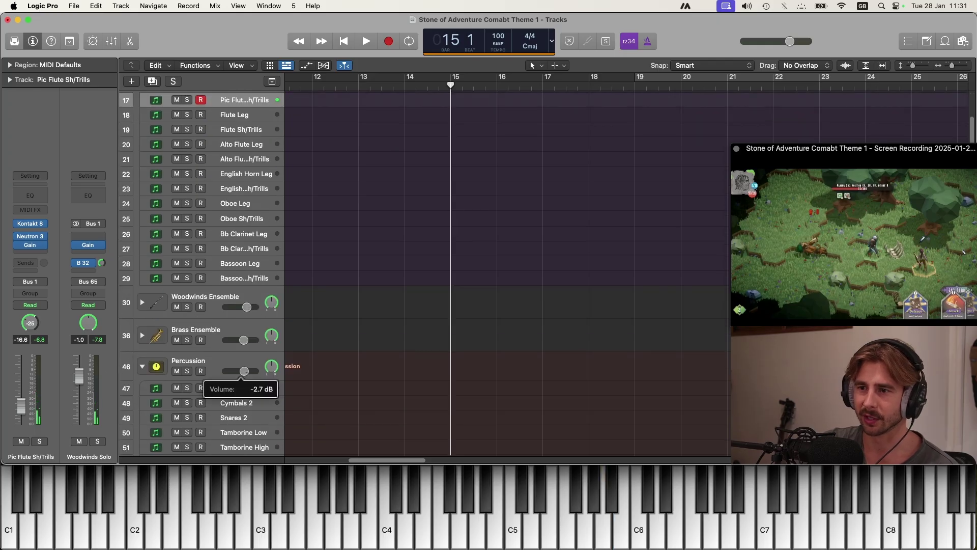
scroll(404, 174, up, 4)
key(space)
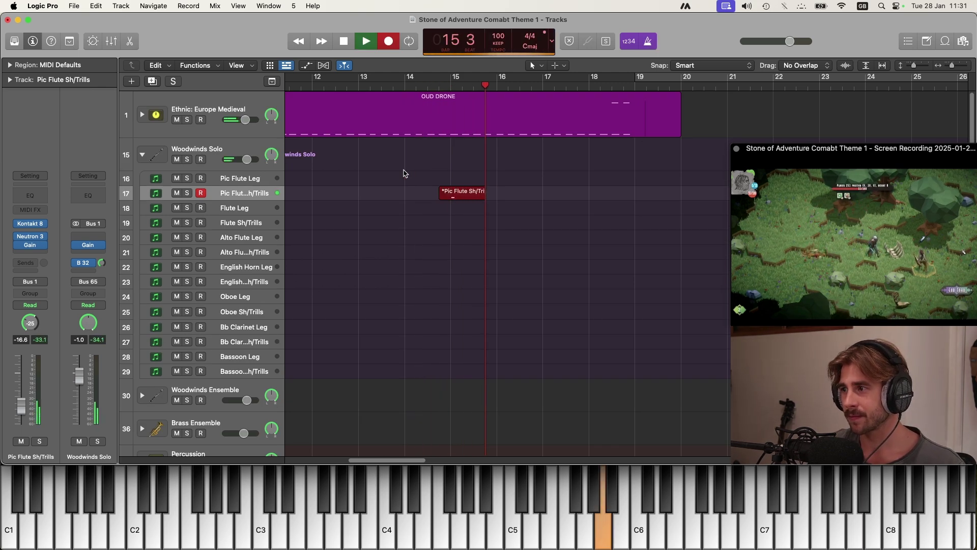
key(space)
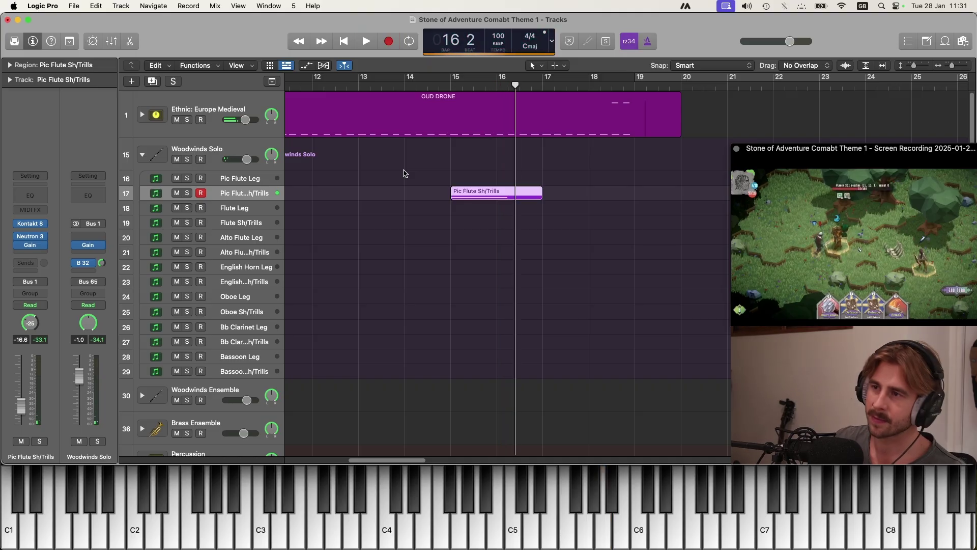
key(z)
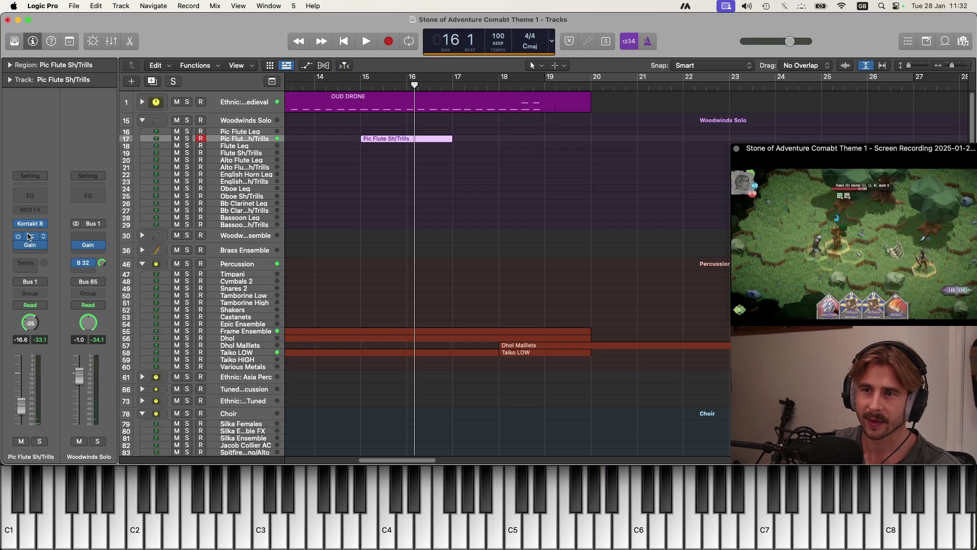
Adjust a level slider in the Pic Flute Sh/Trills track's Claire piccolo to -13.2 dB and close the plug-in
key(v)
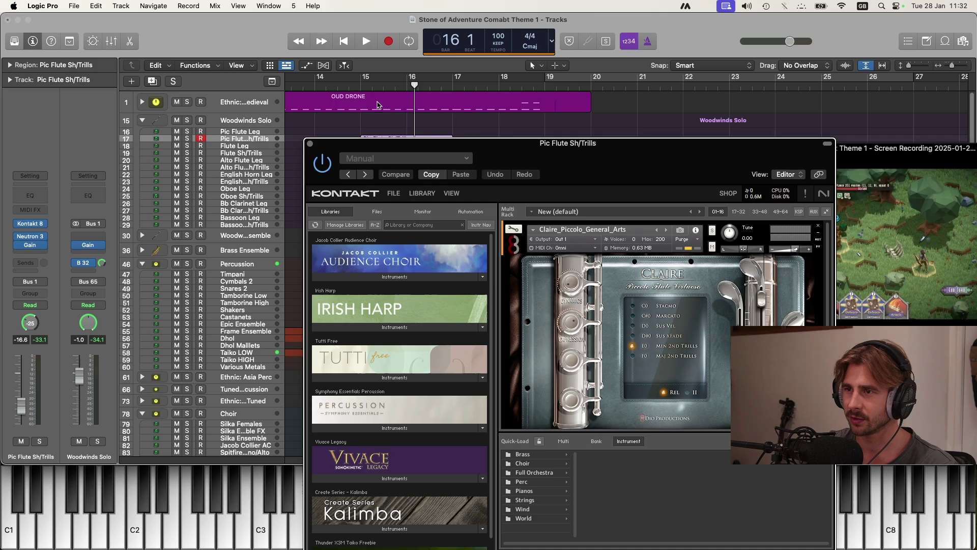
click(349, 90)
click(739, 186)
drag(674, 288, 679, 262)
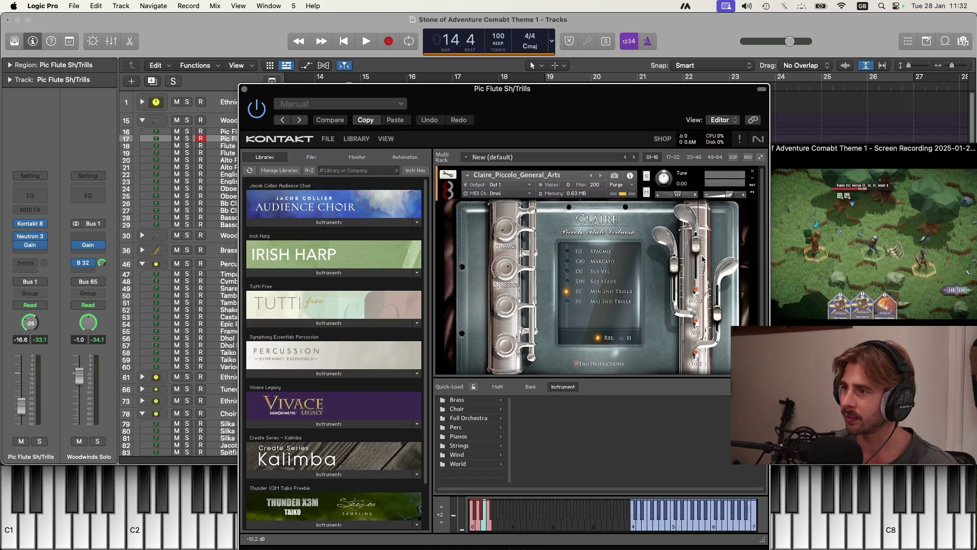
click(244, 90)
Play the piccolo trill from just before bar 15 and lower the Pic Flute Sh/Trills fader to -23.0 dB
key(space)
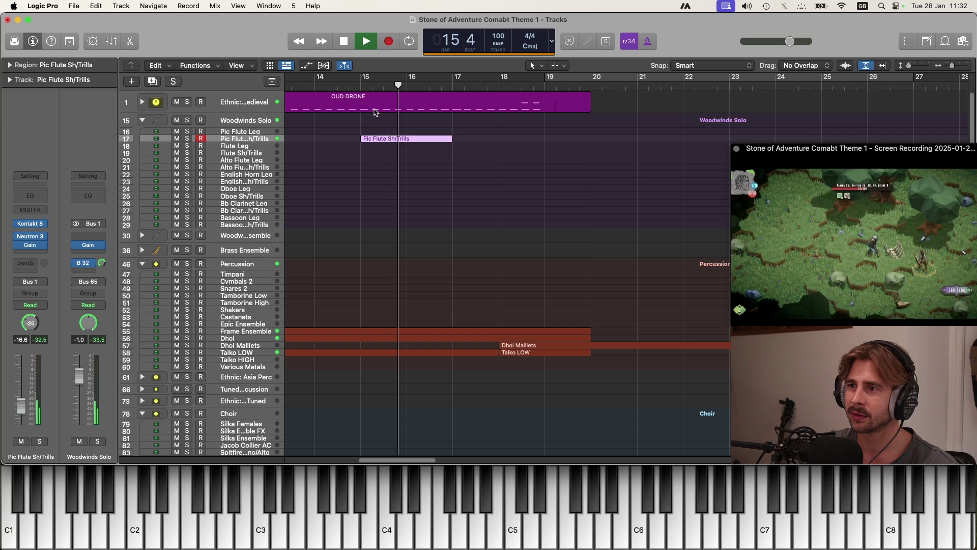
key(space)
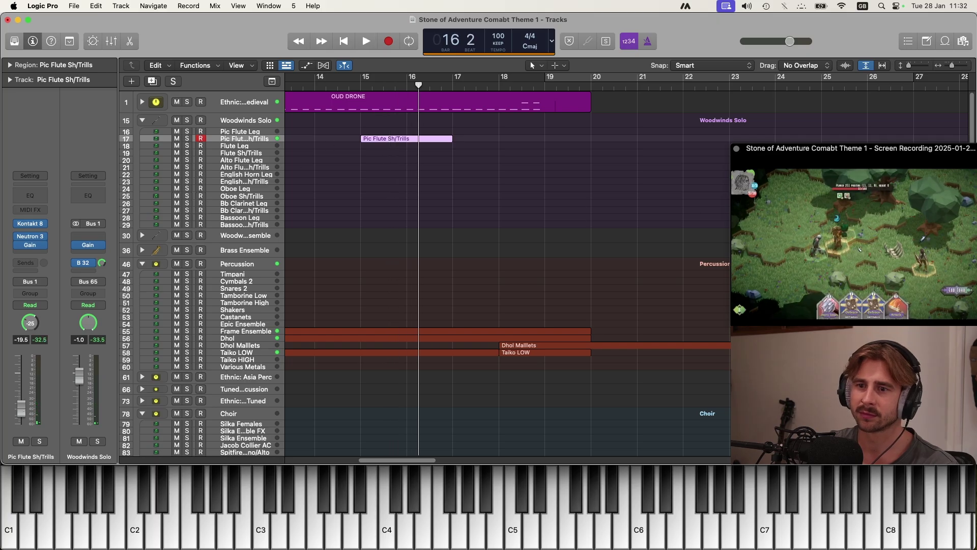
click(350, 87)
scroll(265, 209, down, 1)
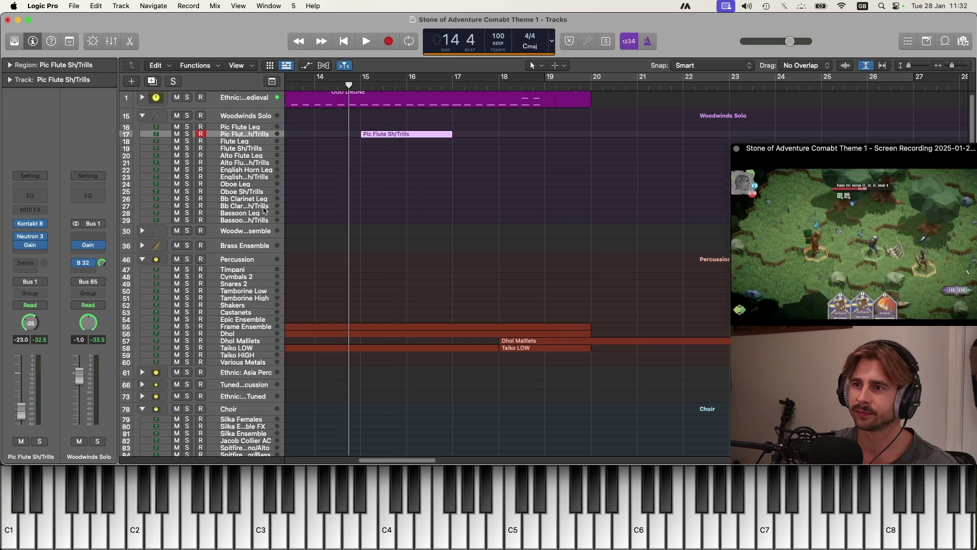
Set the Bassoon Leg track's volume to -13.2 dB and record a bassoon part on it ending at bar 17
click(242, 216)
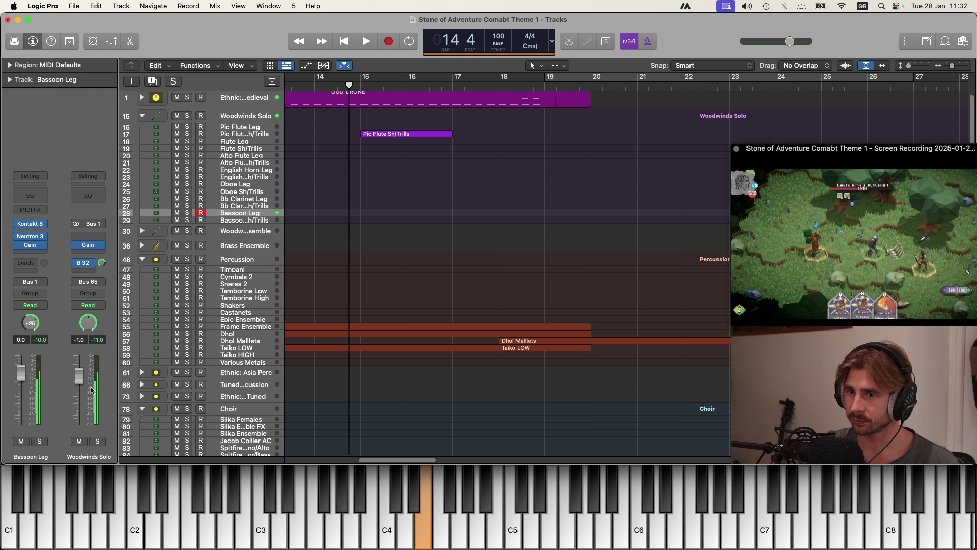
drag(22, 380, 21, 399)
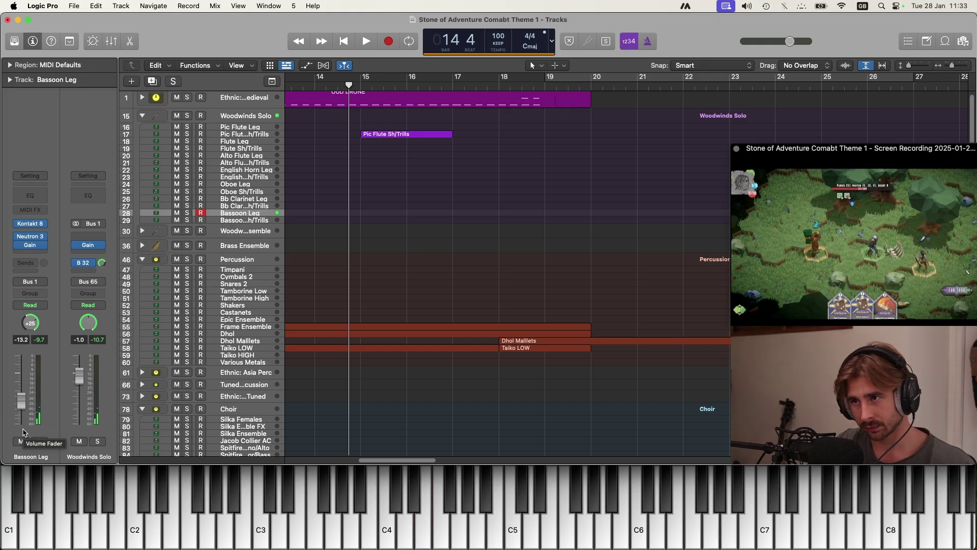
key(space)
key(r)
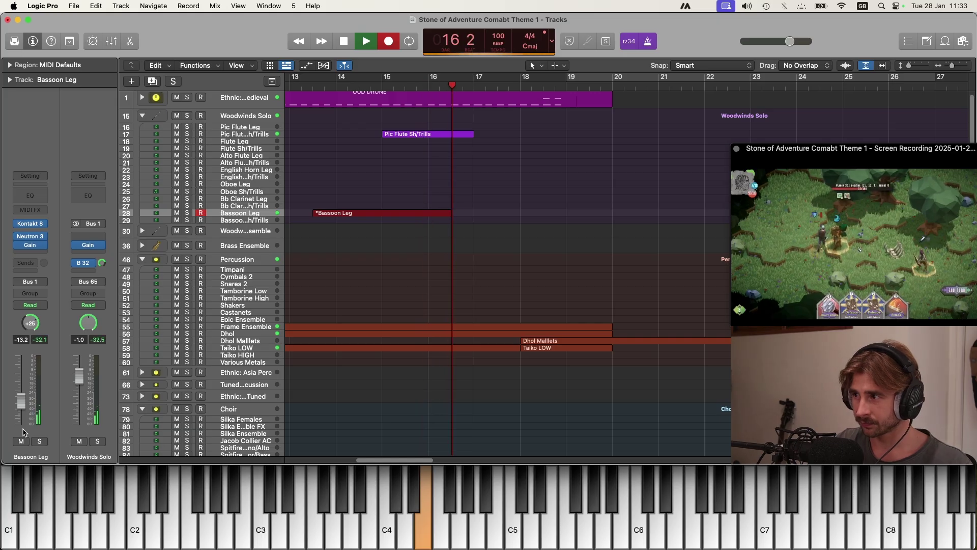
key(space)
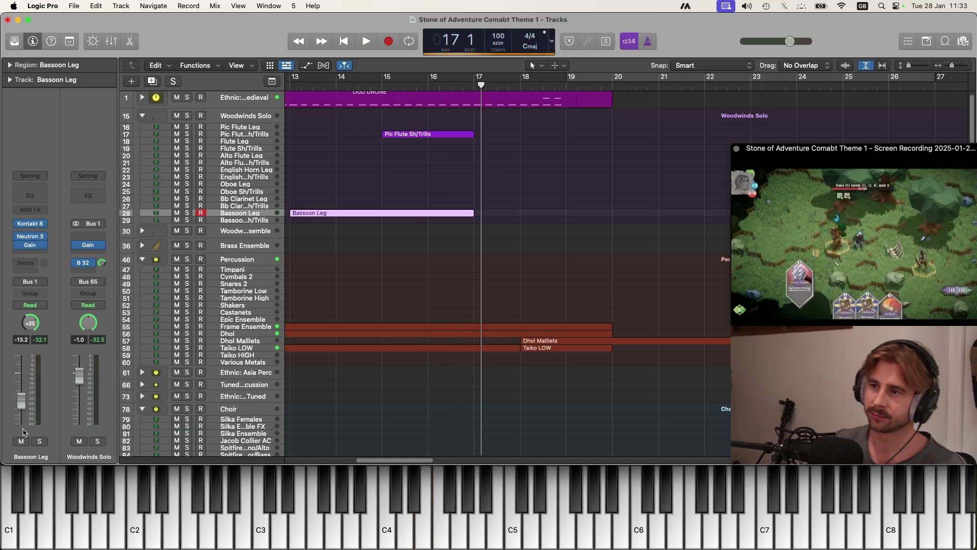
Play back the arrangement from about bar 14 to hear the recorded bassoon part
click(362, 87)
key(space)
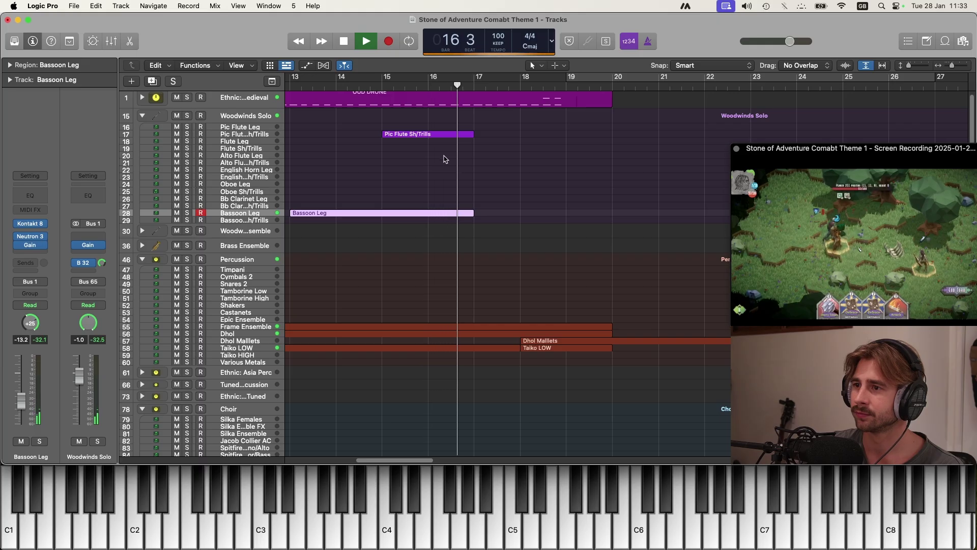
key(space)
Delete the Pic Flute Sh/Trills region that starts at bar 15
click(417, 135)
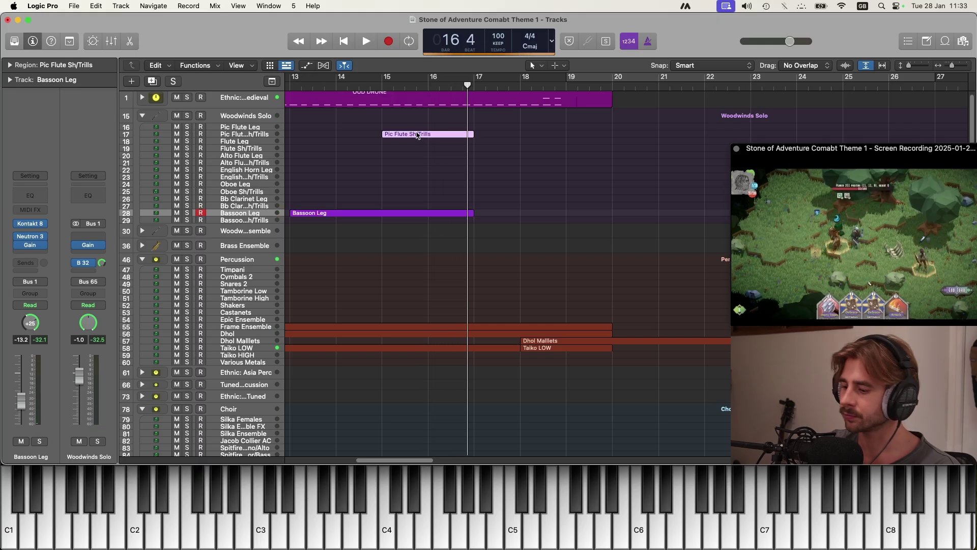
double_click(418, 134)
click(244, 89)
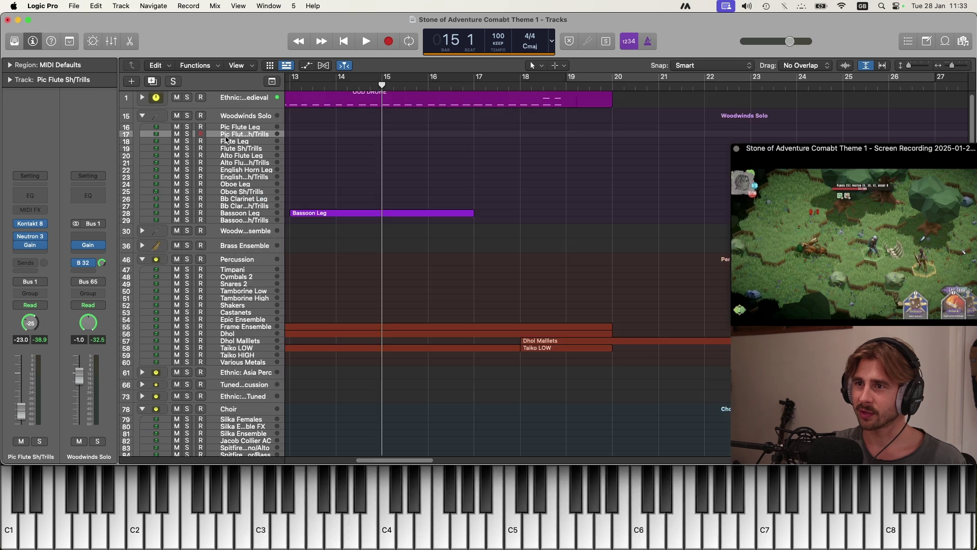
Set the Pic Flute Leg track's volume to -10.2 dB and record a piccolo flute part ending at bar 17
click(227, 128)
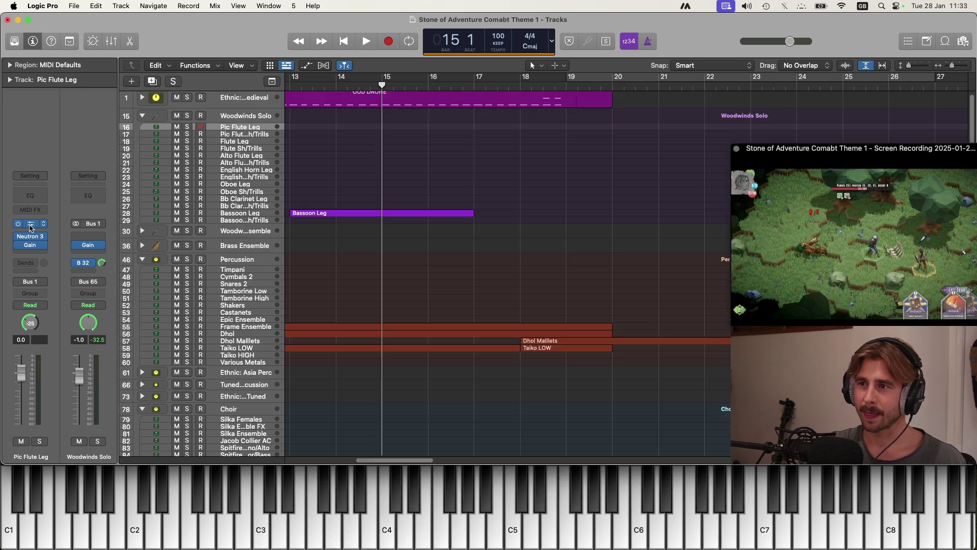
click(31, 226)
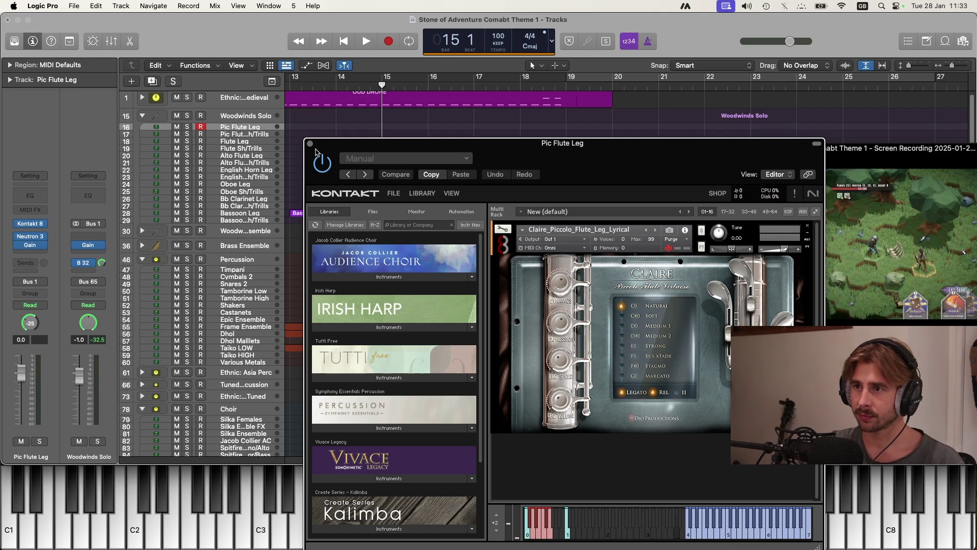
click(309, 143)
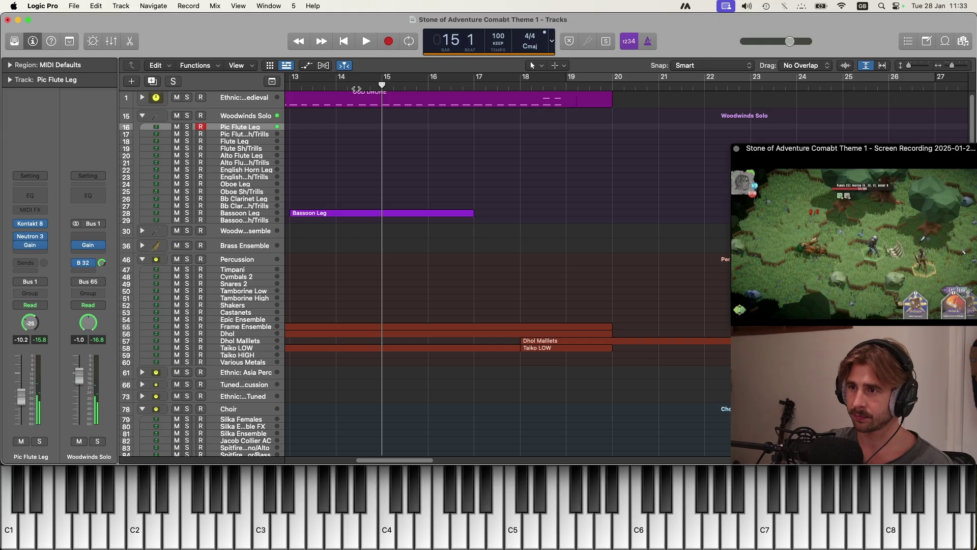
scroll(467, 194, up, 6)
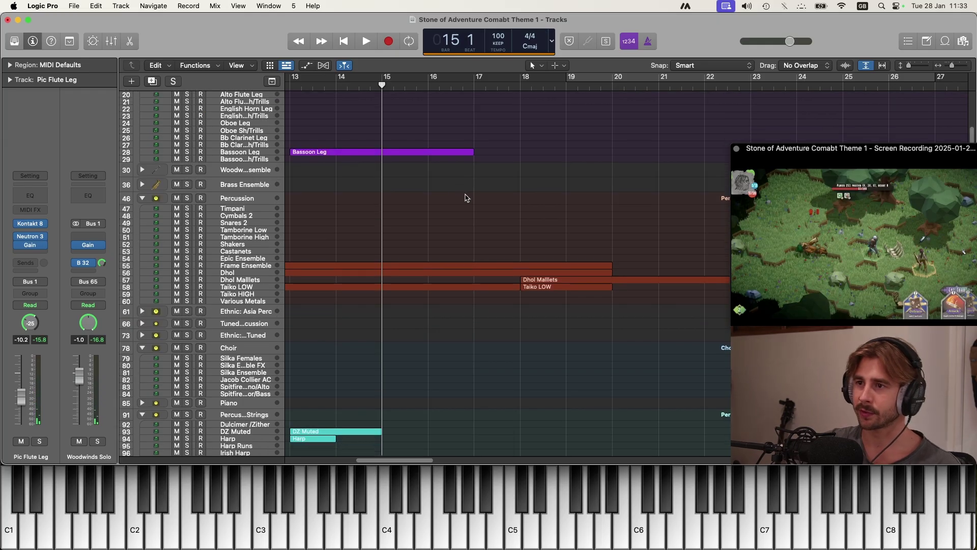
click(388, 42)
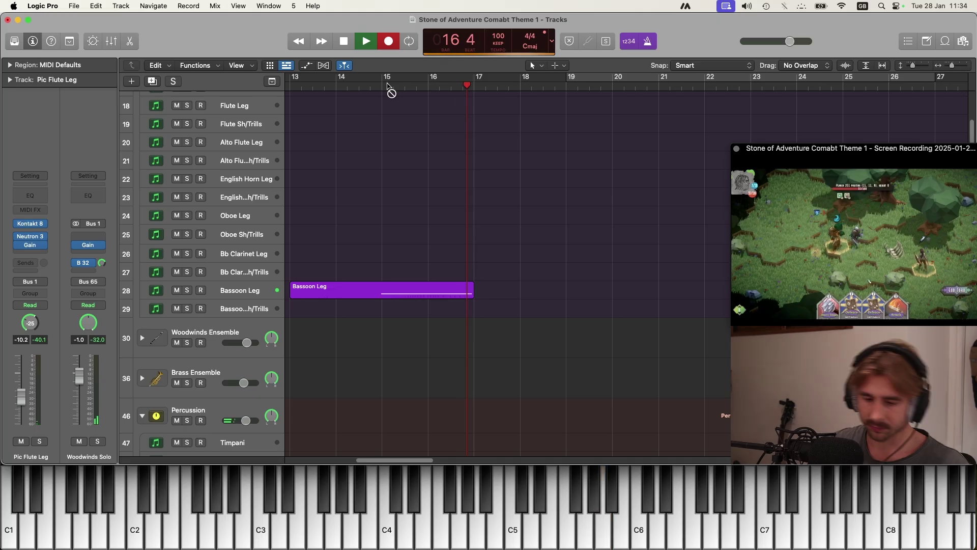
key(space)
Check the Pic Flute Leg track's Kontakt instrument and play back the piccolo and bassoon parts from bar 14
scroll(428, 256, up, 5)
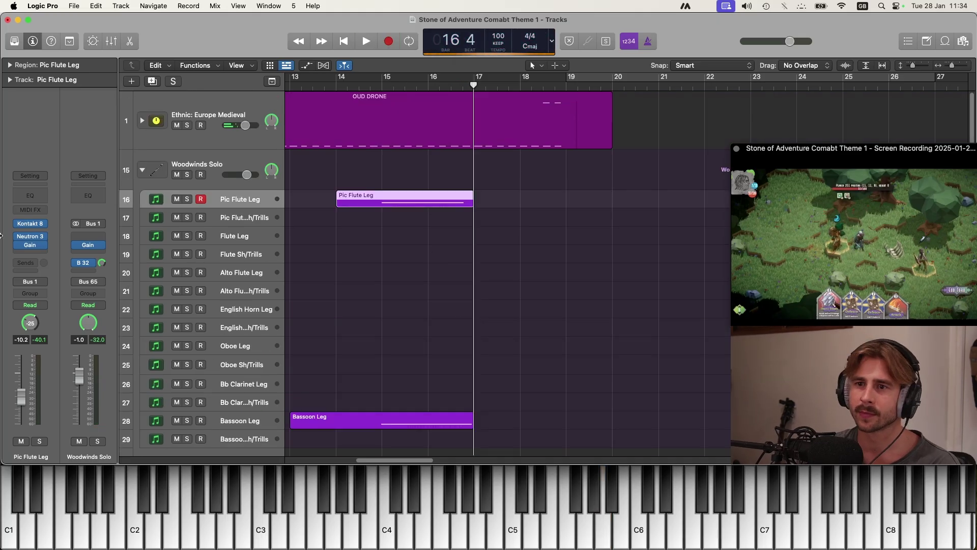
click(32, 226)
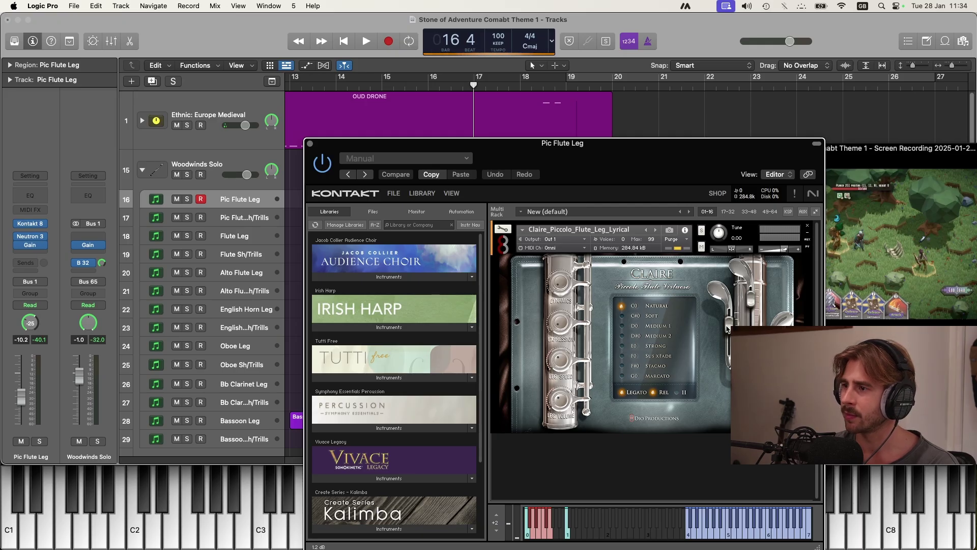
click(310, 144)
click(368, 82)
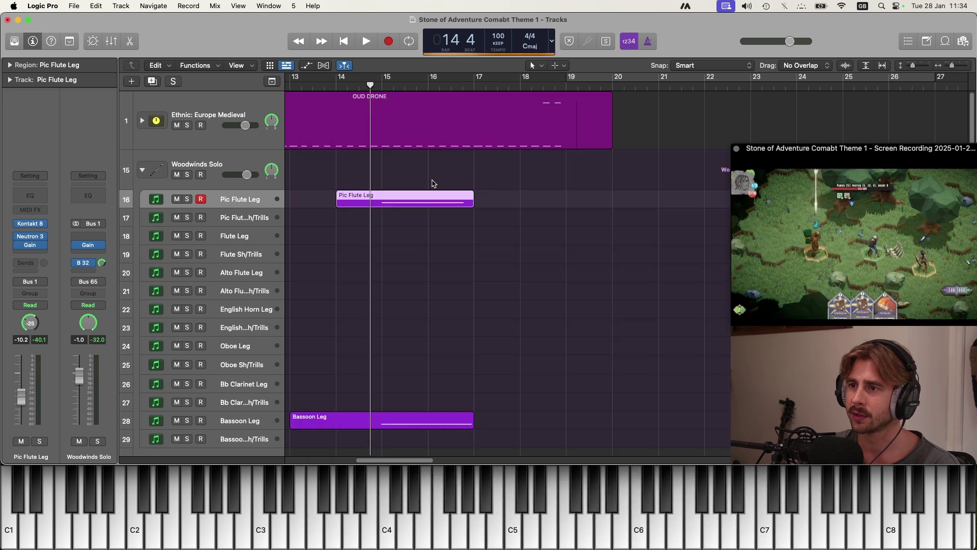
key(space)
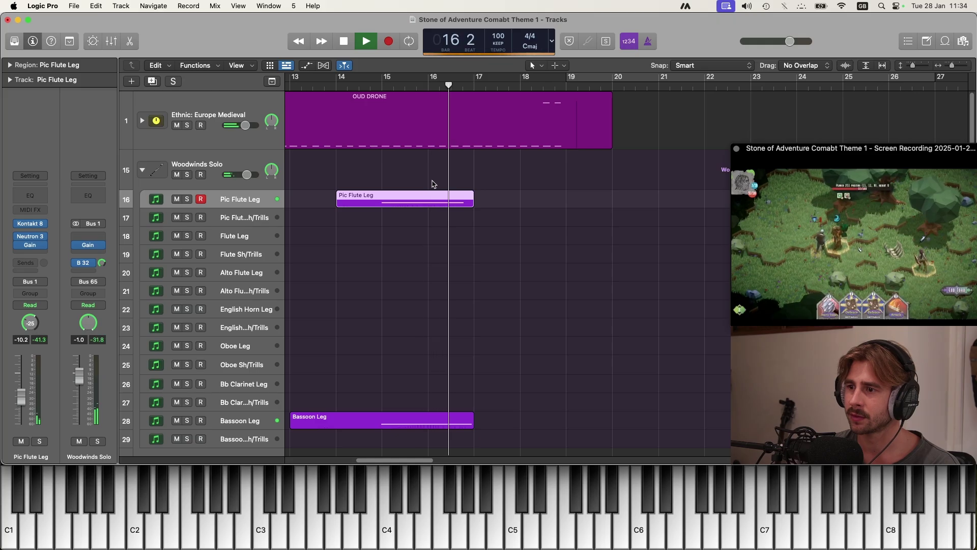
key(space)
Delete the empty Bassoon Sh/Trills track from the Woodwinds Solo group
scroll(305, 356, down, 4)
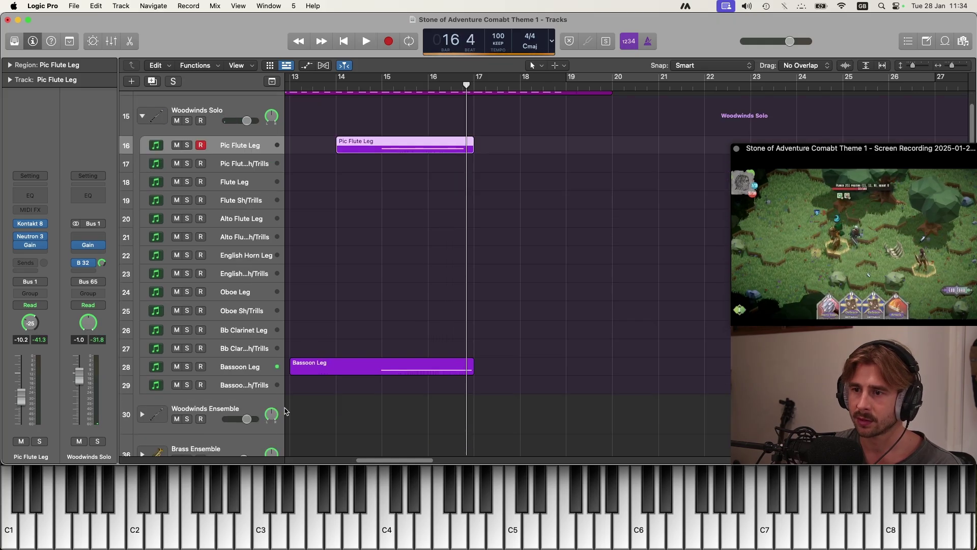
click(244, 390)
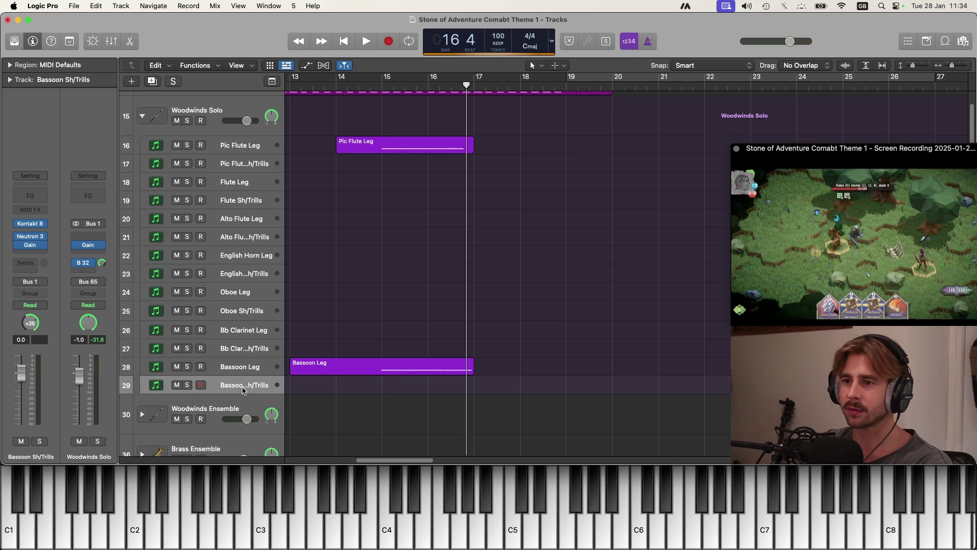
key(super+BackSpace)
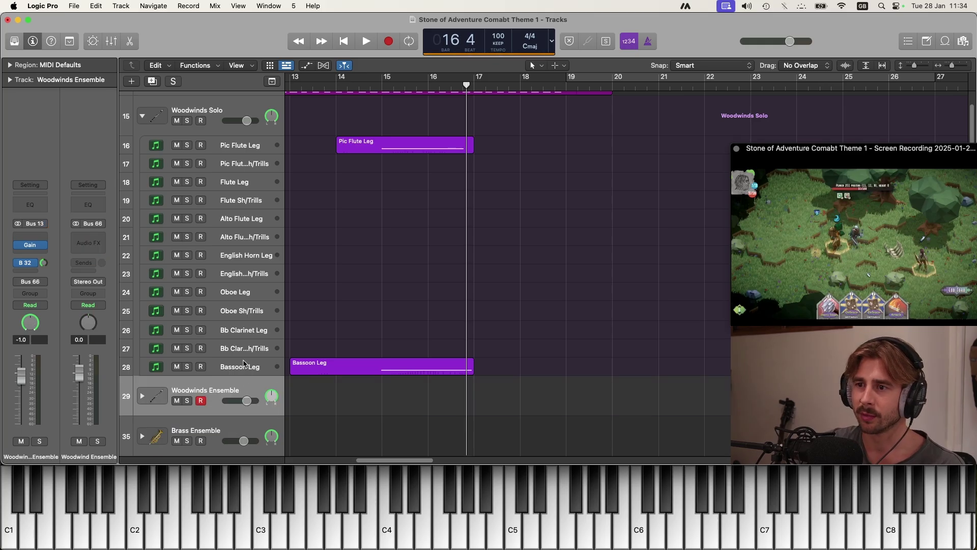
Record an English horn part on the English Horn Leg track, from bar 13 up to bar 17
click(244, 258)
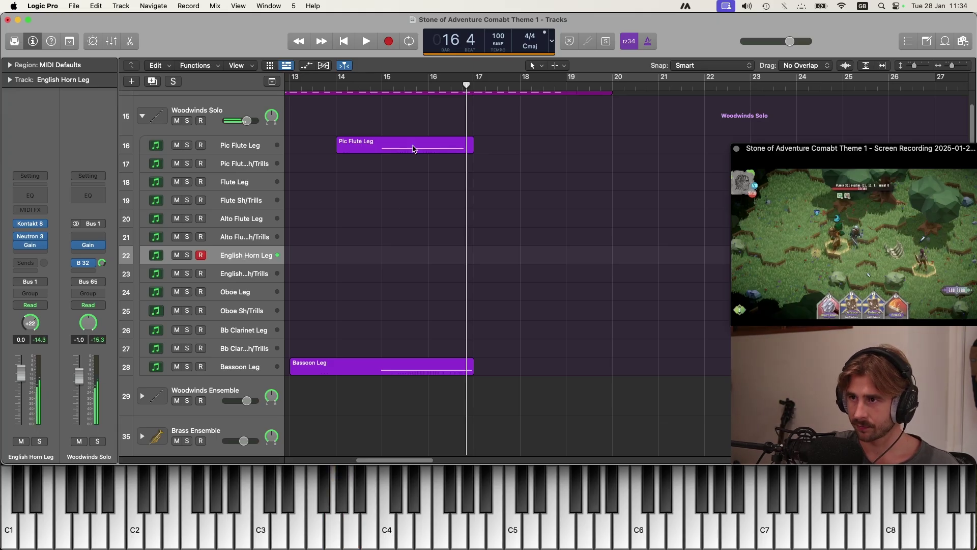
click(382, 87)
click(378, 87)
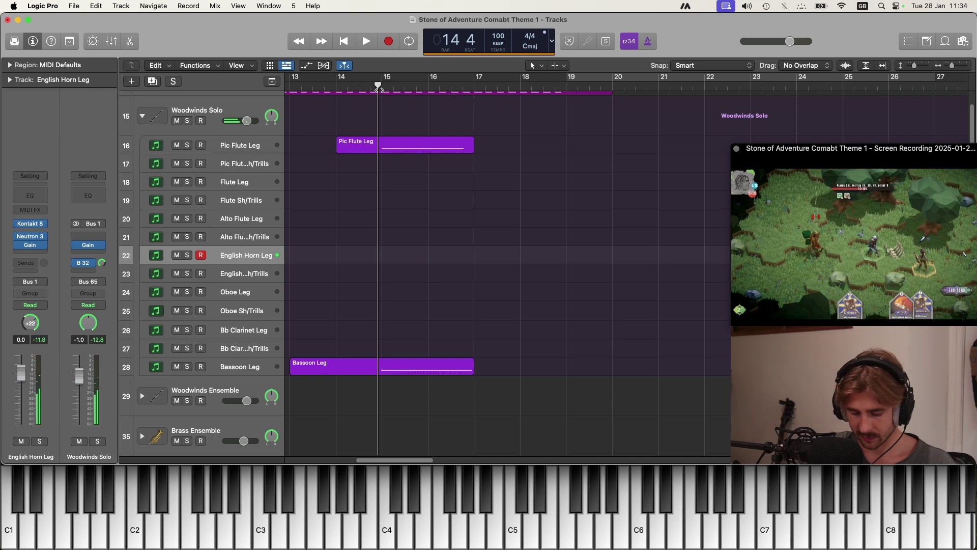
drag(379, 86, 375, 85)
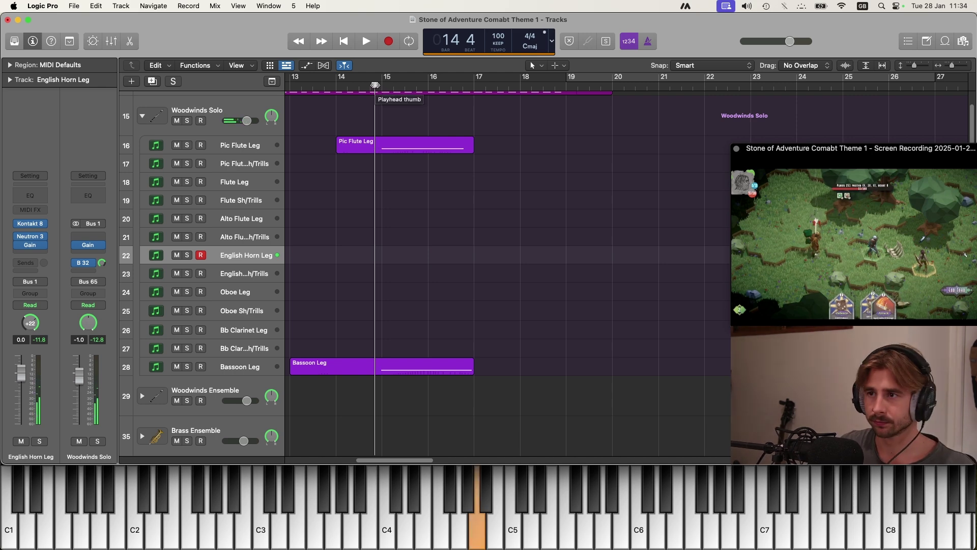
key(v)
click(310, 145)
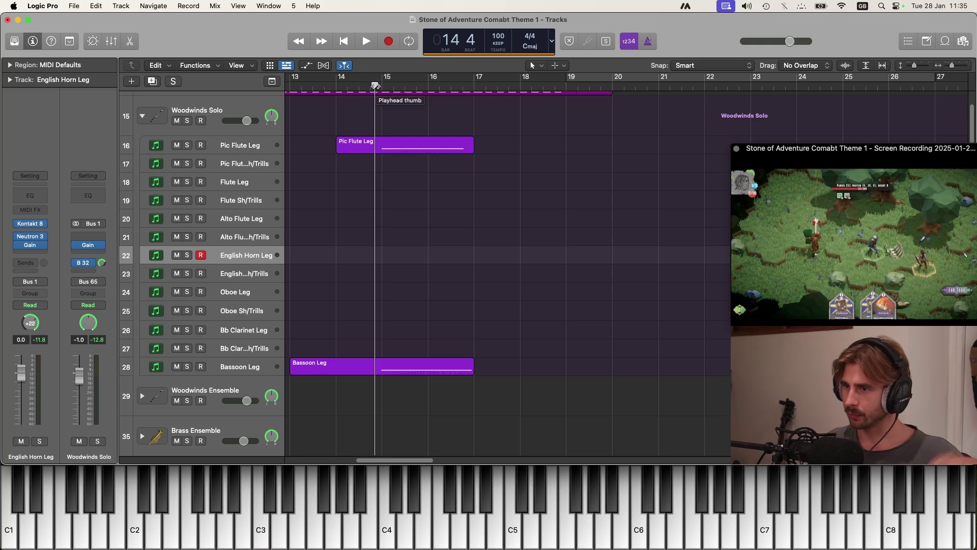
key(Return)
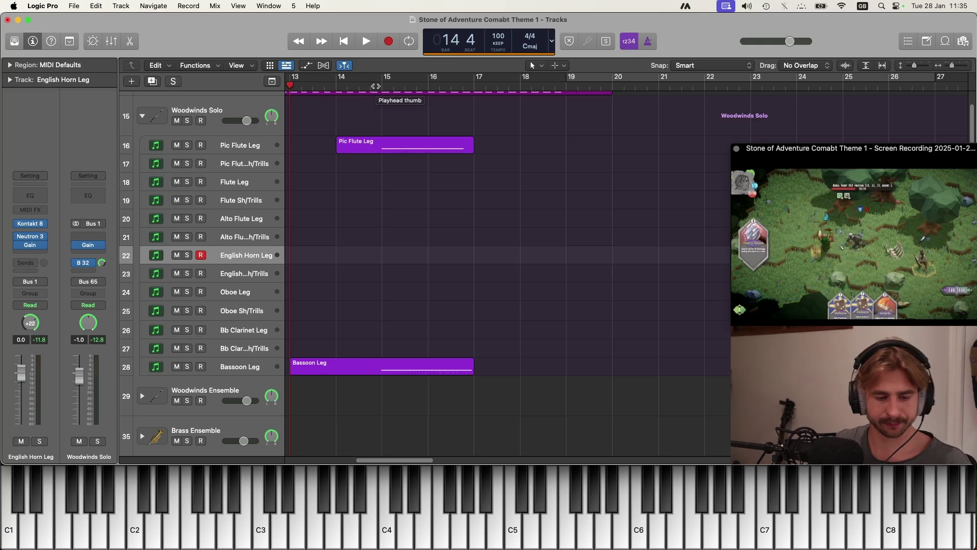
key(r)
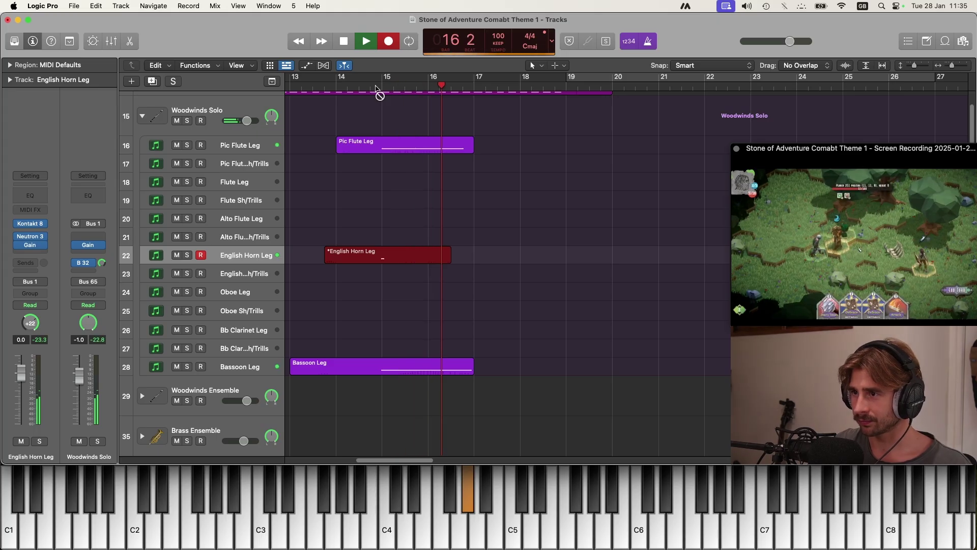
key(space)
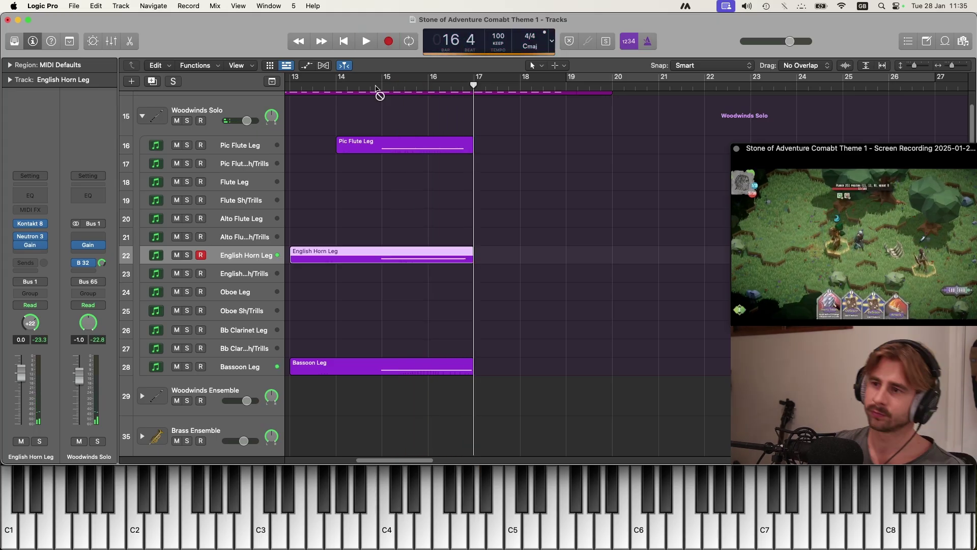
Select the Pic Flute Leg region and lower its track's volume to -14.2 dB
click(371, 84)
click(386, 145)
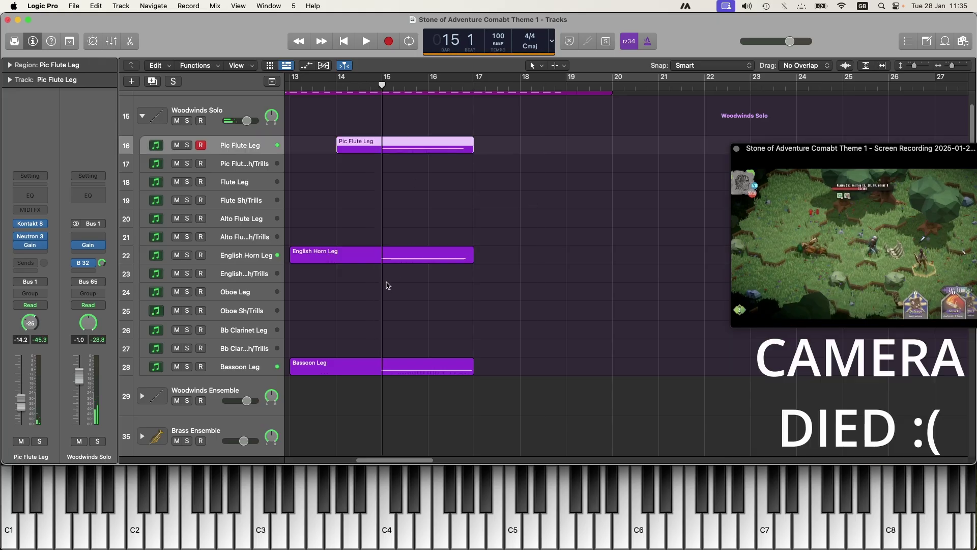
Rename the Various Metals track in the Percussion group as Woodblocks
scroll(387, 286, down, 8)
click(866, 65)
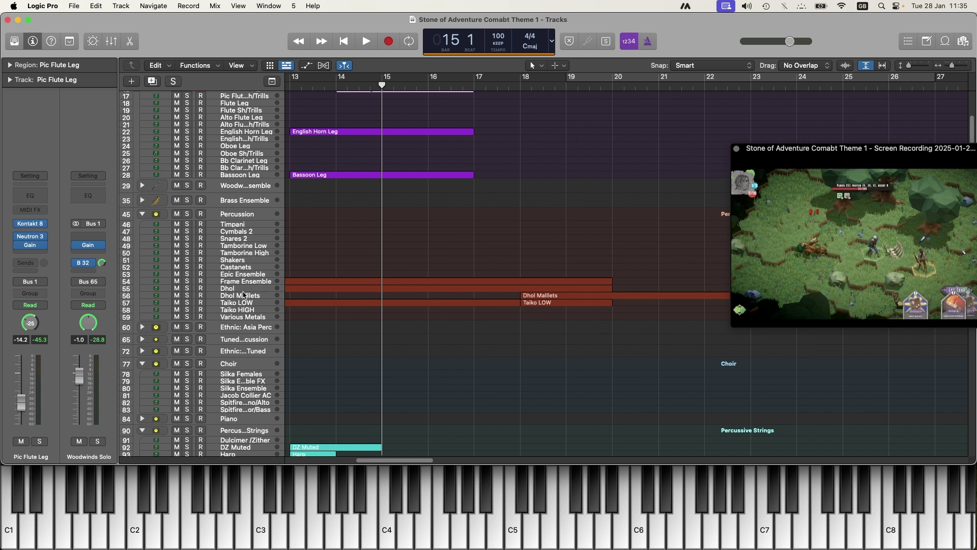
double_click(251, 316)
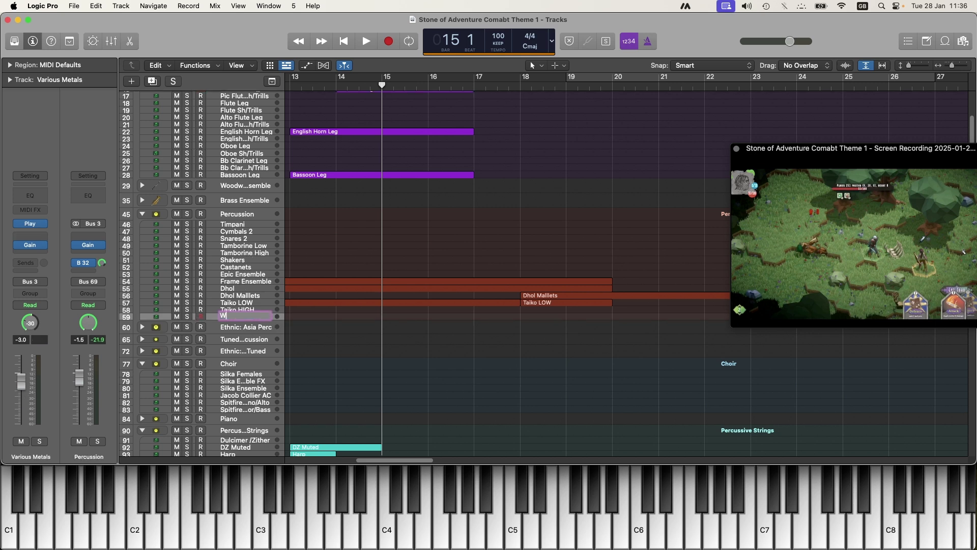
text(Woodblocks)
key(Return)
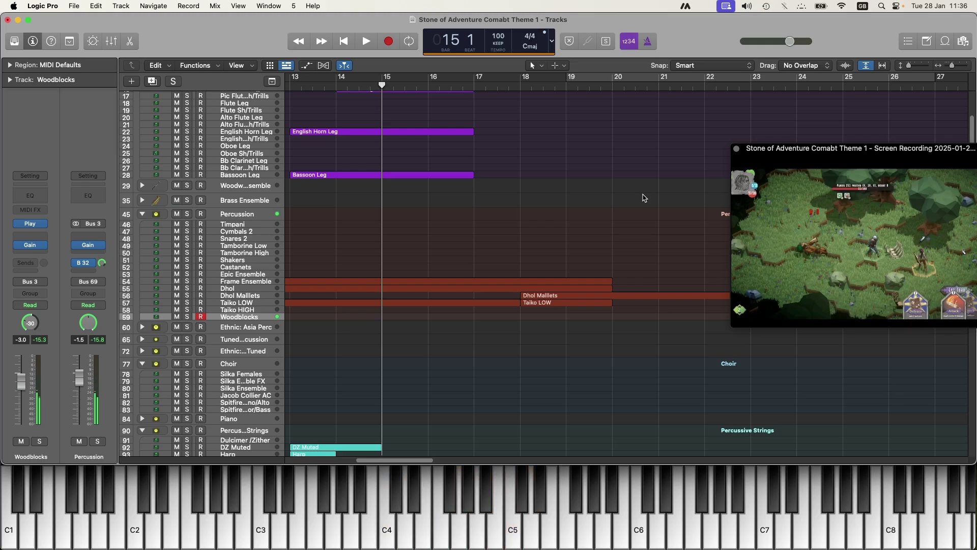
Record a take on the Woodblocks track, stopping at bar 19
key(r)
scroll(481, 183, up, 3)
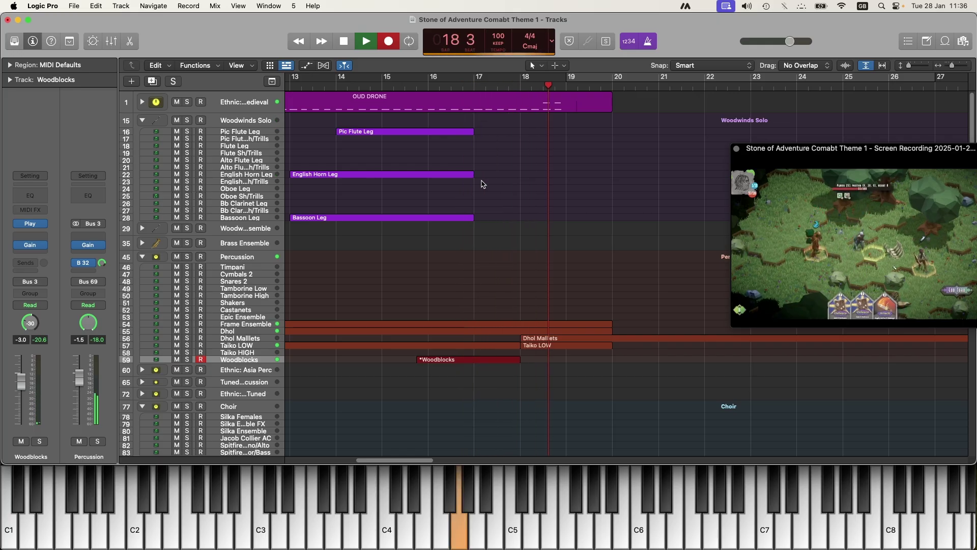
key(space)
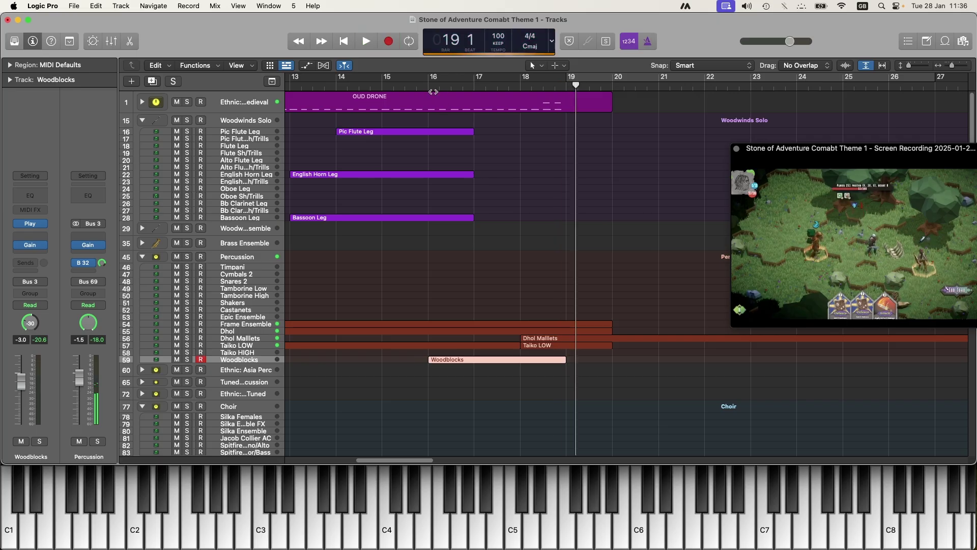
Delete the recorded Woodblocks region and place the playhead at bar 17
key(super+Left)
drag(331, 89, 442, 87)
key(Delete)
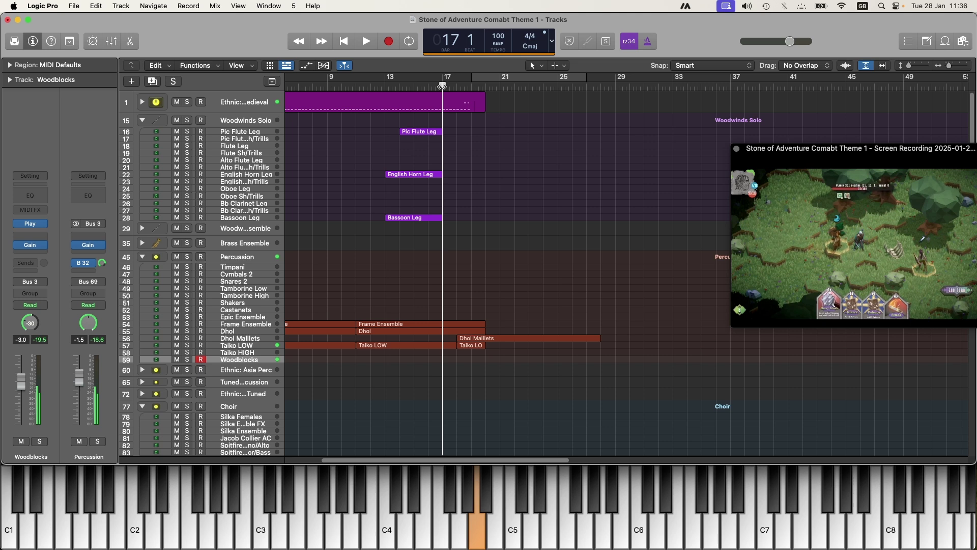
Insert the Deelay plug-in in stereo on the Woodblocks track
click(32, 237)
mouse_move(49, 297)
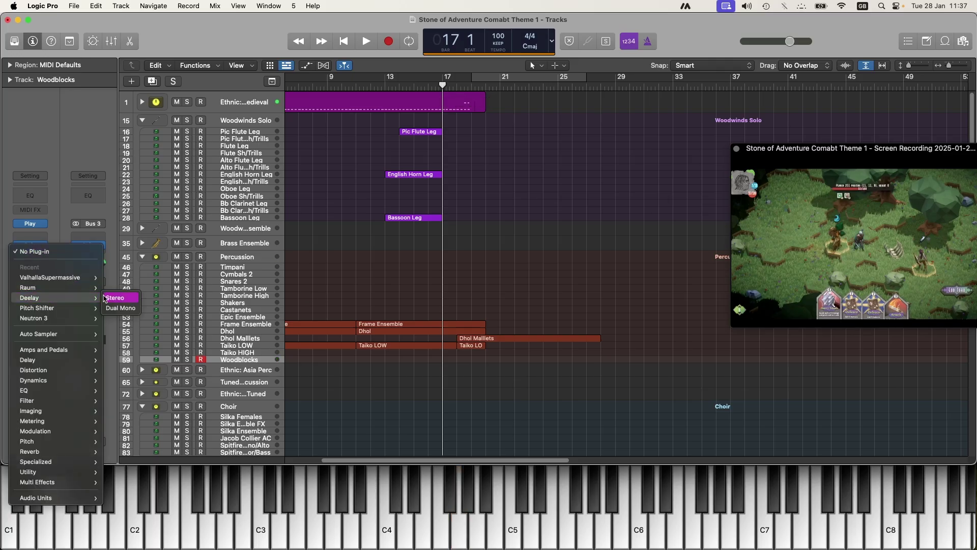
click(107, 299)
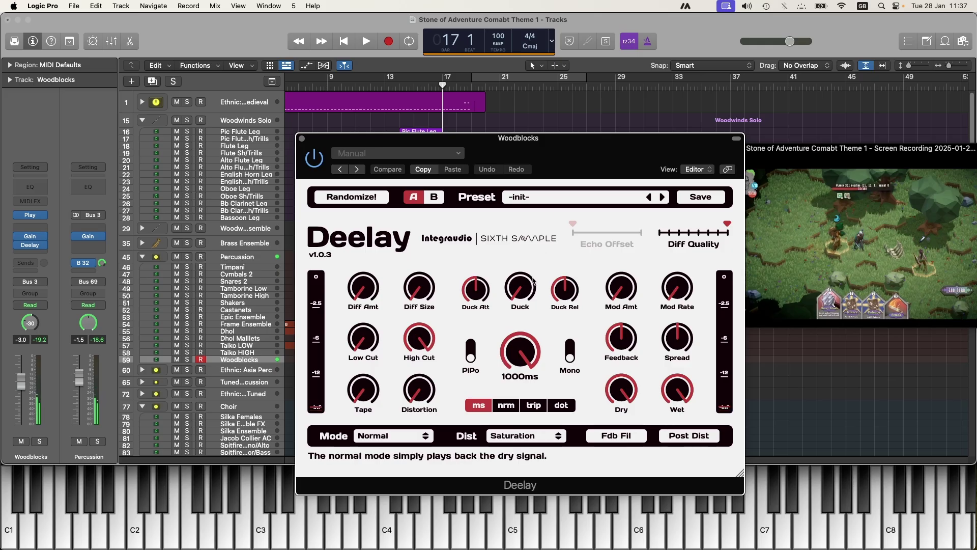
Set Deelay on the Woodblocks track to a synced 1/2 triplet delay time and close the plug-in
click(507, 403)
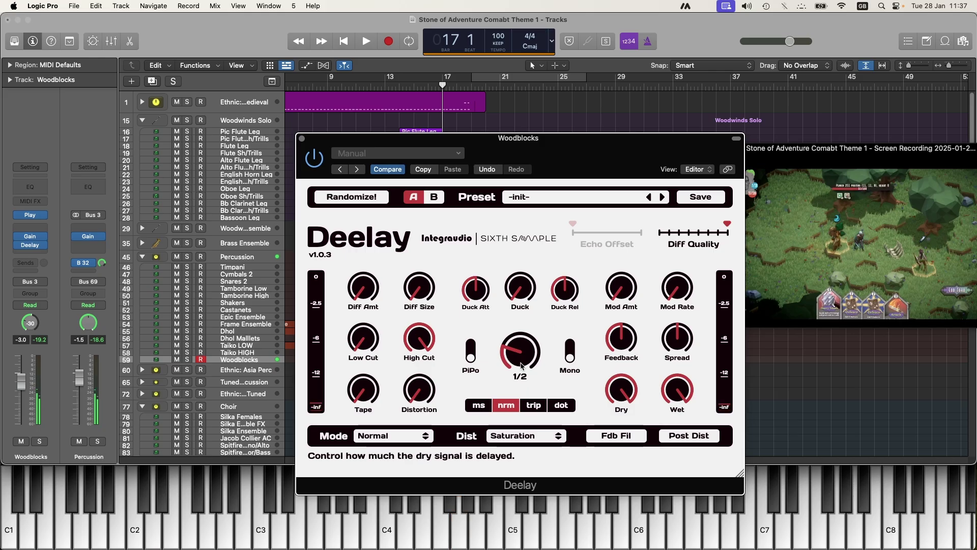
click(534, 405)
drag(525, 342, 526, 325)
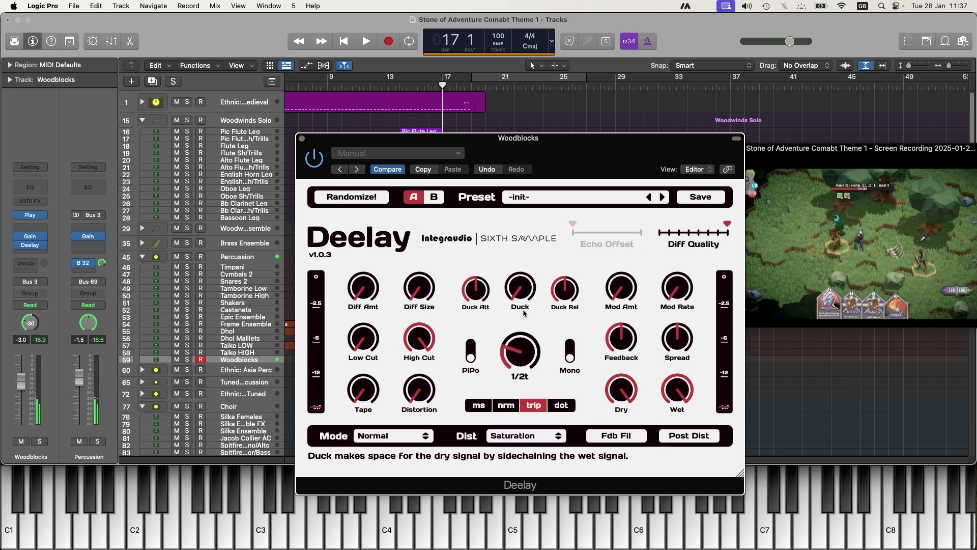
click(303, 139)
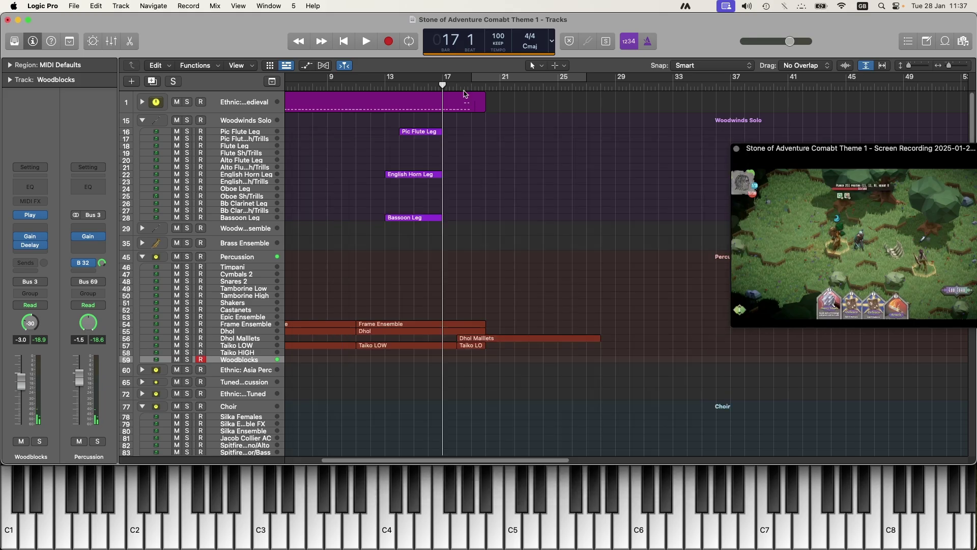
Record a new take on the Woodblocks track around bar 17, stopping at bar 18
key(space)
click(465, 94)
key(space)
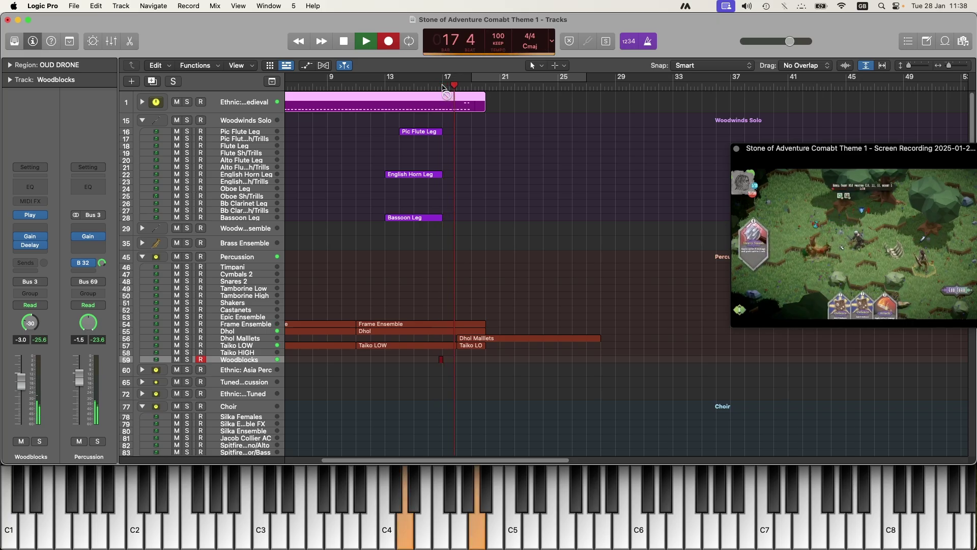
key(space)
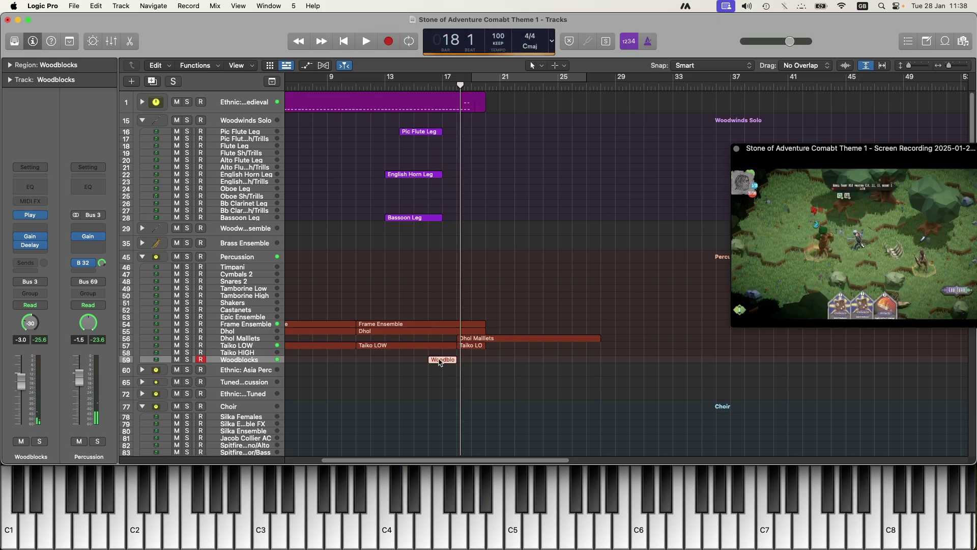
Cycle from just before bar 17 to bar 18 and play back the recorded Woodblocks region
key(z)
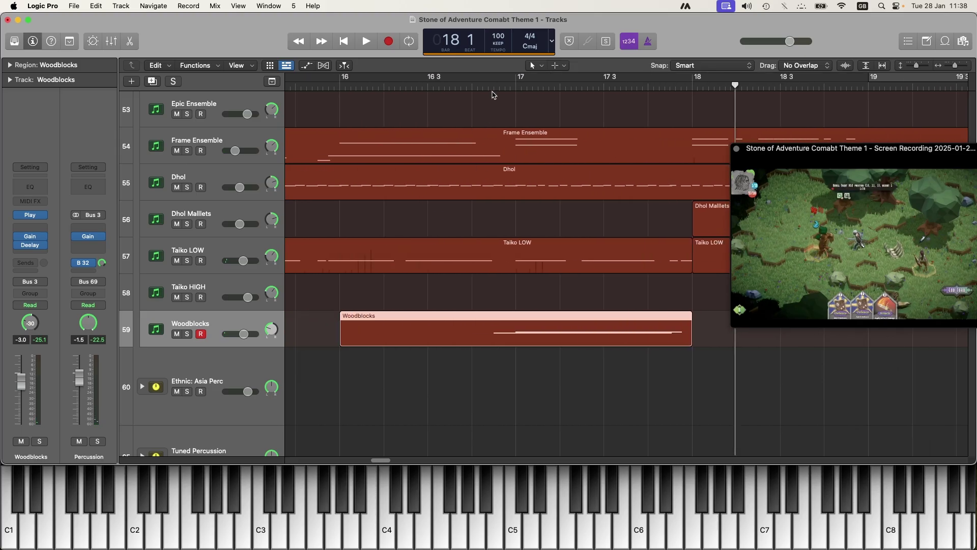
click(482, 82)
key(c)
key(space)
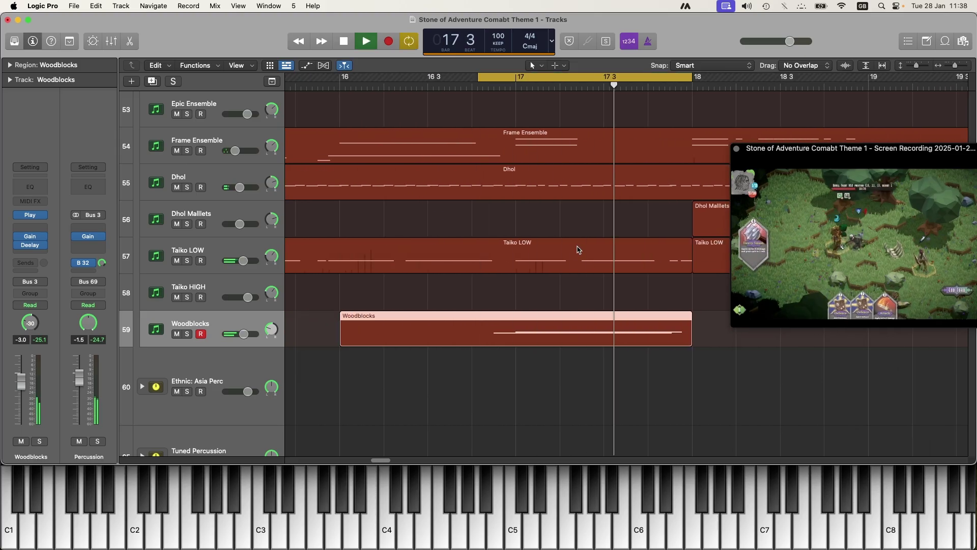
key(space)
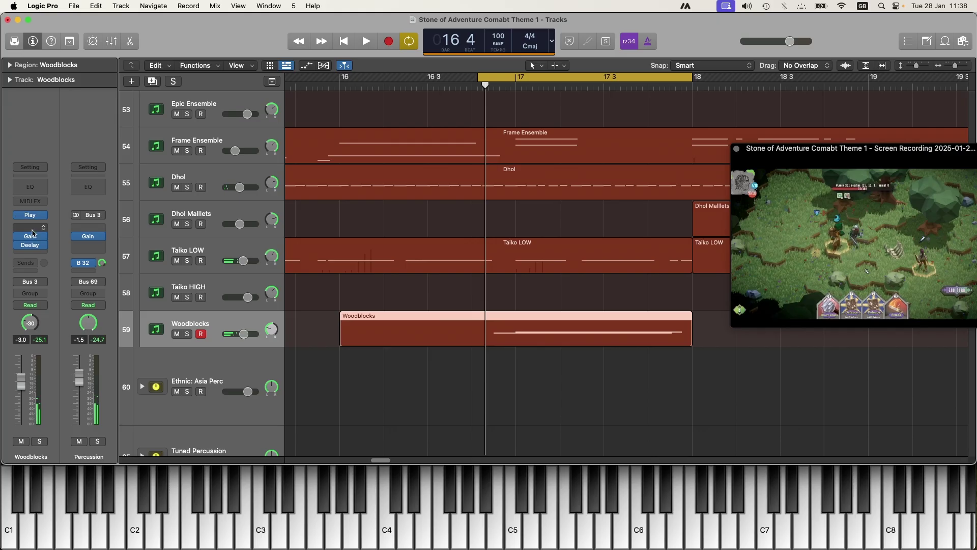
Reopen Deelay on the Woodblocks track and audition normal 1/2 and 1/4 delay times over the loop
click(32, 246)
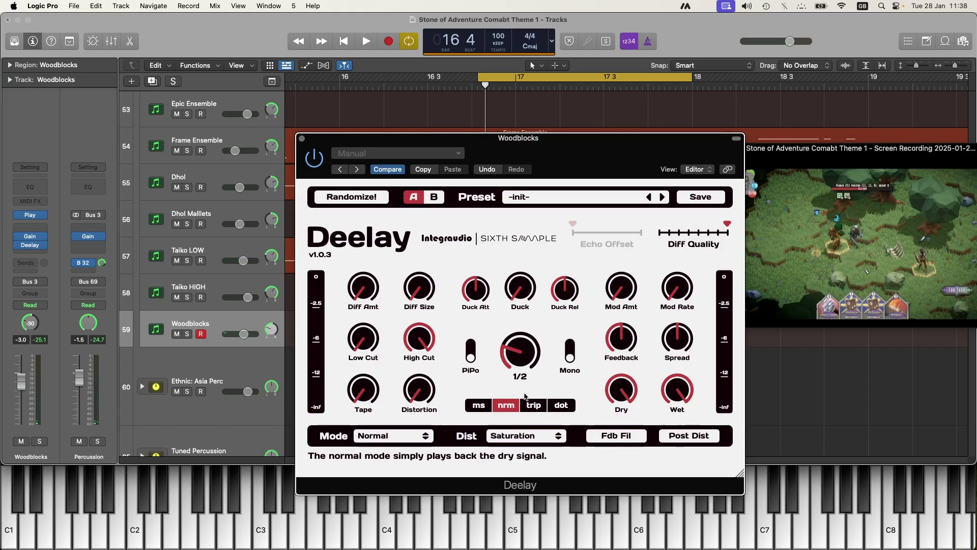
key(space)
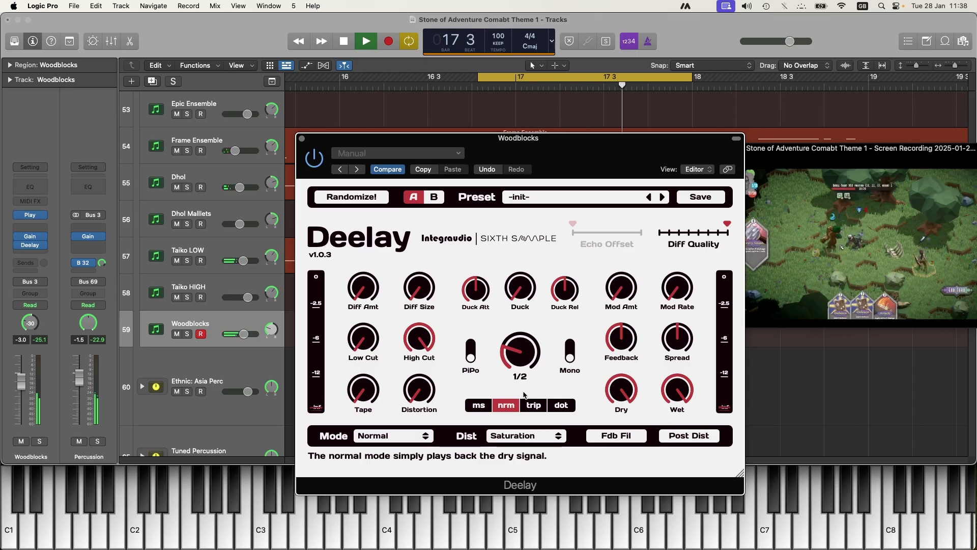
key(space)
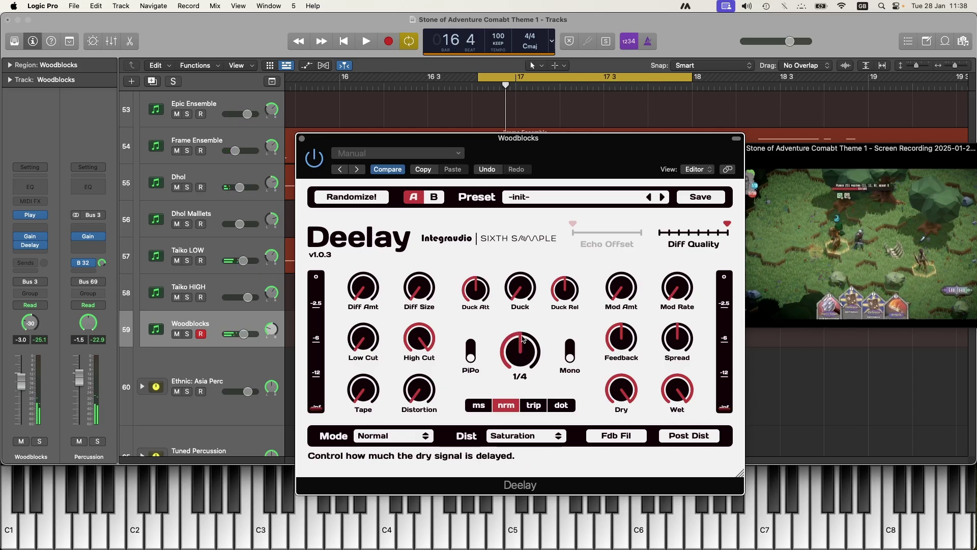
key(space)
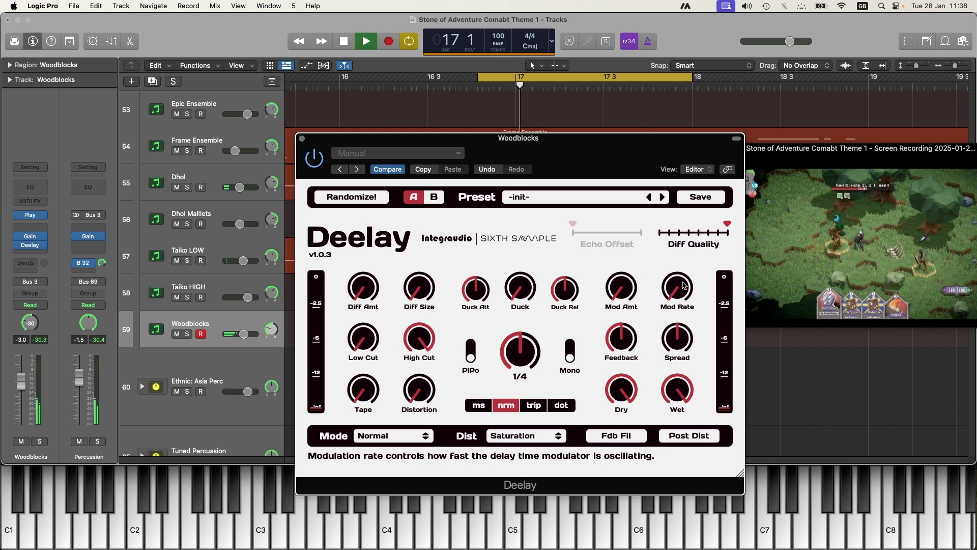
Set Deelay to a dotted 1/4 delay time after auditioning dotted 1/2 over the loop, and close the plug-in
click(562, 405)
key(space)
drag(521, 344, 518, 319)
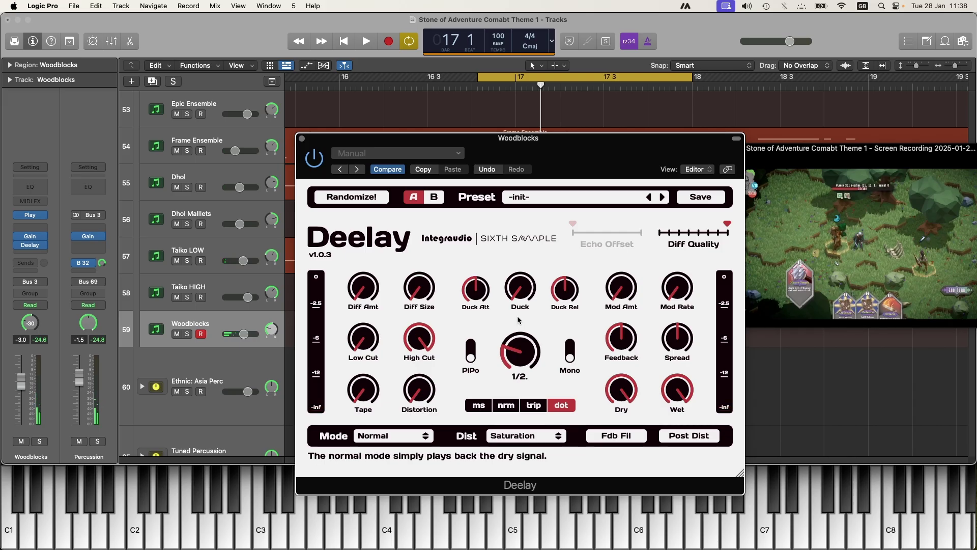
key(space)
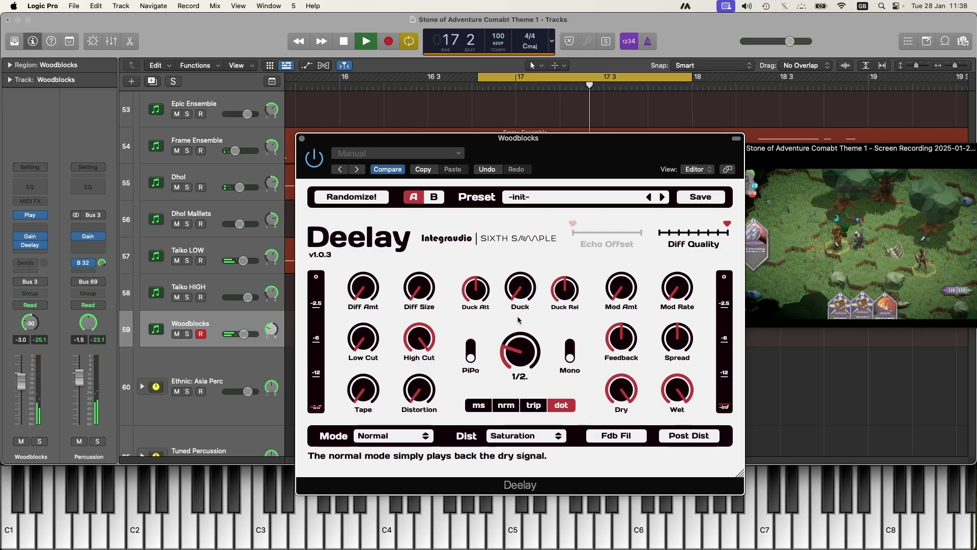
drag(518, 320, 519, 305)
key(space)
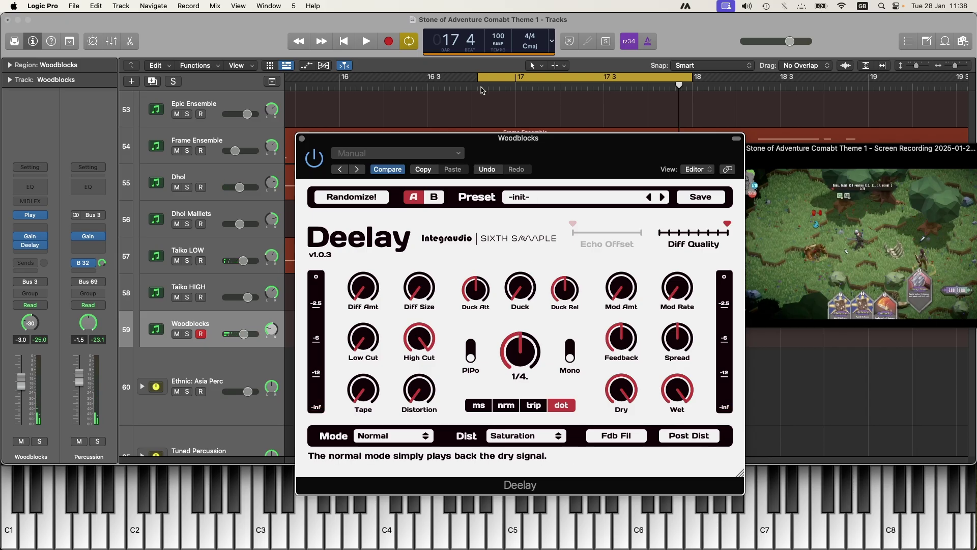
key(space)
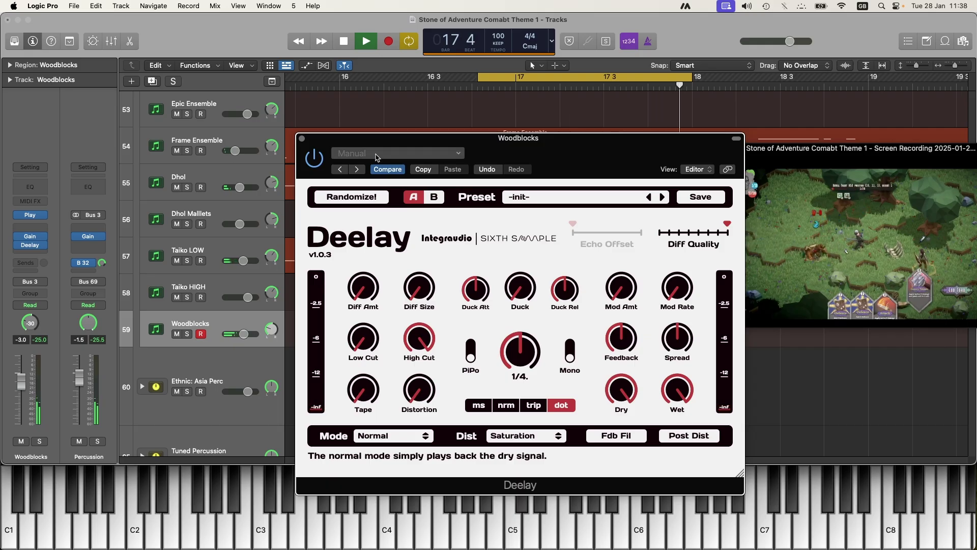
key(space)
click(302, 139)
Lower the Woodblocks track's volume to -10.4 dB and turn off cycle playback
drag(256, 342, 249, 342)
key(c)
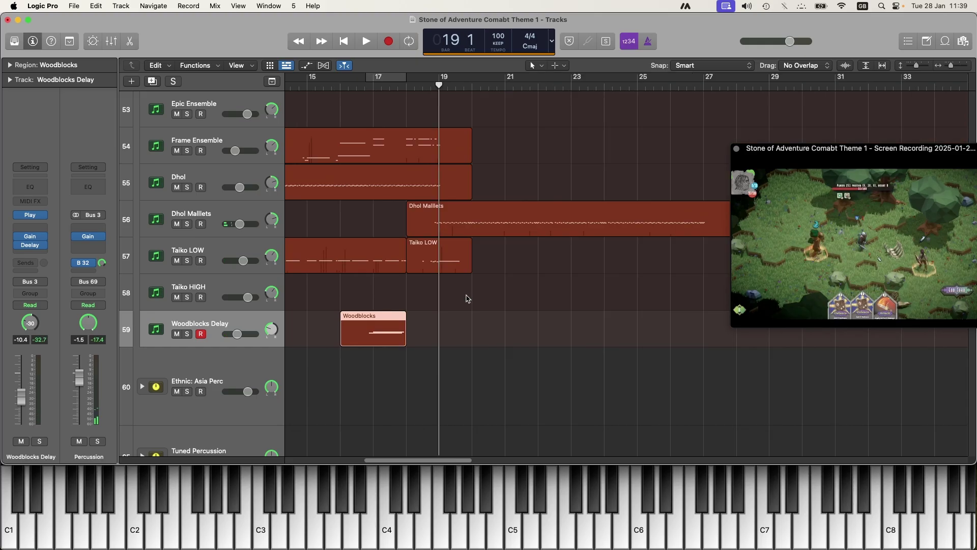
Collapse the Percussion track stack to shorten the track list
key(super+Left)
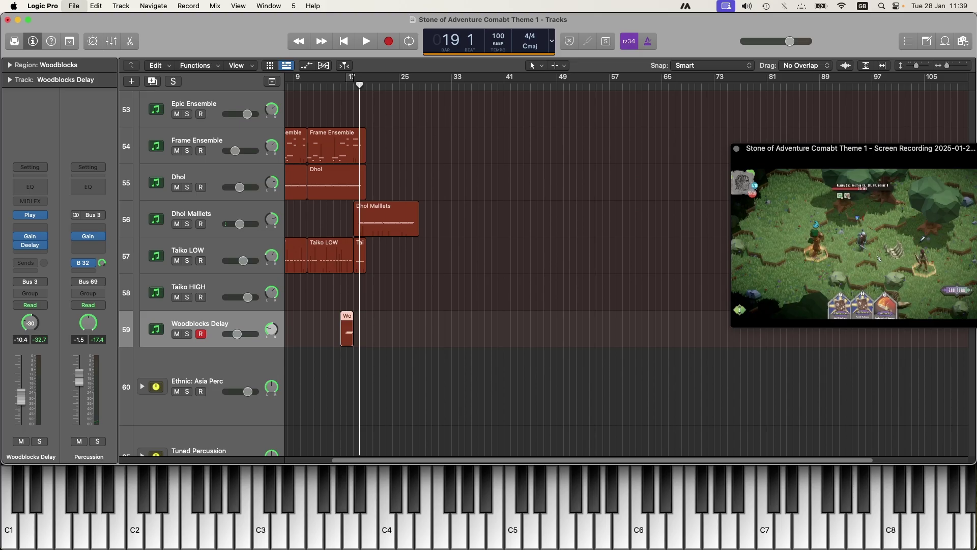
key(super+Tab)
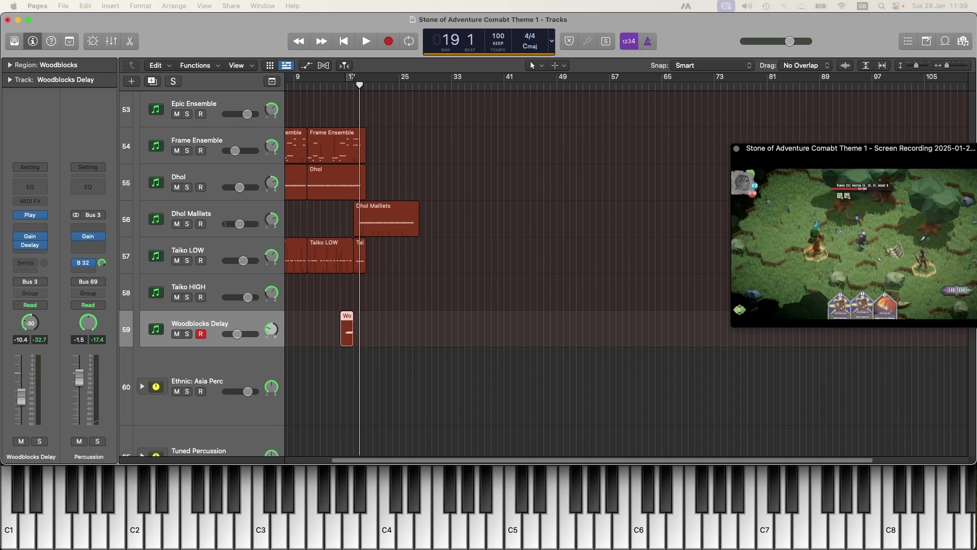
scroll(222, 213, up, 2)
click(223, 219)
scroll(222, 213, up, 10)
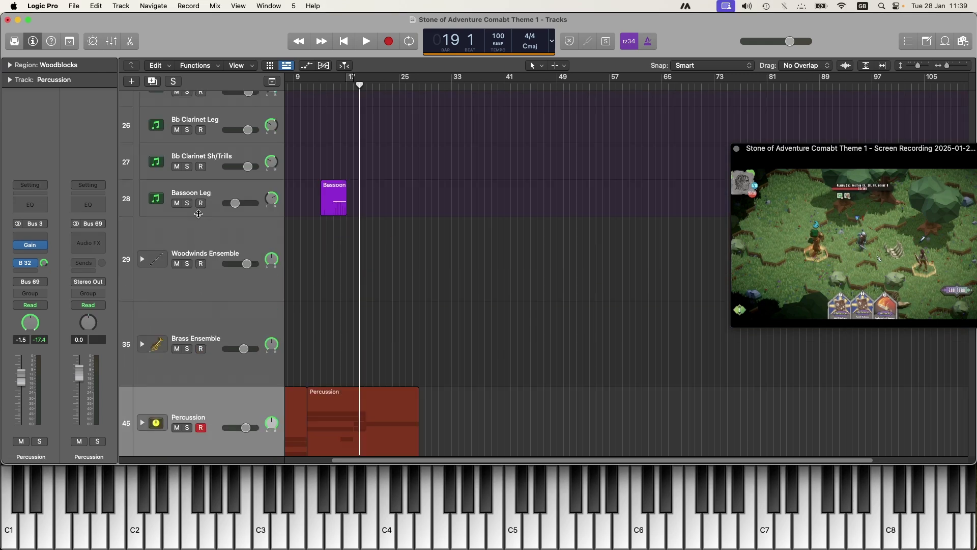
Set the envelope attack of the Pluck: Oud track's Opus instrument to 0.5 ms and close the instrument
scroll(222, 213, up, 6)
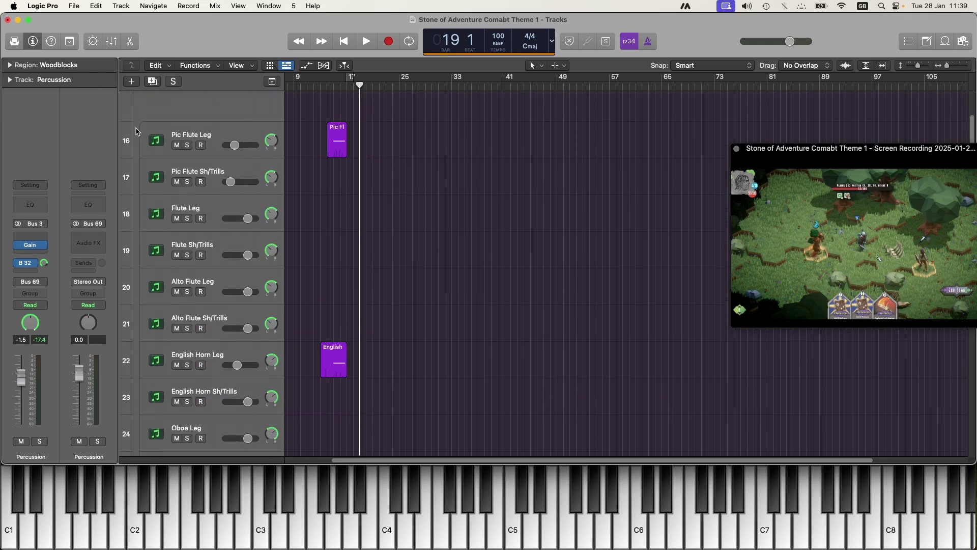
scroll(137, 132, up, 10)
click(221, 291)
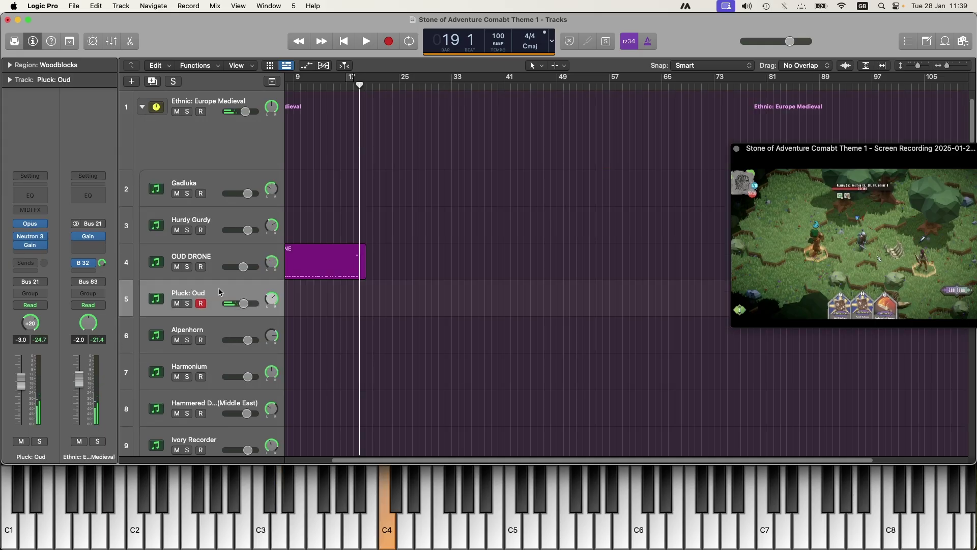
mouse_move(29, 227)
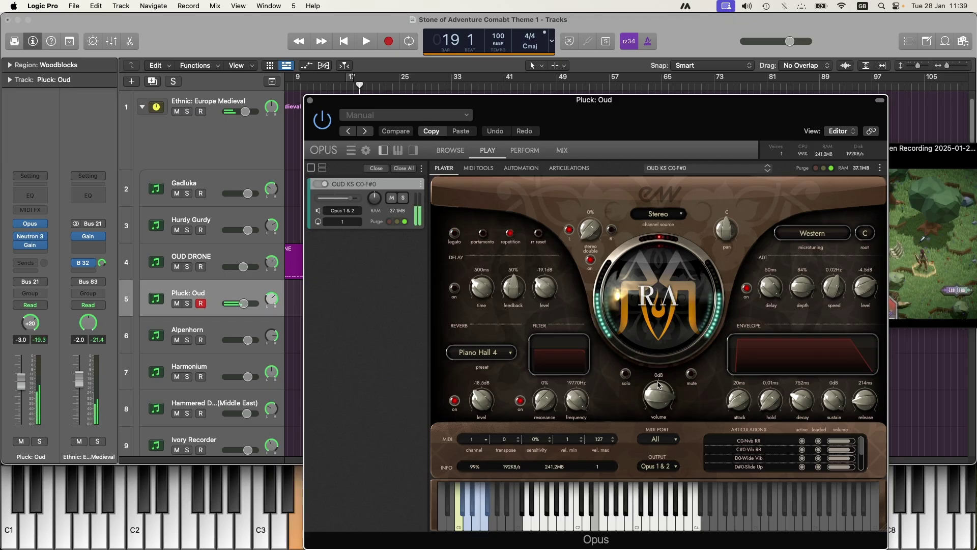
drag(739, 400, 739, 413)
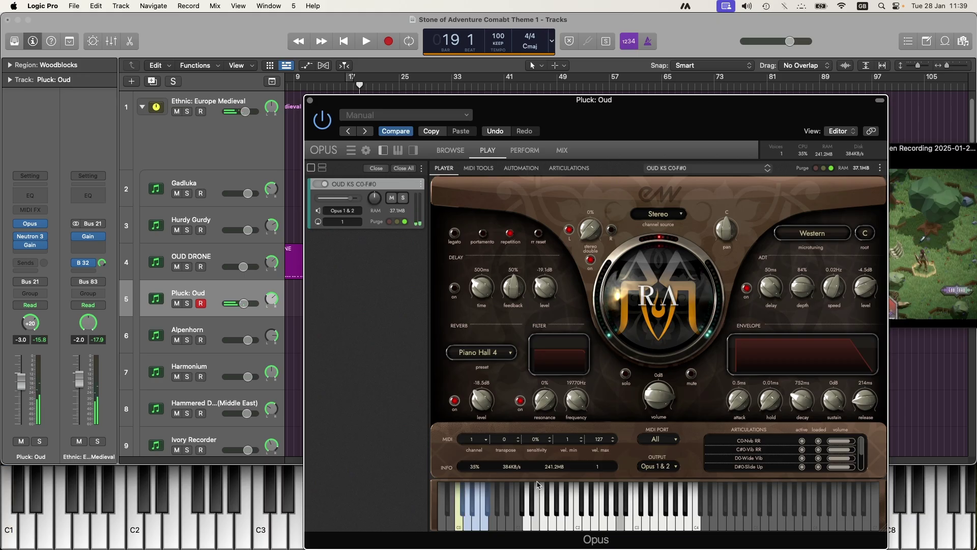
key(super+w)
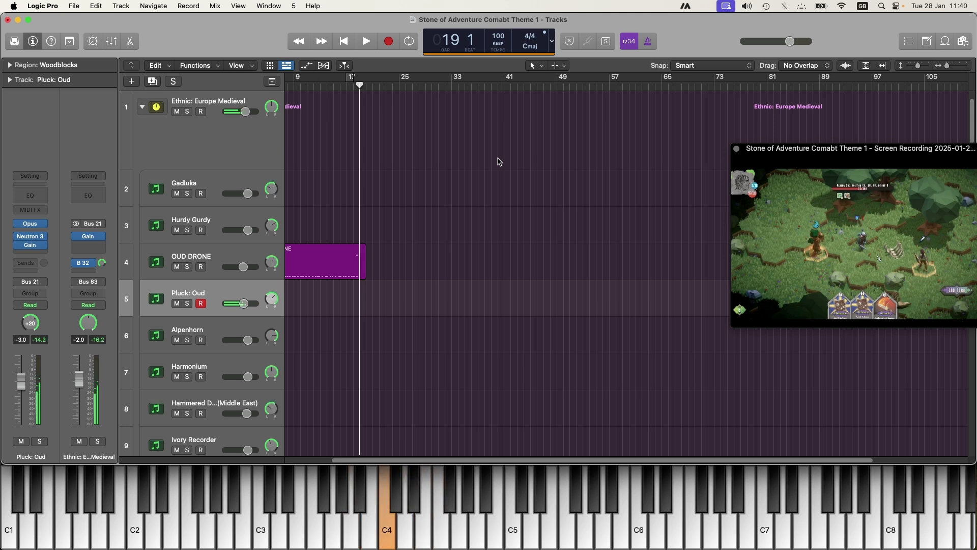
Record a take on the Hammered Dulcimer (Middle East) track from bar 19, stopping at bar 35
key(super+Up)
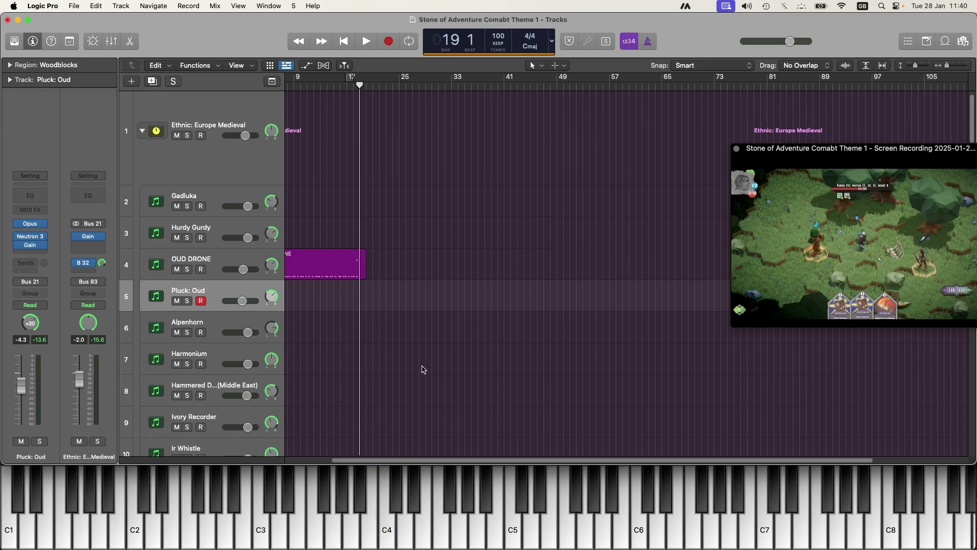
scroll(351, 346, down, 3)
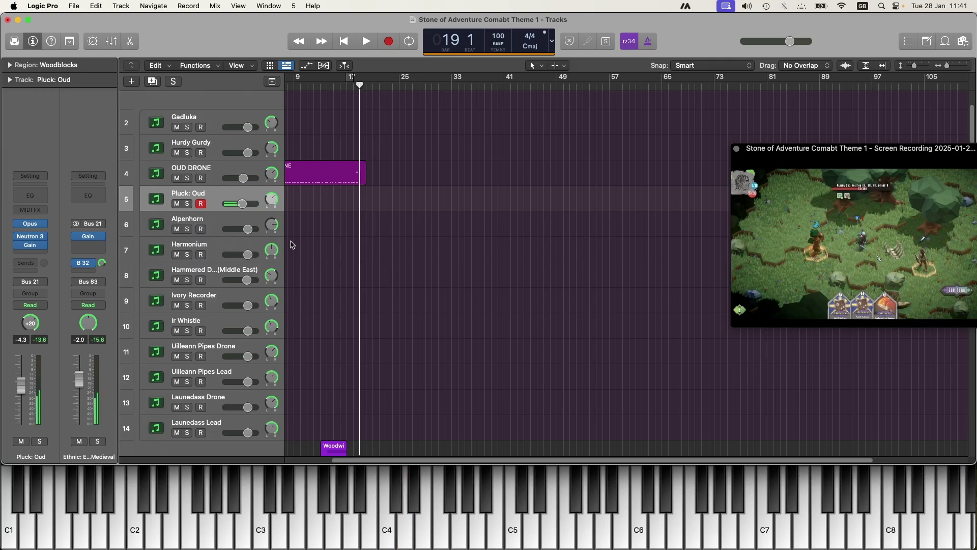
click(213, 248)
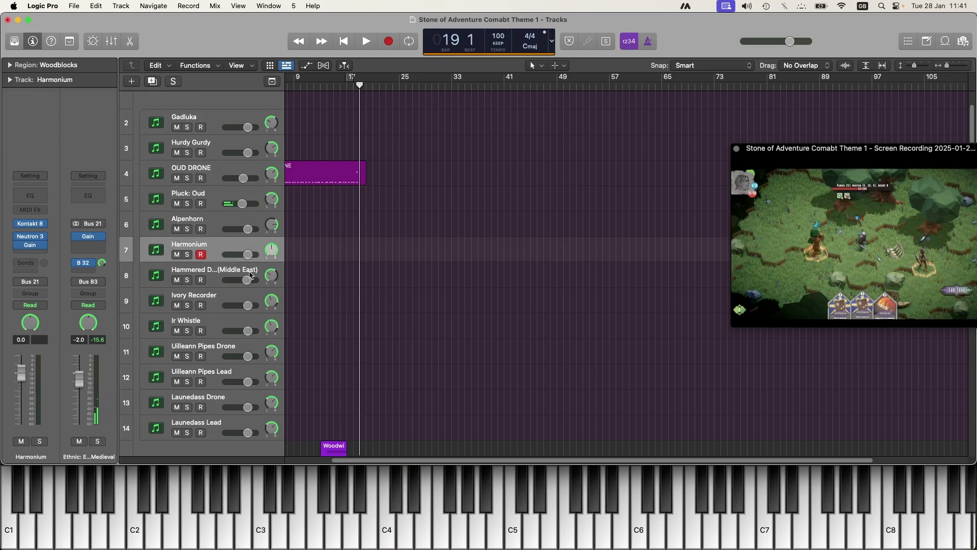
click(219, 275)
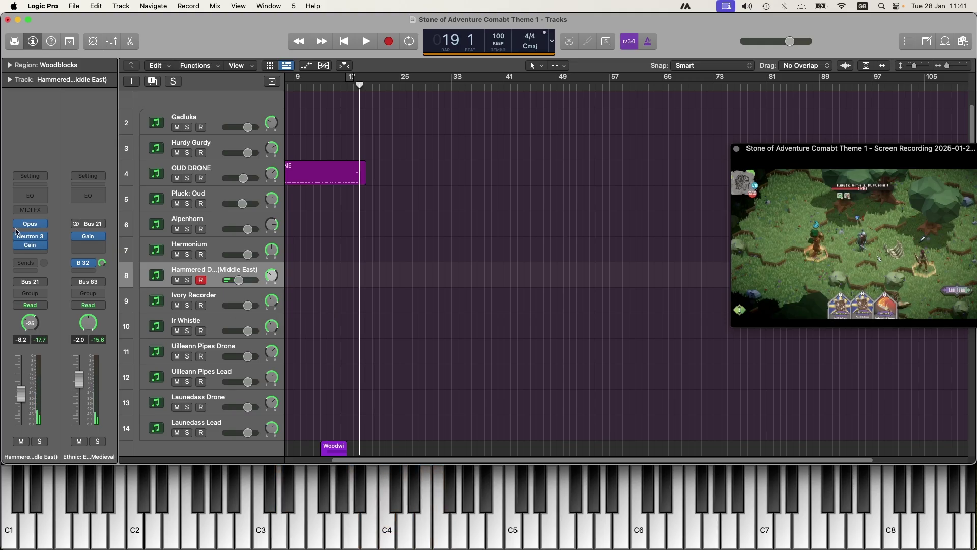
key(r)
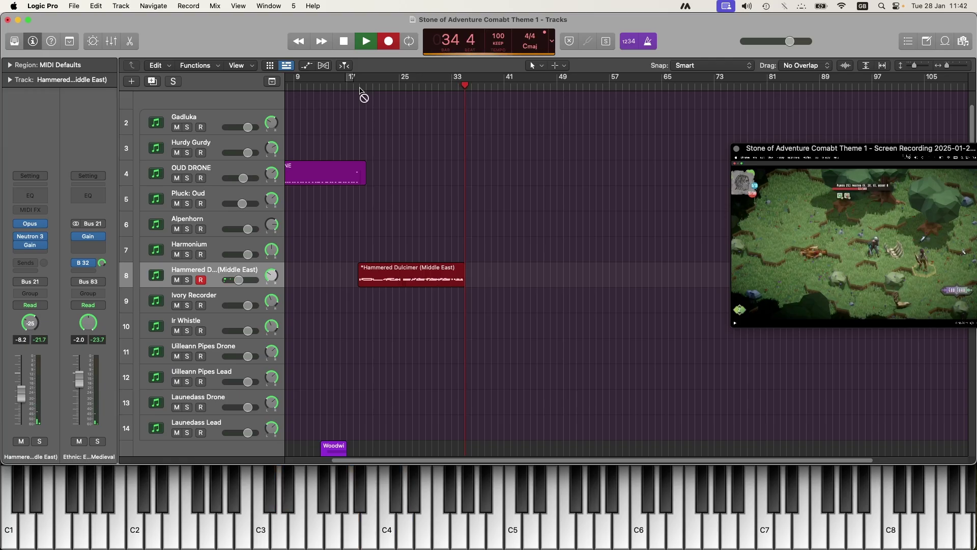
key(space)
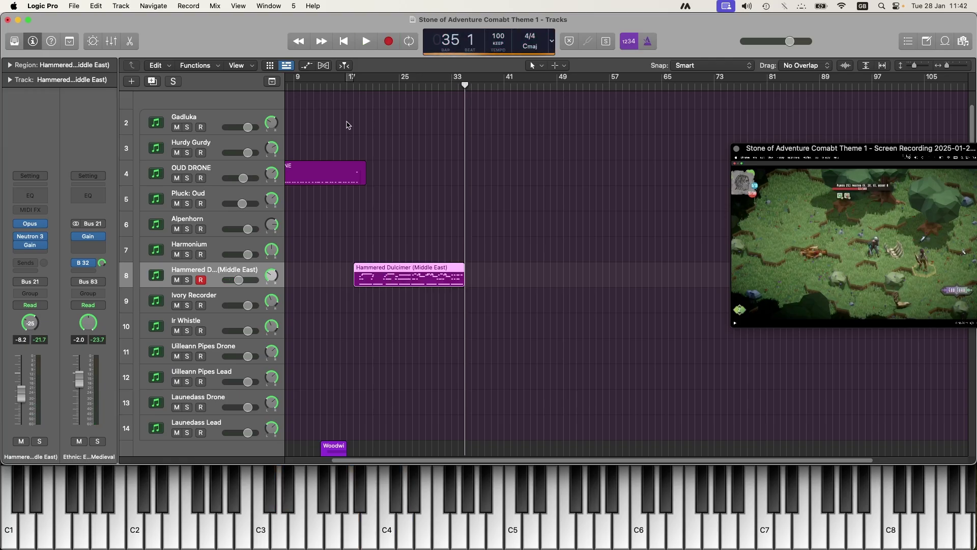
Put the Hammered Dulcimer region onto the Harp track in Percussive Strings and play it from bar 18
click(354, 86)
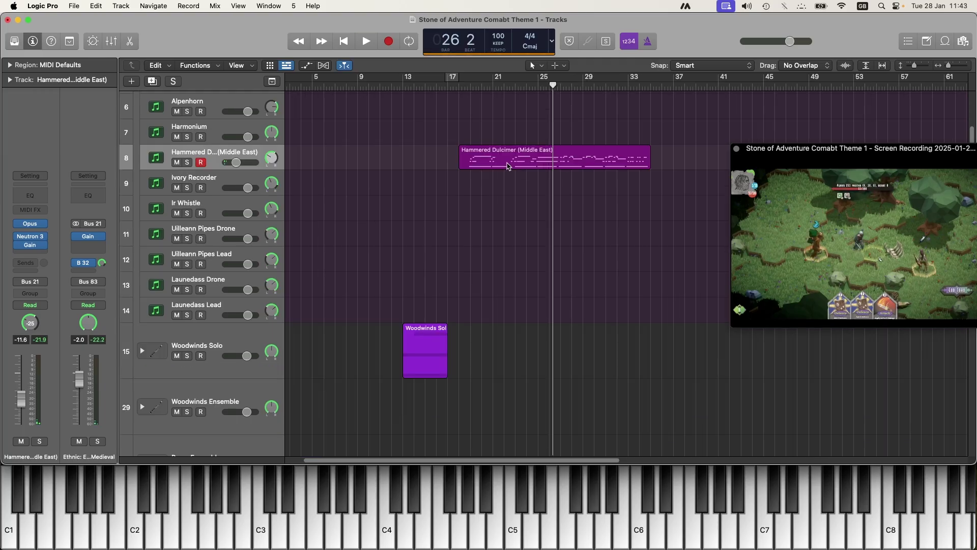
drag(494, 164, 493, 399)
scroll(511, 372, down, 1)
key(shift+space)
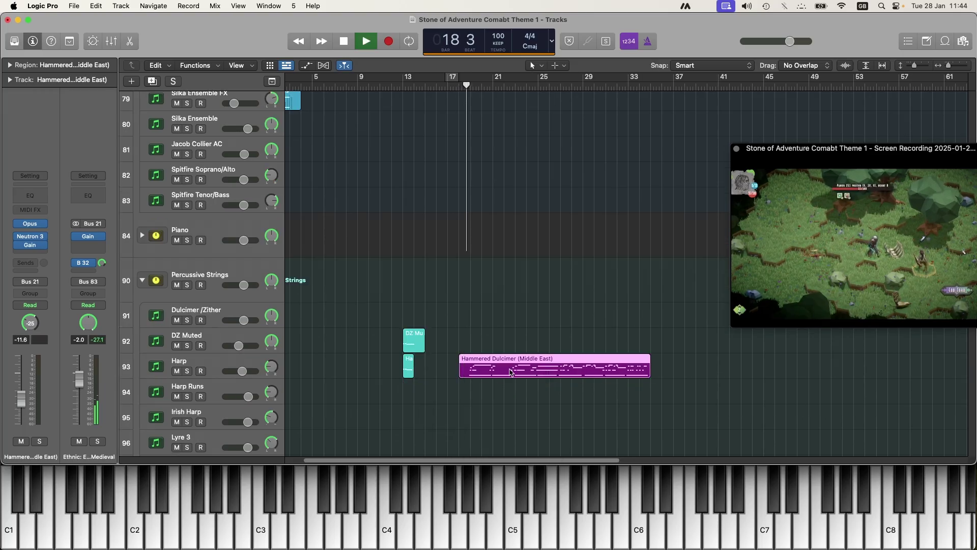
Open the Hammered Dulcimer region on the Harp track for note editing and transpose all its notes up one octave
double_click(511, 372)
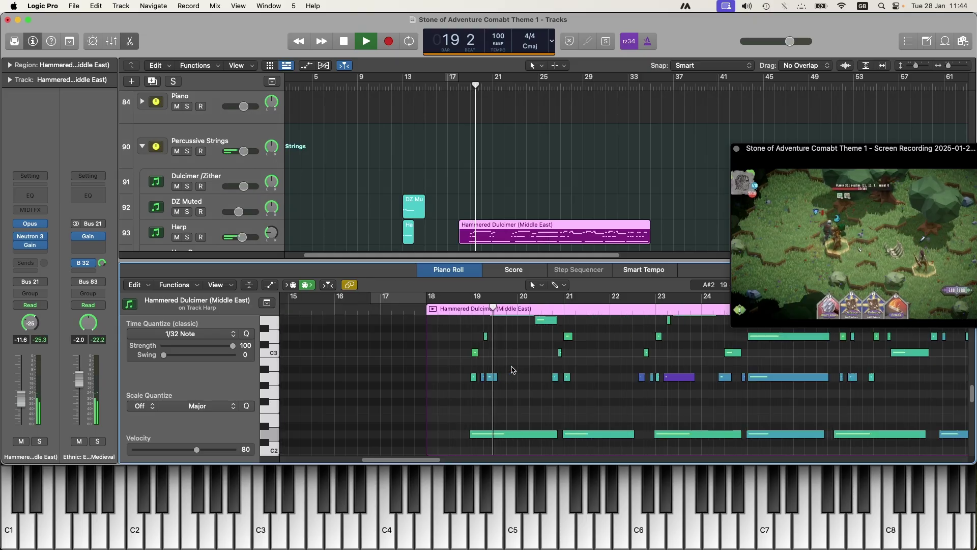
scroll(499, 383, down, 5)
drag(637, 340, 457, 398)
scroll(464, 385, up, 3)
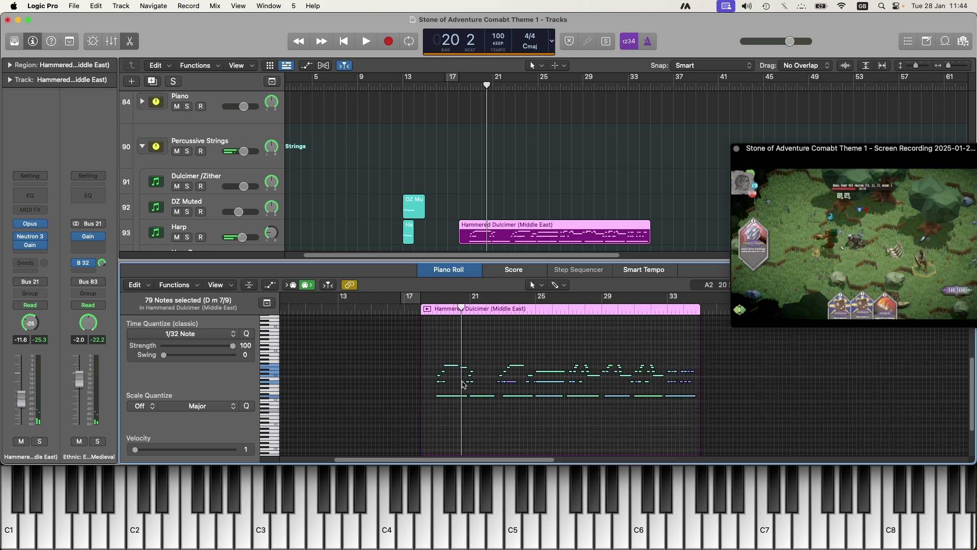
drag(443, 400, 442, 375)
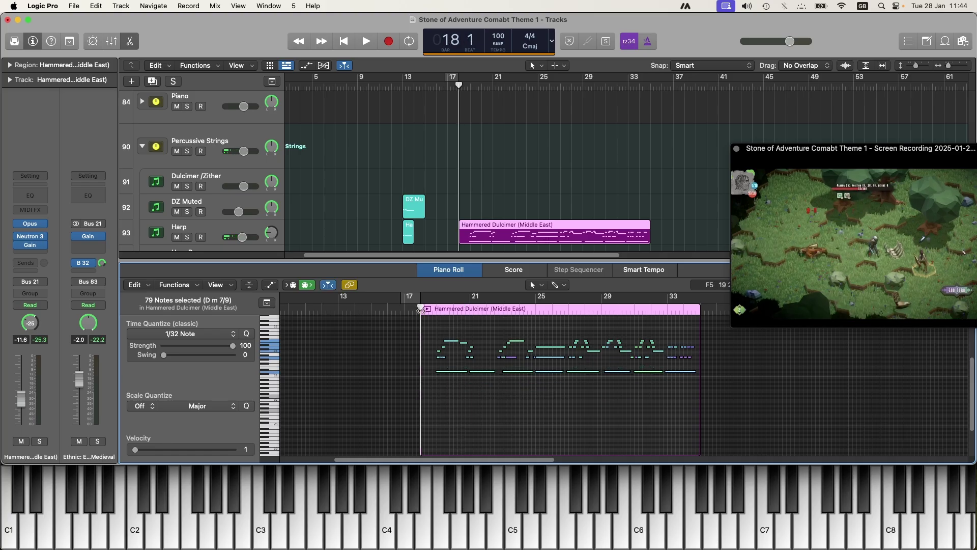
Play from bar 18 and automate the Harp track's volume to rise to -0.5 dB just before the Hammered Dulcimer region
key(space)
click(280, 246)
key(a)
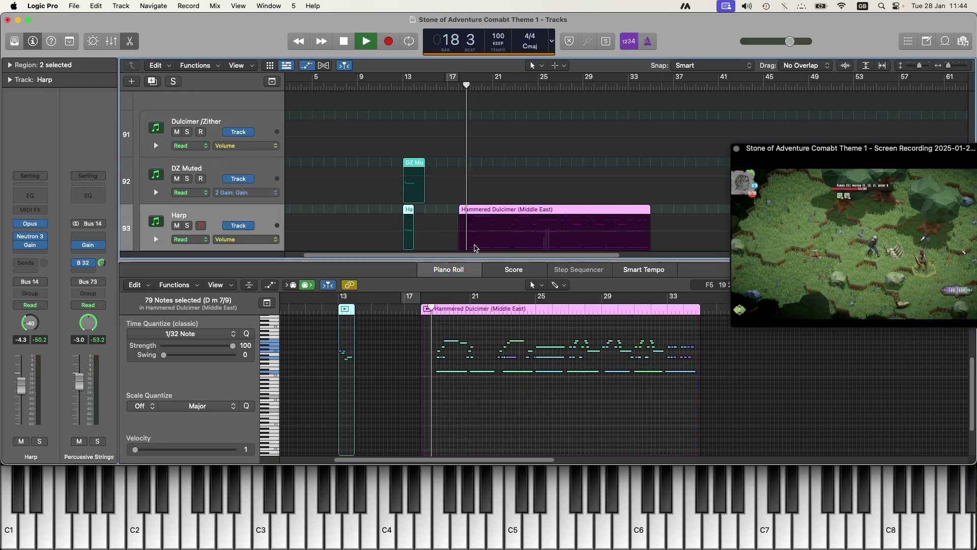
click(456, 229)
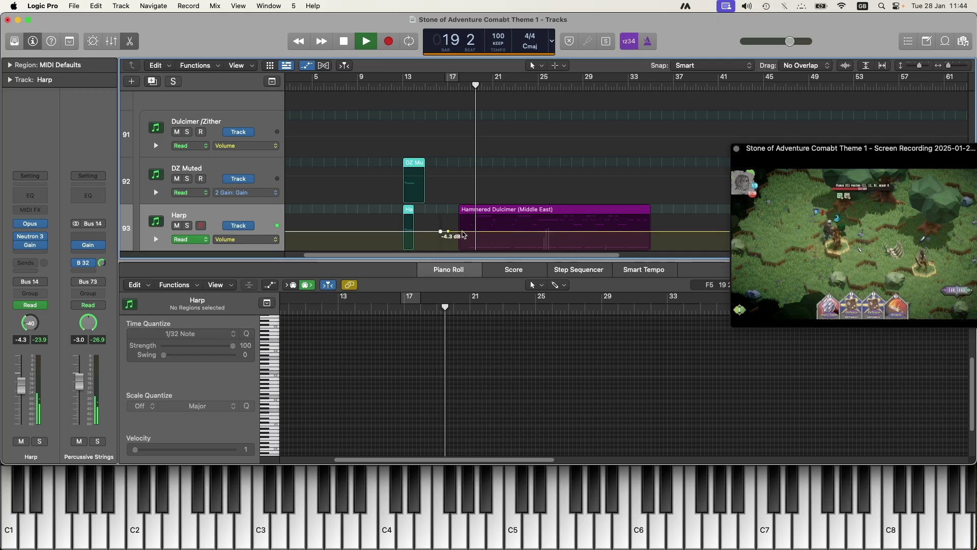
drag(466, 231, 465, 227)
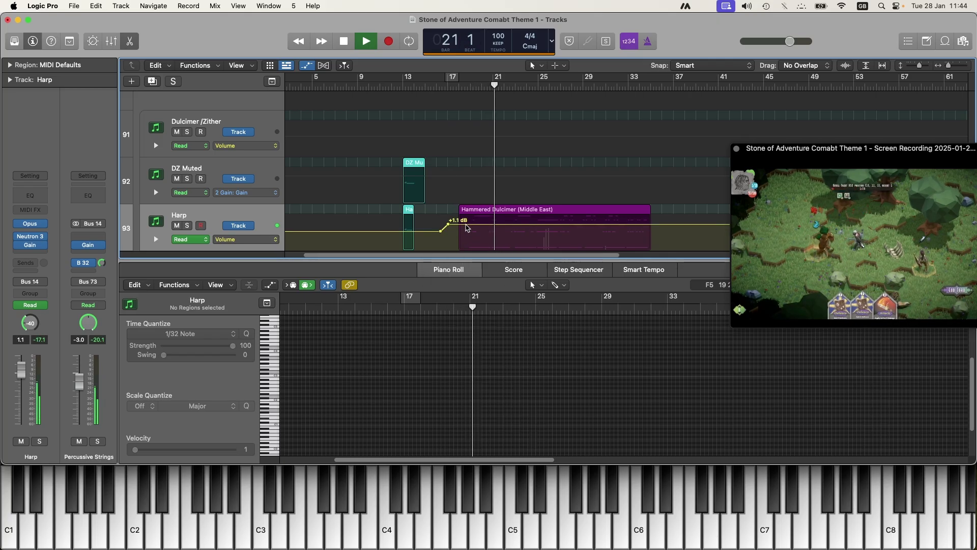
drag(468, 228, 471, 260)
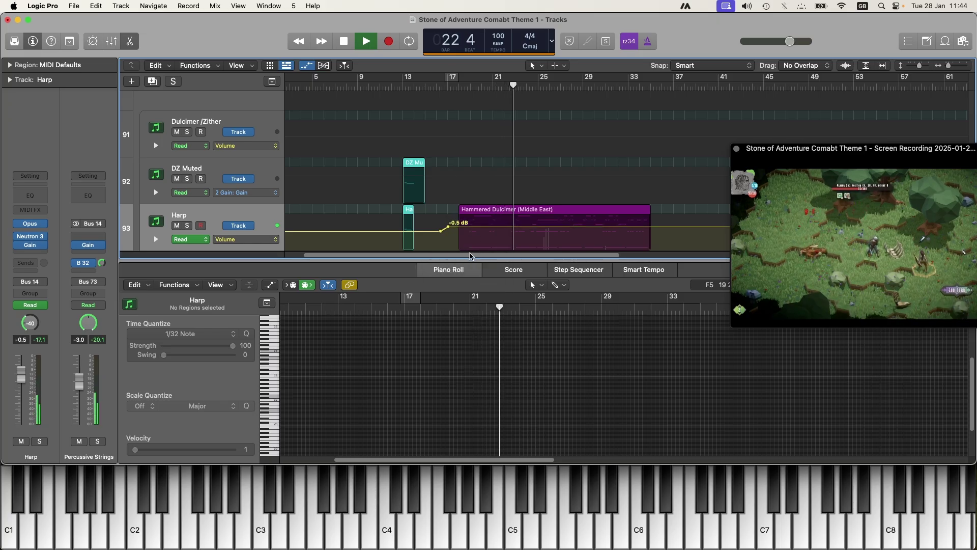
Close the note editor and slightly lower the volume of the Percussion track stack
key(e)
scroll(468, 265, up, 20)
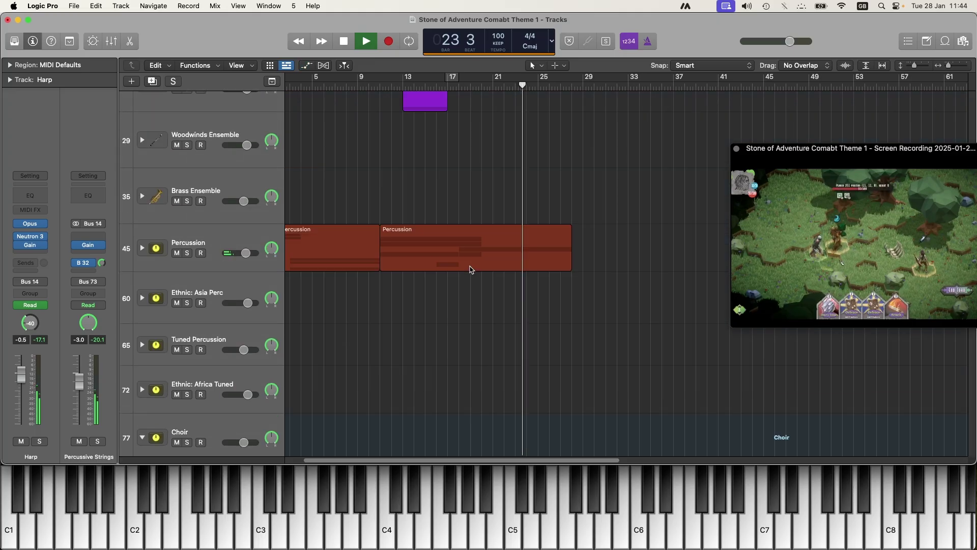
drag(236, 249, 233, 249)
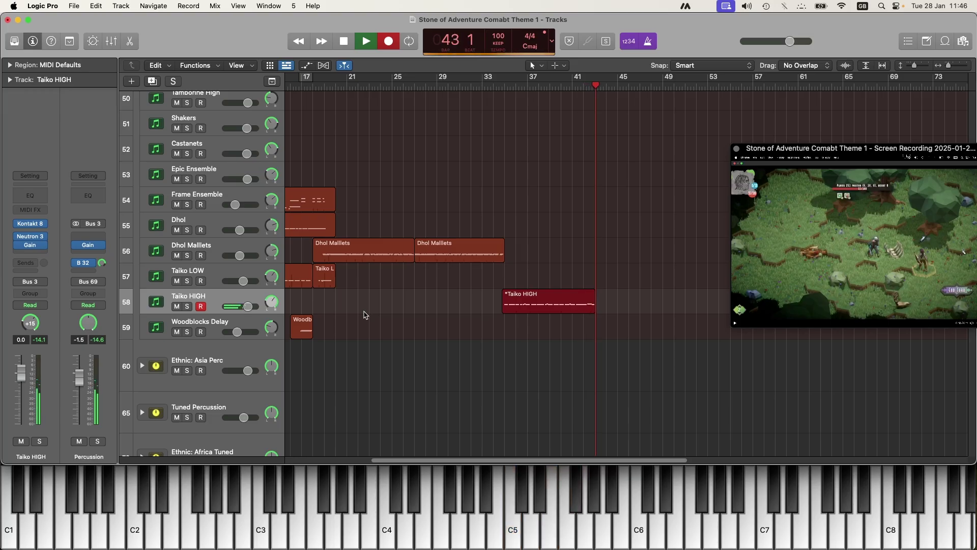
End the Taiko HIGH recording at bar 43 and play back the percussion from bar 35 and from bar 18
key(space)
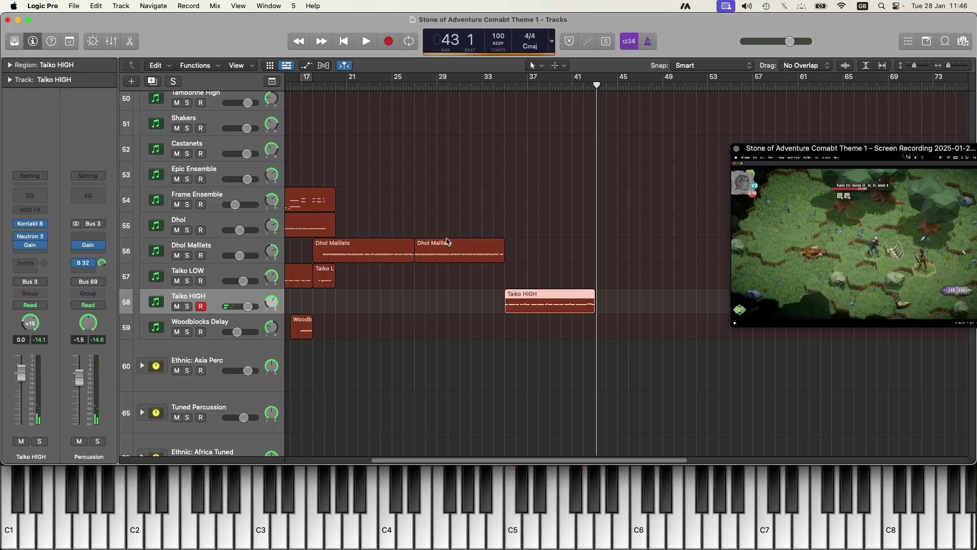
scroll(507, 253, up, 3)
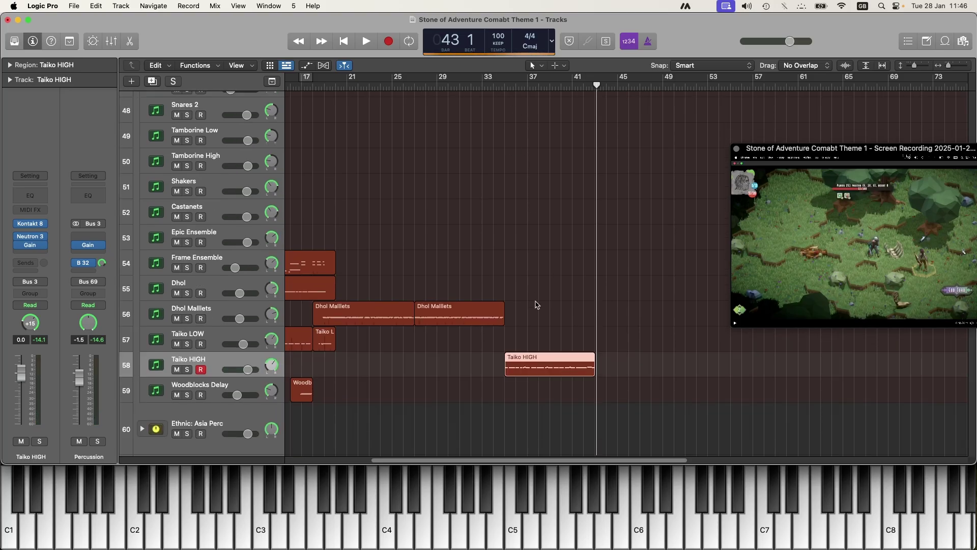
click(504, 86)
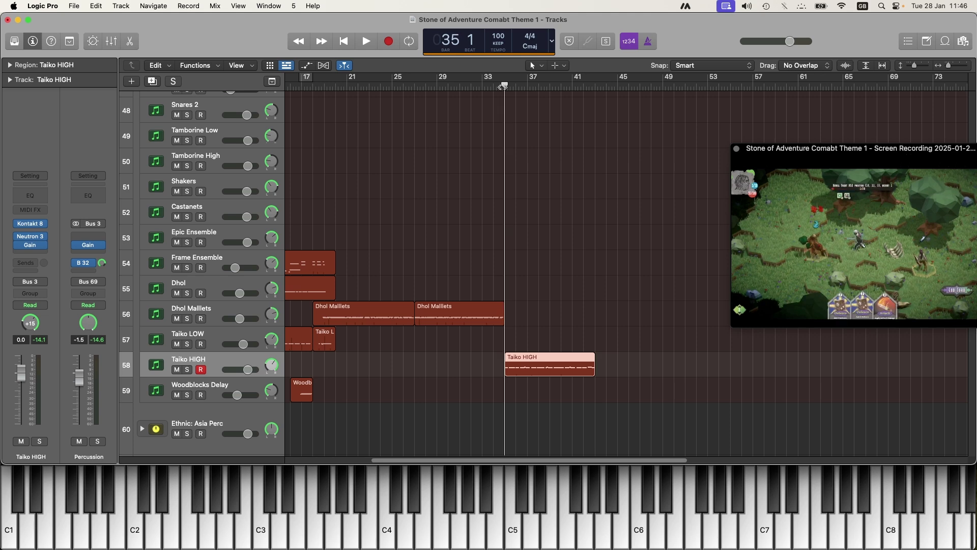
key(space)
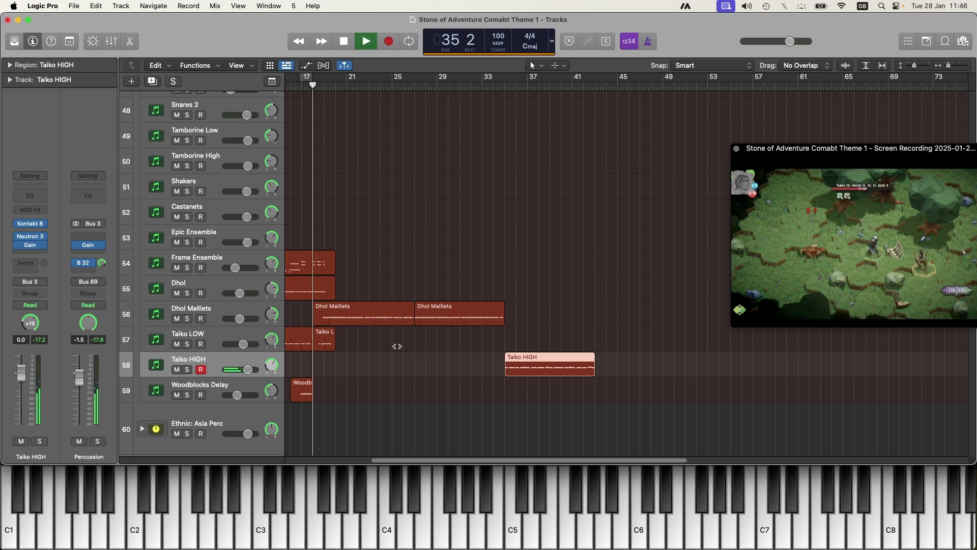
scroll(397, 346, left, 5)
scroll(532, 311, down, 5)
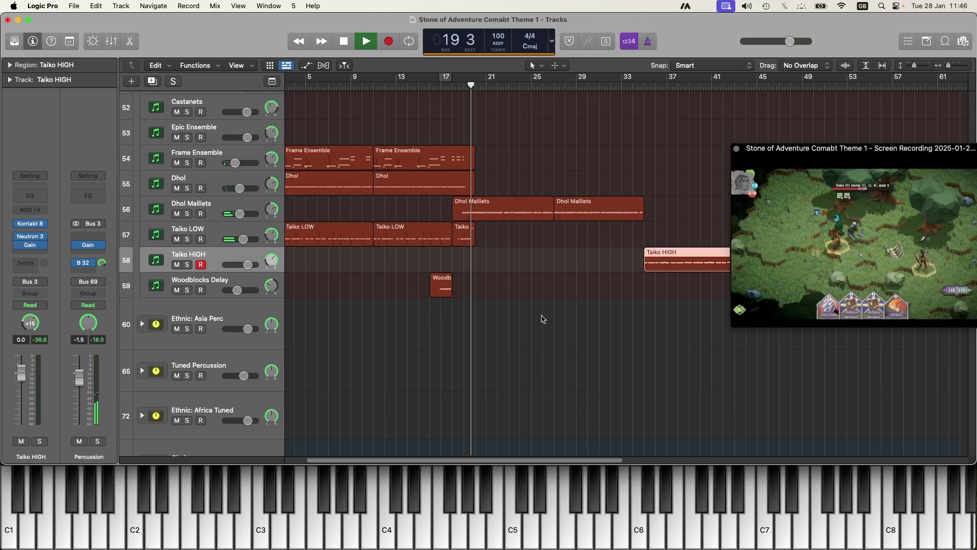
Record a short take on the Woodblocks Delay track from about bar 21 and slightly adjust the track's volume
click(229, 283)
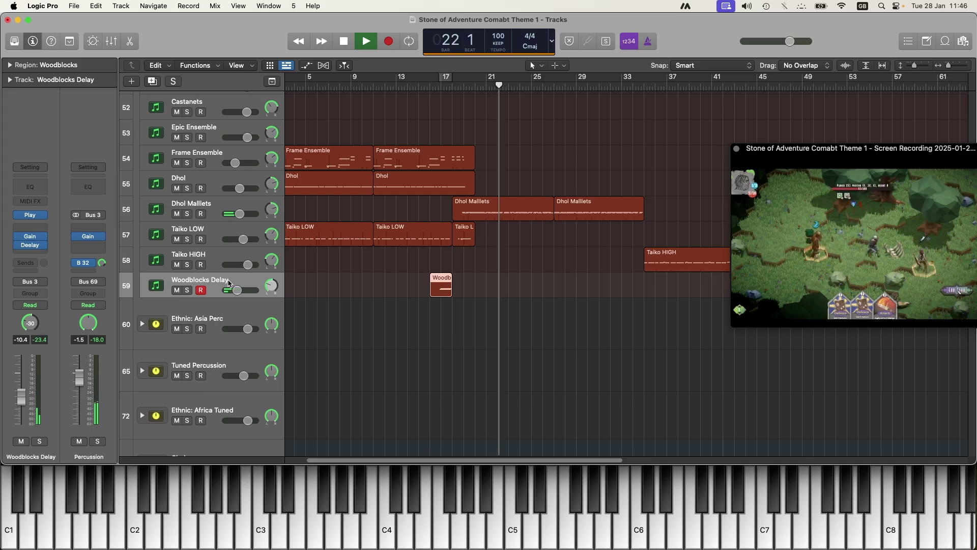
key(r)
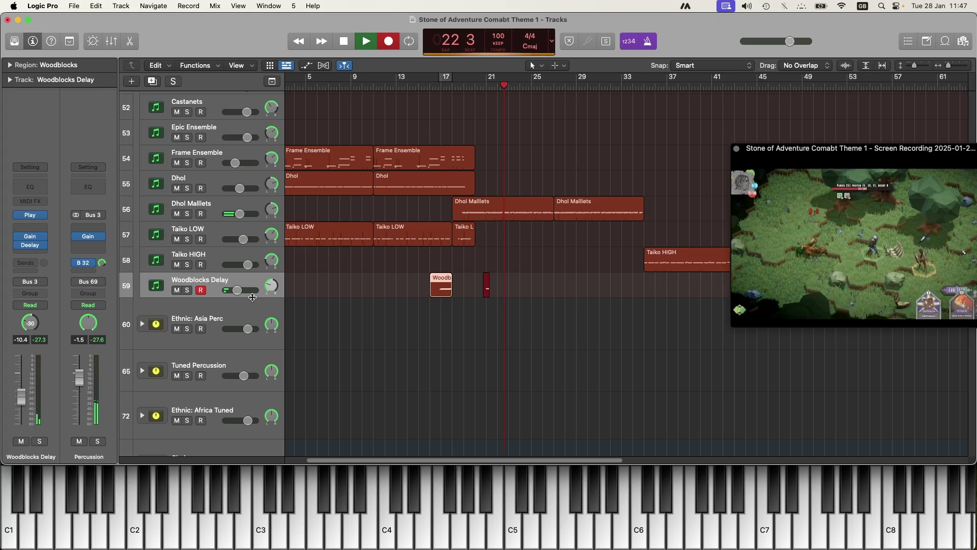
key(space)
drag(237, 290, 236, 295)
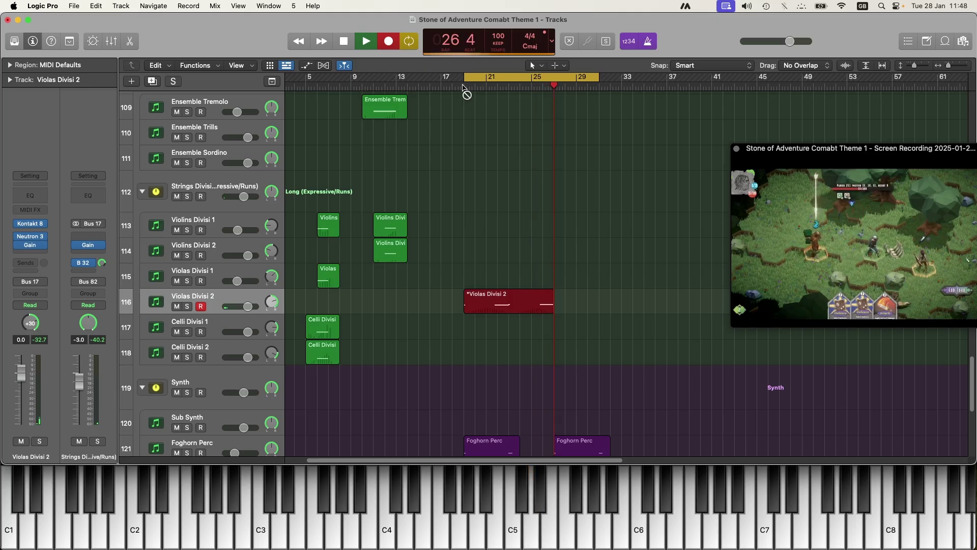
End the Violas Divisi 2 take at bar 27 and copy its region onto the Celli Divisi 1 track
key(space)
click(464, 87)
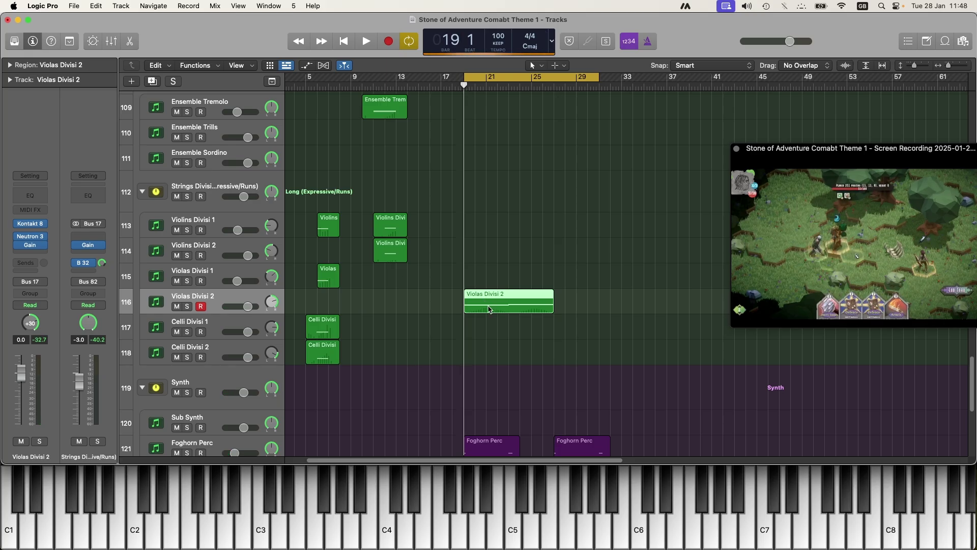
drag(487, 305, 487, 332)
double_click(487, 332)
Transpose both notes of the copied region on Celli Divisi 1 down so that the first note is E2
drag(617, 345, 454, 385)
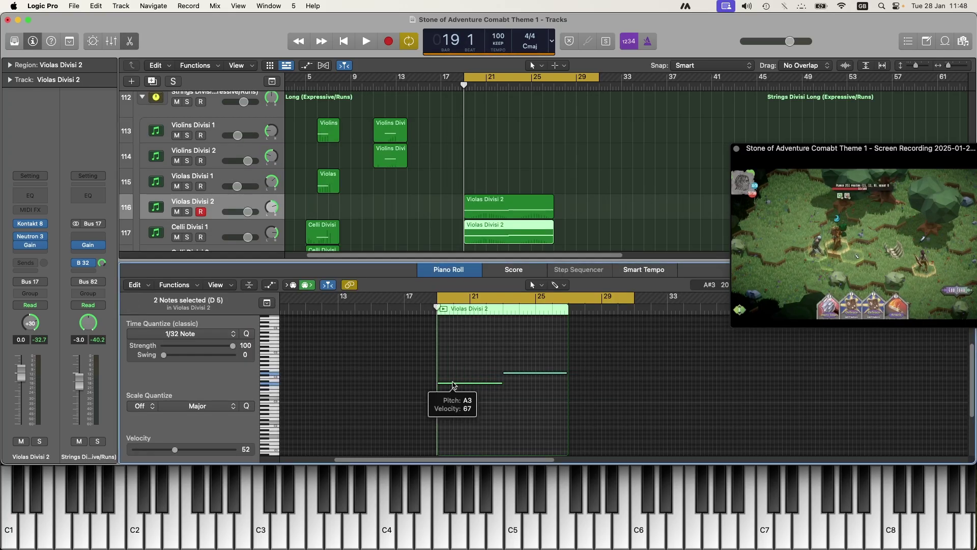
click(455, 386)
drag(454, 385, 453, 421)
click(508, 394)
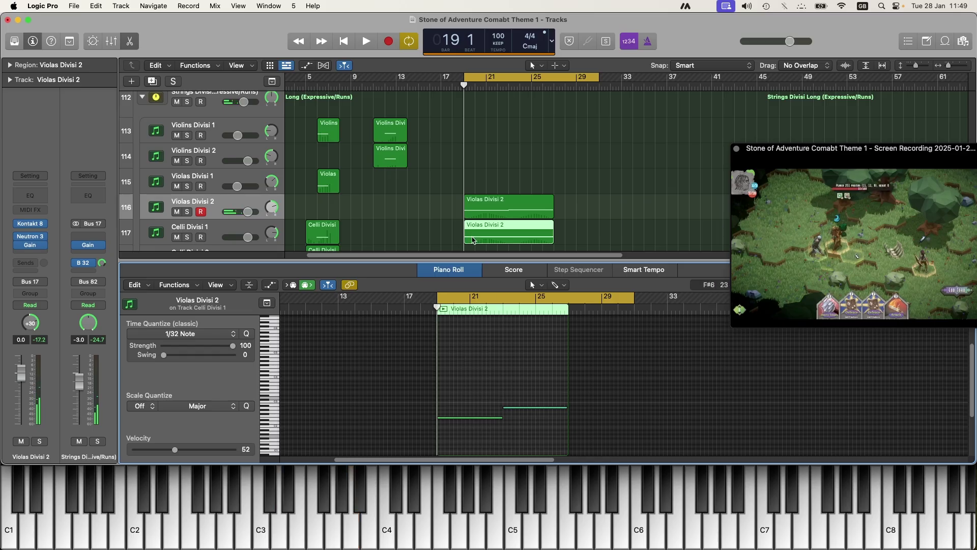
Raise both notes in the Celli Divisi 1 copy by a fourth and lower them by one octave
scroll(393, 203, down, 1)
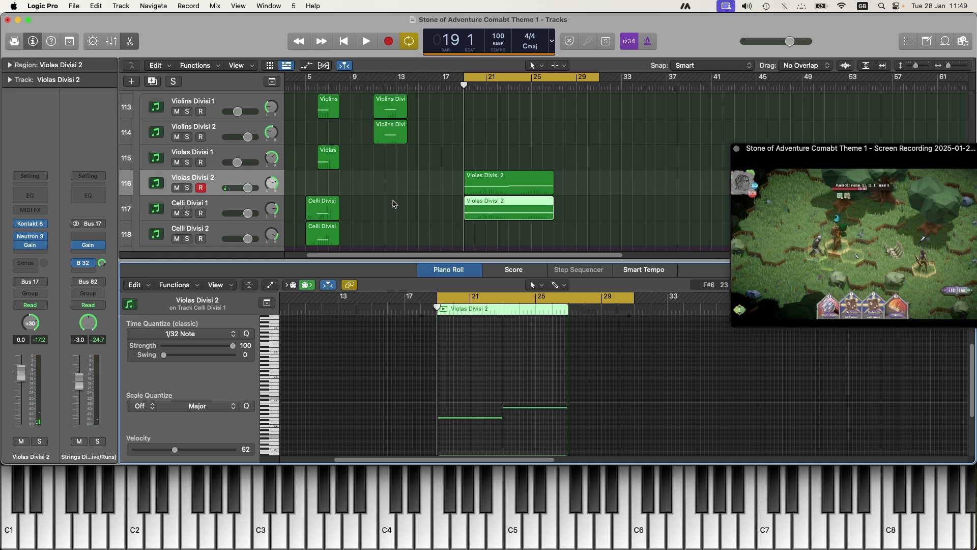
scroll(395, 203, down, 1)
drag(534, 393, 463, 421)
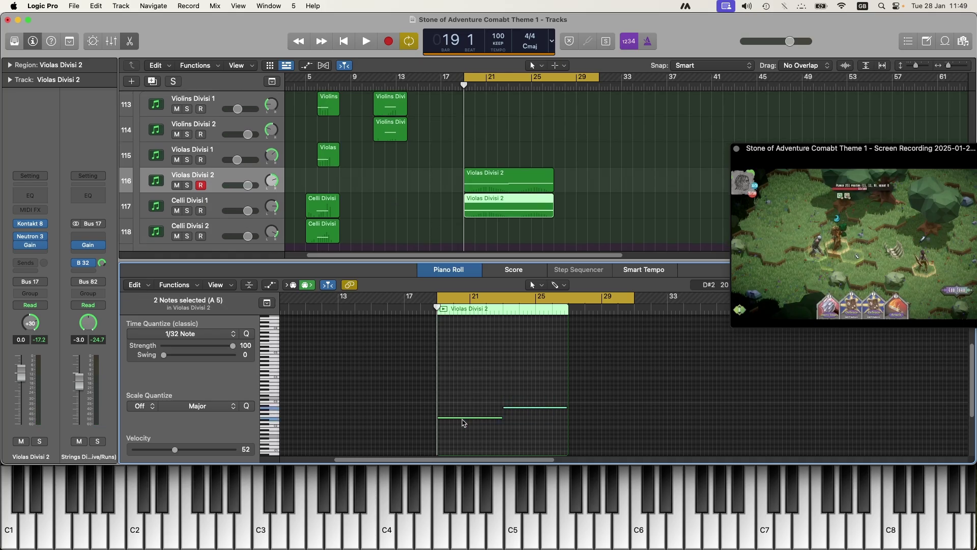
mouse_move(459, 420)
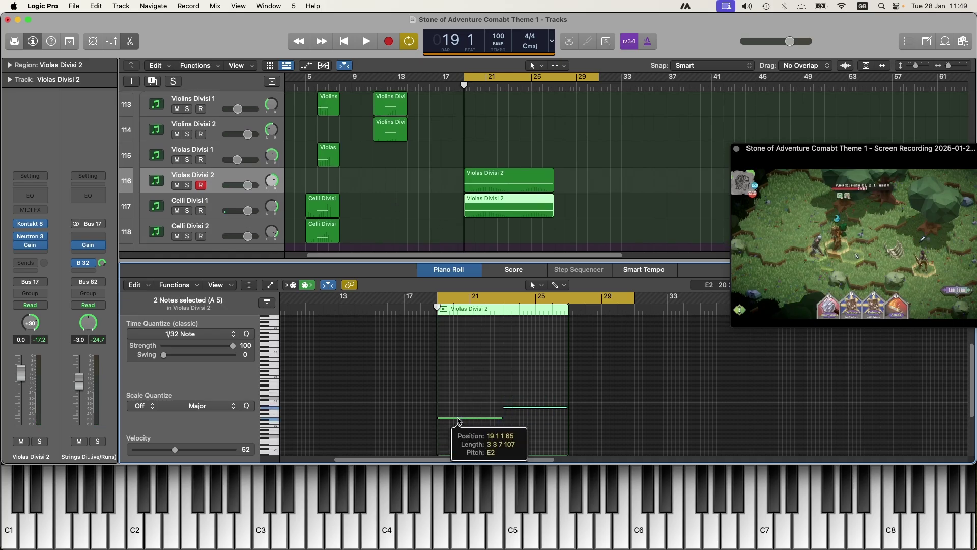
drag(459, 421, 459, 411)
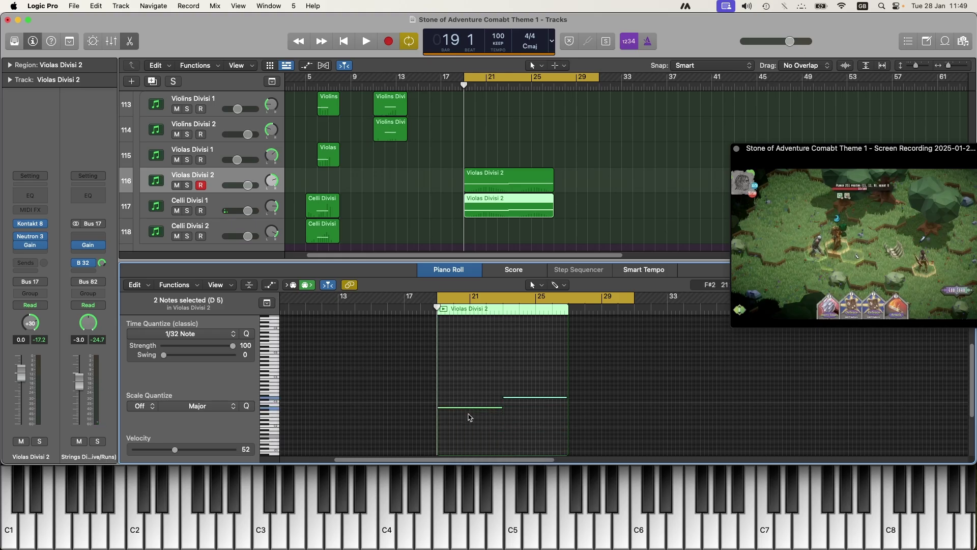
scroll(468, 414, down, 3)
drag(459, 356, 460, 380)
Play the strings from bar 19 and lower the Violas Divisi 2 track's volume to about -3.3 dB
key(space)
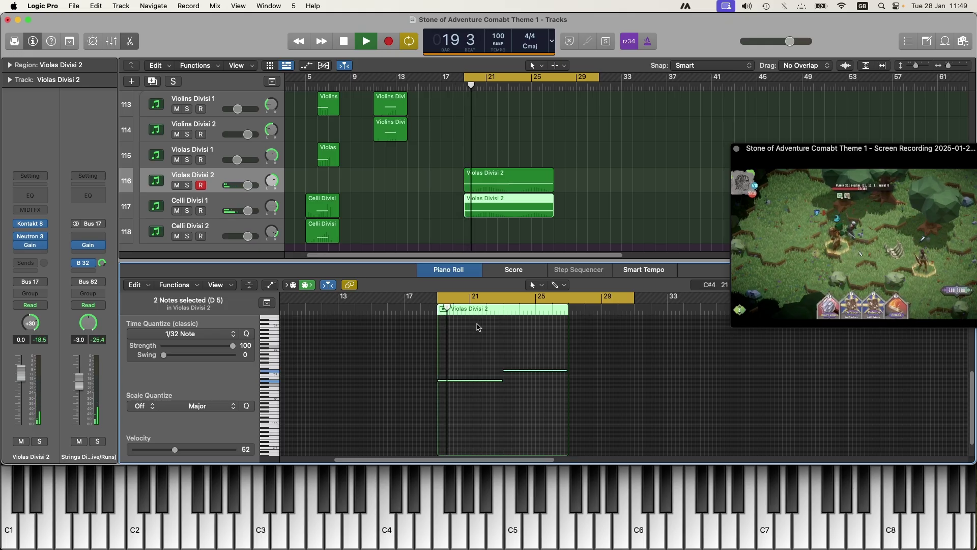
click(532, 409)
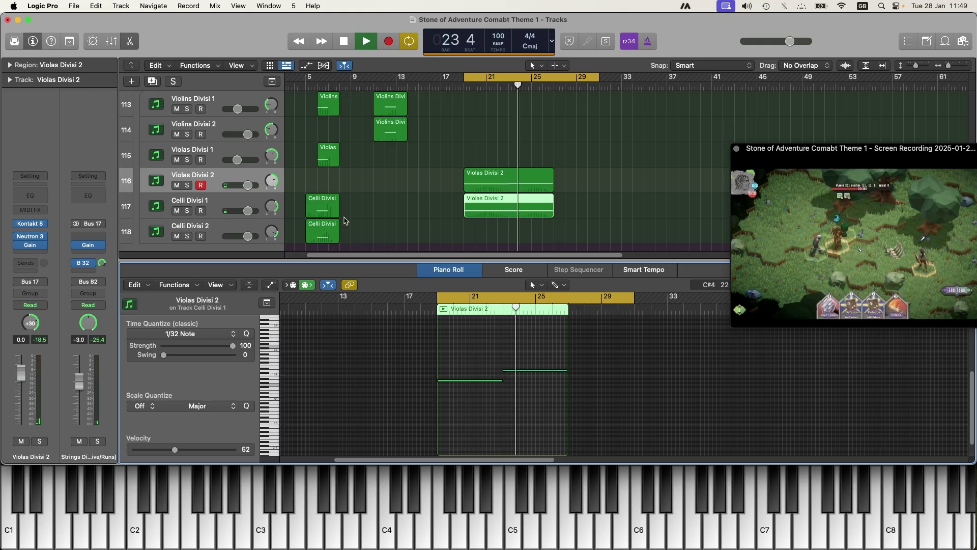
click(239, 185)
drag(246, 185, 241, 185)
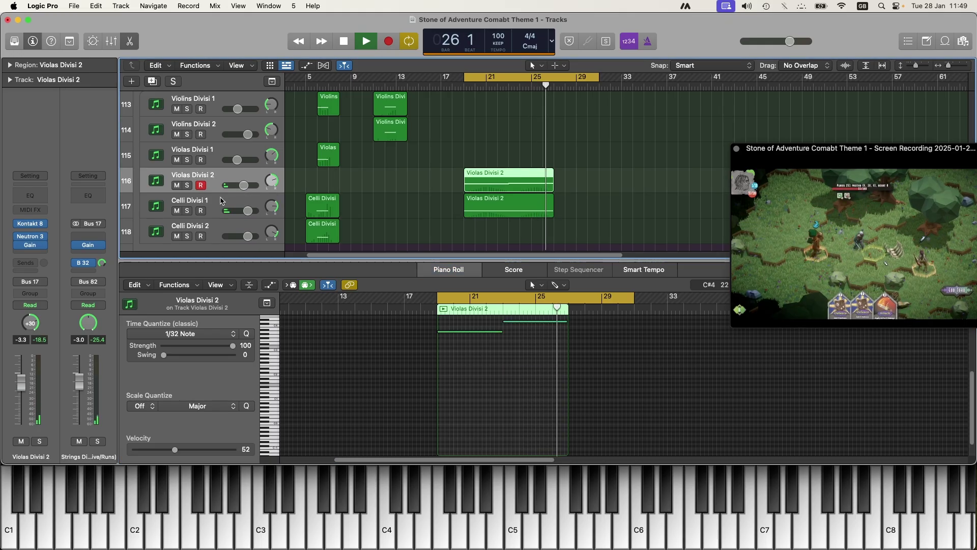
Record a Celli Divisi 2 take from bar 18 to about bar 28, discarding a short first attempt
click(223, 201)
key(Down)
key(space)
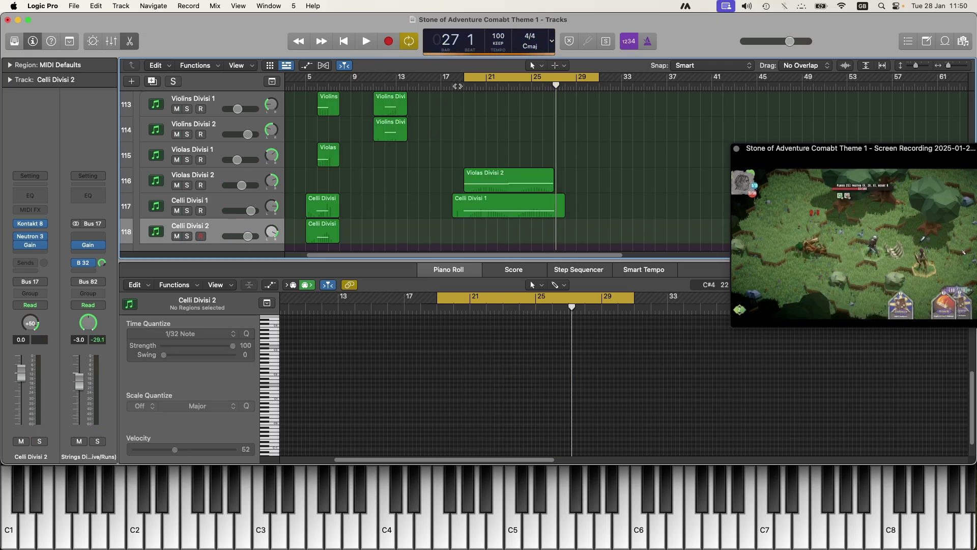
key(Return)
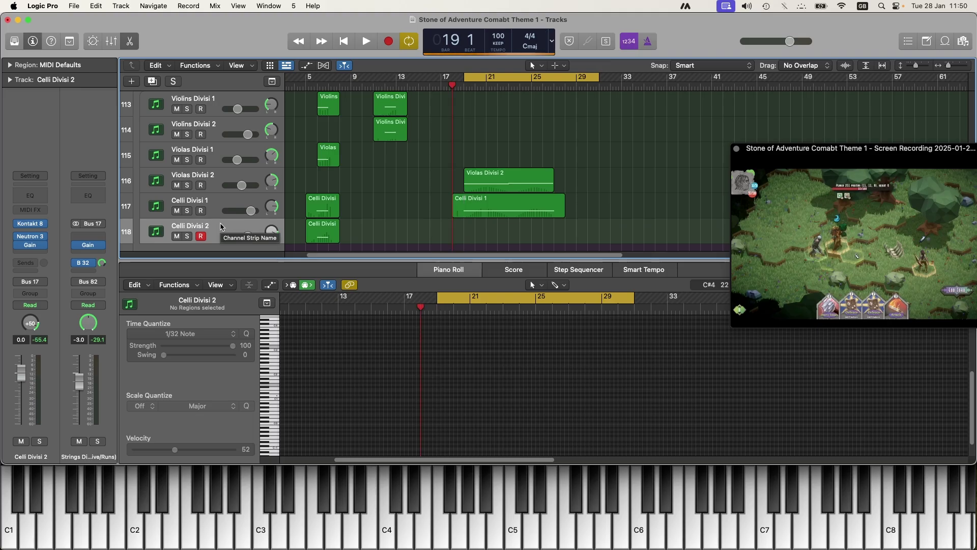
key(r)
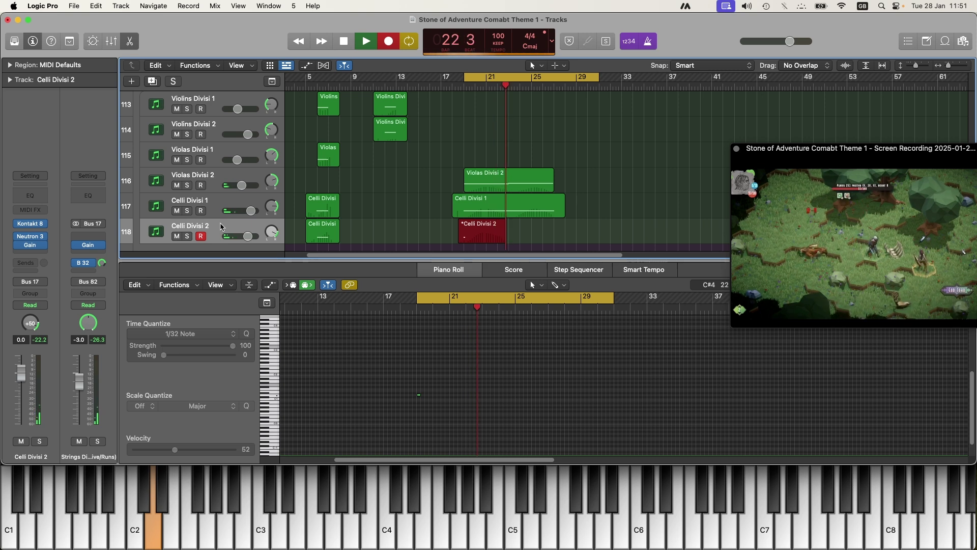
key(space)
key(Delete)
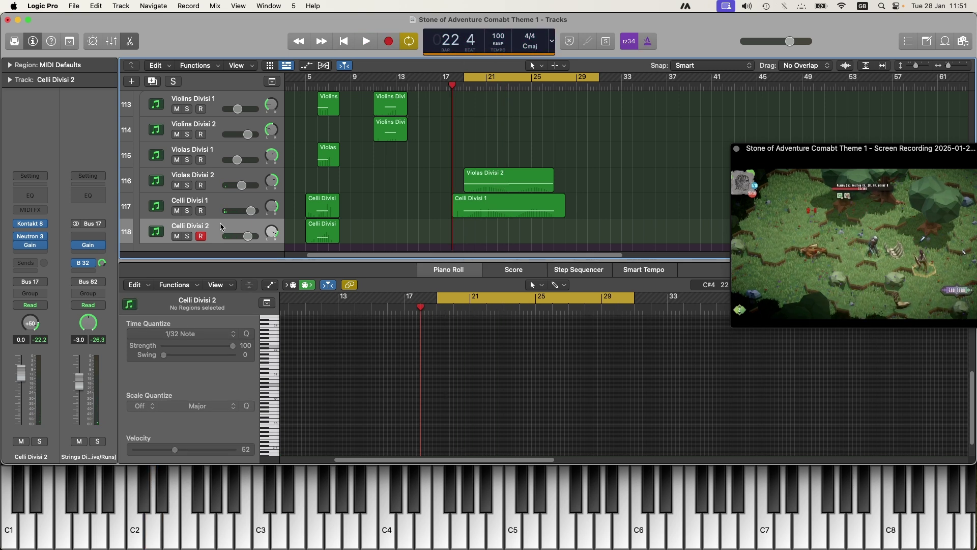
key(r)
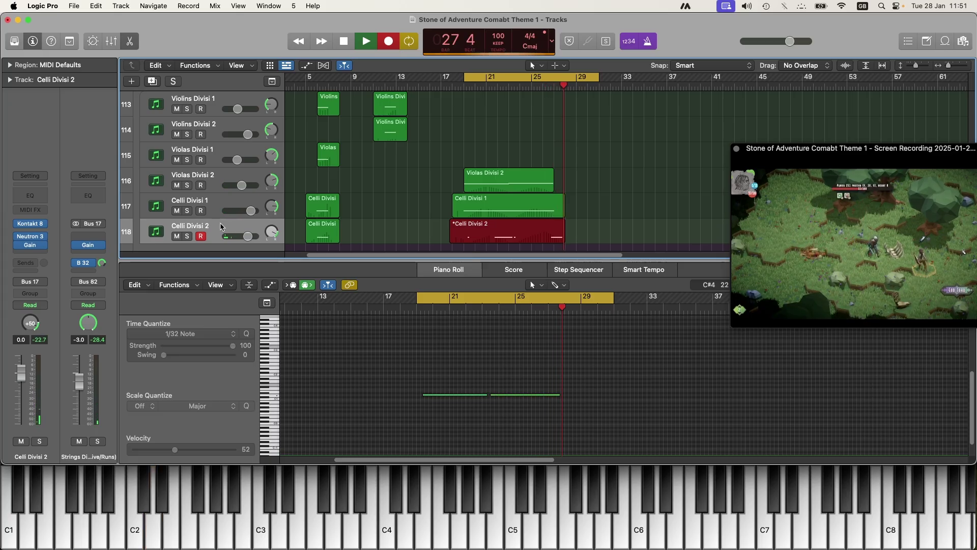
key(space)
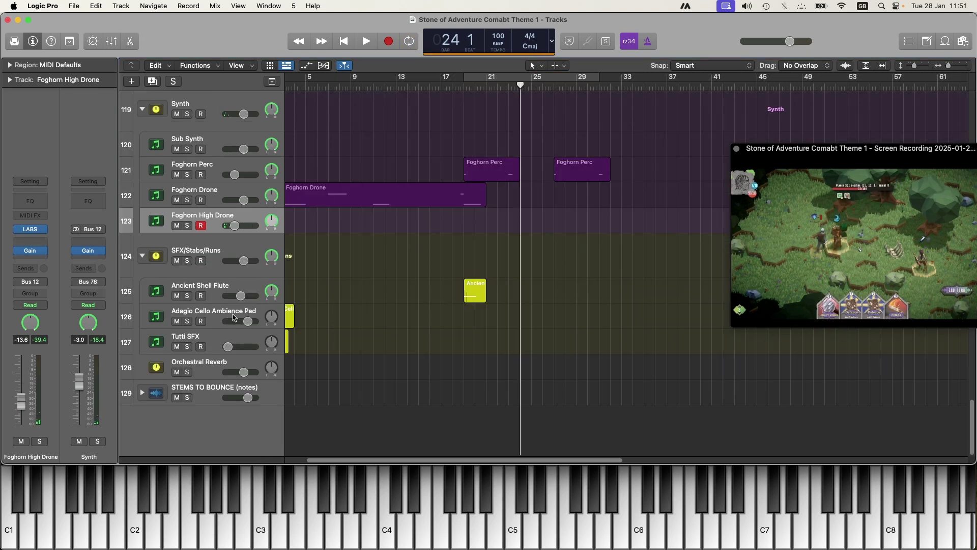
Record an Adagio Cello Ambience Pad take under the strings from bar 18 to about bar 28
click(208, 317)
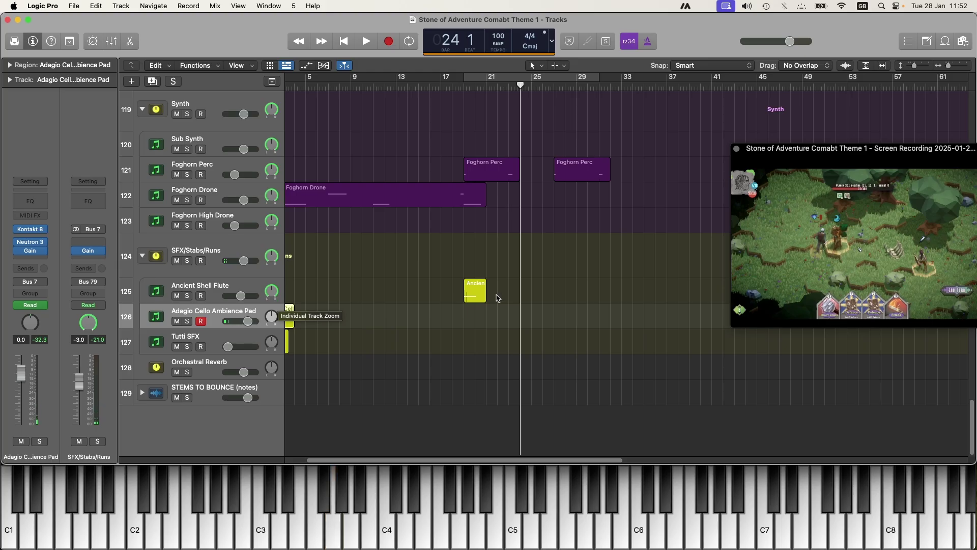
scroll(539, 250, up, 10)
drag(473, 84, 462, 87)
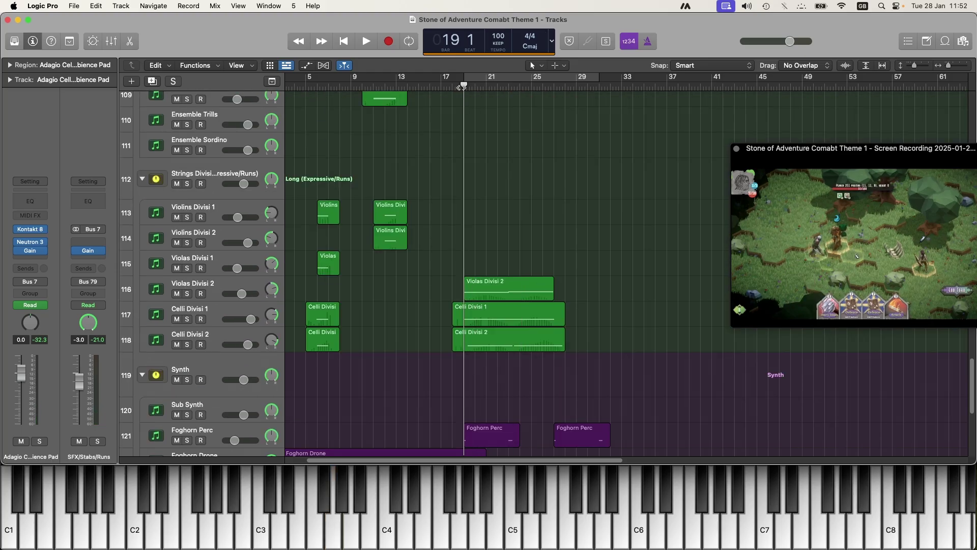
key(r)
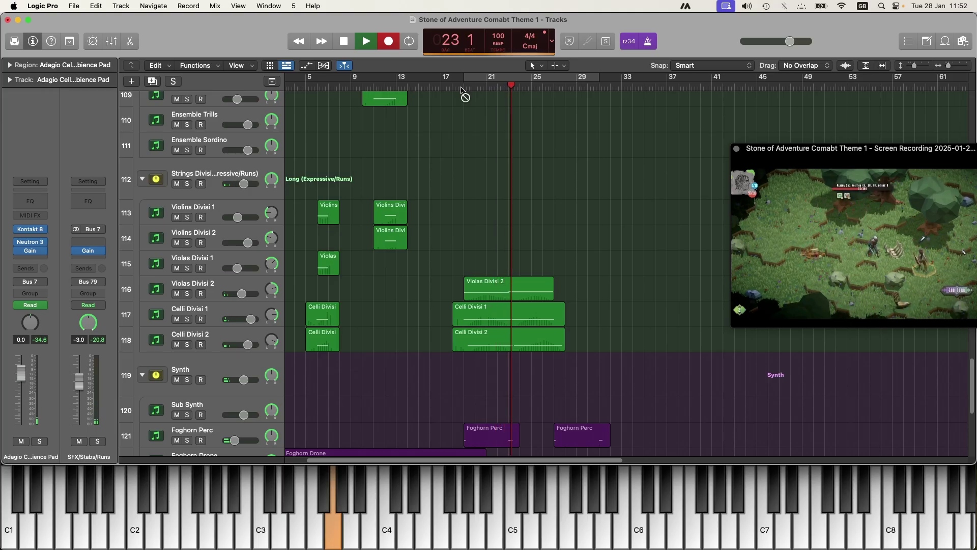
scroll(462, 89, down, 2)
scroll(461, 91, down, 5)
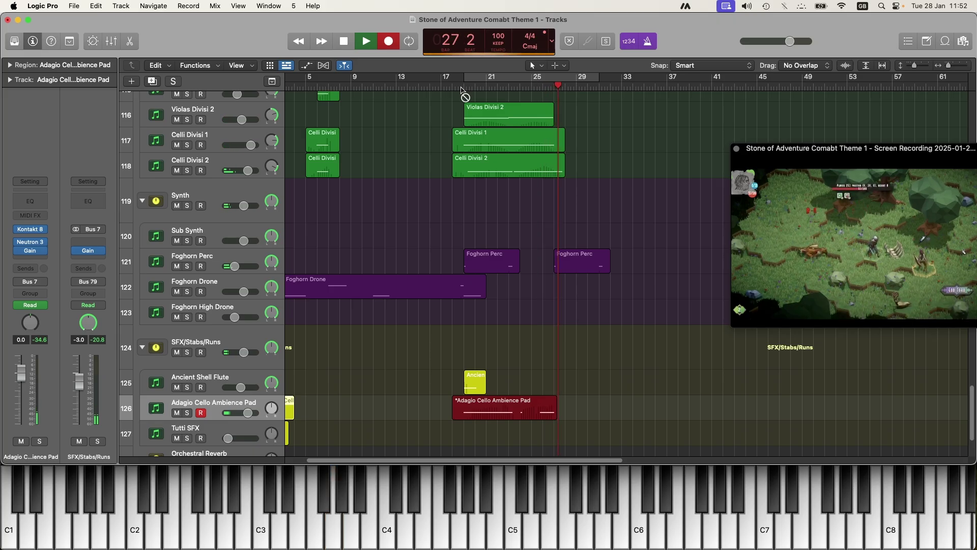
key(space)
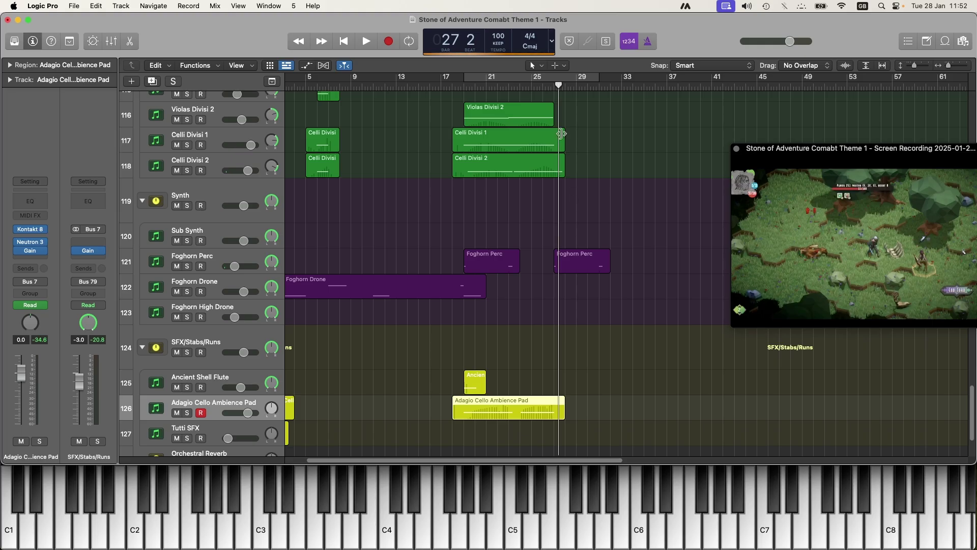
Expand the Woodwinds Solo stack, audition its instruments and record an Oboe Leg phrase from bar 26 to about bar 28
scroll(561, 133, up, 15)
scroll(306, 243, up, 15)
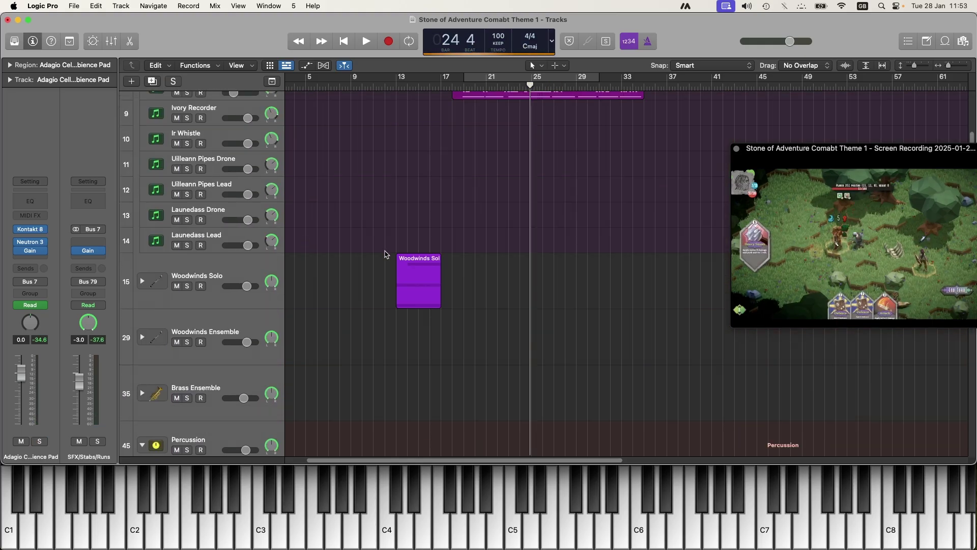
click(142, 284)
scroll(509, 326, down, 3)
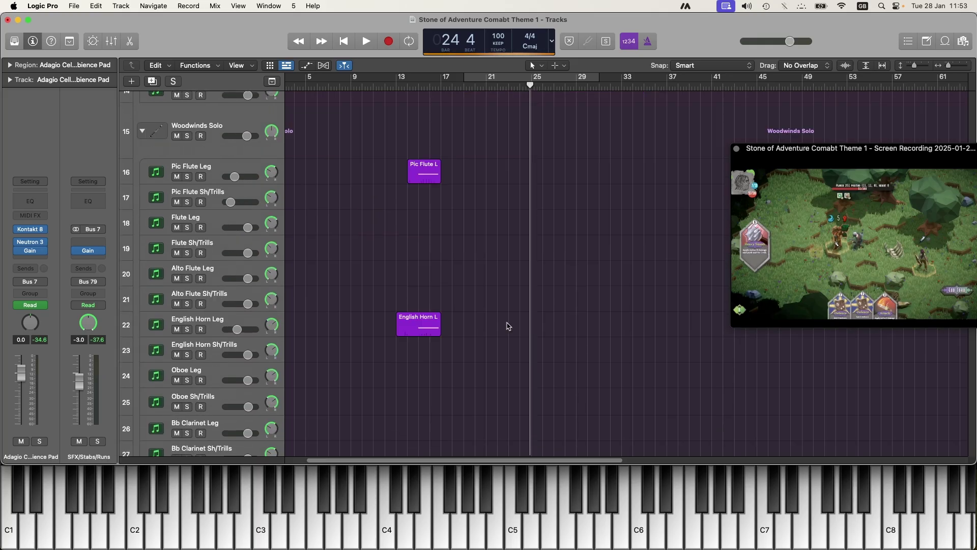
click(218, 169)
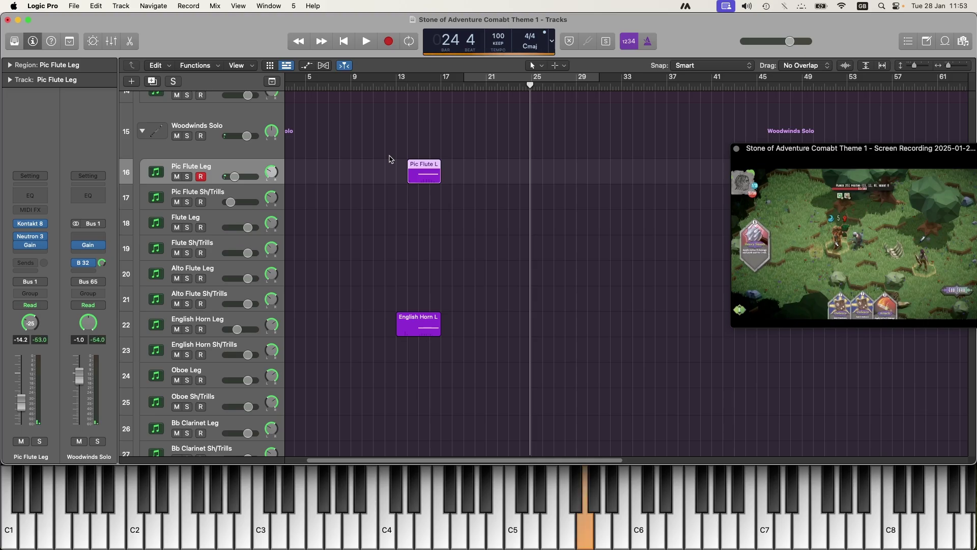
scroll(351, 304, down, 2)
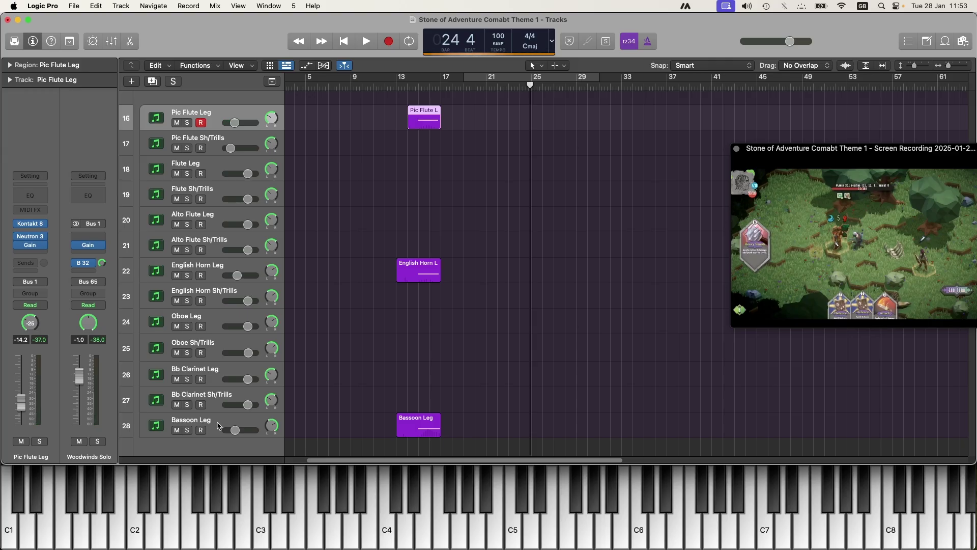
click(227, 318)
click(519, 87)
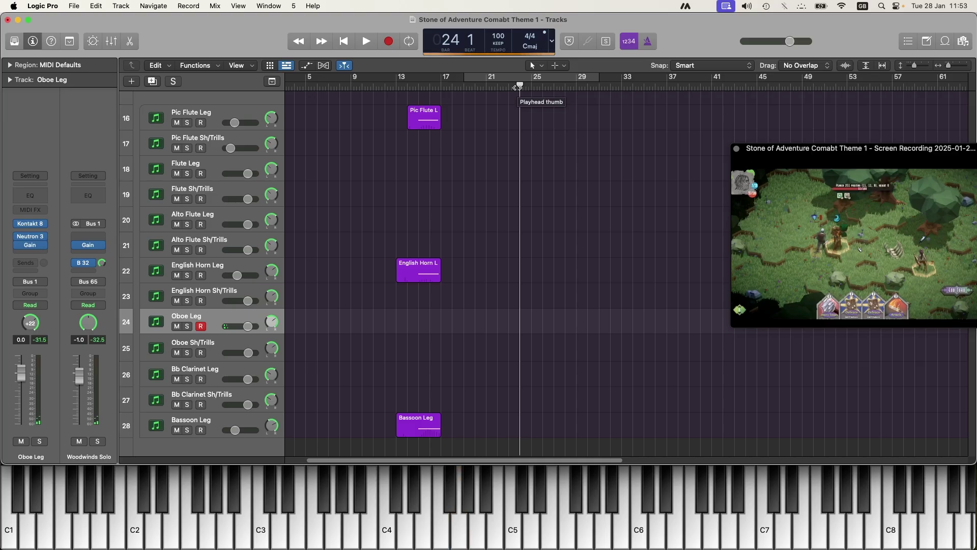
key(r)
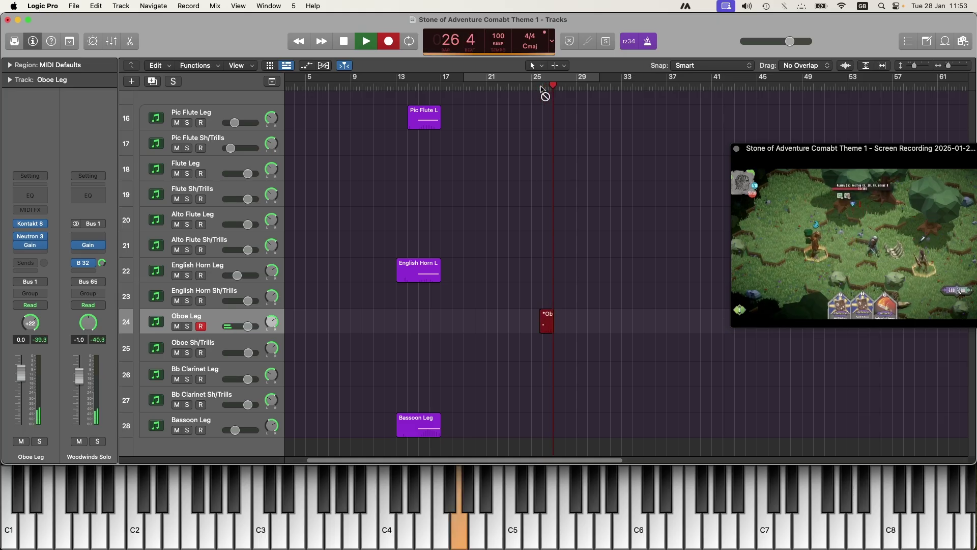
key(space)
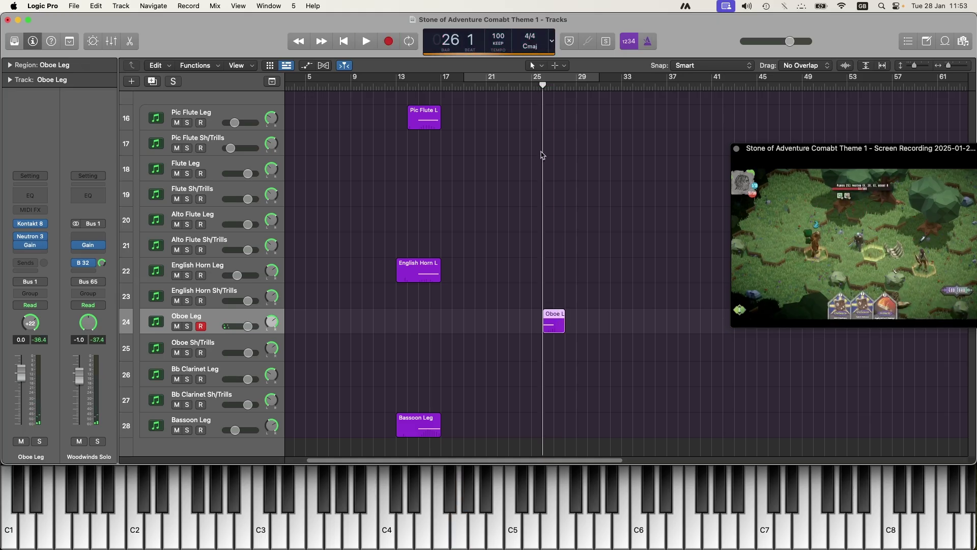
Record a Bassoon Leg phrase from bar 25 to about bar 28 against the oboe
scroll(452, 393, down, 2)
click(199, 376)
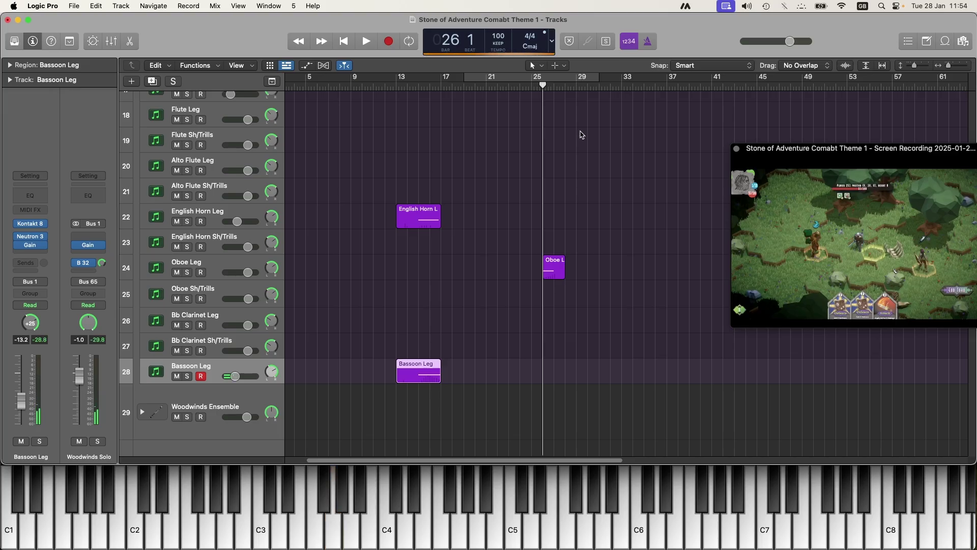
key(r)
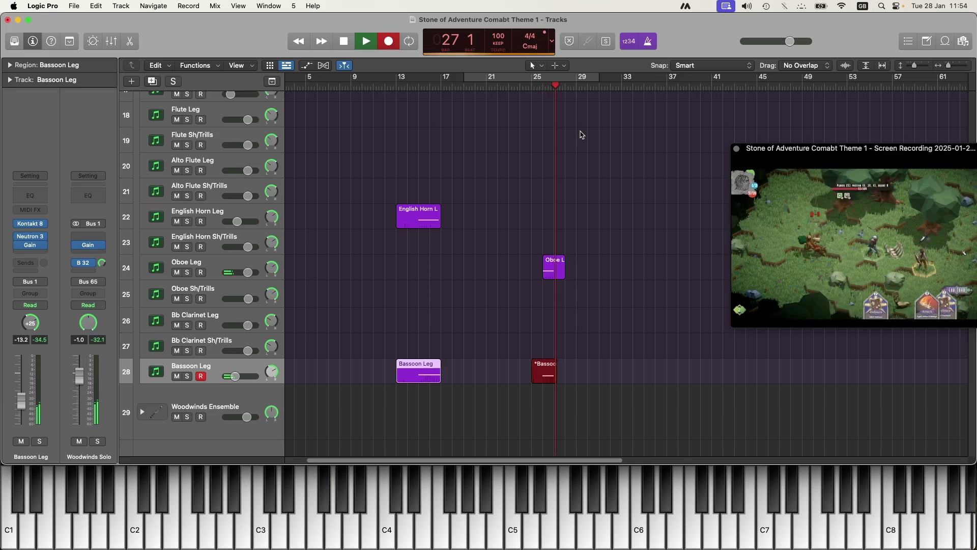
key(space)
Record a Bb Clarinet Leg phrase from bar 24 to about bar 28
click(537, 87)
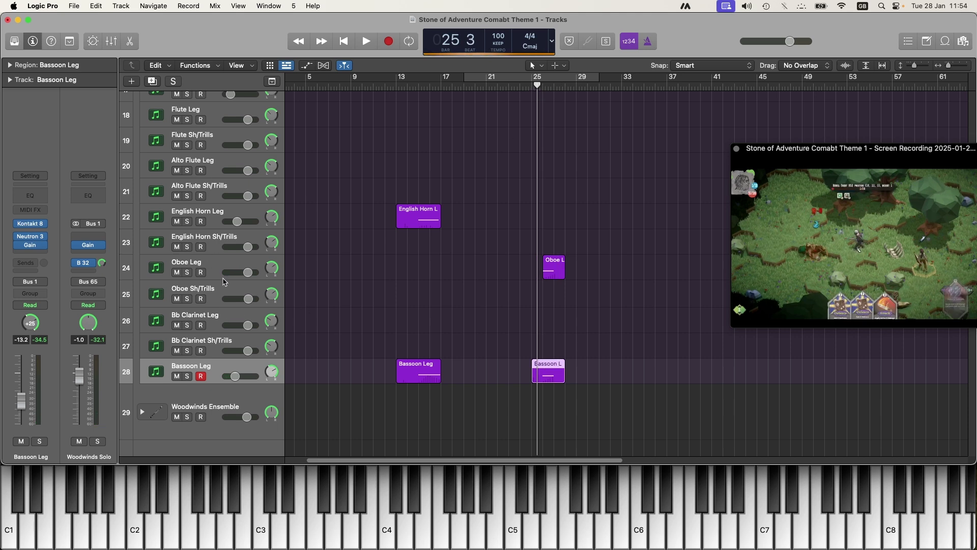
click(221, 318)
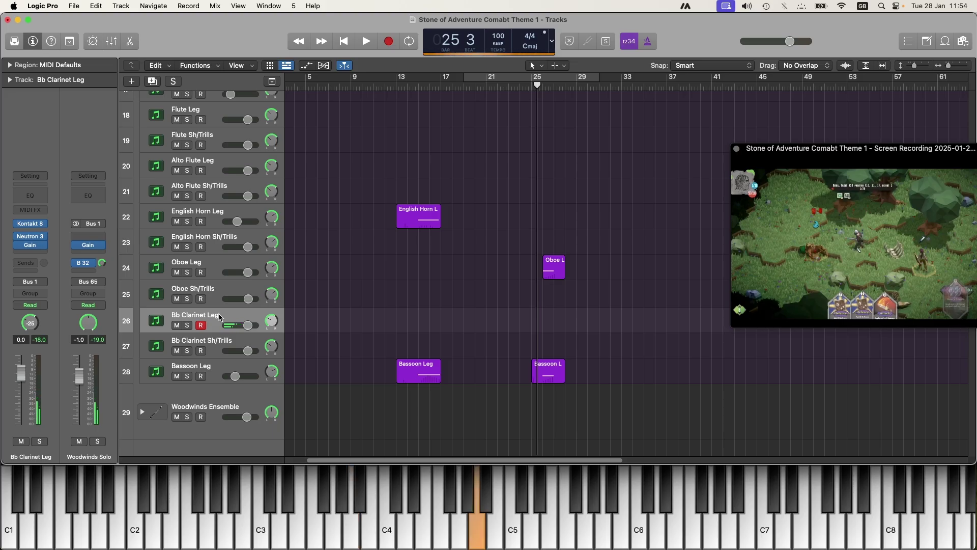
key(r)
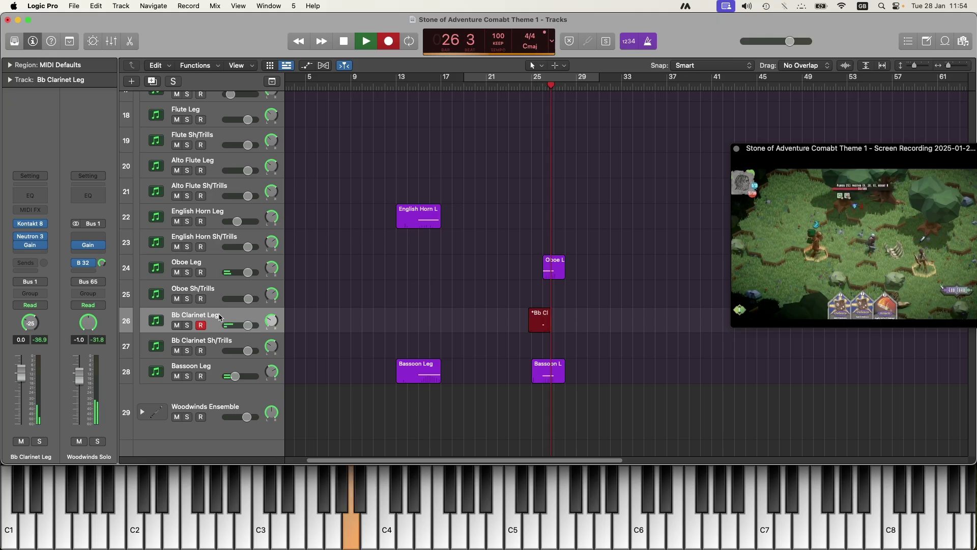
key(space)
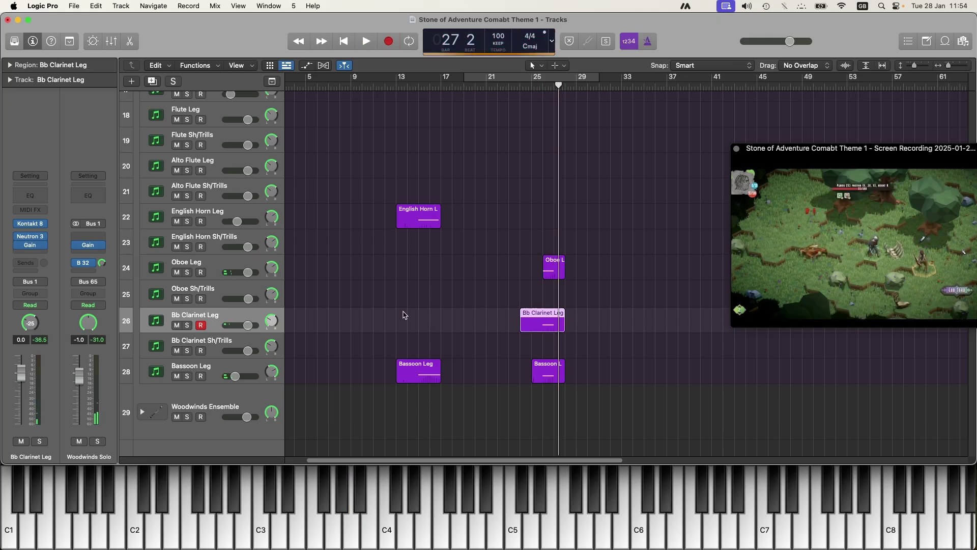
Check the Claire flute's articulations on Flute Sh/Trills and record a take there from bar 22 to about bar 27
key(super+Up)
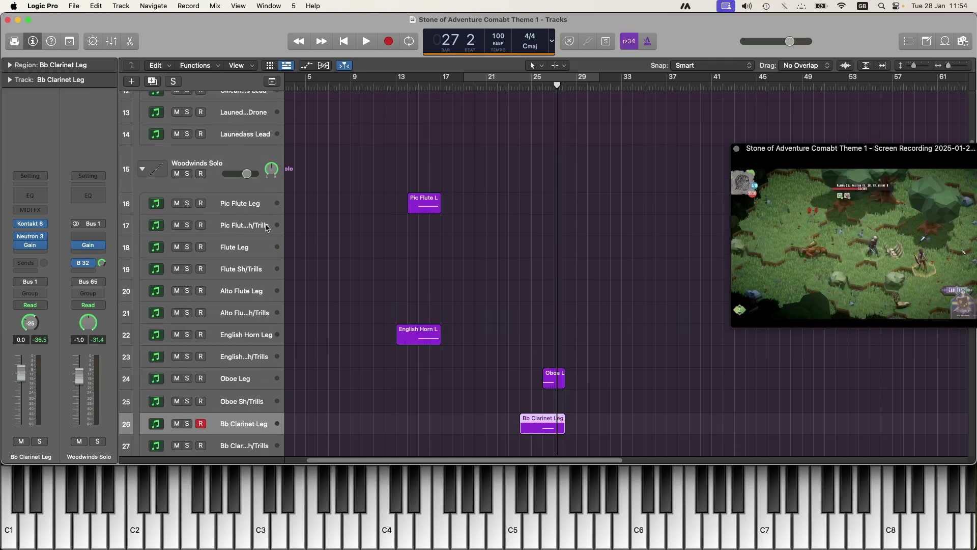
click(257, 228)
click(246, 273)
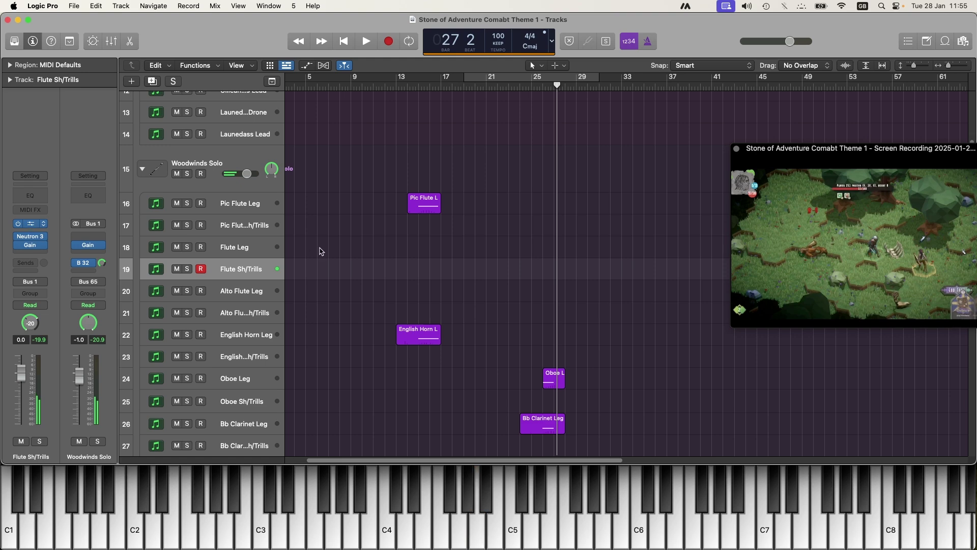
key(v)
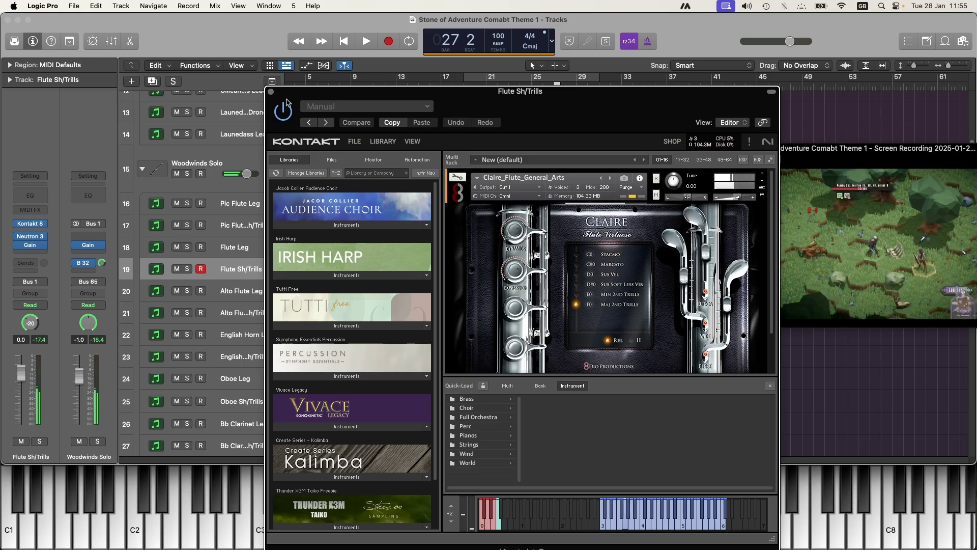
click(270, 93)
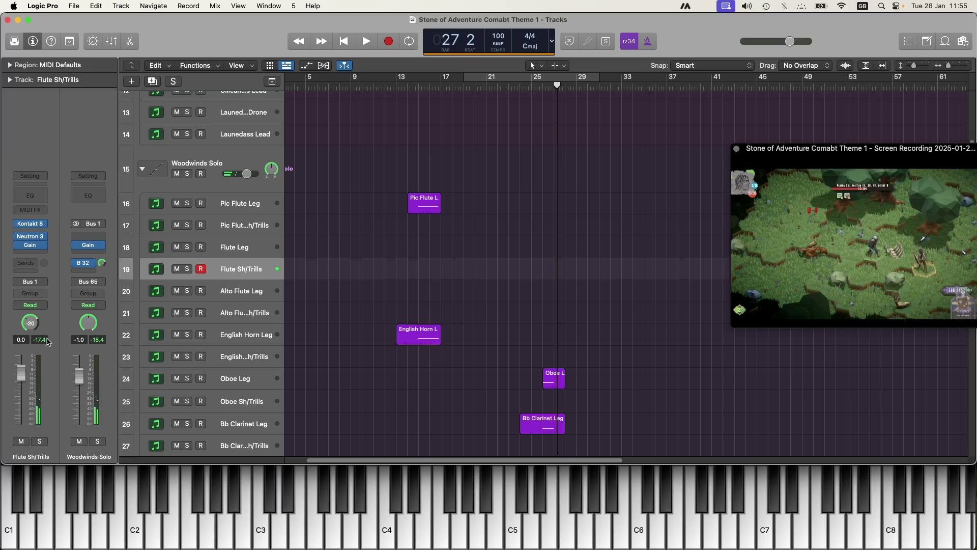
key(v)
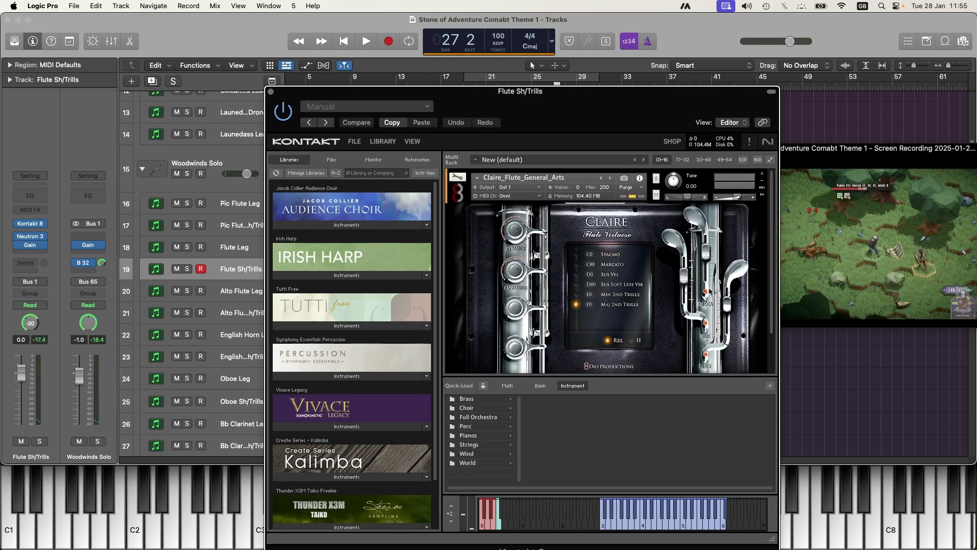
key(v)
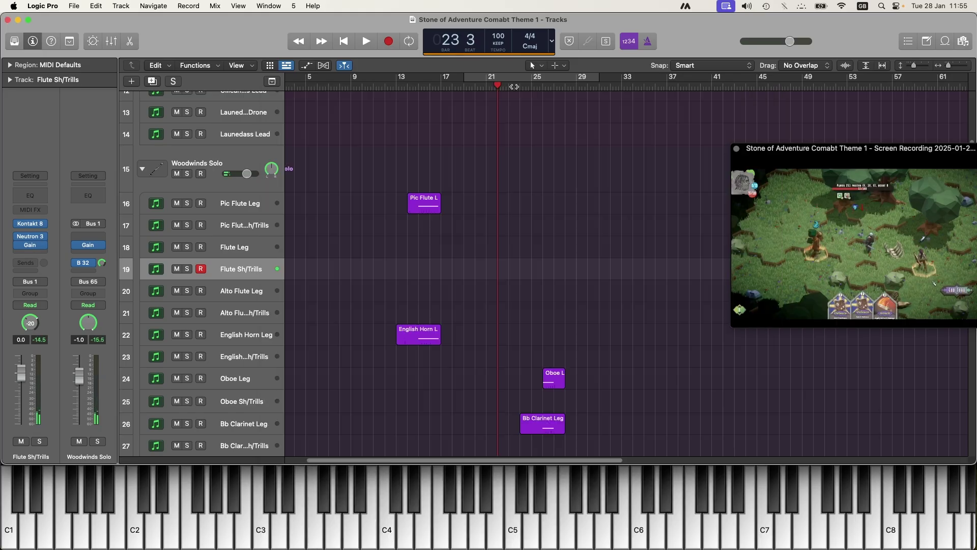
key(r)
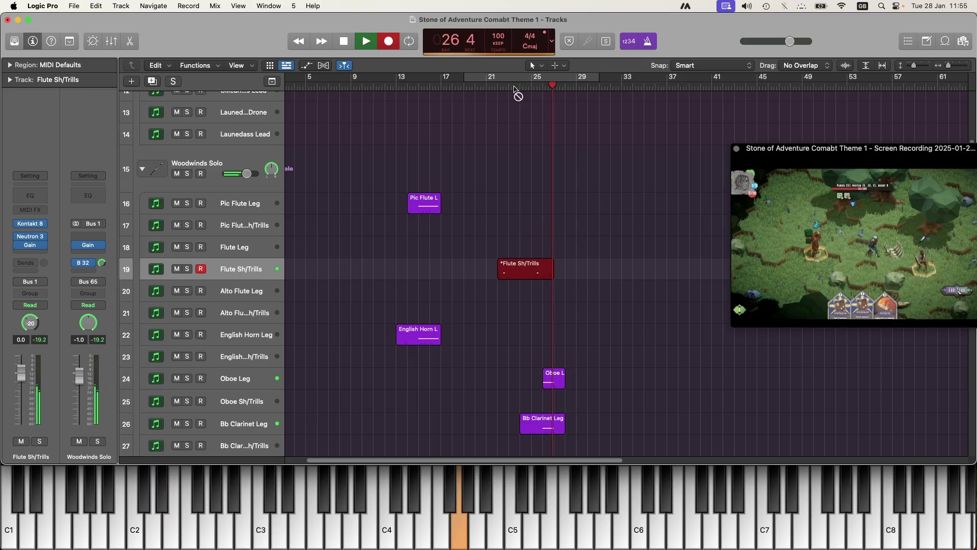
key(space)
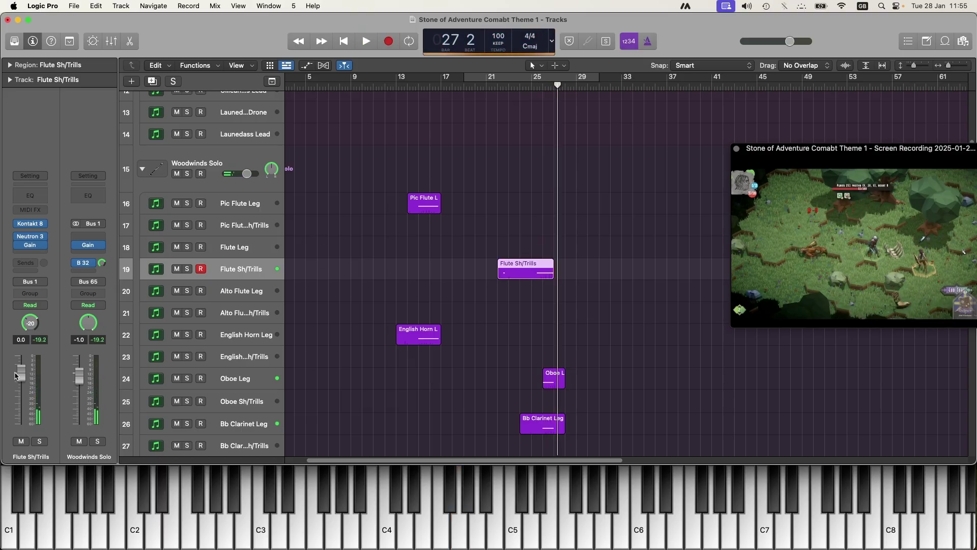
Lower the Flute Sh/Trills volume to -12.8 dB and trim the start of its region to bar 24
double_click(526, 84)
drag(499, 270, 520, 270)
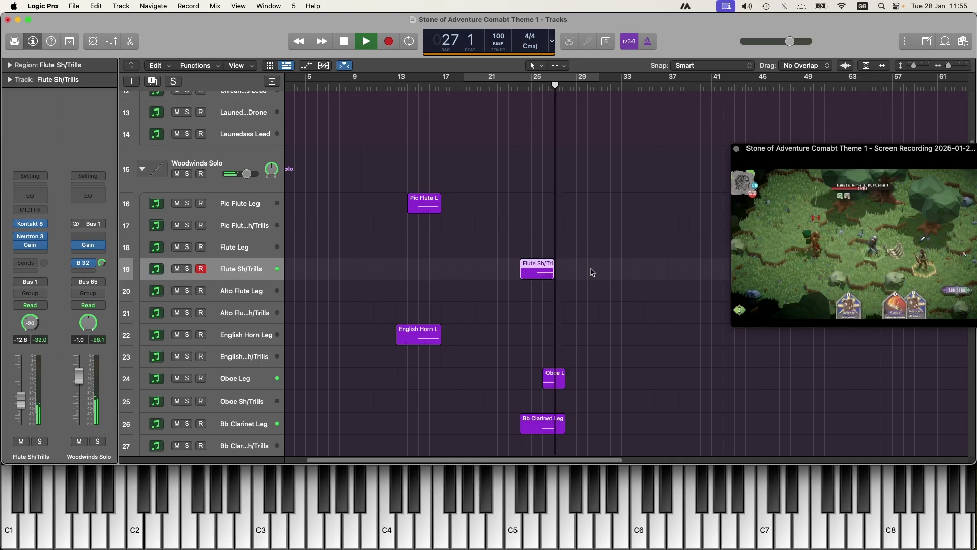
Automate a curved volume rise on Flute Sh/Trills from -39.1 dB to -12.8 dB between about bars 25.5 and 26
key(a)
key(space)
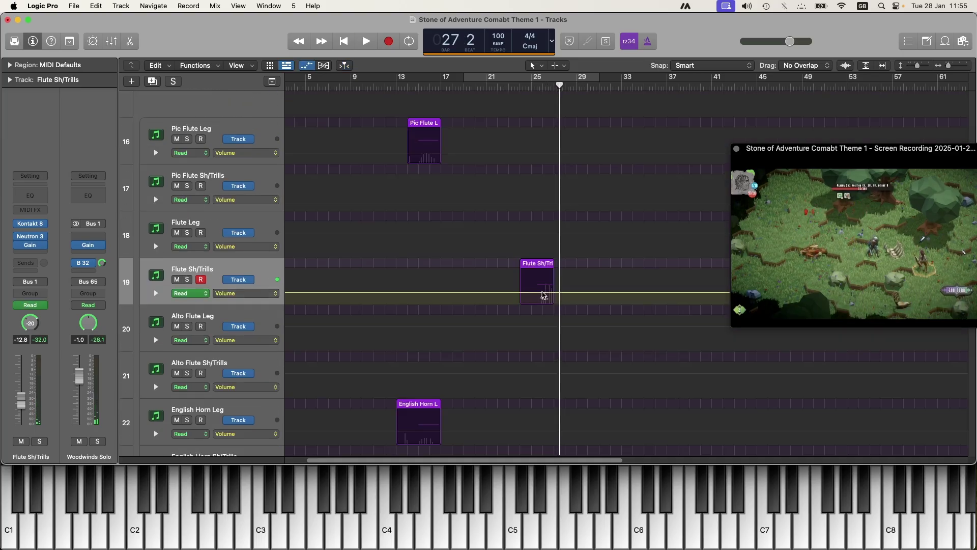
drag(539, 293, 514, 302)
click(529, 86)
key(space)
scroll(540, 299, up, 5)
scroll(539, 299, up, 3)
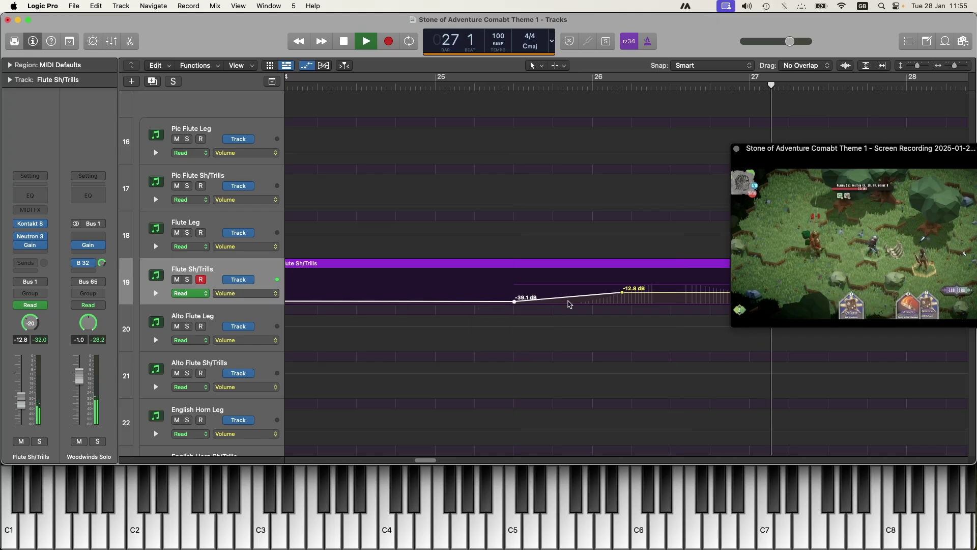
drag(575, 299, 574, 307)
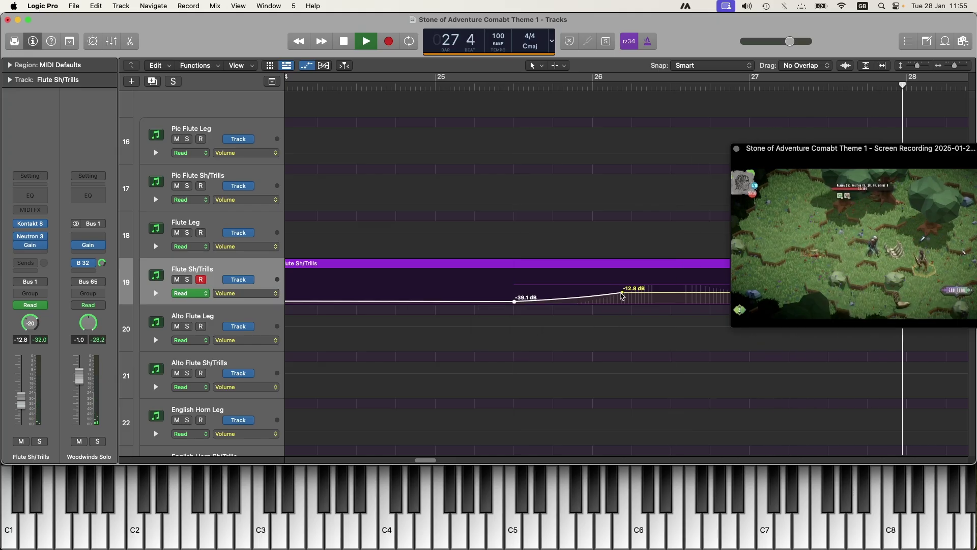
key(z)
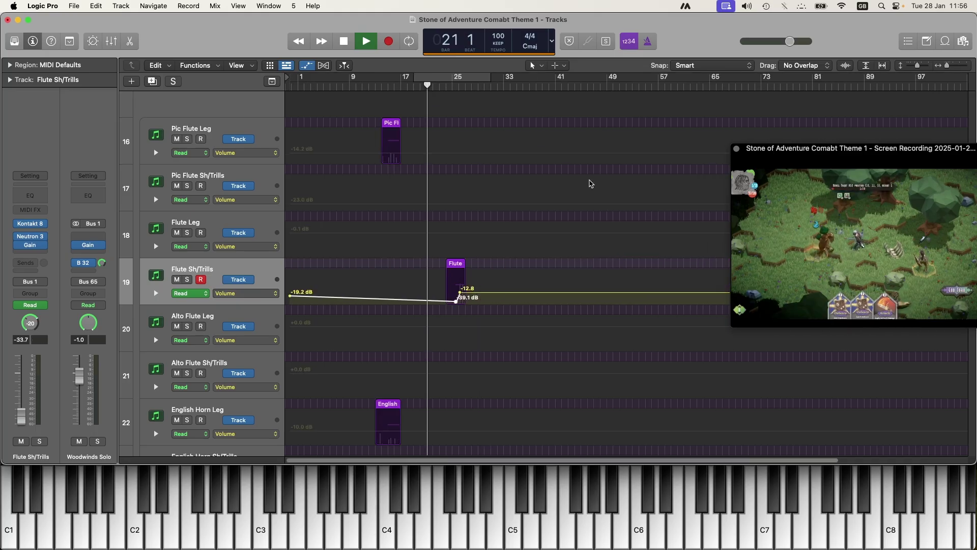
key(a)
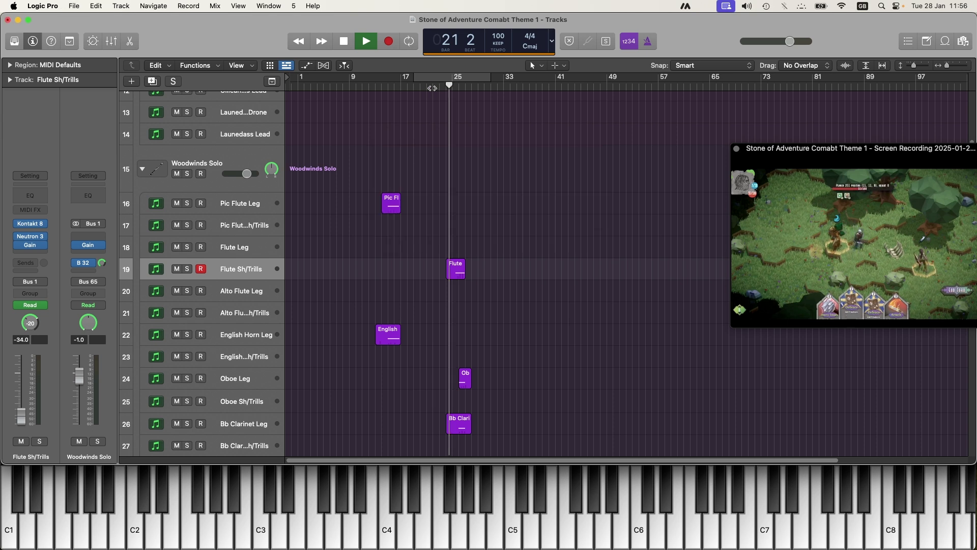
Play back the woodwind solo parts again from about bar 22
click(427, 86)
key(space)
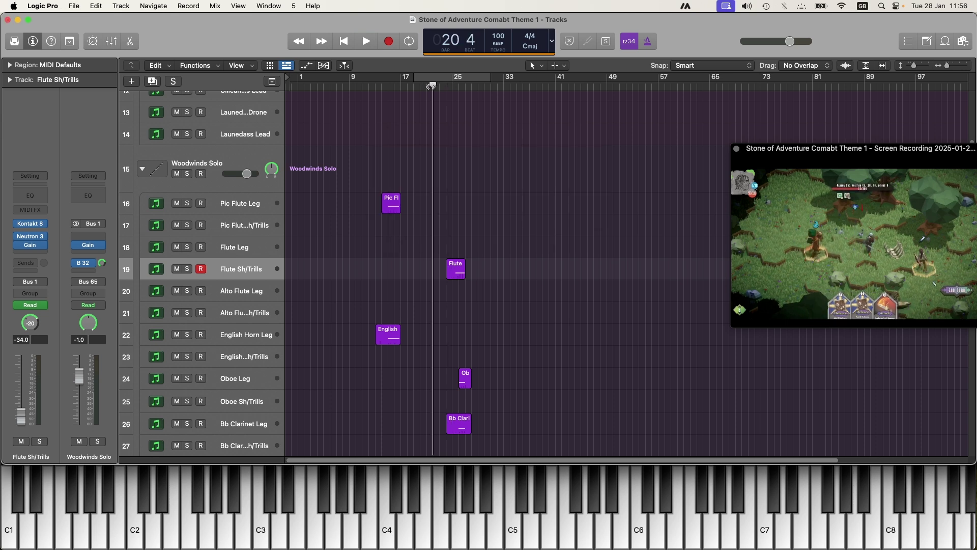
key(space)
key(space)
Audition Cymbals 2, collapse the Percussion stack, and select Calung Tuned inside the Ethnic: Asia Perc stack
scroll(253, 247, up, 1)
scroll(252, 247, down, 10)
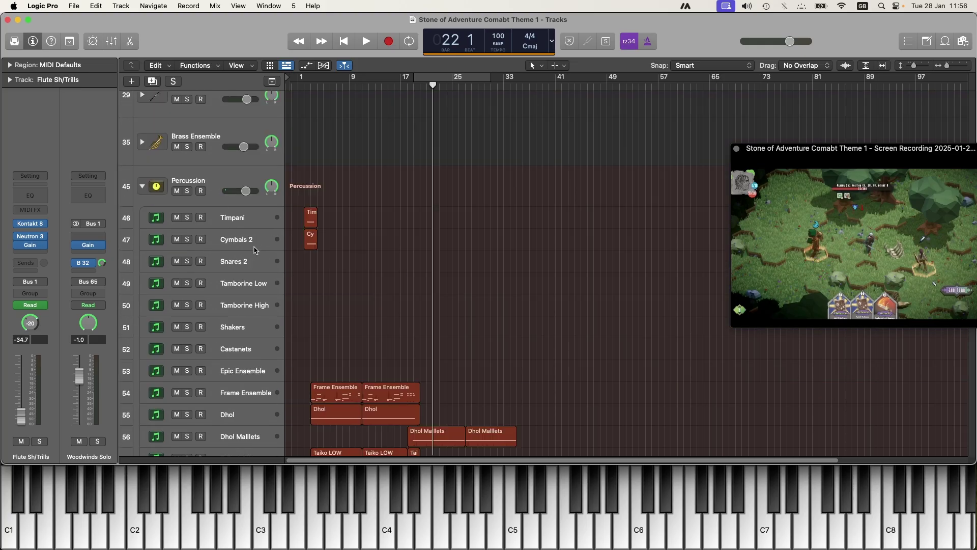
click(248, 247)
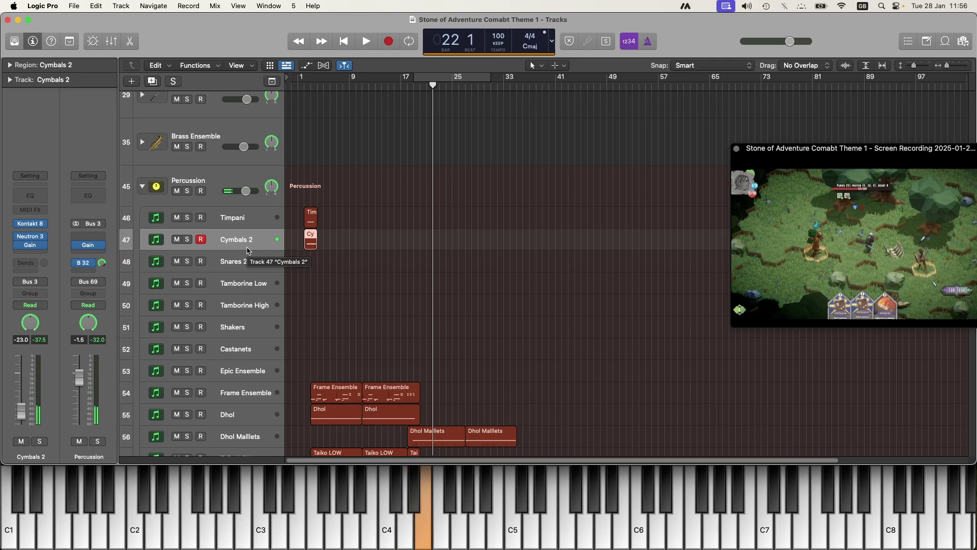
click(142, 186)
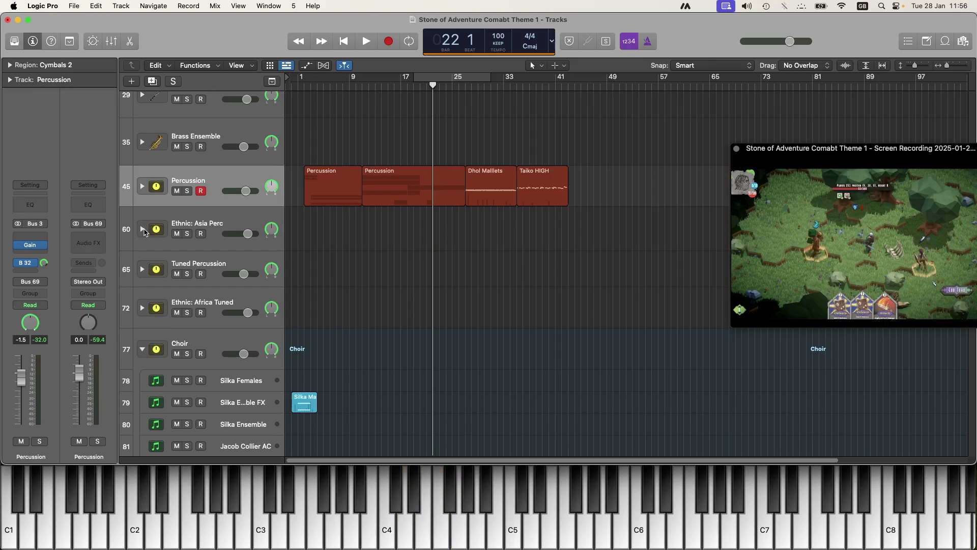
click(143, 230)
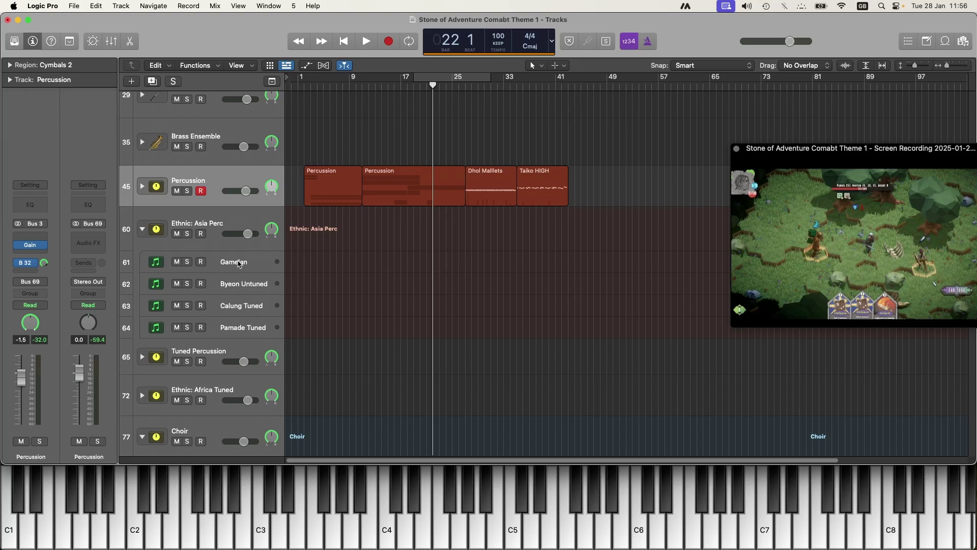
click(239, 264)
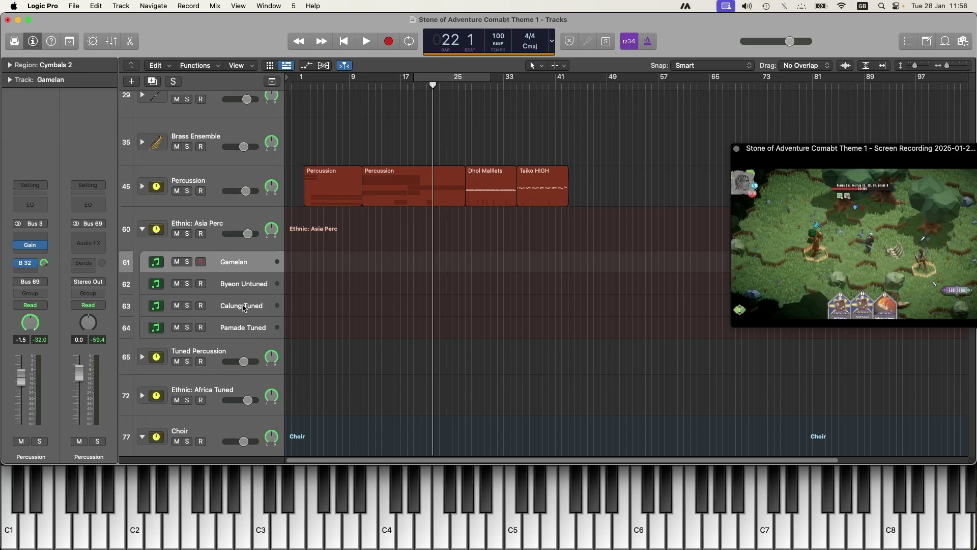
click(241, 286)
click(243, 309)
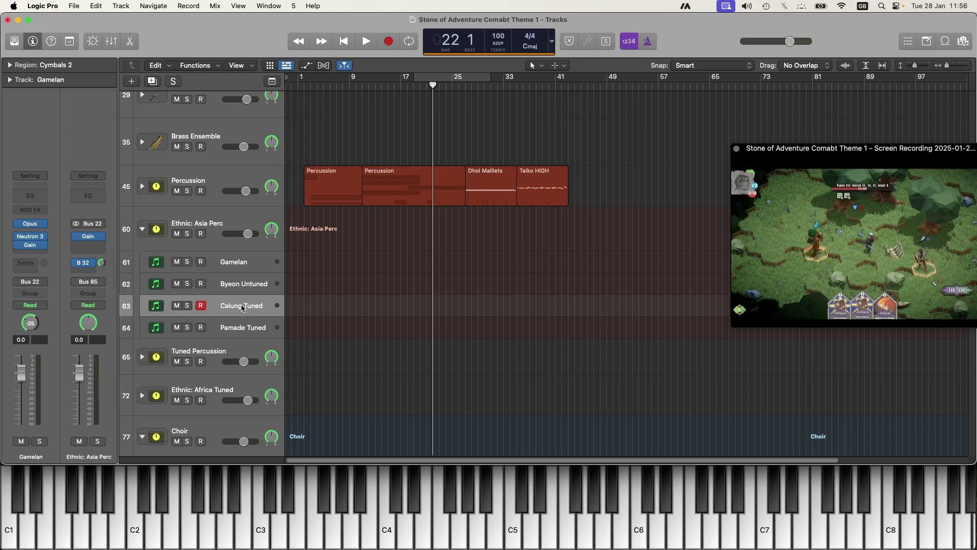
Load 23 Gong from EW Symphonic Orchestra Gold's CymGong percussion into Opus on the Calung Tuned track
click(31, 225)
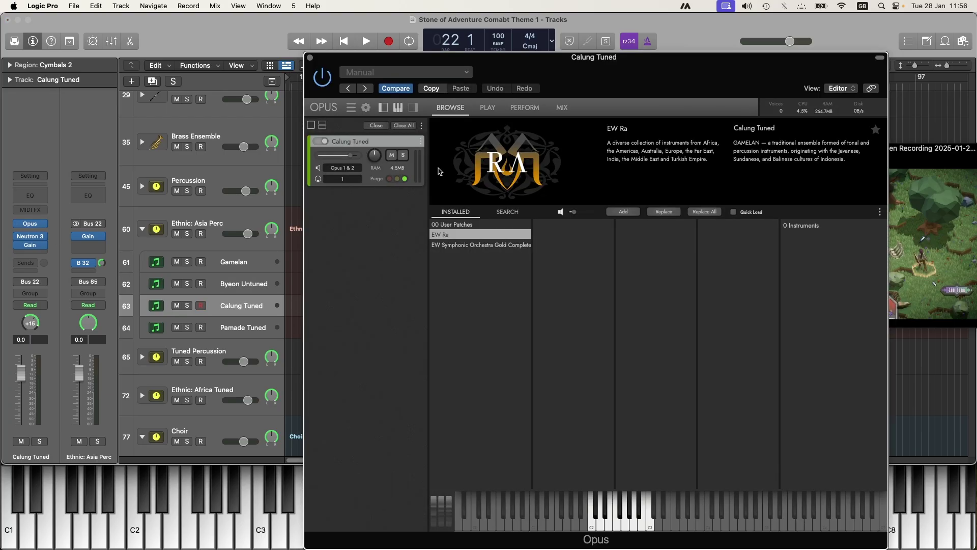
click(463, 245)
click(464, 234)
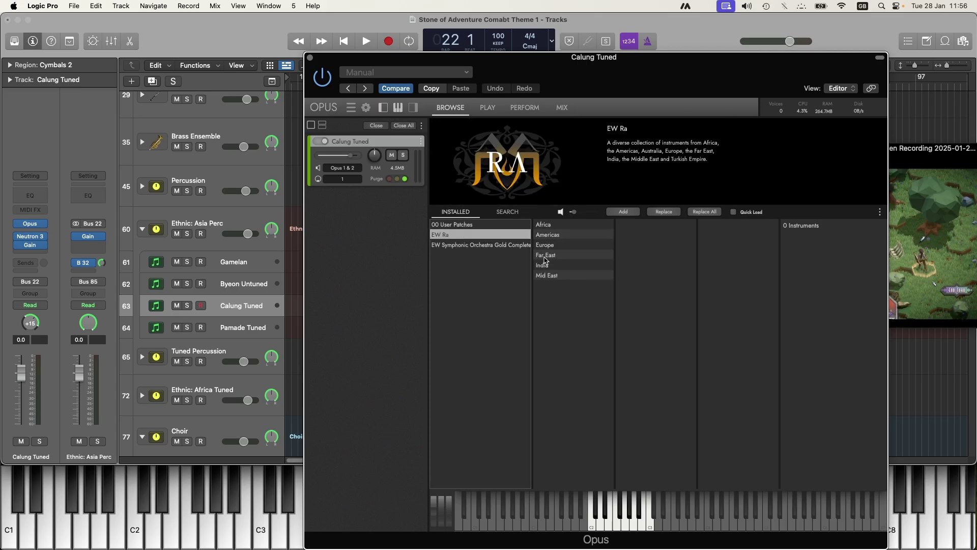
click(638, 229)
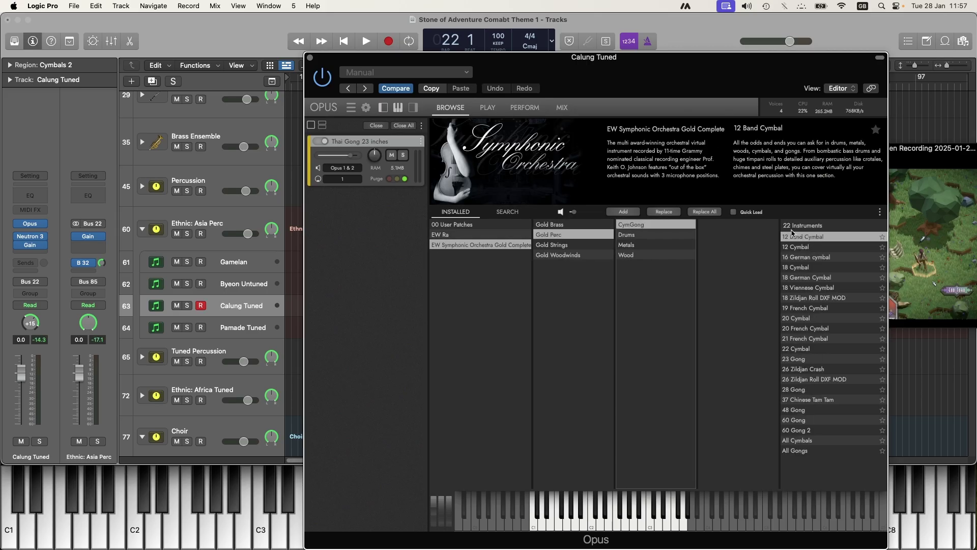
double_click(807, 358)
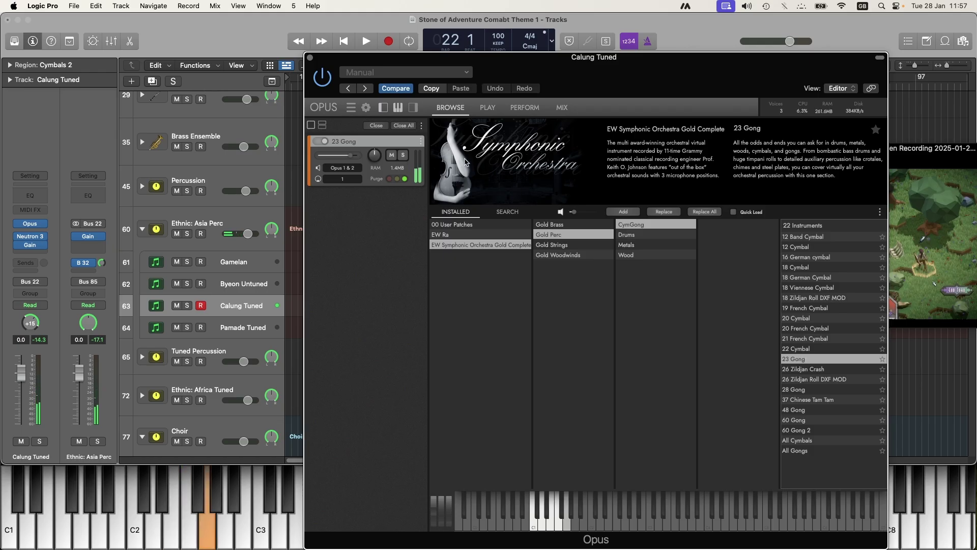
click(310, 58)
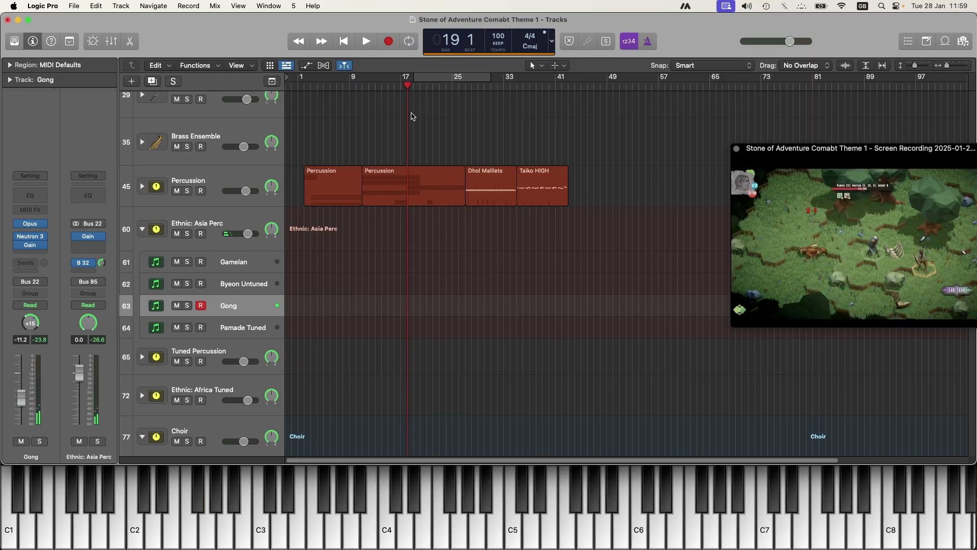
Record a Gong part from bar 19 to about bar 28 and play it back from bar 19
key(space)
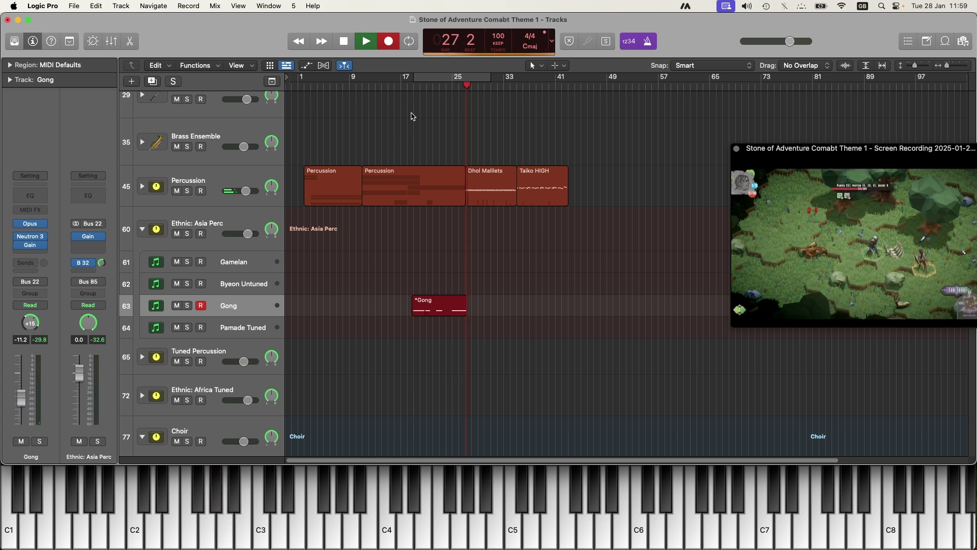
key(space)
click(413, 85)
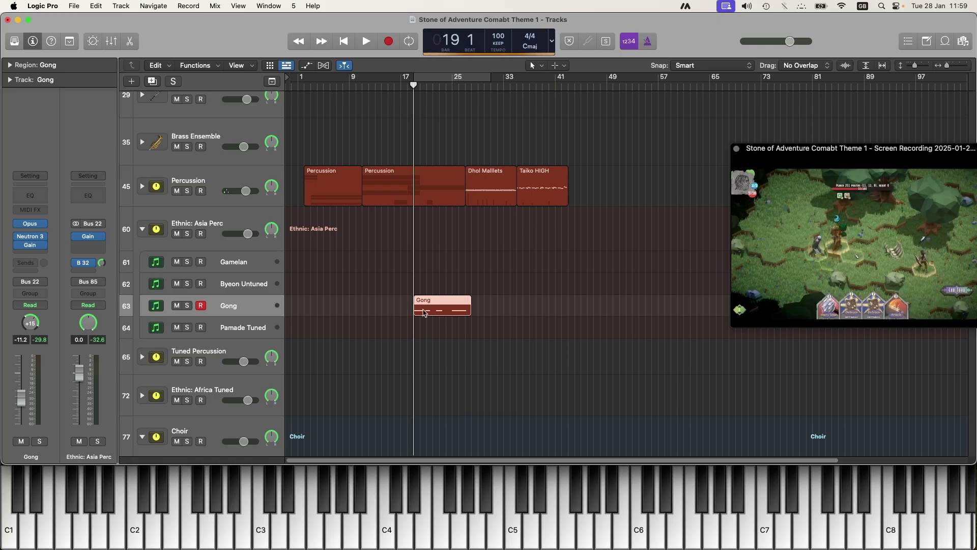
key(space)
Open the Gong region's notes and nudge the second note slightly later, starting just before bar 21
key(p)
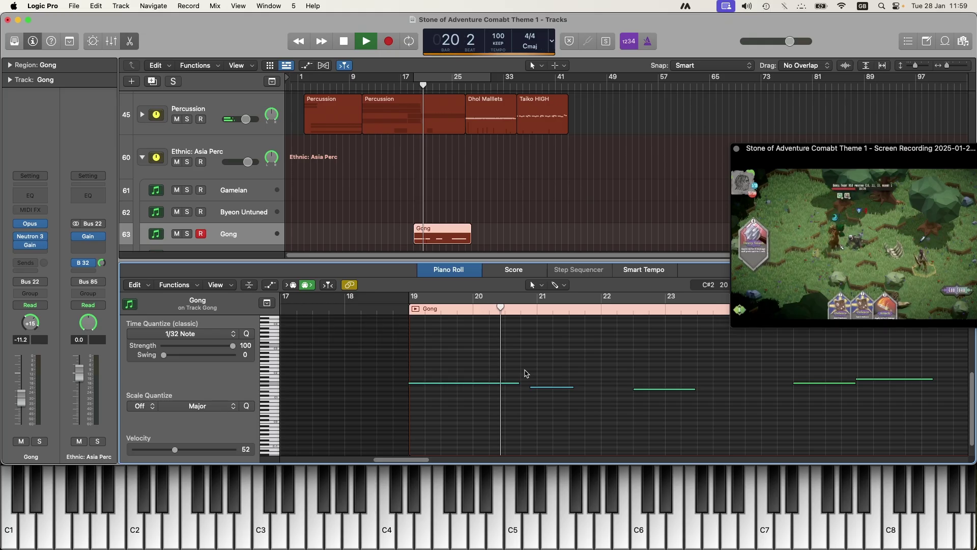
key(space)
click(546, 387)
click(520, 299)
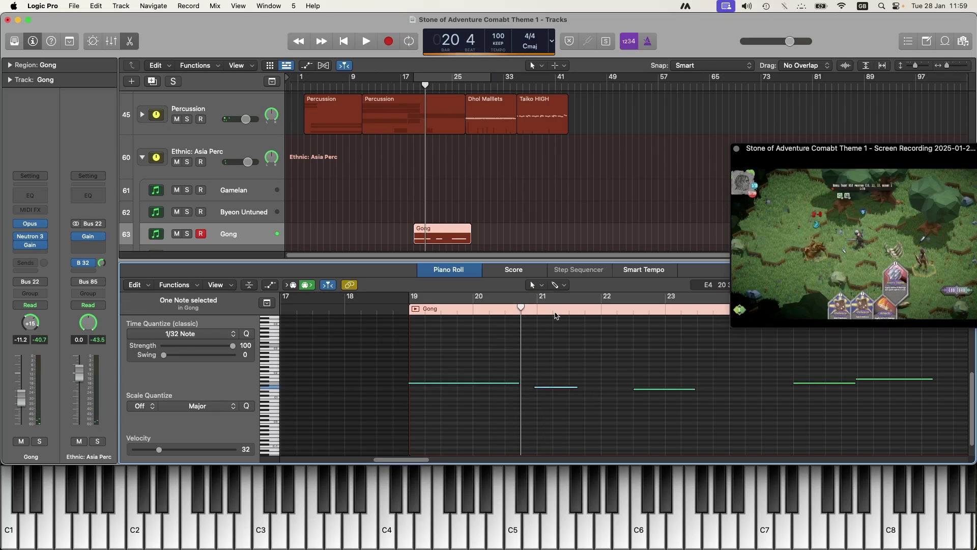
Shift the third Gong note later, to between beats 3 and 4 of bar 22, and check its timing by ear
key(space)
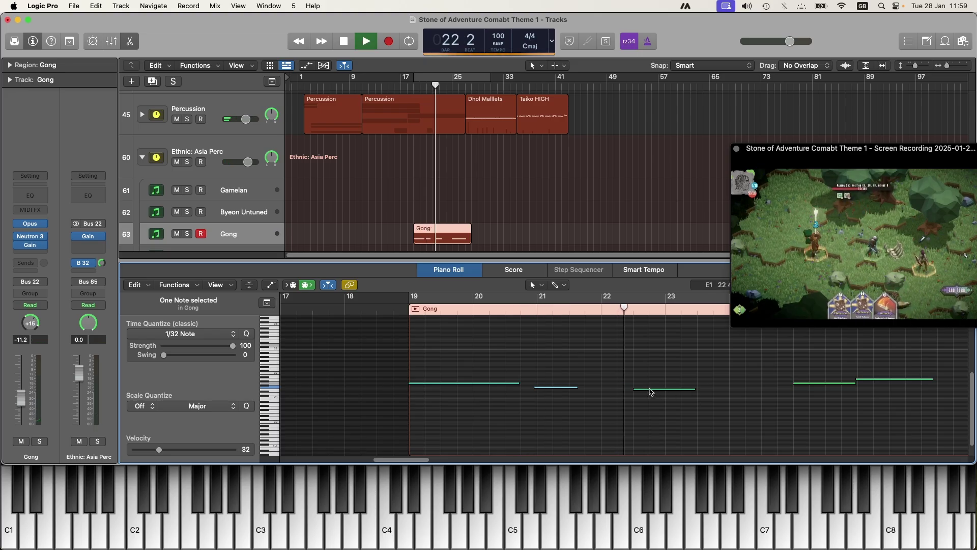
drag(652, 392, 658, 391)
key(space)
key(space)
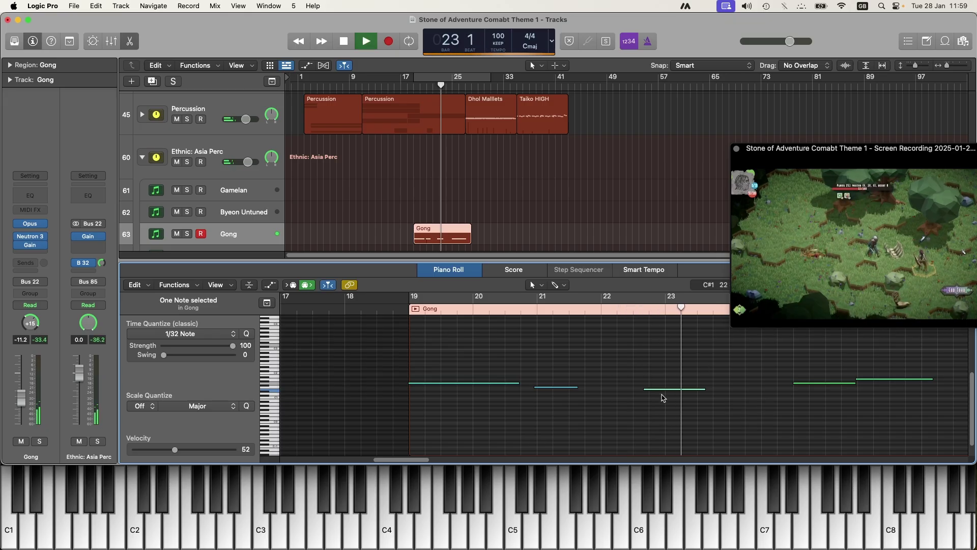
key(space)
click(630, 314)
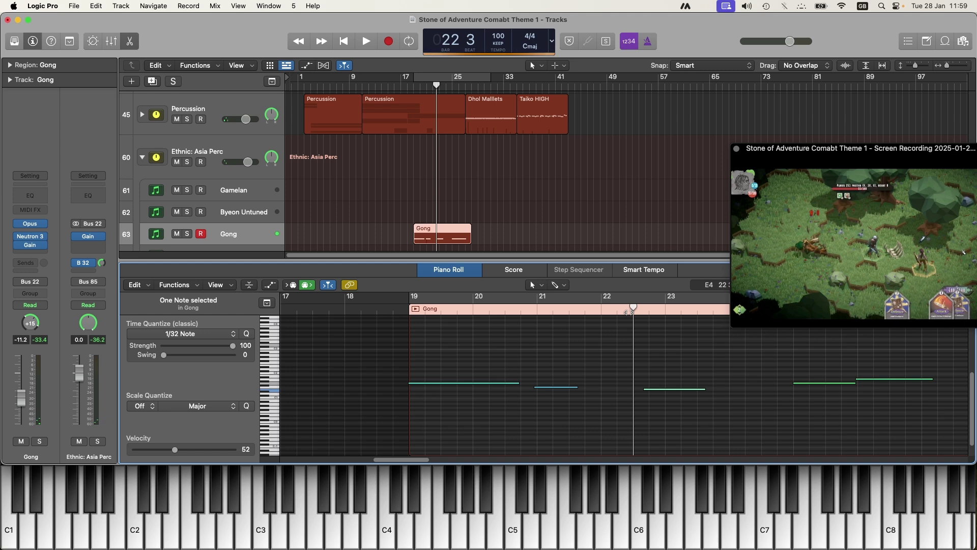
key(space)
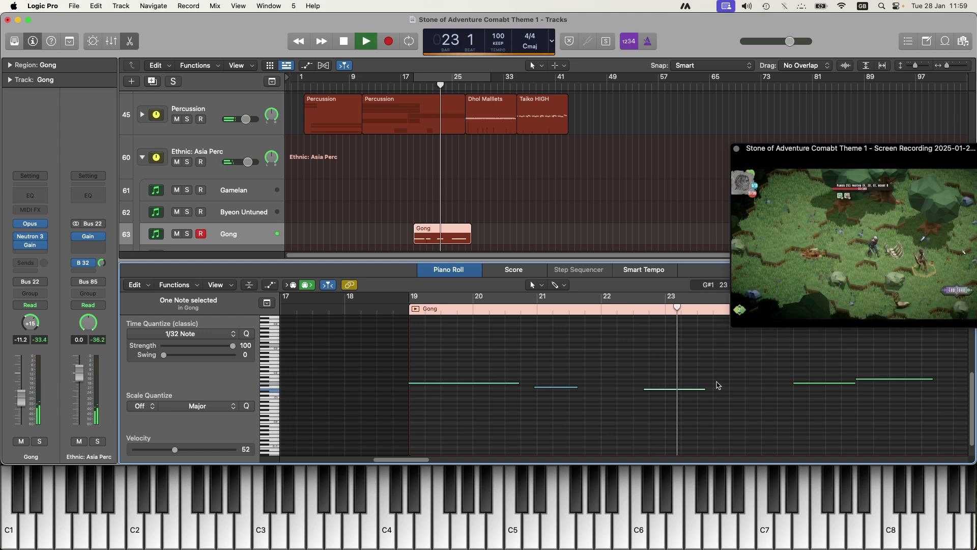
Try the third Gong note slightly later, at about beat 4 of bar 22, and play it back
key(space)
drag(686, 389, 692, 390)
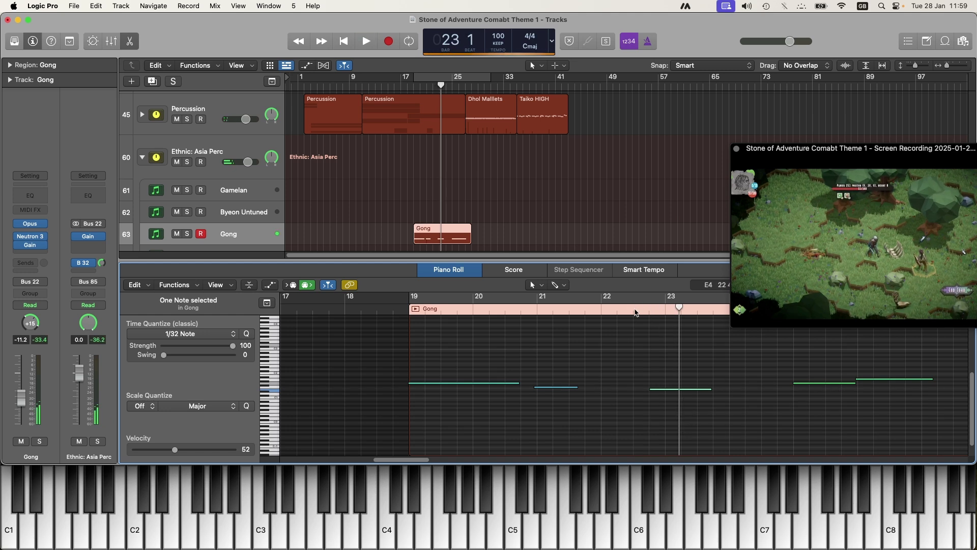
click(636, 312)
key(space)
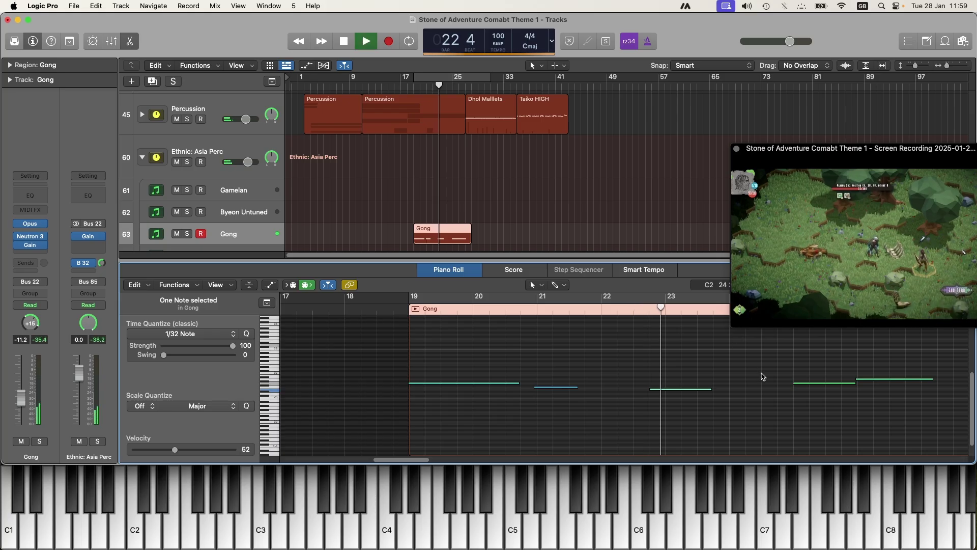
Nudge the third Gong note back in small amounts, to a little before beat 4 of bar 22, listening after each move
key(space)
drag(667, 392, 662, 393)
key(space)
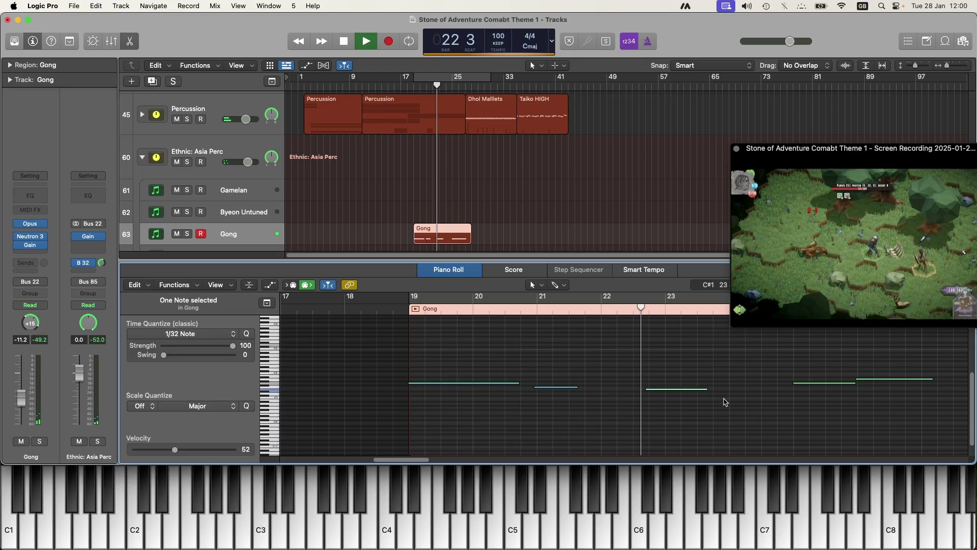
key(space)
drag(657, 390, 656, 390)
key(comma)
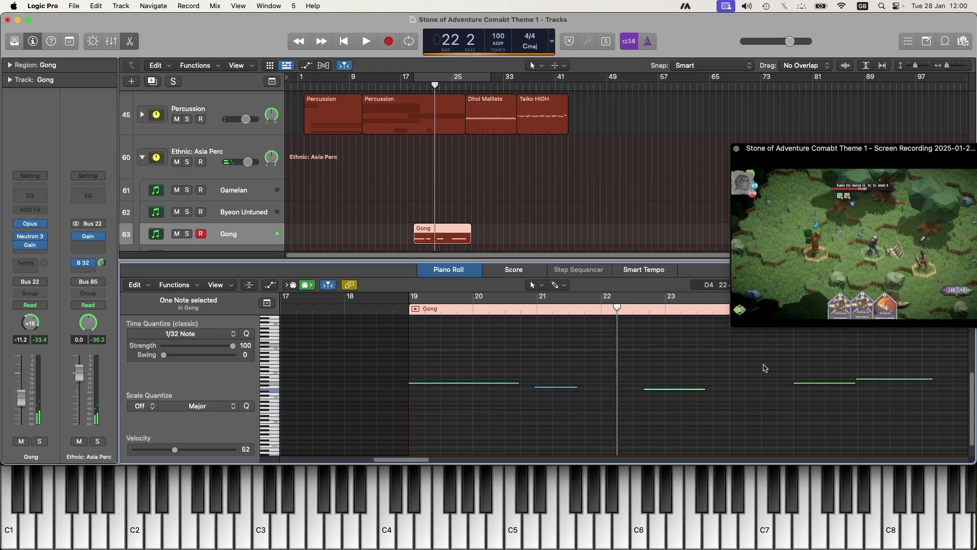
key(space)
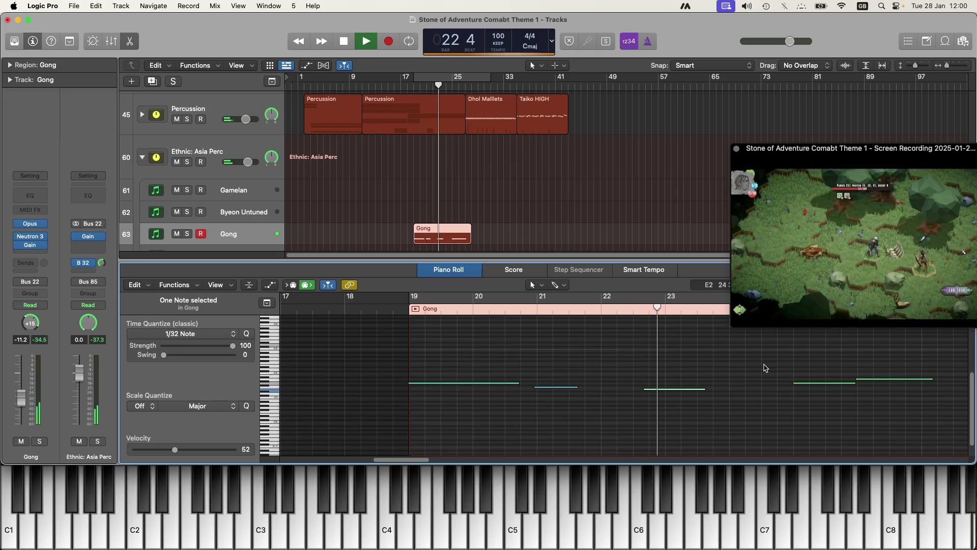
key(space)
Fine-tune the third Gong note to start just before beat 4 of bar 22 and play it back
scroll(683, 399, down, 5)
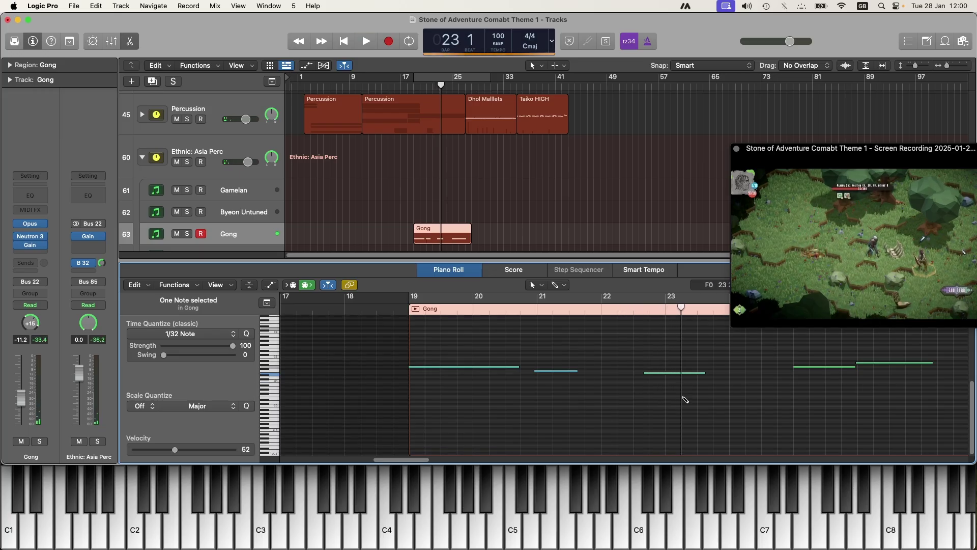
key(super+Down)
key(super+Up)
key(super+Up)
key(super+Up)
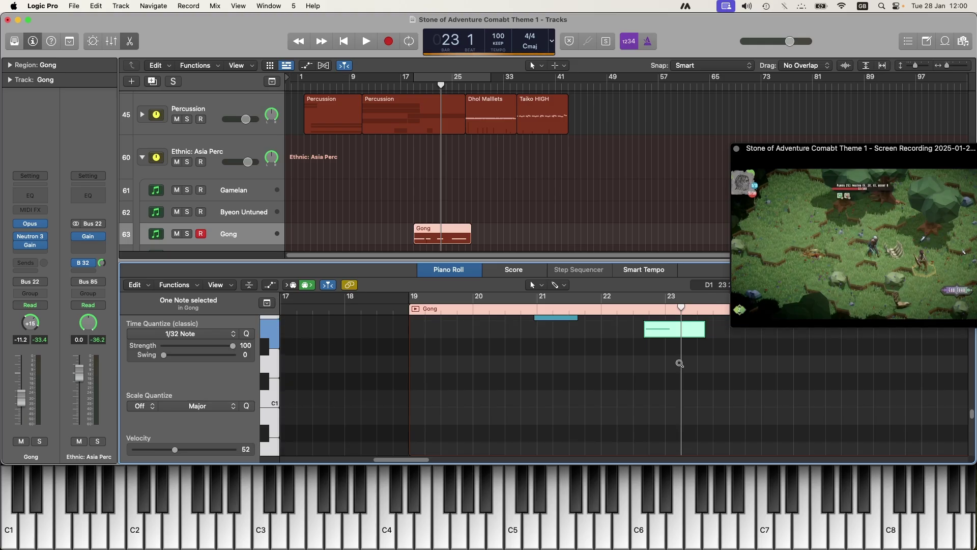
key(super+Right)
key(super+Right)
key(super+Right)
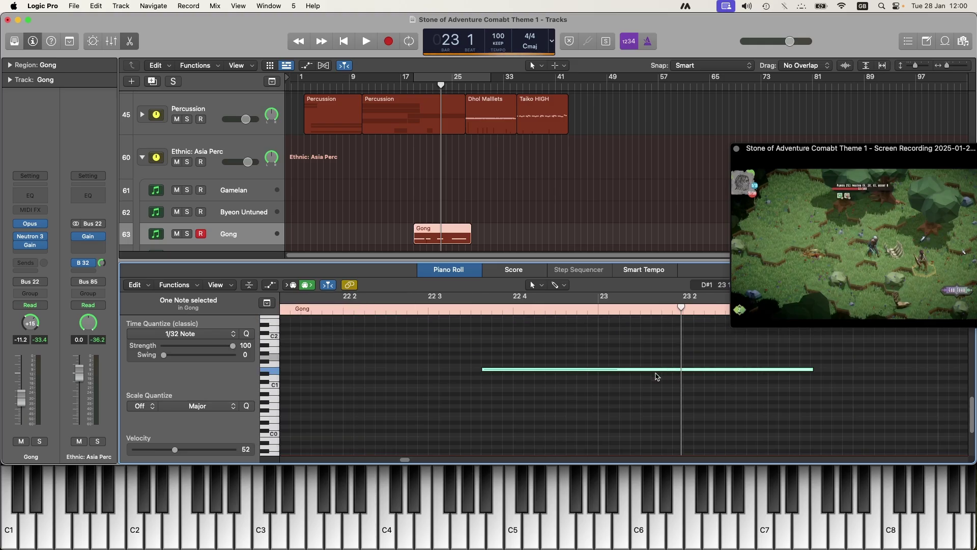
drag(544, 373, 563, 373)
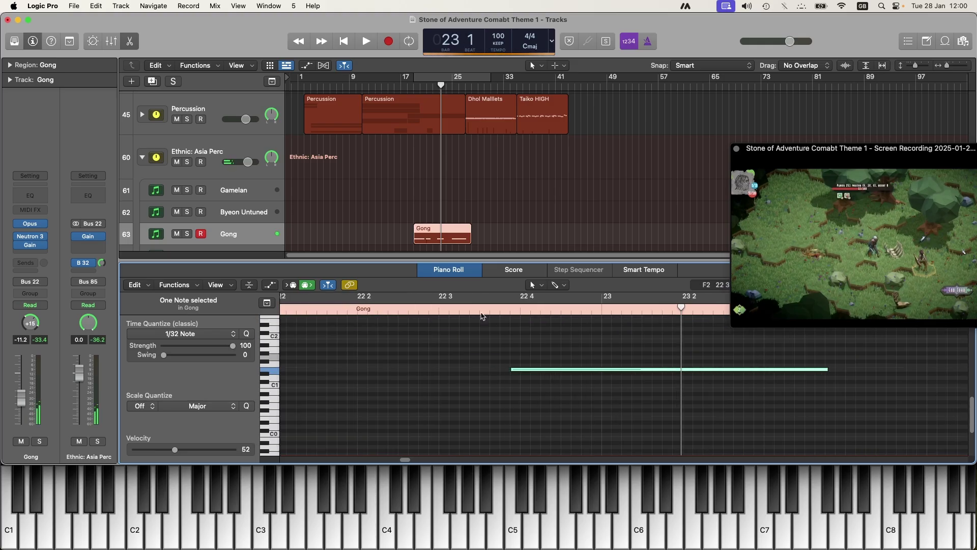
click(479, 309)
key(space)
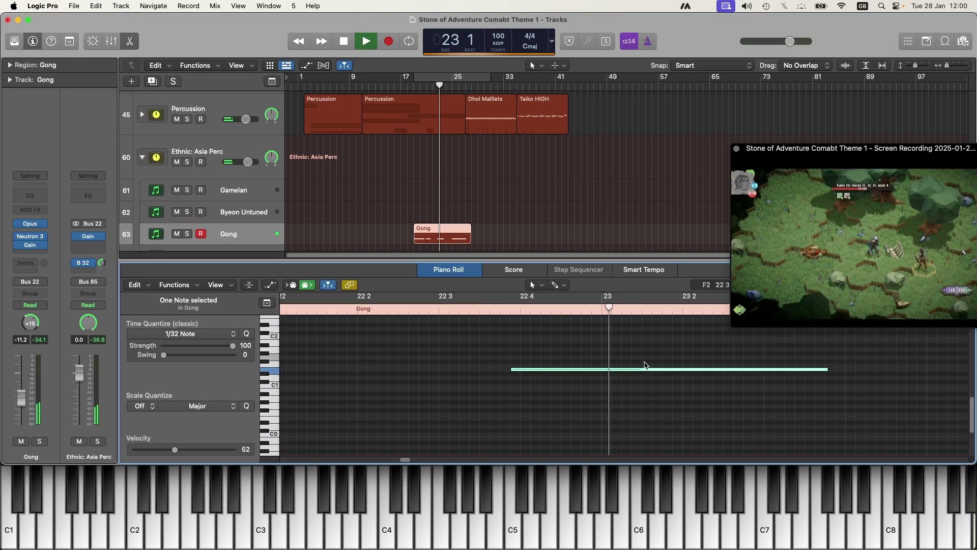
Lower the last Gong note to the preceding note's pitch, start it at about bar 26, and play the passage
key(super+Left)
key(super+Left)
key(super+Left)
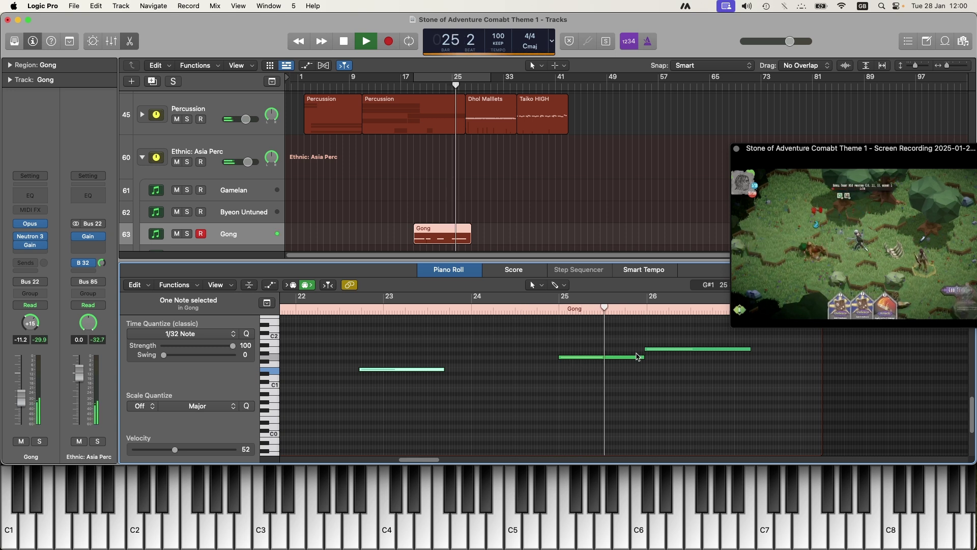
key(space)
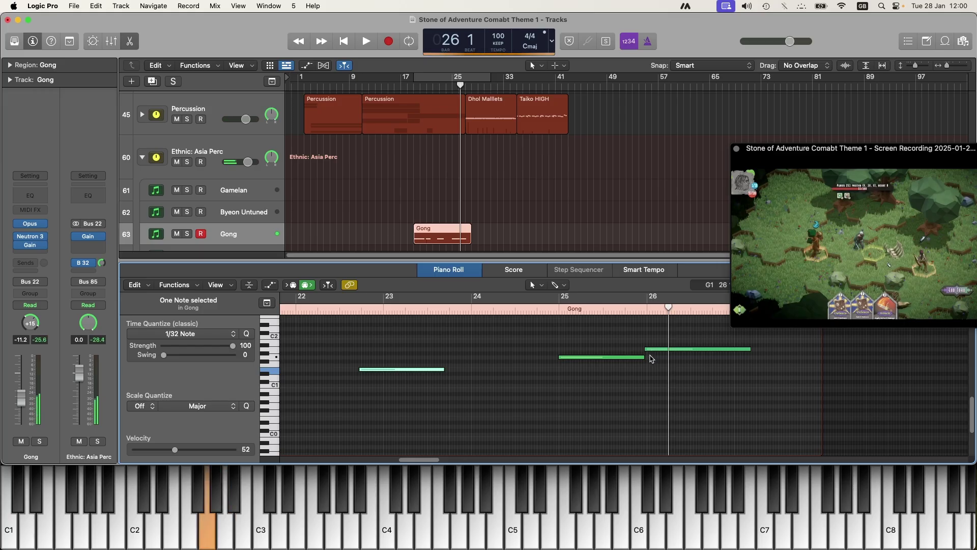
drag(653, 352, 659, 362)
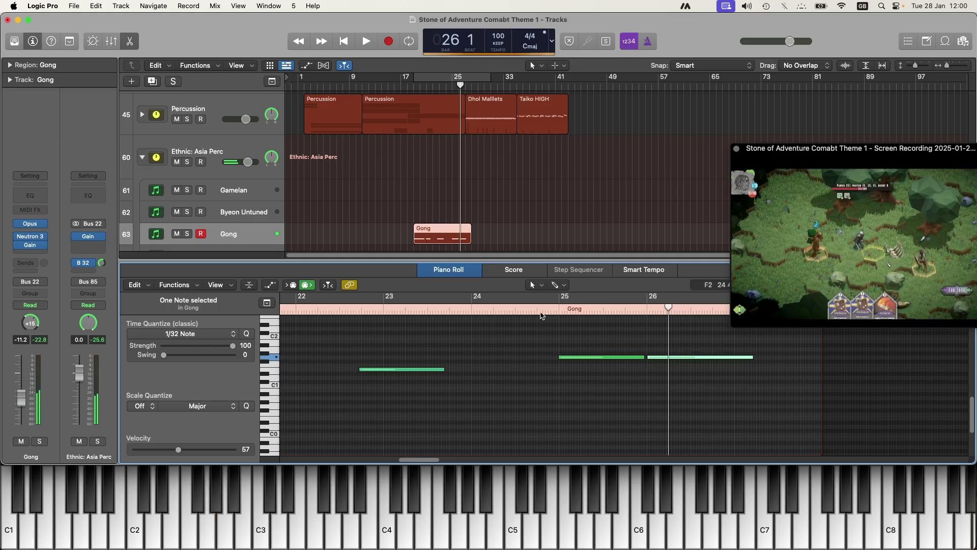
click(538, 309)
key(space)
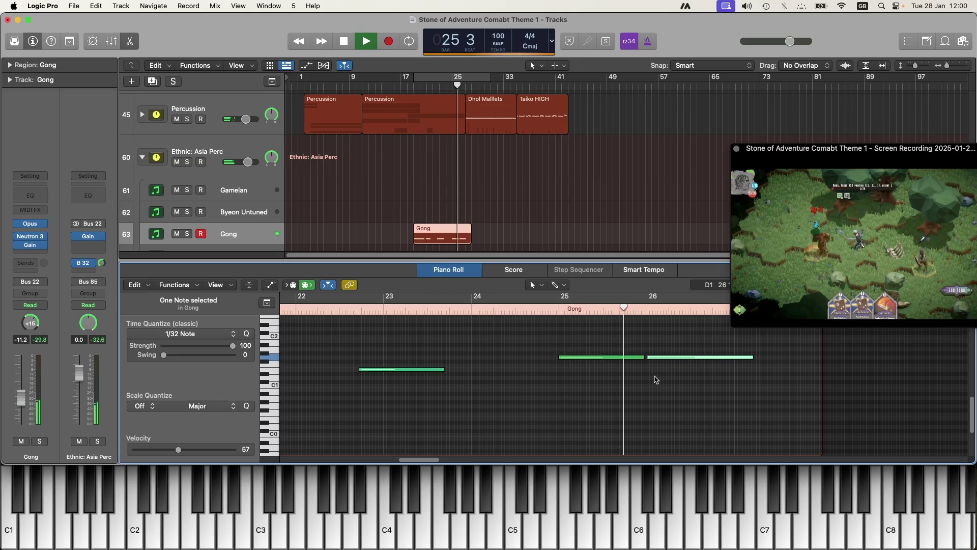
key(space)
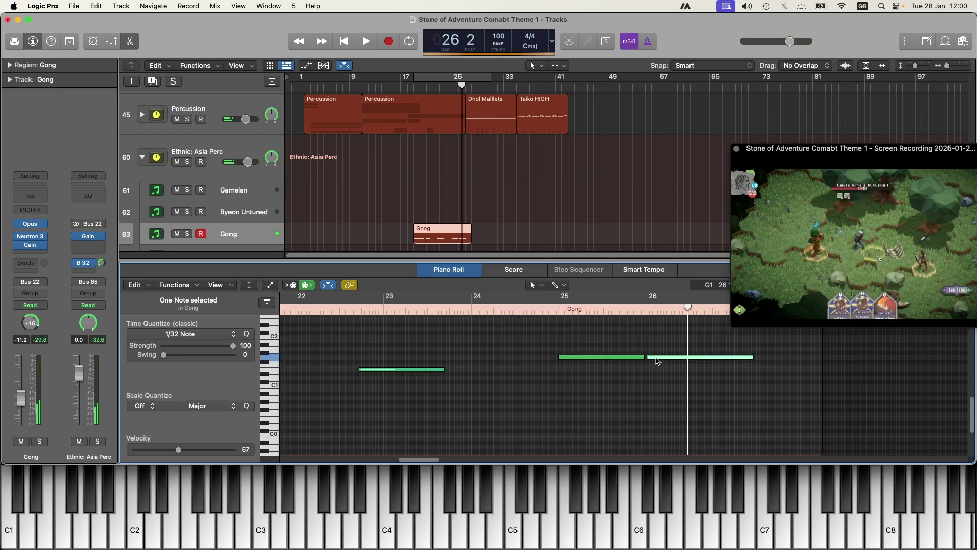
Create a second Gong track with the same instrument and delete the last note, at bar 26, from the existing Gong region
click(658, 362)
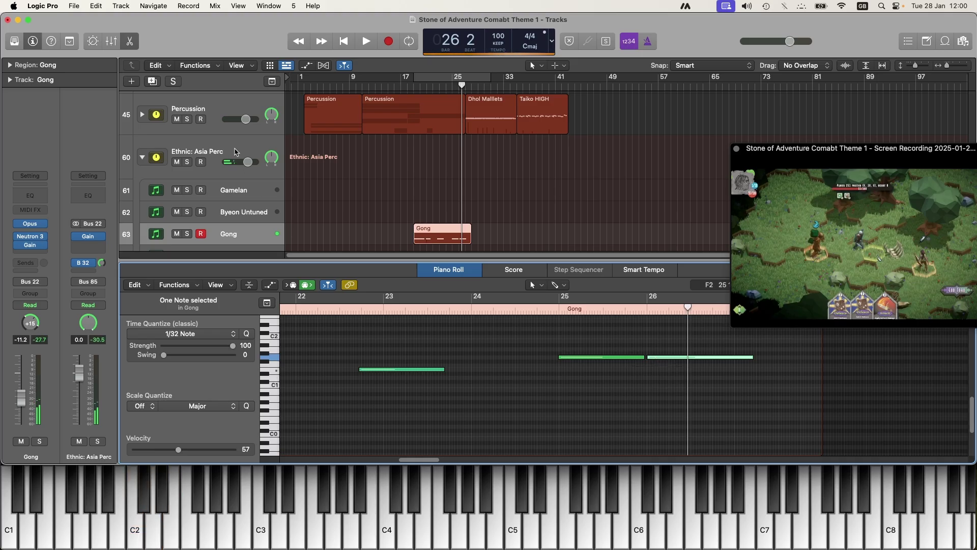
click(444, 222)
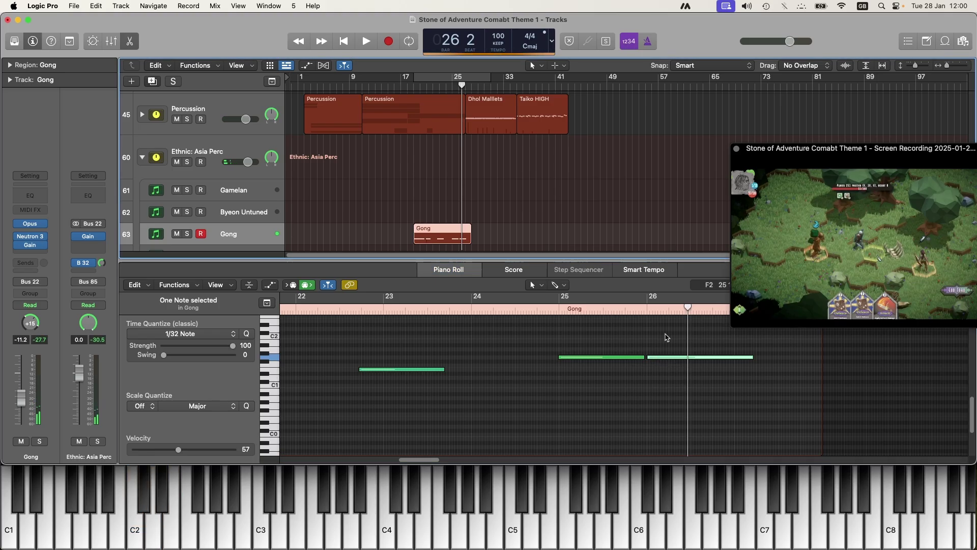
key(super+d)
scroll(663, 357, up, 3)
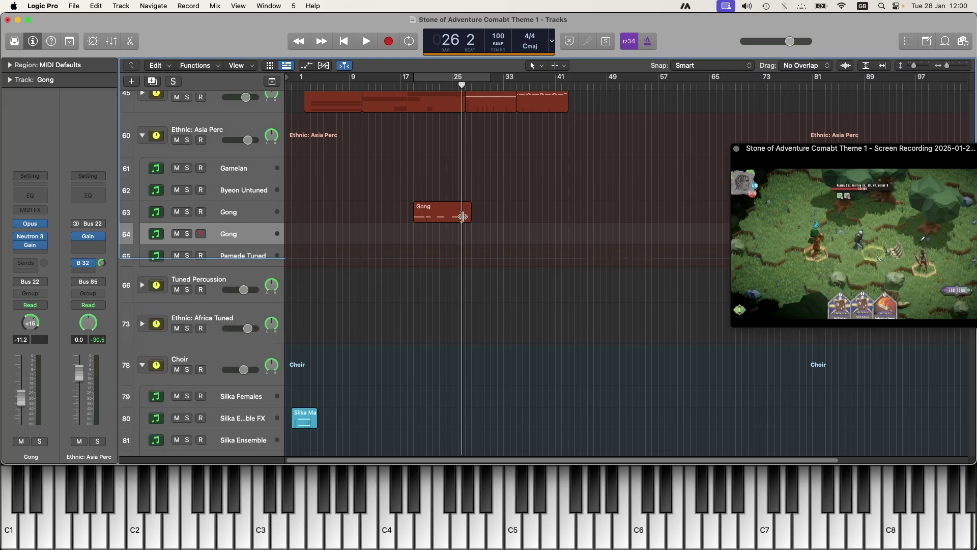
double_click(460, 214)
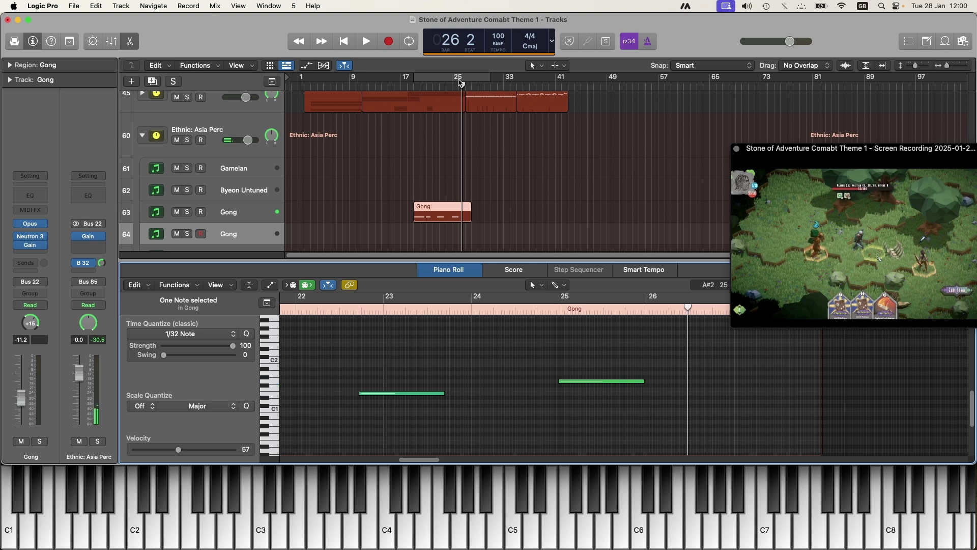
drag(461, 84, 459, 87)
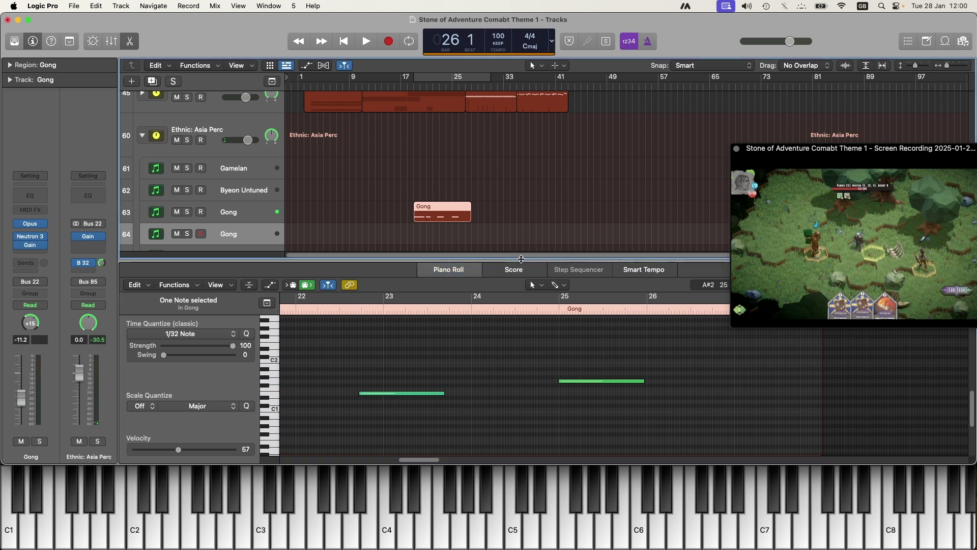
drag(521, 259, 521, 456)
Rename the original Gong track to Gong Swells and load Chinese Gong 34 Inches in Opus on the new track
double_click(245, 212)
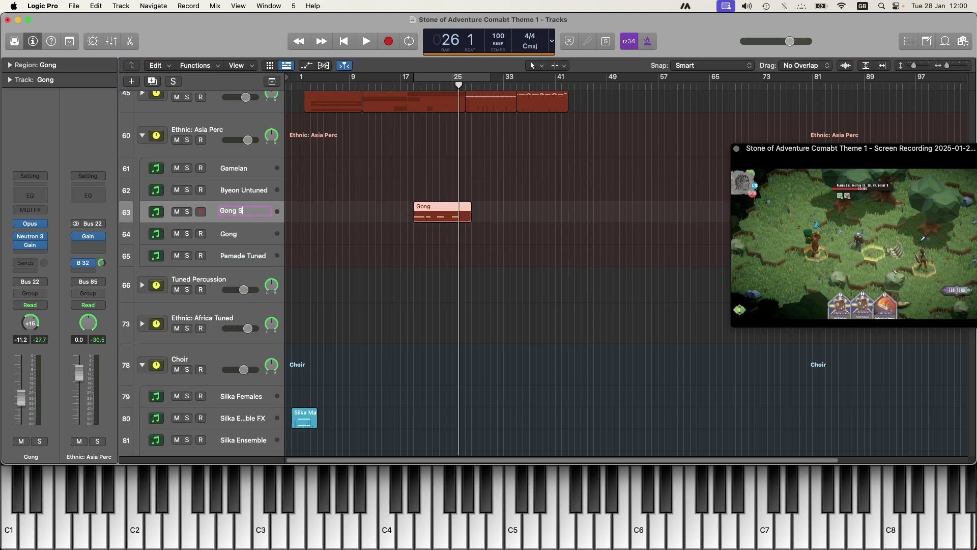
key(Down)
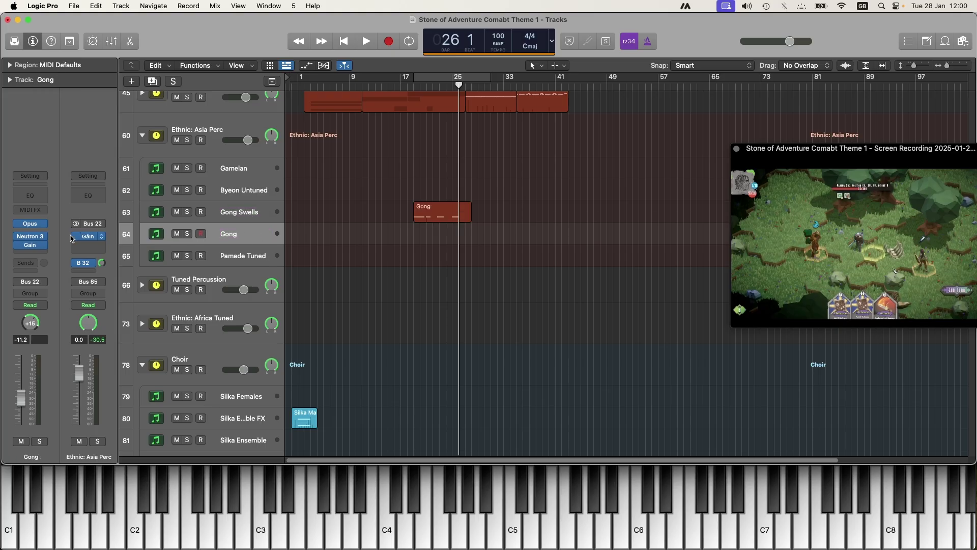
click(35, 225)
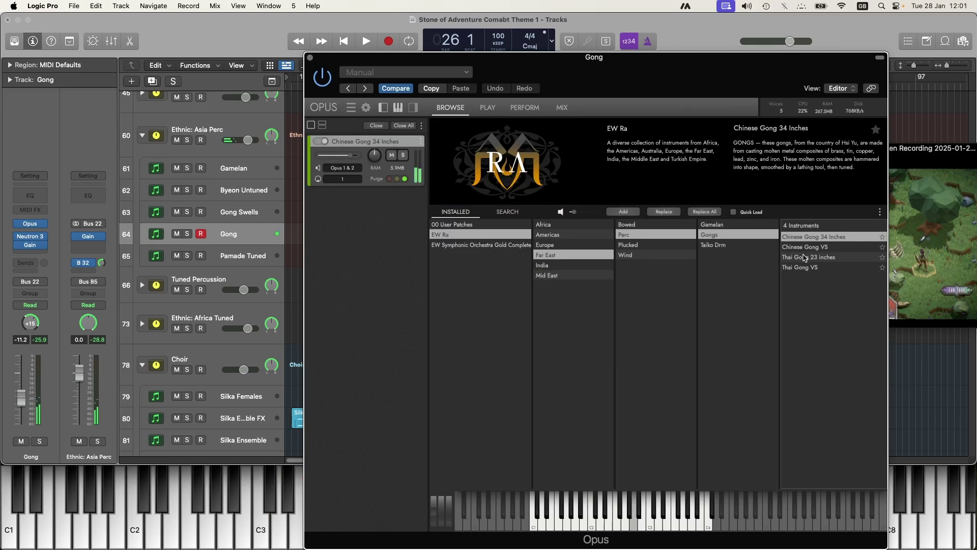
click(310, 59)
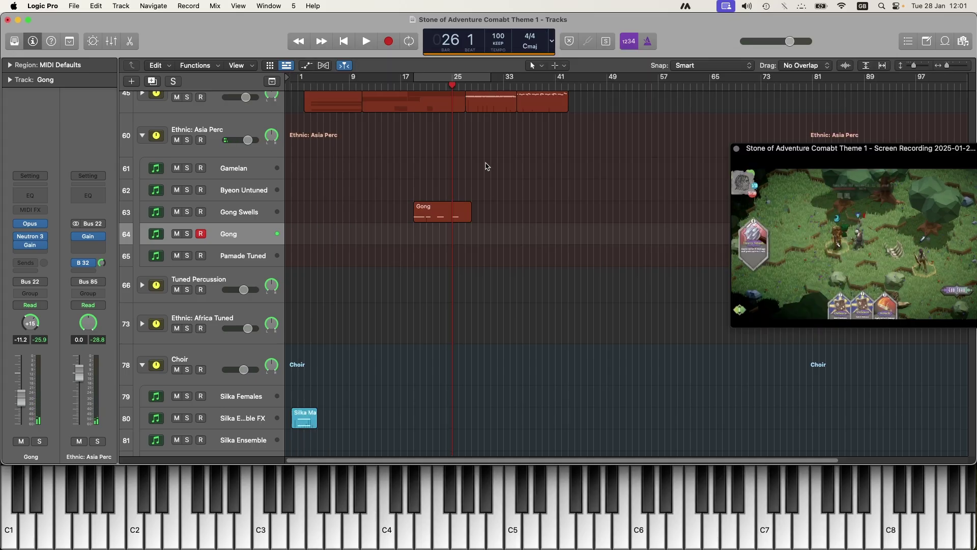
Try recording a single gong hit around bar 26 on the new track and rename the track to Chinese Gong
key(r)
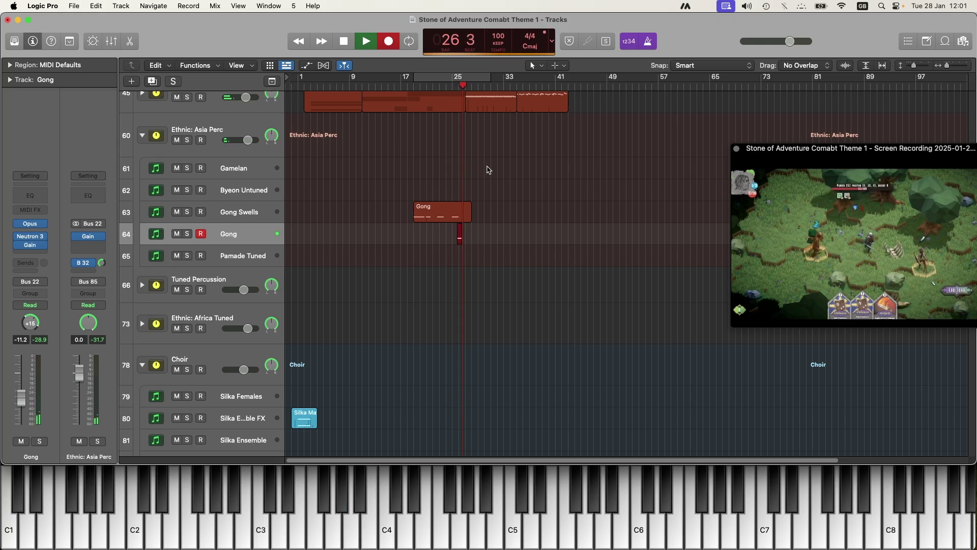
scroll(488, 170, up, 3)
key(space)
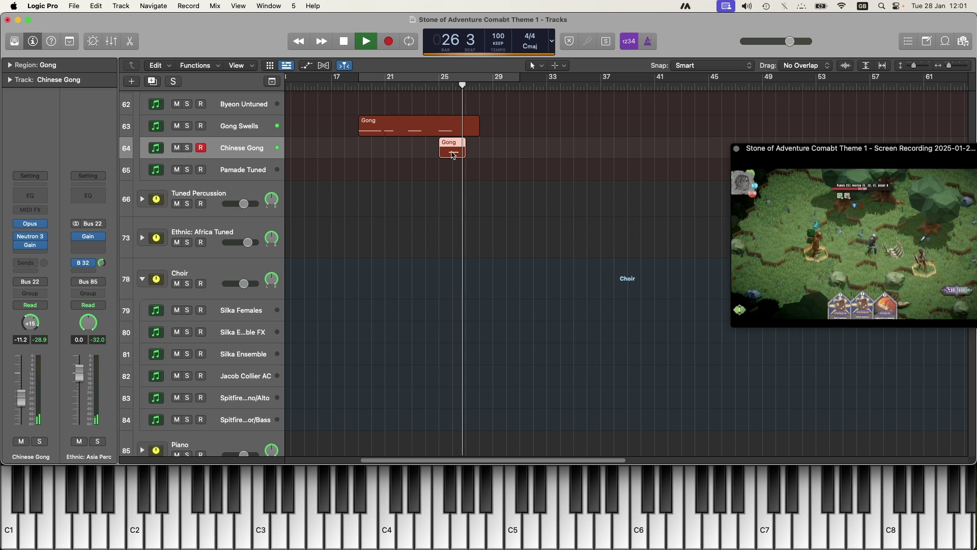
key(space)
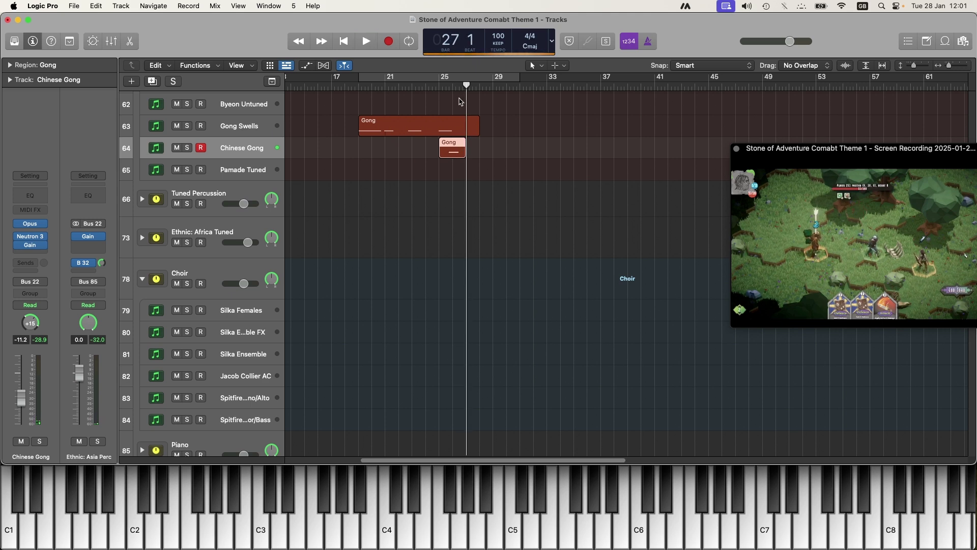
Replace the take with a new Chinese Gong recording from bar 25 to about bar 27, raising the track's volume to -2.6 dB
click(426, 87)
key(space)
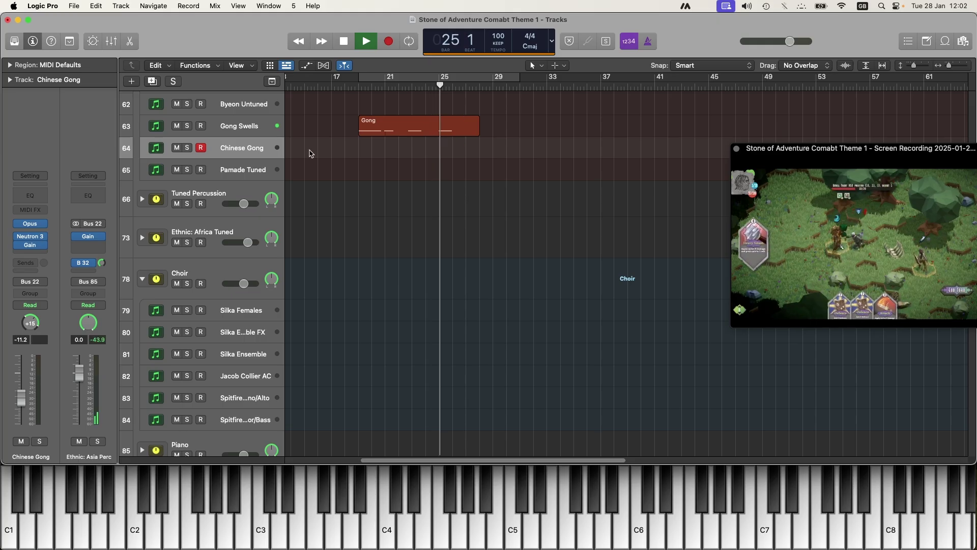
key(space)
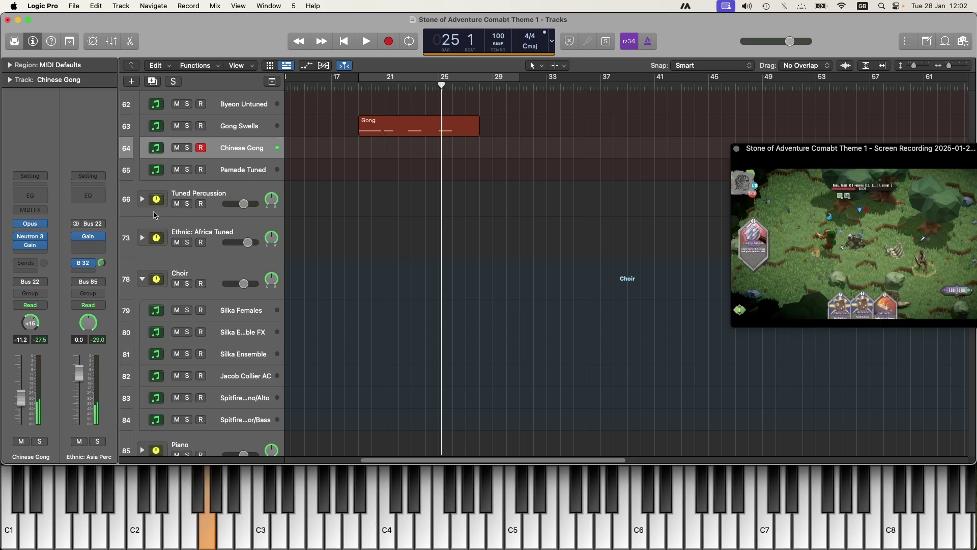
click(439, 86)
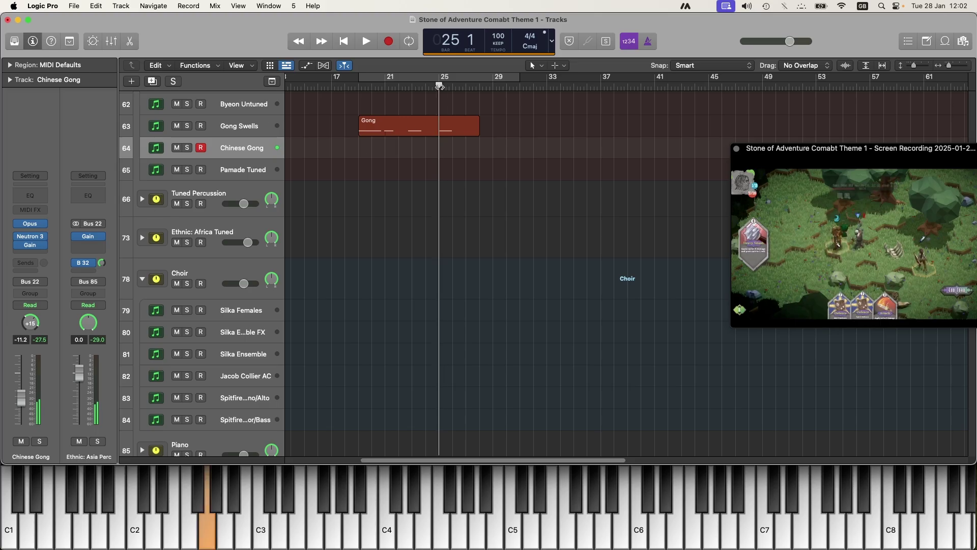
key(r)
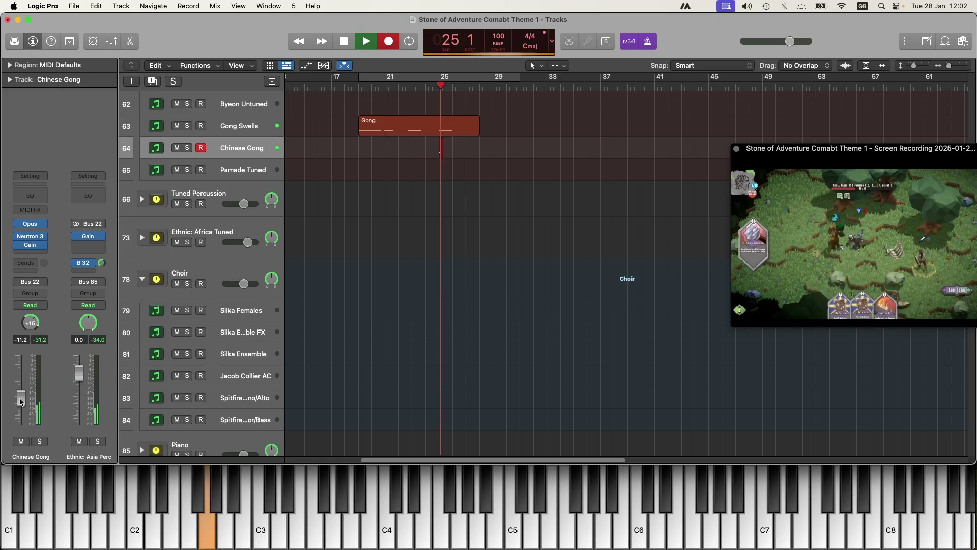
drag(22, 404, 22, 388)
key(space)
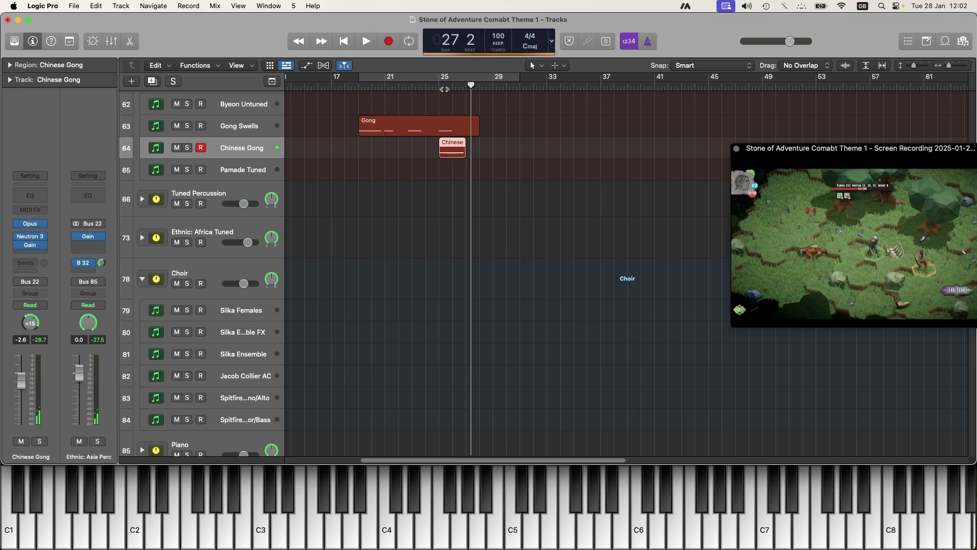
Record a Gamelan part from about bar 28 to 35 and lower the track's volume to -10.6 dB
scroll(331, 255, up, 3)
click(248, 182)
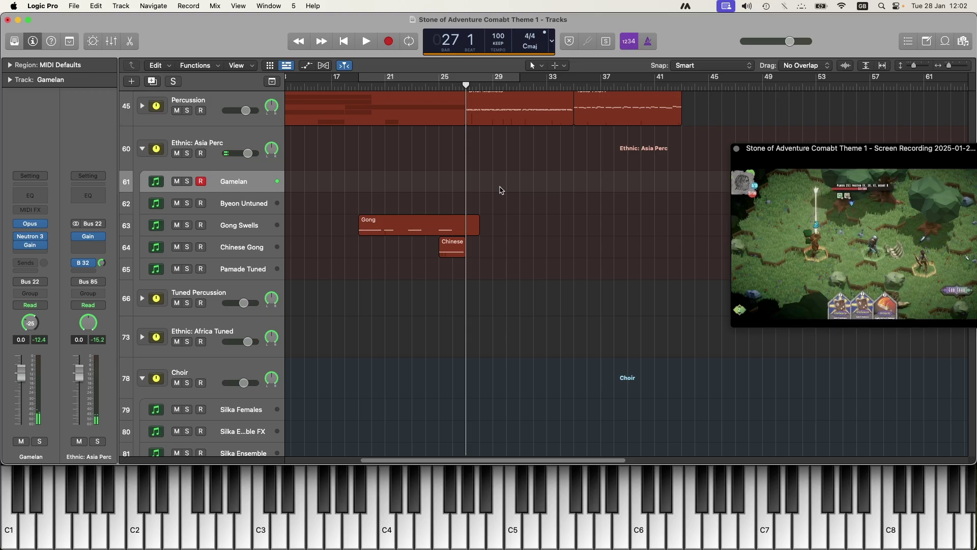
key(r)
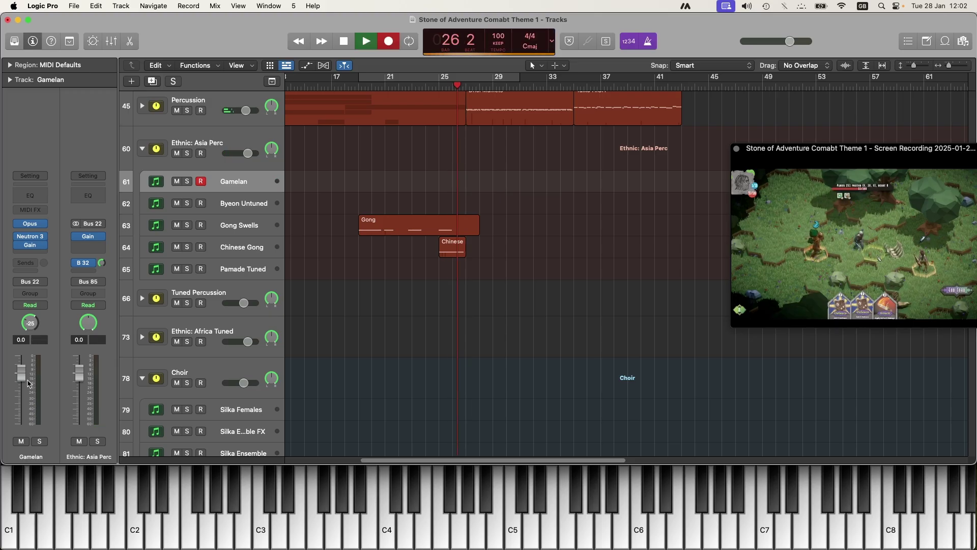
drag(21, 388, 23, 392)
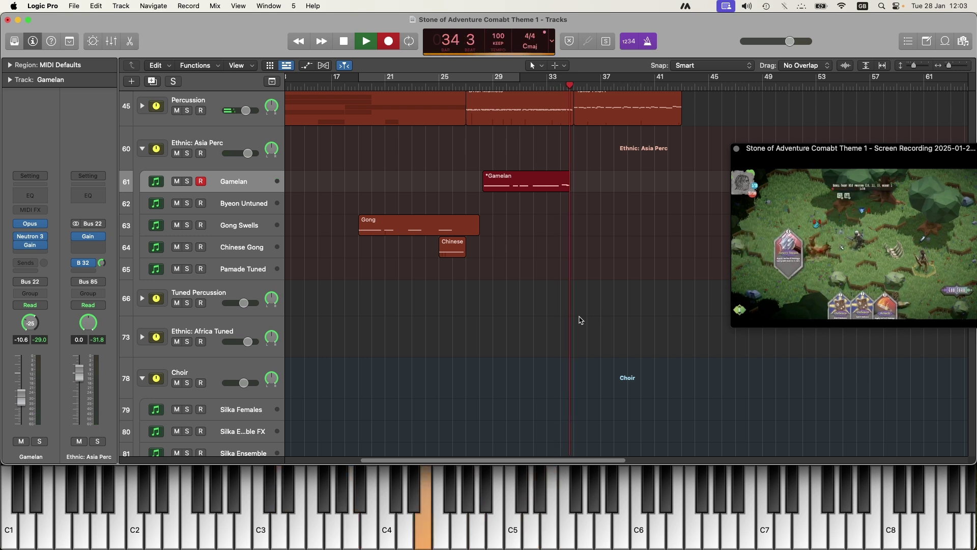
key(space)
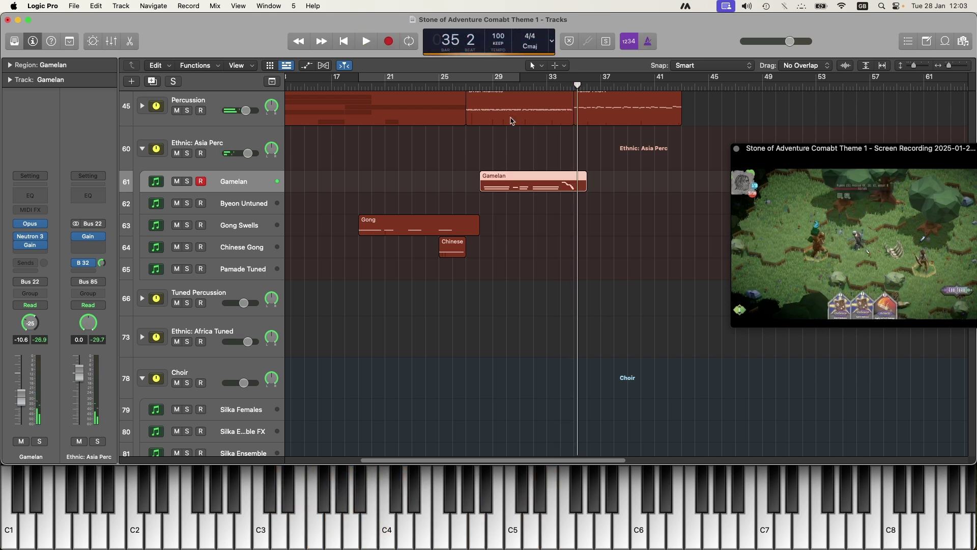
Move the two long Gamelan notes at bar 32 to just after beat 2 and delete the note pair at bar 31
key(space)
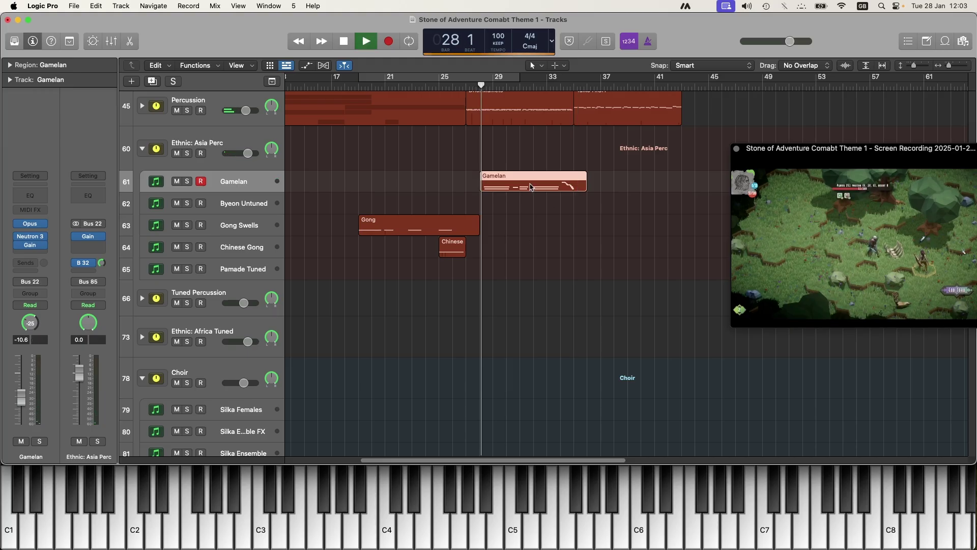
key(p)
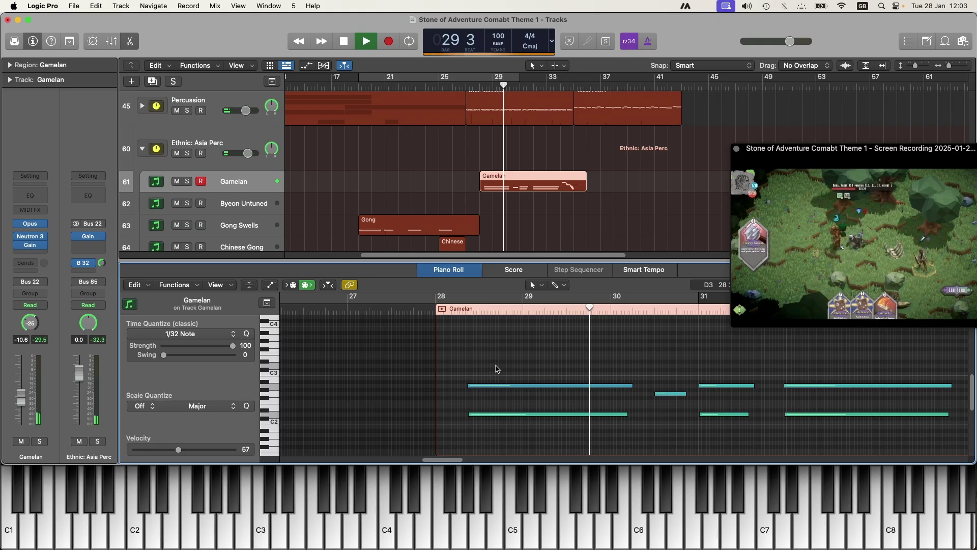
key(super+Down)
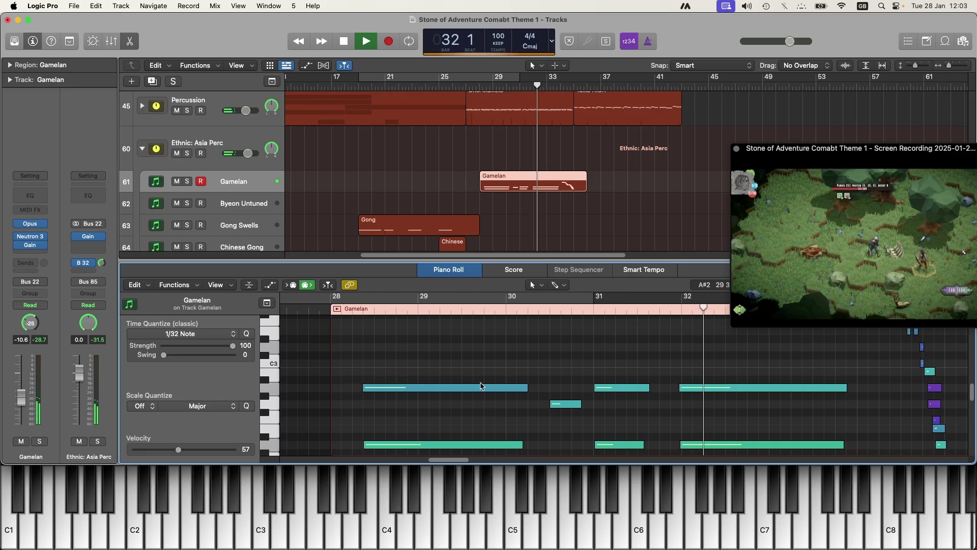
click(328, 310)
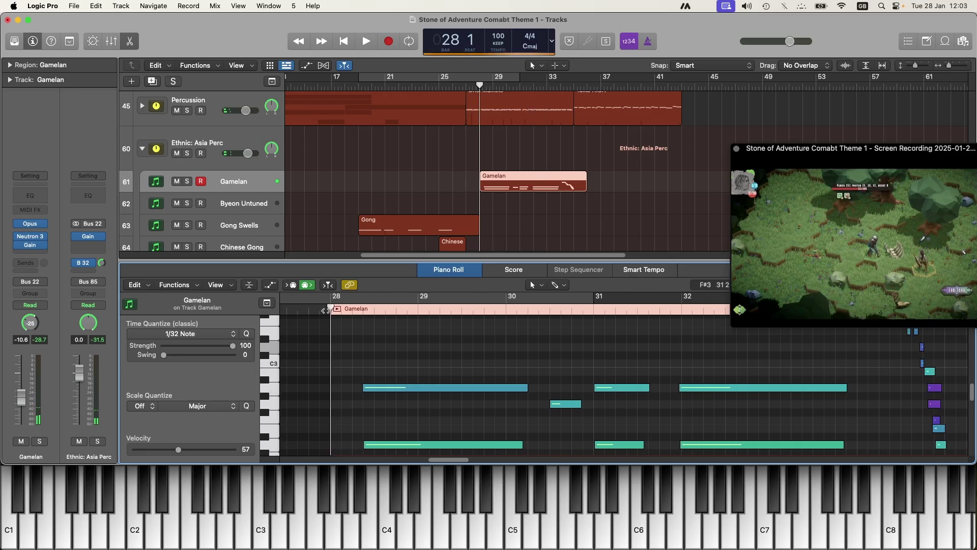
key(space)
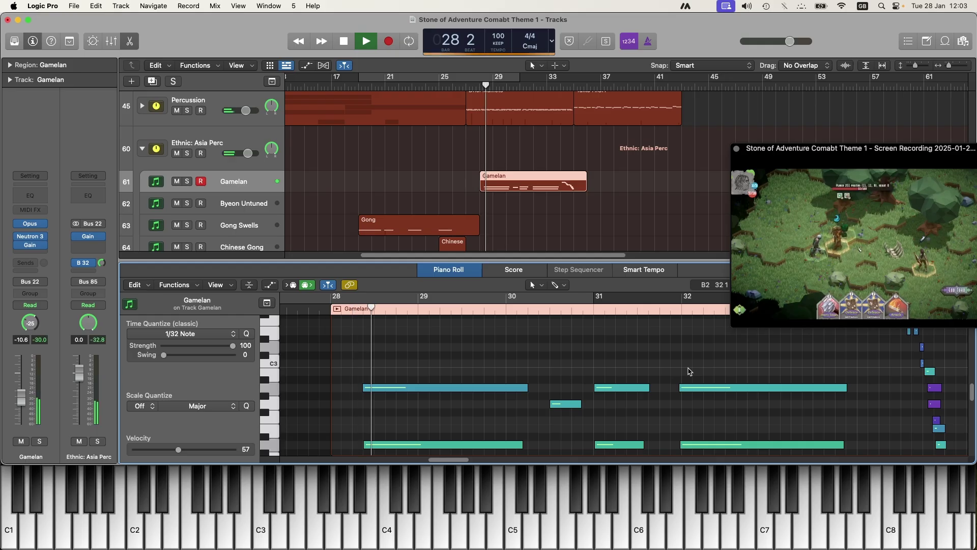
drag(716, 363, 710, 451)
drag(698, 388, 730, 393)
drag(626, 364, 626, 447)
key(Delete)
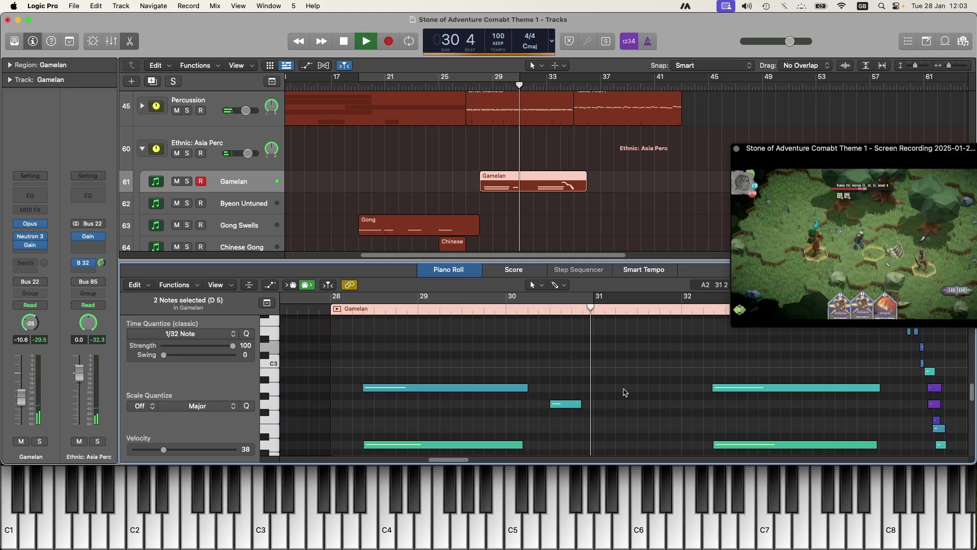
key(space)
Try a copy of the short Gamelan note in bar 30 three semitones lower, at E2, and play it back
drag(562, 407, 559, 426)
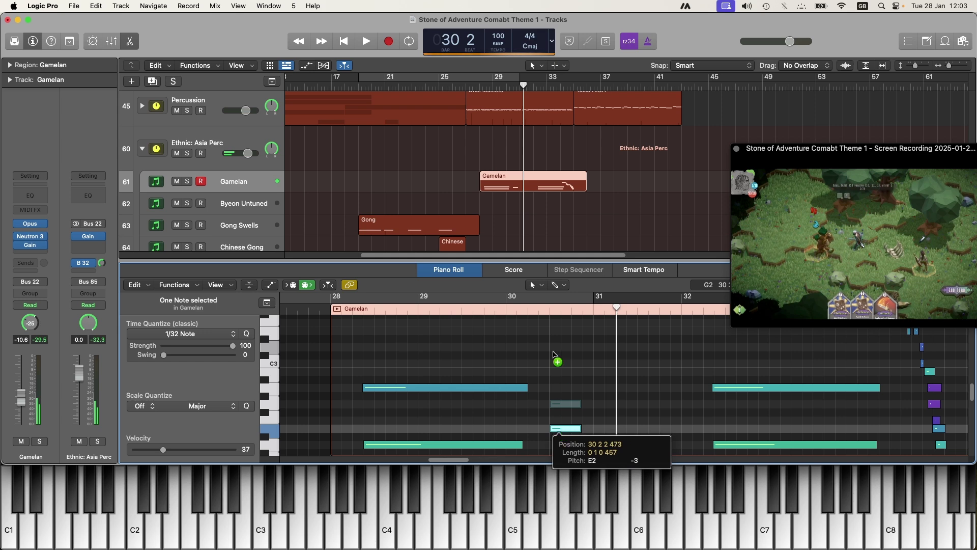
click(528, 307)
key(space)
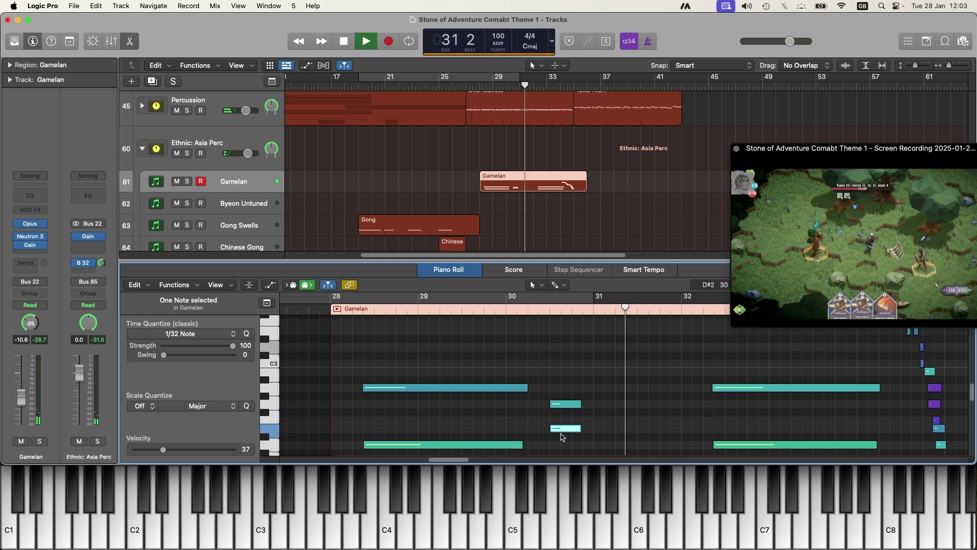
key(space)
drag(561, 432, 560, 438)
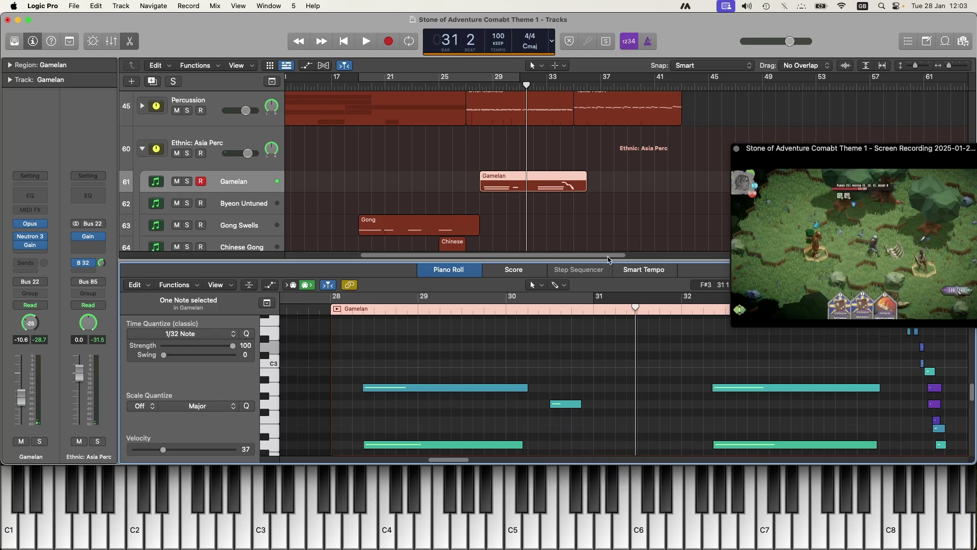
Play the Gamelan part from bar 31 and trim the end of its region to about bar 34
click(465, 86)
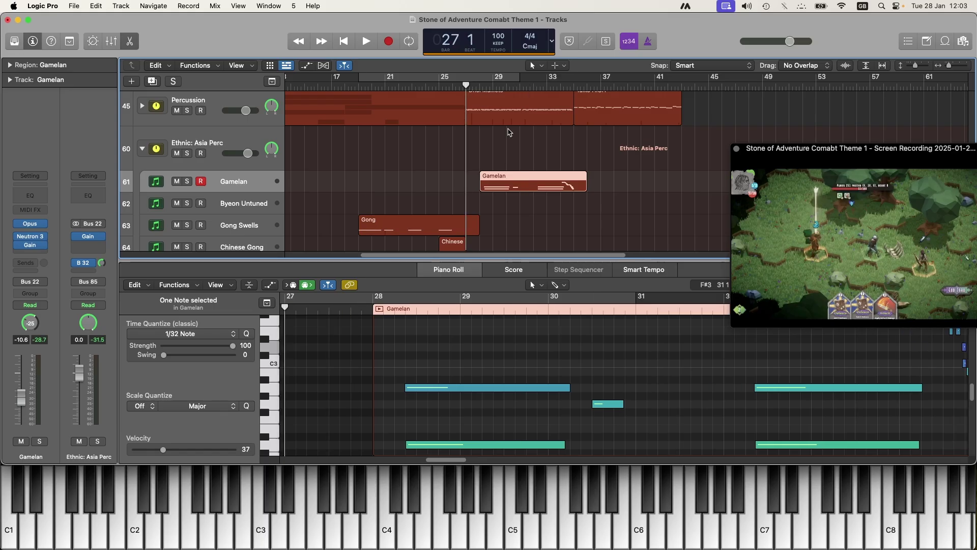
click(524, 85)
key(space)
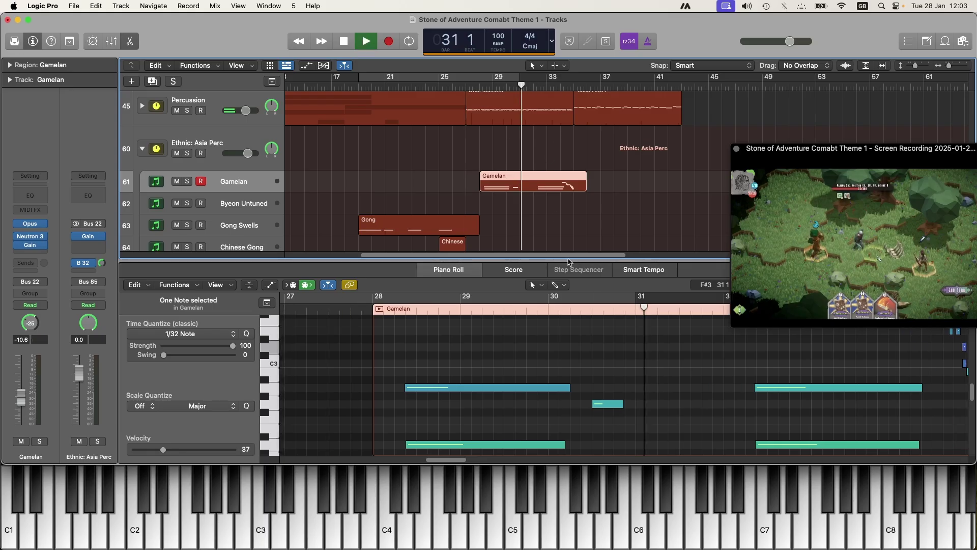
key(e)
drag(573, 192, 565, 198)
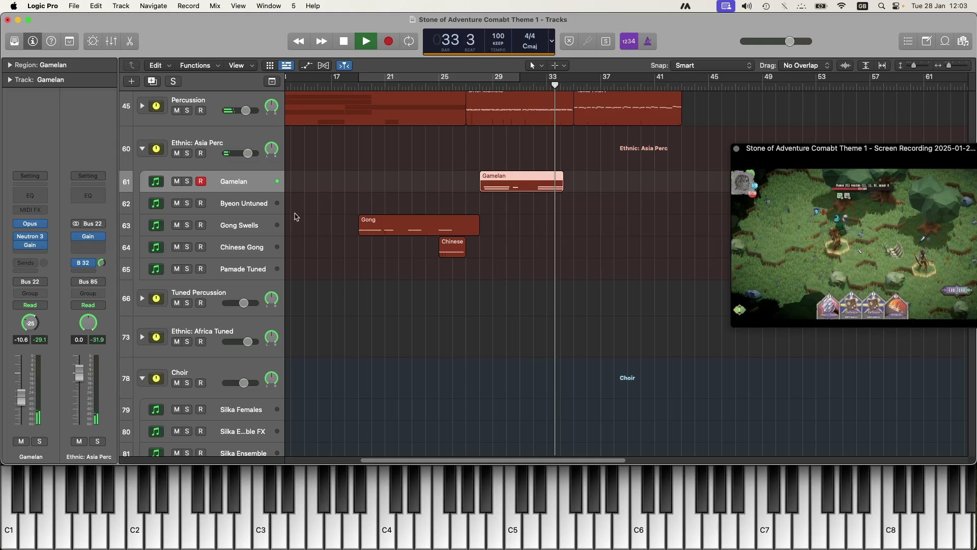
Try recording additional Gamelan notes from bar 34
key(space)
click(560, 87)
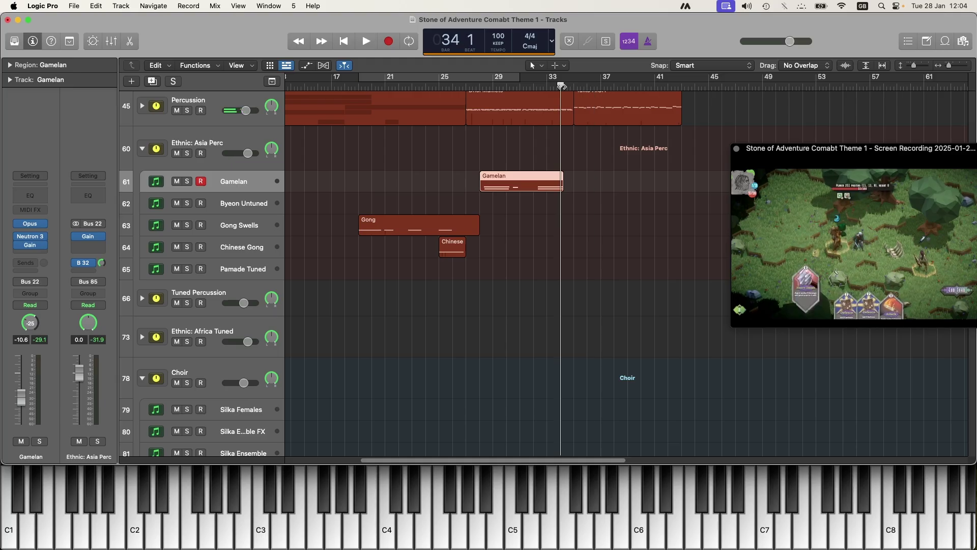
key(h)
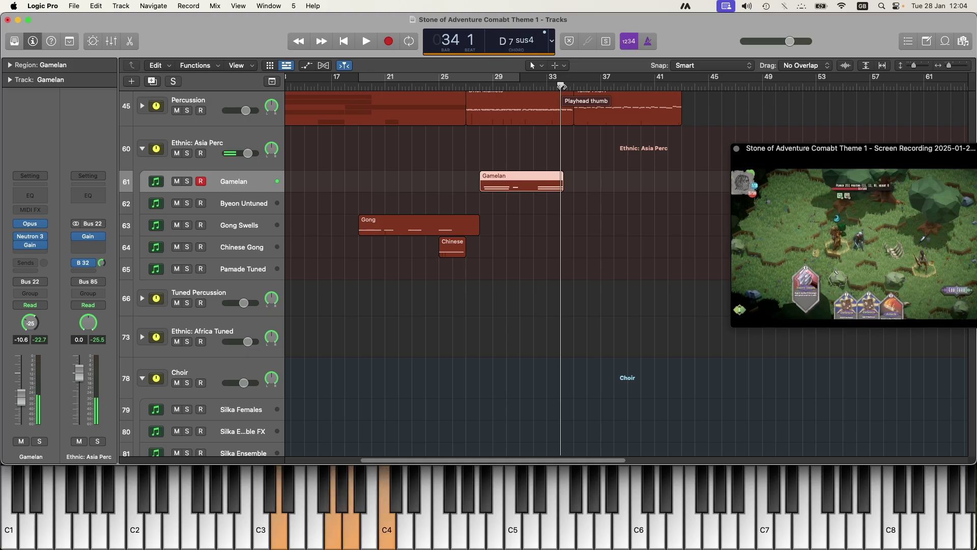
key(space)
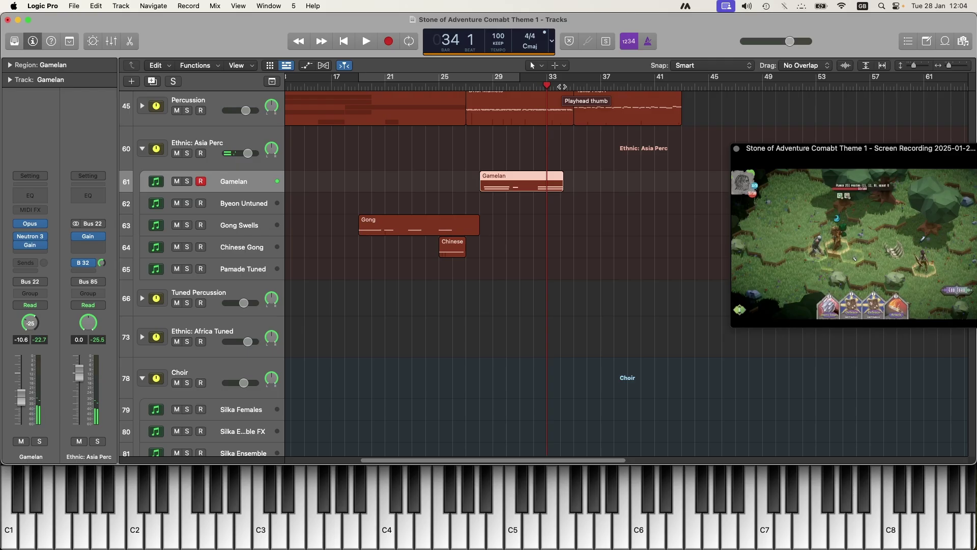
key(r)
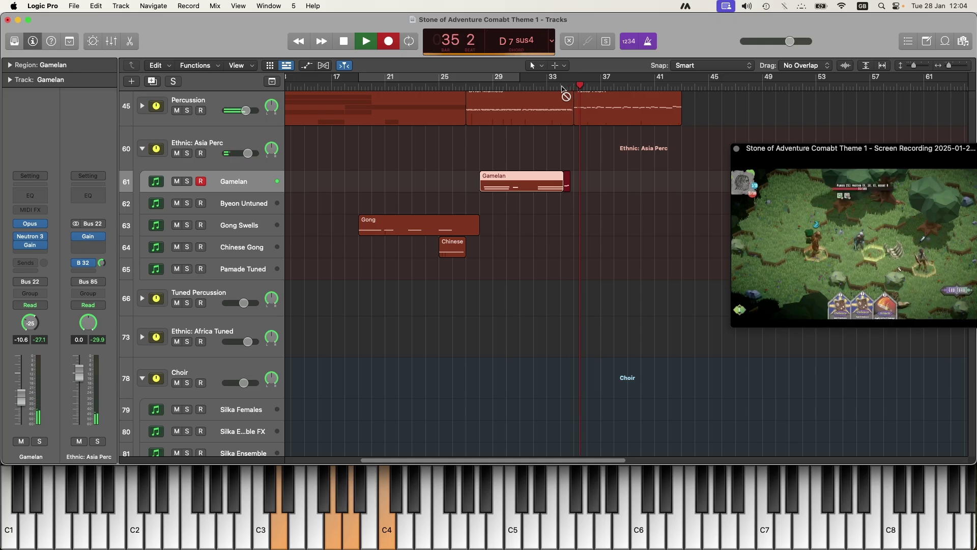
key(space)
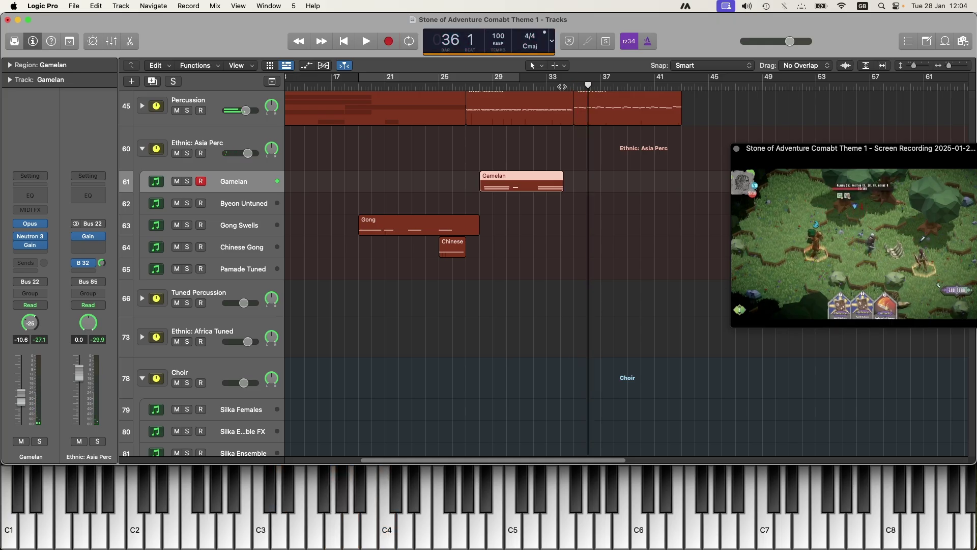
Record a sustained Gamelan chord from bar 34, extending the track's region to about bar 37
click(561, 87)
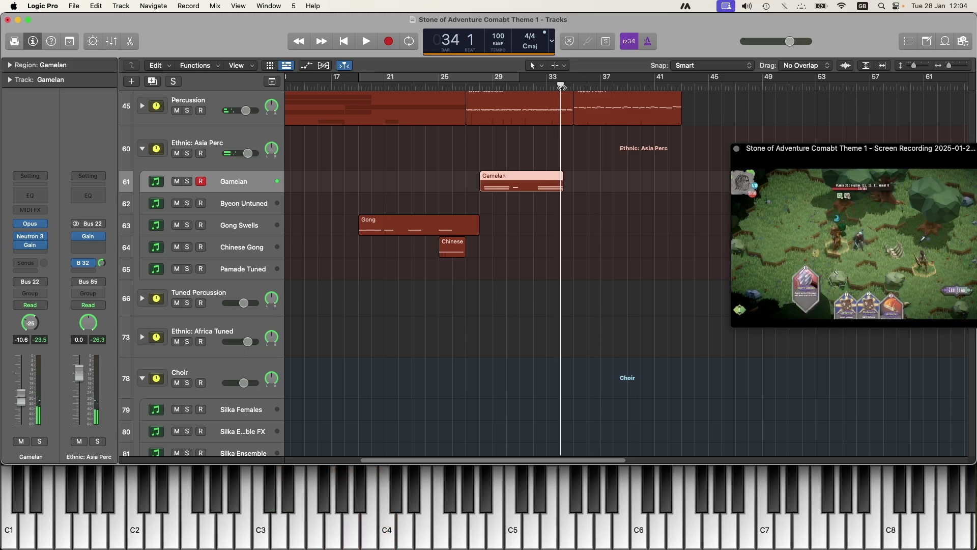
key(r)
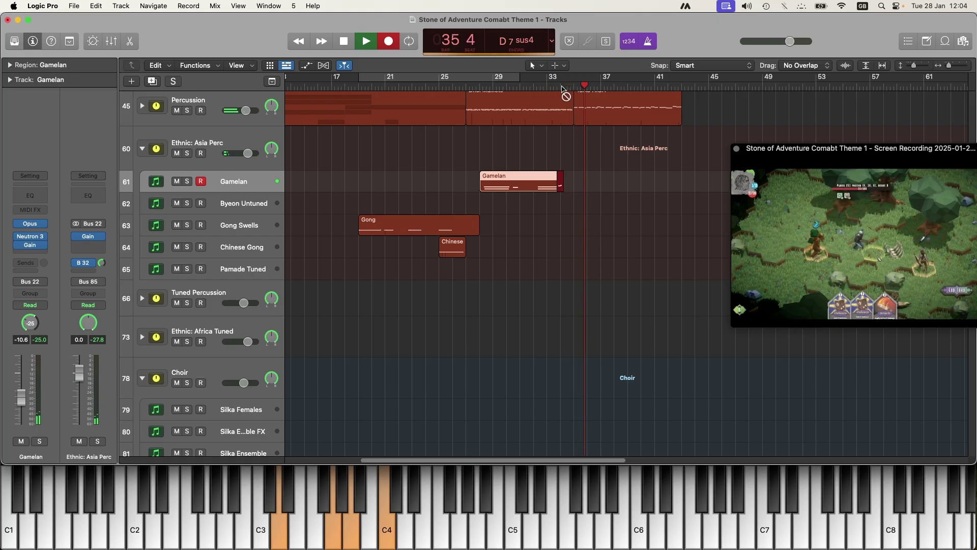
key(space)
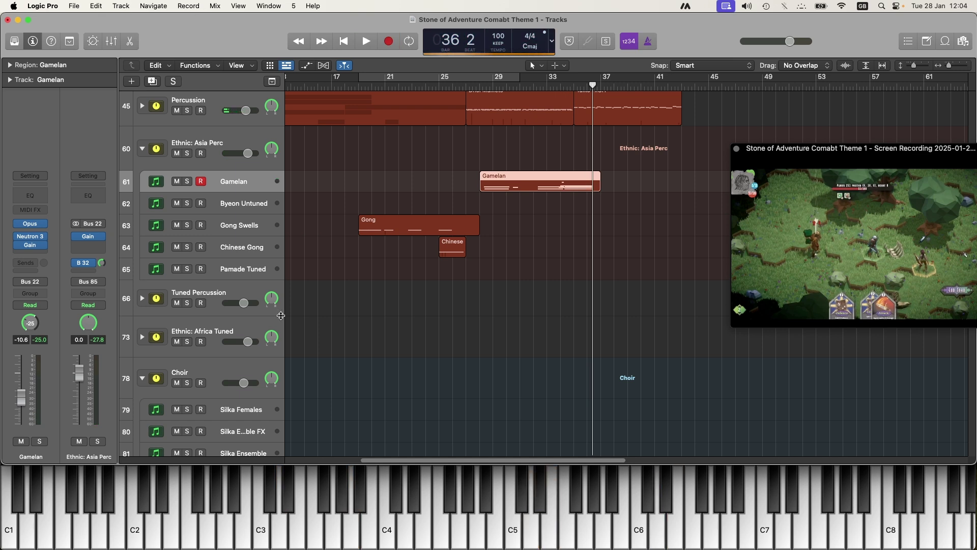
Try recording a Byeon Untuned part from bar 35 to about bar 38
click(232, 207)
key(comma)
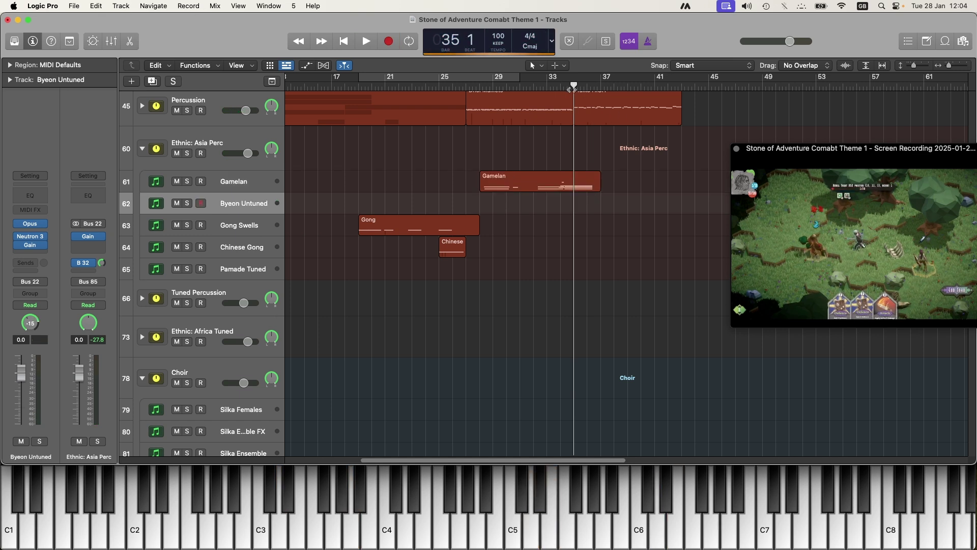
key(comma)
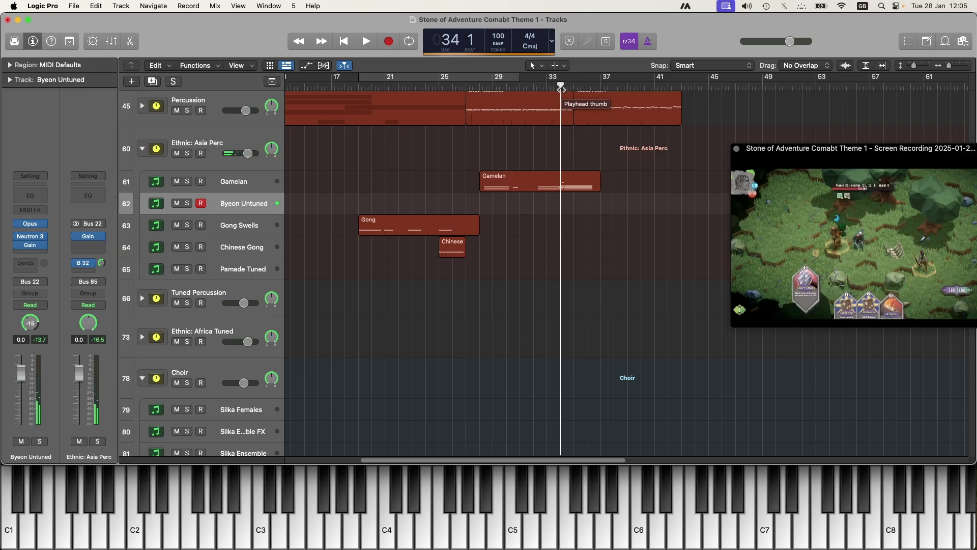
drag(561, 89, 573, 85)
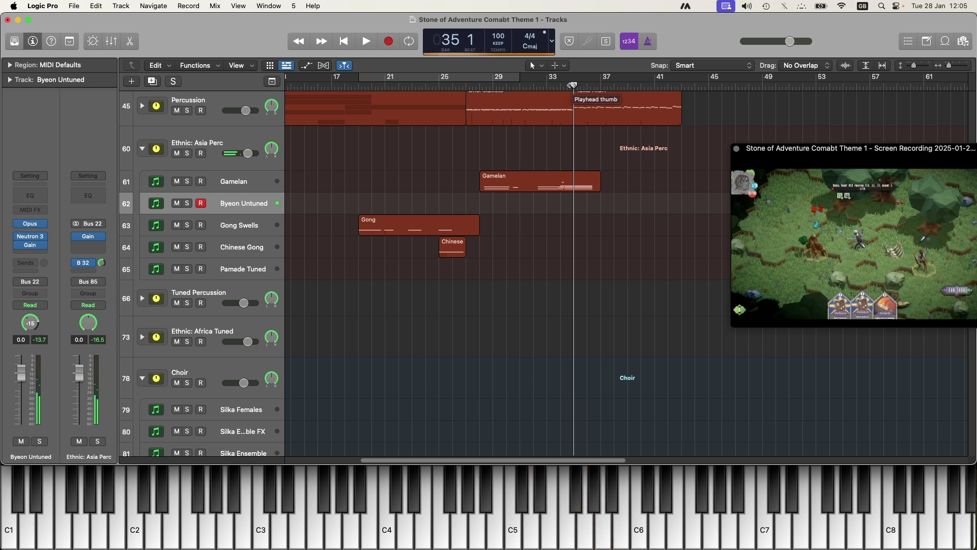
drag(572, 85, 571, 85)
key(space)
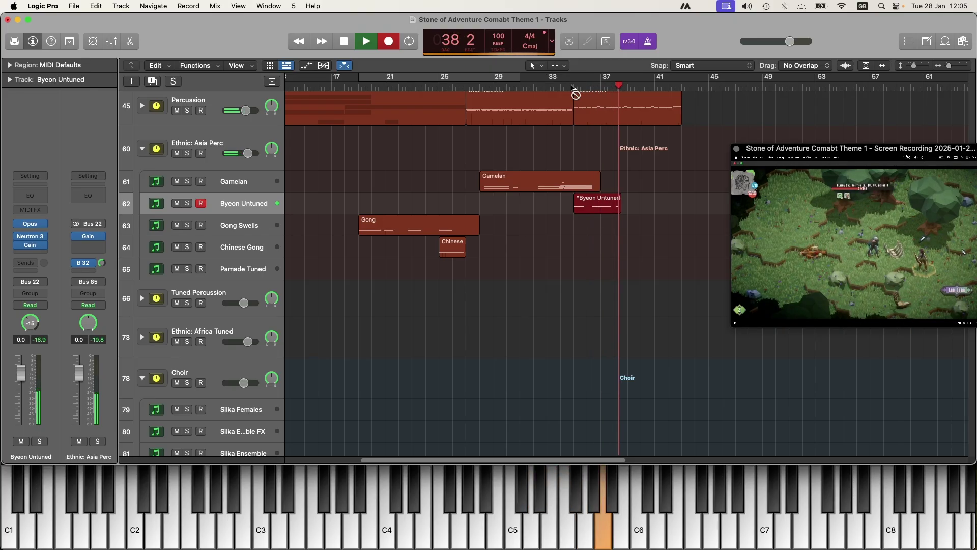
key(space)
key(super+z)
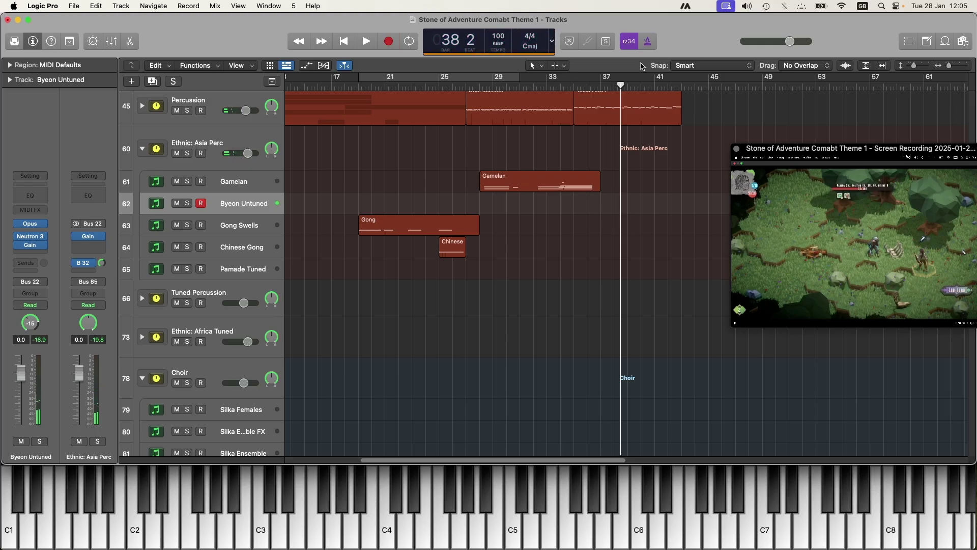
Rehearse the Byeon Untuned pattern and record it from bar 35 to 43
click(572, 87)
drag(571, 87, 618, 82)
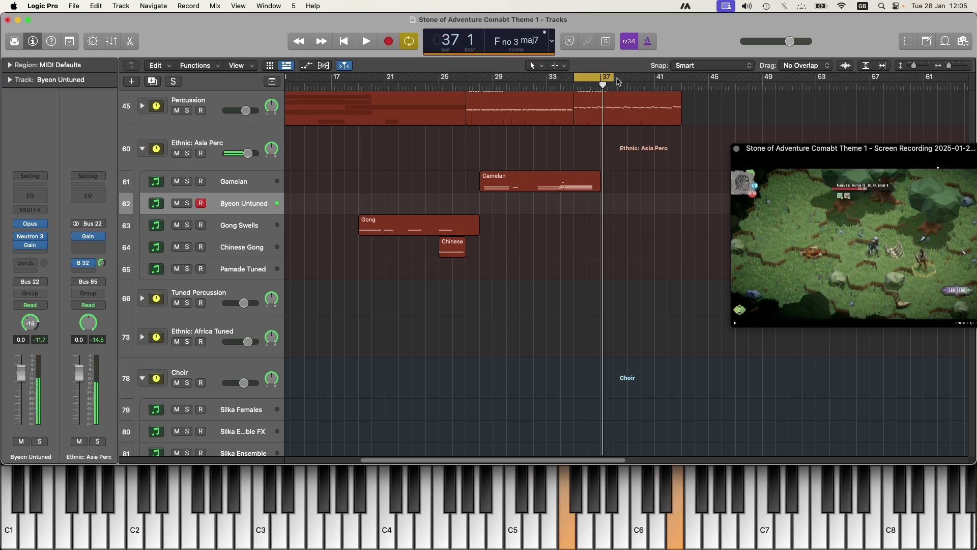
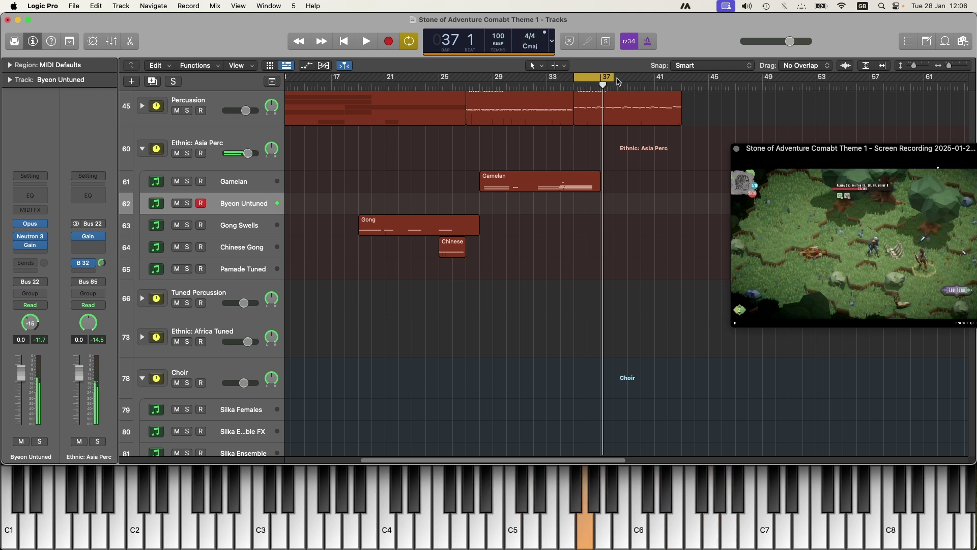
click(580, 84)
key(r)
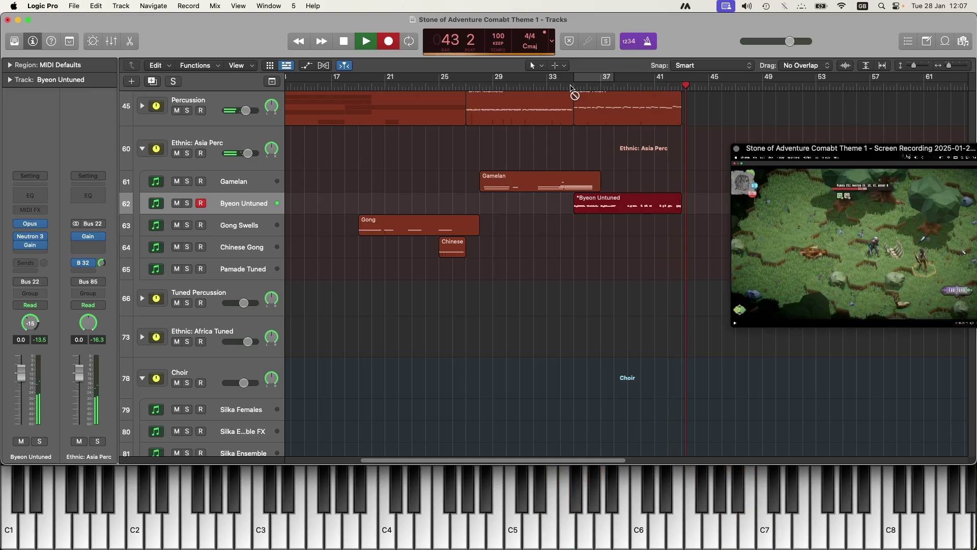
key(space)
Lower the Byeon Untuned track's volume to -3.5 dB, then open its region for note editing and play it from bar 39
drag(575, 87, 568, 89)
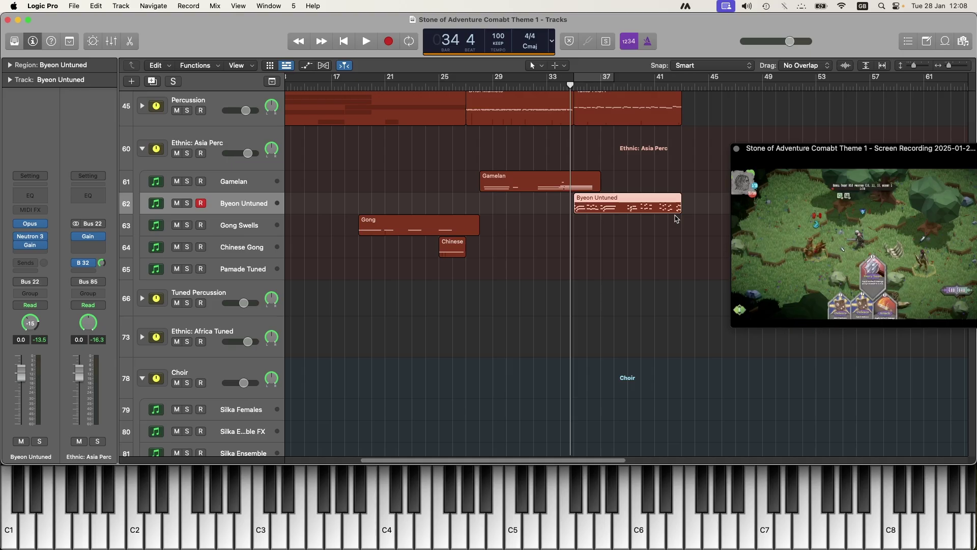
drag(566, 86, 655, 85)
click(629, 85)
double_click(660, 211)
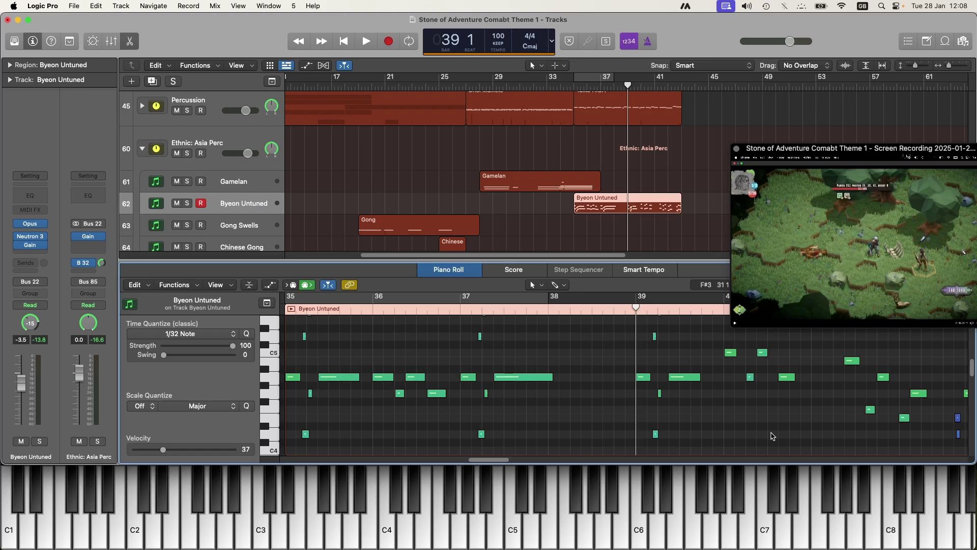
key(space)
scroll(634, 373, up, 5)
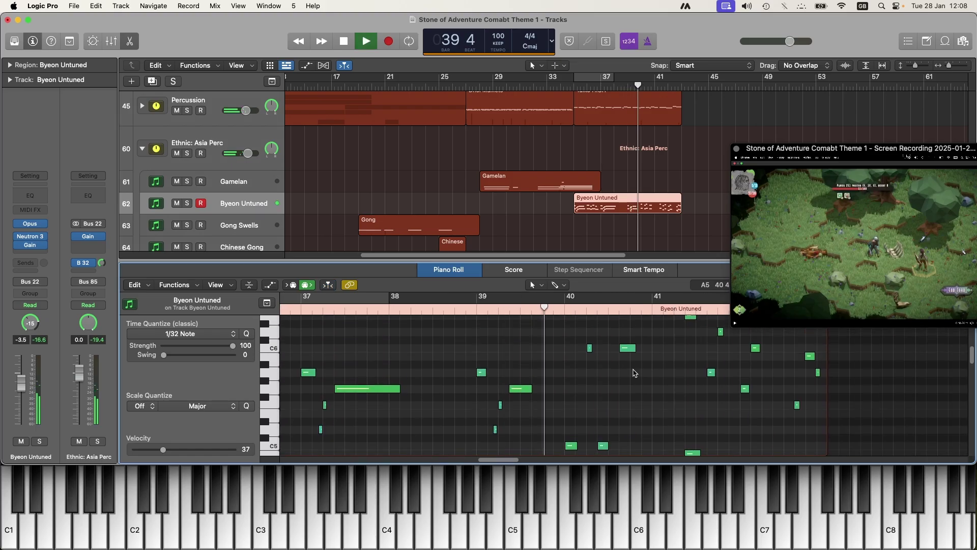
scroll(626, 366, up, 2)
key(space)
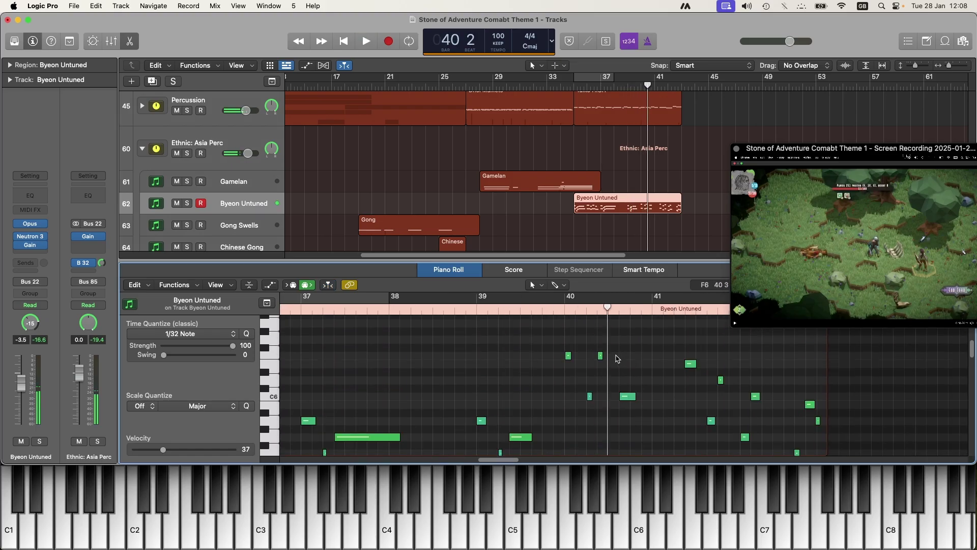
Transpose the two highest Byeon notes in bar 40 down to D6 and lower their velocity to about 34
drag(579, 356, 580, 357)
drag(650, 382, 603, 403)
drag(626, 344, 566, 418)
click(543, 308)
key(t)
click(585, 427)
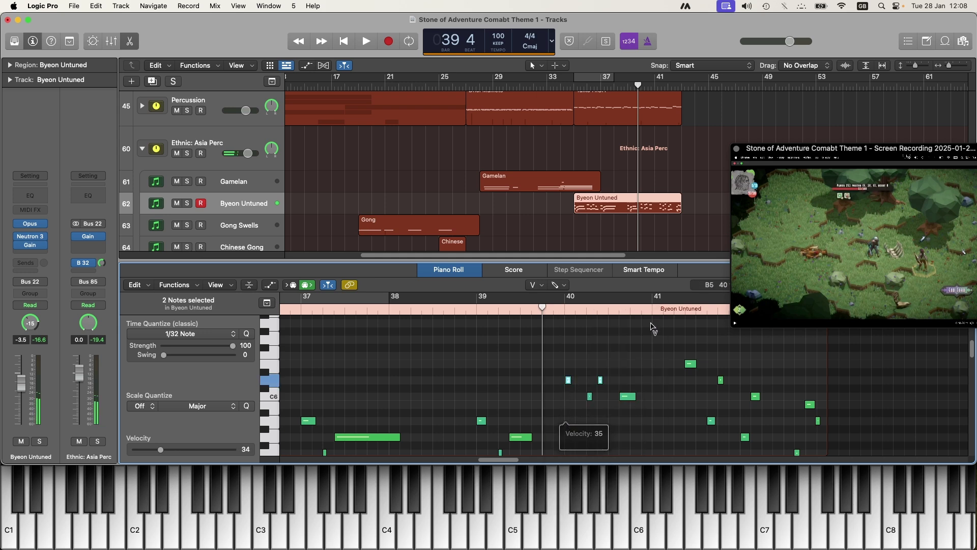
key(space)
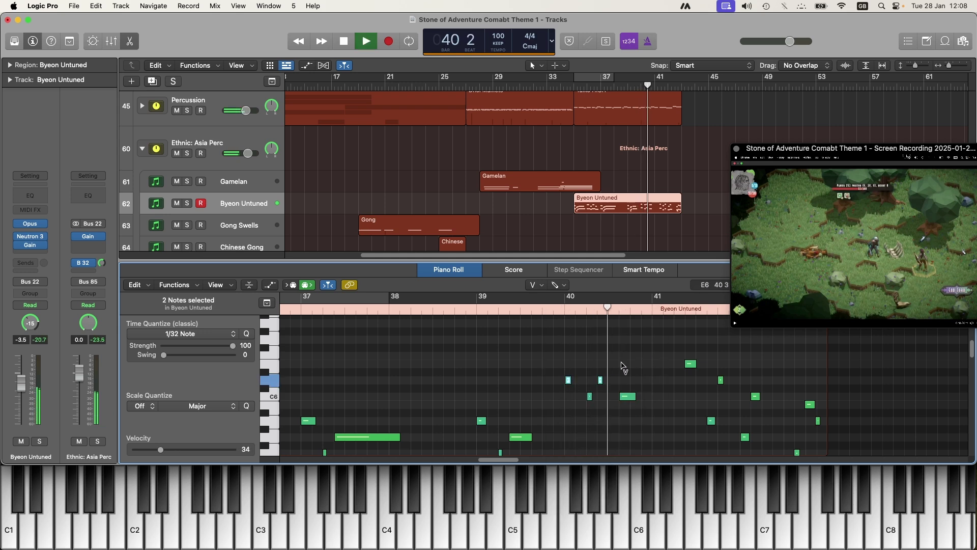
key(space)
Lower the velocity of the two C6 notes in bar 40 and play on through bar 42
drag(650, 392, 590, 409)
click(569, 322)
key(space)
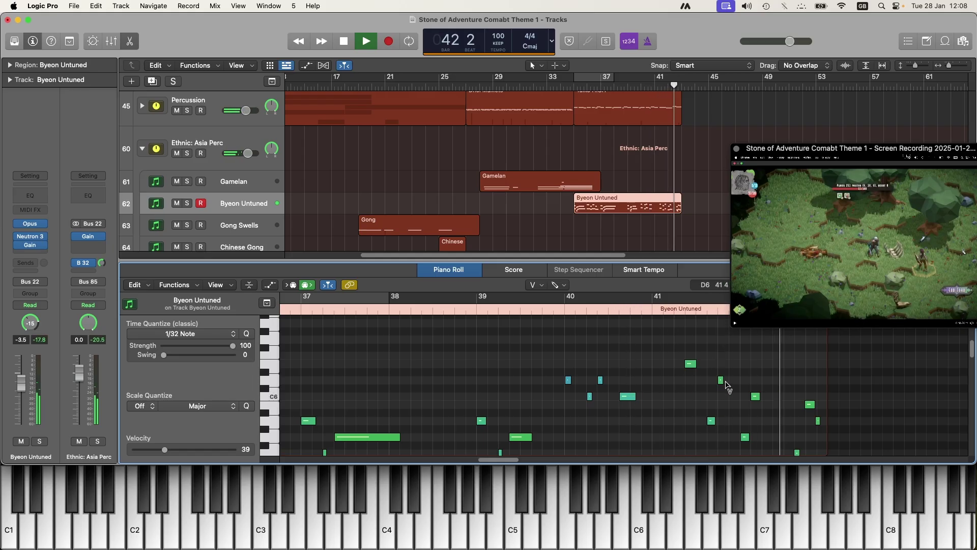
key(space)
Lower the velocity of the high Byeon notes in bars 41 and 42, taking the last three to 46
drag(690, 364, 744, 452)
scroll(814, 407, down, 1)
drag(846, 374, 798, 448)
scroll(771, 413, down, 5)
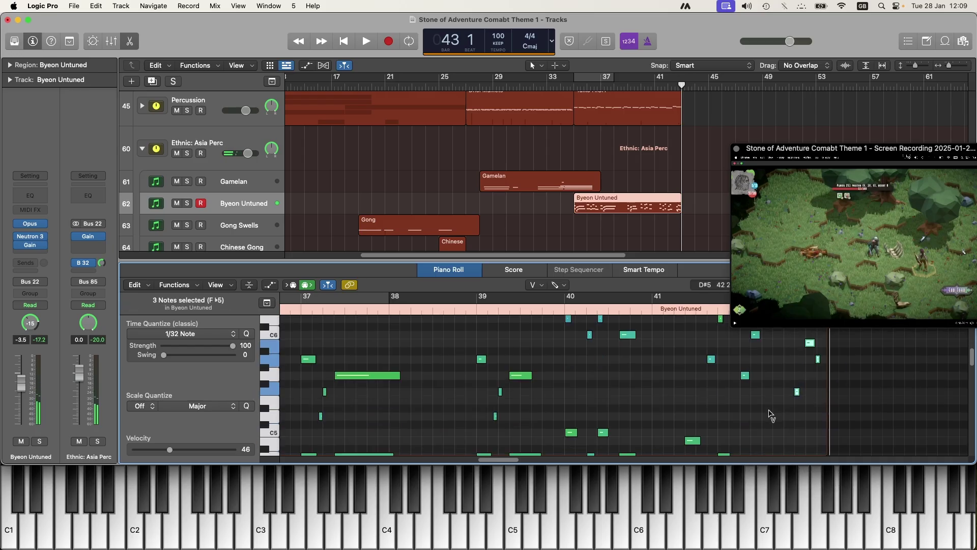
Lower the velocity of the low Byeon notes in bars 41 and 42, setting the final F4 note to 51
drag(869, 357, 692, 436)
drag(780, 364, 682, 448)
click(808, 401)
click(817, 418)
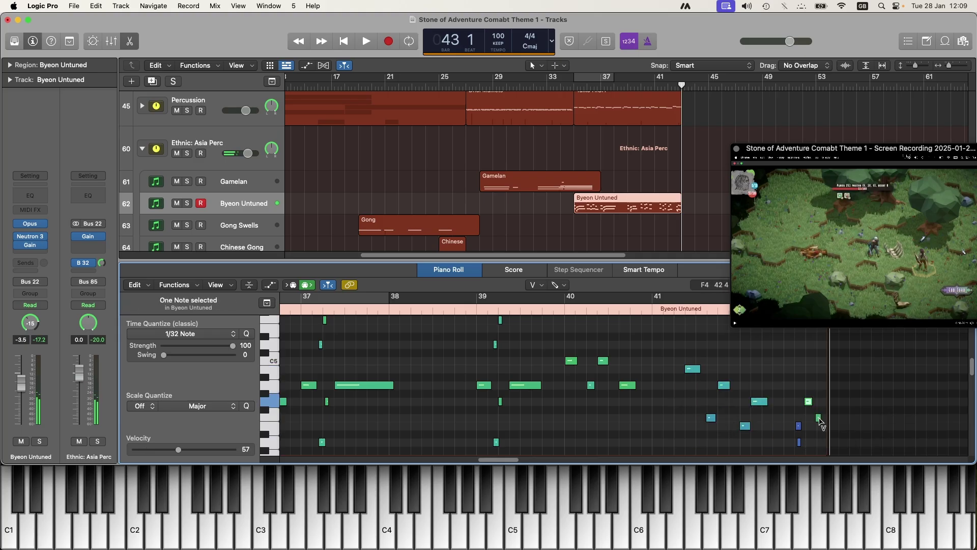
Play the edited Byeon part from bar 41 to 43 and close the note editor
key(comma)
key(space)
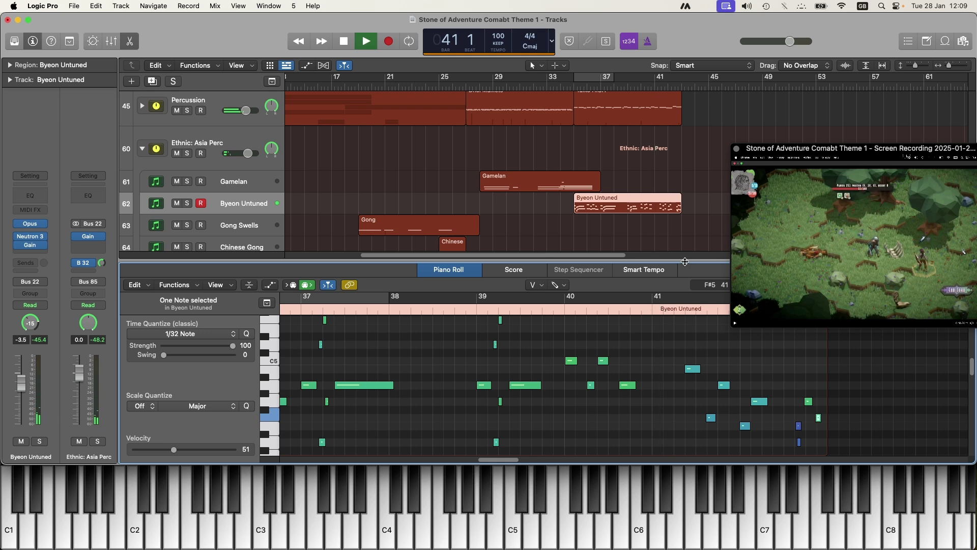
key(p)
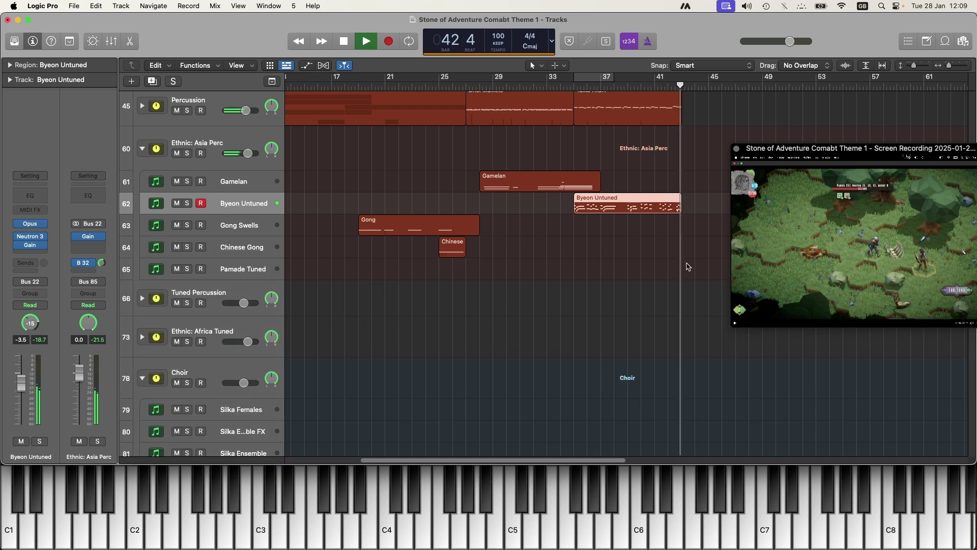
key(space)
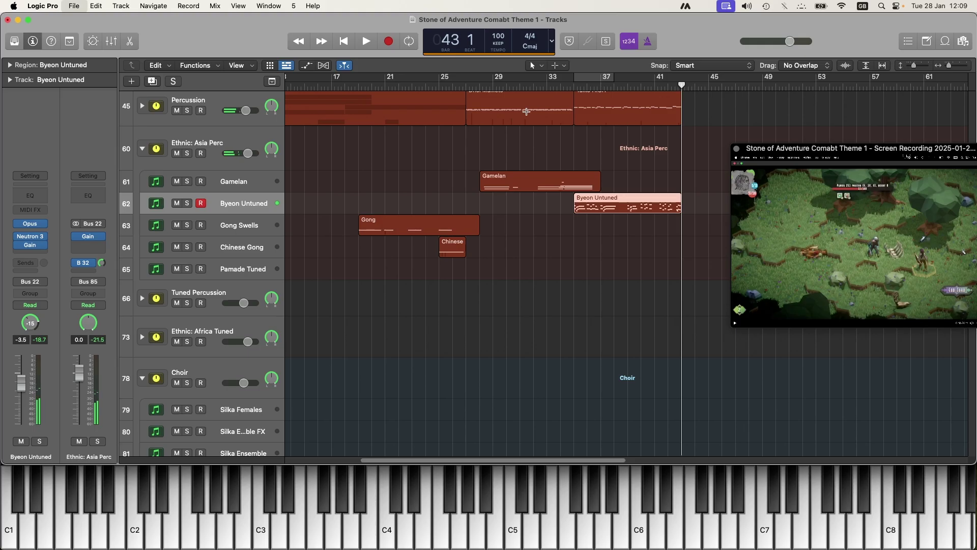
Play the arrangement from about bar 28 and review how the percussion, Gamelan and Byeon regions line up
click(479, 87)
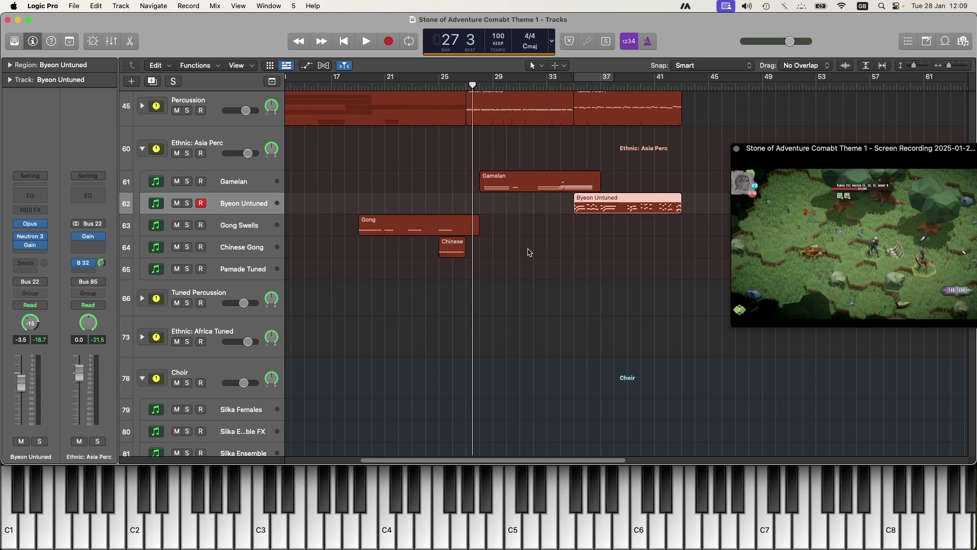
key(space)
scroll(529, 252, up, 5)
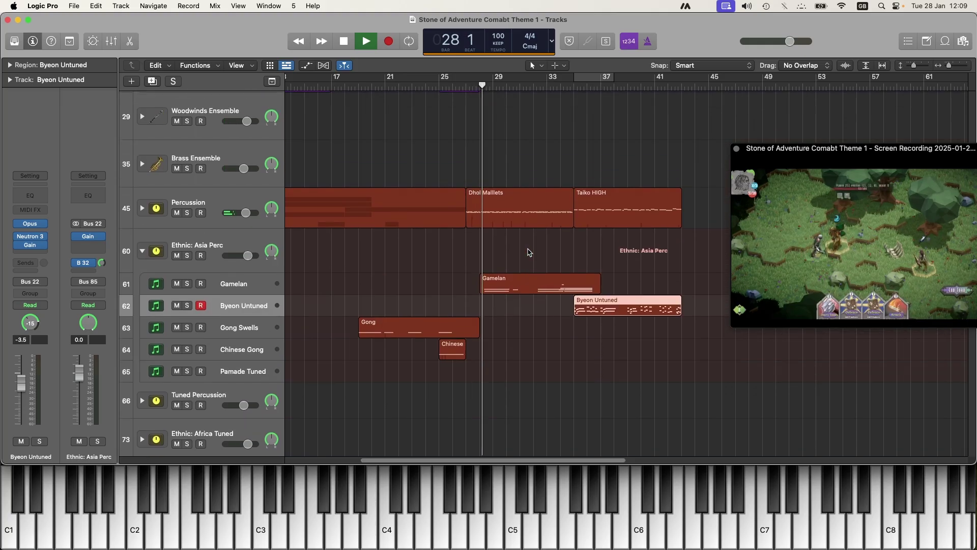
scroll(529, 252, up, 2)
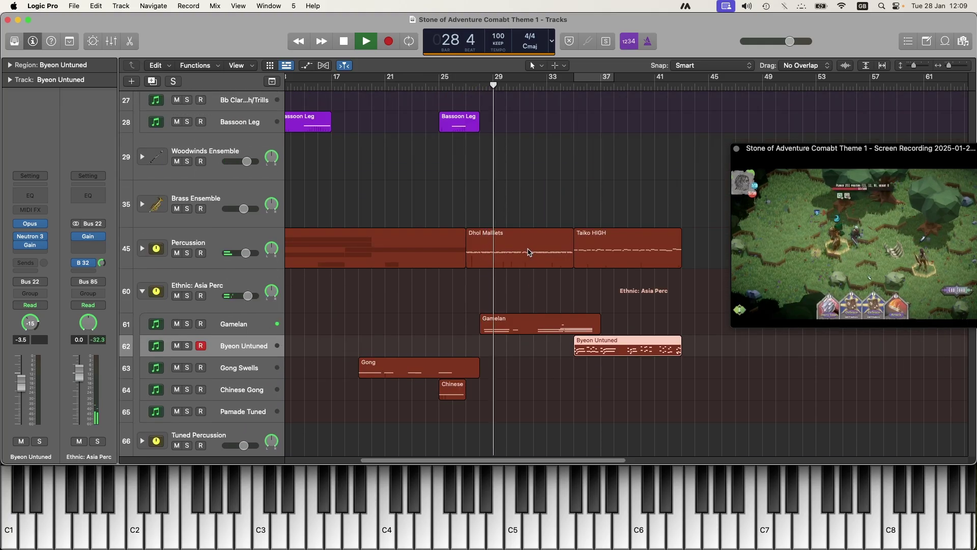
scroll(527, 251, right, 3)
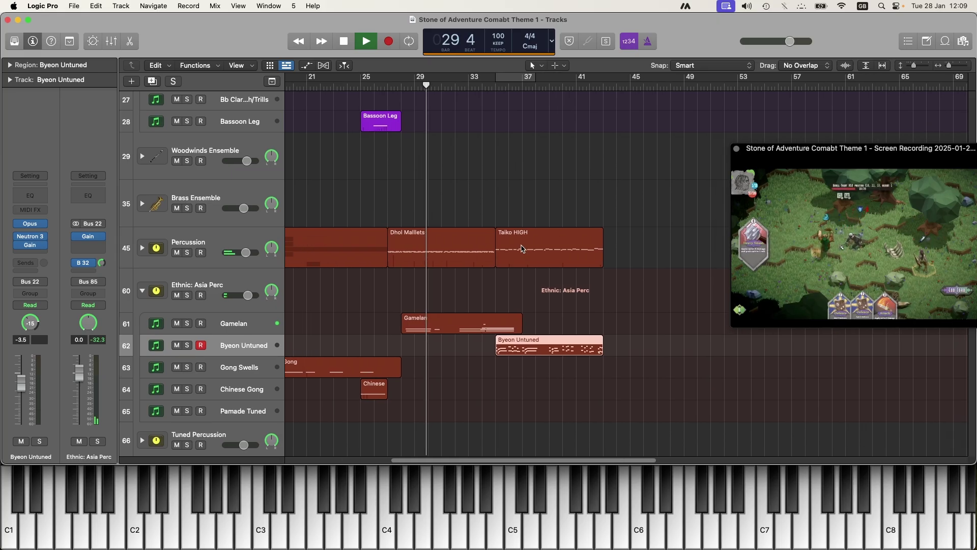
scroll(523, 248, right, 1)
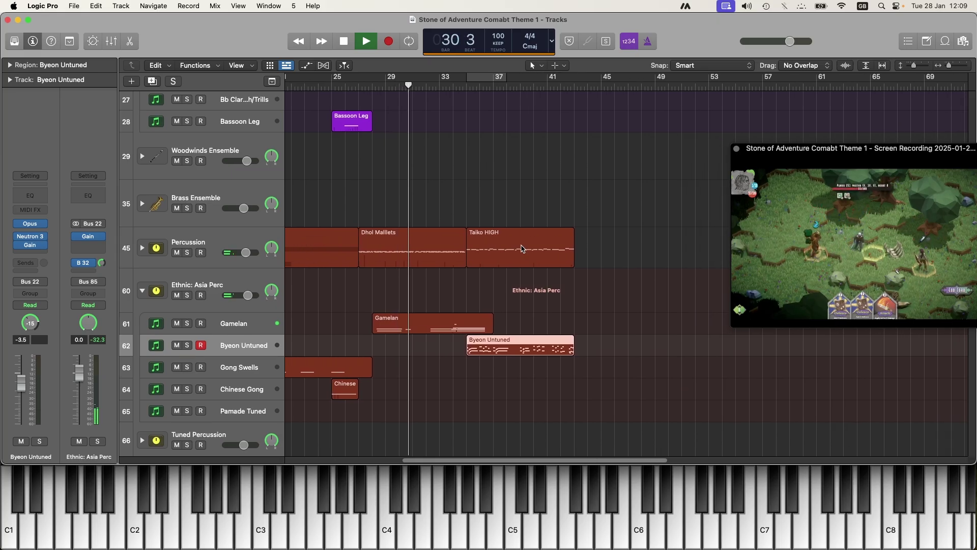
scroll(484, 258, left, 4)
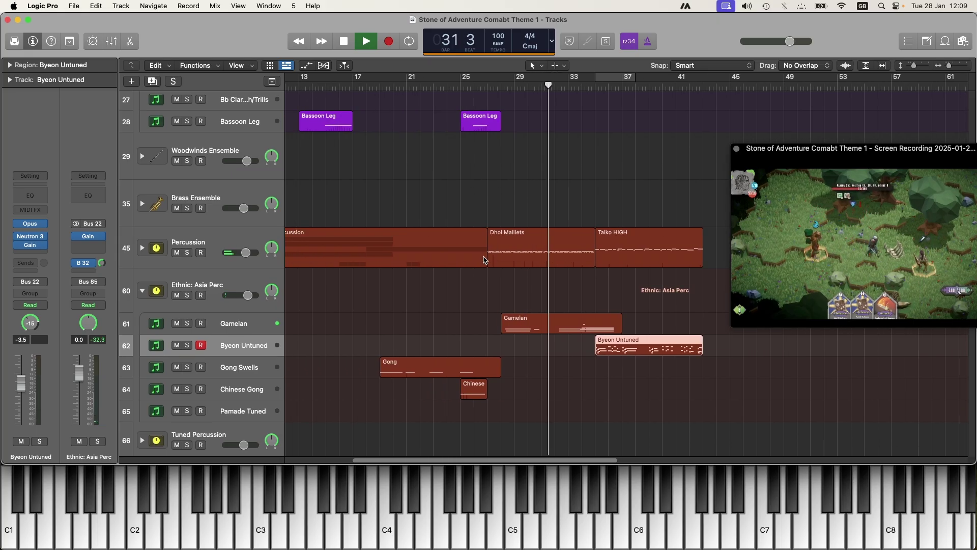
scroll(484, 259, left, 1)
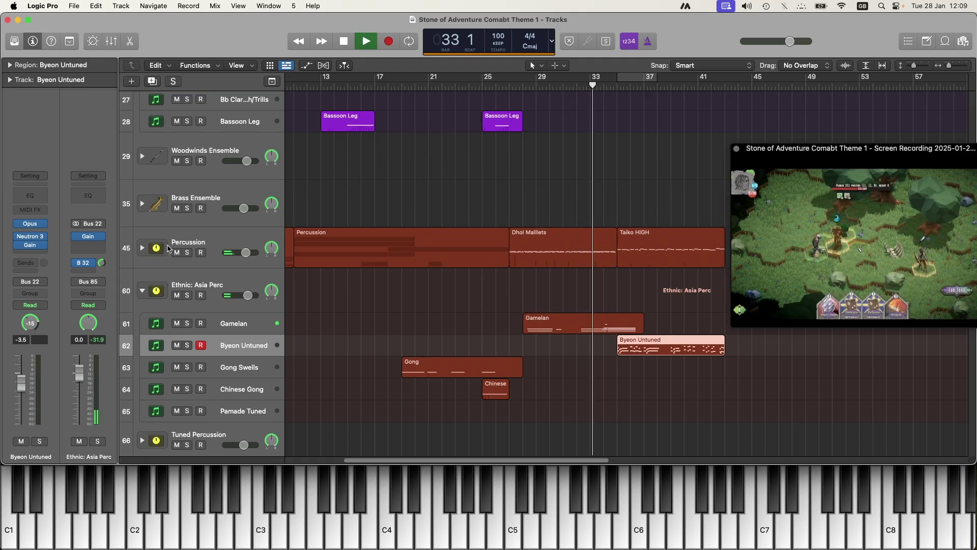
Expand the Percussion track stack, review its regions against the Asia Perc parts during playback, and stop around bar 23
click(142, 248)
scroll(465, 266, down, 10)
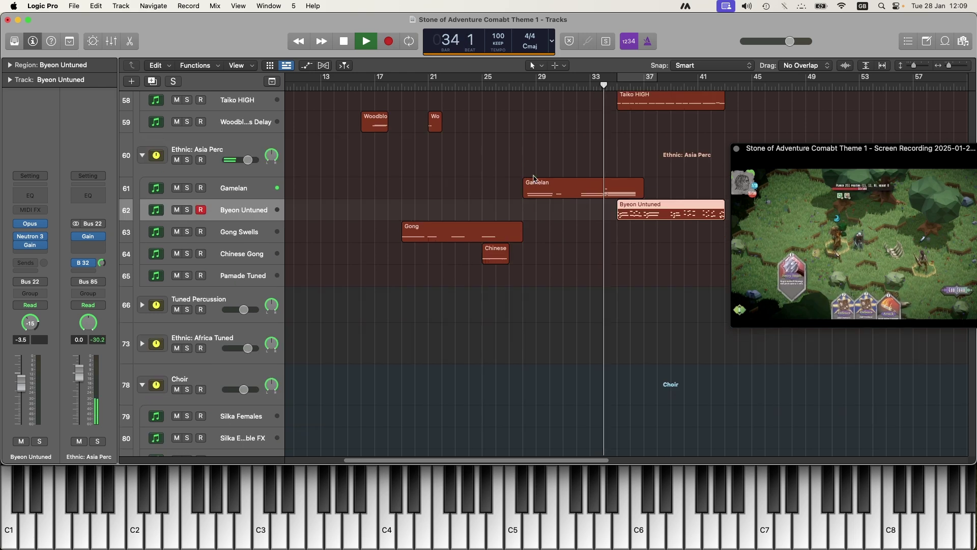
scroll(534, 178, up, 8)
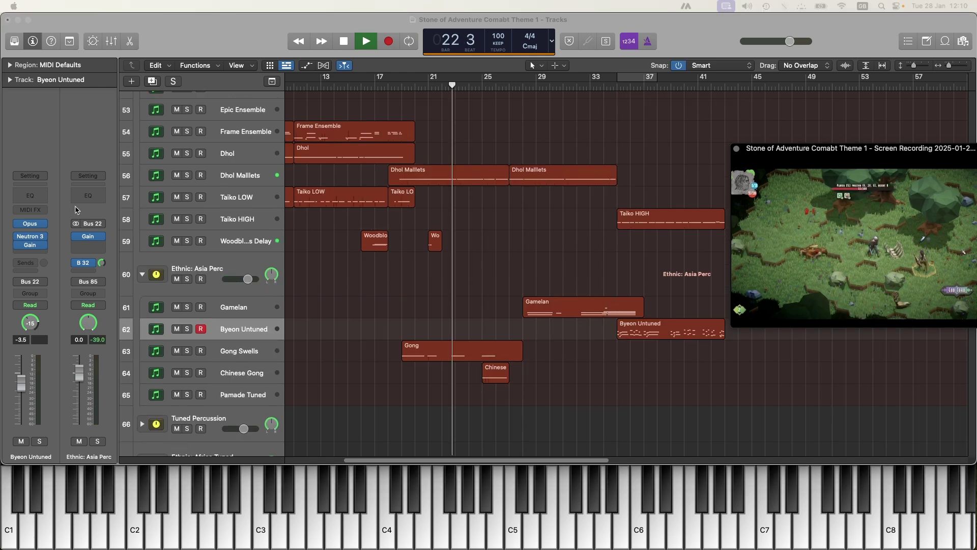
click(552, 233)
key(space)
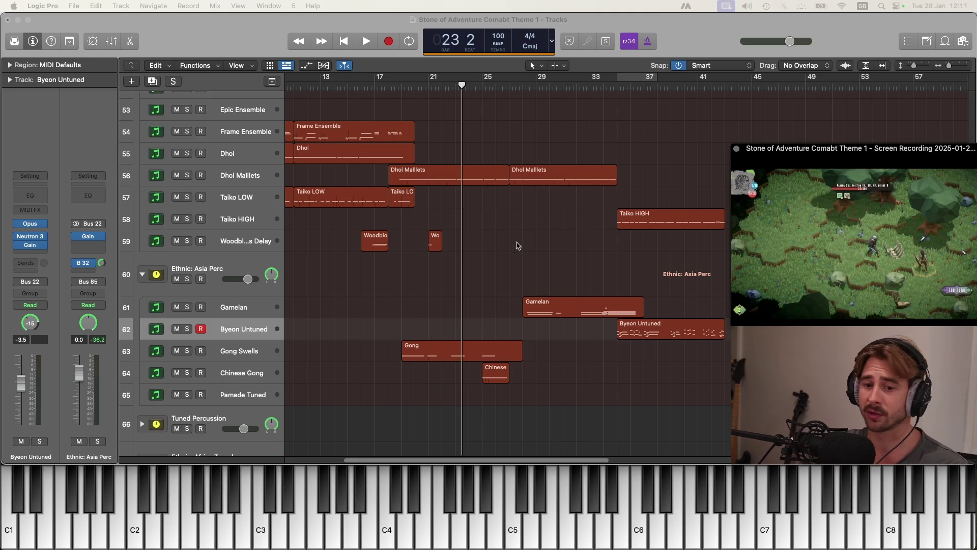
Replay the arrangement around bars 18 to 29 and stop with the playhead at bar 27
drag(461, 91, 389, 89)
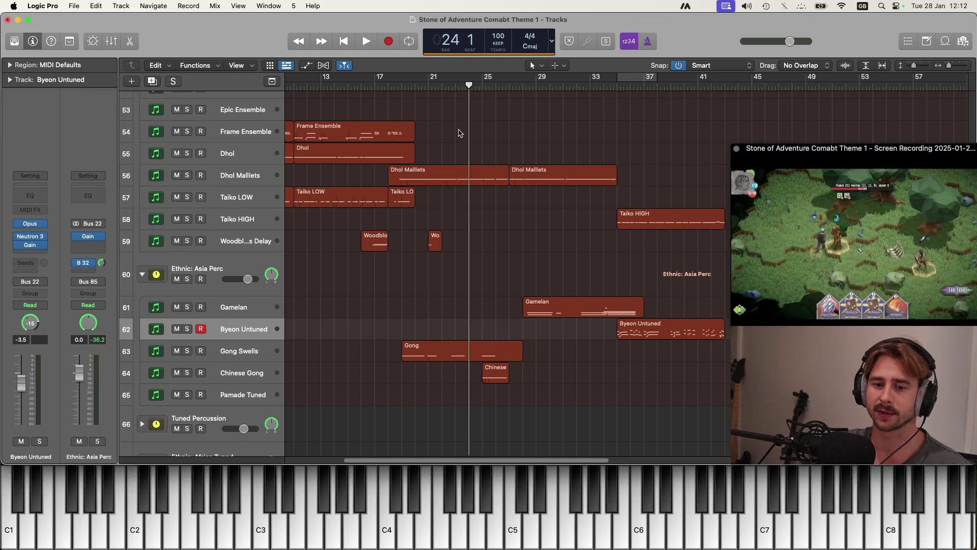
key(space)
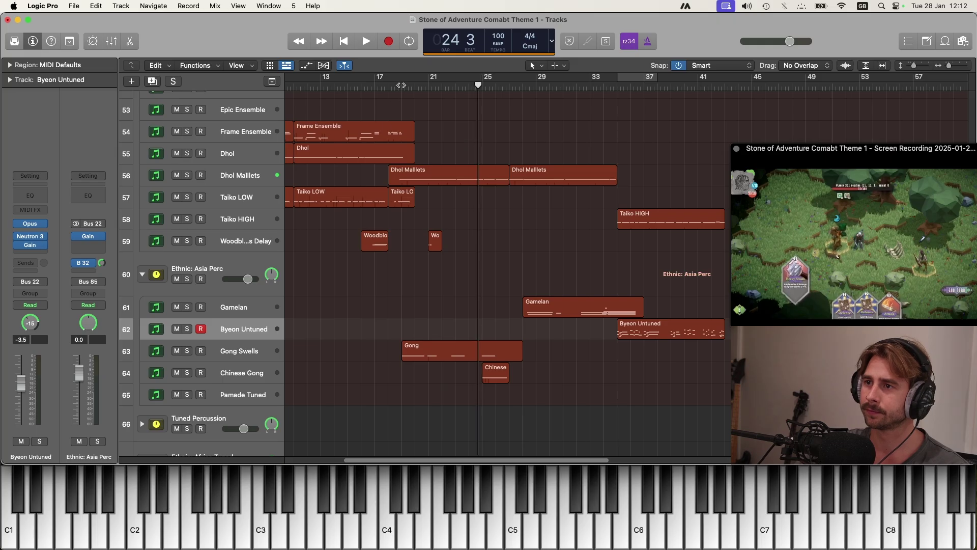
key(space)
key(space)
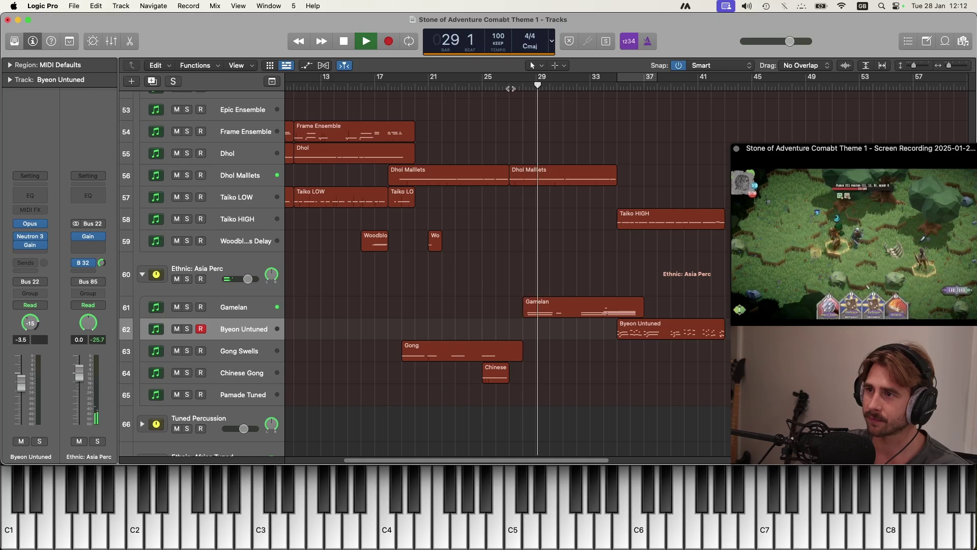
key(space)
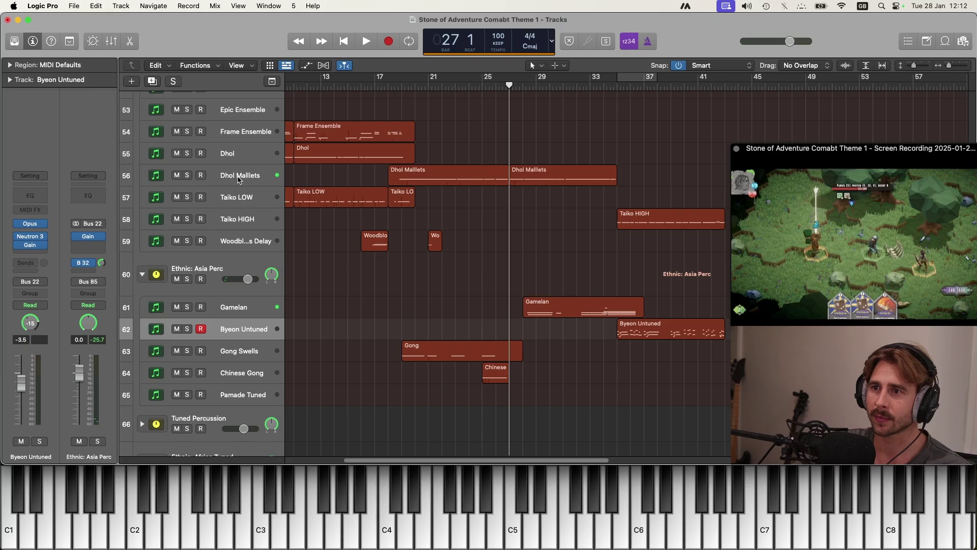
Review the track list from the percussion to the synth stacks and select the empty String Spitfire (Metroidvania) stack
scroll(216, 162, up, 2)
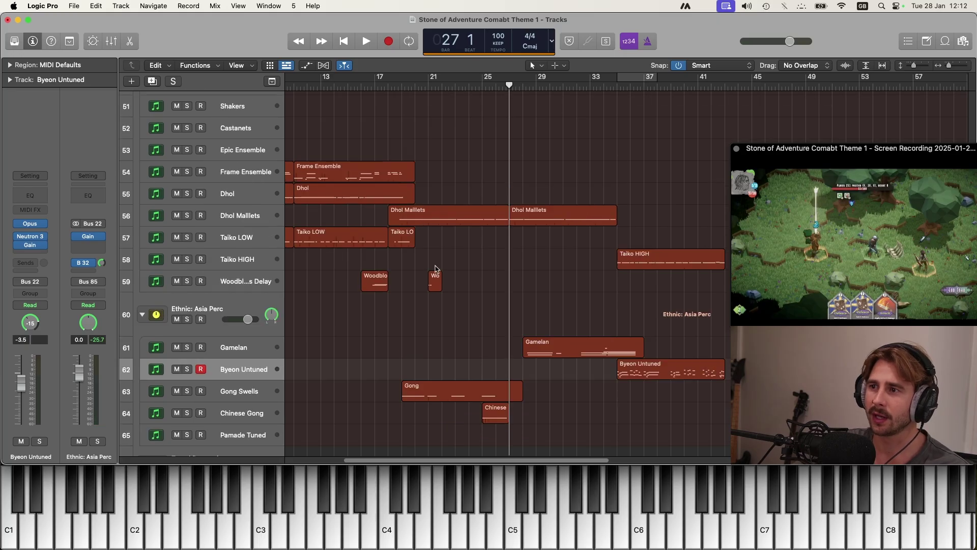
scroll(436, 270, down, 3)
scroll(432, 239, up, 2)
scroll(432, 240, down, 20)
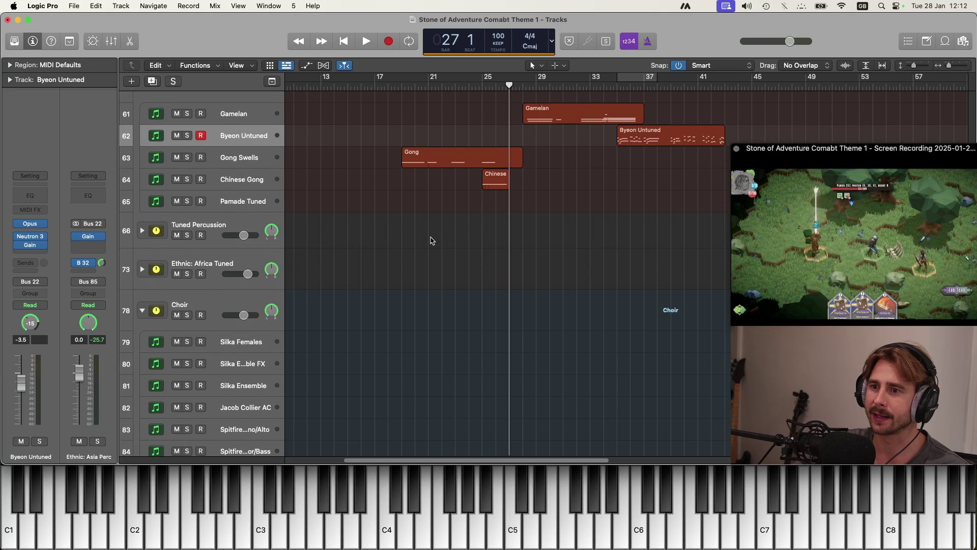
scroll(380, 255, down, 5)
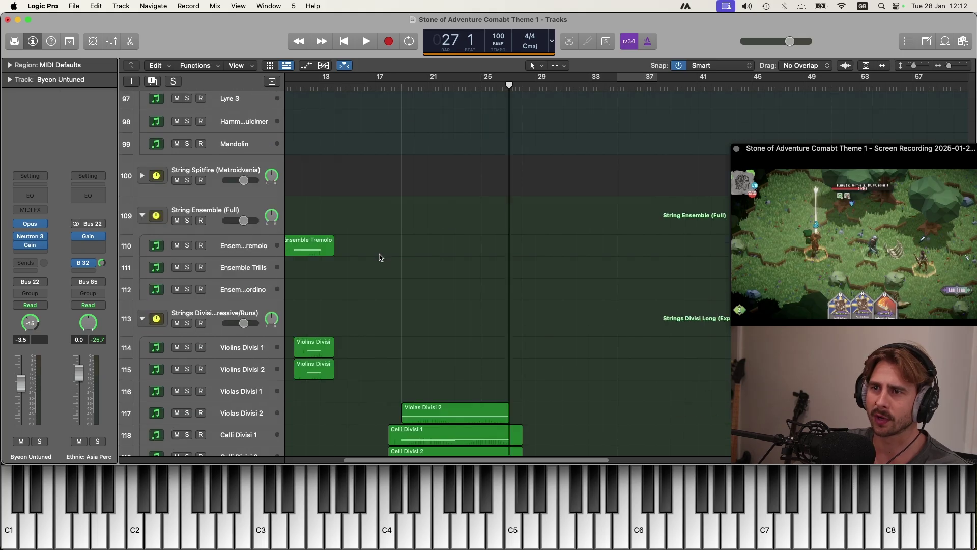
scroll(317, 348, down, 3)
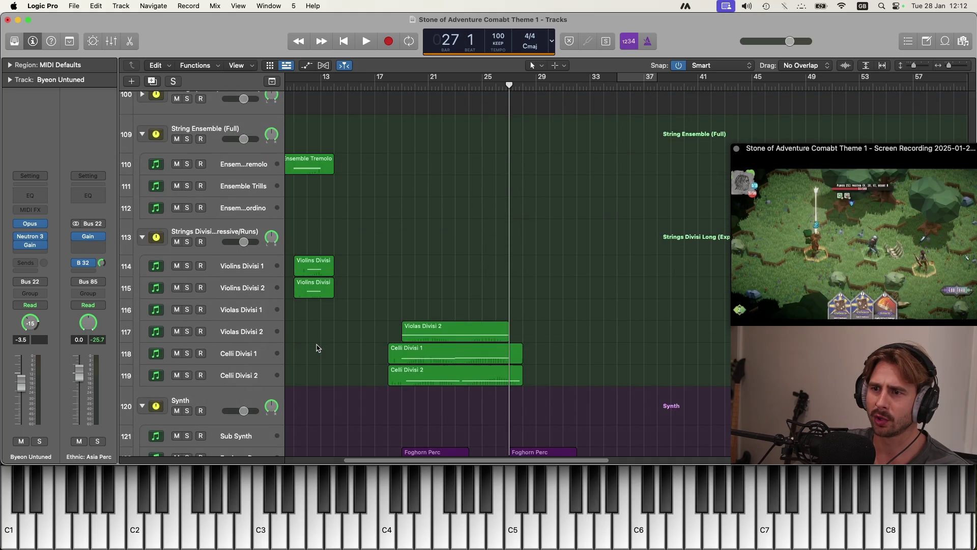
scroll(317, 347, down, 5)
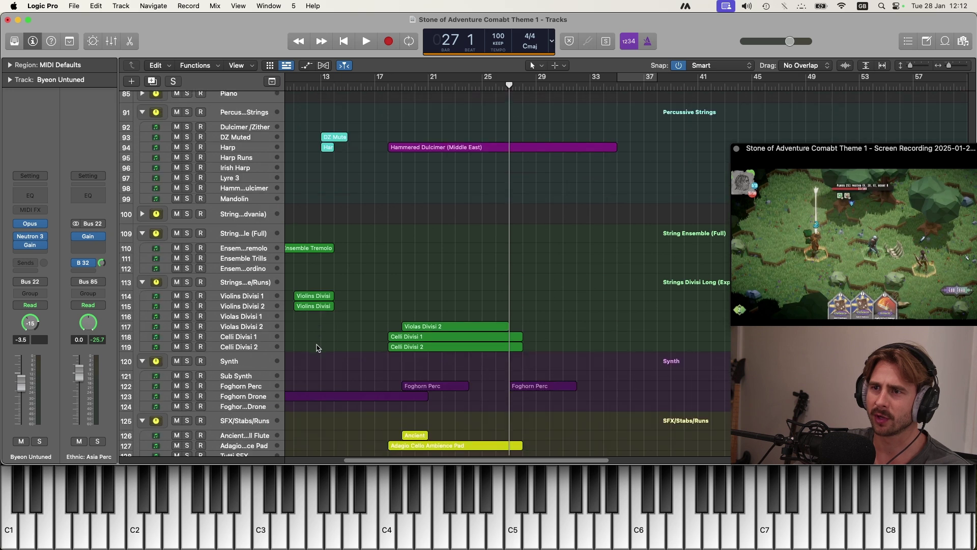
click(233, 214)
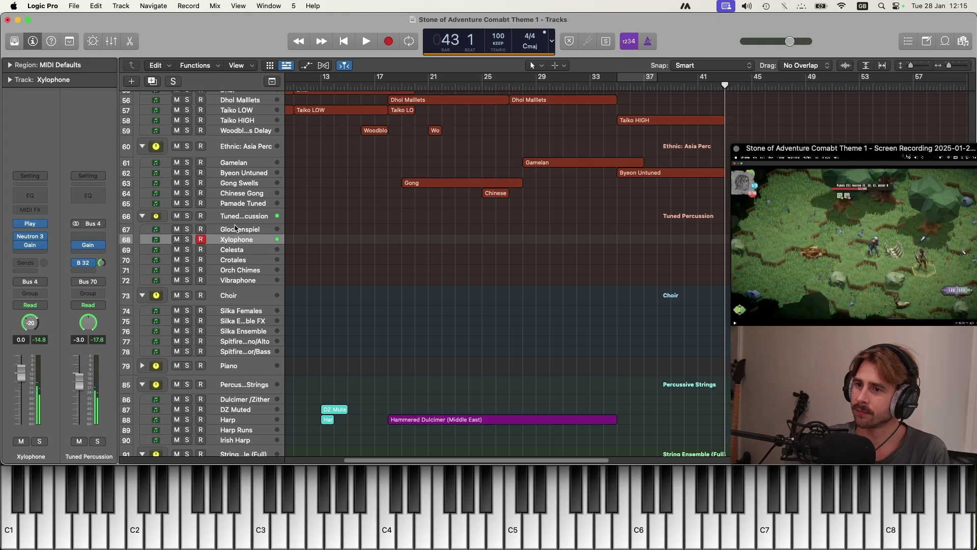
Delete the unused Celesta, Orch Chimes, Vibraphone and Glockenspiel tracks from the Tuned Percussion stack
click(239, 250)
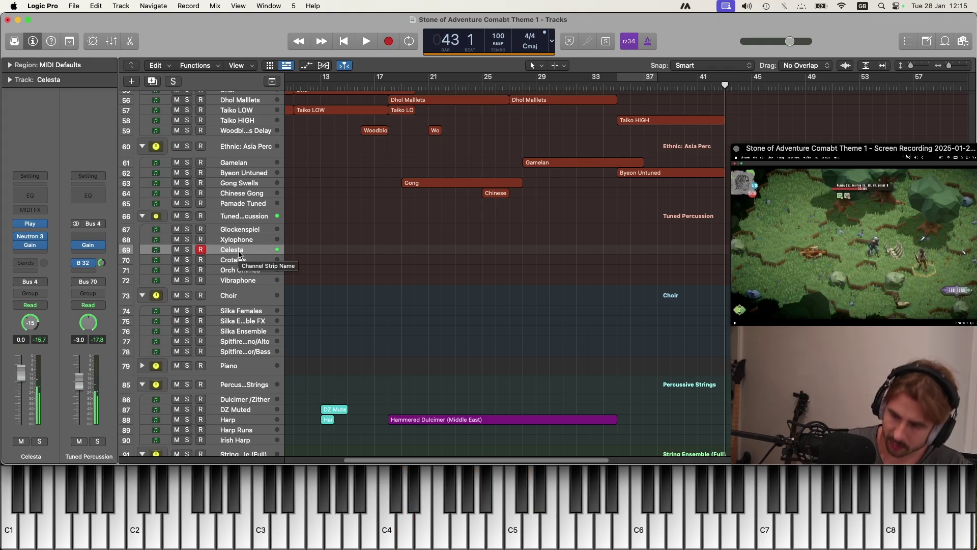
key(super+BackSpace)
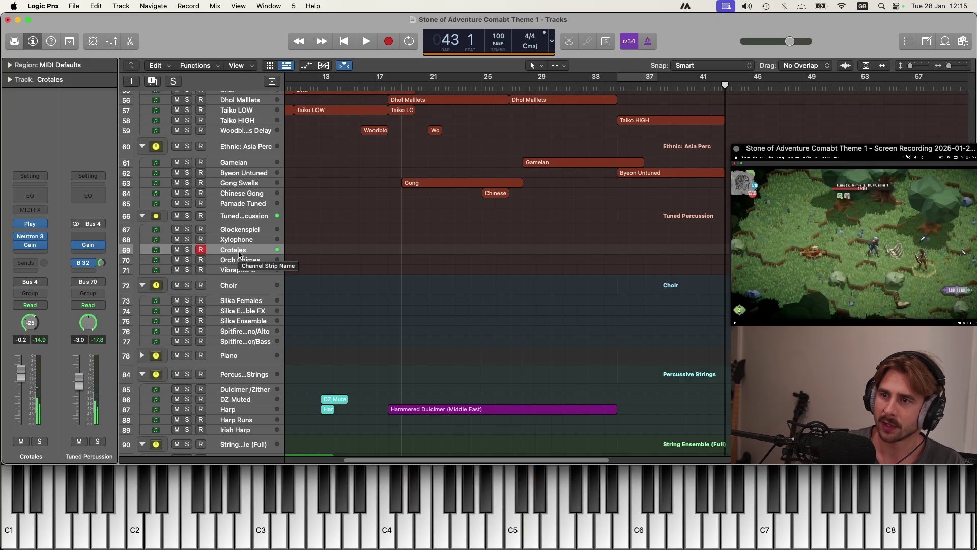
click(233, 261)
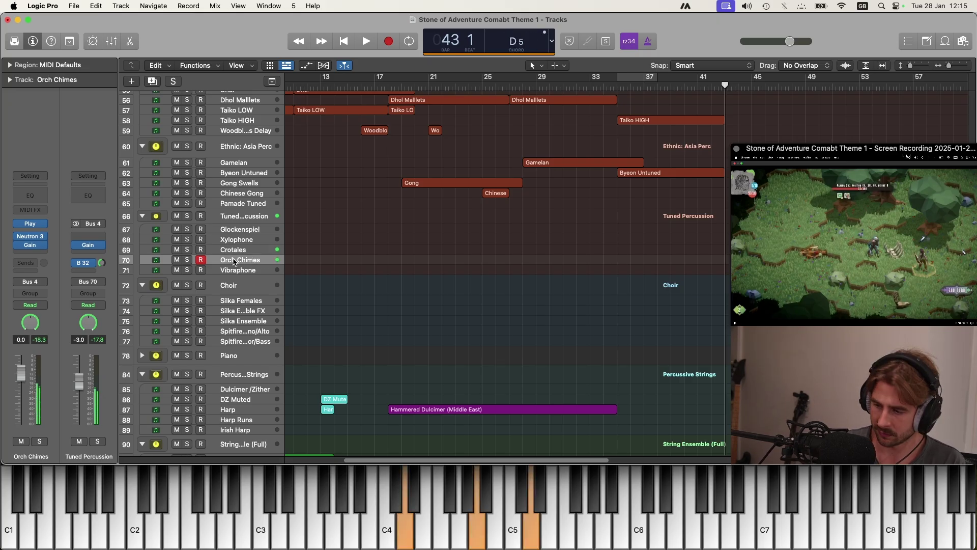
key(super+BackSpace)
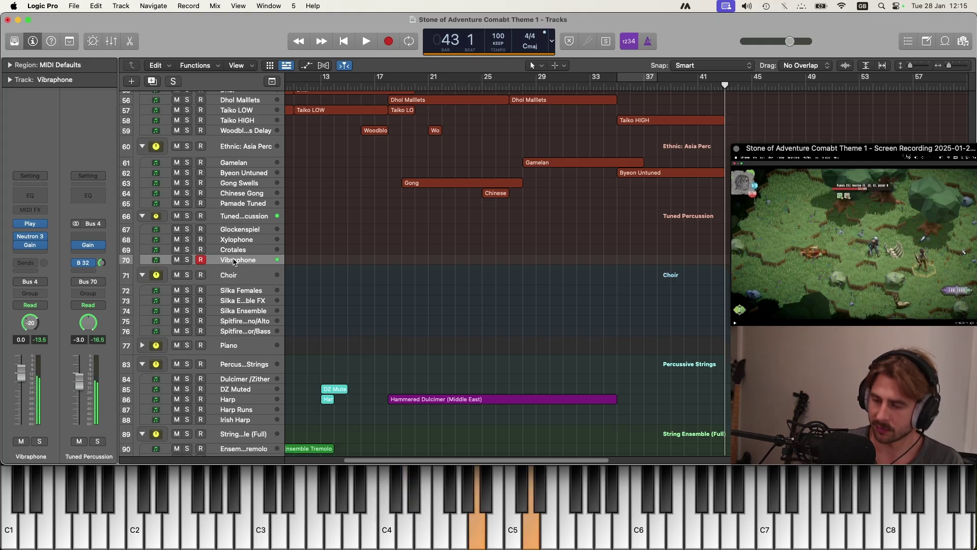
key(super+BackSpace)
click(244, 229)
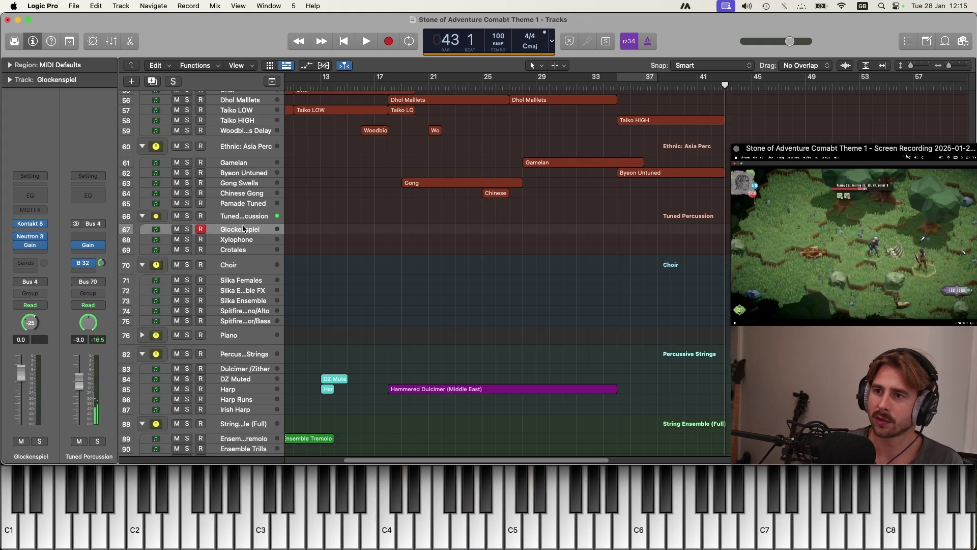
key(super+BackSpace)
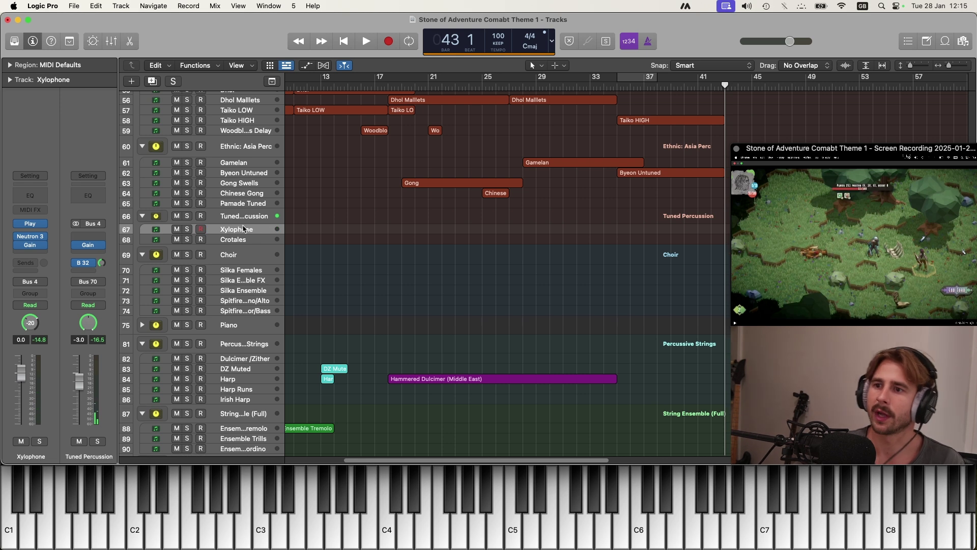
Record a short Crotales part from bar 18 to bar 20
click(242, 242)
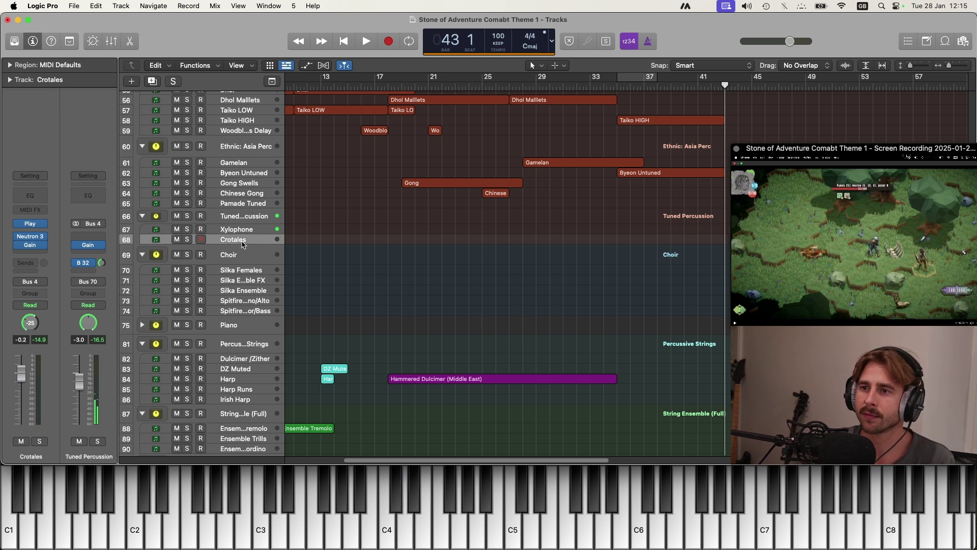
scroll(498, 257, up, 5)
scroll(499, 257, left, 10)
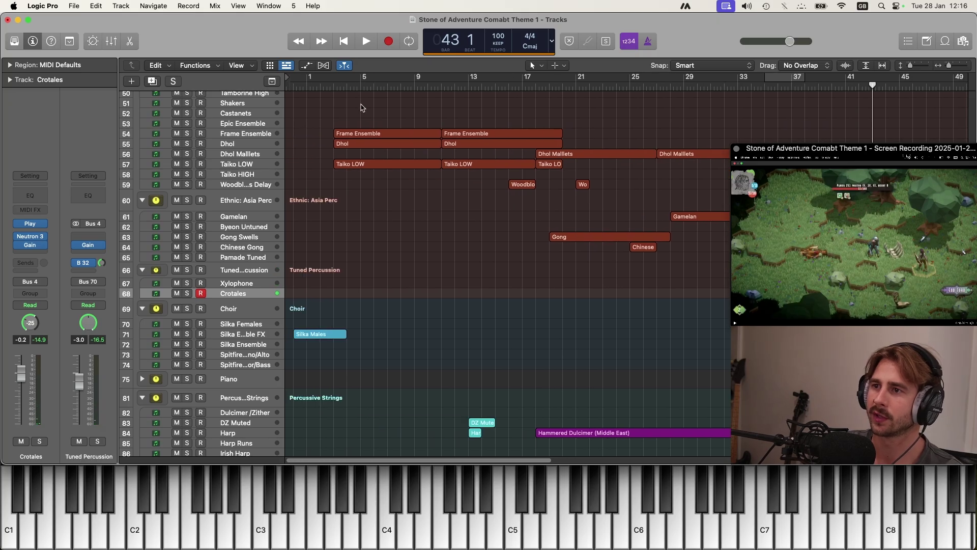
drag(338, 86, 541, 85)
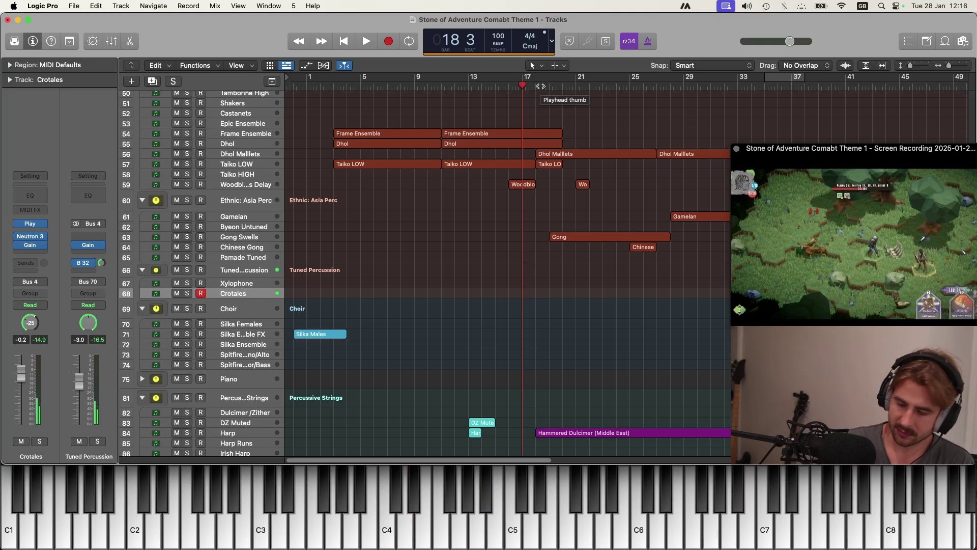
key(r)
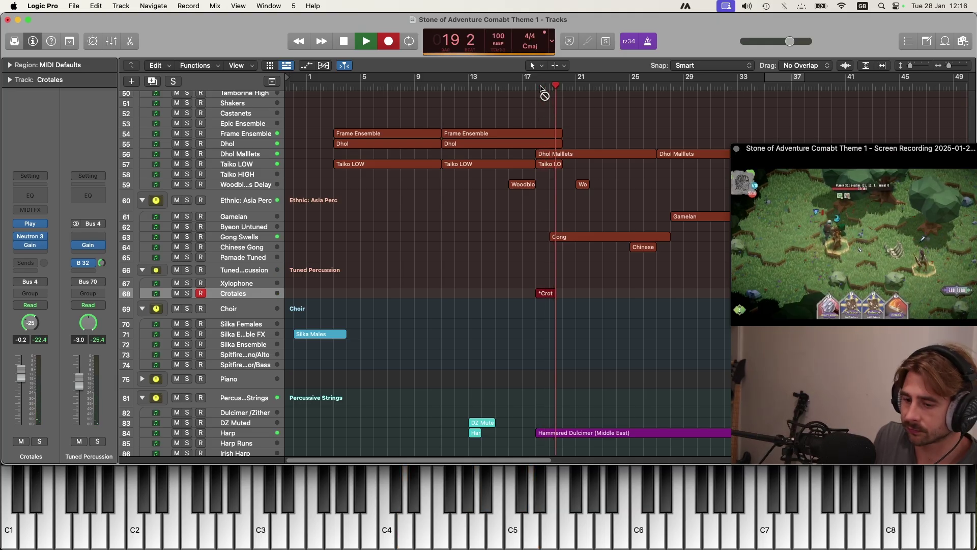
key(space)
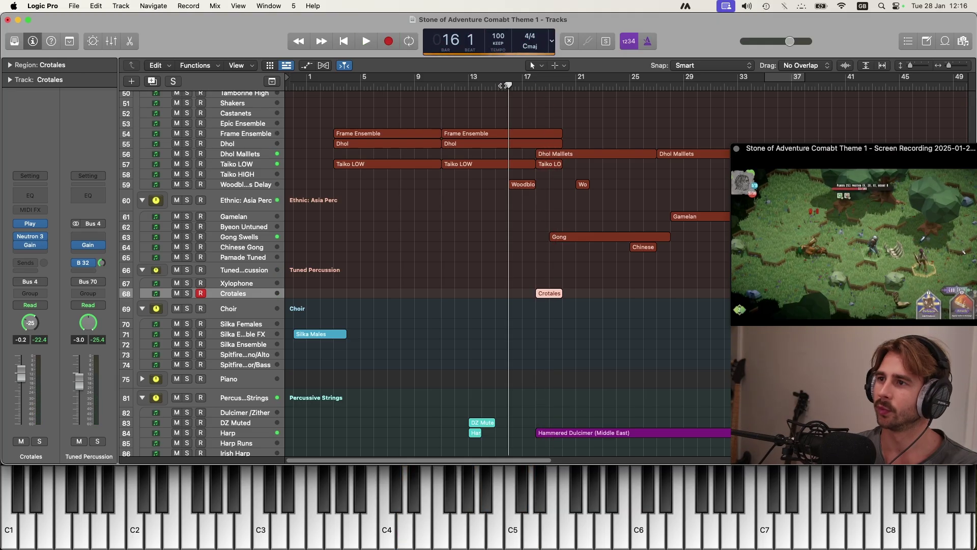
Lower the Crotales track volume to -18.5 dB while playing back the recorded part, and replay it from about bar 17
key(space)
drag(20, 381, 21, 392)
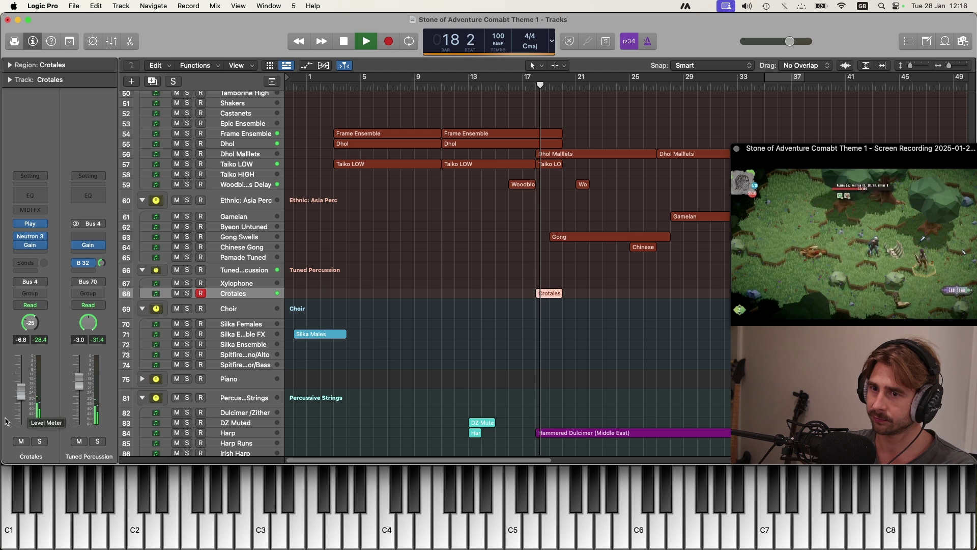
drag(21, 391, 20, 410)
key(space)
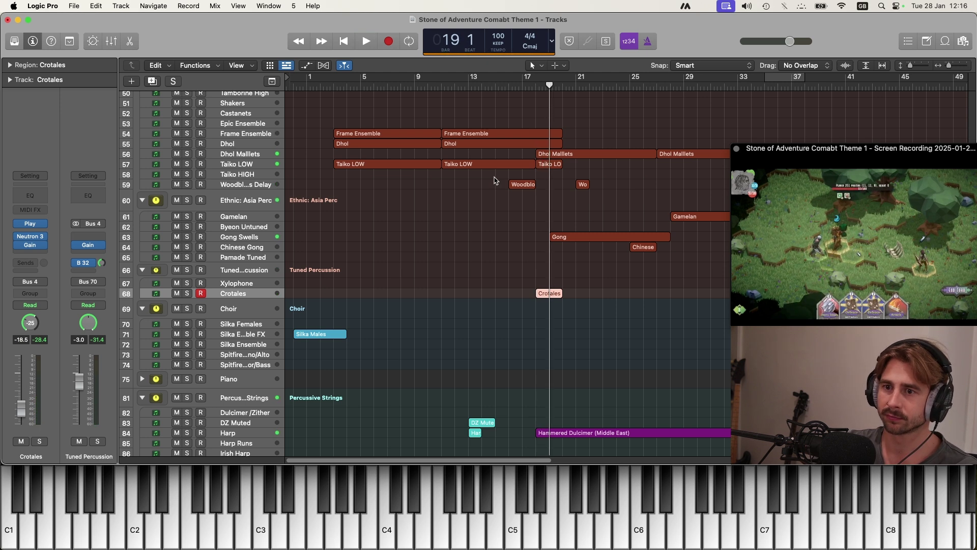
click(525, 85)
key(space)
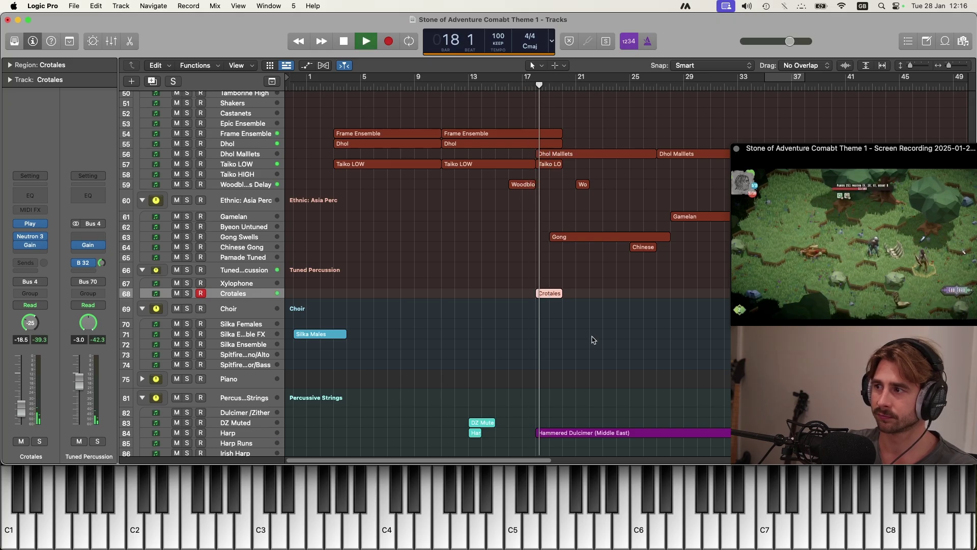
Move the Crotales region one bar later to start at bar 19 and play it back
key(space)
drag(547, 294, 565, 296)
key(space)
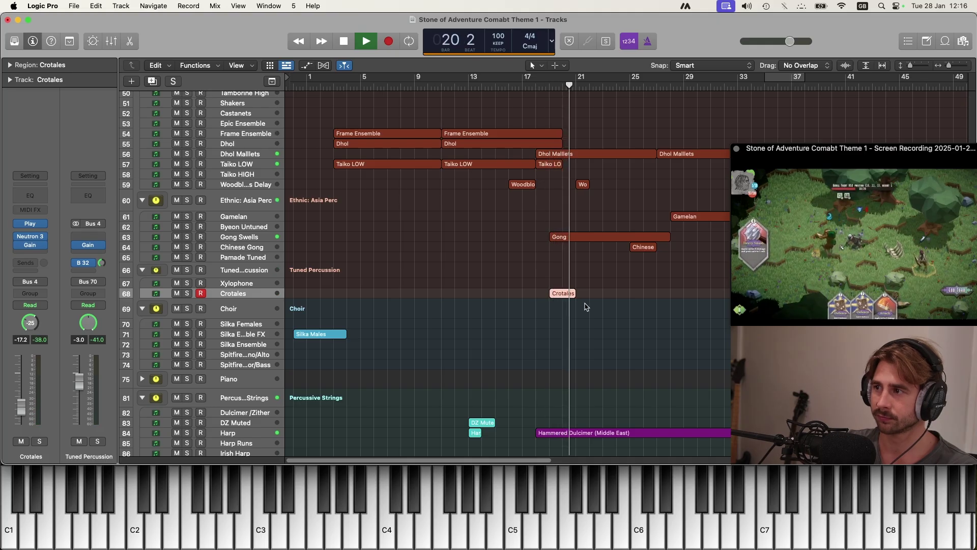
Remove the unused Xylophone track from Tuned Percussion and the unused Harmonium track from Ethnic: Europe Medieval
click(236, 285)
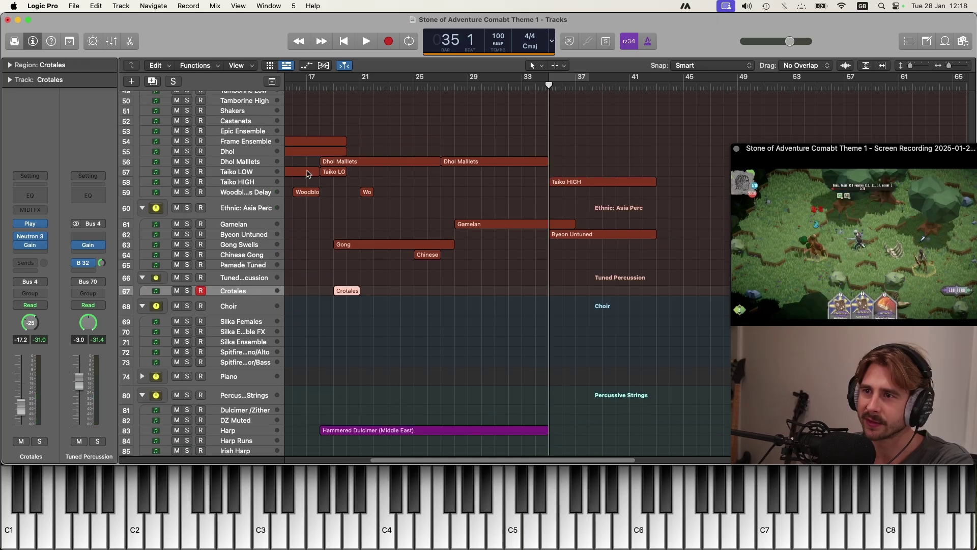
scroll(309, 174, down, 1)
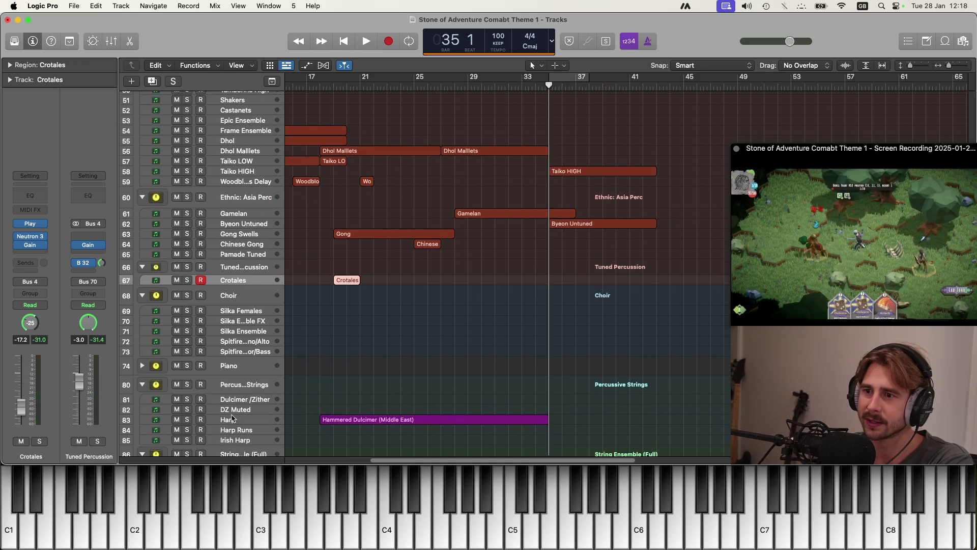
scroll(434, 311, up, 20)
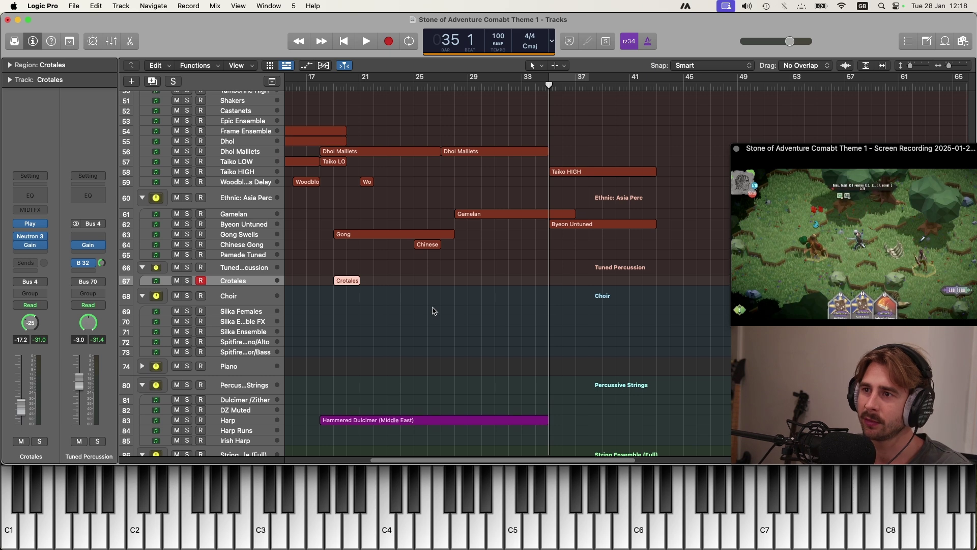
click(236, 145)
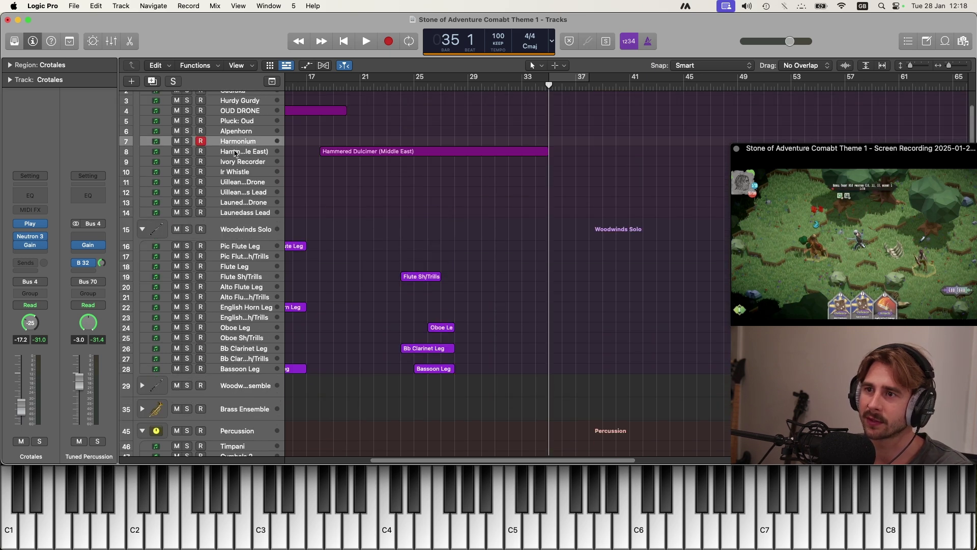
click(235, 153)
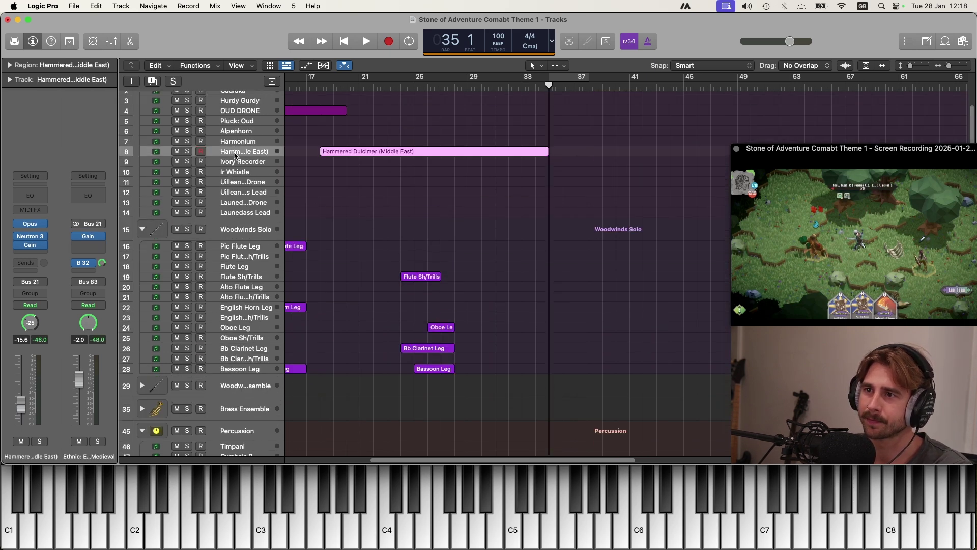
scroll(285, 204, up, 4)
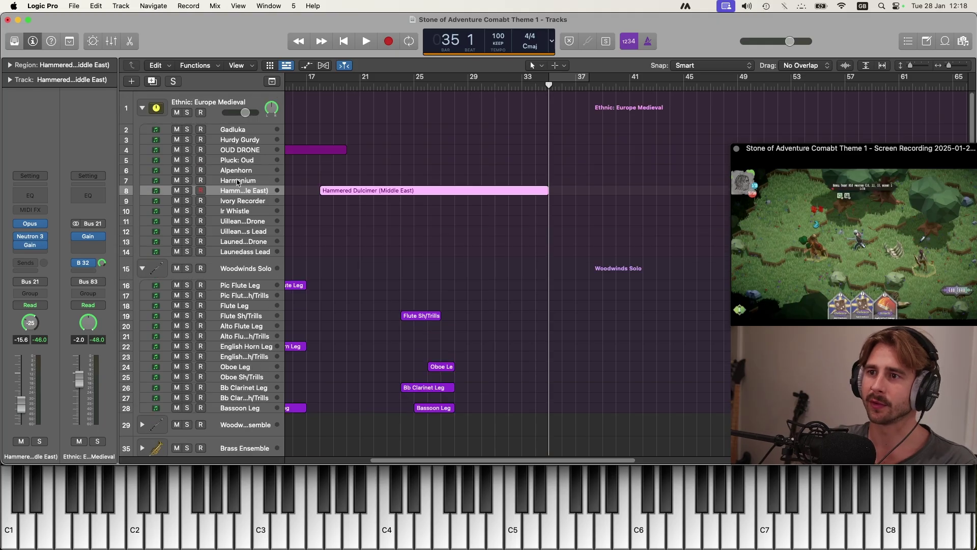
click(238, 181)
key(super+BackSpace)
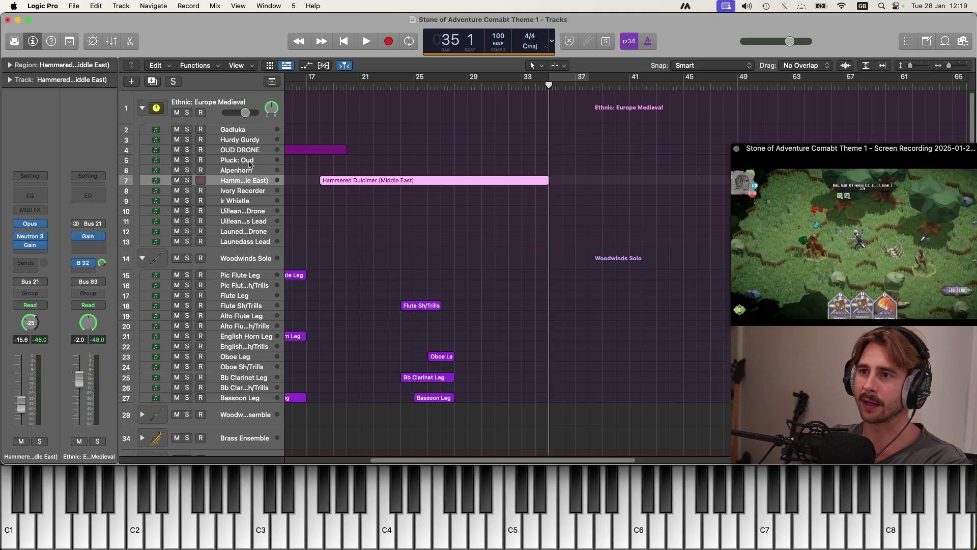
Insert a stereo Pitch Shifter on the Hurdy Gurdy track, ahead of its Gain and Neutron 3 effects
click(242, 138)
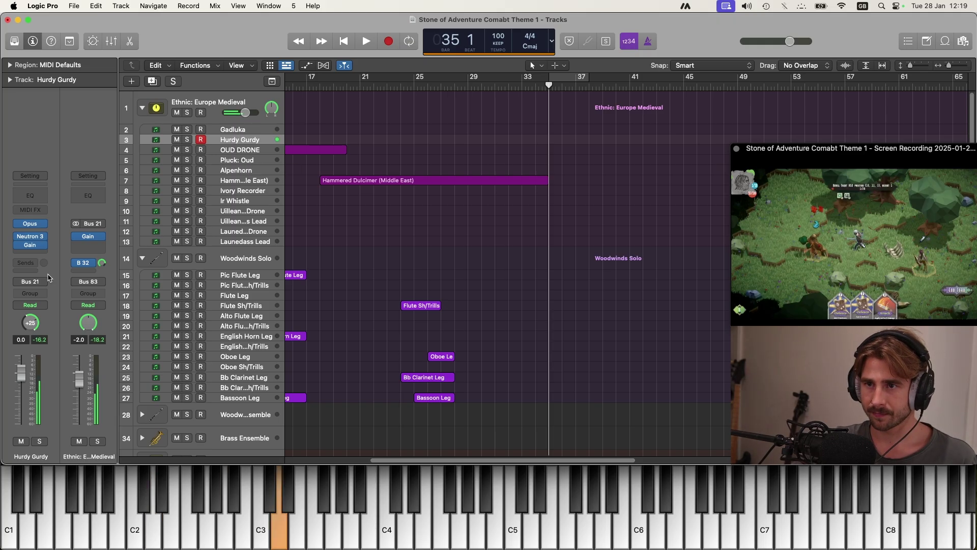
click(31, 248)
click(32, 297)
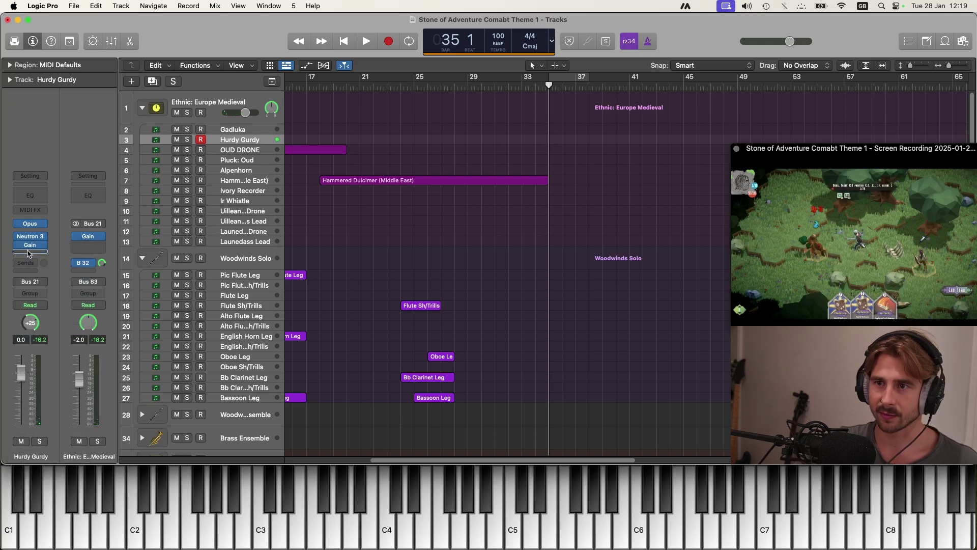
click(30, 246)
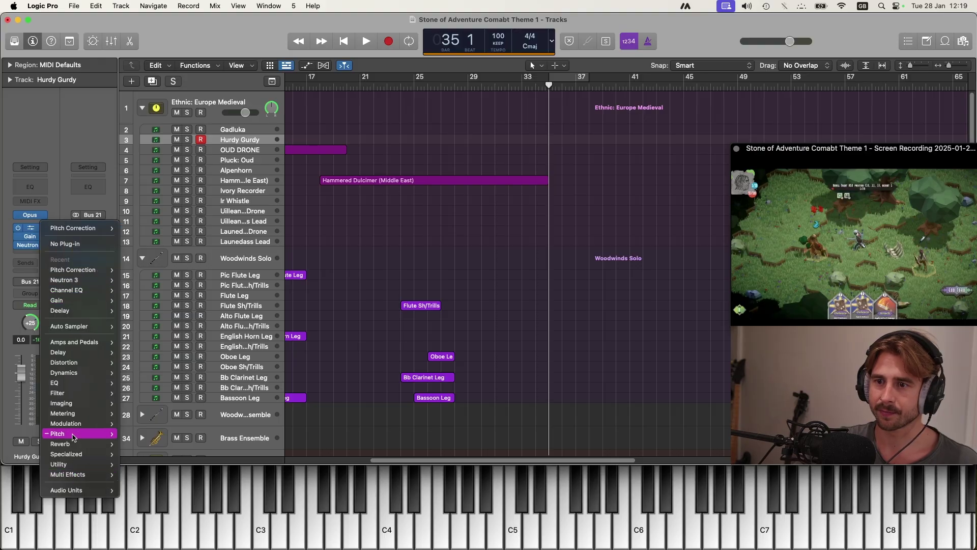
mouse_move(74, 434)
mouse_move(156, 444)
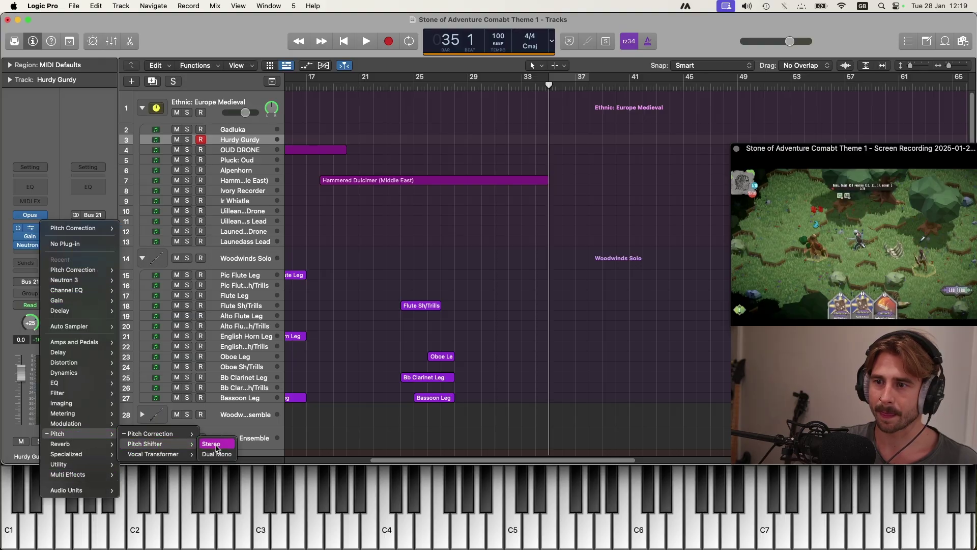
click(213, 444)
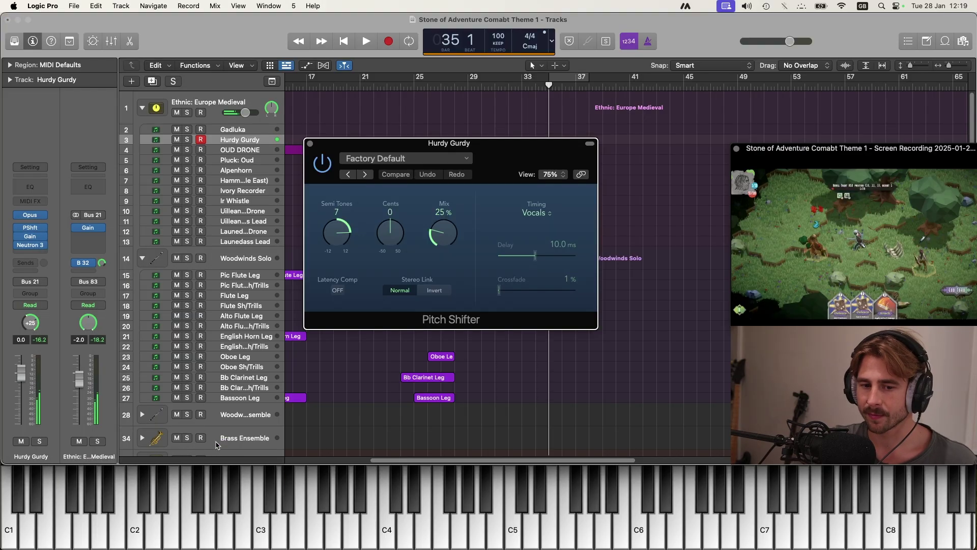
Set the Hurdy Gurdy's Pitch Shifter to -12 semitones with a 100% mix
drag(336, 237, 337, 270)
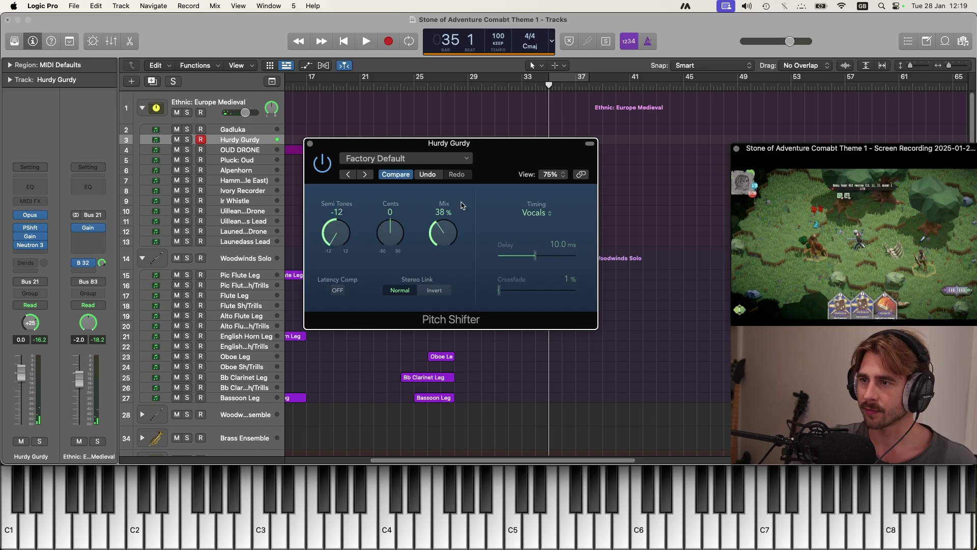
drag(462, 205, 556, 48)
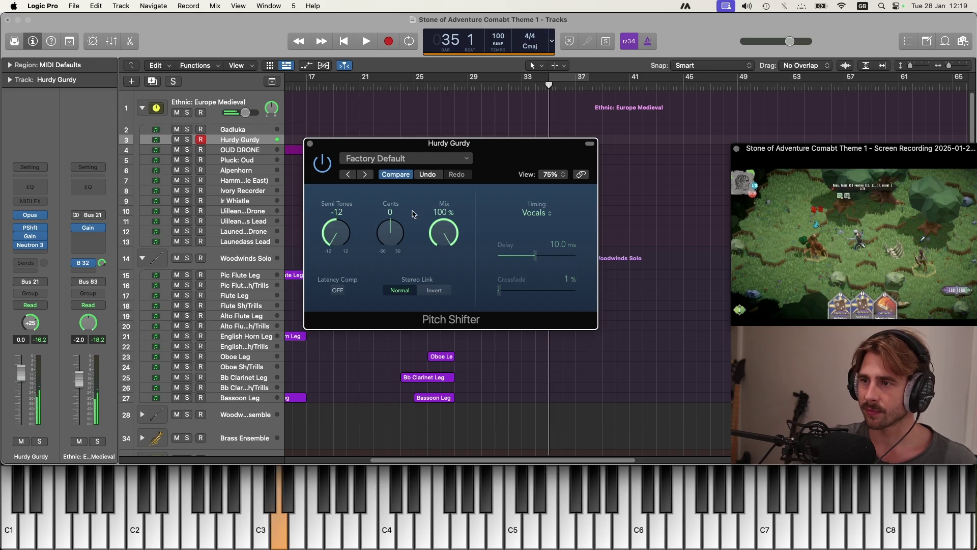
click(310, 143)
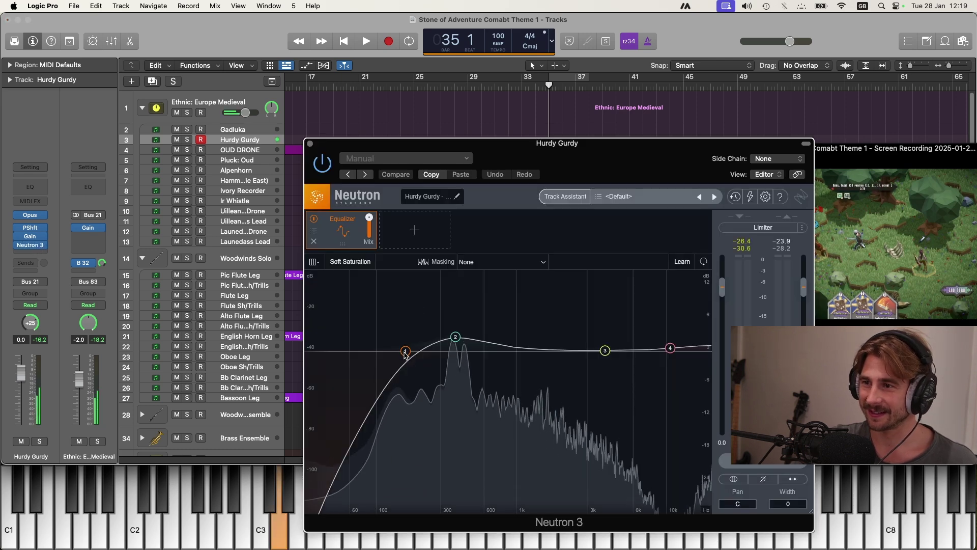
Lower the high-pass frequency in the Hurdy Gurdy's Neutron 3 equalizer and set band 2 to about -1.0 dB at 349 Hz
mouse_move(404, 362)
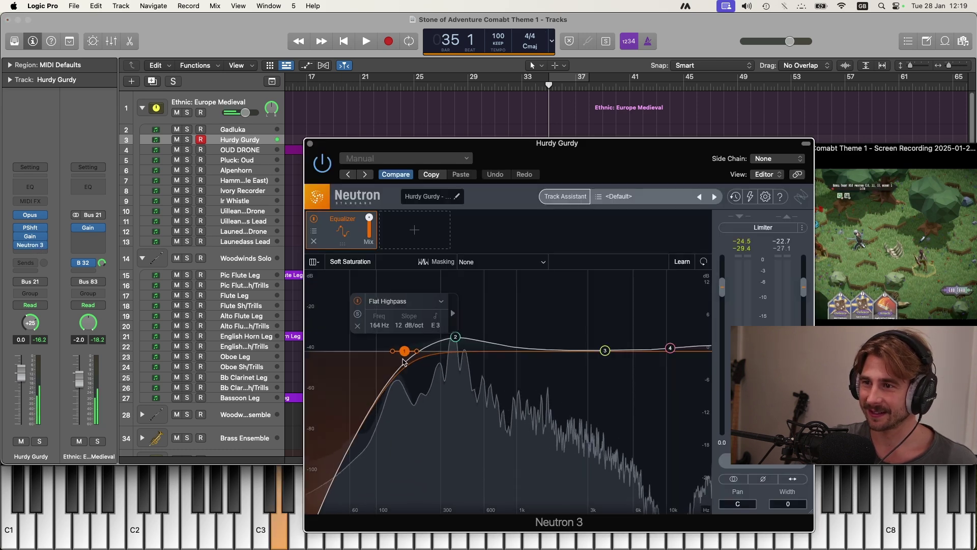
drag(455, 337, 449, 360)
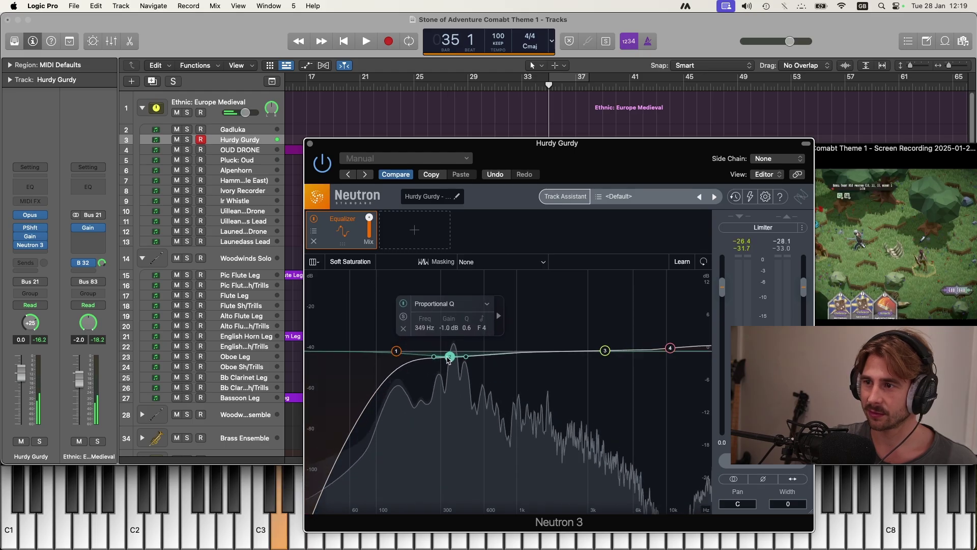
key(super+w)
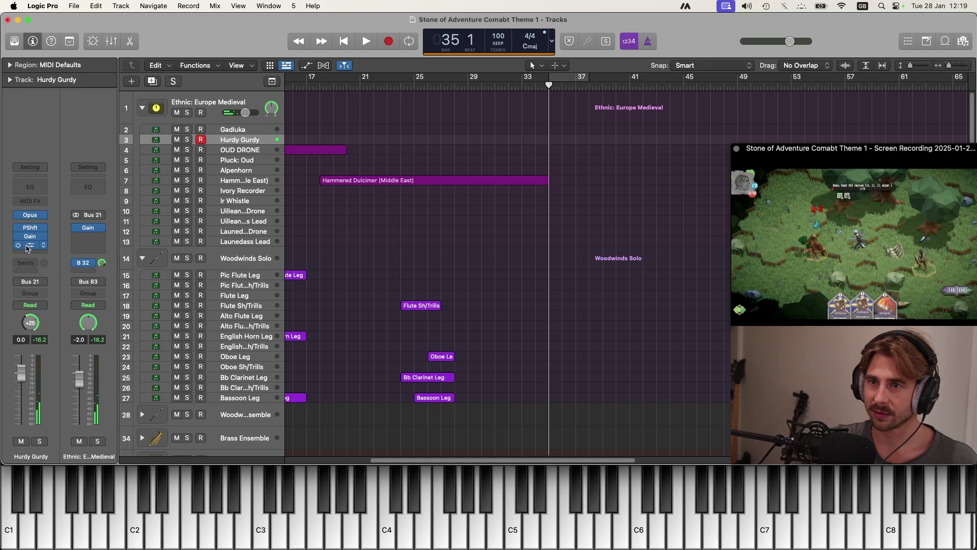
click(28, 248)
mouse_move(56, 311)
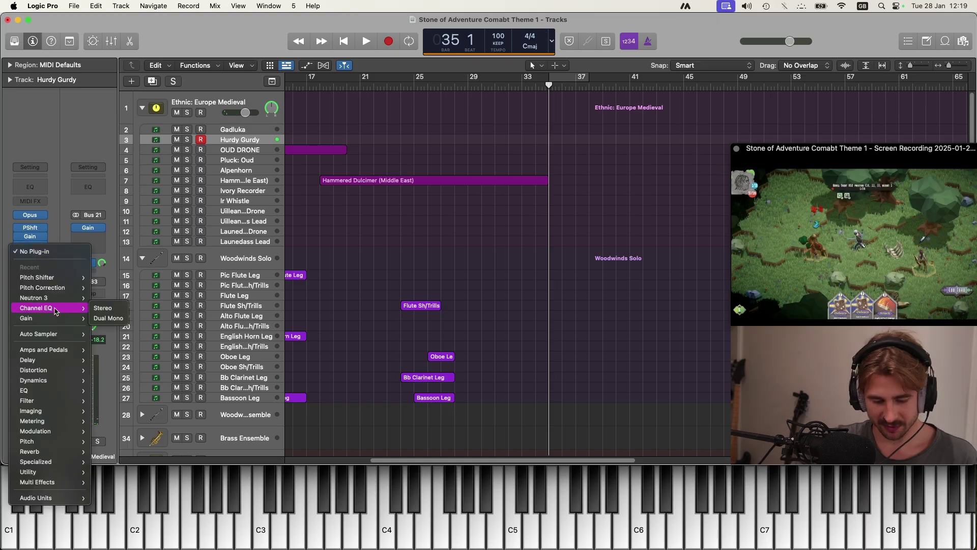
mouse_move(72, 339)
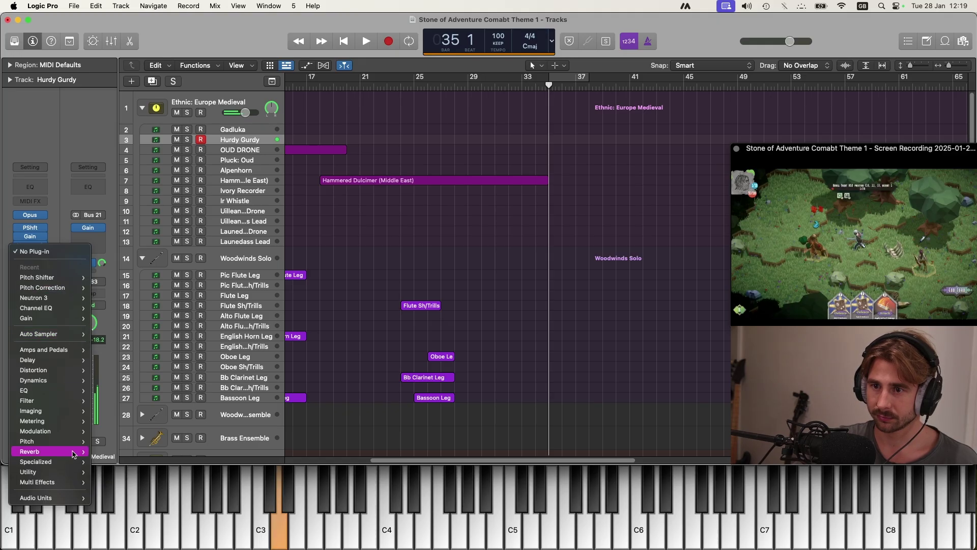
mouse_move(38, 497)
mouse_move(146, 444)
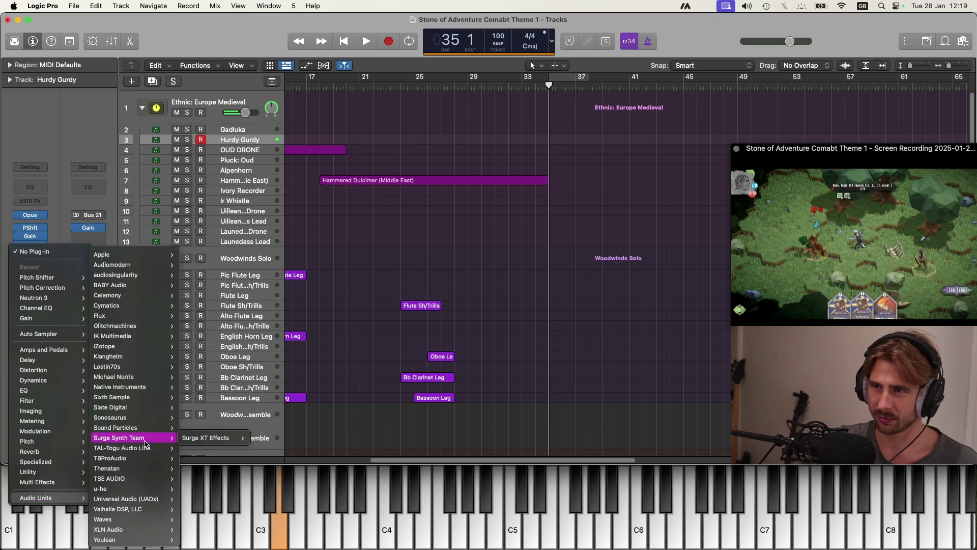
click(102, 141)
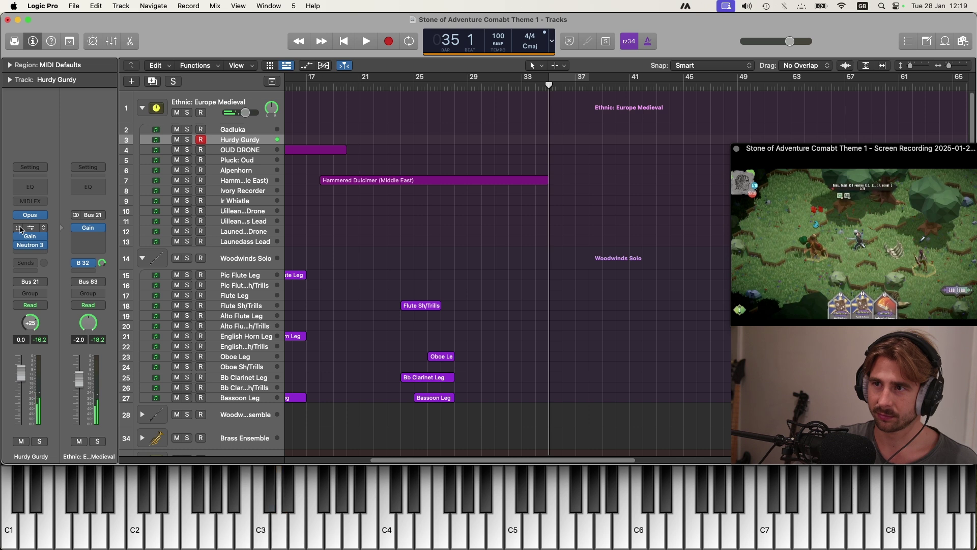
Add the Sixth Sample Deelay effect after Neutron 3 on the Hurdy Gurdy track
mouse_move(26, 246)
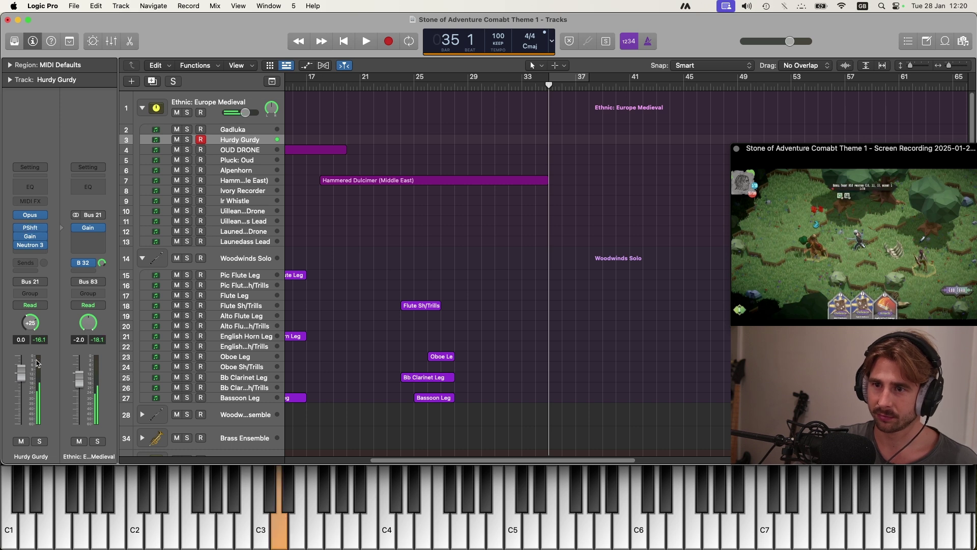
click(31, 254)
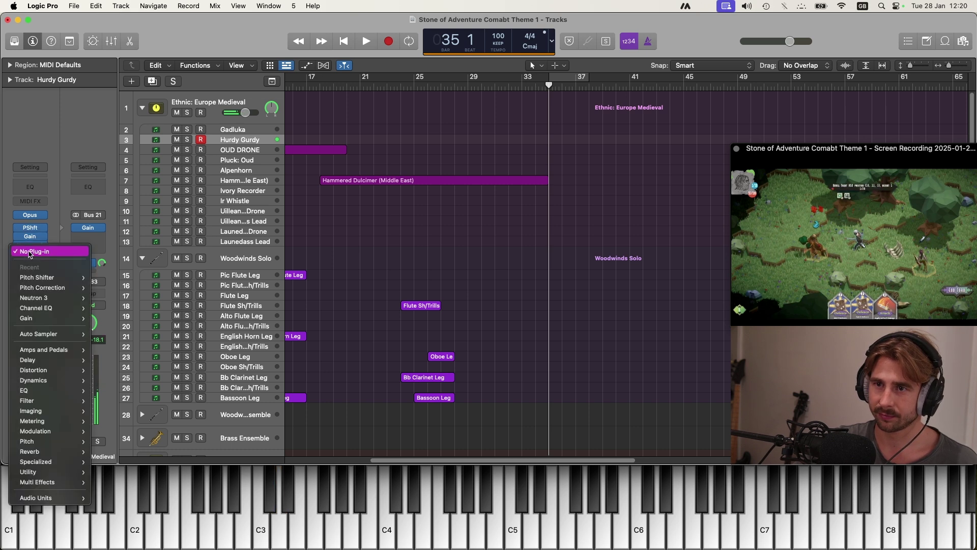
mouse_move(64, 497)
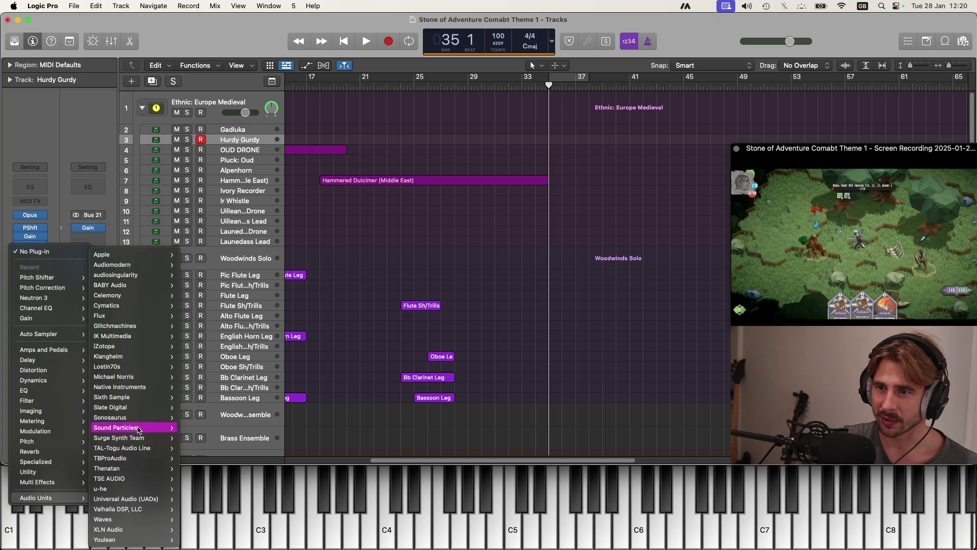
mouse_move(137, 412)
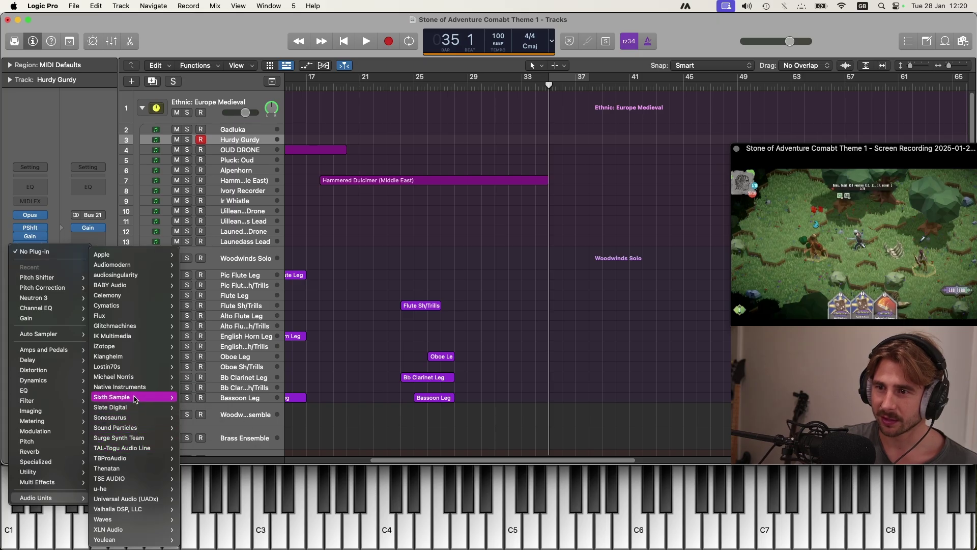
mouse_move(136, 389)
mouse_move(185, 403)
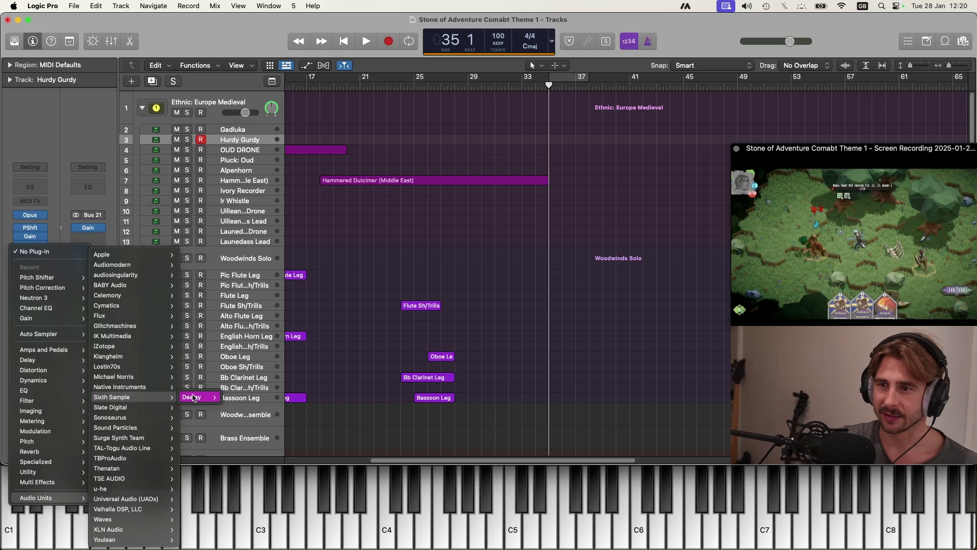
click(34, 298)
Audition Deelay presets such as Good Bug, Sequenced and Newlay on the Hurdy Gurdy, and load Riser 1
click(579, 202)
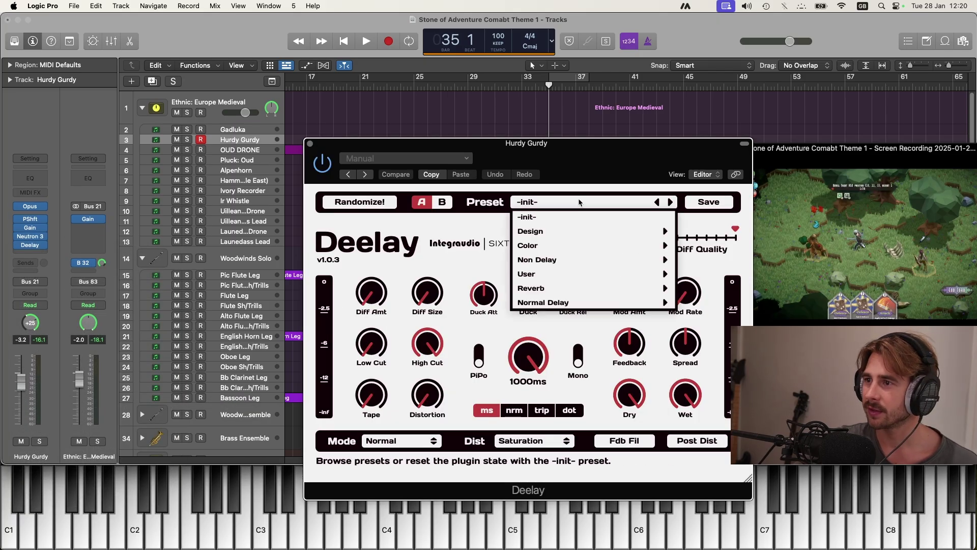
mouse_move(602, 231)
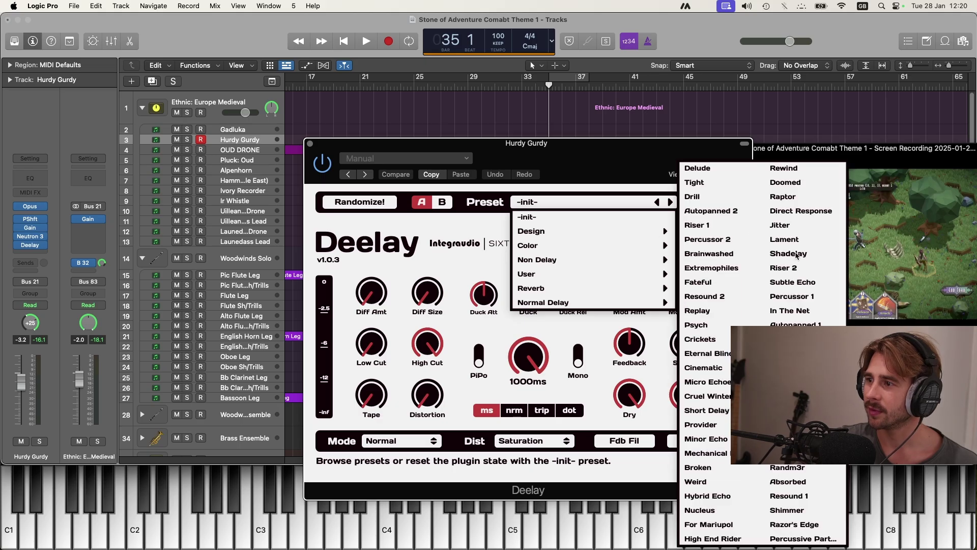
click(786, 396)
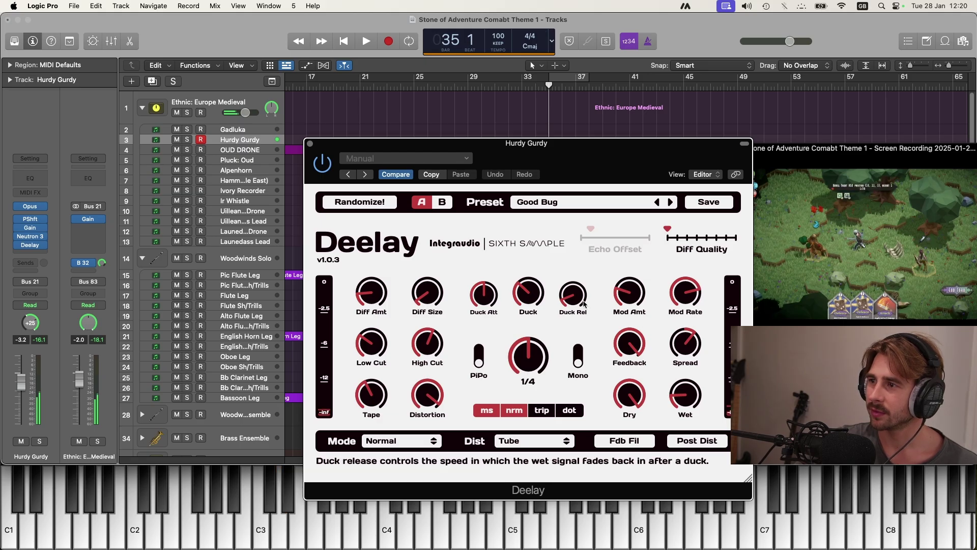
click(671, 202)
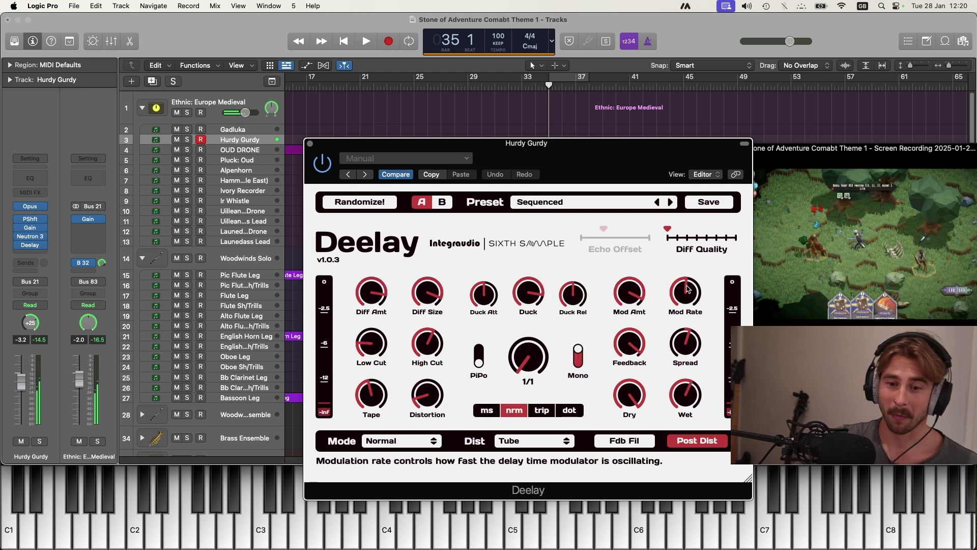
key(space)
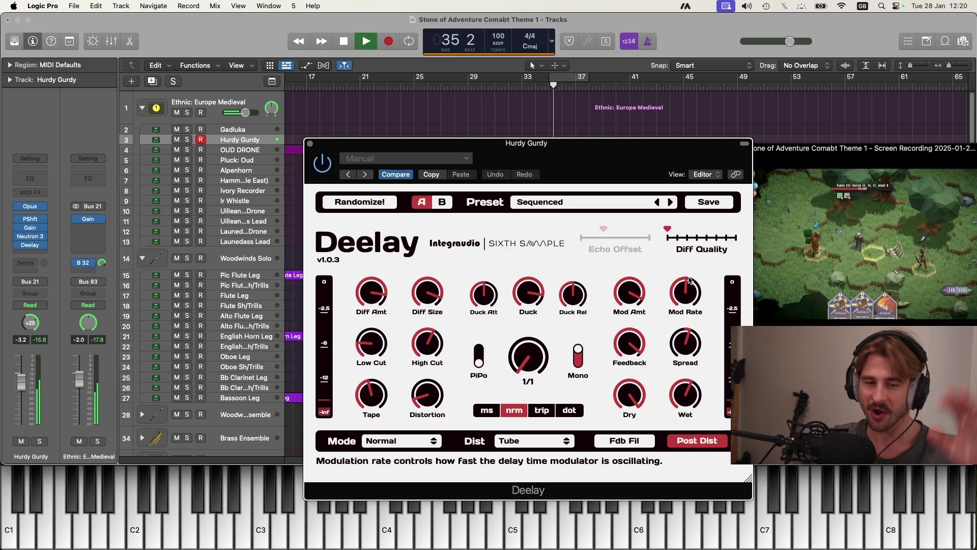
click(672, 202)
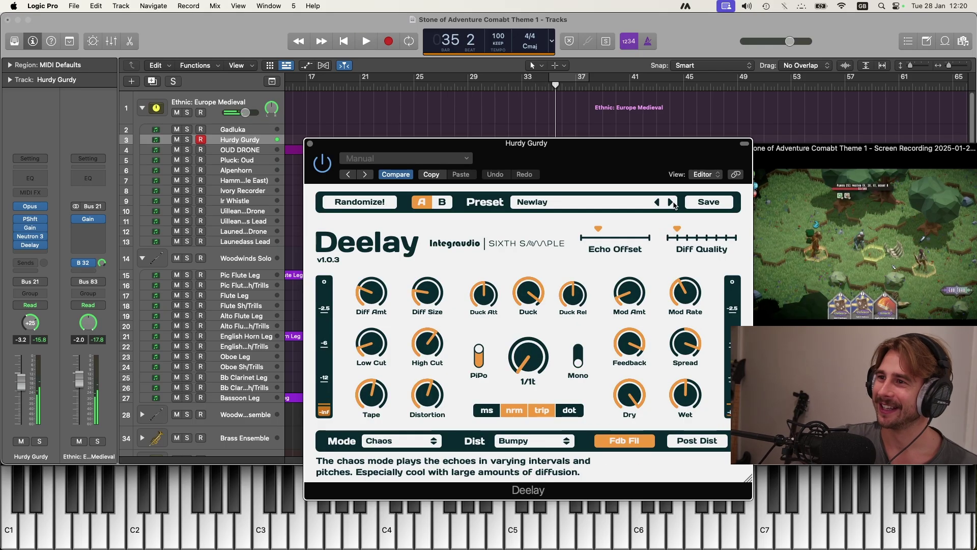
click(360, 201)
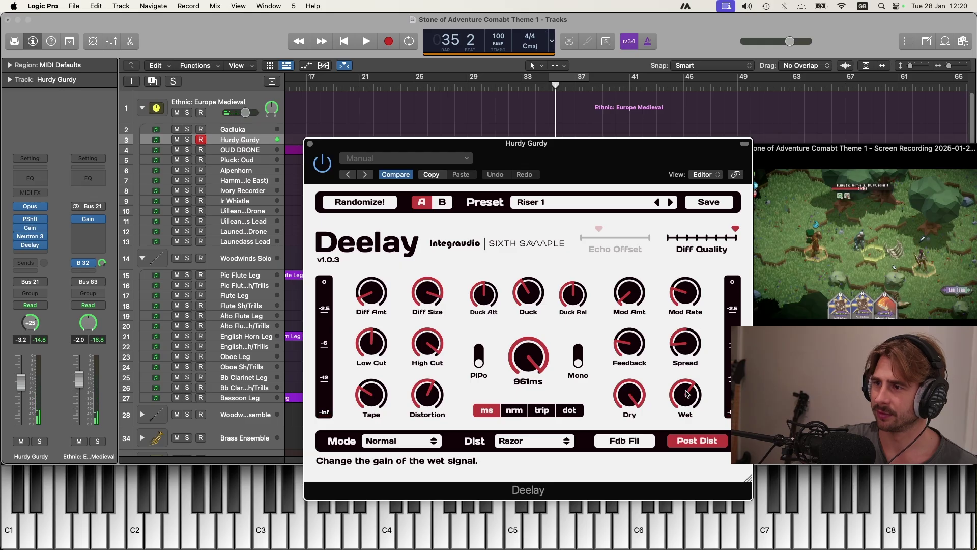
click(310, 145)
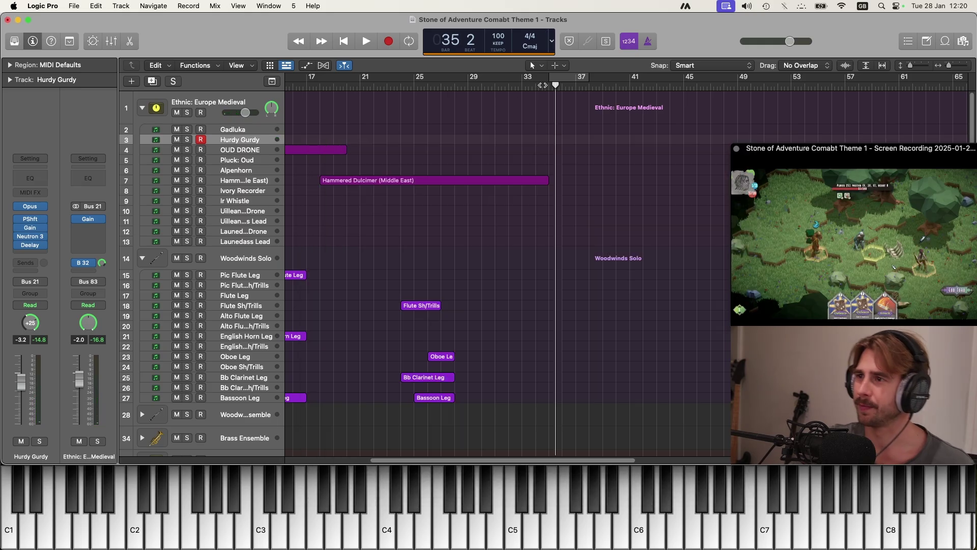
Record on the Hurdy Gurdy track from bar 35 to about bar 43
scroll(582, 209, down, 5)
key(r)
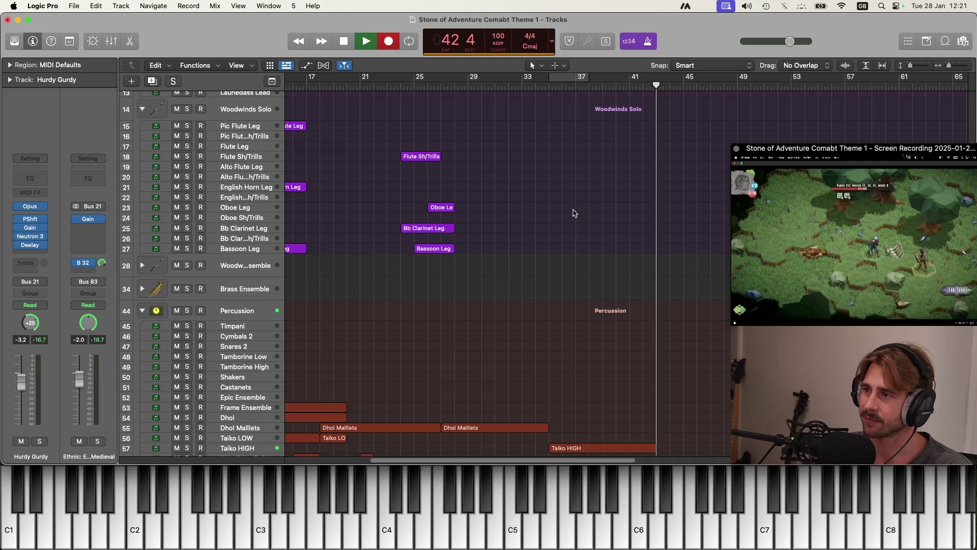
key(space)
Record a short second Ancient Shell Flute phrase at bar 22
scroll(574, 213, up, 2)
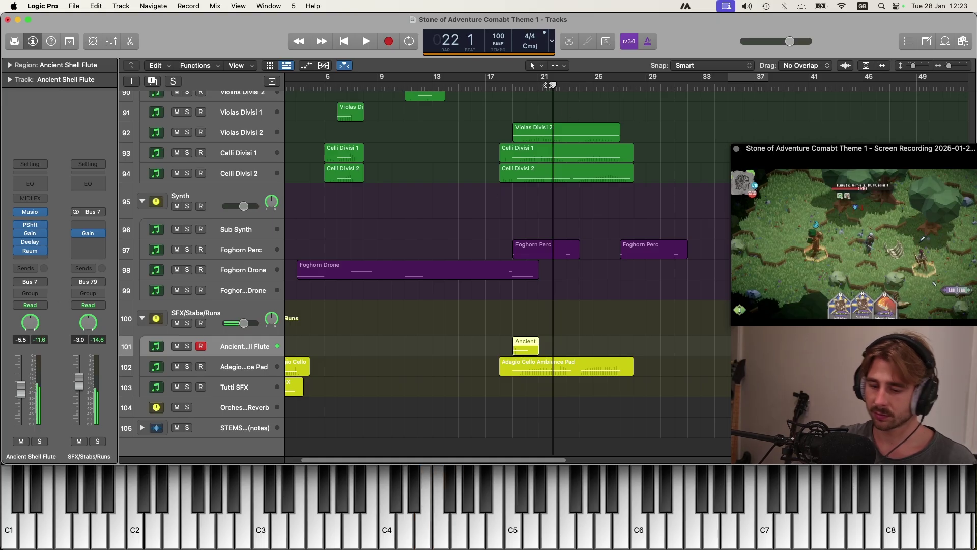
double_click(552, 85)
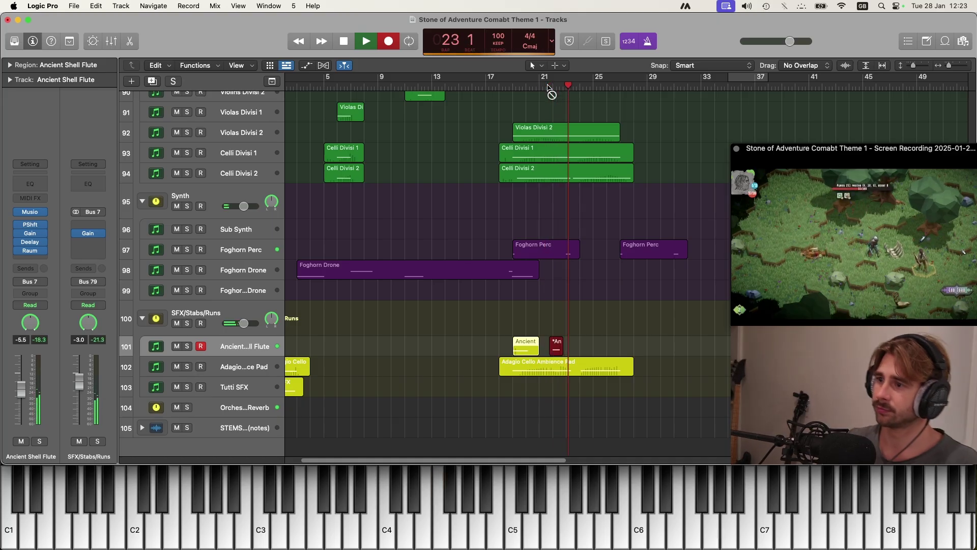
key(space)
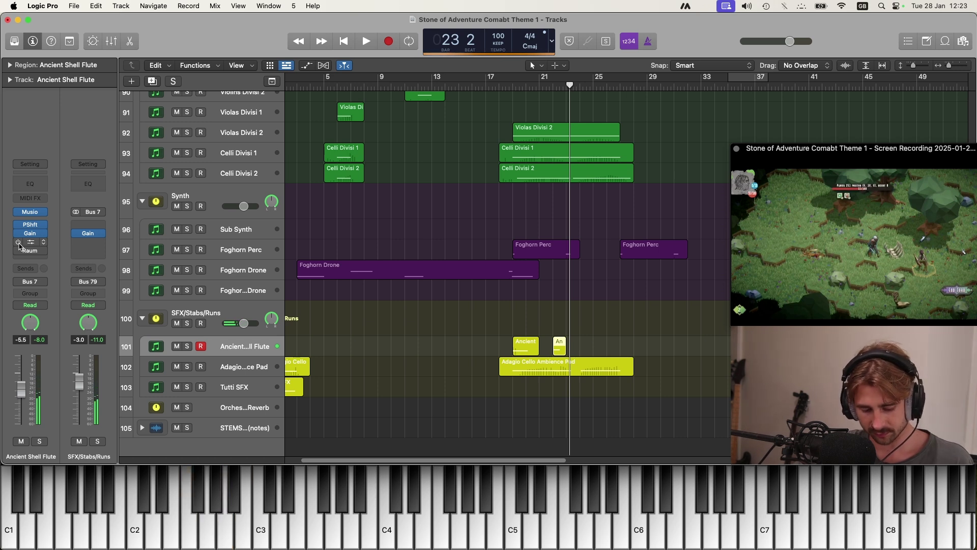
Raise the note in the new Ancient Shell Flute region at bar 22 to B3
double_click(559, 346)
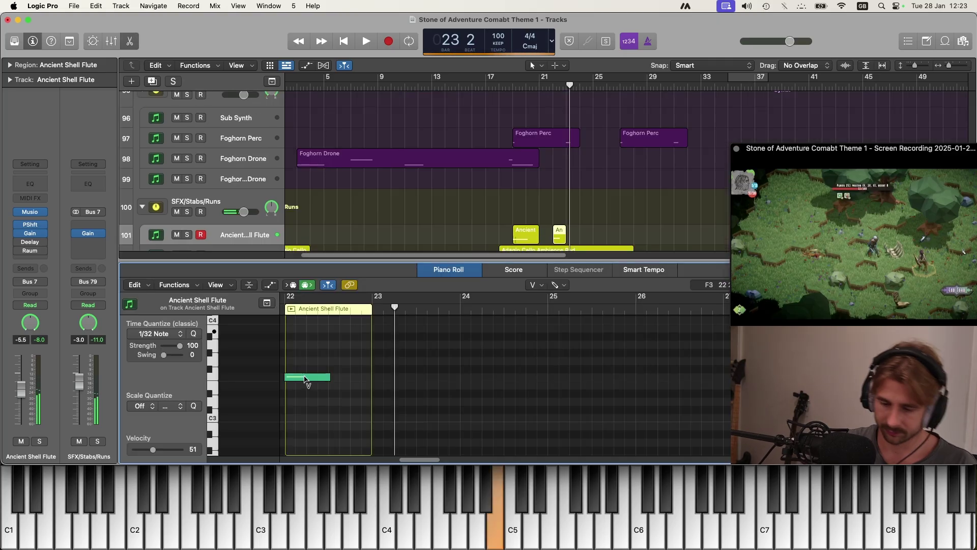
click(305, 379)
key(t)
key(t)
drag(306, 377, 306, 327)
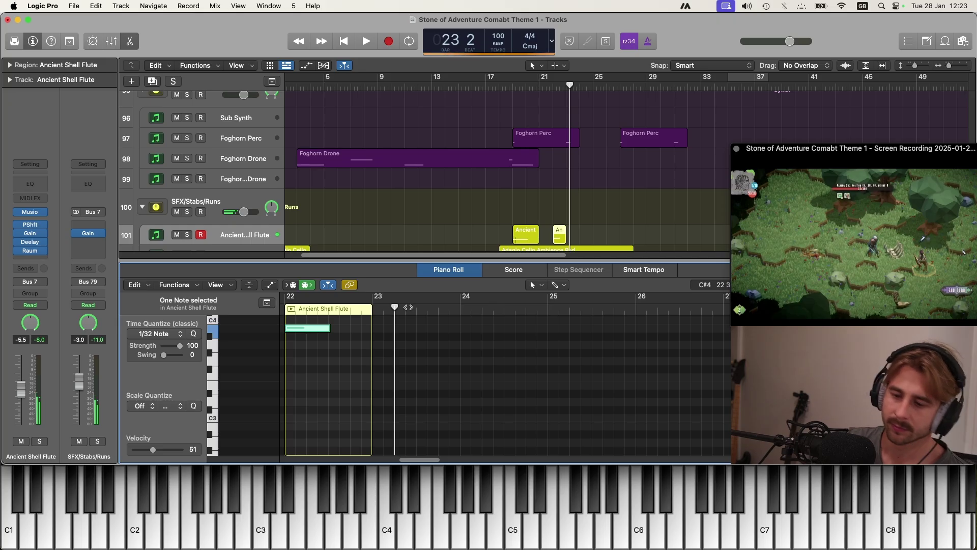
Play back the Ancient Shell Flute passage from bar 18 with track automation shown
key(e)
key(comma)
key(comma)
key(comma)
key(comma)
key(comma)
key(space)
key(a)
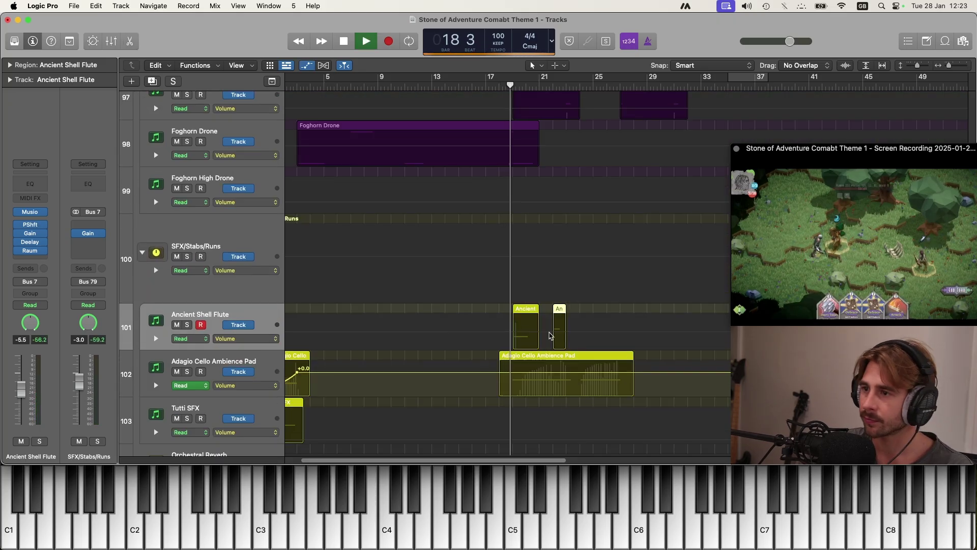
Draw descending volume automation on the Ancient Shell Flute track from bar 21 through bar 22, down to about -9.7 dB, and hide automation
click(548, 333)
drag(554, 338, 556, 338)
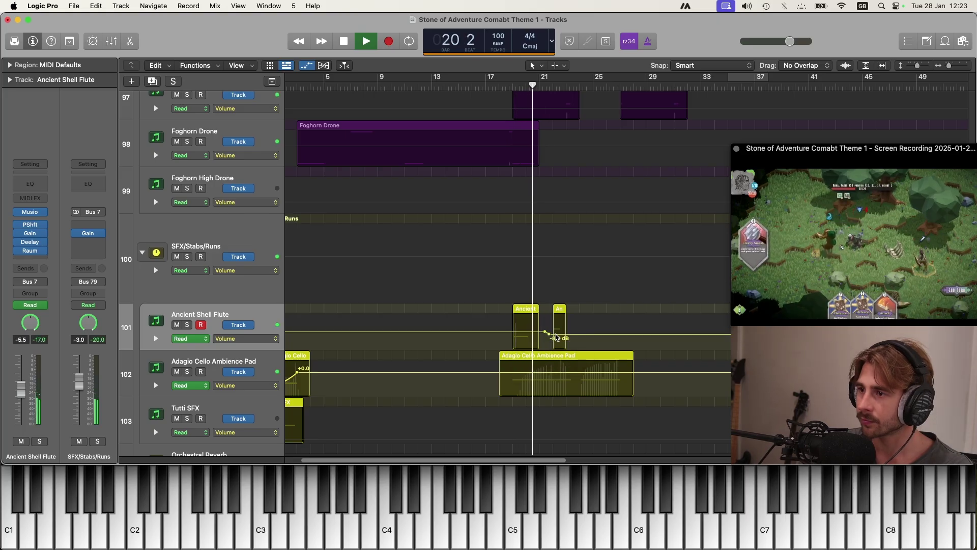
click(565, 336)
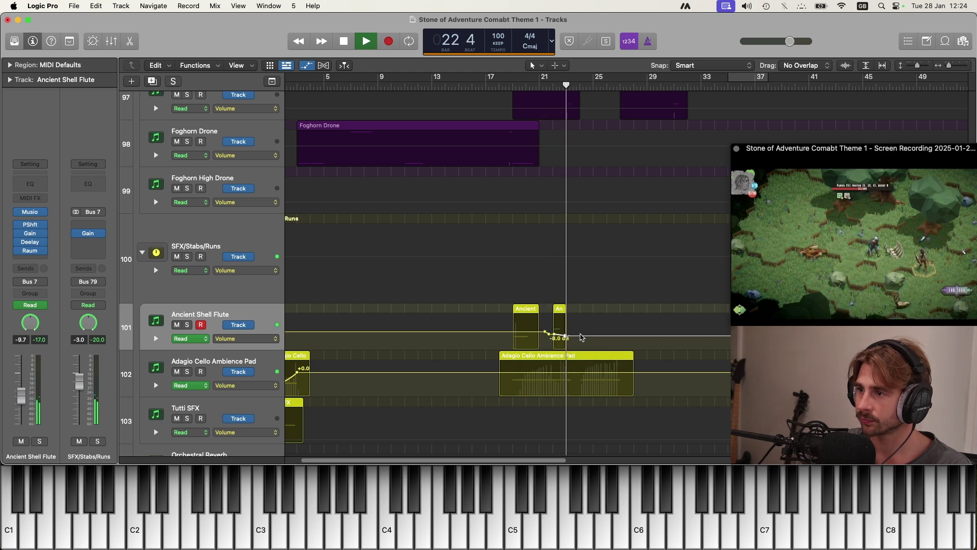
key(a)
key(space)
Move the second Ancient Shell Flute region to bar 23 and start playback from bar 18
drag(560, 313, 573, 313)
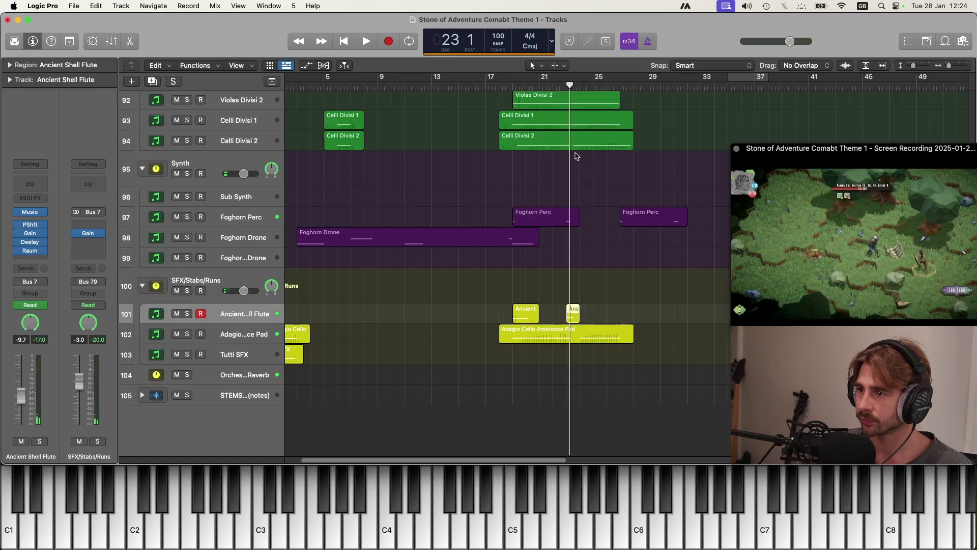
key(space)
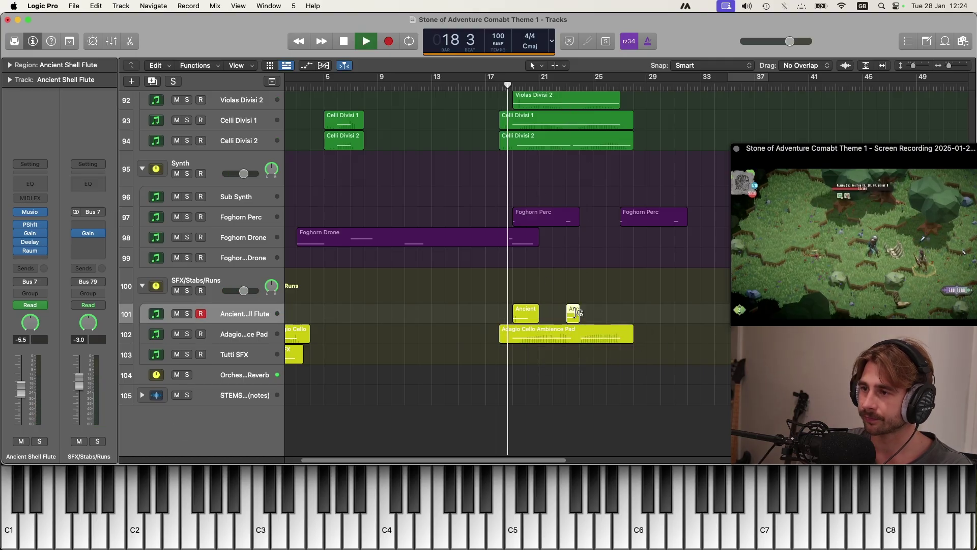
Select the Ir Whistle track in the Ethnic: Europe Medieval group and try out notes on it over the playback
scroll(574, 316, up, 5)
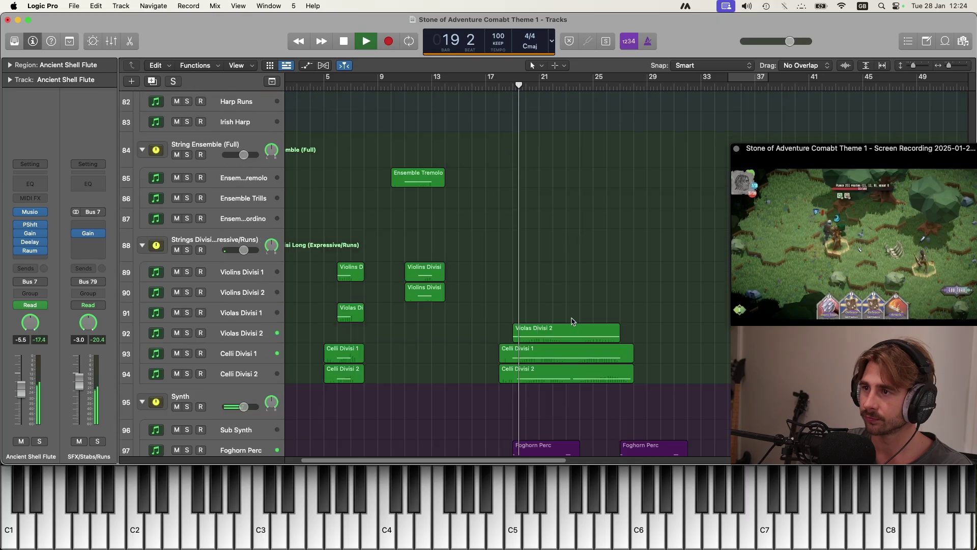
scroll(572, 321, up, 3)
scroll(263, 246, up, 5)
scroll(263, 246, up, 15)
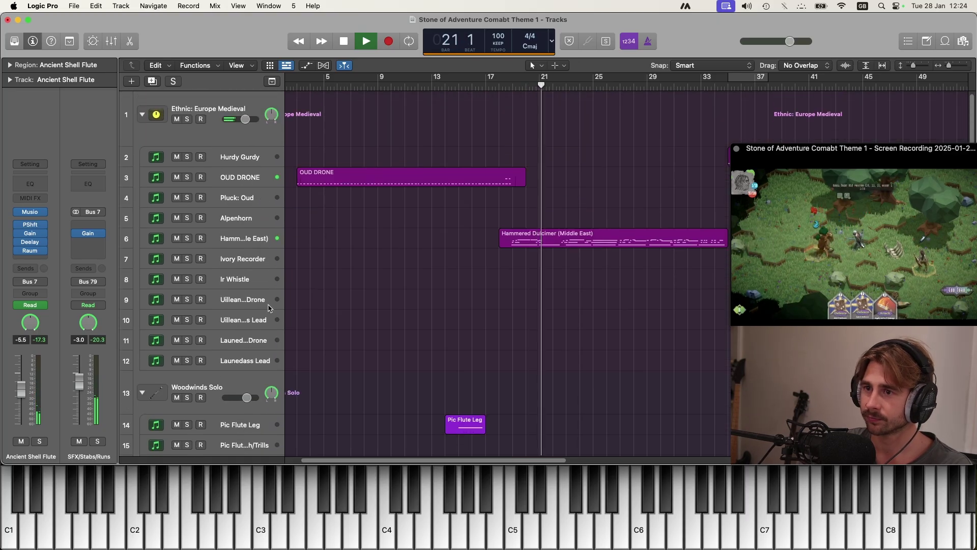
click(246, 286)
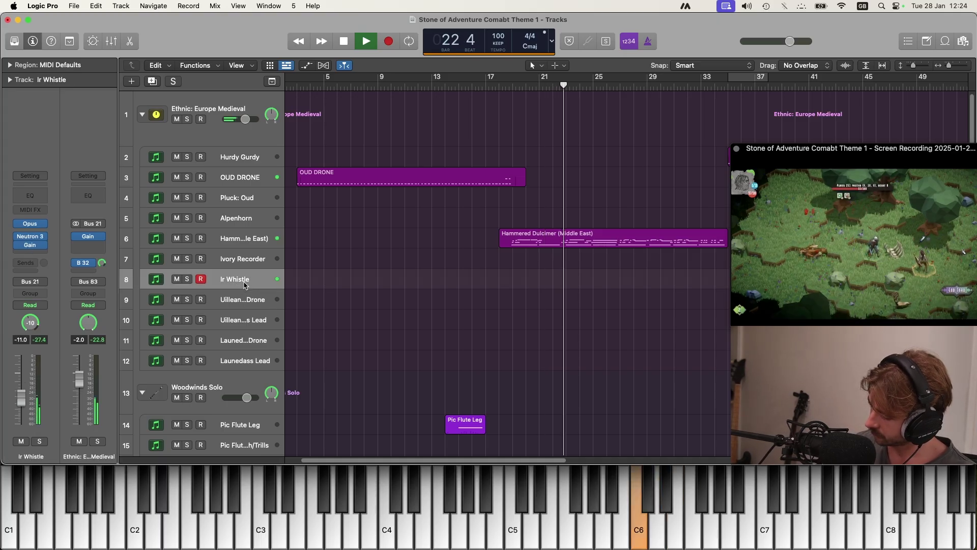
key(space)
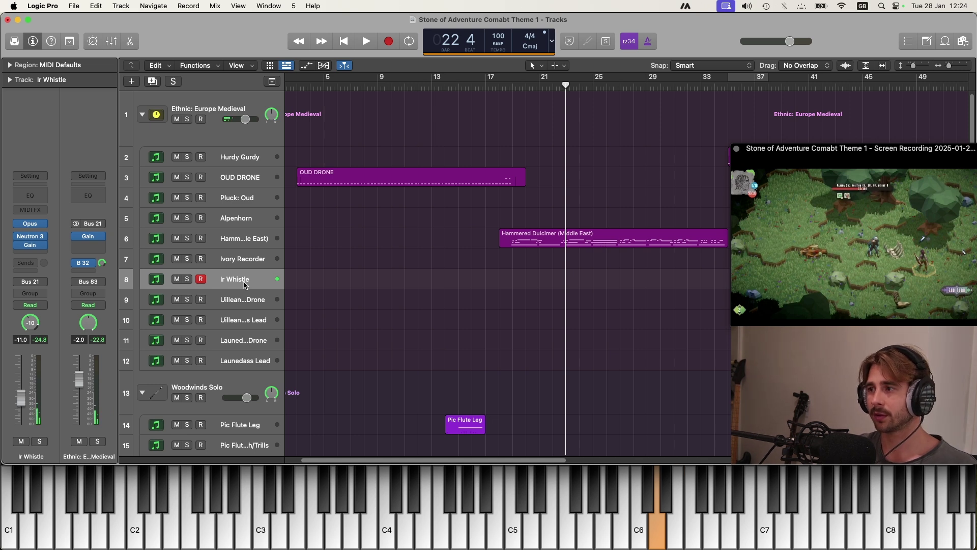
Record a short melody on the Ir Whistle track starting from bar 21
click(541, 88)
key(space)
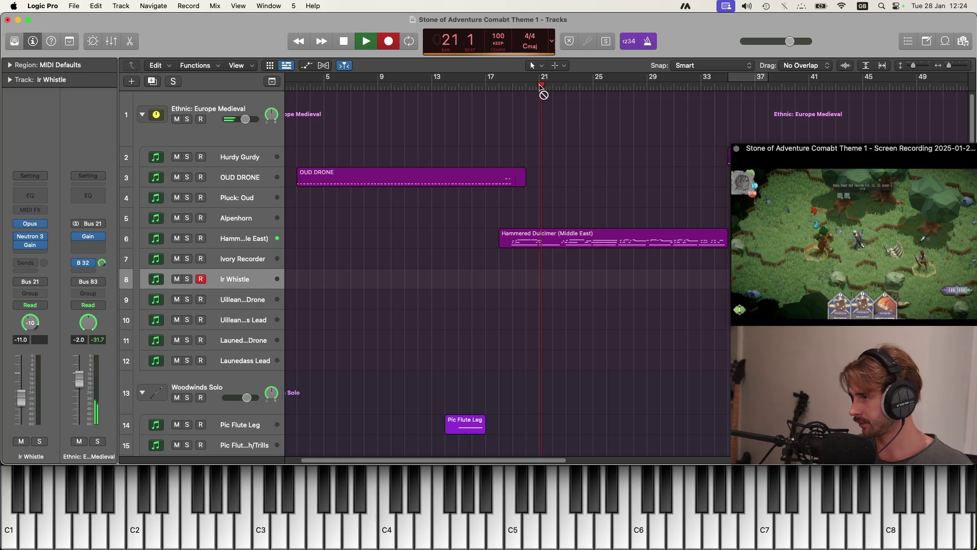
key(r)
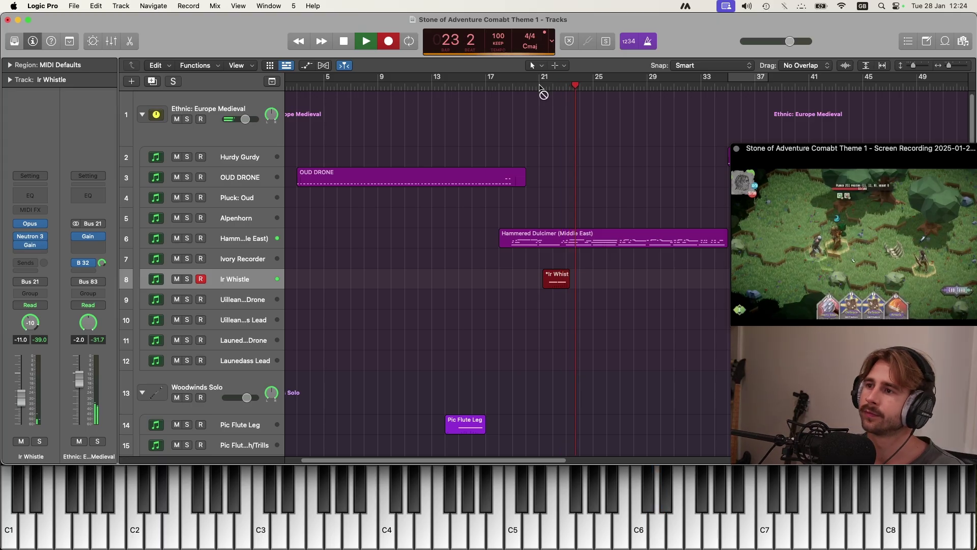
key(space)
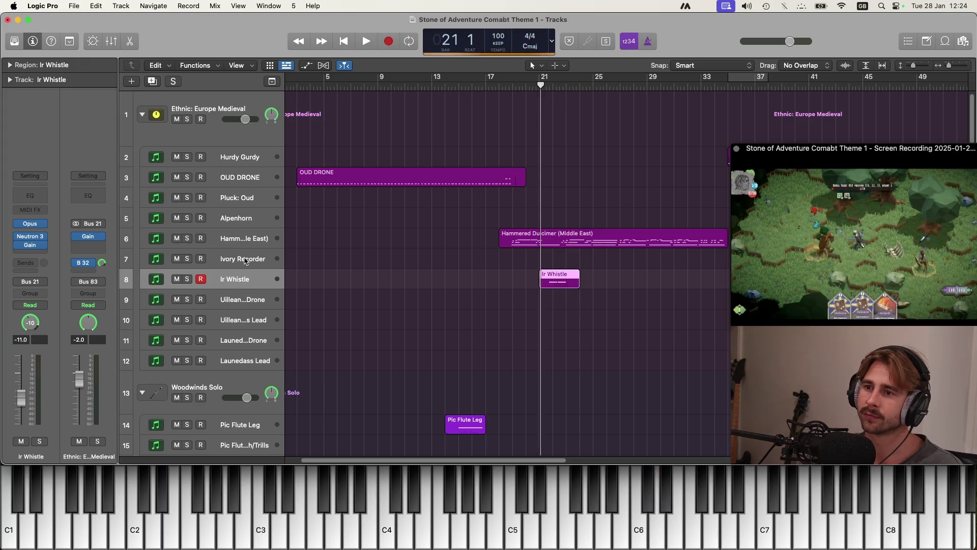
Record an accompanying part on the Ivory Recorder track over the same passage around bar 21
click(245, 261)
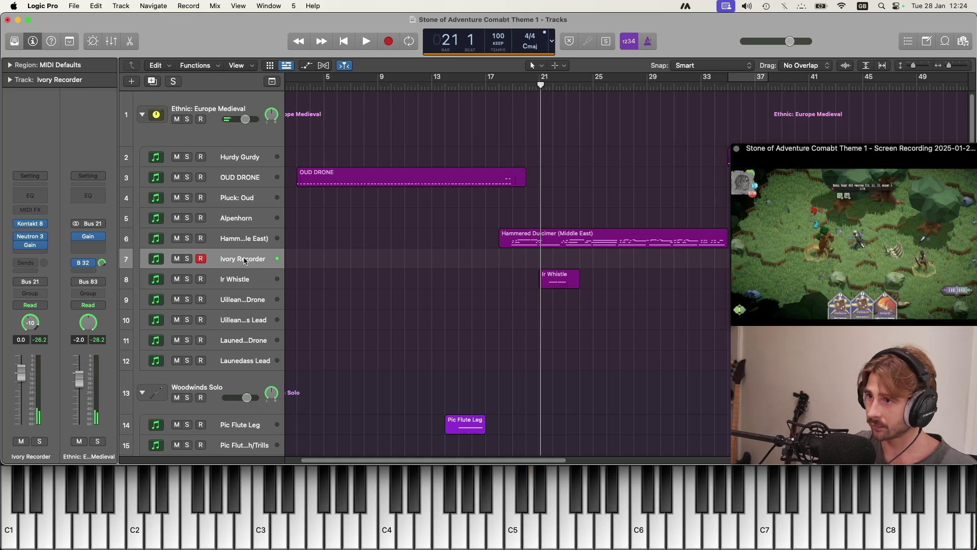
key(r)
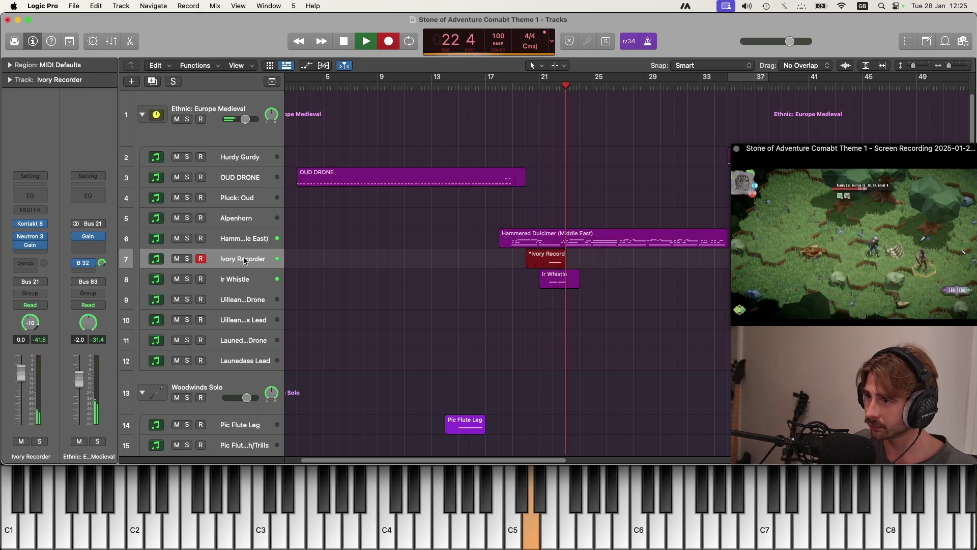
key(space)
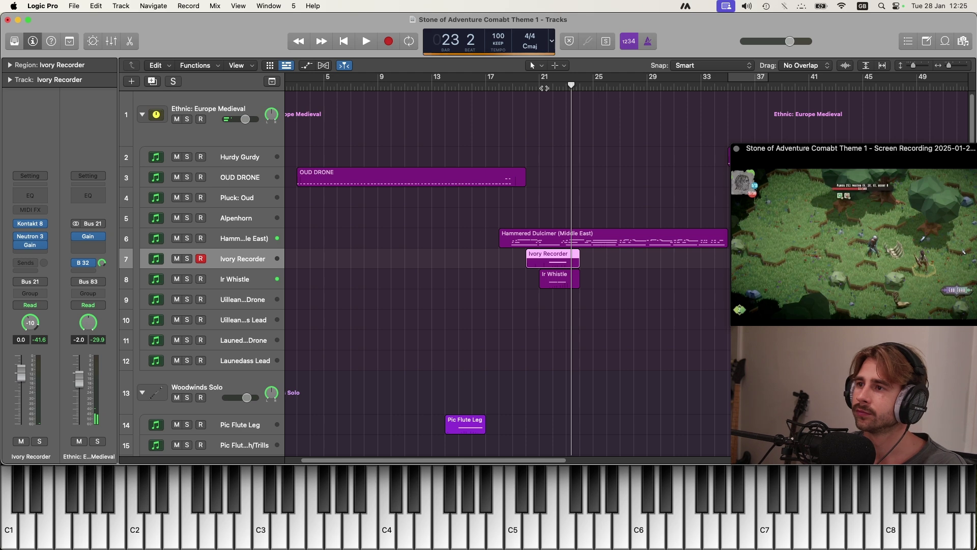
Record a short Shakers part from bar 21 and shift its region about three beats later in the arrangement
scroll(316, 326, down, 15)
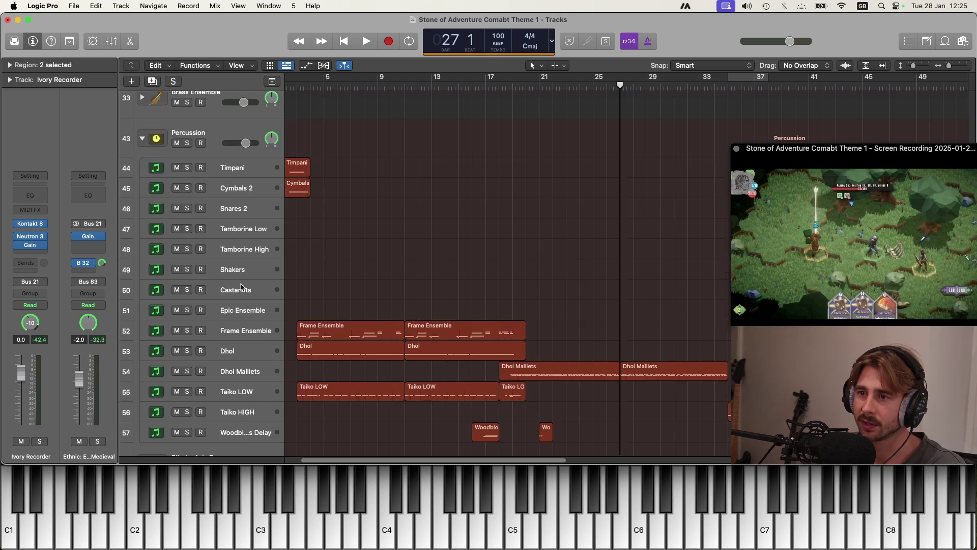
click(241, 271)
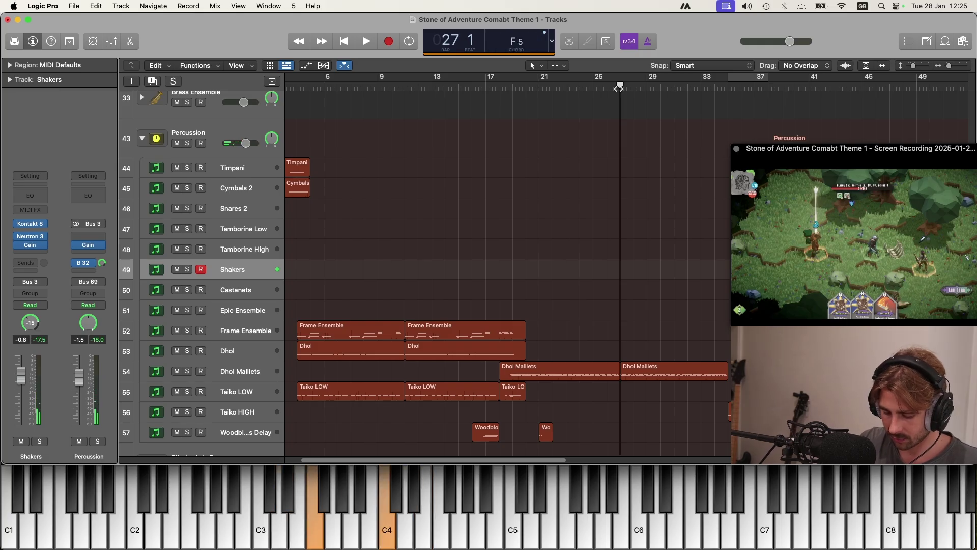
key(r)
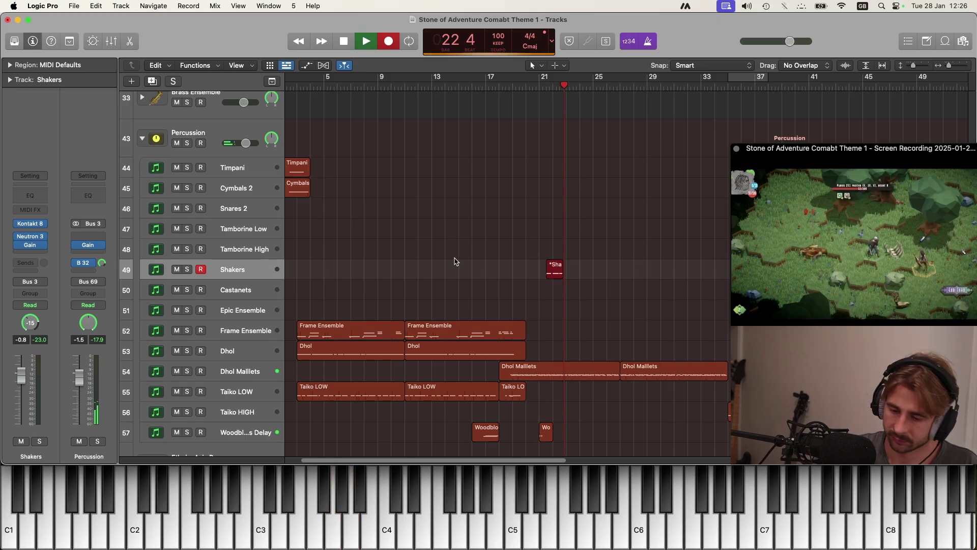
key(space)
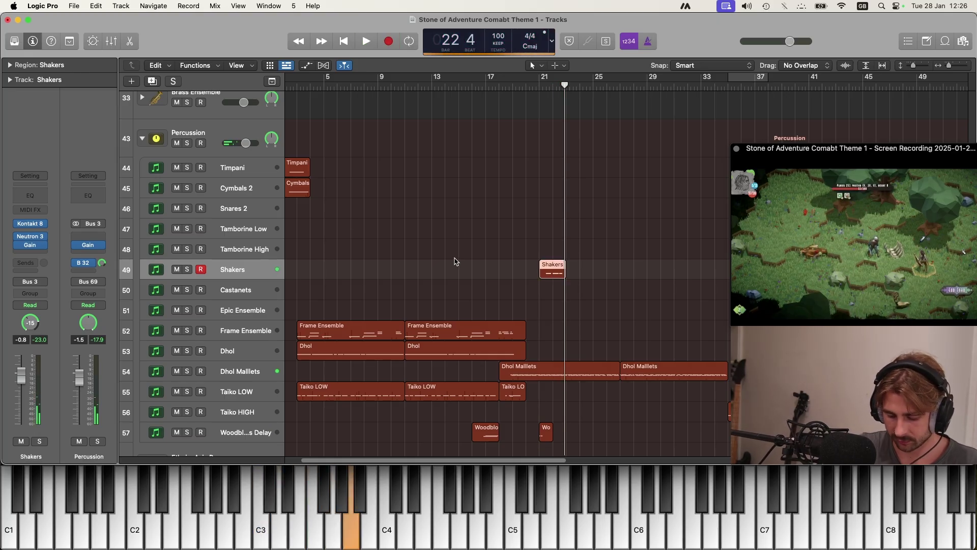
key(space)
drag(540, 284, 551, 285)
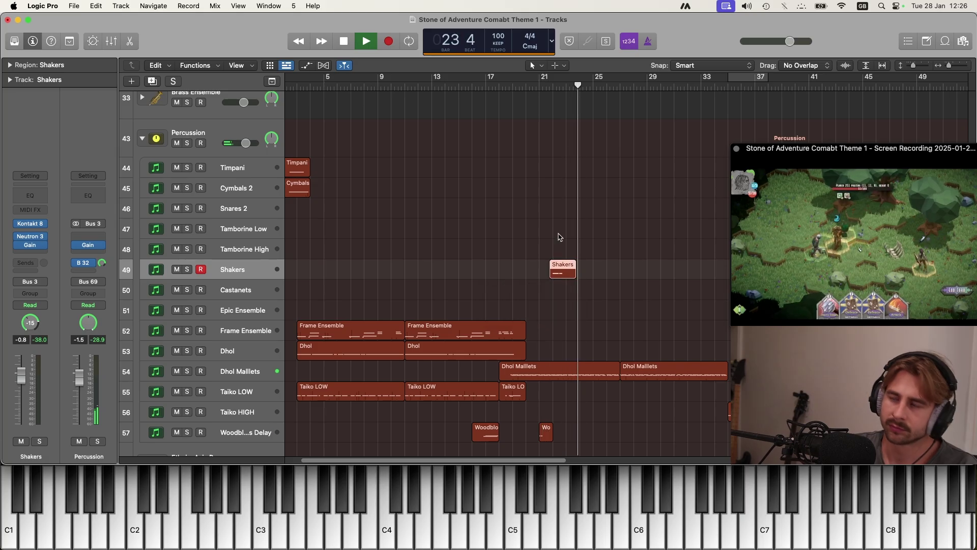
Insert the Raum reverb plug-in in the empty effect slot after Gain on the Shakers track
click(30, 245)
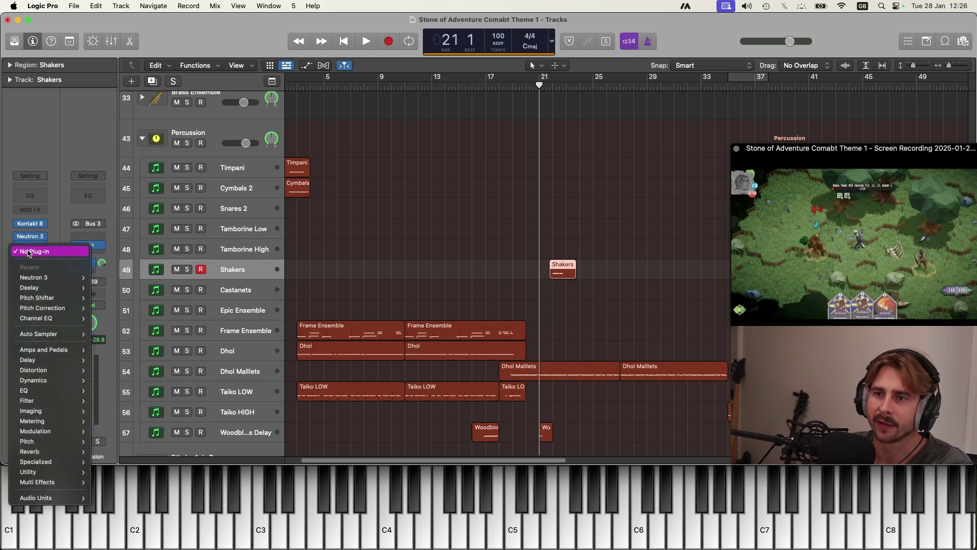
mouse_move(51, 497)
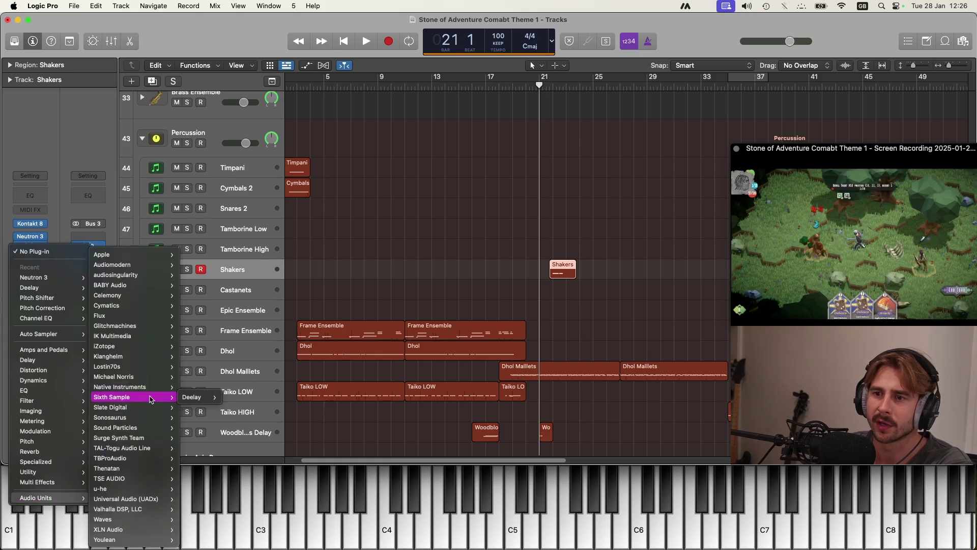
mouse_move(151, 391)
mouse_move(218, 406)
click(265, 406)
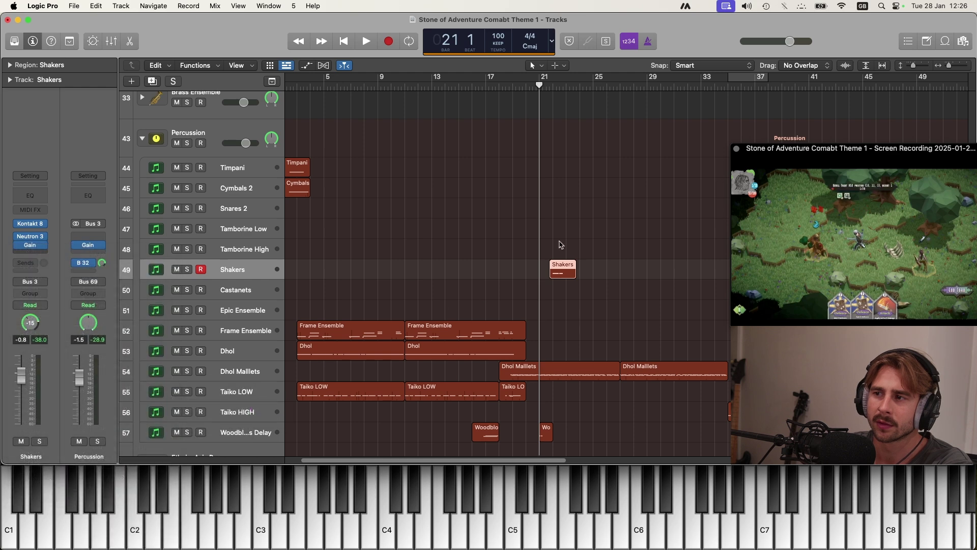
Load the Space Place factory preset in the Raum reverb on the Shakers track
click(485, 193)
mouse_move(458, 206)
mouse_move(518, 236)
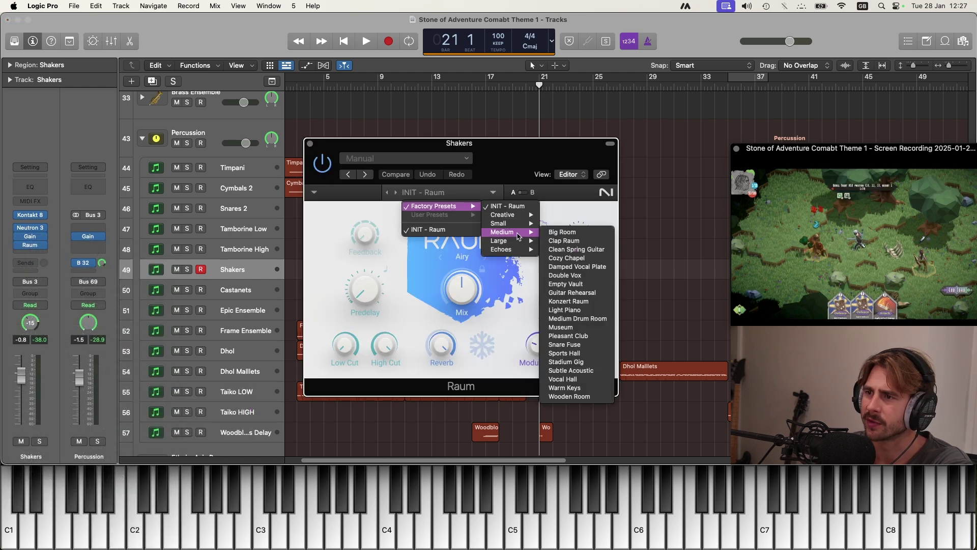
click(570, 381)
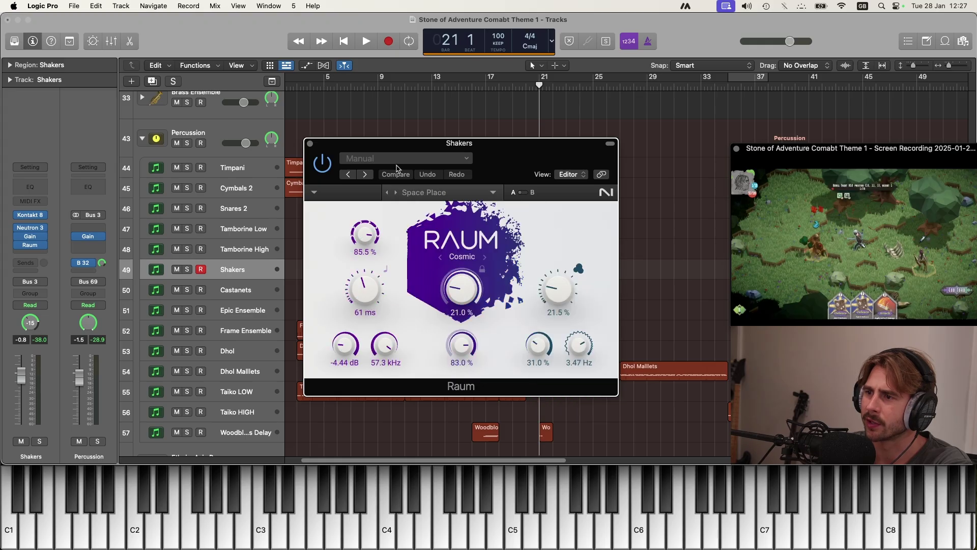
click(310, 143)
Raise the Raum reverb's mix slightly while playing from bar 21, and lower the Shakers volume to about -3 dB
key(space)
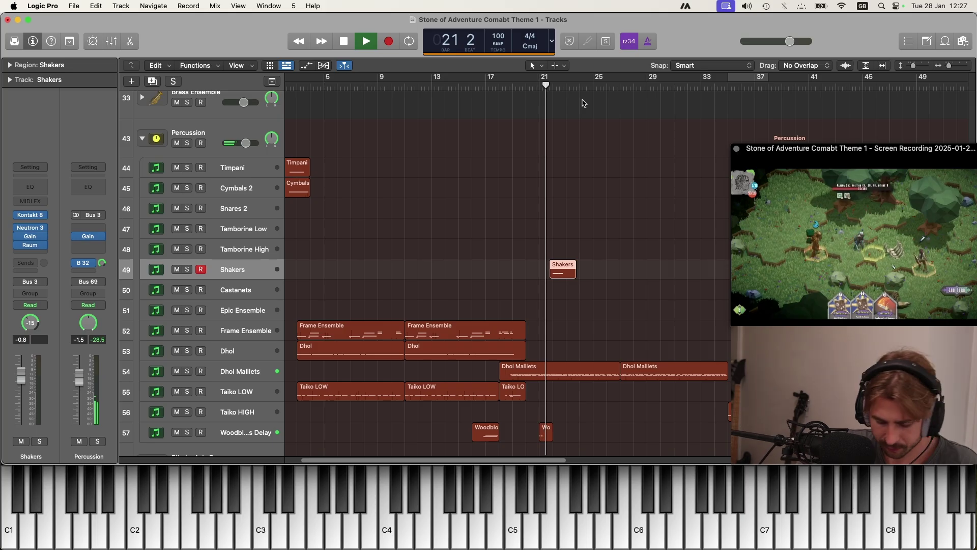
click(31, 247)
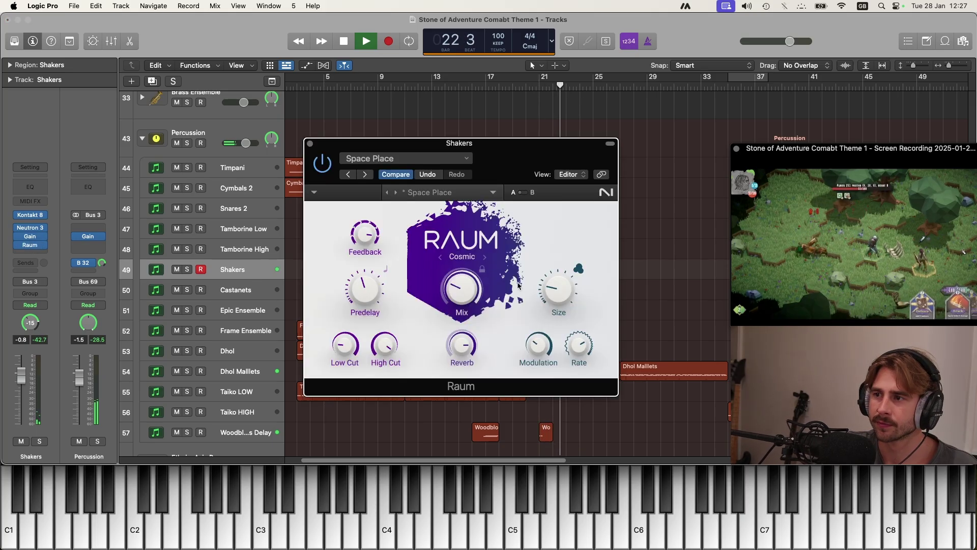
click(311, 144)
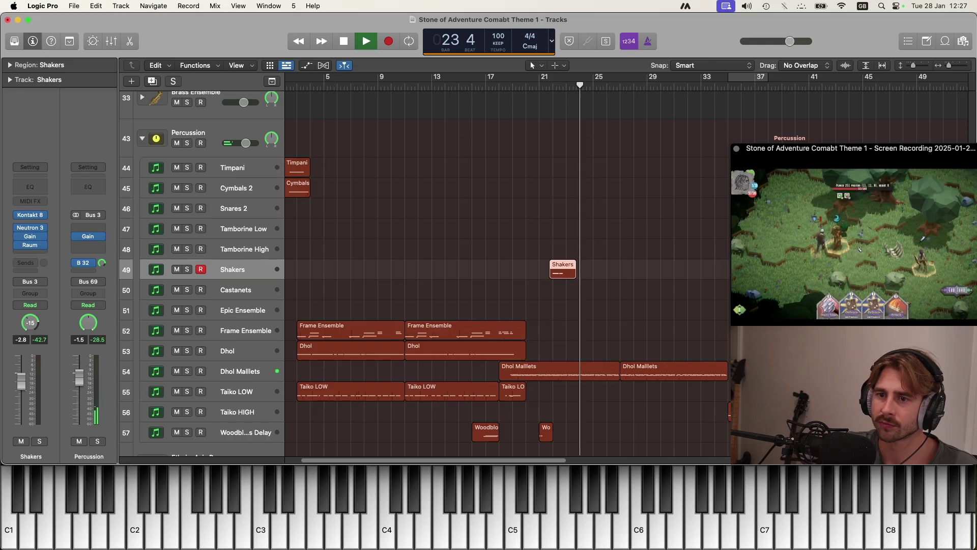
Record a longer Shakers part from bar 27 to about bar 35 and play back its beginning
click(620, 94)
key(r)
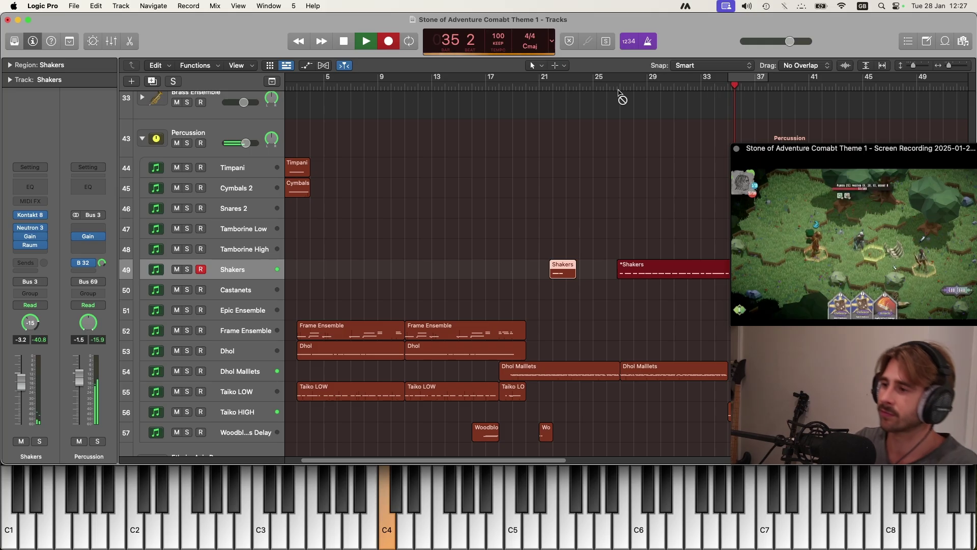
key(space)
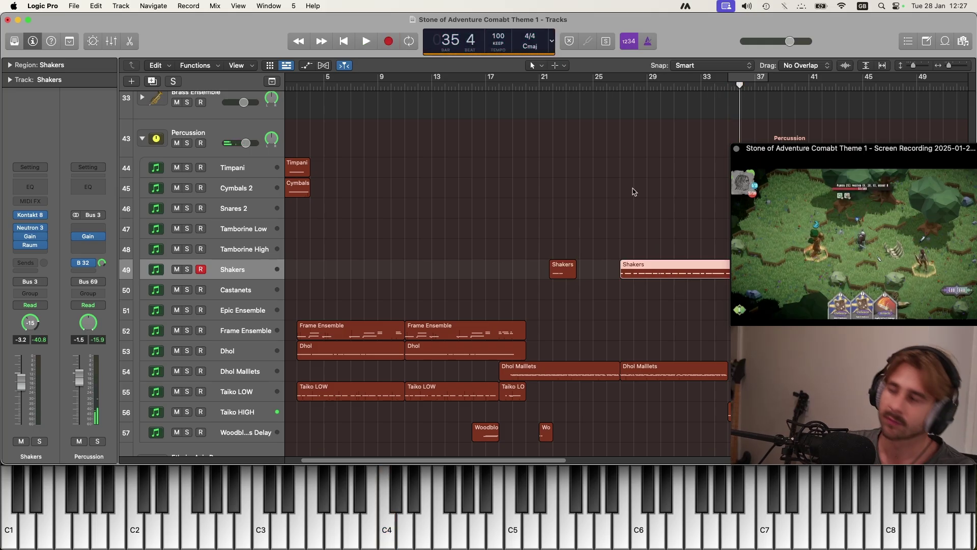
click(616, 97)
key(space)
Delete the unused Castanets and Snares 2 tracks from the Percussion group
click(245, 288)
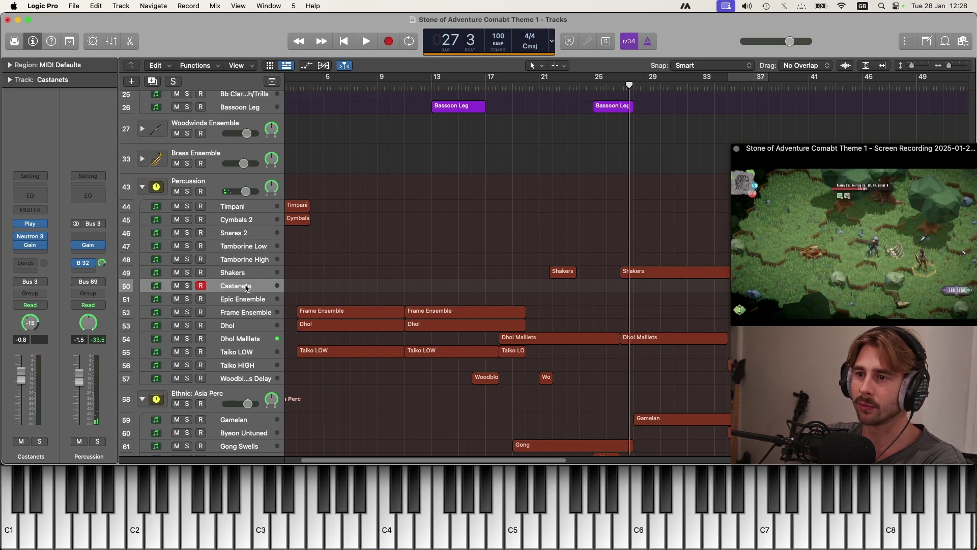
key(super+BackSpace)
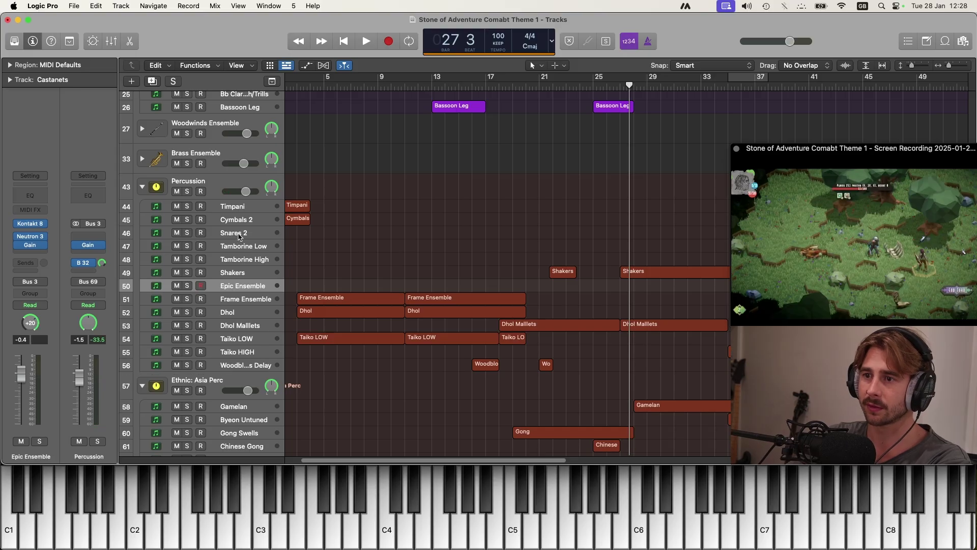
click(240, 237)
key(super+BackSpace)
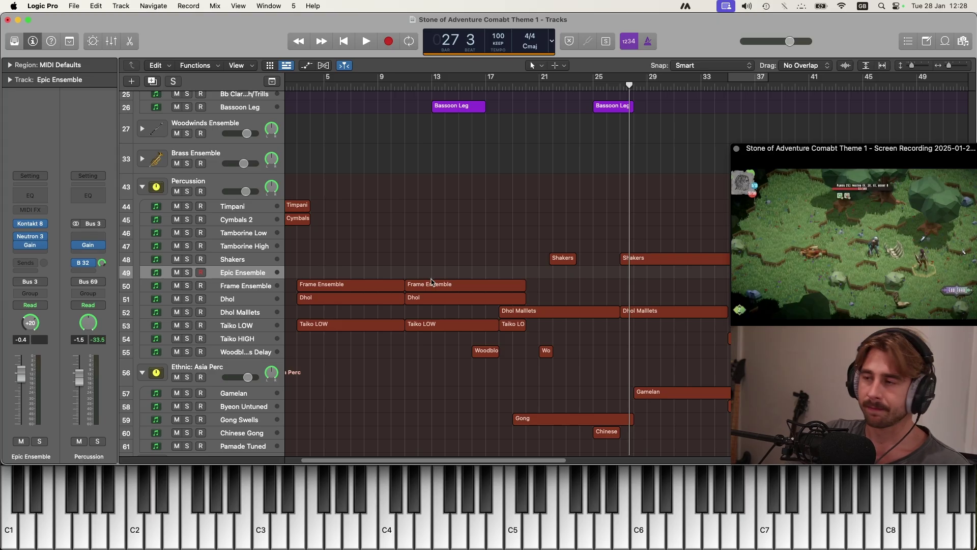
Record a Frame Ensemble drum part from bar 27 to about bar 35 and play the section back
key(super+Left)
drag(525, 88, 521, 87)
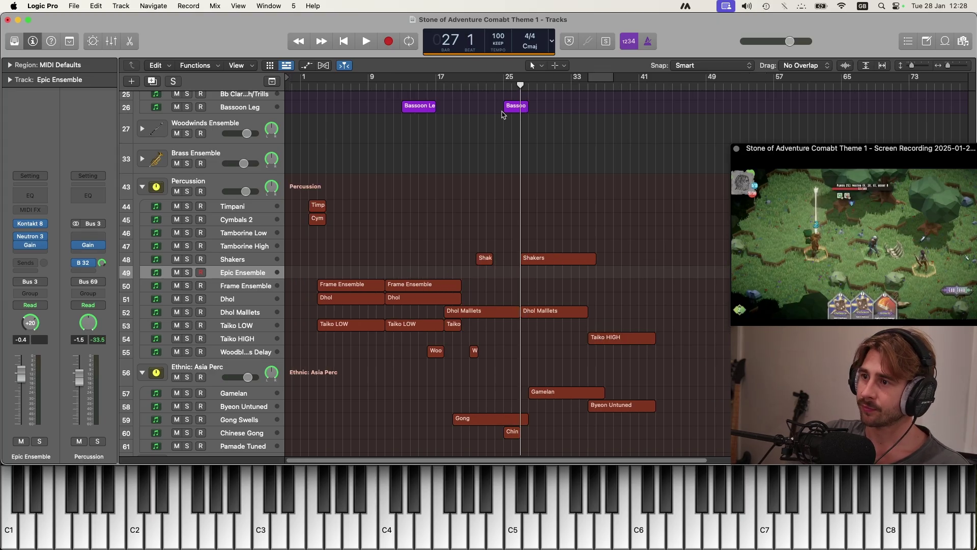
click(243, 289)
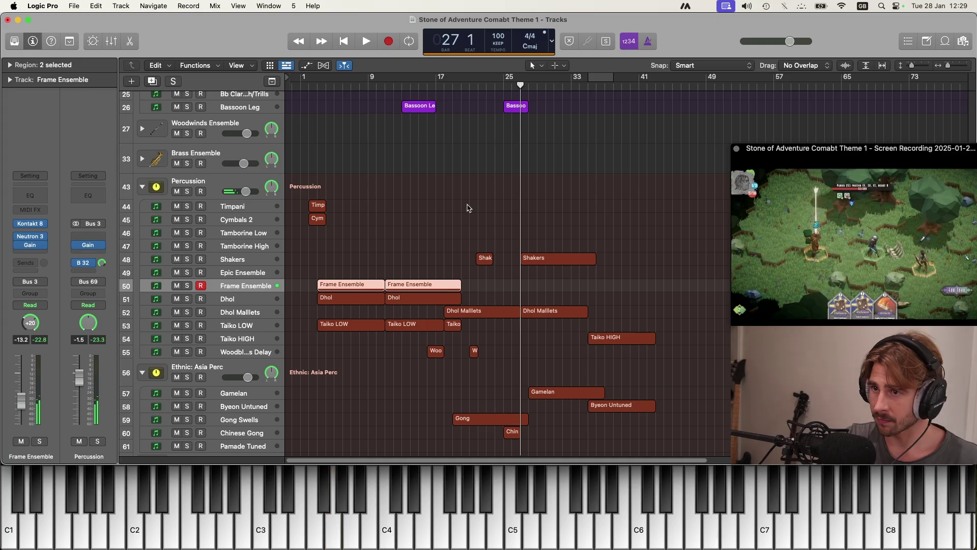
key(r)
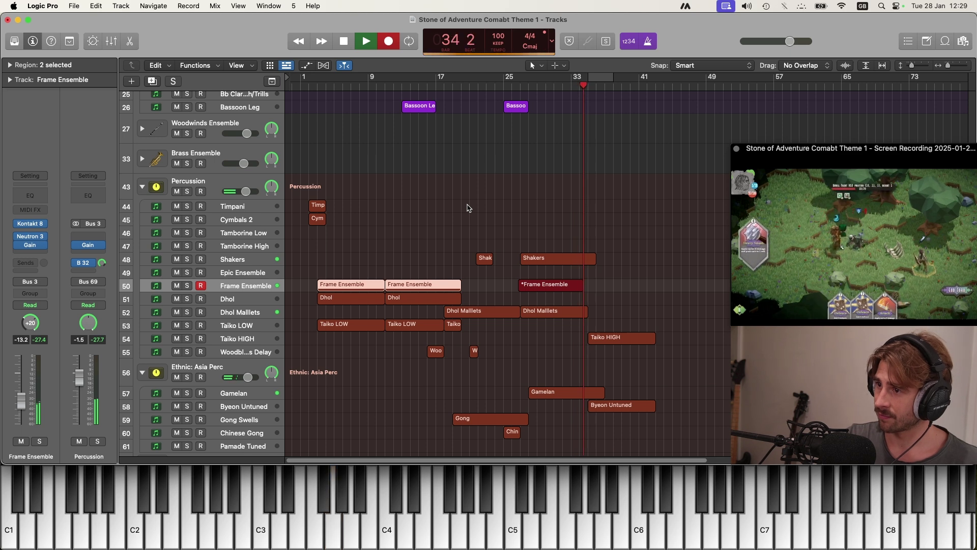
key(space)
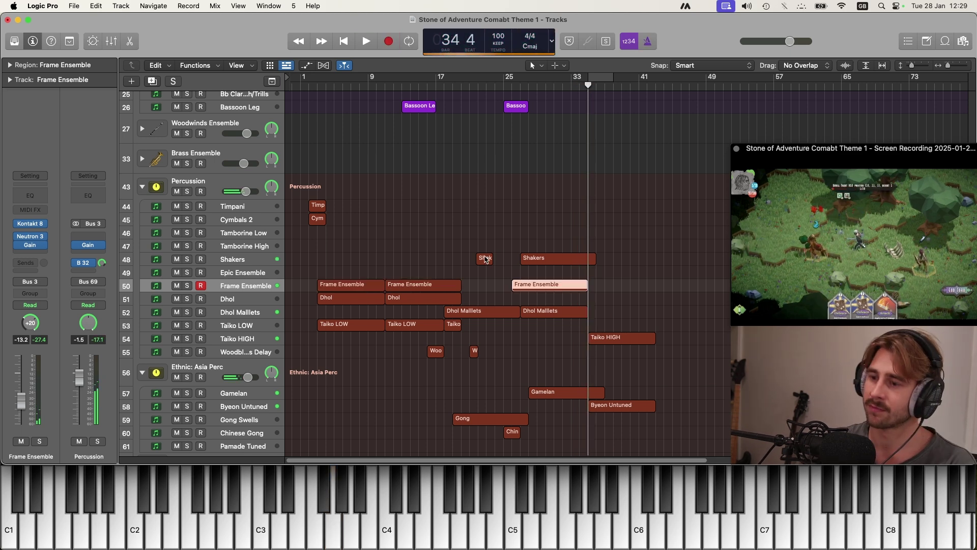
key(shift+Return)
Try two takes of a Dhol drum part from bar 27 and undo the recording
click(246, 300)
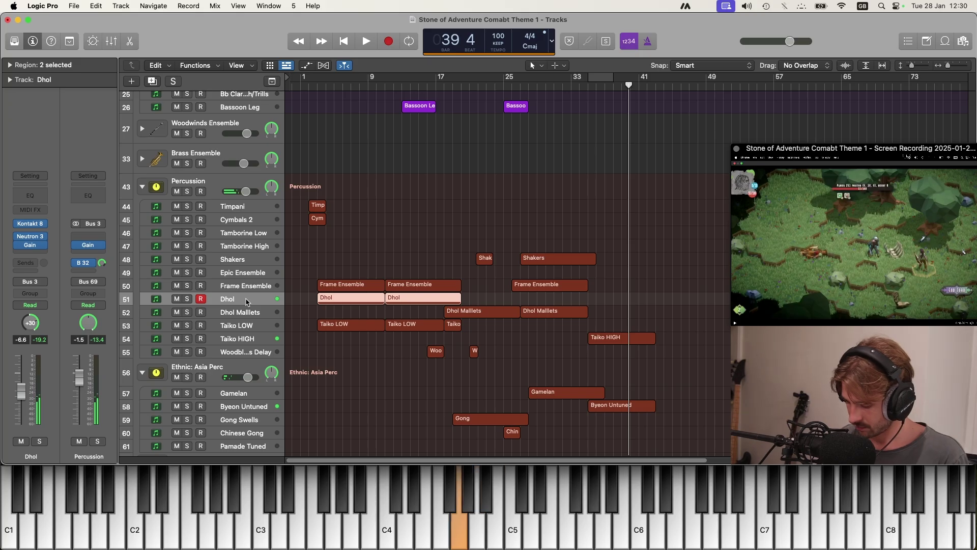
key(r)
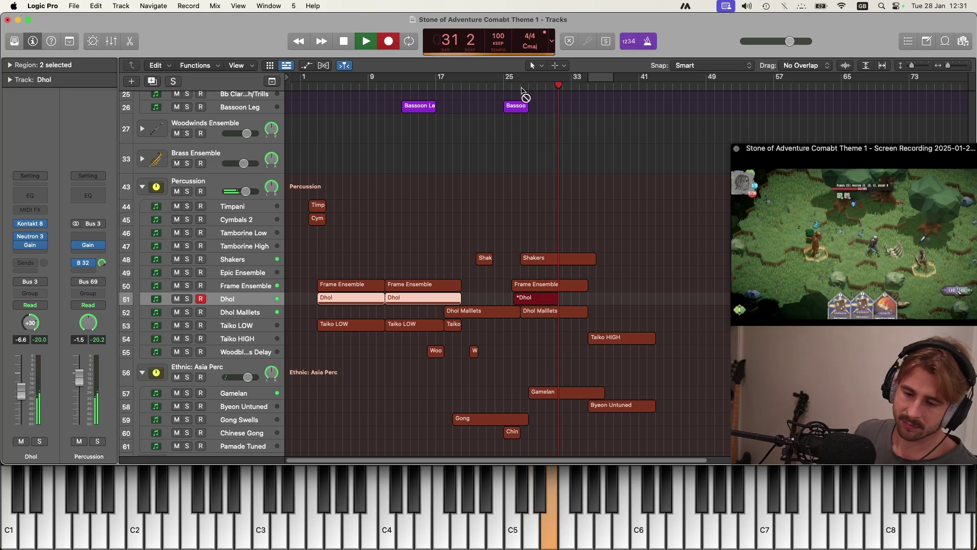
key(space)
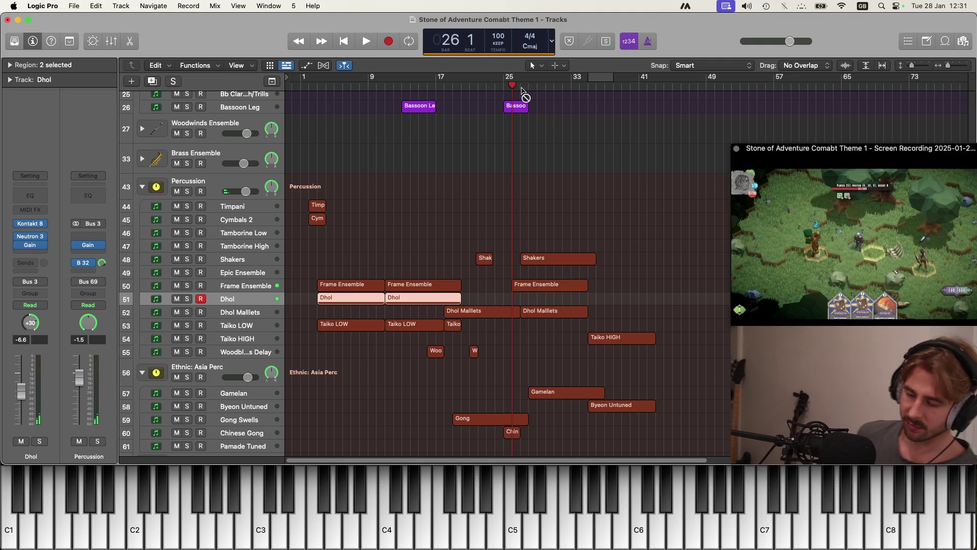
key(r)
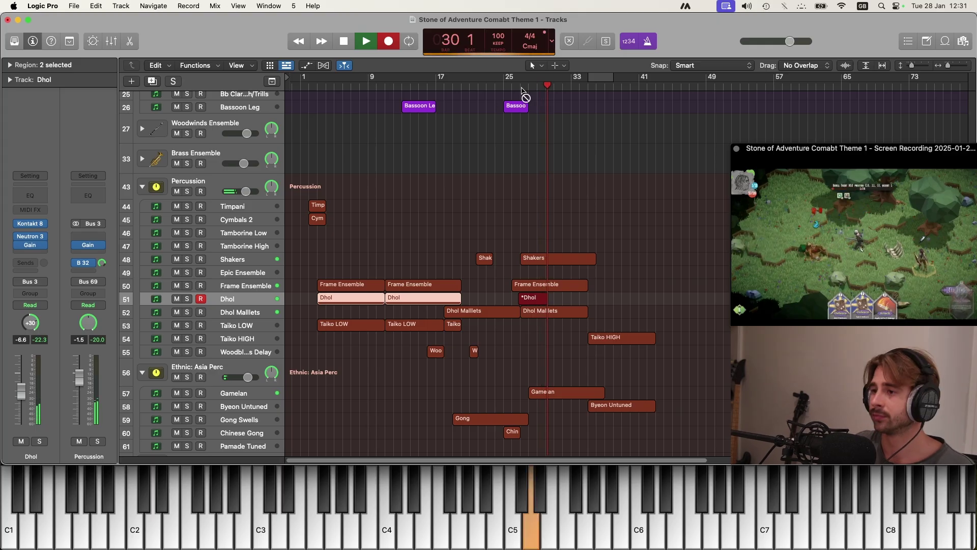
key(space)
key(super+z)
Try another Dhol take from bar 27 and discard it
click(520, 87)
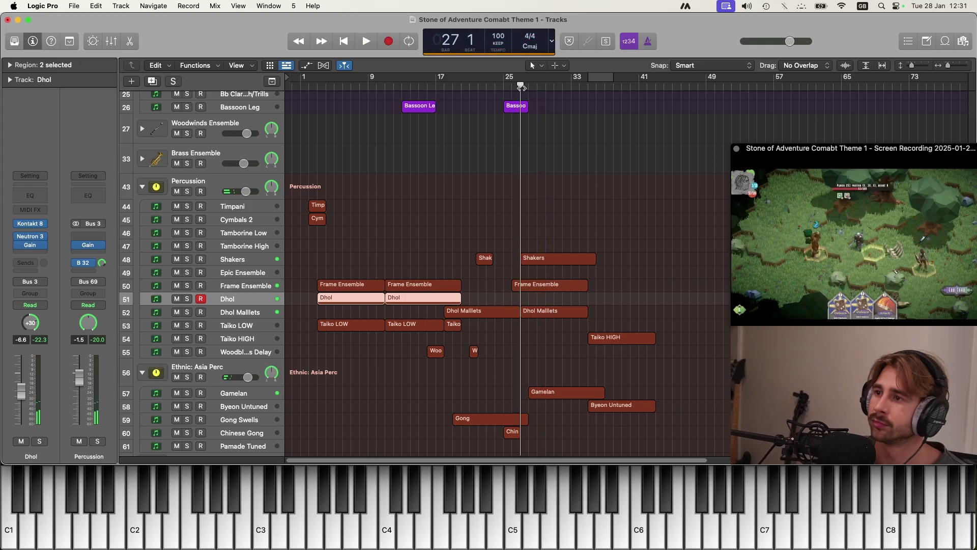
key(r)
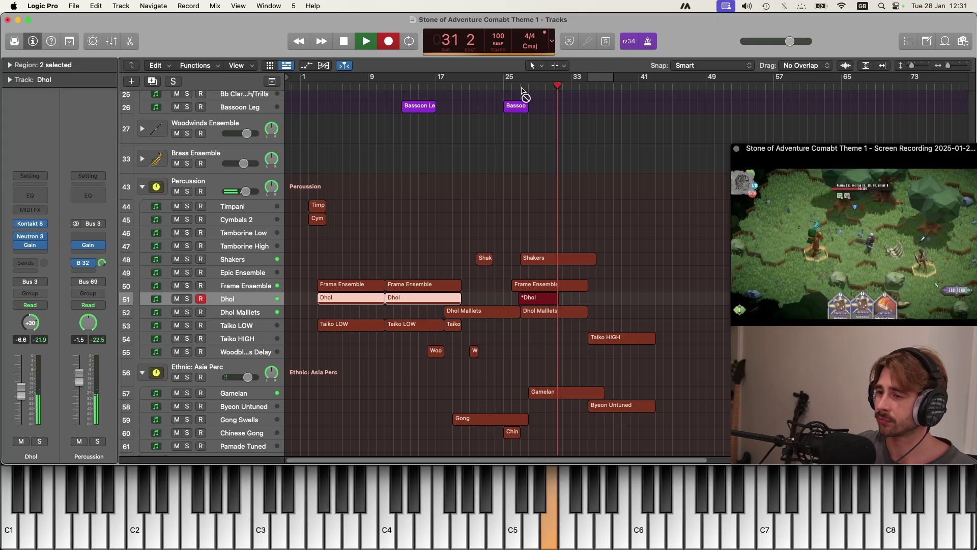
key(super+period)
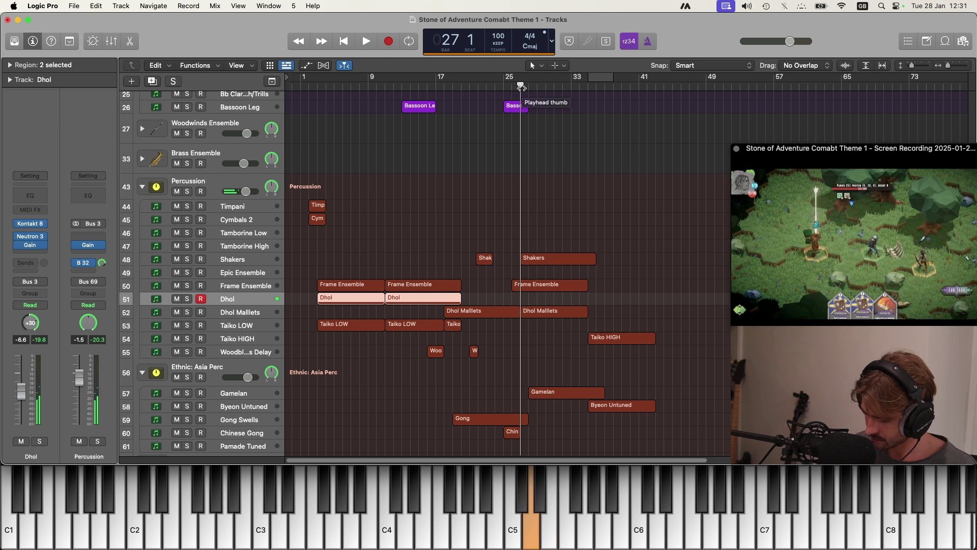
Record a Dhol drum part from bar 27 to about bar 35 and return the playhead to bar 26
key(r)
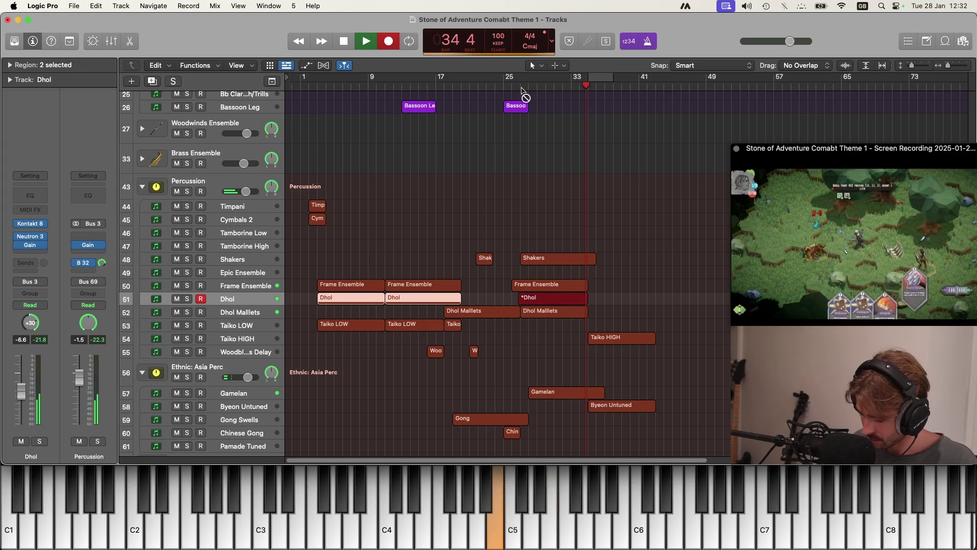
key(space)
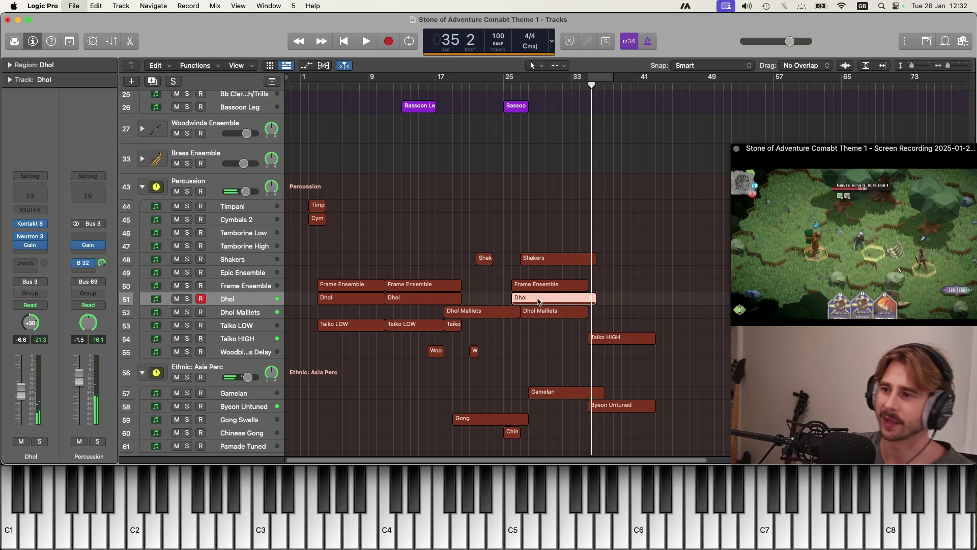
click(526, 84)
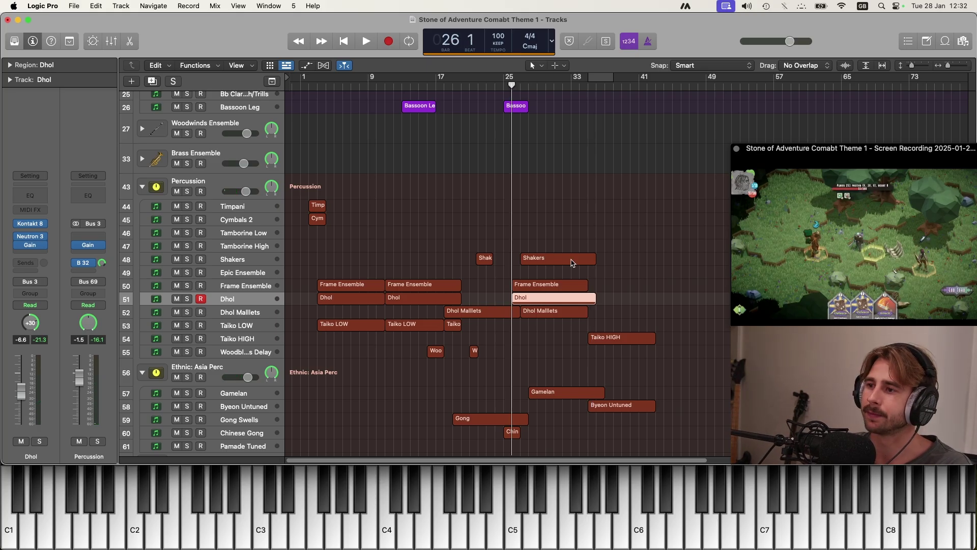
Select the OUD DRONE track and play the arrangement from bar 26 while looking over the other instrument groups
scroll(524, 283, up, 15)
click(234, 156)
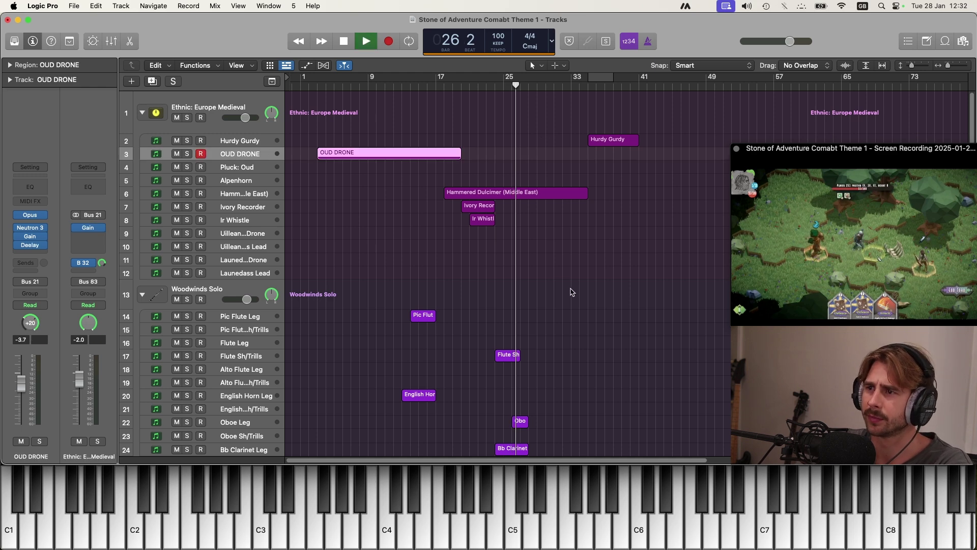
scroll(571, 288, down, 15)
scroll(506, 321, down, 12)
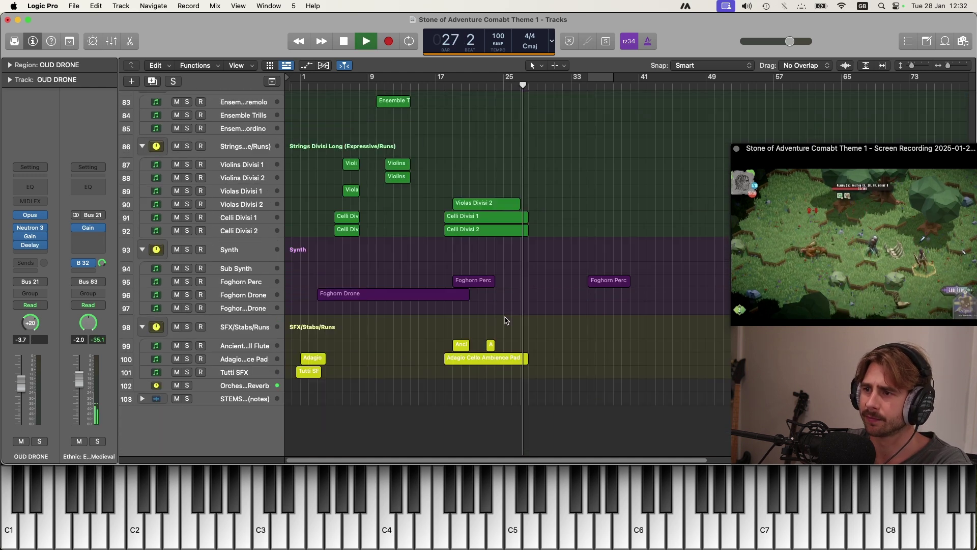
key(space)
Select the Sub Synth track and check the settings of its current DecentSampler instrument
click(240, 270)
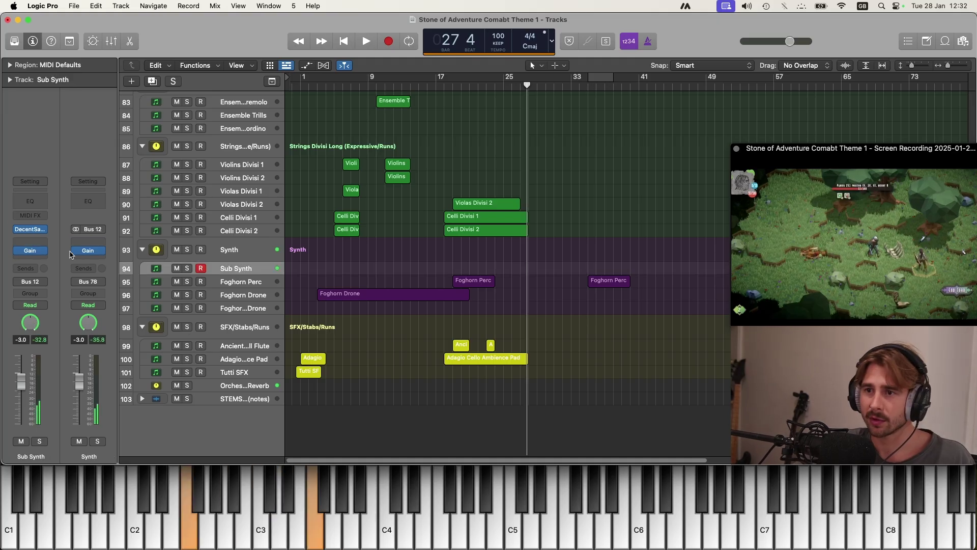
mouse_move(31, 234)
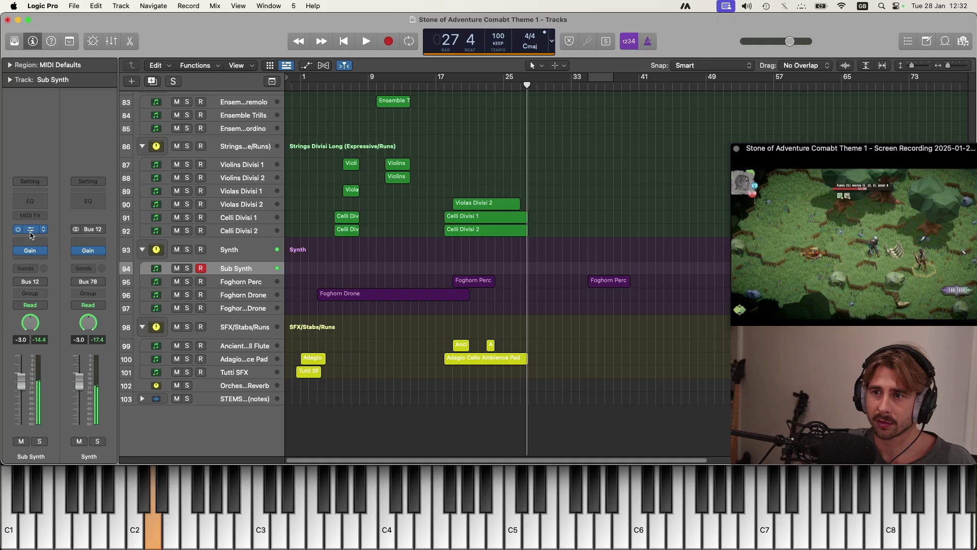
click(32, 232)
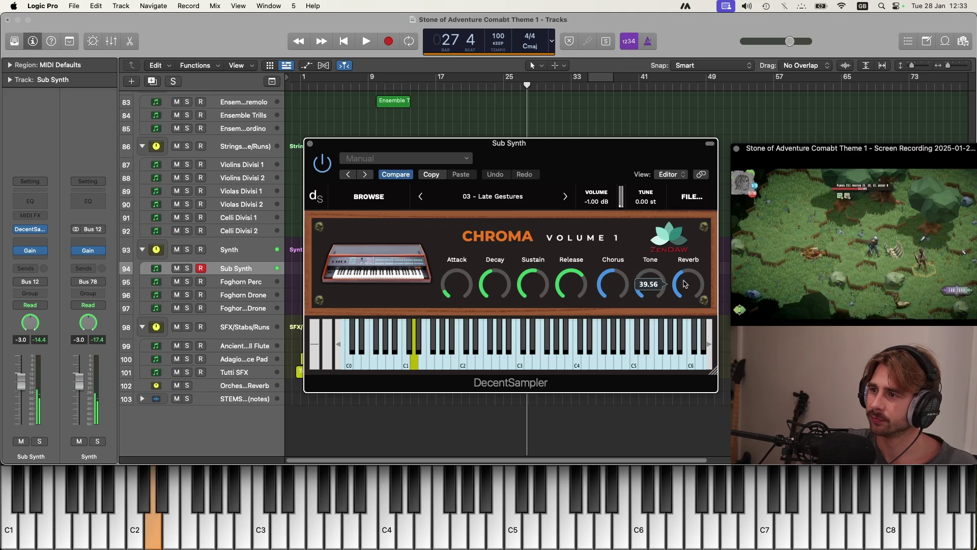
click(310, 144)
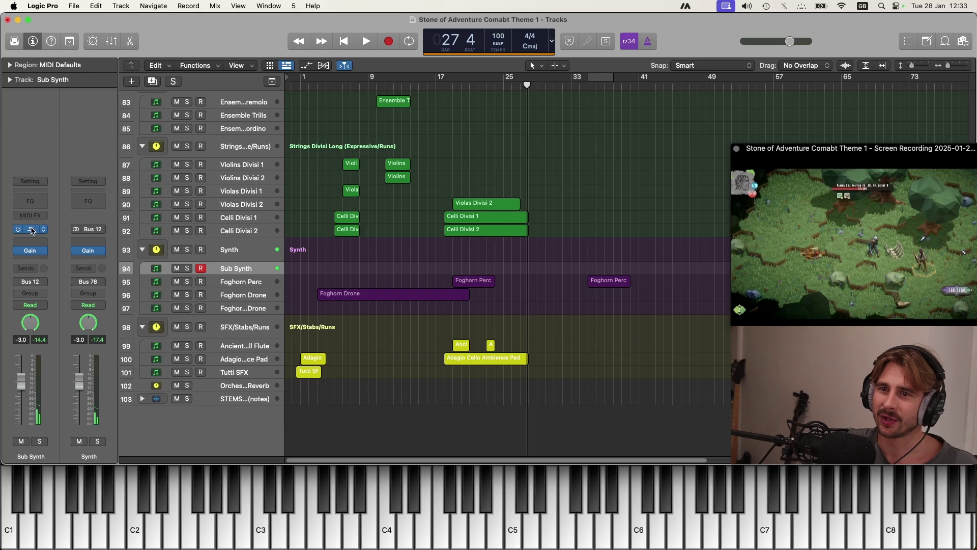
Bring up the Sub Synth's DecentSampler sample libraries, reposition the window and show the installed libraries in the file browser
key(v)
click(416, 206)
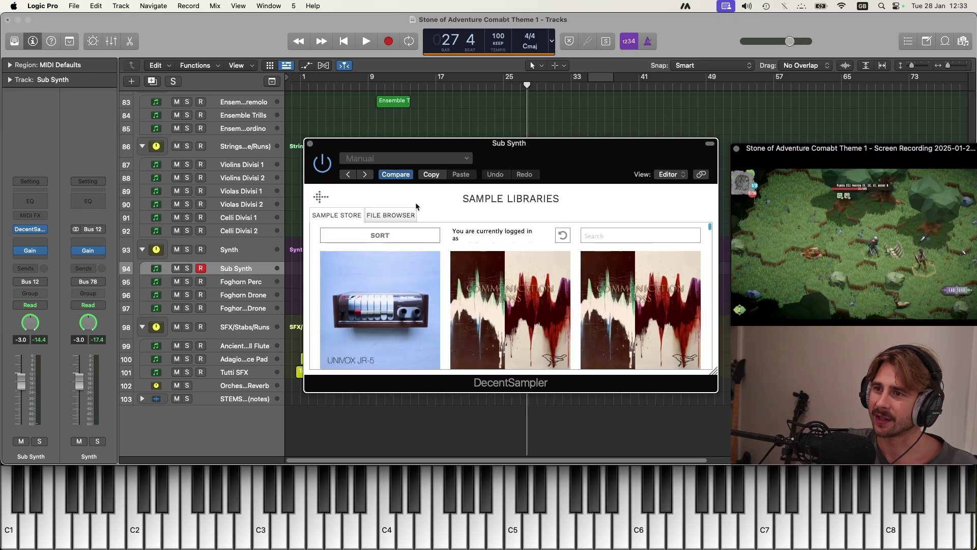
drag(621, 160, 583, 110)
drag(672, 178, 668, 197)
click(368, 168)
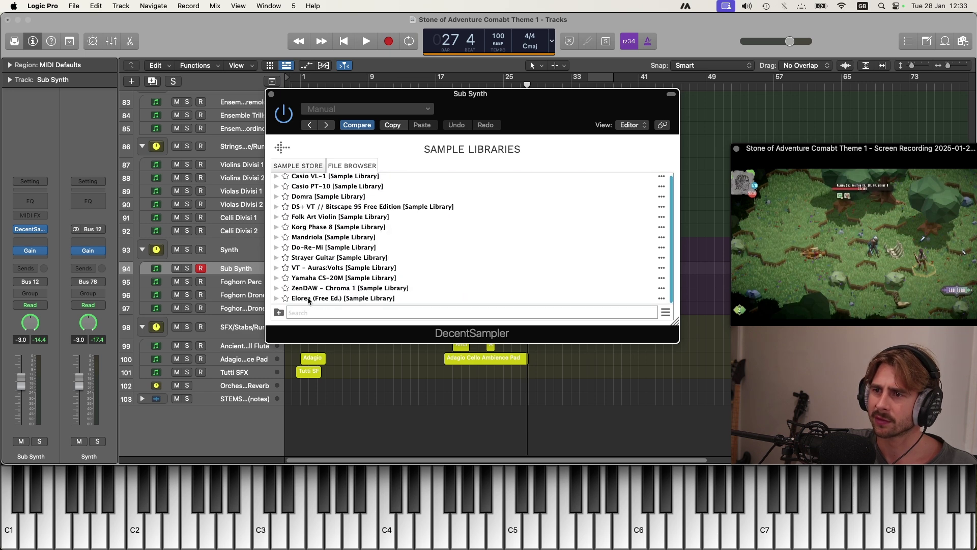
Load the VT - Auras:Volts library with the Analogy preset, advance two presets past Becons and close the instrument
double_click(320, 268)
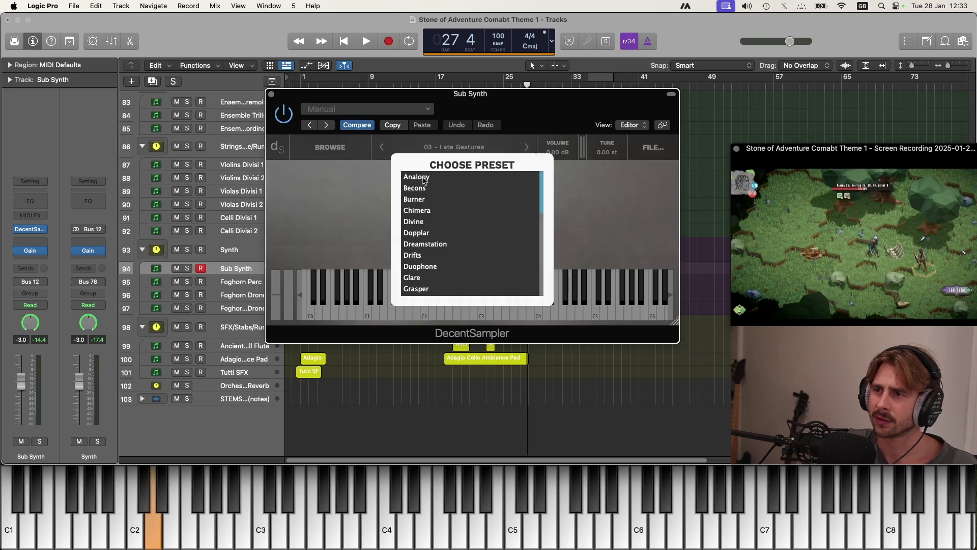
click(422, 178)
click(527, 147)
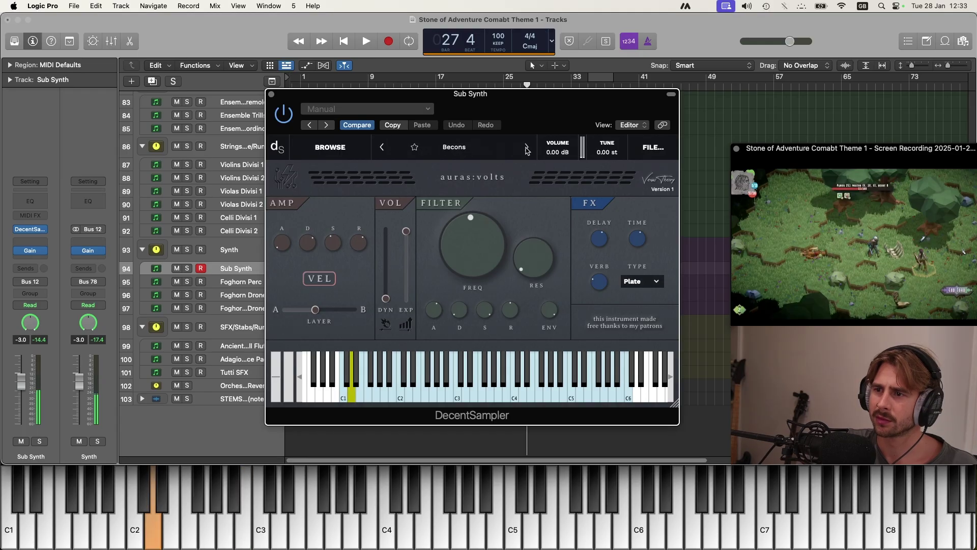
click(527, 148)
click(272, 95)
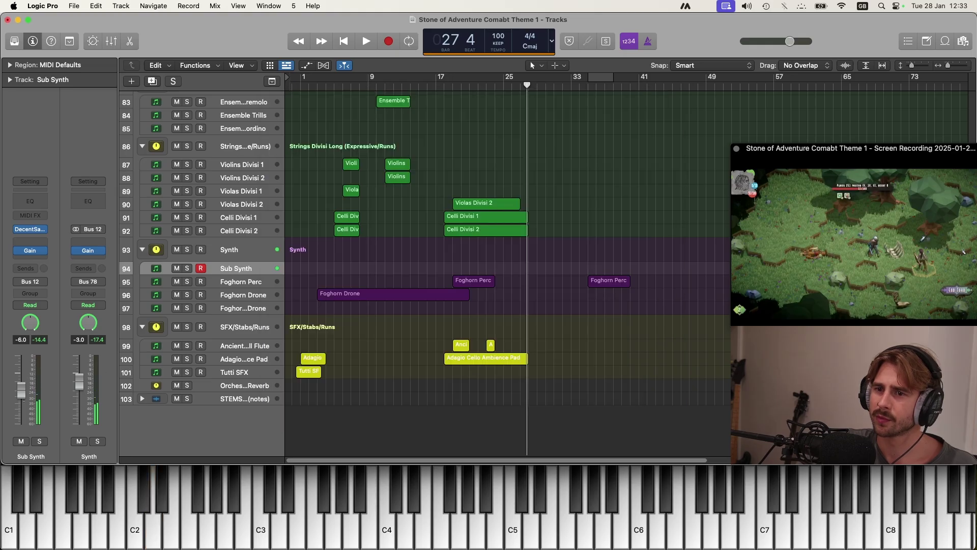
Record a Sub Synth part from bar 24 to about bar 35
key(comma)
key(comma)
key(comma)
key(comma)
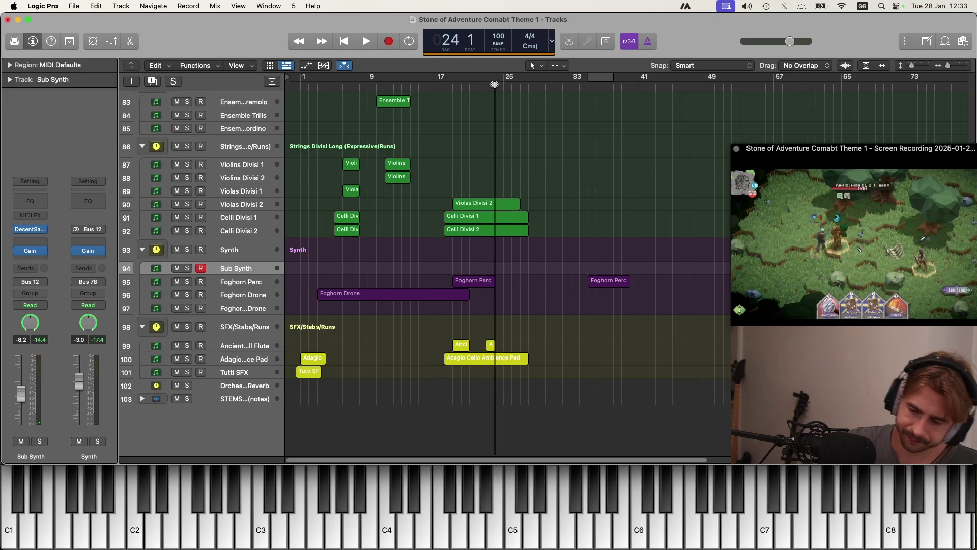
key(r)
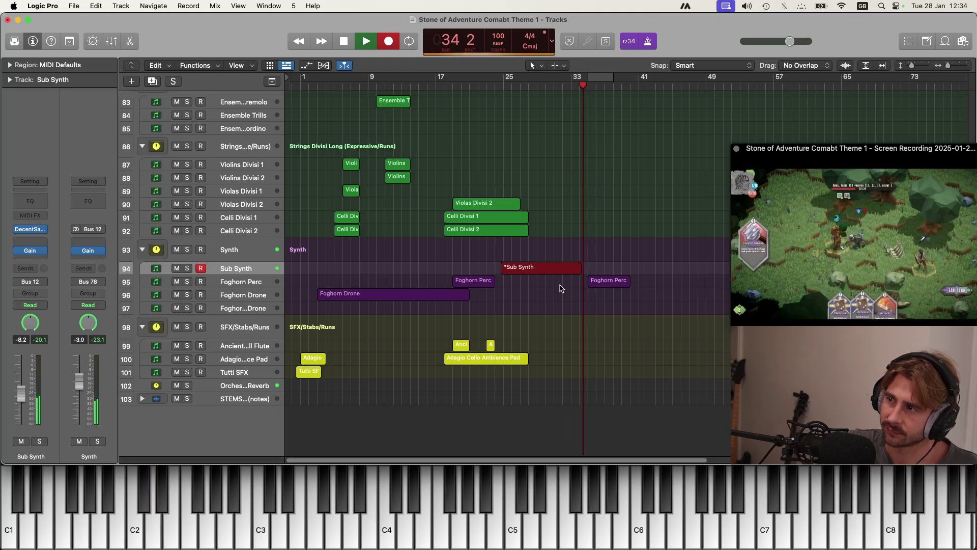
key(space)
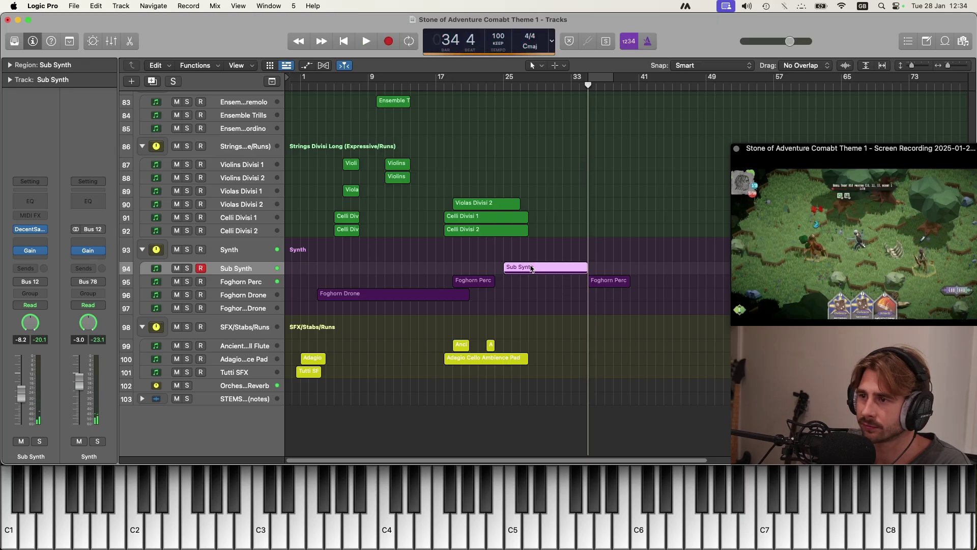
Inspect the recorded Sub Synth notes in the Piano Roll while playing from about bar 24, and close the editor
double_click(531, 268)
scroll(527, 377, up, 5)
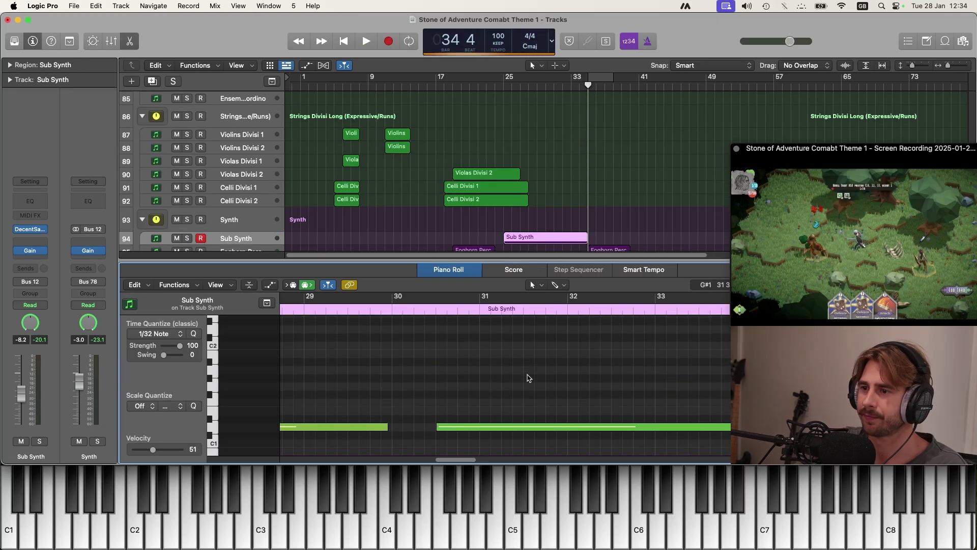
key(super+Left)
key(super+Left)
key(super+Left)
key(super+Left)
key(super+Left)
key(space)
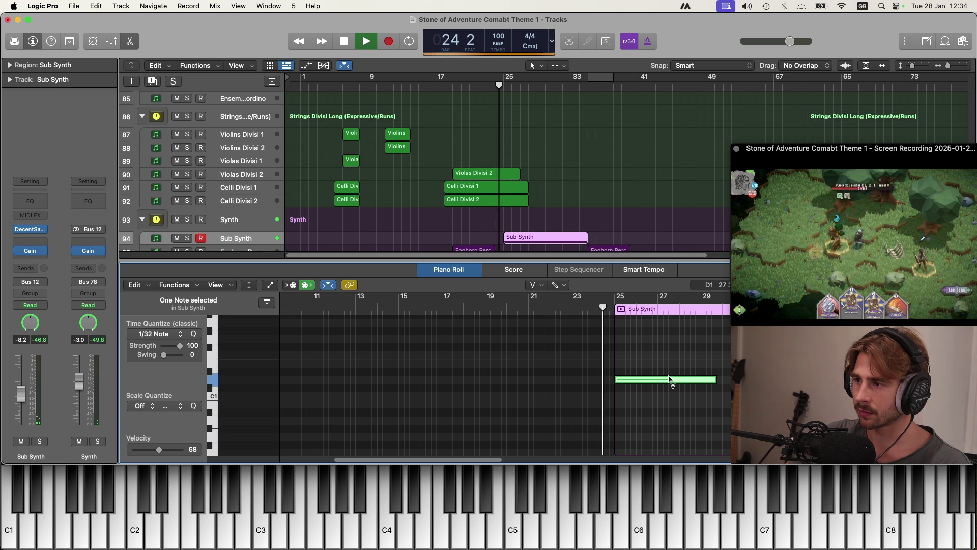
key(super+Down)
key(super+Down)
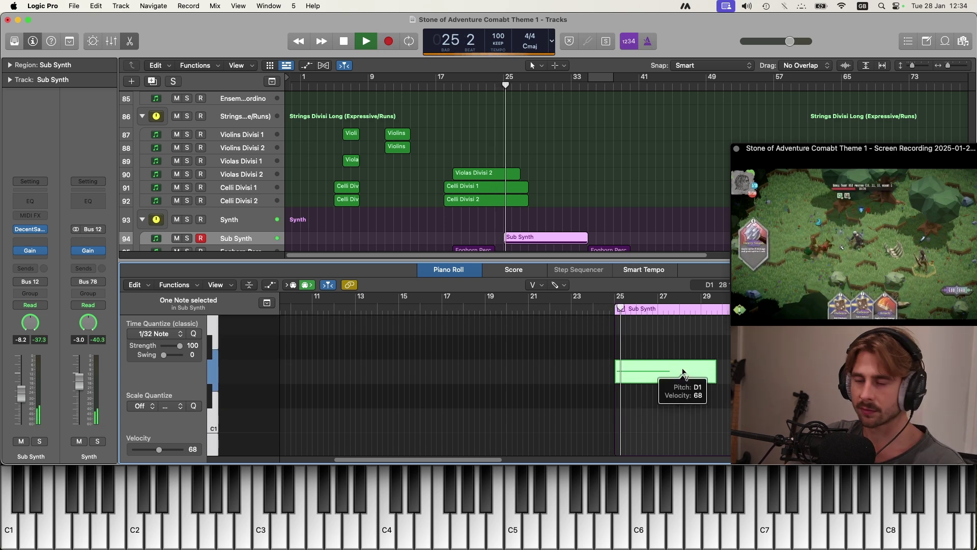
key(super+Right)
key(super+Right)
key(super+Right)
key(e)
Automate the Sub Synth volume to rise from about -25.1 dB at bar 25 to about -12.5 dB at bar 27
key(a)
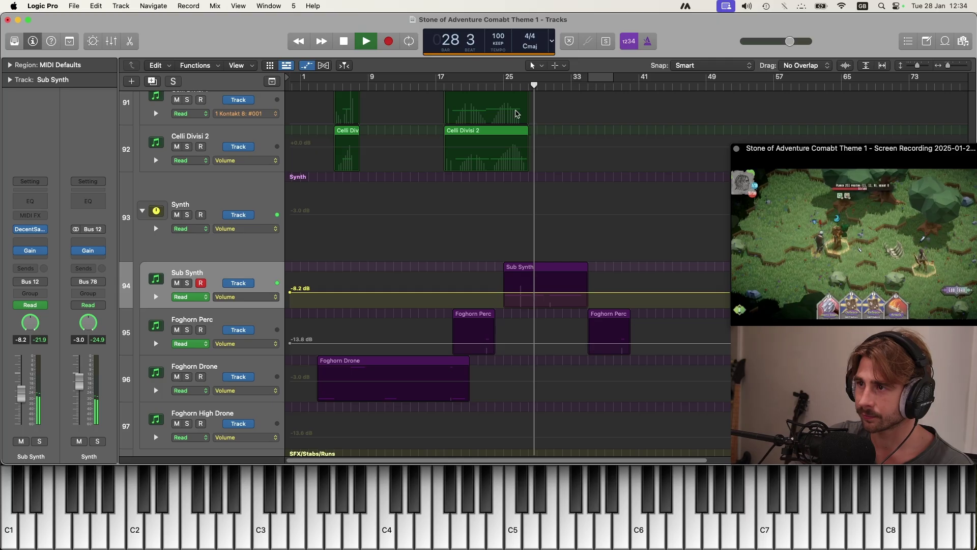
click(518, 87)
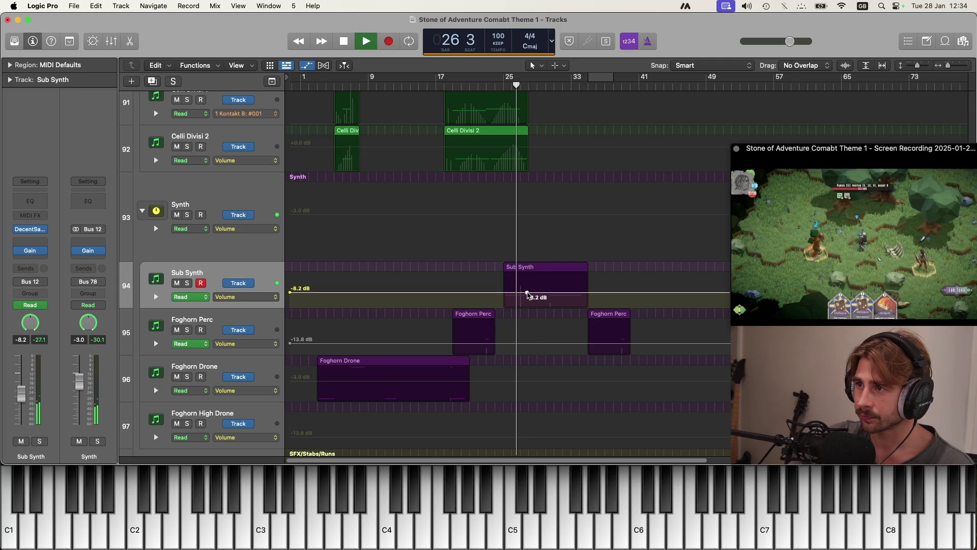
click(527, 292)
drag(528, 292, 506, 302)
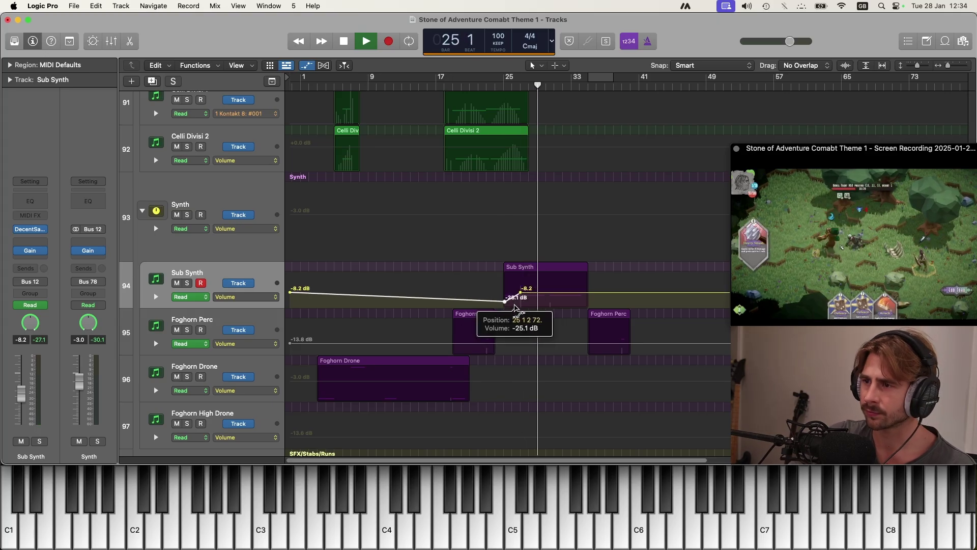
click(497, 89)
click(583, 89)
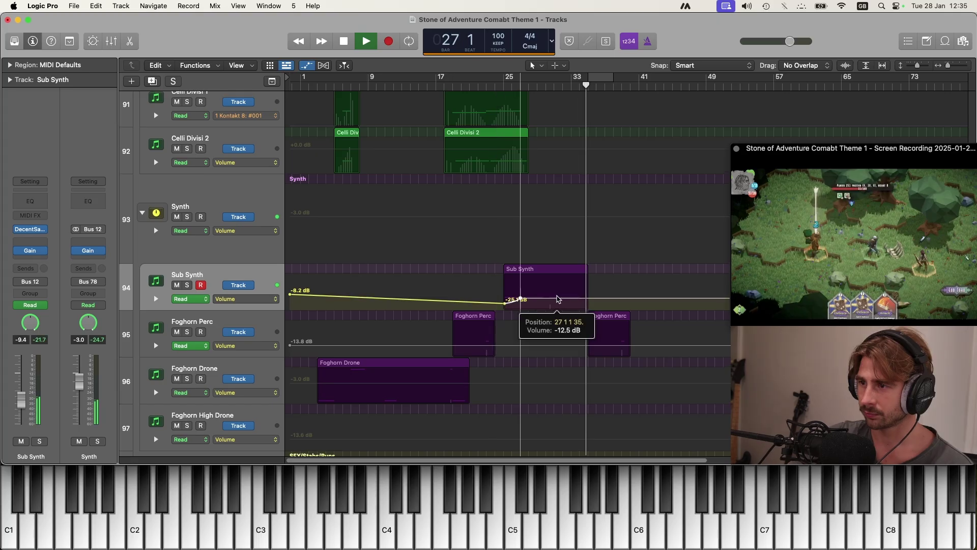
key(a)
Record a Tamborine Low part from bar 35 to about bar 43
scroll(574, 210, up, 10)
scroll(573, 210, up, 12)
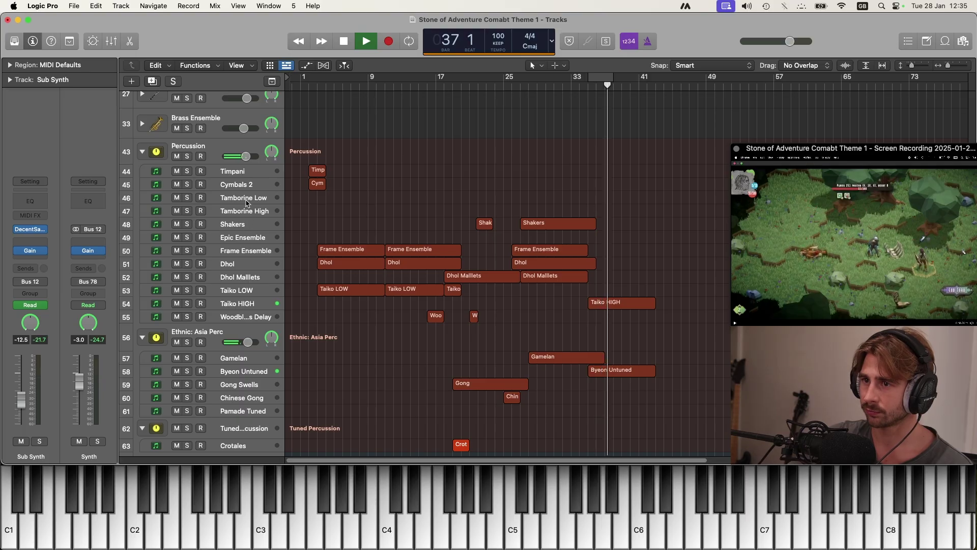
click(243, 198)
click(597, 86)
key(space)
drag(595, 86, 589, 87)
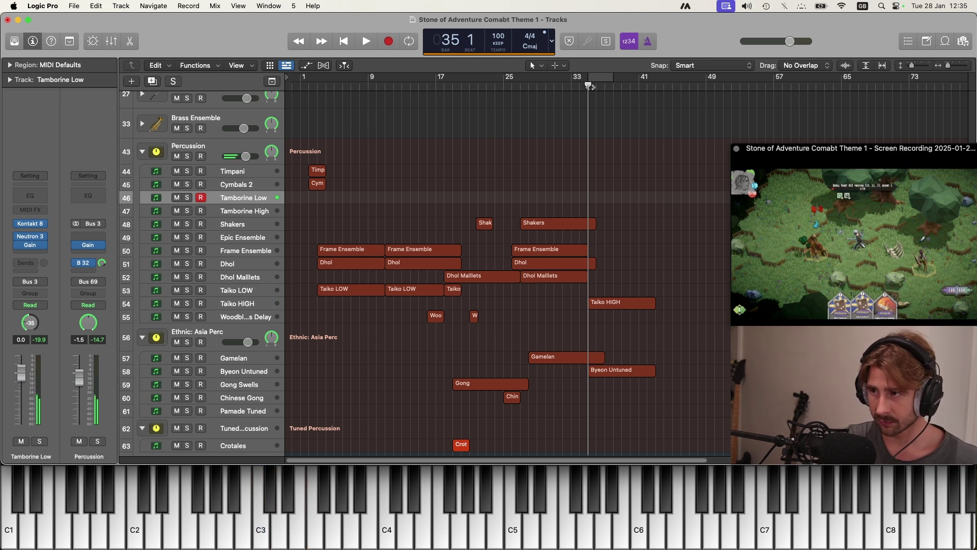
key(r)
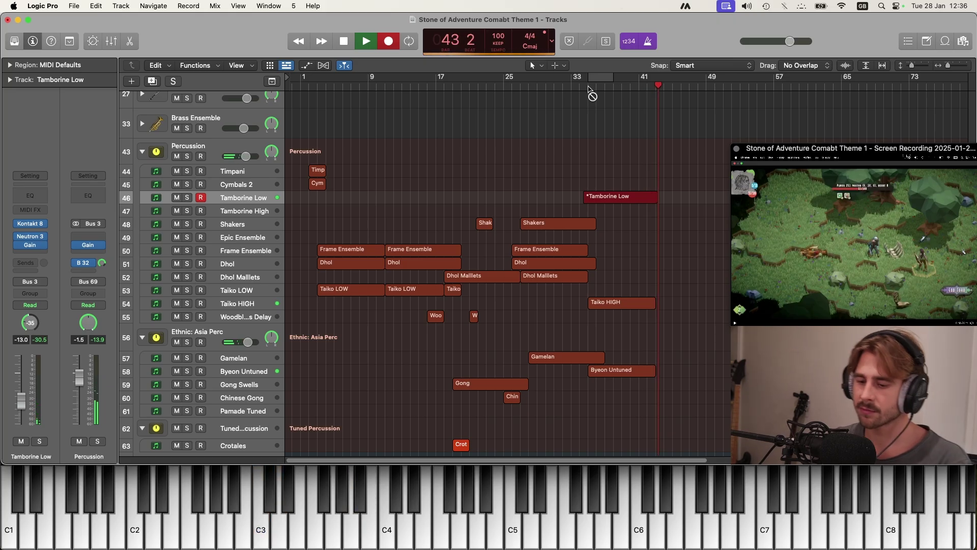
key(space)
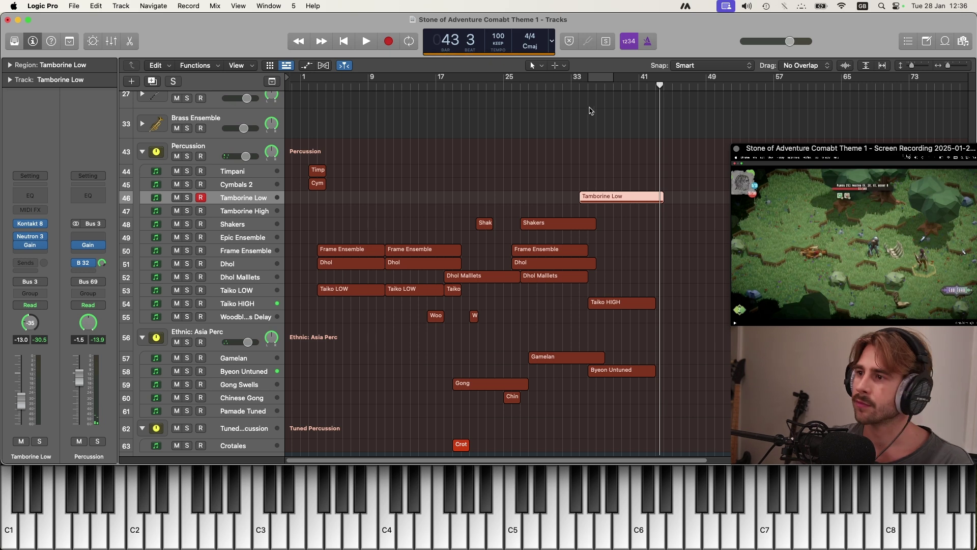
Copy the opening Frame Ensemble, Dhol and Taiko LOW regions and the Gong region to bar 43
key(shift+Return)
key(super+Down)
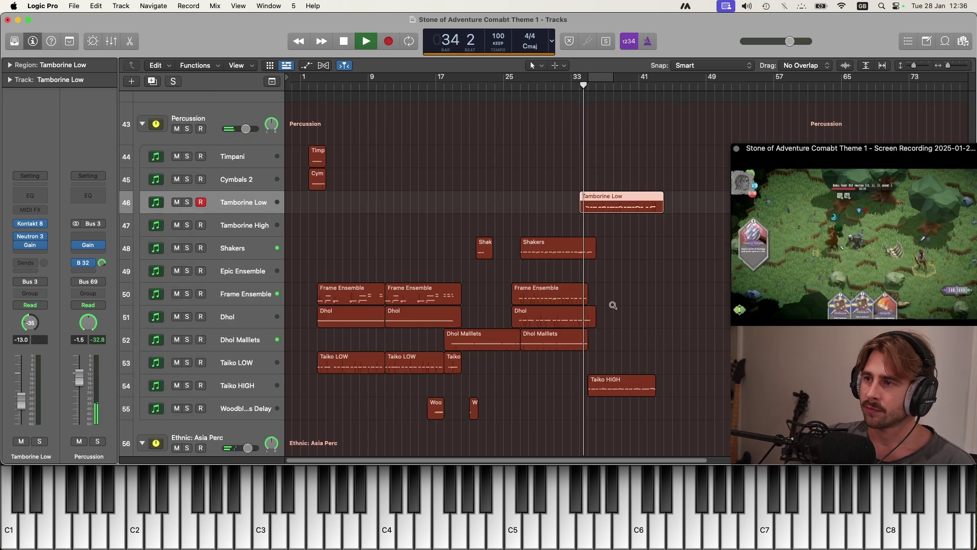
scroll(613, 305, down, 6)
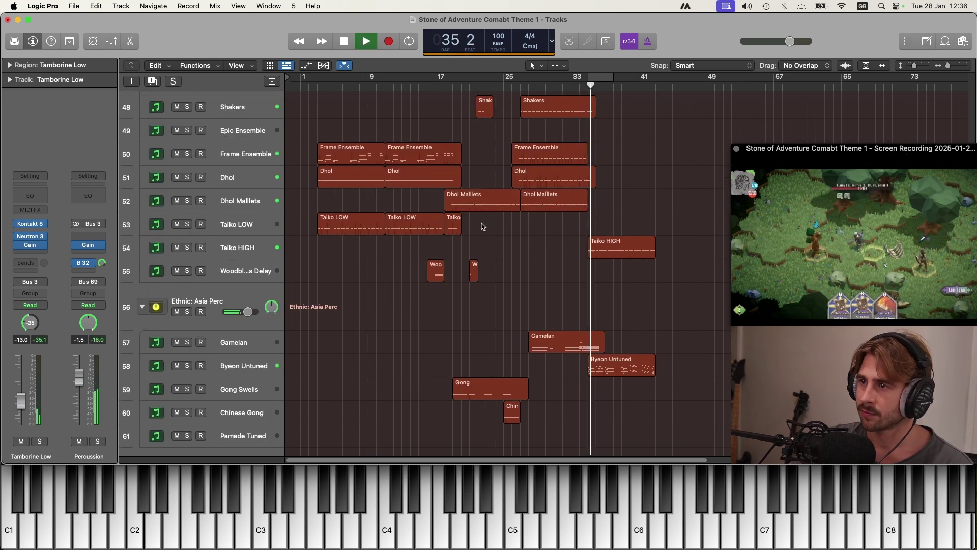
drag(313, 135, 677, 239)
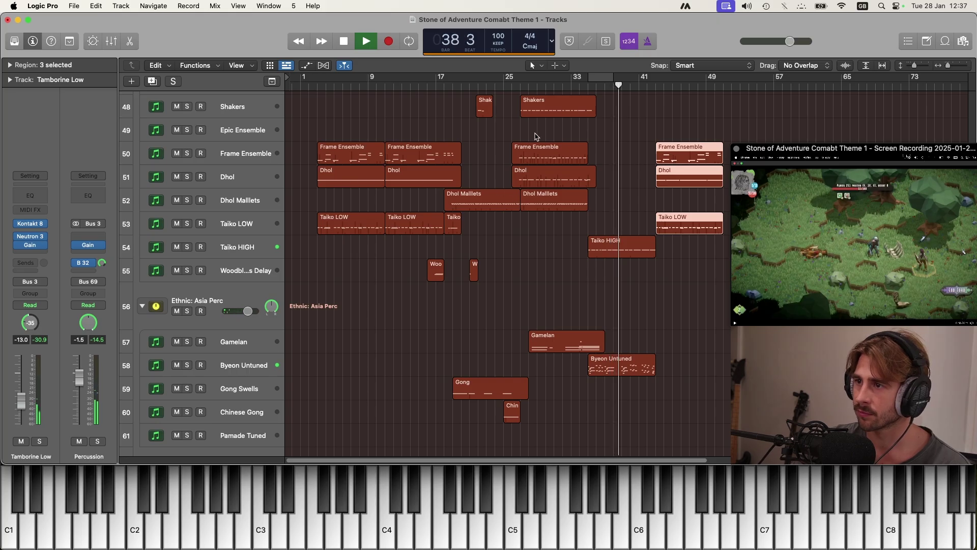
drag(474, 391, 678, 393)
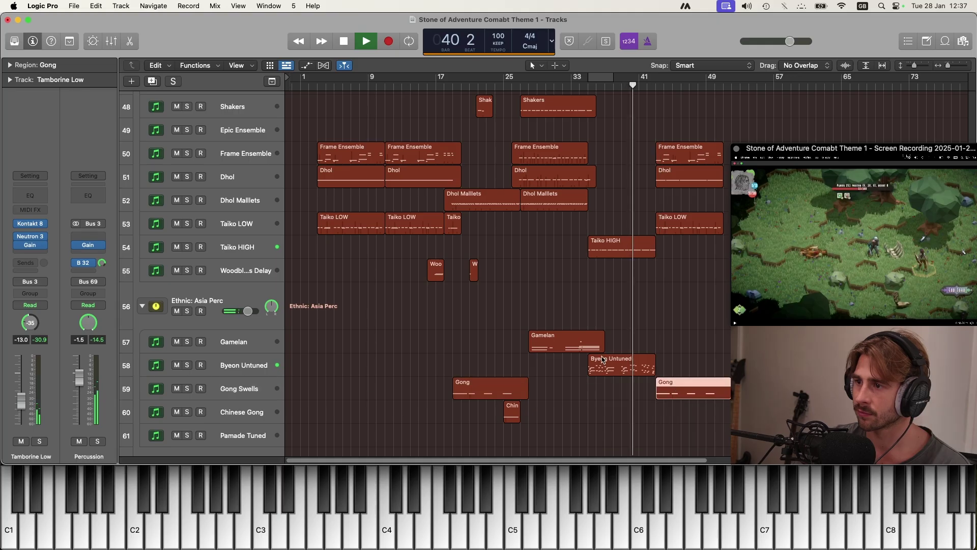
Copy the two woodblock delay regions so that the first copy starts at about bar 41
scroll(494, 305, up, 2)
drag(387, 294, 529, 305)
drag(437, 299, 648, 300)
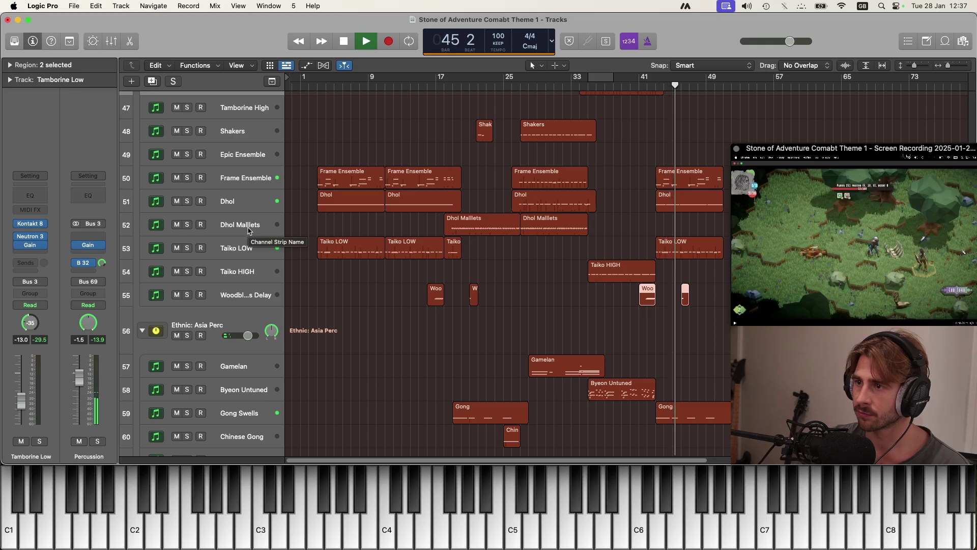
Record a Taiko HIGH part from bar 43 to about bar 51
click(253, 272)
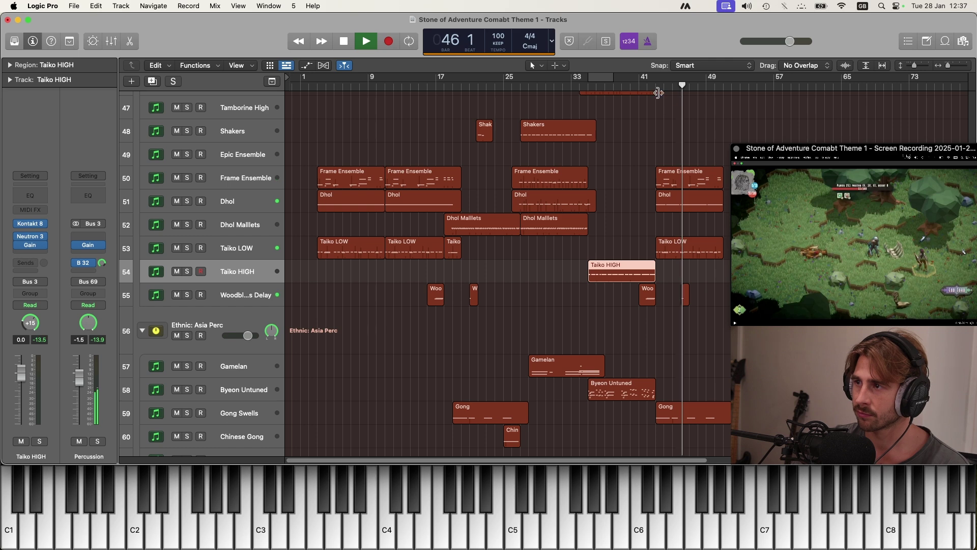
key(space)
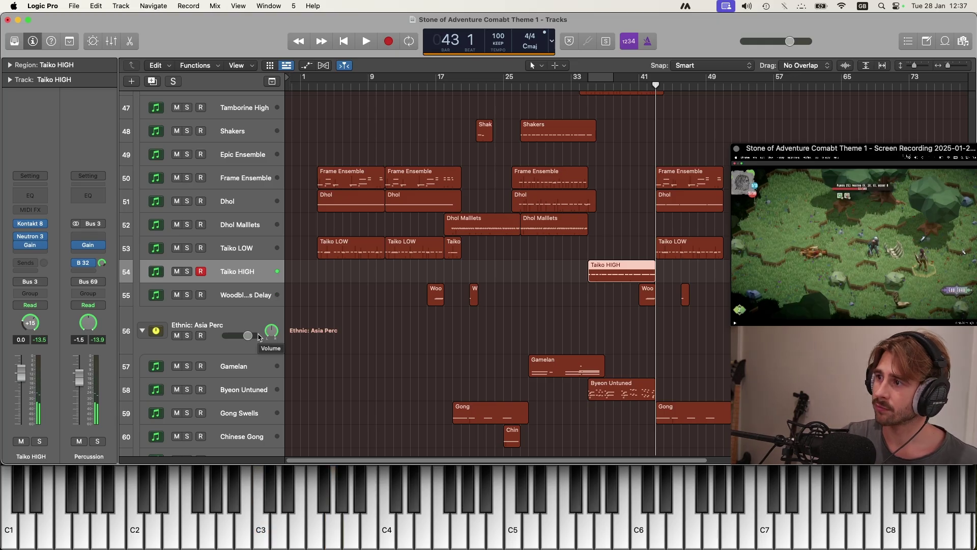
key(r)
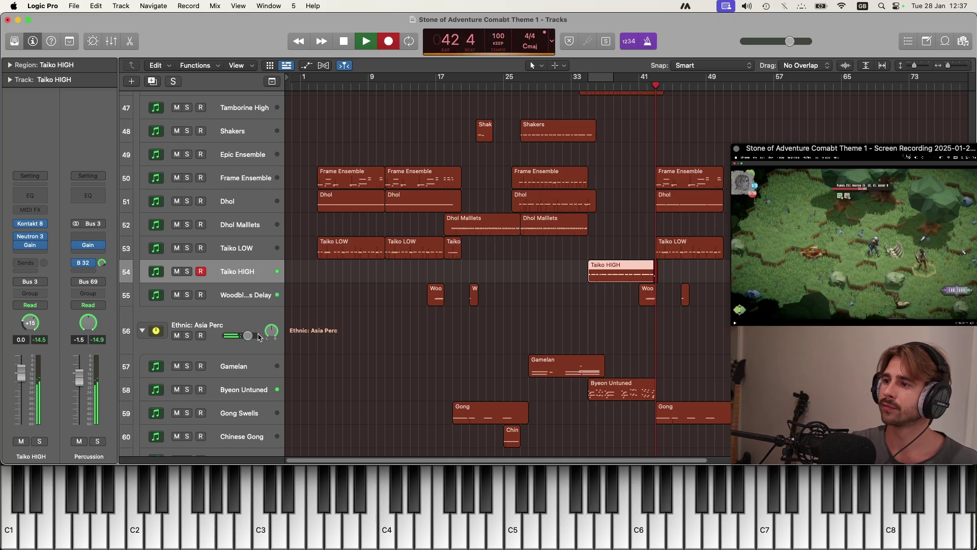
key(space)
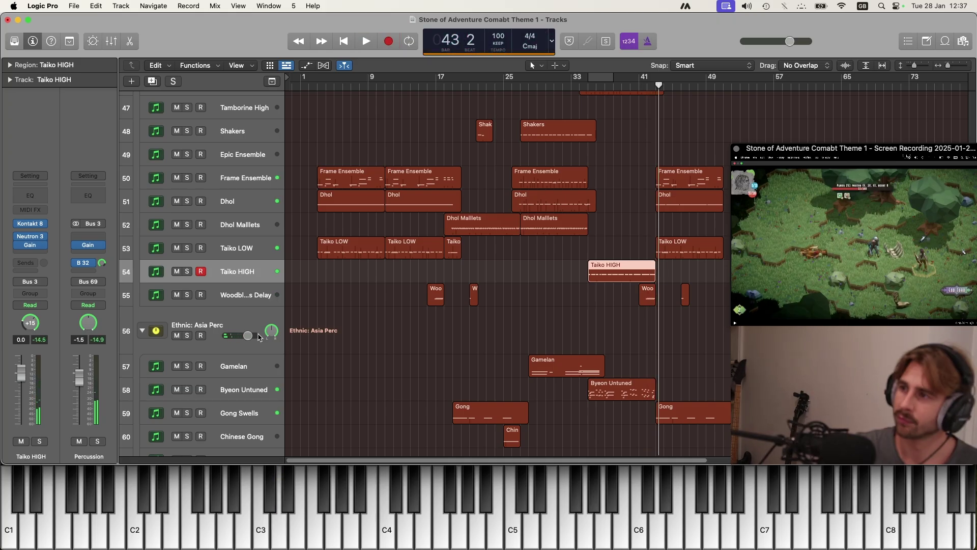
key(r)
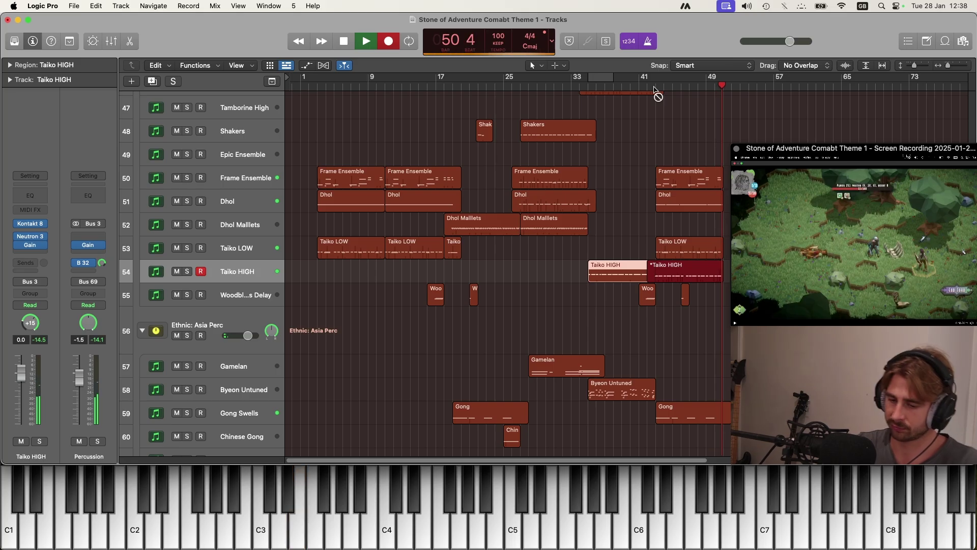
key(space)
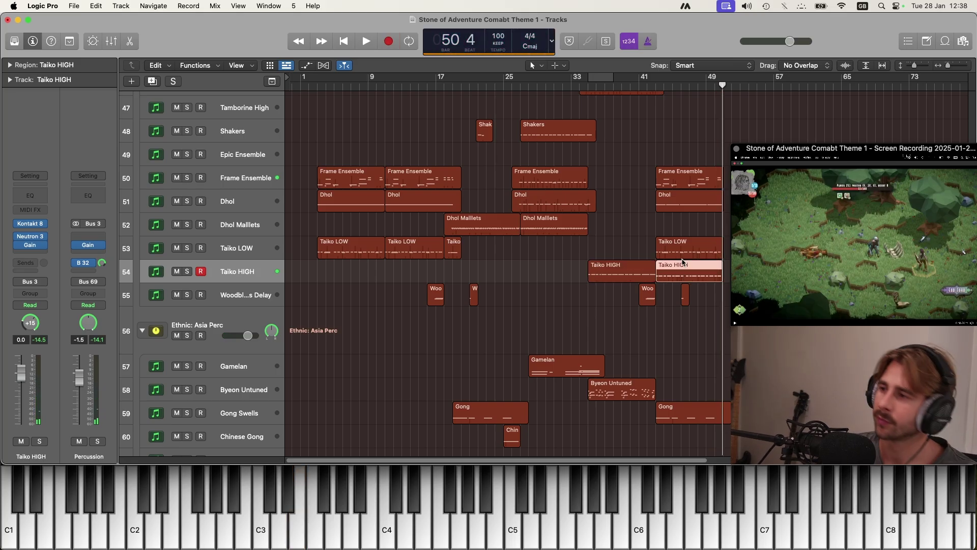
Copy the Frame Ensemble, Dhol, Taiko LOW, Taiko HIGH, woodblock and Gong regions from the bar 43 section to bar 51
scroll(682, 262, down, 1)
scroll(680, 262, right, 5)
drag(639, 130, 552, 422)
key(super+r)
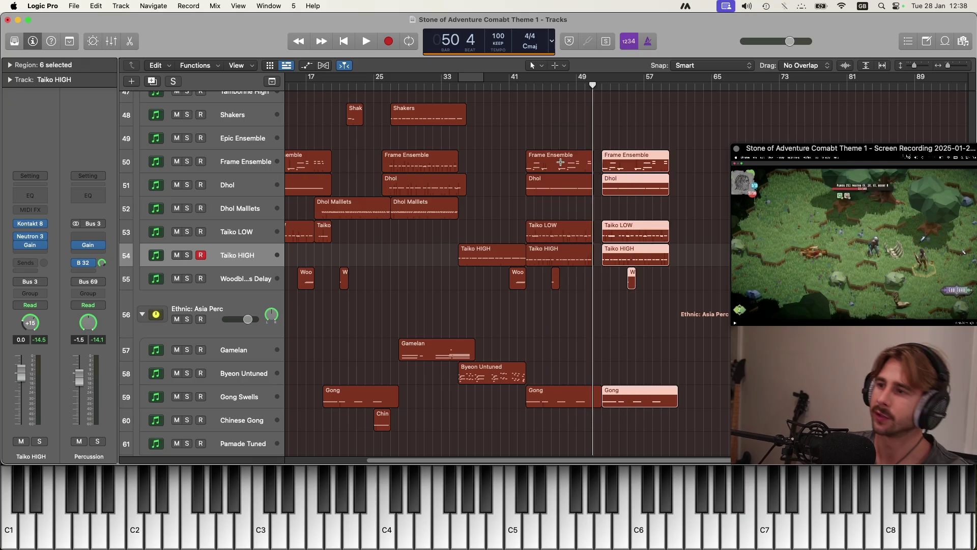
mouse_move(623, 167)
mouse_down()
mouse_move(591, 166)
mouse_move(621, 166)
mouse_up()
scroll(502, 142, down, 5)
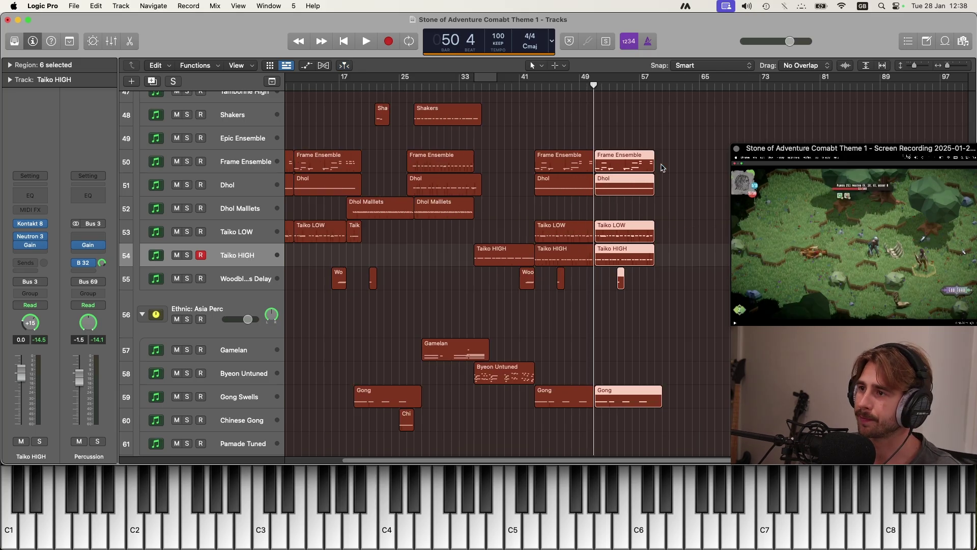
Play the arrangement from bar 2 and move the movie in the global tracks to start at about bar 4
click(299, 86)
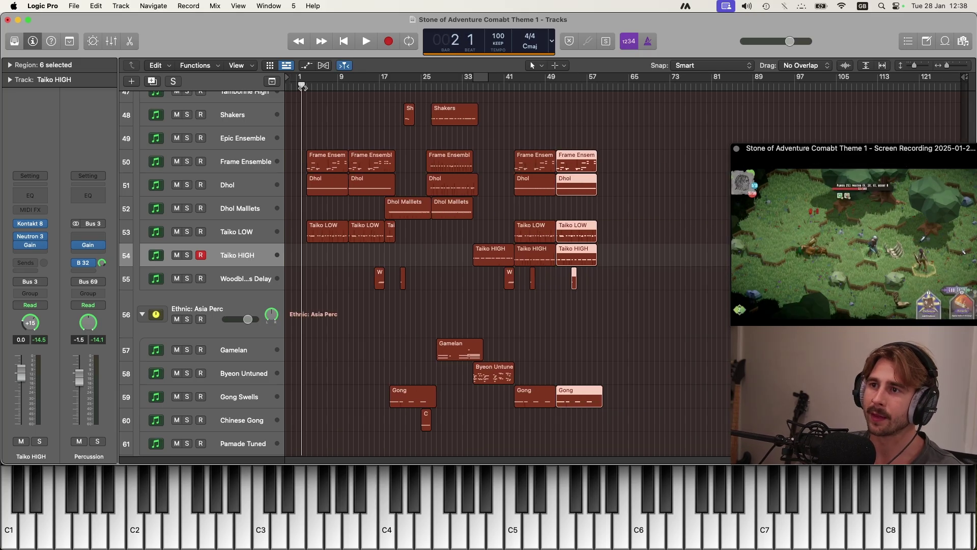
key(space)
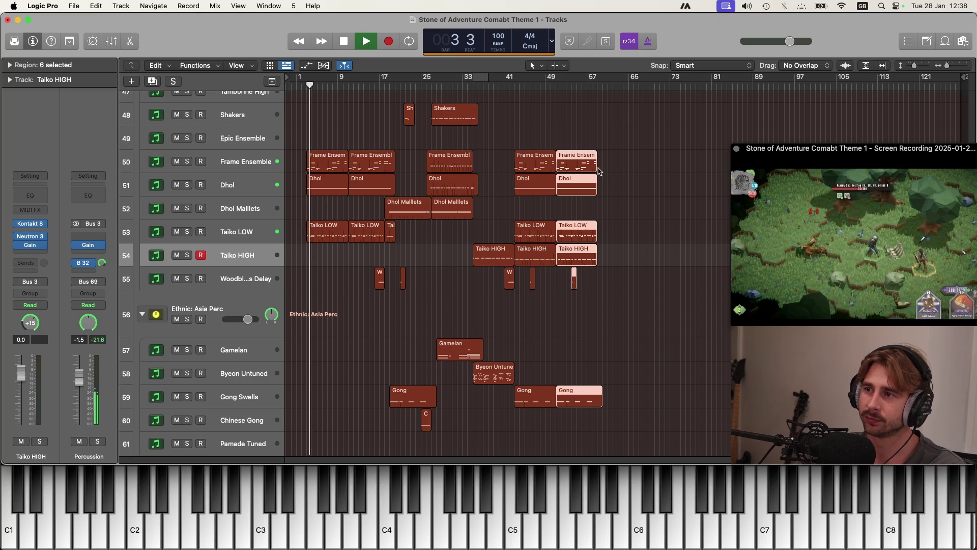
click(627, 268)
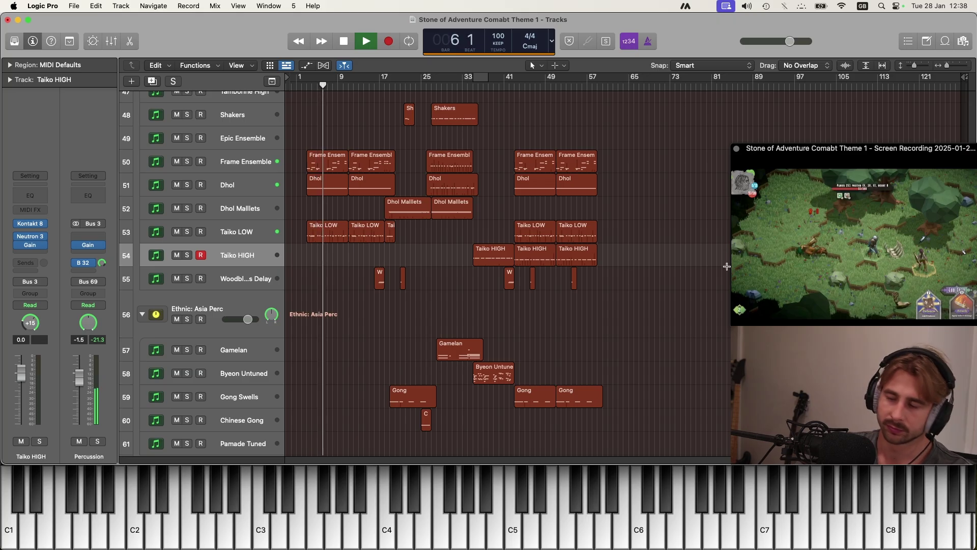
mouse_move(843, 188)
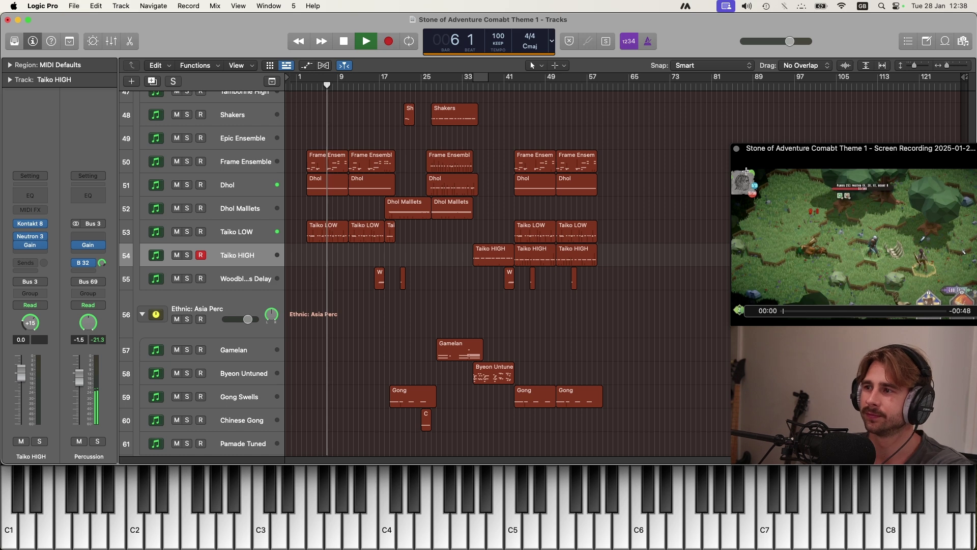
scroll(746, 172, up, 5)
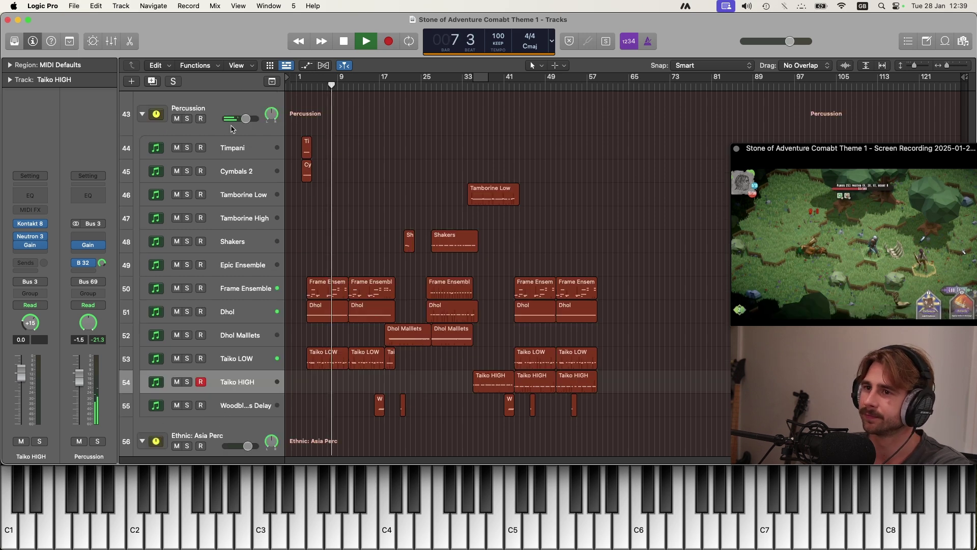
click(271, 82)
drag(403, 122, 331, 122)
Enlarge the floating movie window to watch the gameplay against the music, and reduce it to a medium size
mouse_move(815, 224)
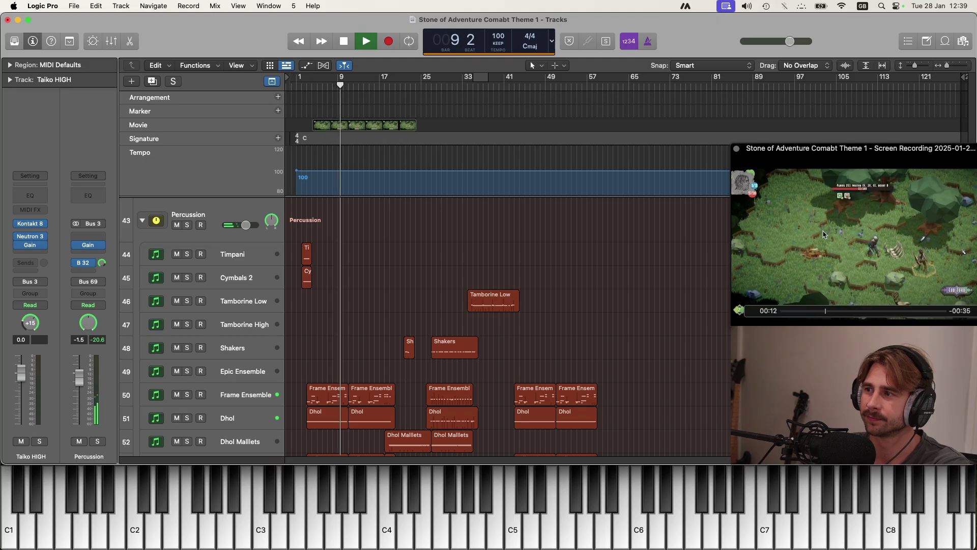
drag(813, 149, 148, 40)
drag(334, 216, 684, 421)
mouse_move(420, 58)
mouse_down()
mouse_move(750, 59)
mouse_move(404, 66)
mouse_up()
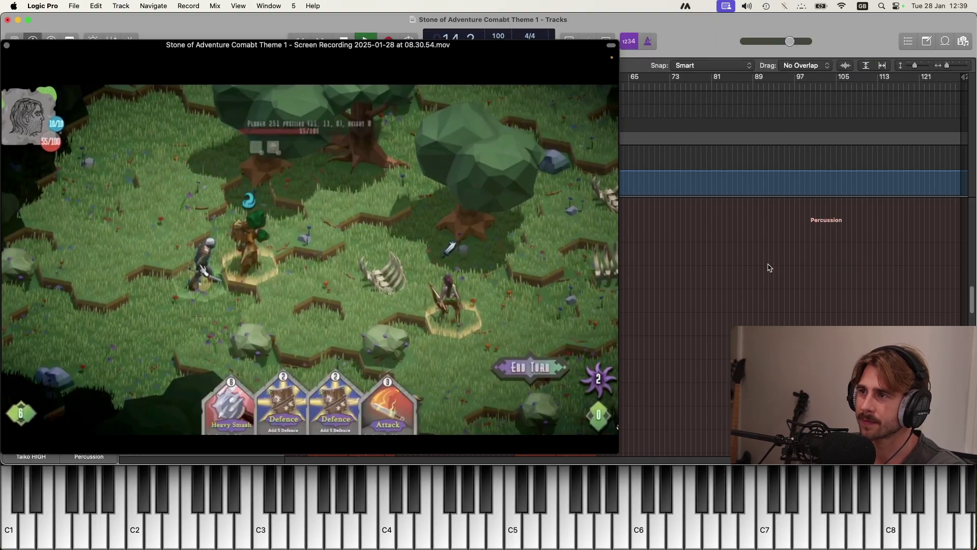
mouse_move(619, 104)
mouse_down()
mouse_move(409, 116)
mouse_move(438, 143)
mouse_up()
Shift the movie to about bar 16 and, as playback continues, to about bar 32, moving its window clear of the regions
scroll(379, 121, down, 2)
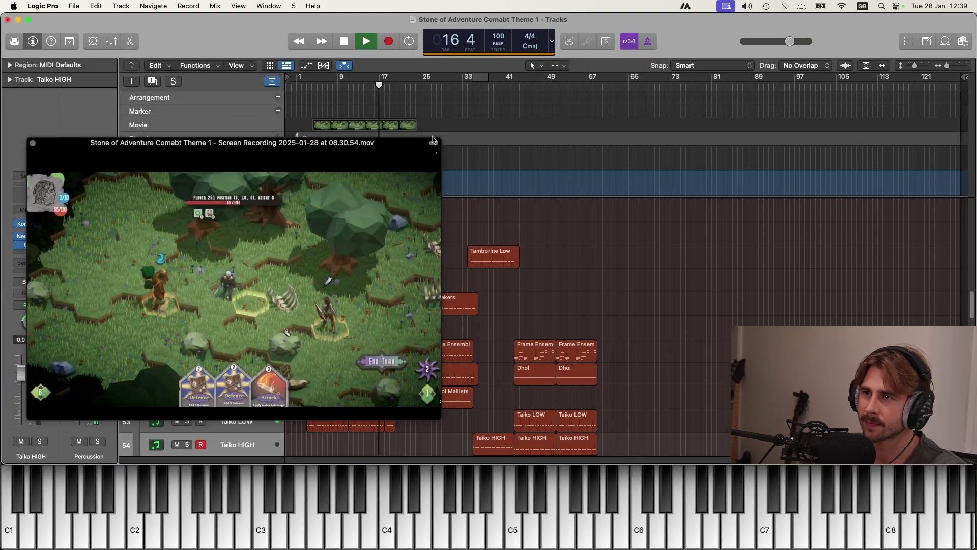
scroll(367, 153, down, 2)
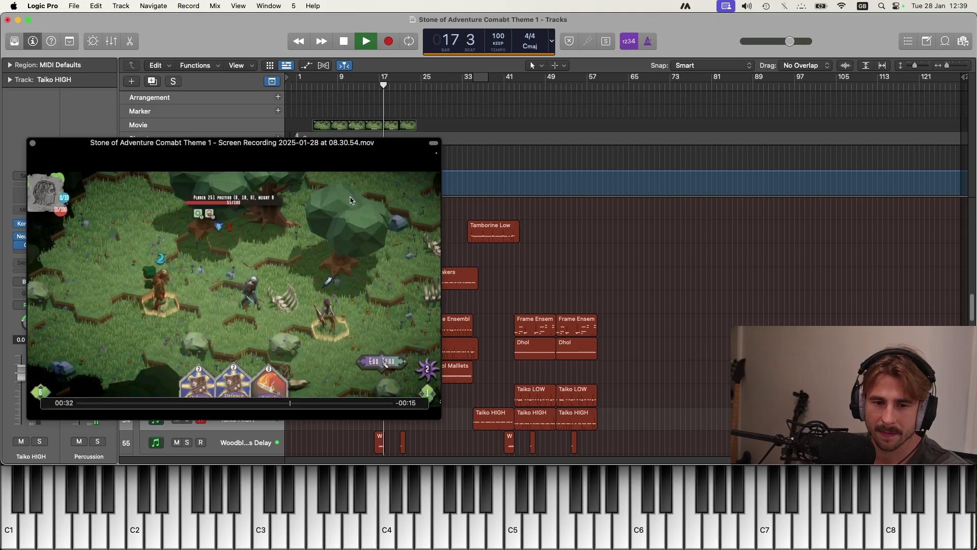
drag(350, 125, 413, 127)
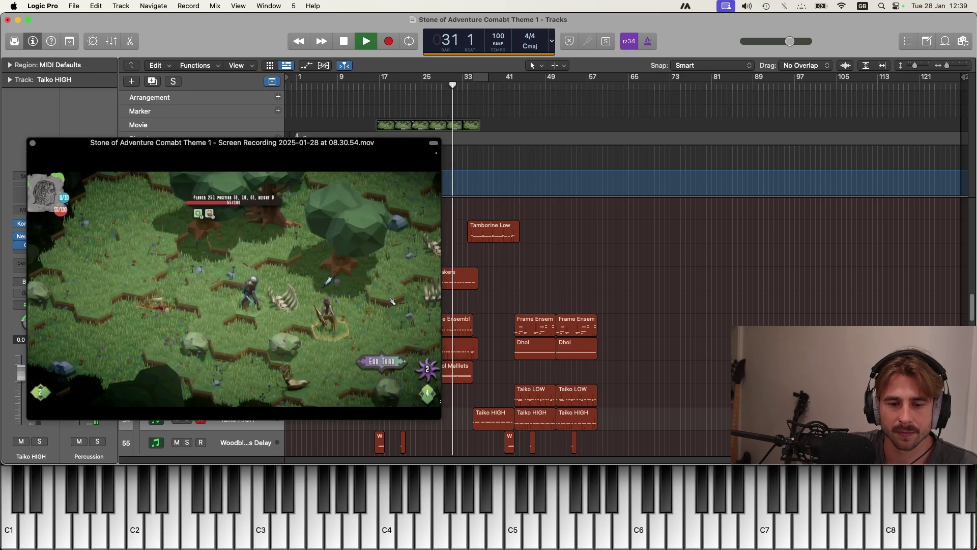
key(super+Tab)
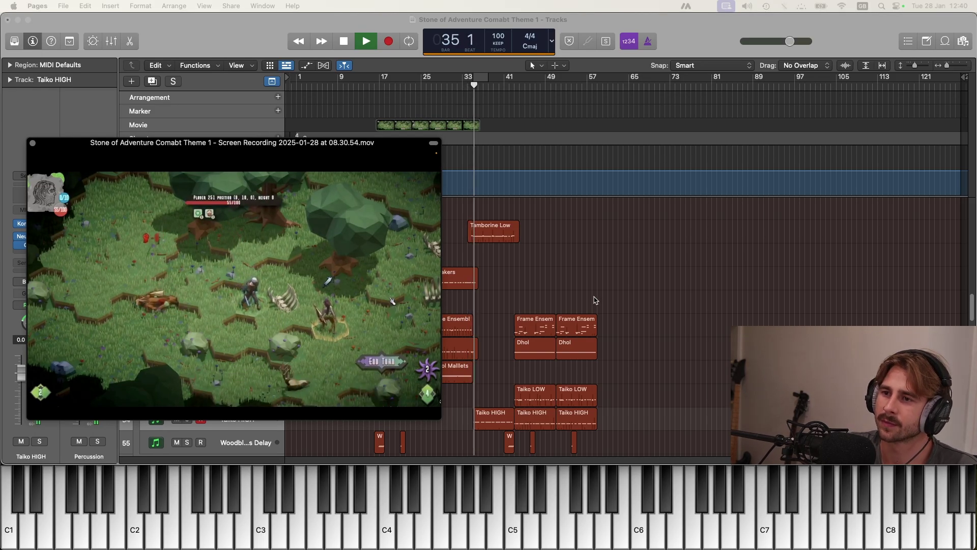
drag(54, 142, 573, 151)
drag(441, 125, 522, 125)
Lower the Tamborine Low track's volume to about -24.5 dB and close the floating movie window
click(254, 234)
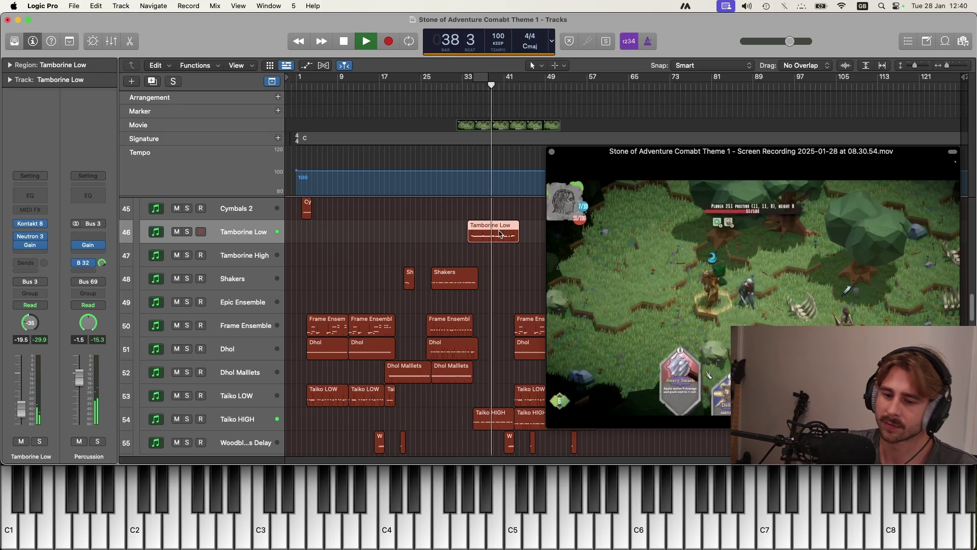
drag(22, 415, 22, 417)
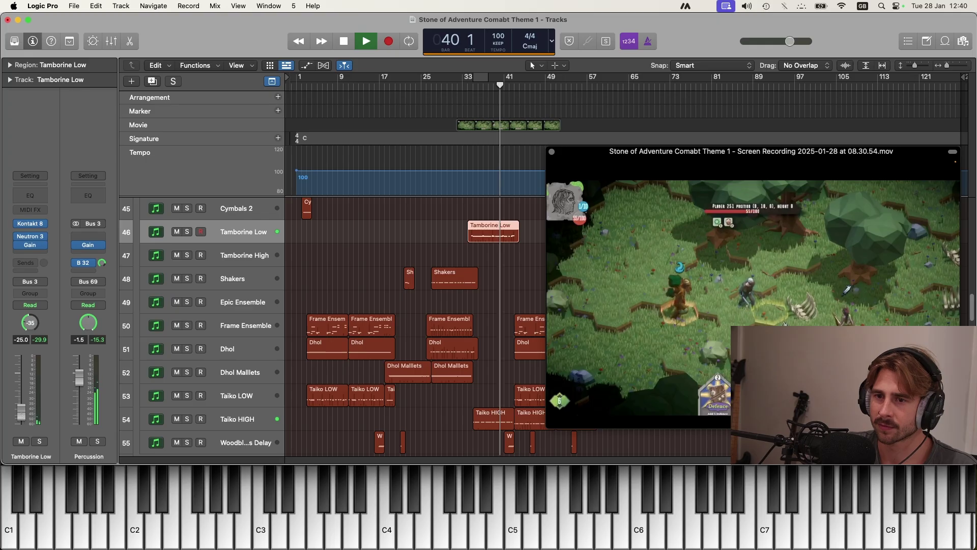
mouse_move(746, 174)
drag(908, 157, 622, 110)
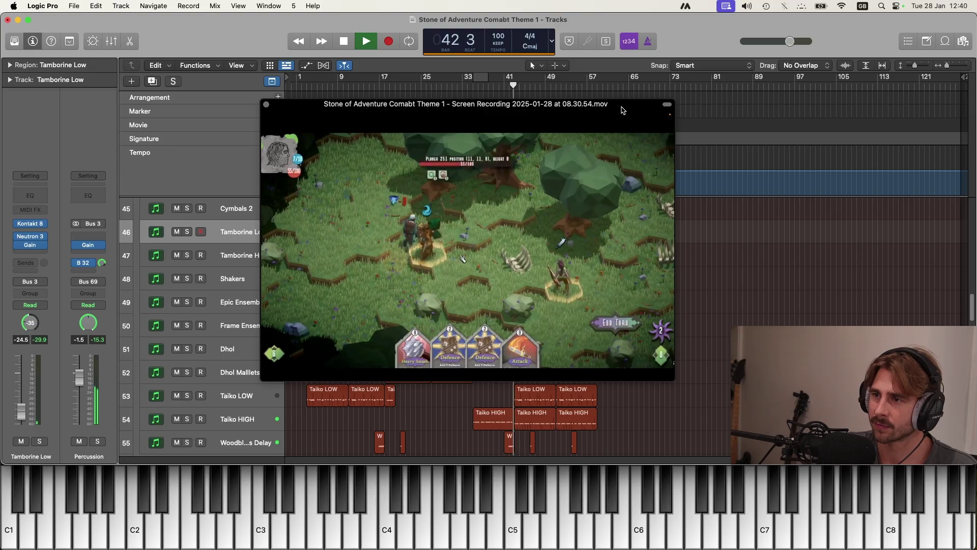
click(266, 105)
Mute the Taiko LOW region at bar 43, delete it and stop playback
scroll(660, 397, down, 2)
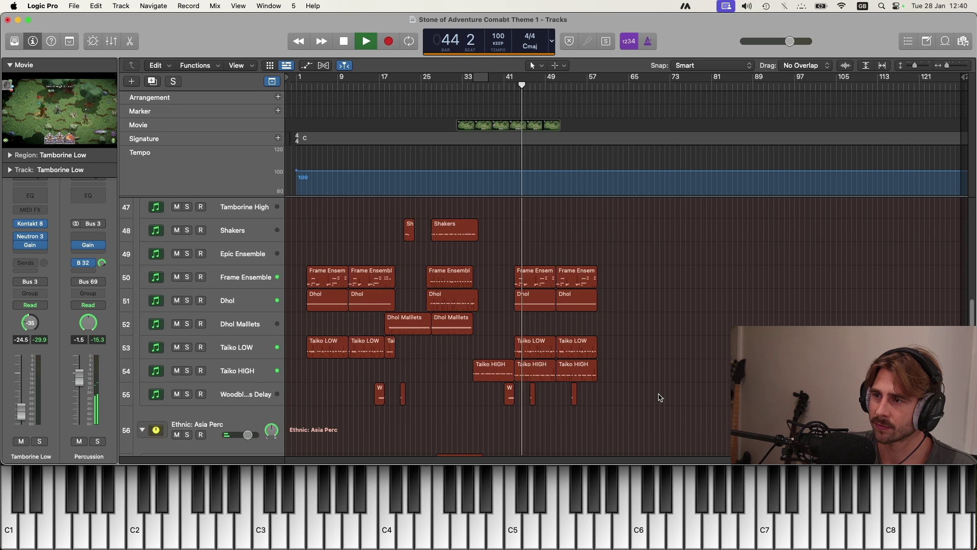
key(t)
key(m)
click(536, 346)
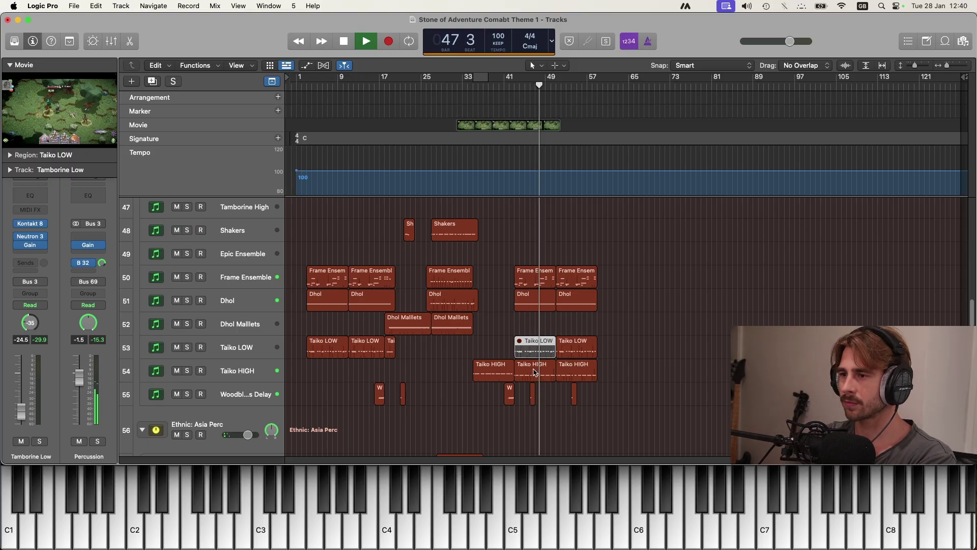
key(Delete)
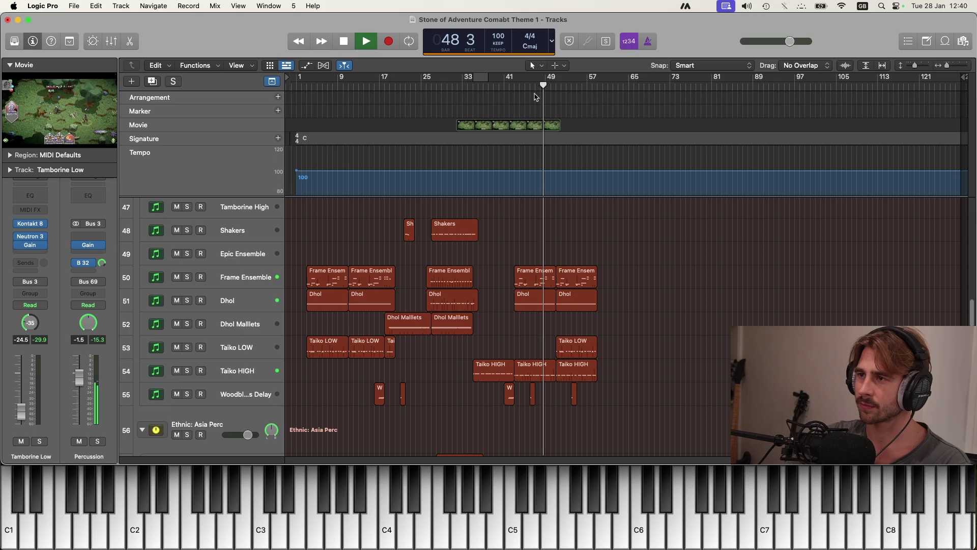
key(space)
Hide the global tracks and reopen the movie in a floating window
scroll(446, 289, up, 15)
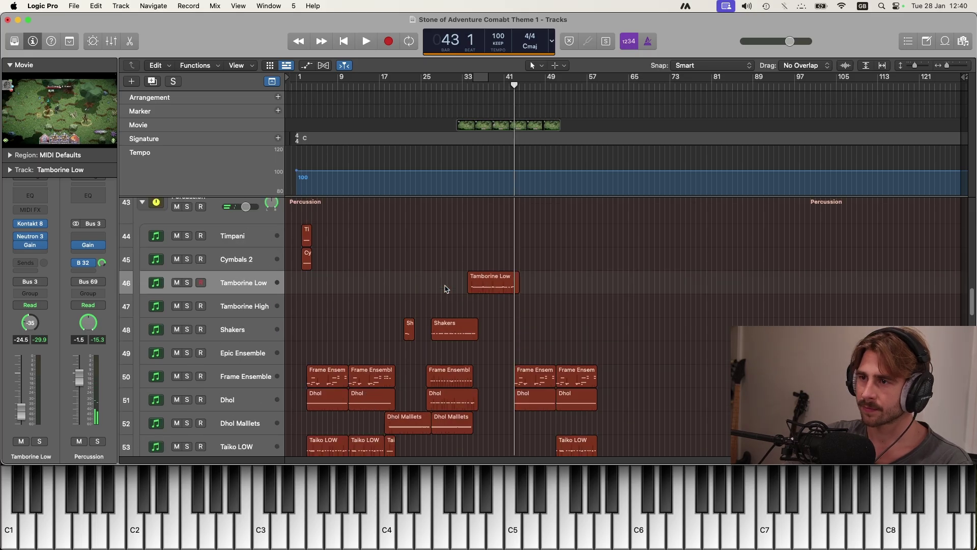
scroll(446, 289, up, 3)
key(super+Up)
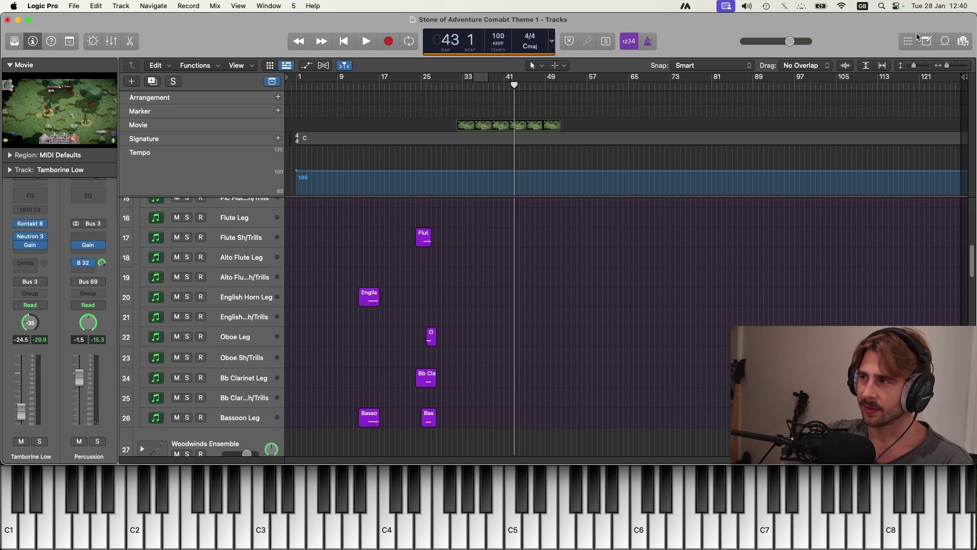
click(271, 84)
double_click(65, 101)
Copy the Hammered Dulcimer region on the Harp track so the copy spans about bars 42 to 51, auditioning it from bar 43
scroll(530, 349, down, 15)
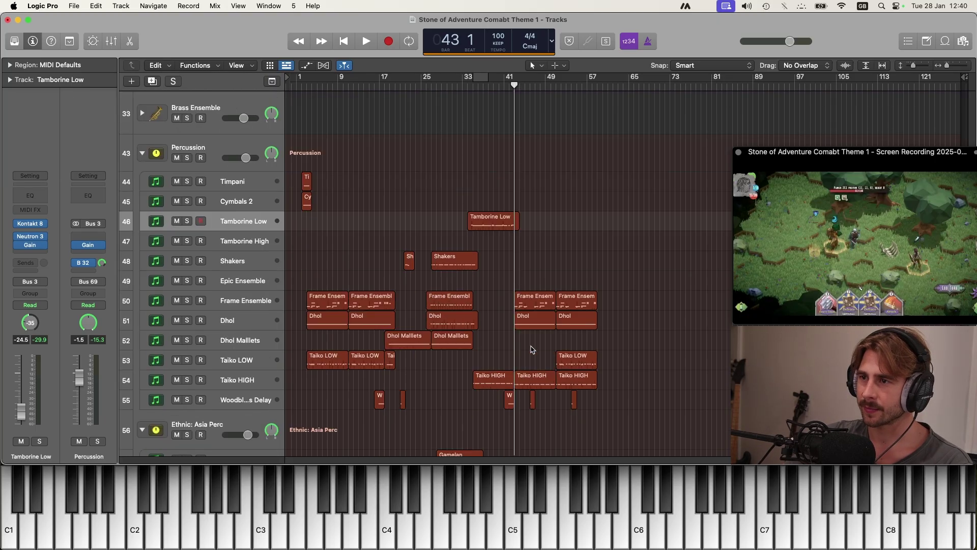
scroll(463, 343, down, 2)
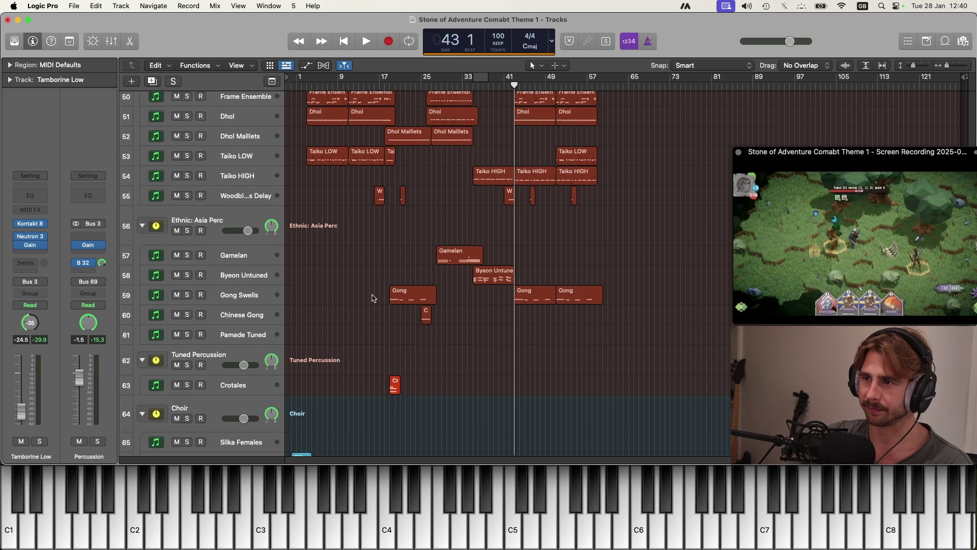
scroll(496, 311, down, 8)
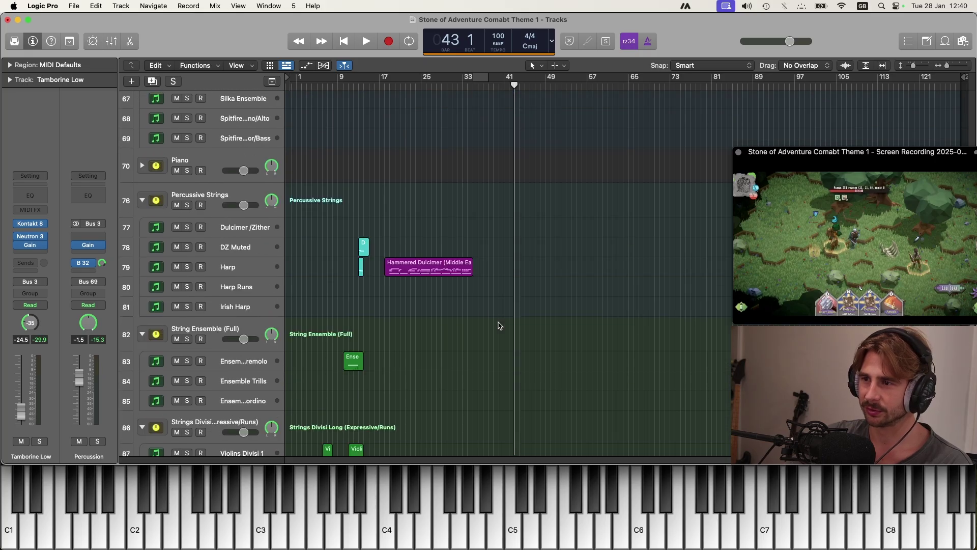
drag(407, 273, 544, 269)
click(508, 89)
key(space)
click(534, 269)
scroll(535, 275, up, 2)
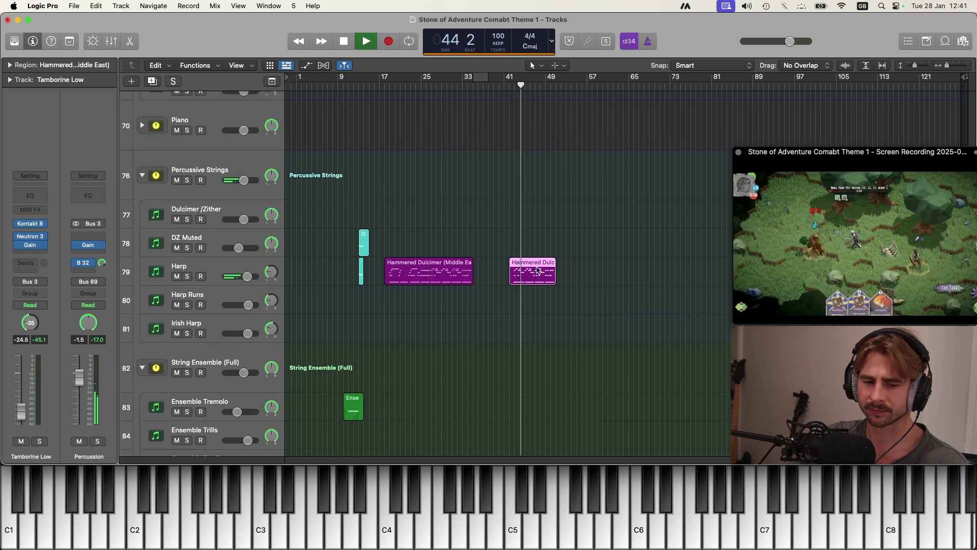
scroll(538, 271, up, 5)
mouse_move(519, 279)
mouse_down()
mouse_move(538, 279)
mouse_move(514, 278)
mouse_up()
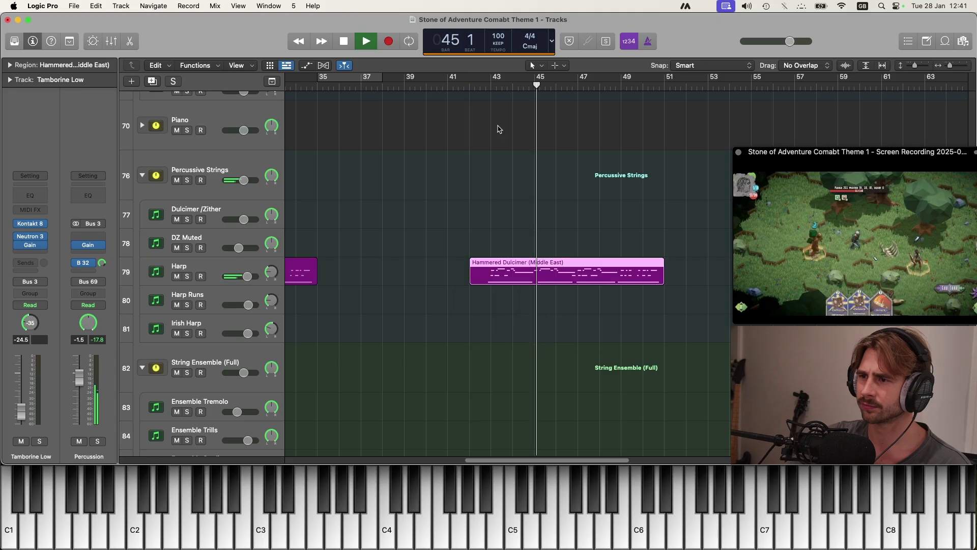
Copy the Hammered Dulcimer region along its own track and trim the copy's start to just before bar 43
scroll(519, 273, up, 15)
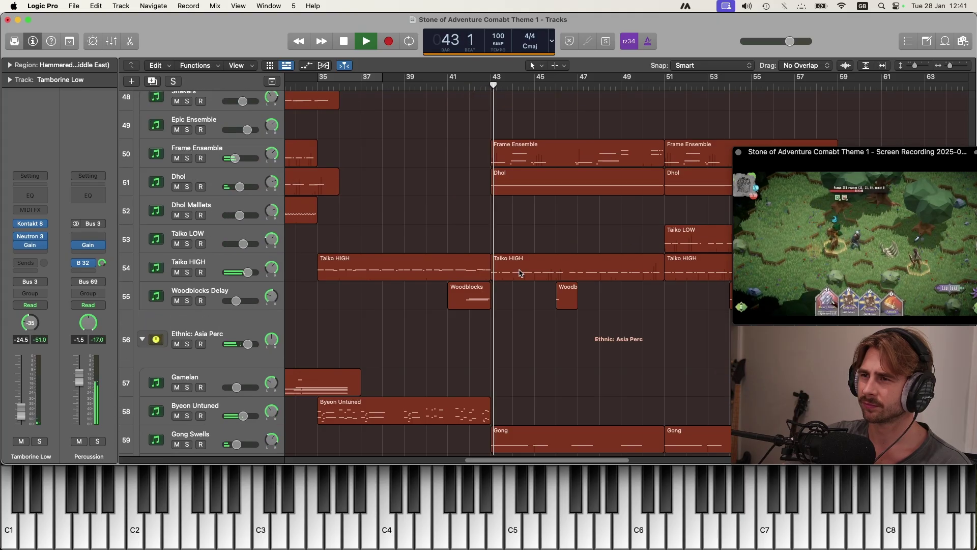
scroll(521, 273, up, 15)
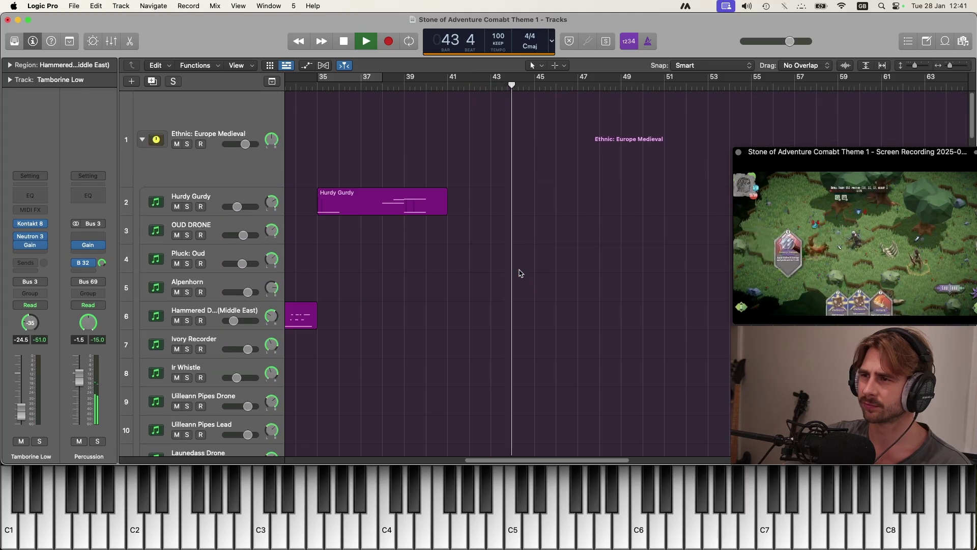
scroll(520, 270, down, 5)
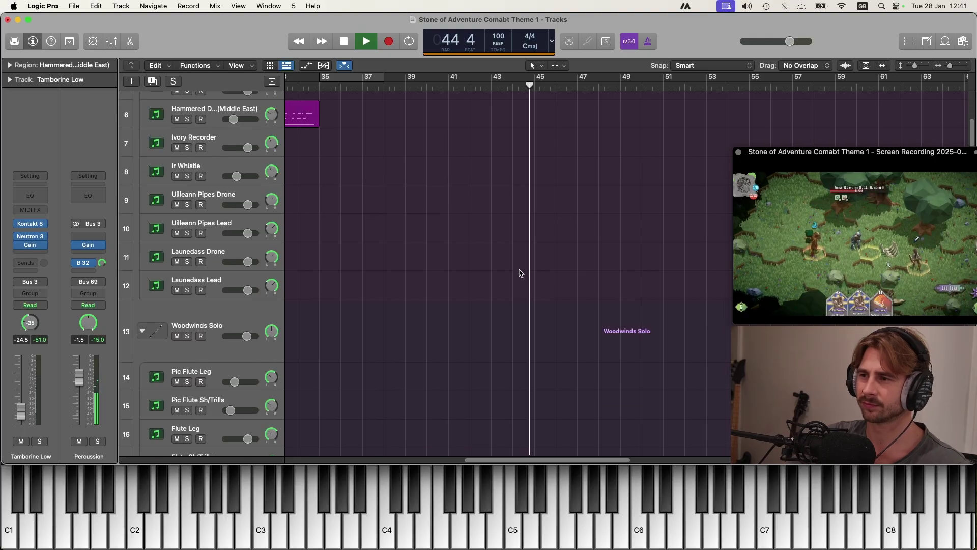
scroll(519, 262, down, 4)
drag(425, 120, 524, 119)
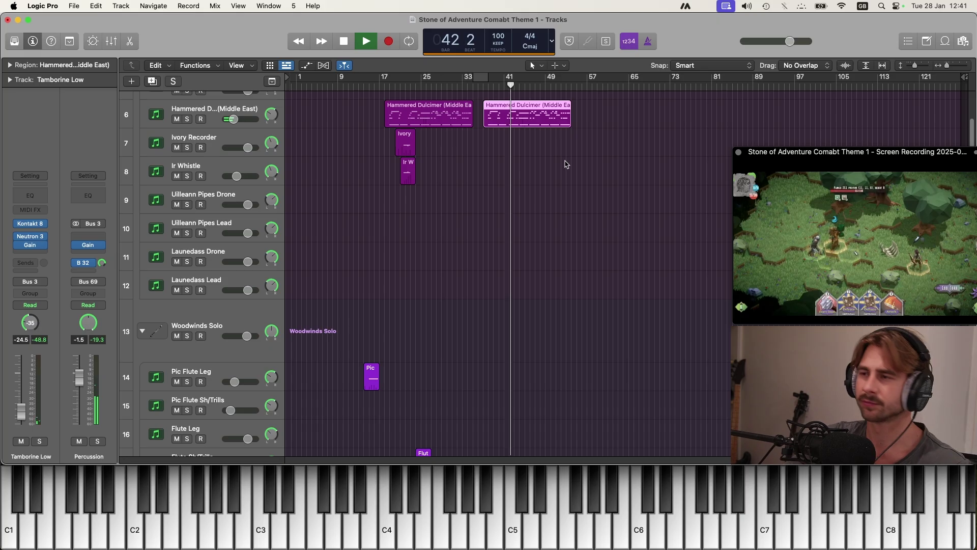
scroll(560, 160, up, 6)
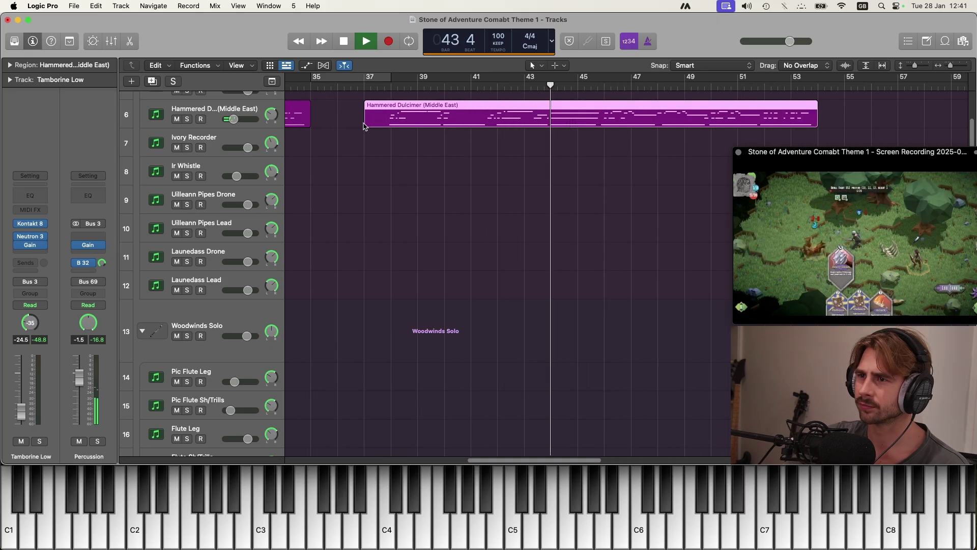
drag(367, 123, 559, 113)
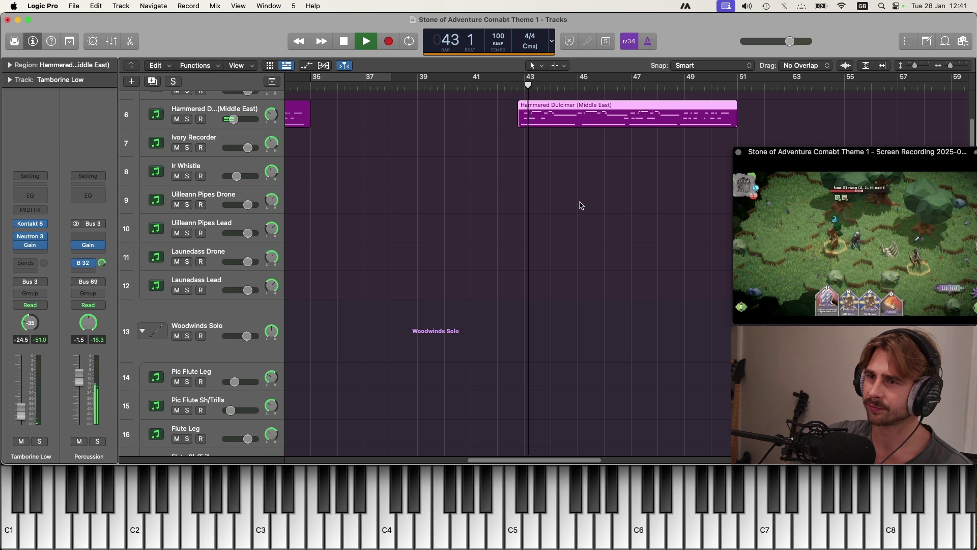
Add a volume automation point near bar 41 on the Hammered Dulcimer track and raise the level after it to -12.0 dB
key(a)
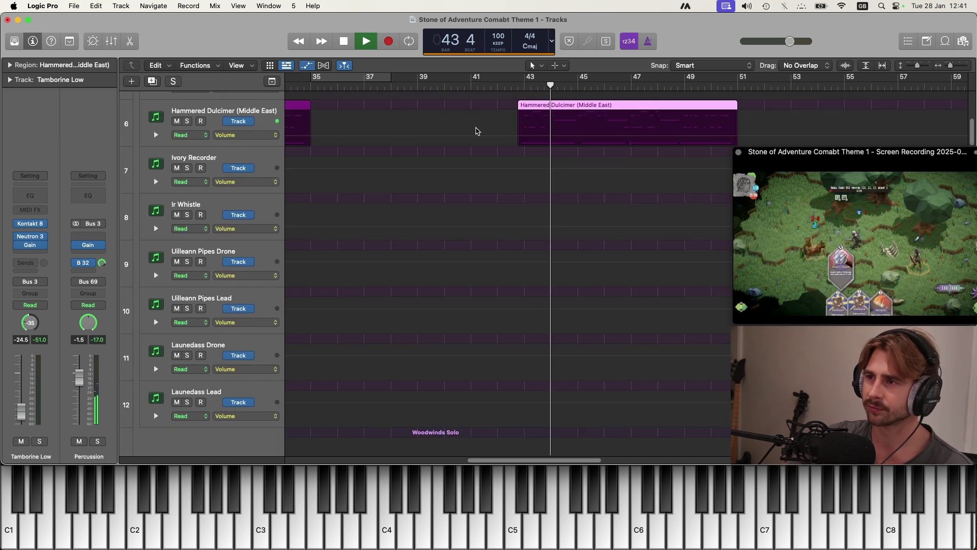
click(498, 135)
drag(498, 135, 507, 135)
scroll(507, 135, up, 3)
drag(509, 172, 513, 168)
key(a)
key(z)
scroll(524, 234, down, 1)
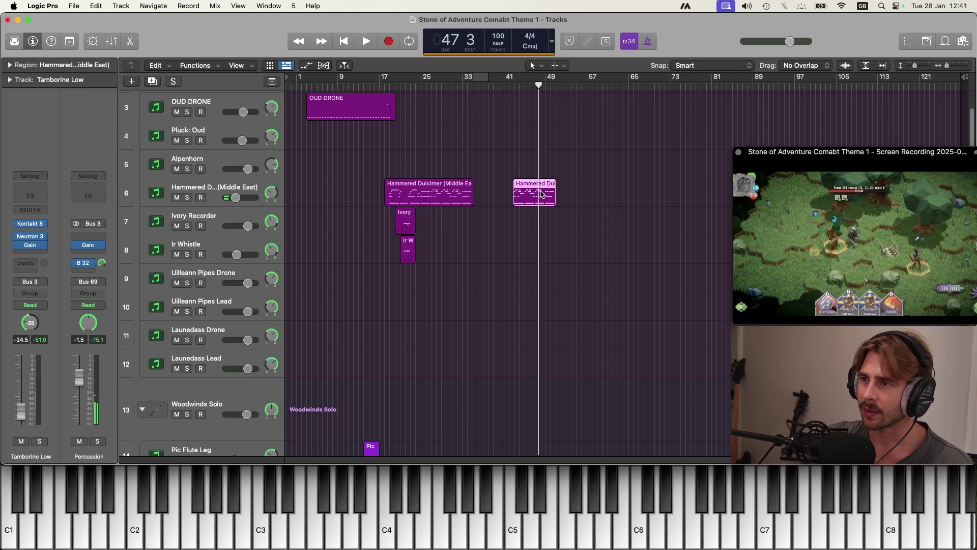
Copy the trimmed Hammered Dulcimer region with its automation onto the Pluck: Oud track at the same position
drag(526, 197, 528, 137)
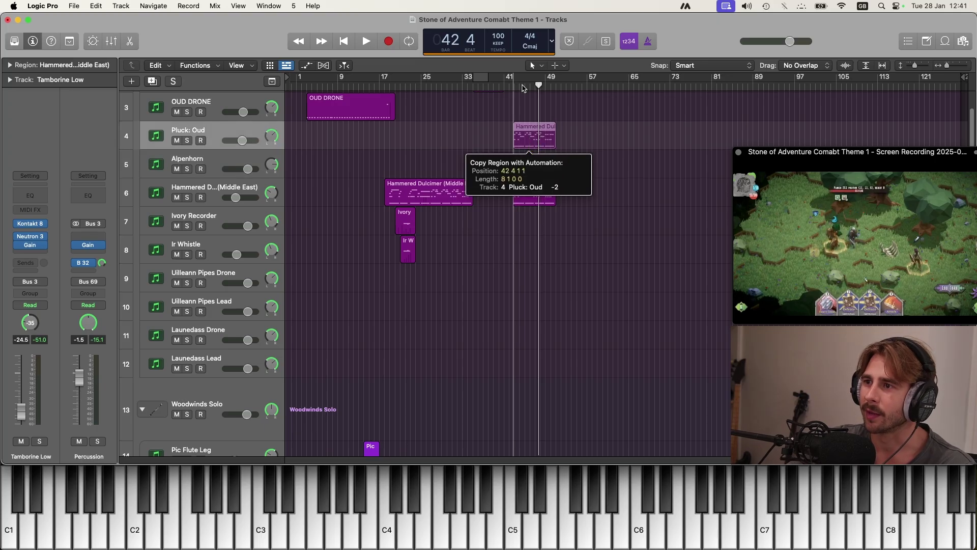
drag(523, 88, 528, 136)
Lower the Hammered Dulcimer track's volume automation from about bar 41 onward to -15.7 dB and start playback
click(239, 191)
key(a)
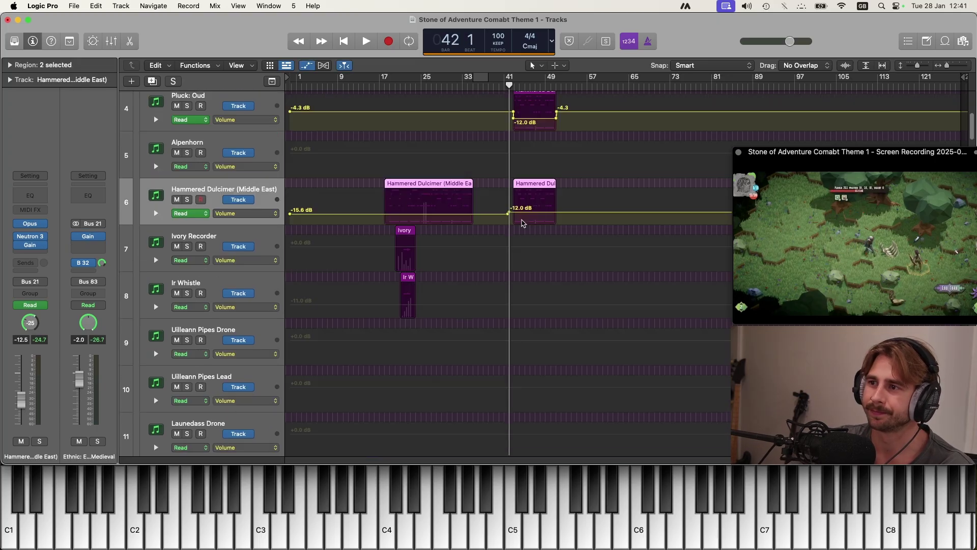
drag(518, 213, 517, 214)
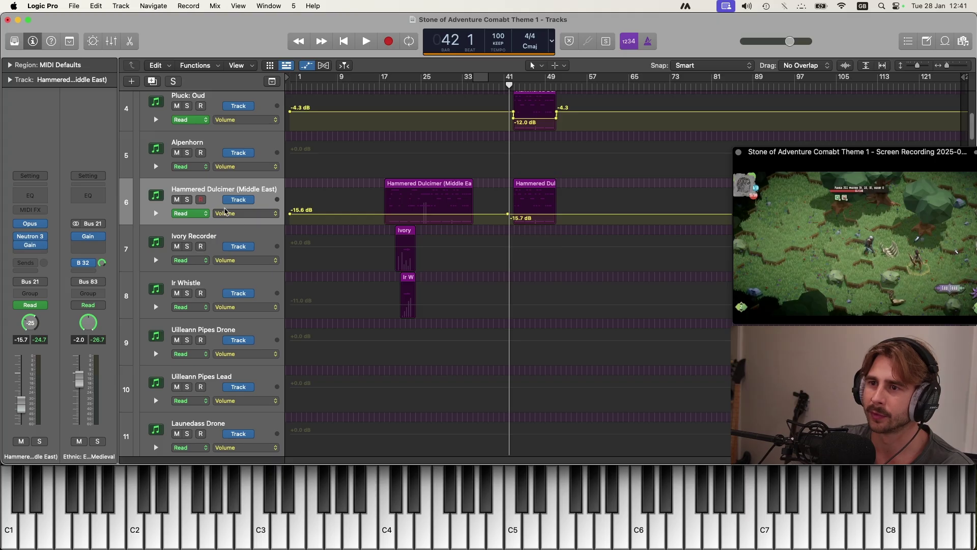
key(a)
key(space)
key(a)
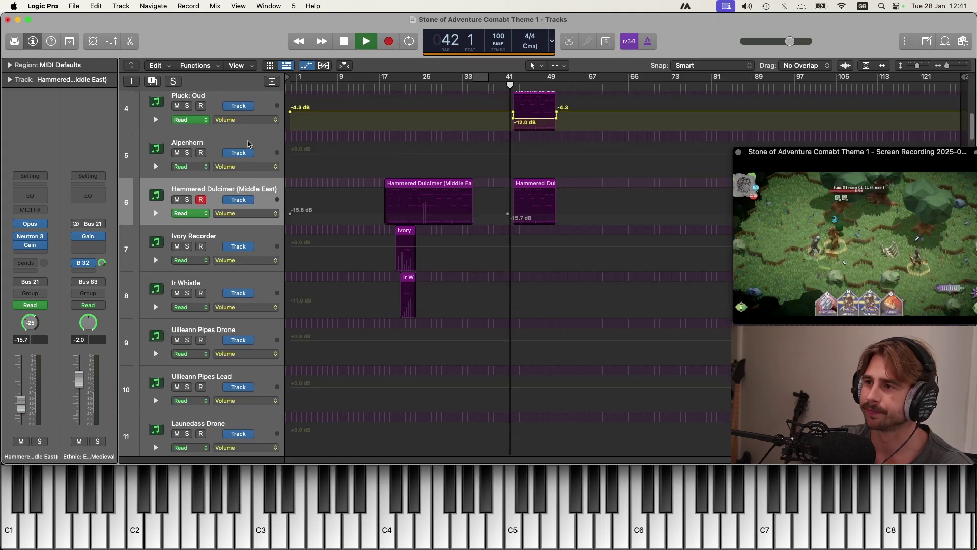
key(a)
Lower the Pluck: Oud track's volume to about -11.8 dB during playback
click(213, 134)
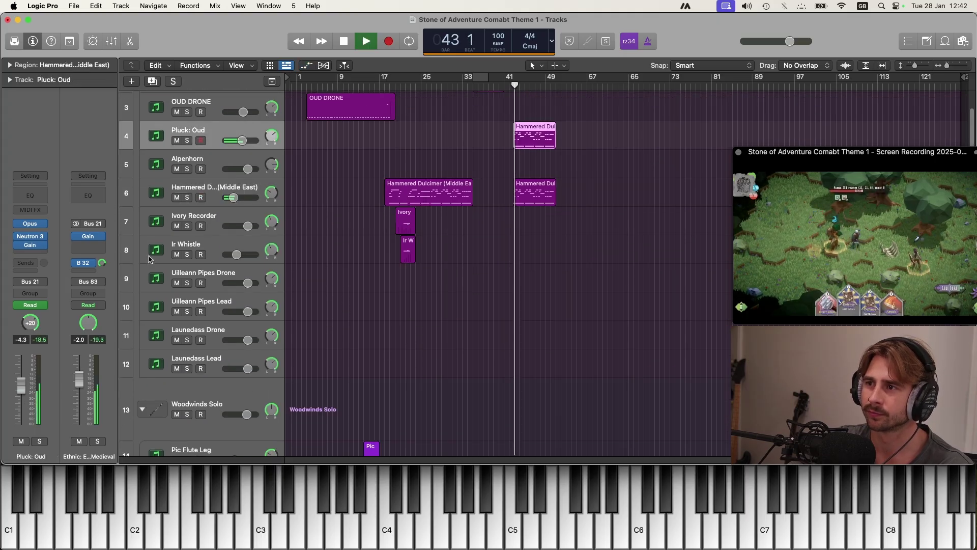
drag(26, 401, 26, 411)
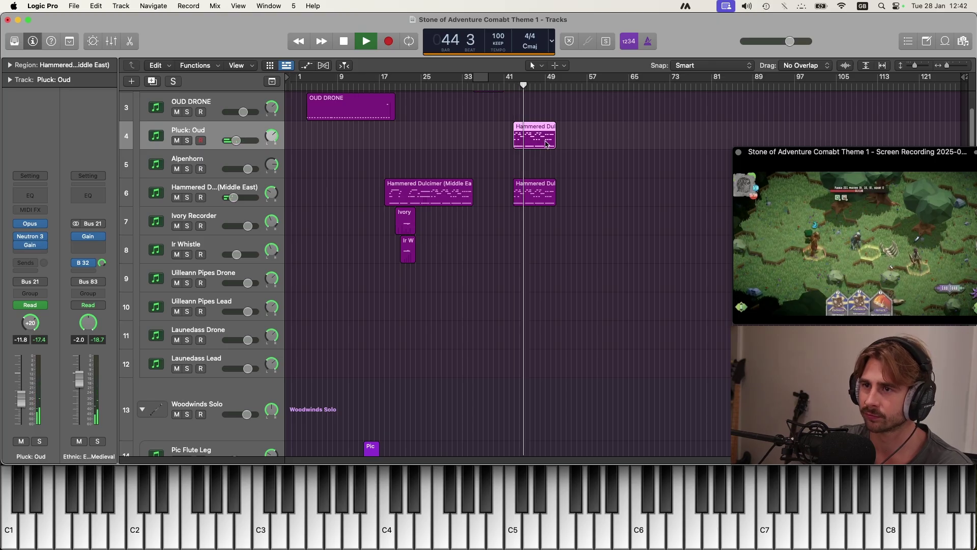
Set a cycle over bars 43 to 51 and audition the oud part while checking its Opus instrument
scroll(546, 144, up, 10)
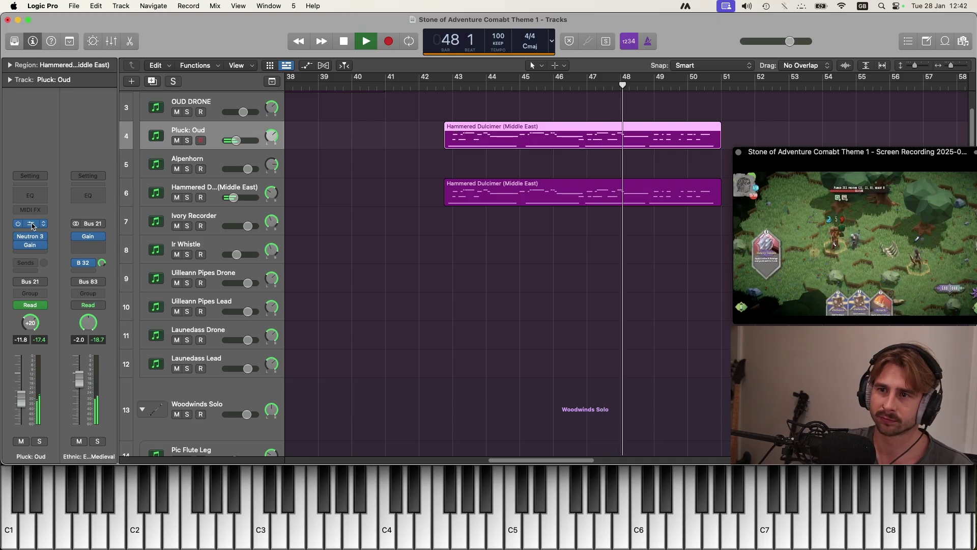
key(v)
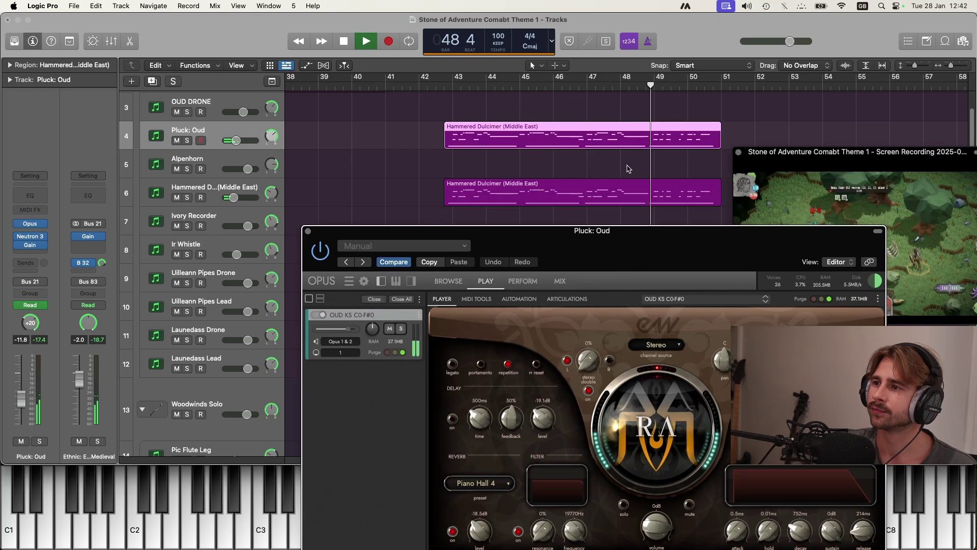
drag(455, 84, 721, 84)
drag(573, 255, 489, 124)
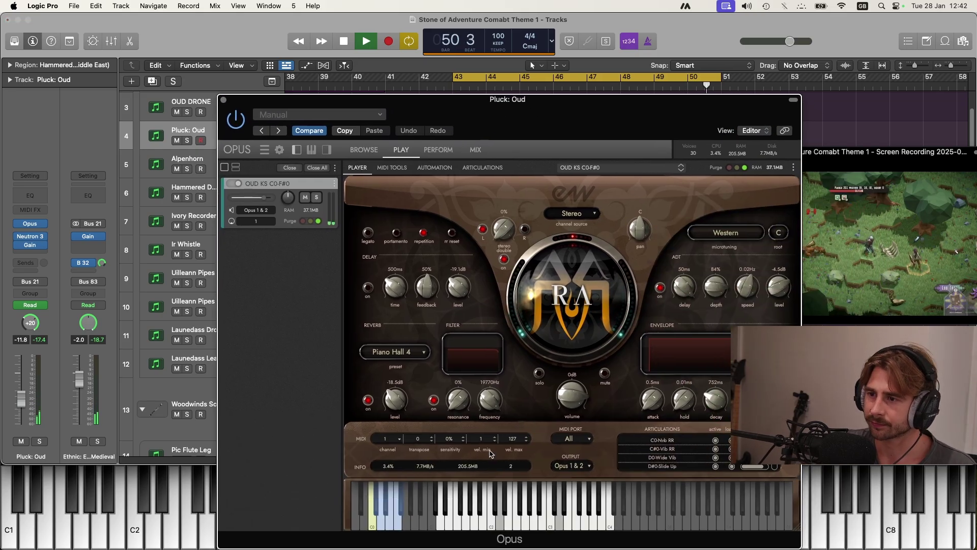
key(v)
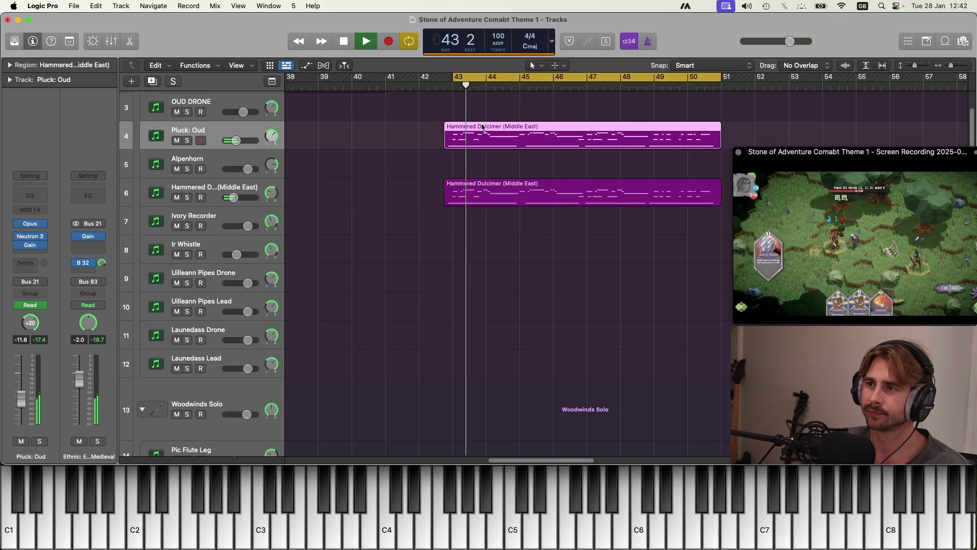
key(space)
Check the Dulcimer and Zither catalog in the Dulcimer /Zither track's Musio instrument and lower the track's volume to about -5.2 dB
scroll(497, 271, down, 20)
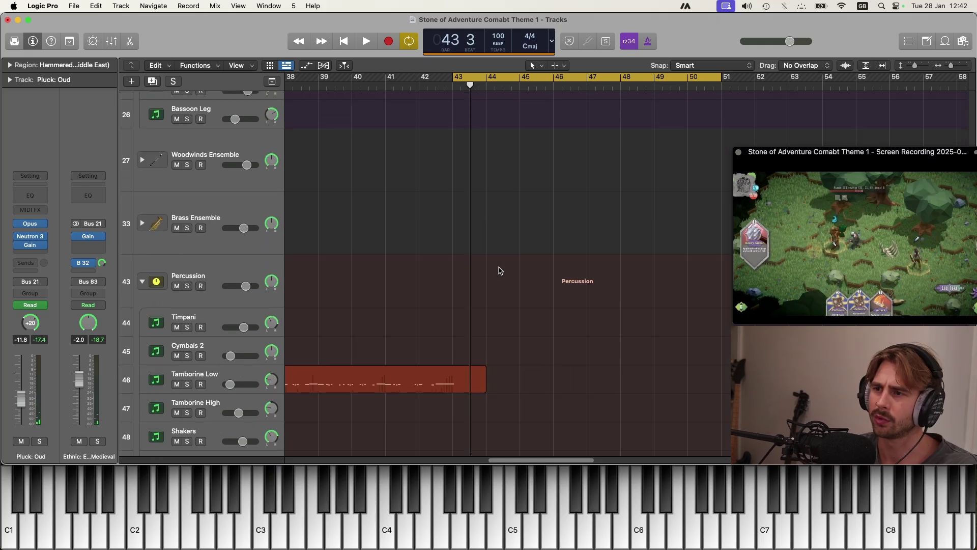
scroll(499, 270, down, 12)
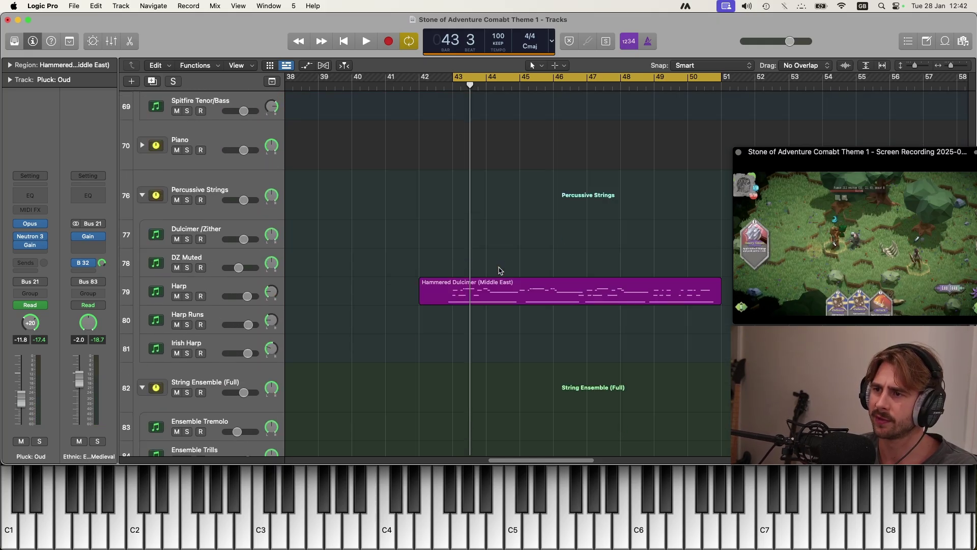
click(222, 229)
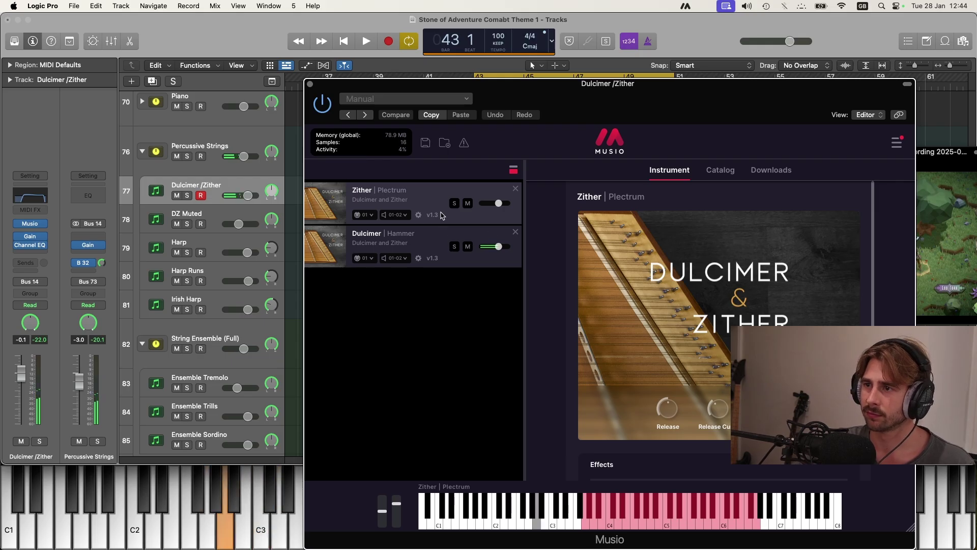
click(725, 170)
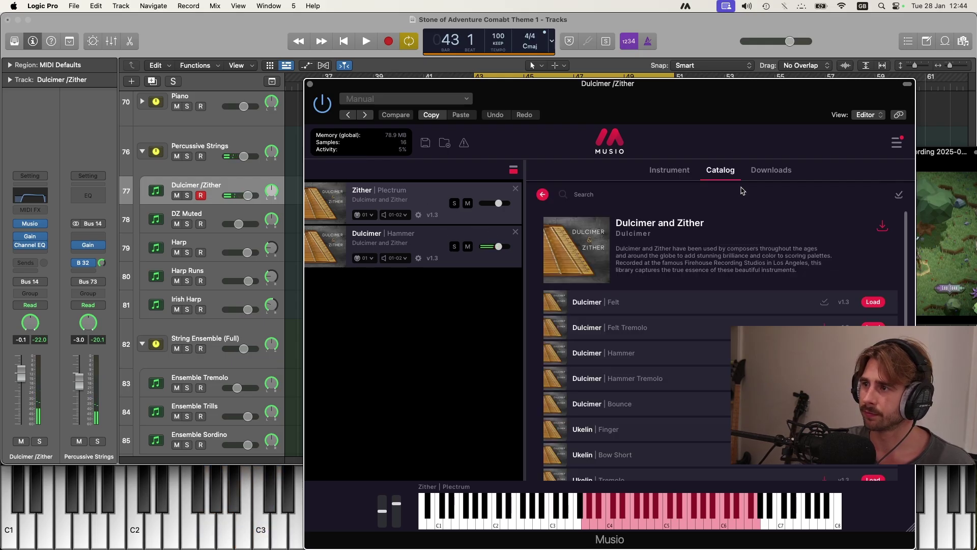
scroll(557, 412, down, 3)
key(super+w)
key(space)
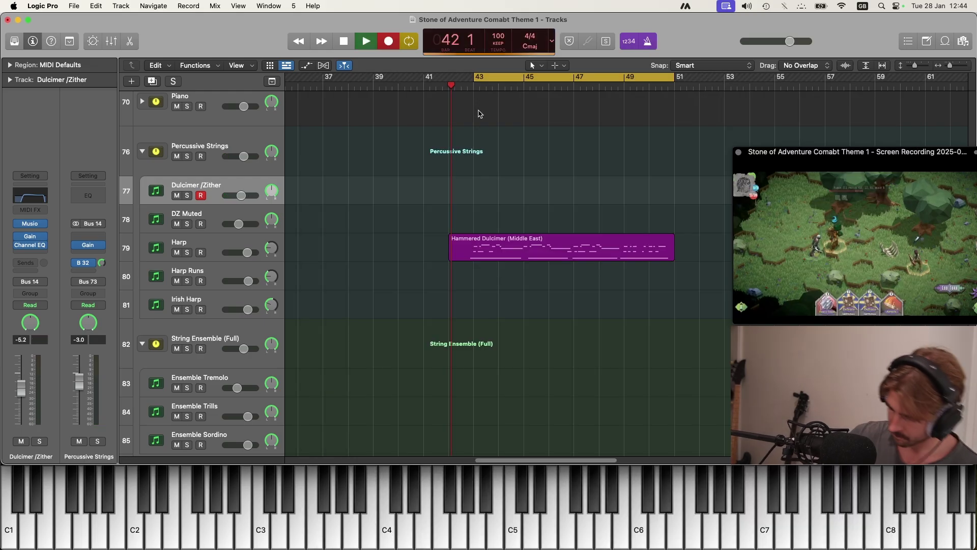
key(r)
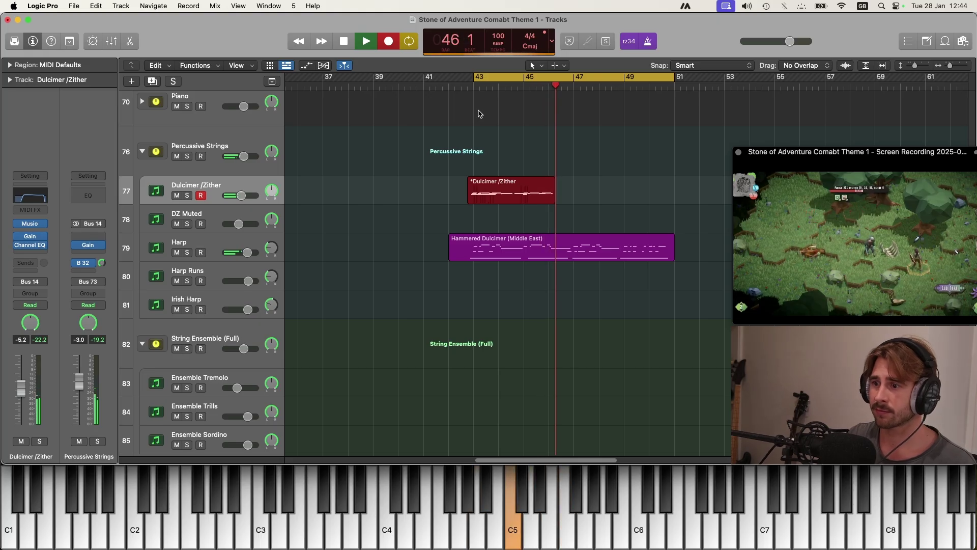
key(space)
key(Delete)
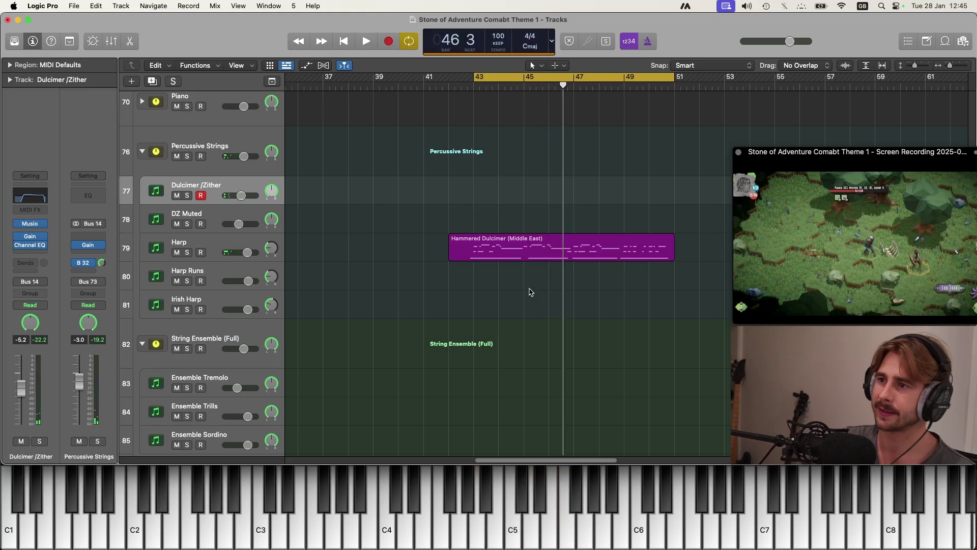
Record a melodic part on the Dulcimer /Zither track over bars 43 to 51 and turn the cycle off
key(r)
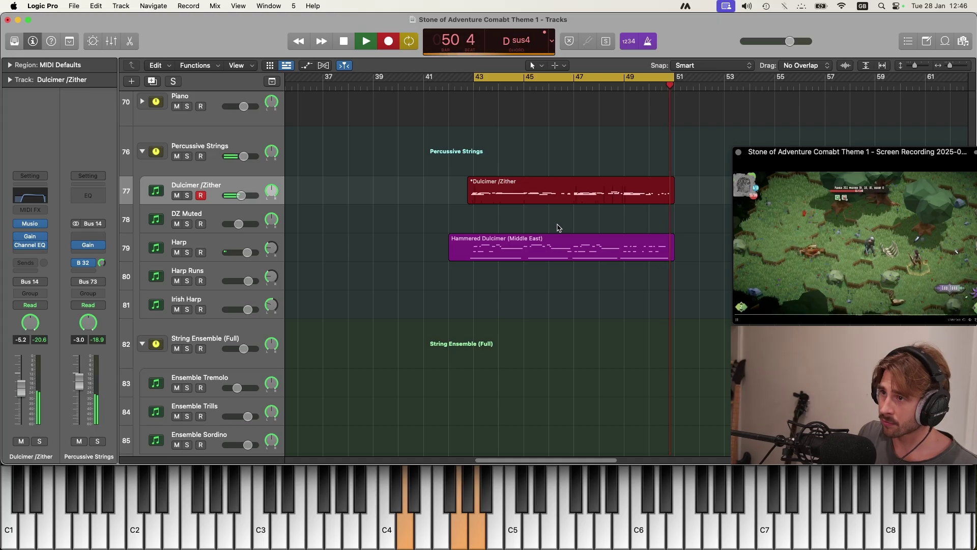
key(space)
key(c)
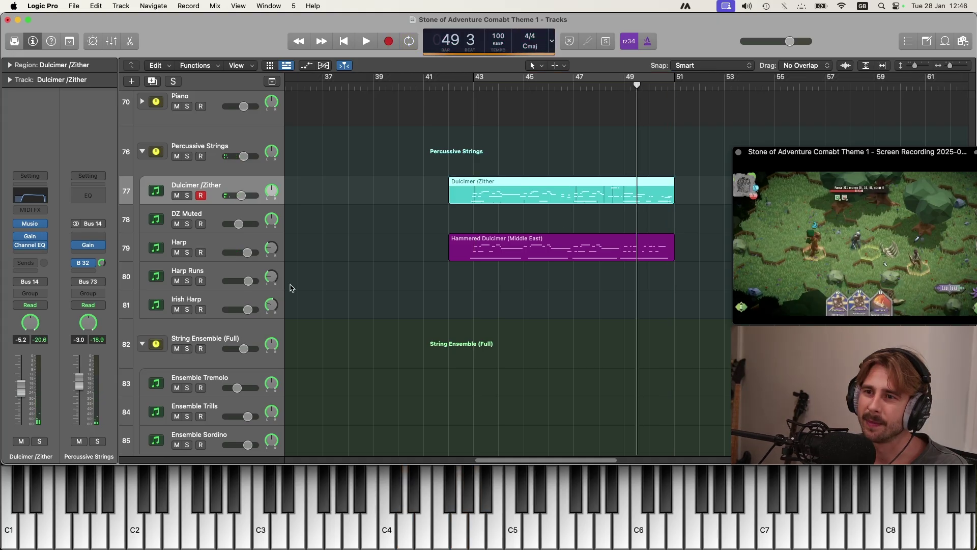
Compare the sounds of the Pluck: Oud and OUD DRONE tracks, ending with Pluck: Oud selected
scroll(242, 268, up, 15)
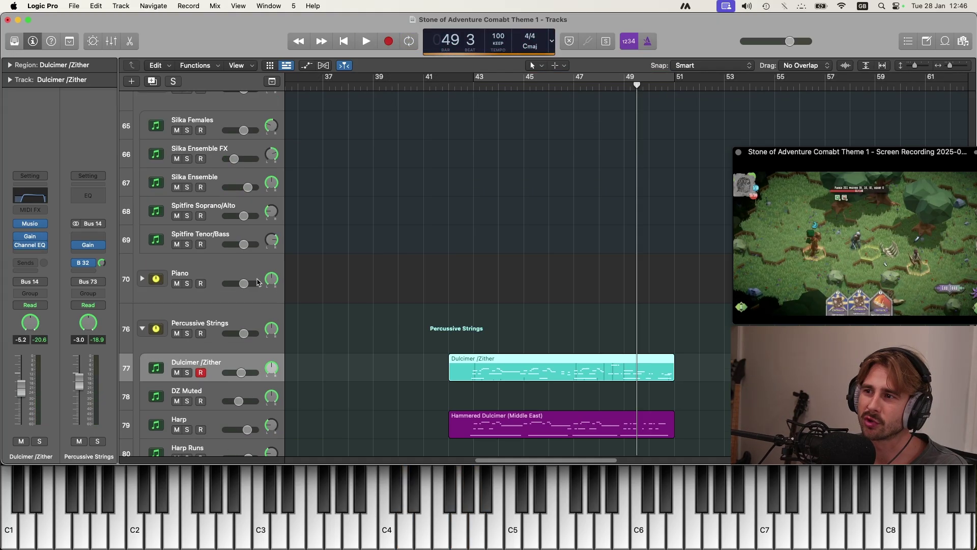
scroll(258, 282, up, 20)
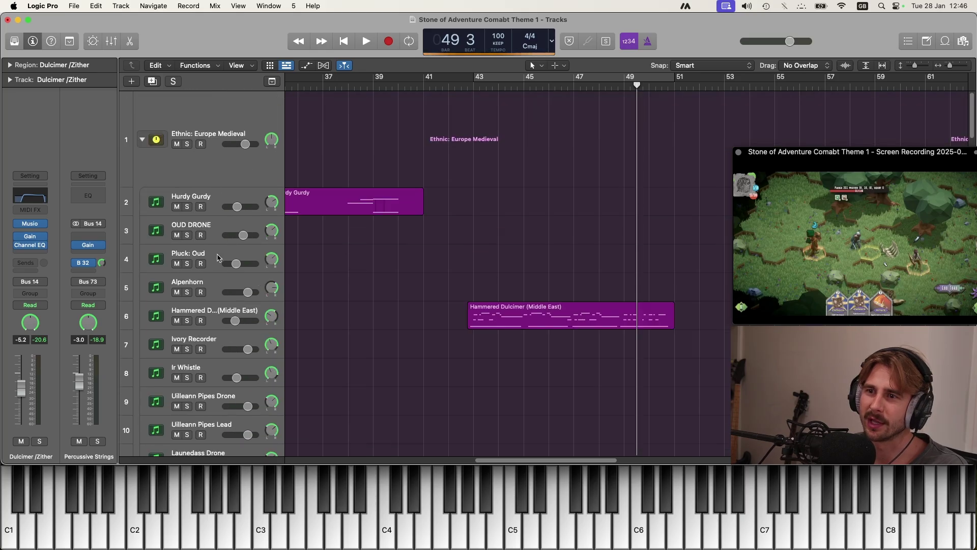
click(218, 257)
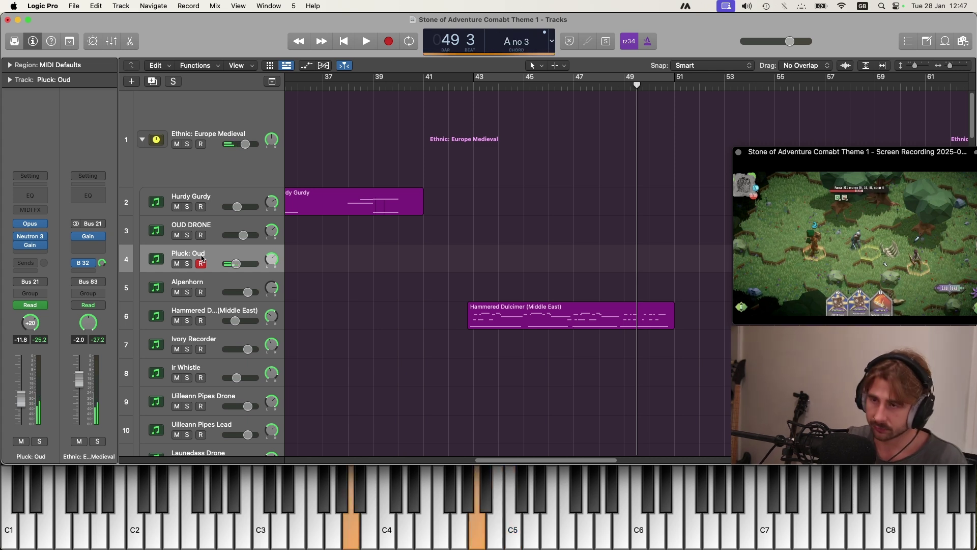
click(216, 230)
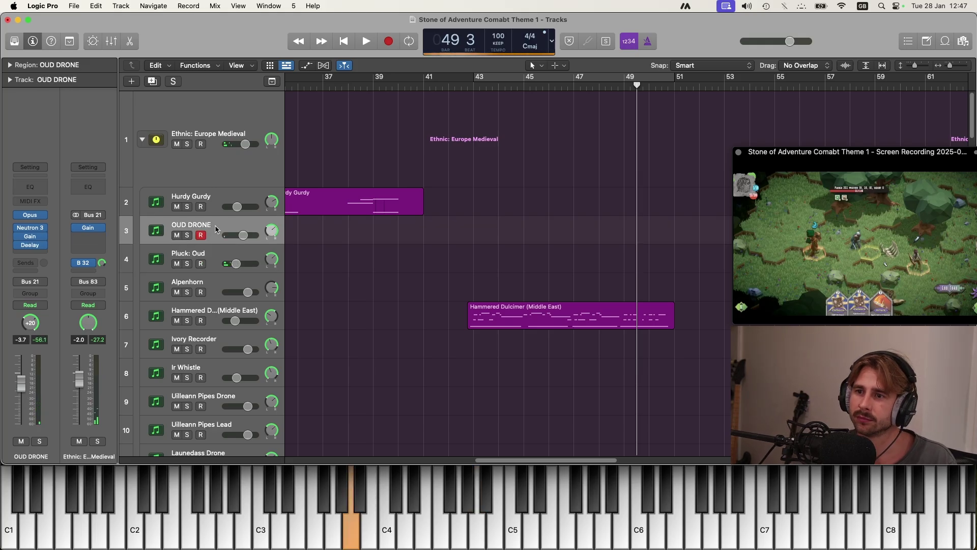
click(209, 258)
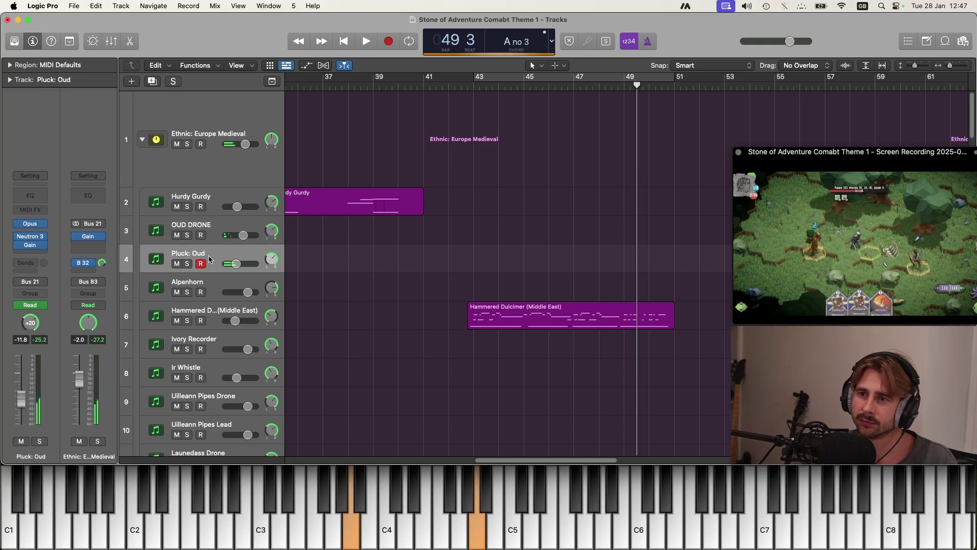
Raise the Pluck: Oud track's volume to about -5.6 dB and look over its Opus instrument and insert slots
key(v)
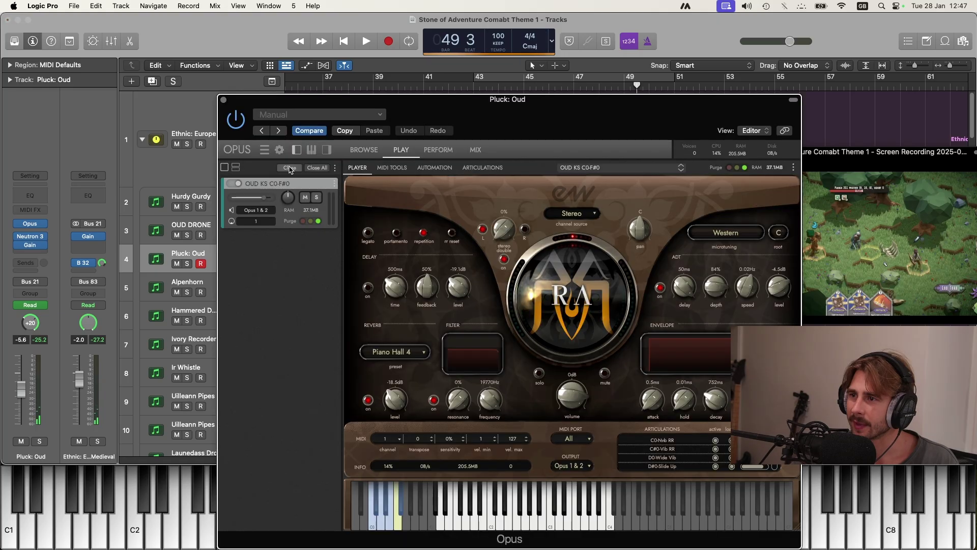
click(225, 102)
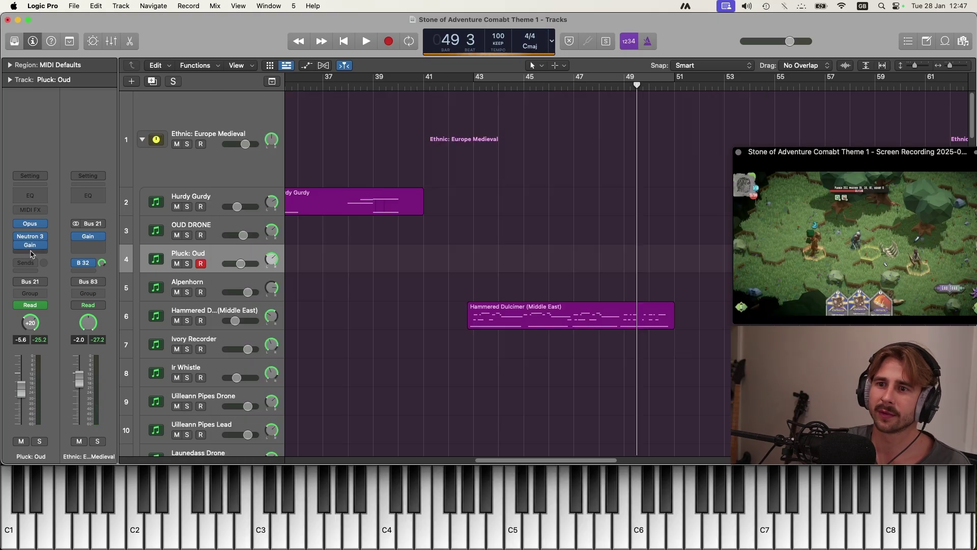
click(32, 253)
click(490, 293)
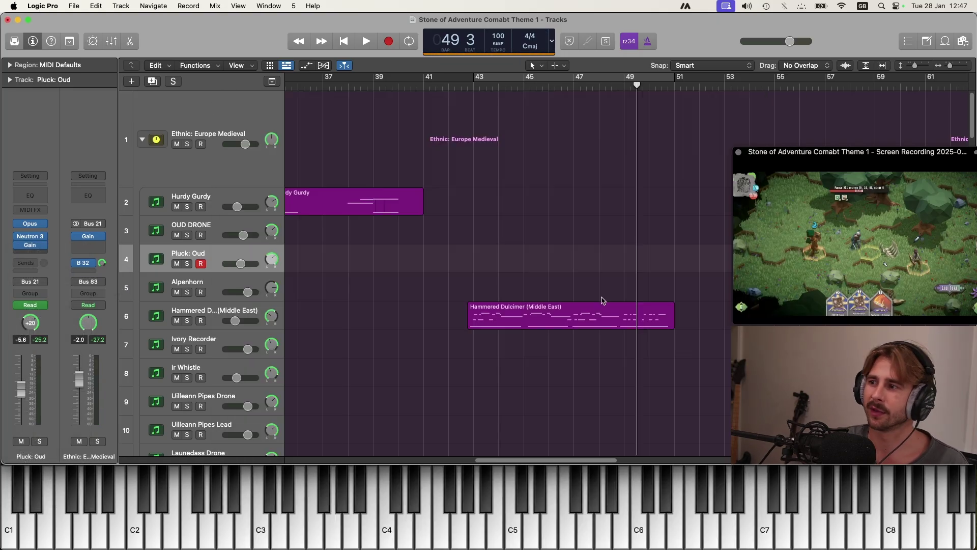
Add a Raum reverb to the Pluck: Oud track with the Space Place preset and set its mix to 16.5 %
click(492, 192)
mouse_move(477, 205)
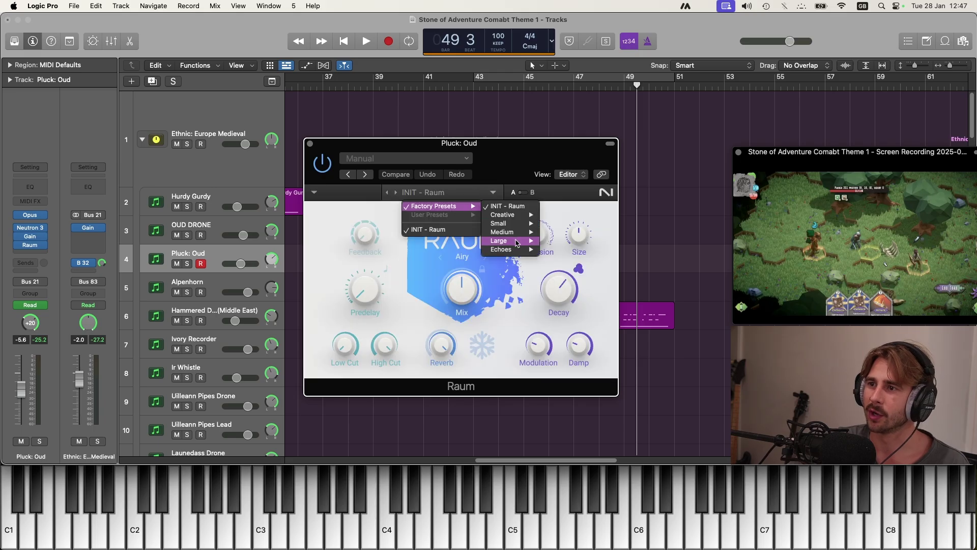
mouse_move(530, 246)
click(585, 384)
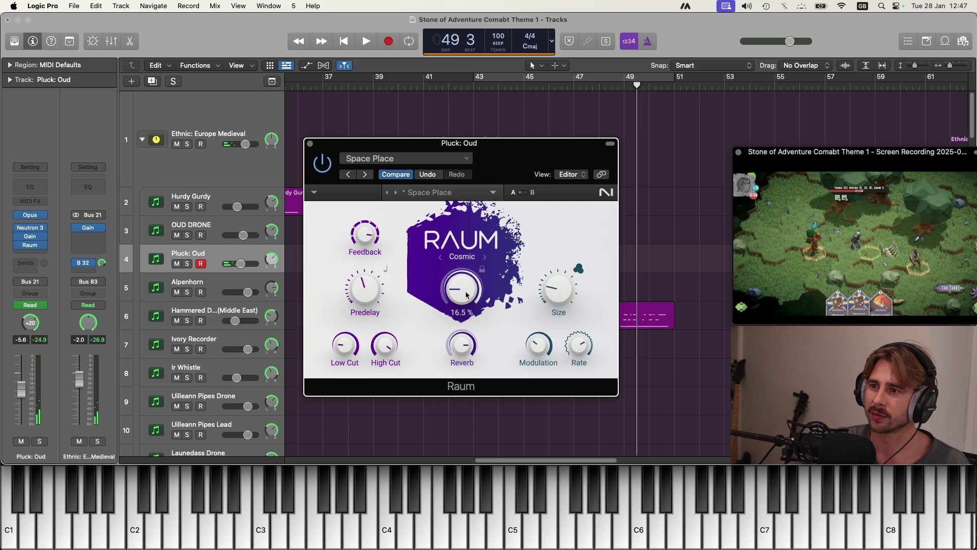
click(310, 145)
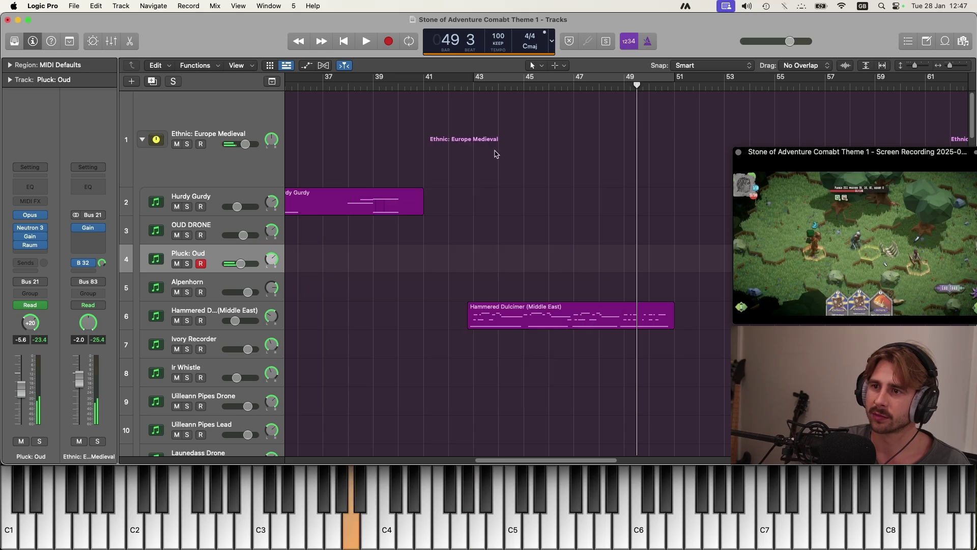
Record a part on the Pluck: Oud track from bar 49 to 58 and lower the track's volume to about -11.6 dB
click(623, 87)
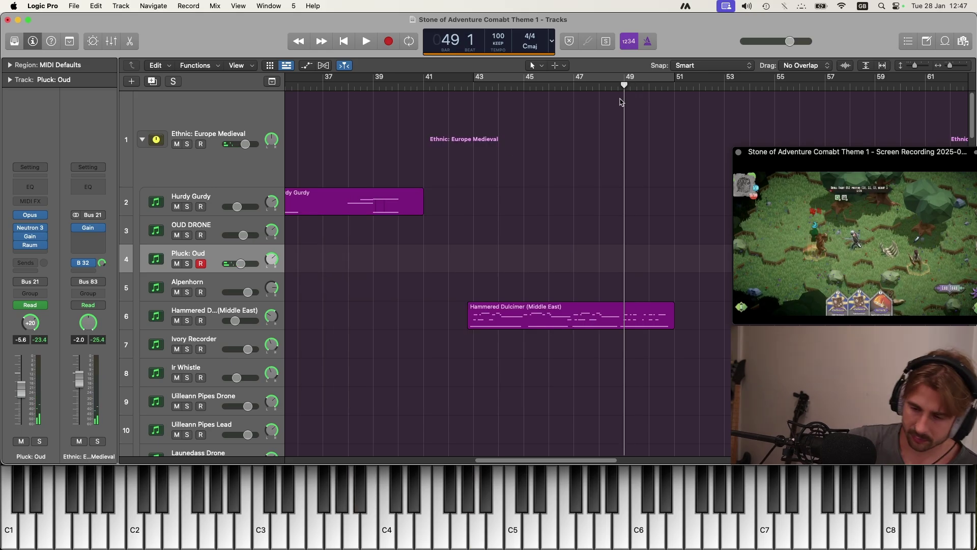
key(r)
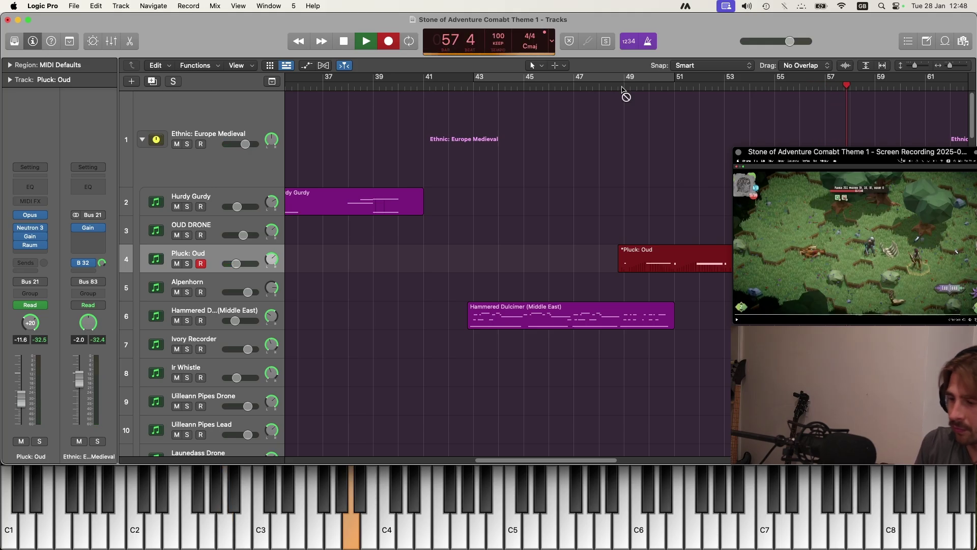
key(space)
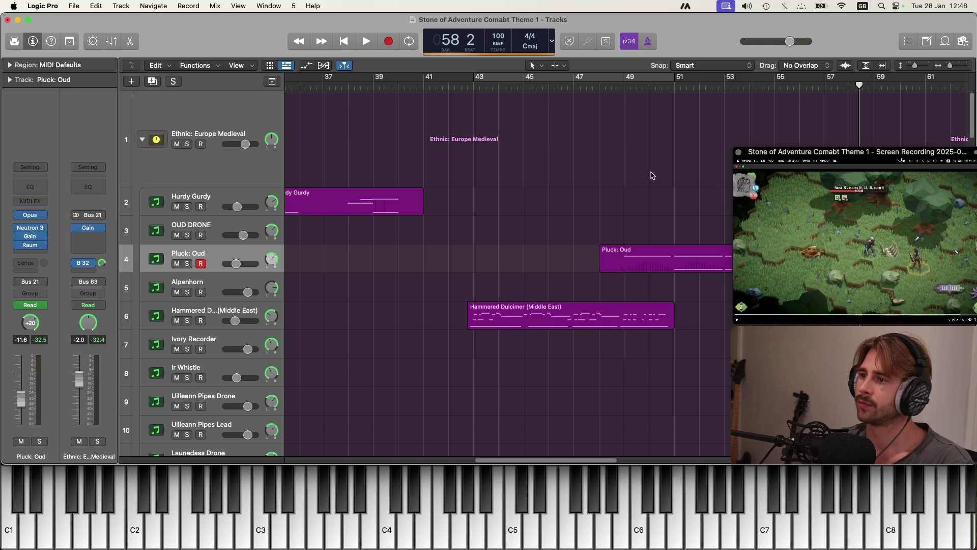
Play back the recorded Pluck: Oud part together with the whole arrangement from around bar 48
key(z)
key(space)
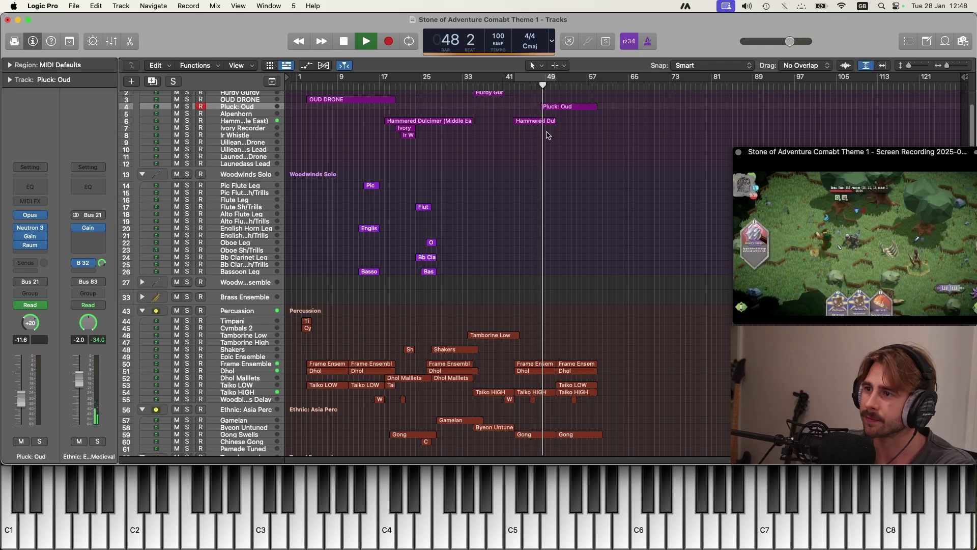
scroll(554, 140, down, 15)
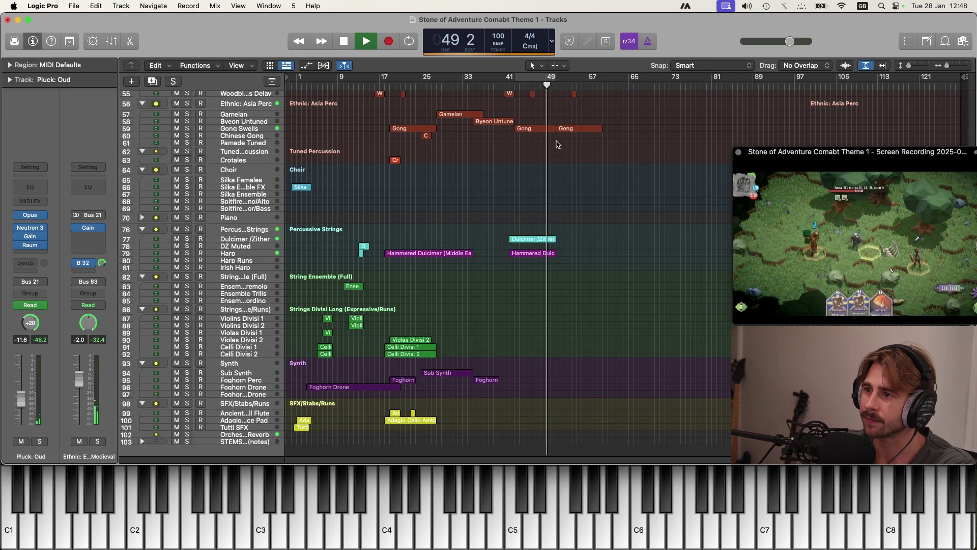
click(529, 88)
Open the Dulcimer /Zither region's notes and delete the two high notes around C5 in bar 48
double_click(524, 239)
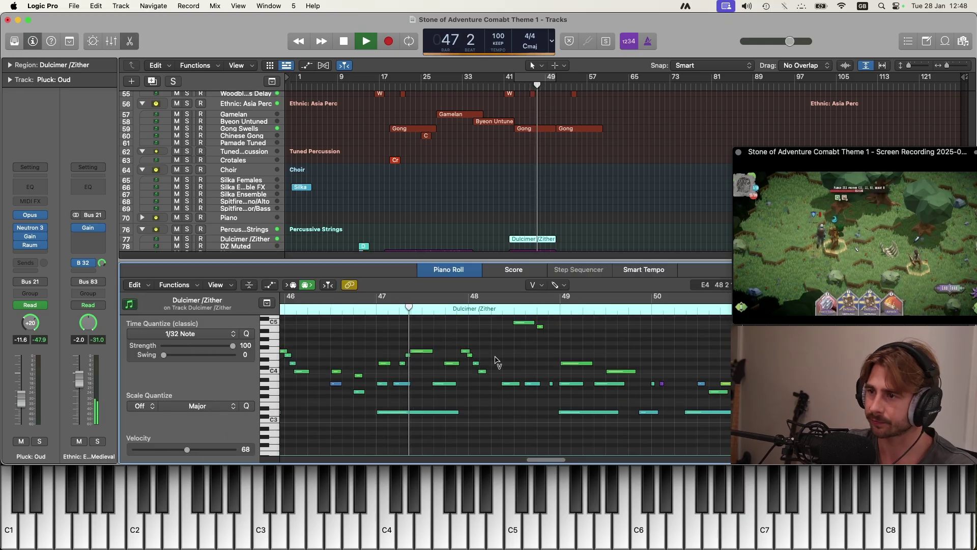
scroll(570, 359, down, 1)
key(t)
key(t)
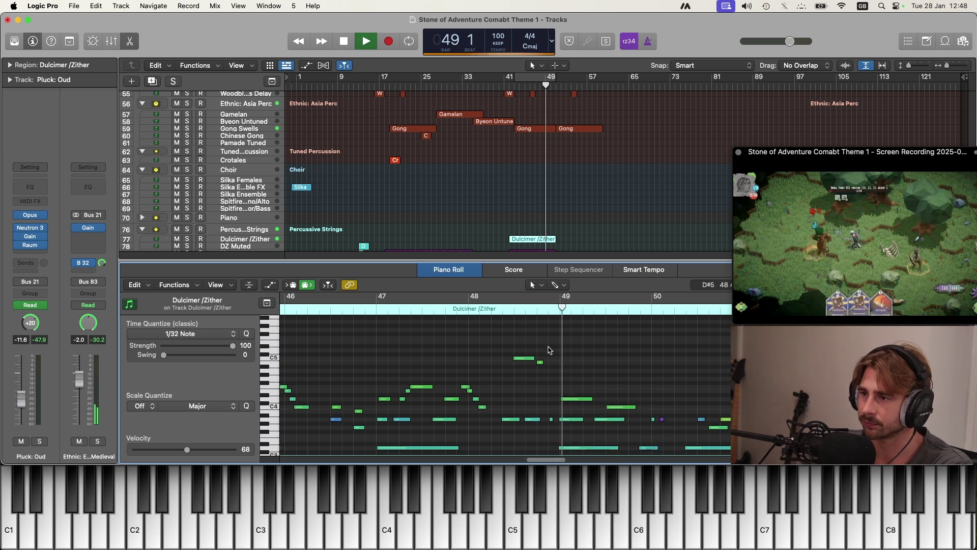
double_click(482, 312)
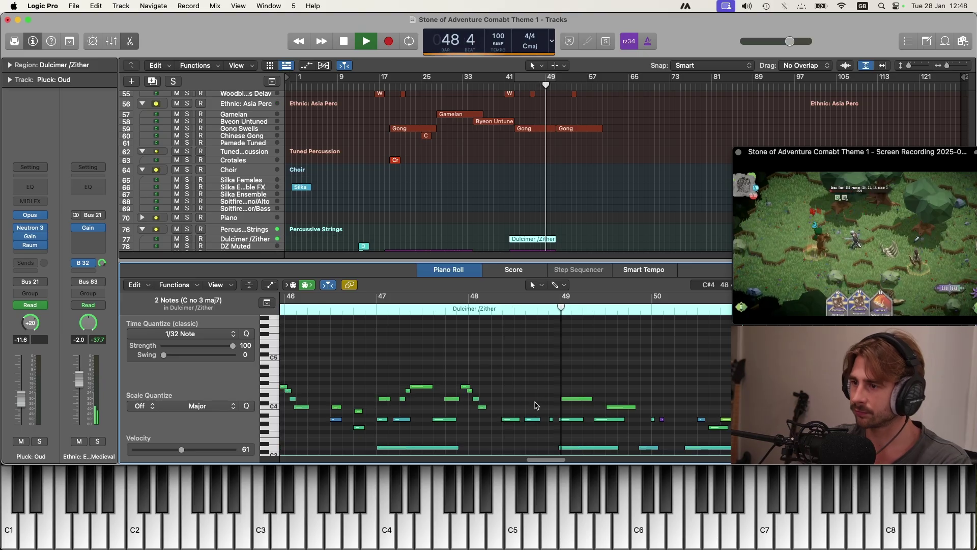
Delete the two A3 notes in the middle of bar 48, replay the passage and close the note editor
key(space)
double_click(454, 309)
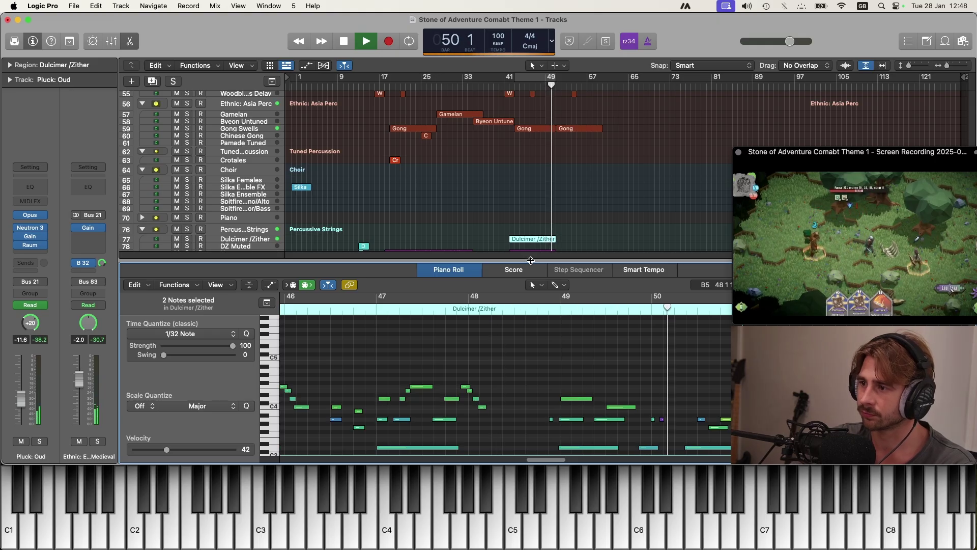
click(660, 420)
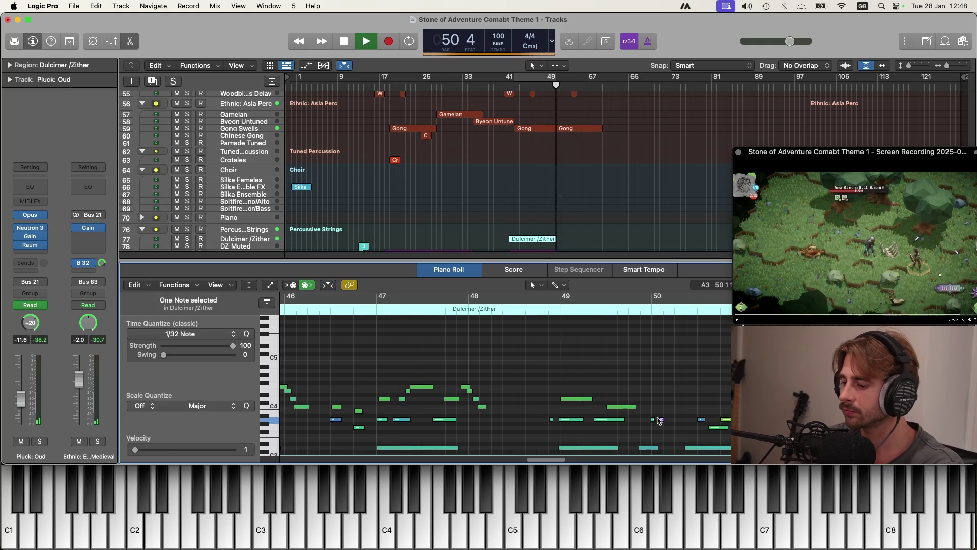
key(e)
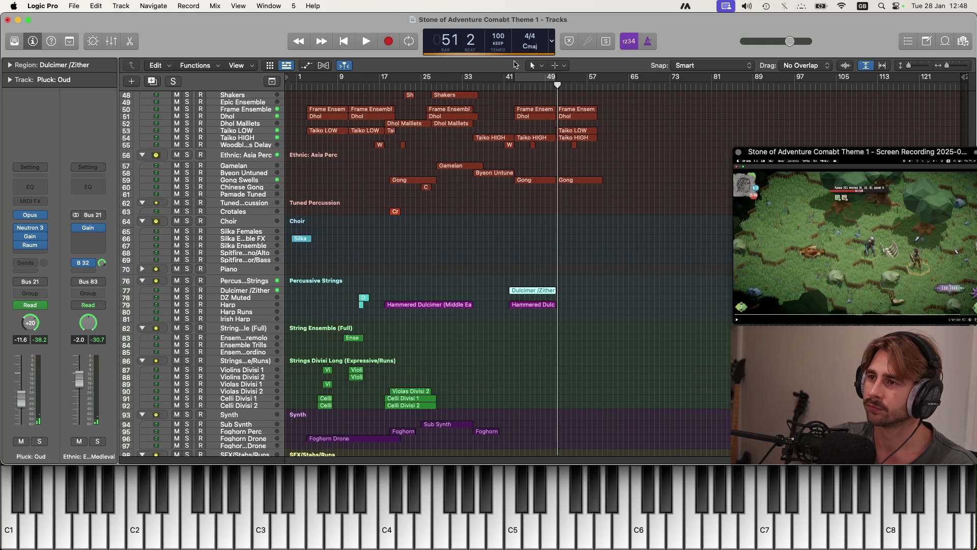
Record an additional harp line on the Harp track from bar 48 to 51
click(251, 301)
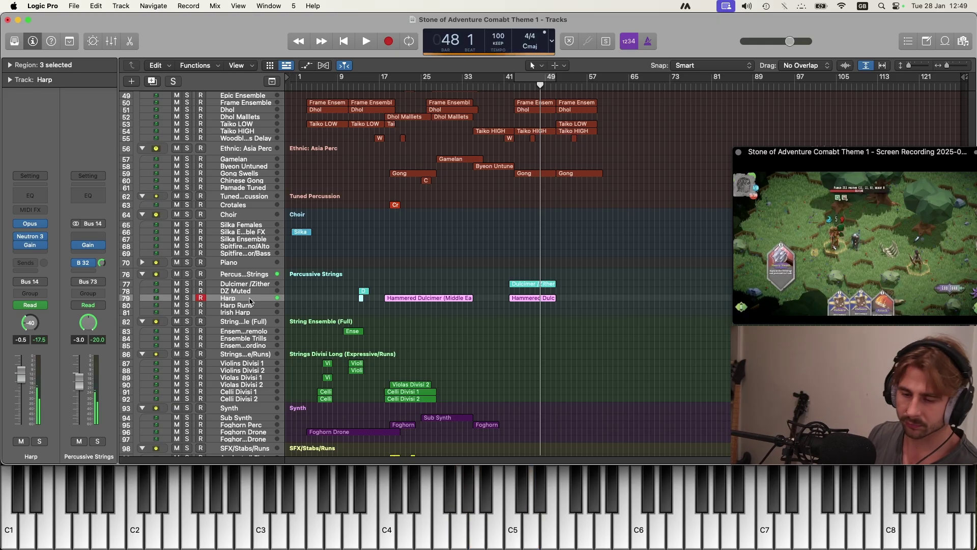
key(r)
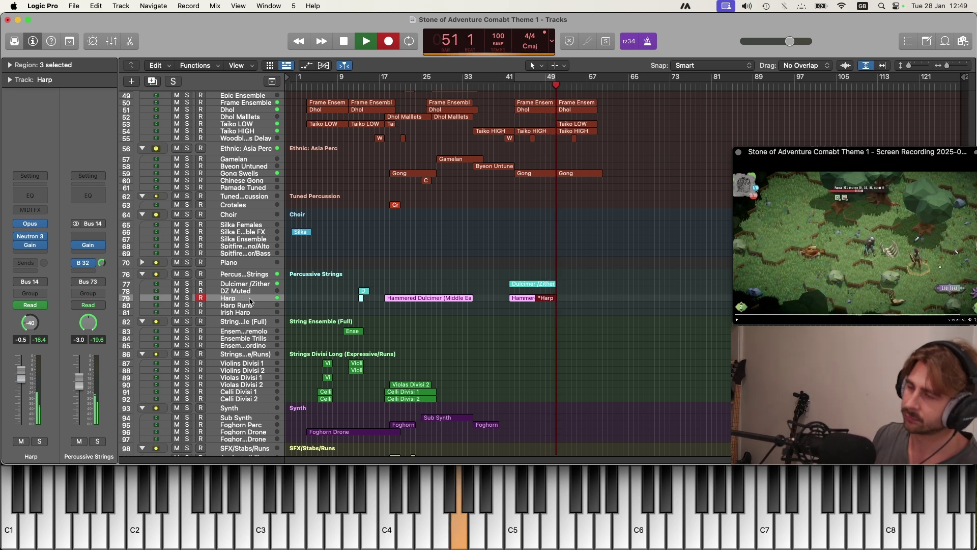
key(space)
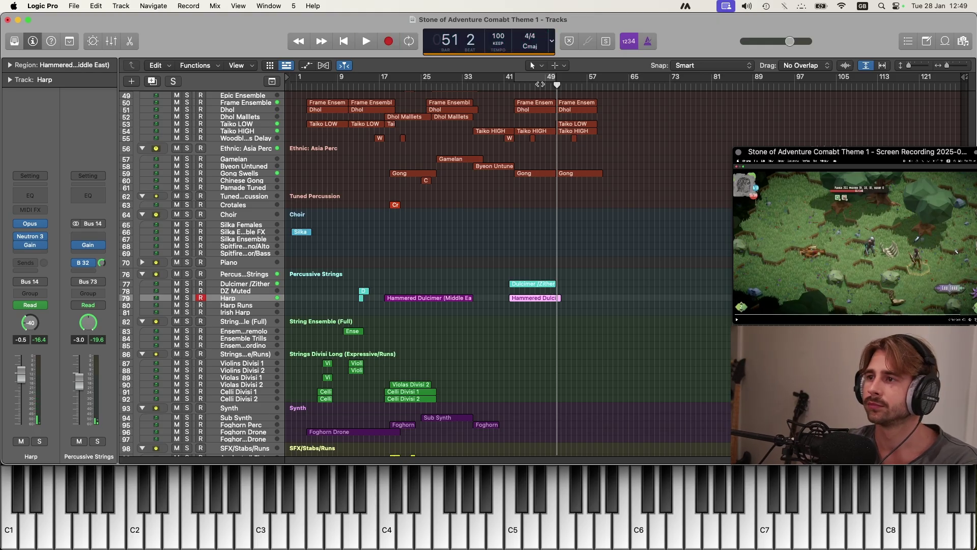
Play back the passage from bar 48 and delete the Taiko HIGH region that starts at bar 51
click(541, 84)
key(space)
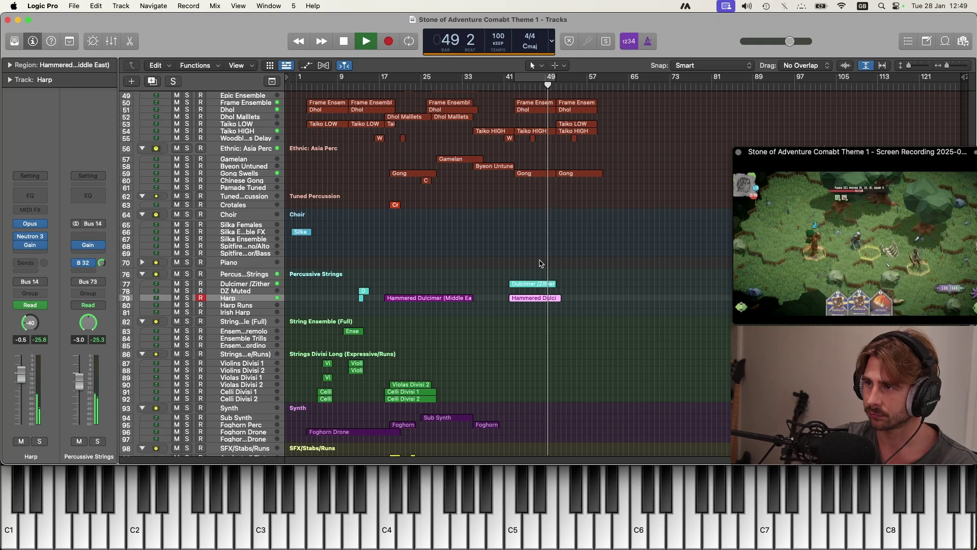
scroll(541, 263, up, 5)
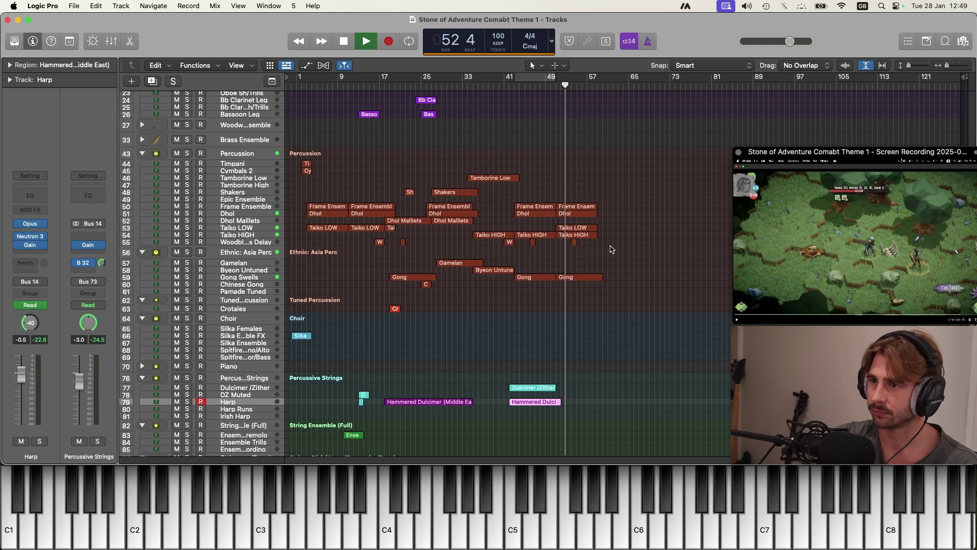
click(585, 233)
key(Delete)
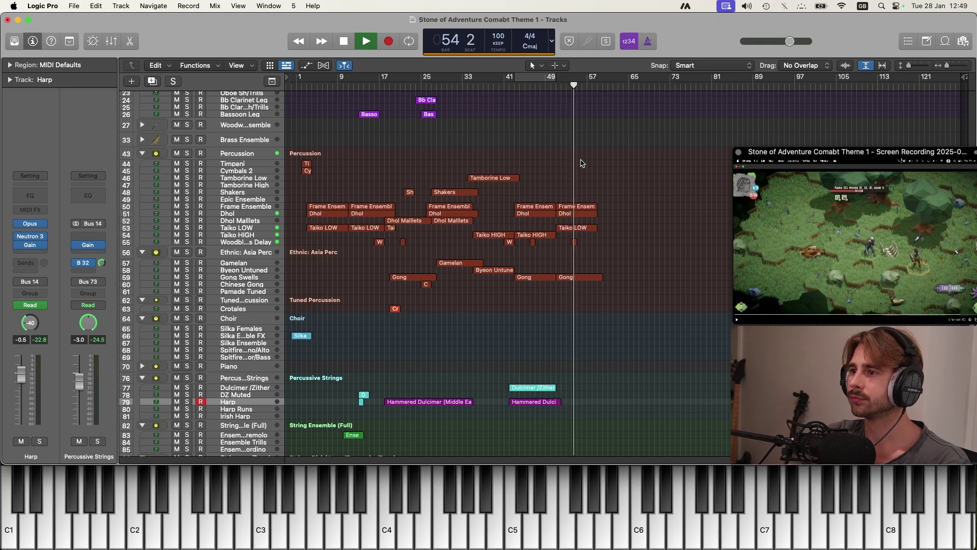
click(553, 86)
scroll(317, 272, down, 5)
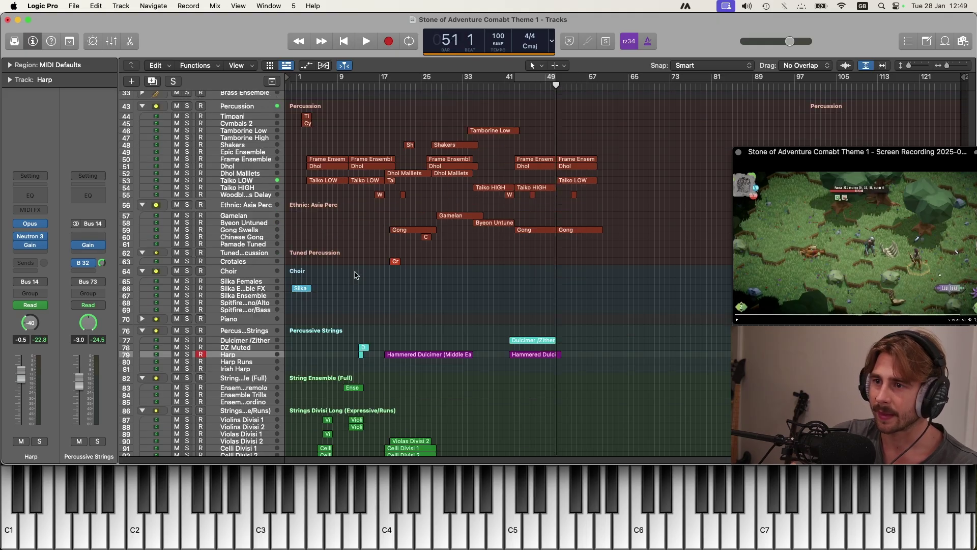
scroll(483, 173, up, 1)
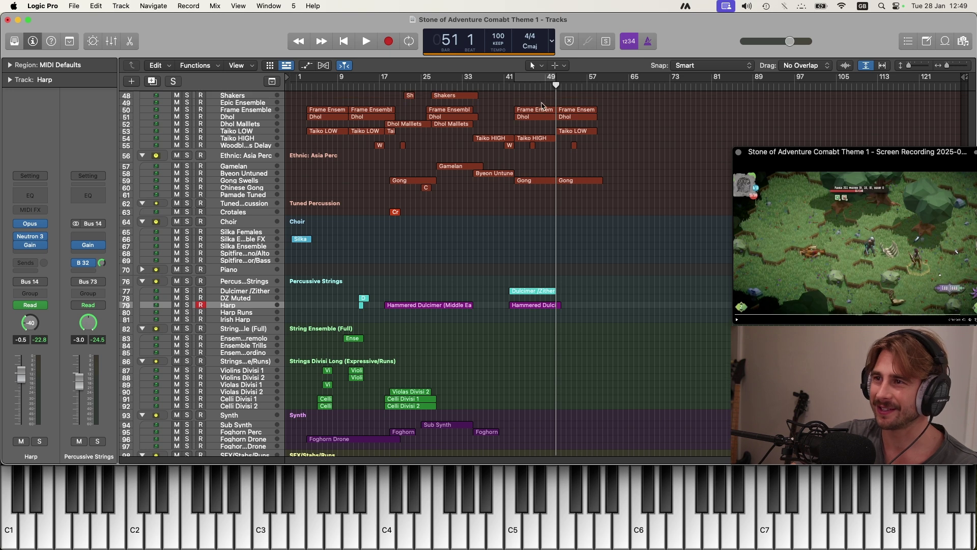
With the playhead at bar 51, load the Long Mmm preset in Spitfire Soprano/Alto's Epic Choir instrument and raise the track to about -0.6 dB
key(shift+comma)
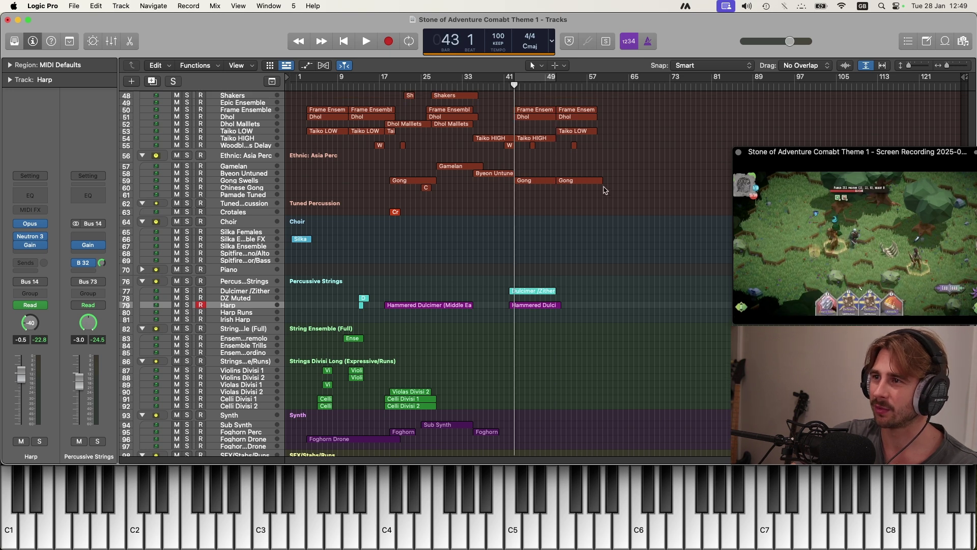
click(556, 86)
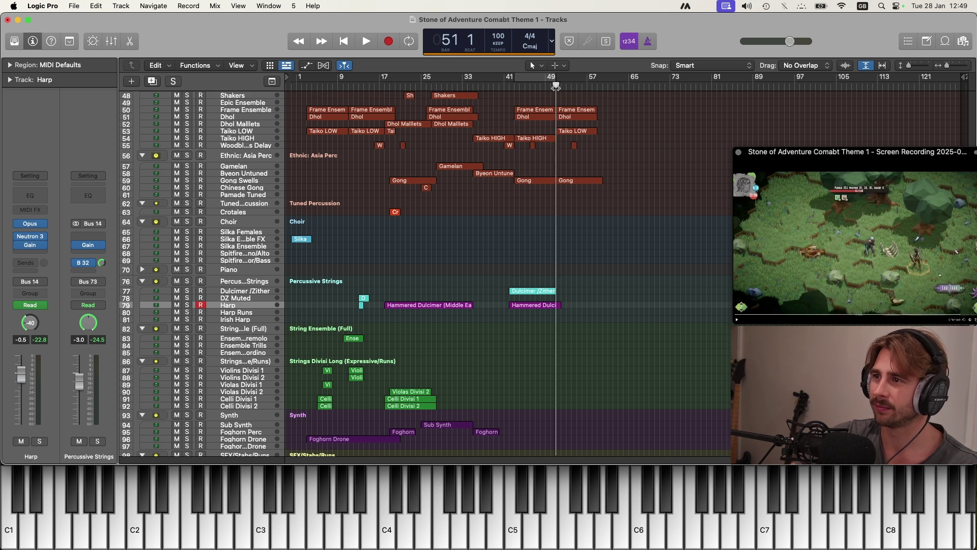
click(239, 232)
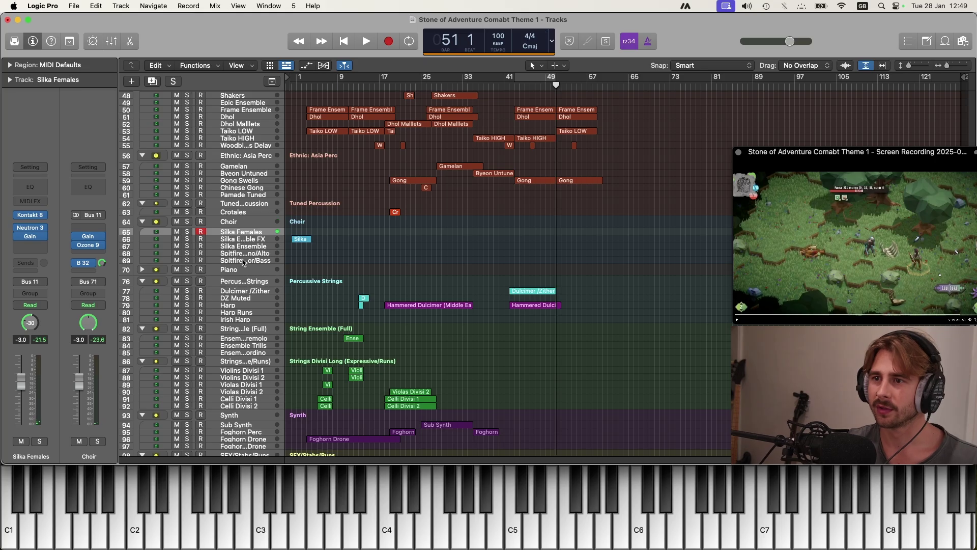
click(241, 253)
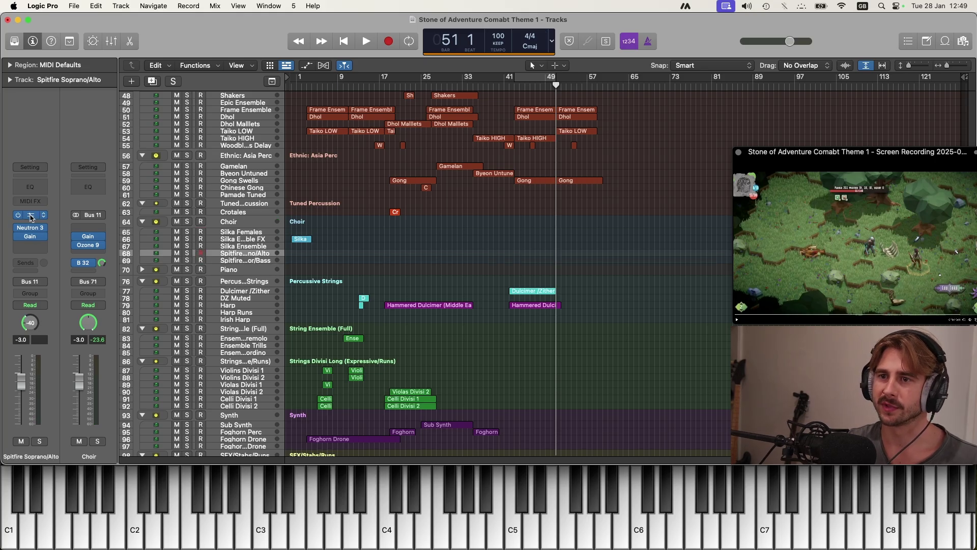
click(31, 216)
click(422, 143)
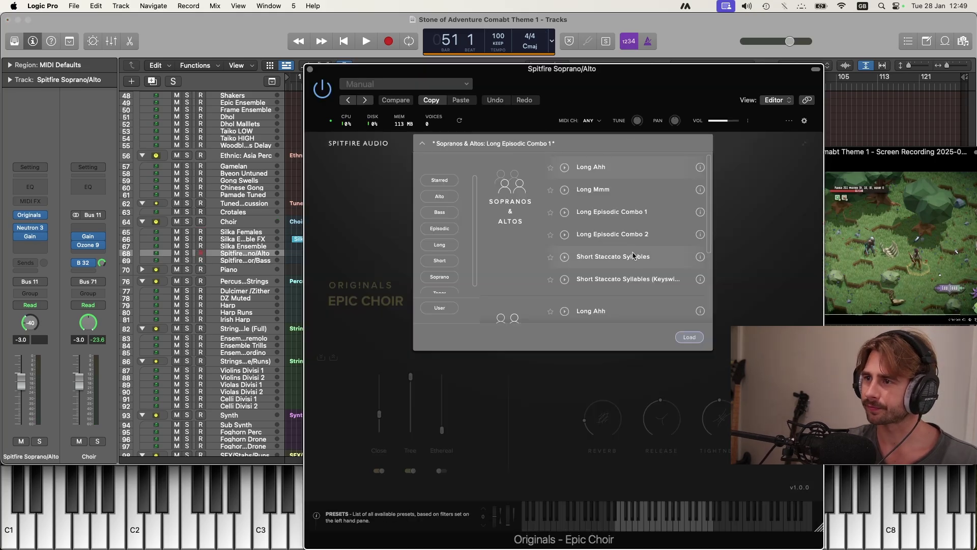
click(689, 337)
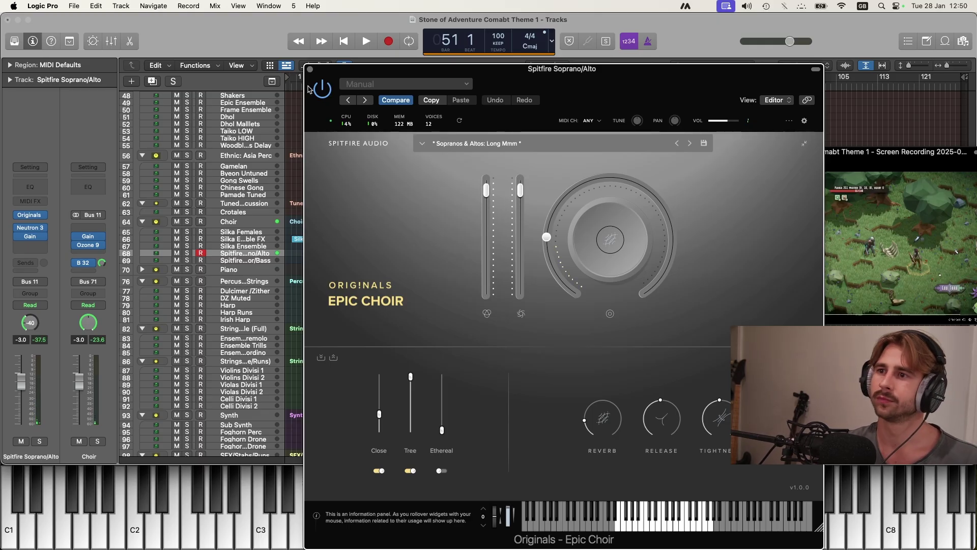
click(309, 70)
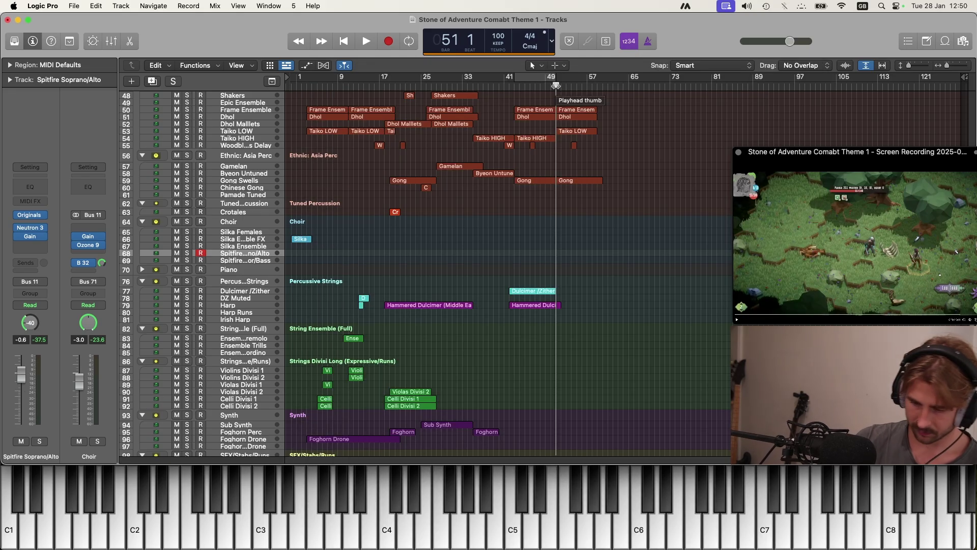
Record a sustained choir part on the Spitfire Soprano/Alto track from bar 51 to 59
key(r)
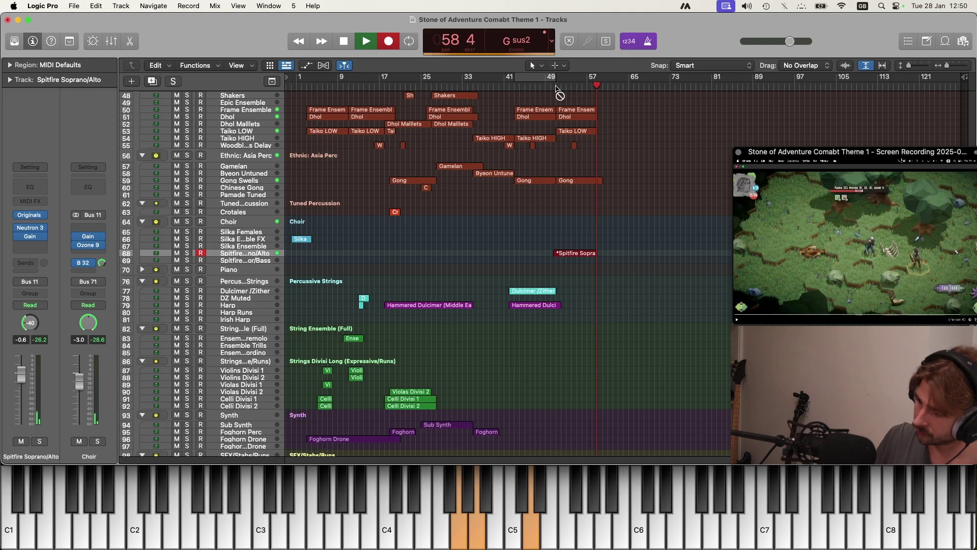
key(space)
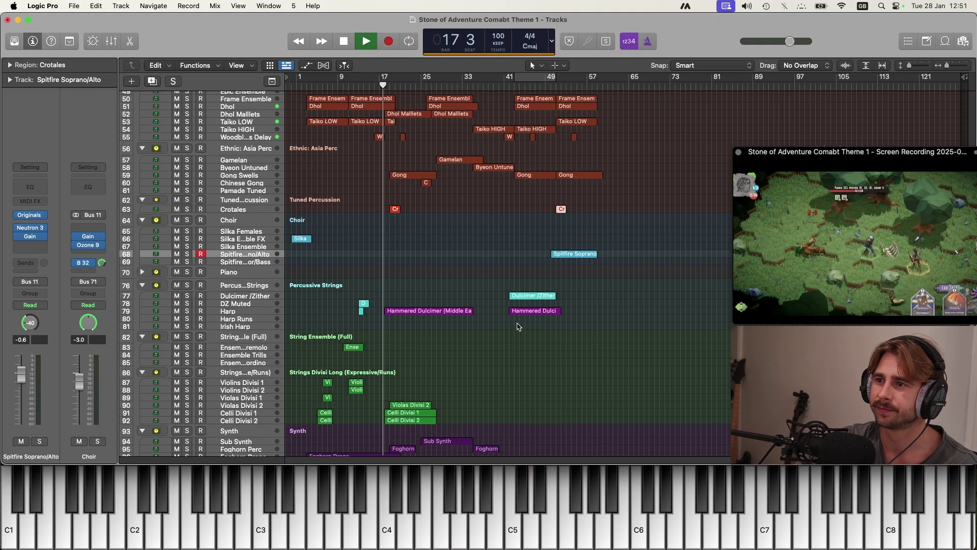
Copy the OUD DRONE region to bar 43 on its own track, keeping the original
scroll(518, 326, up, 10)
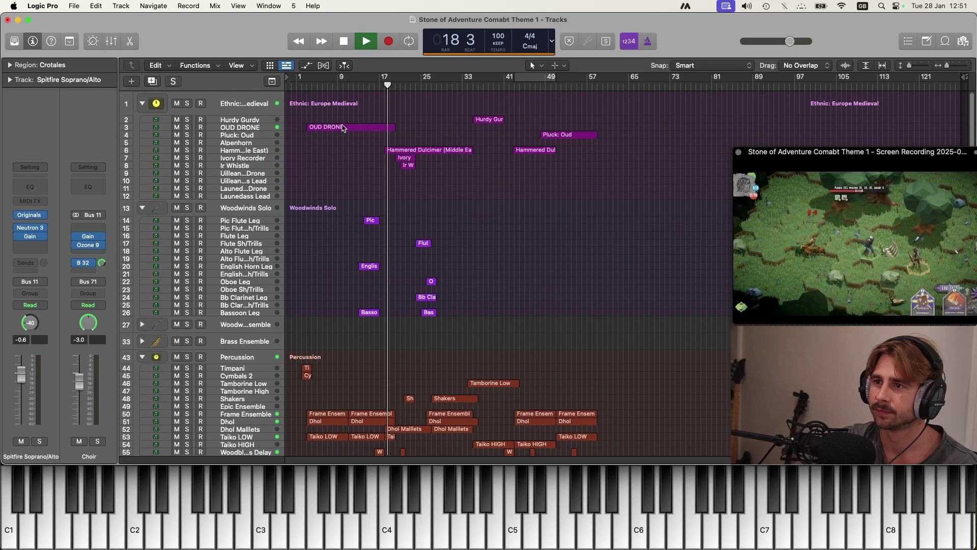
drag(344, 128, 542, 128)
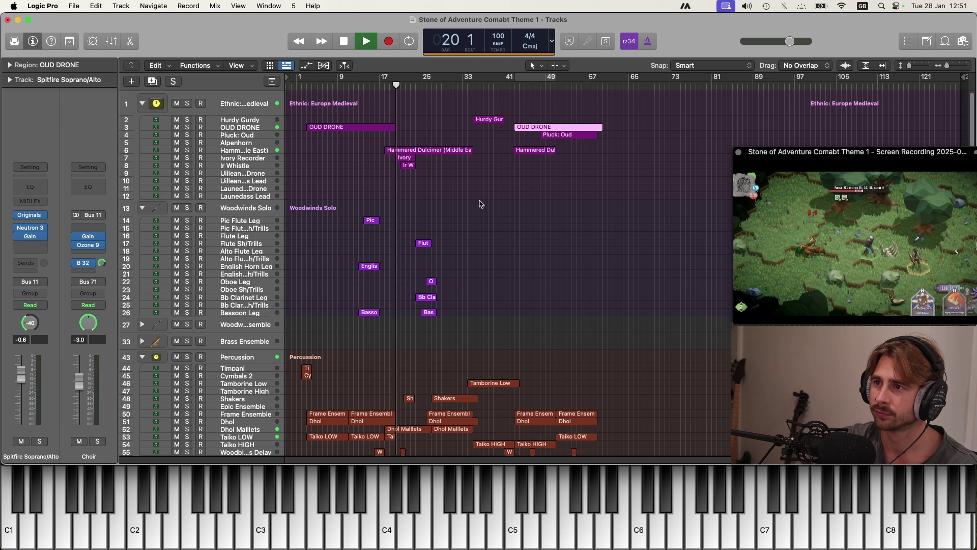
scroll(472, 214, down, 10)
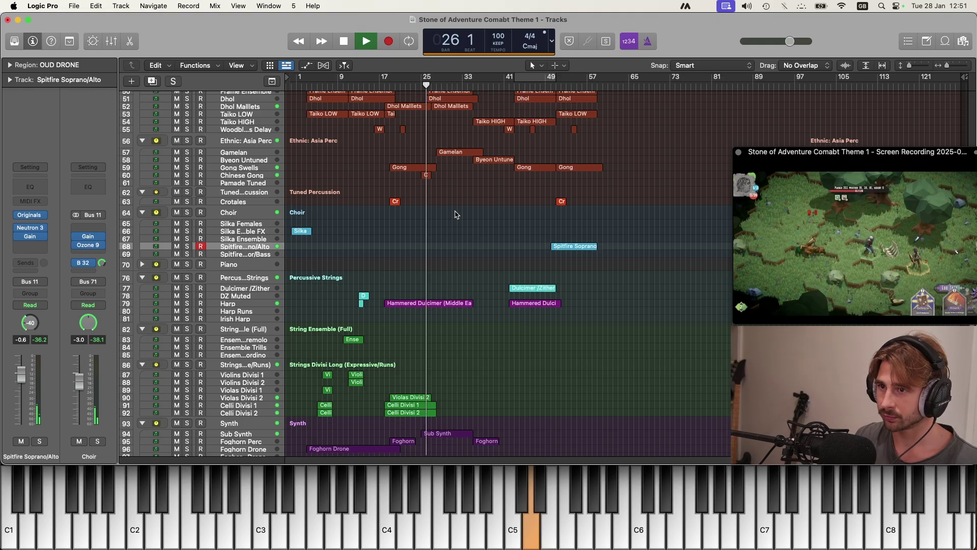
key(space)
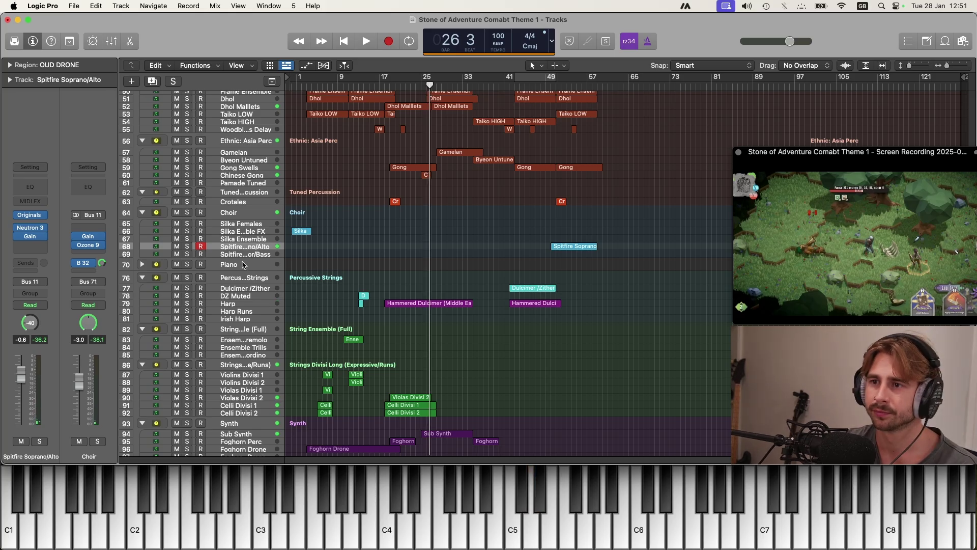
Record a choir part on the Silka Females track from bar 20 to about bar 34
click(240, 256)
click(238, 226)
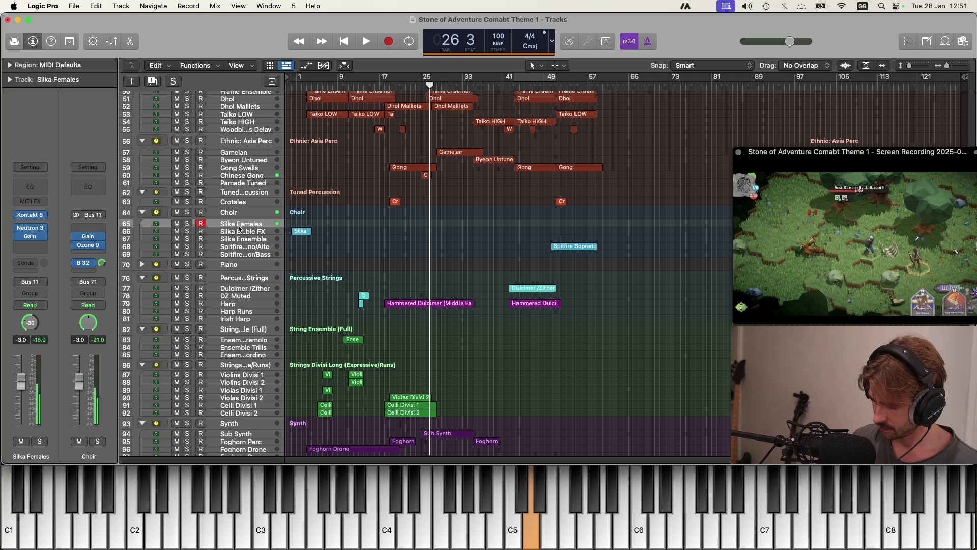
click(30, 215)
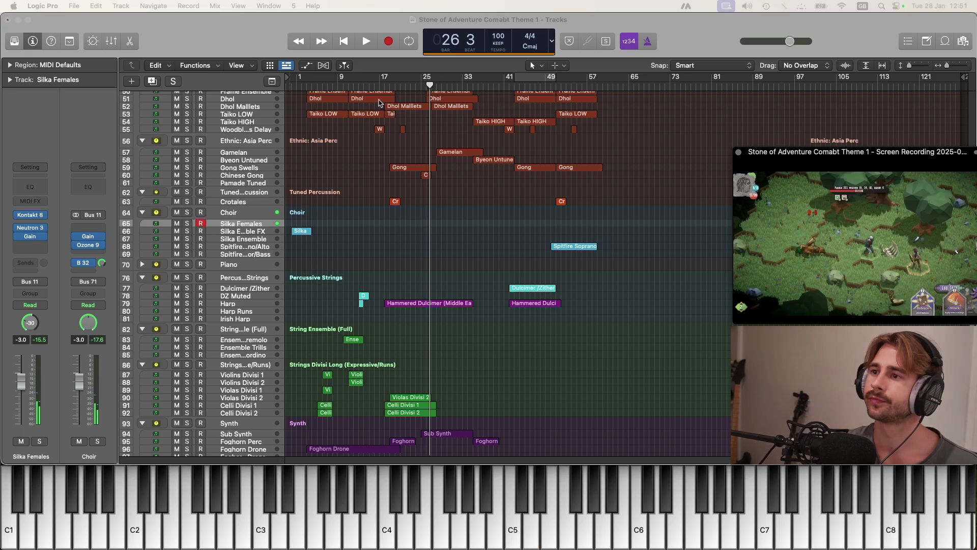
click(395, 85)
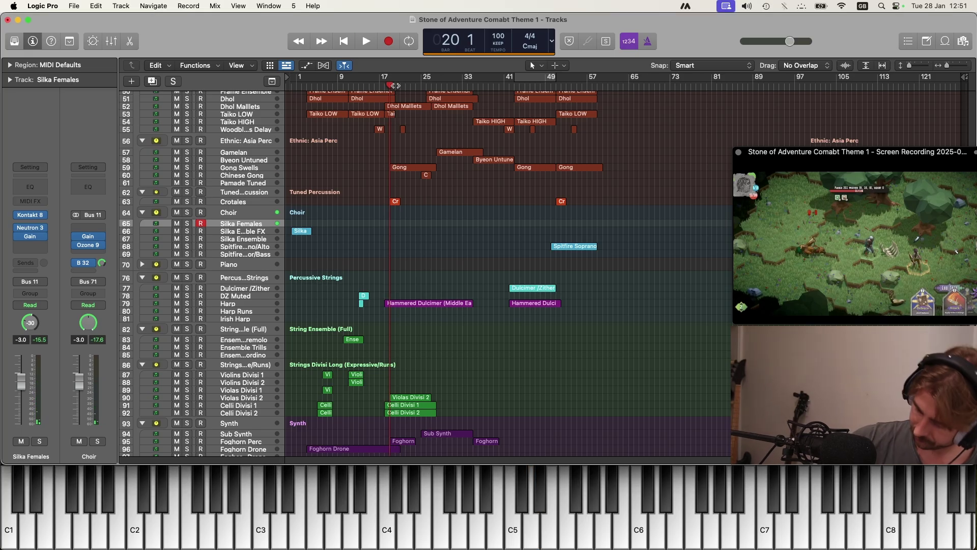
key(r)
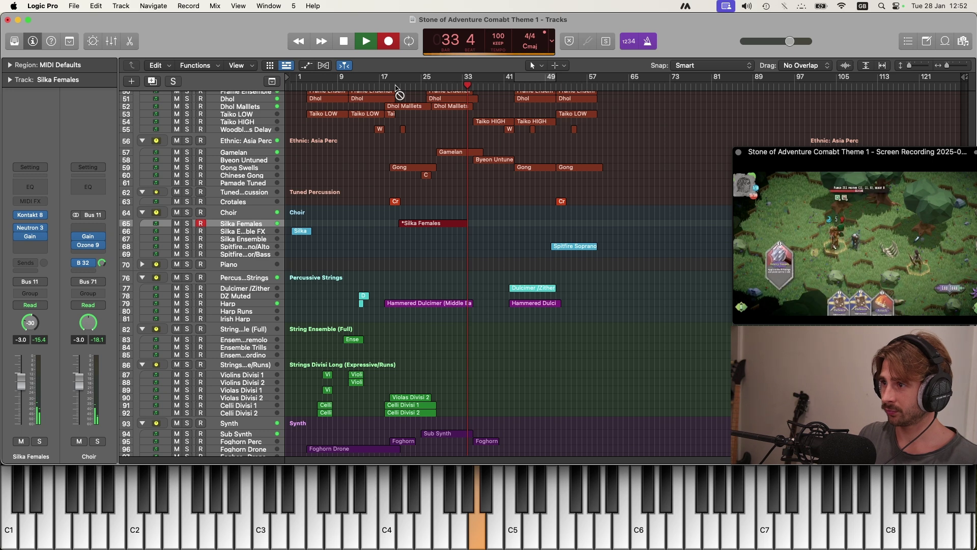
key(space)
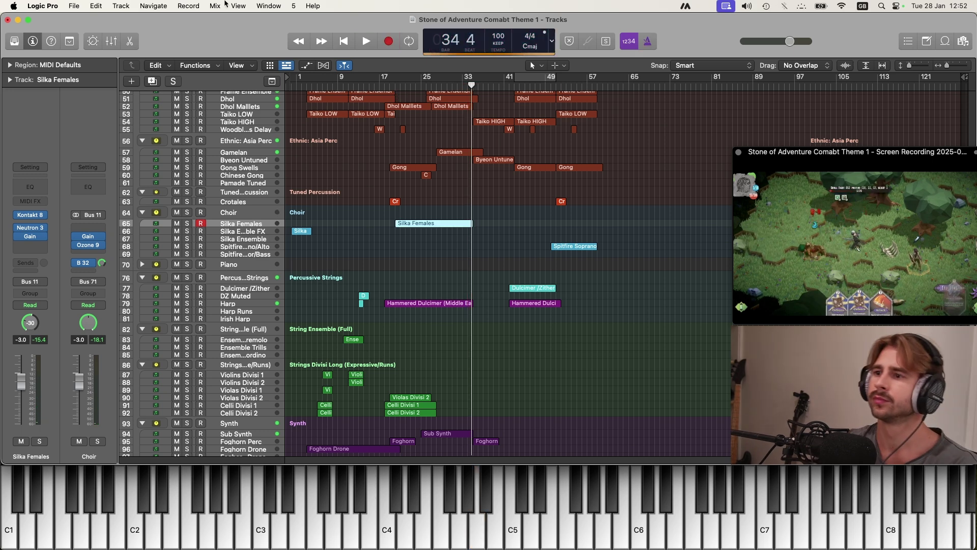
Play back the Silka Females part from bar 20, open its notes for checking, and lower the track's volume to -6.0 dB
click(390, 88)
key(space)
scroll(399, 227, up, 4)
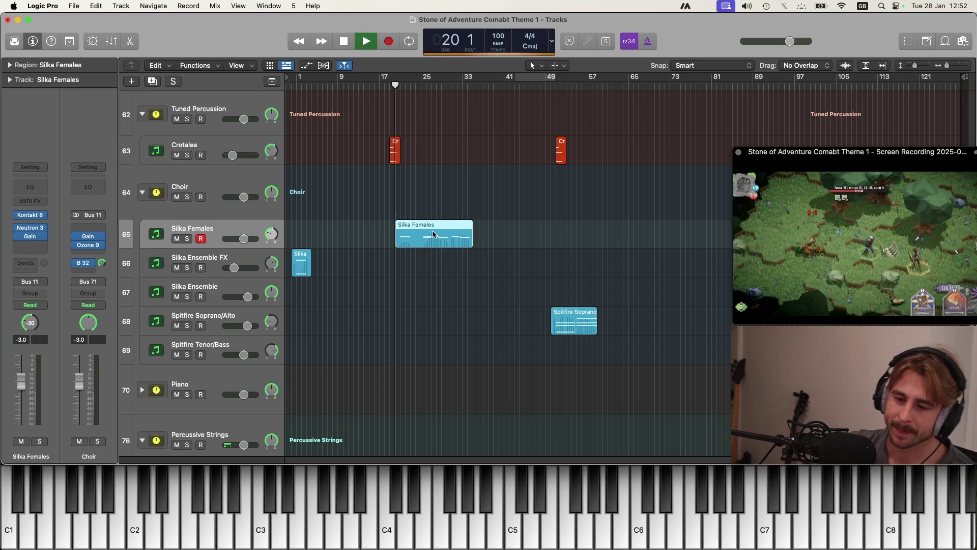
double_click(459, 240)
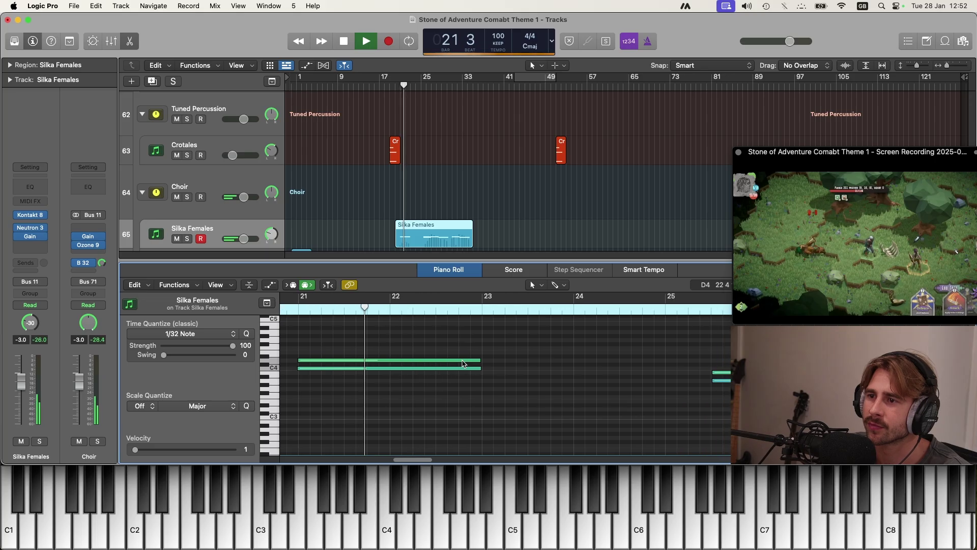
drag(244, 239, 238, 241)
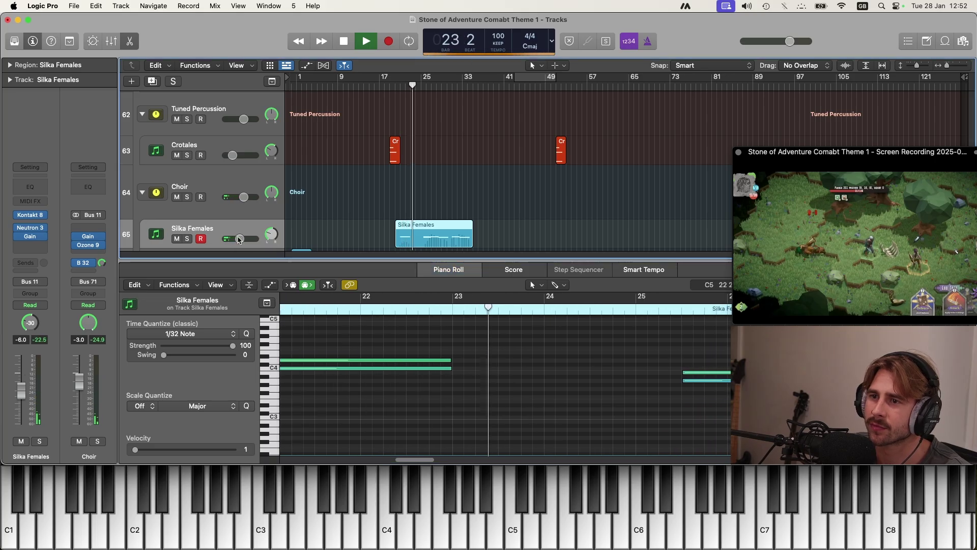
scroll(303, 189, down, 2)
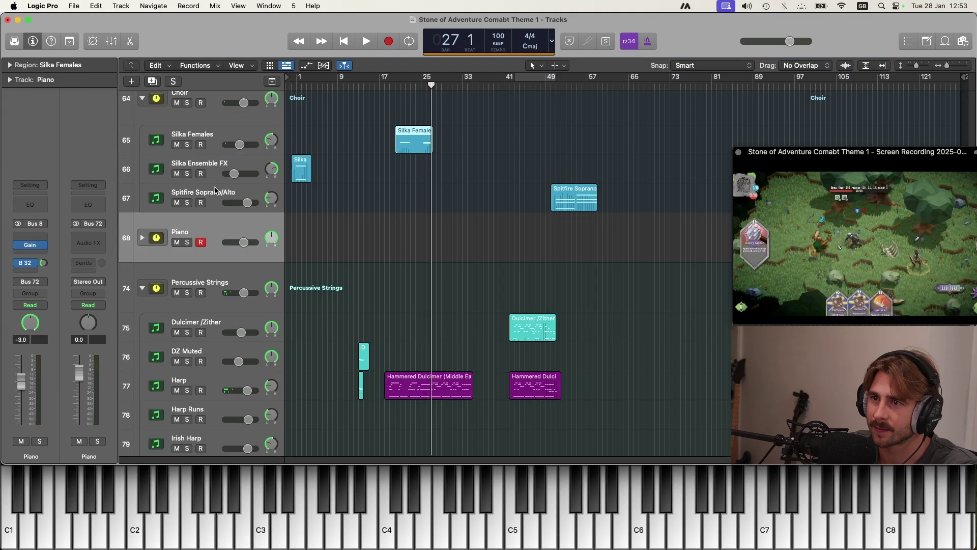
Record a sustained choir part on the Spitfire Soprano/Alto track from bar 27 to about bar 35
click(215, 192)
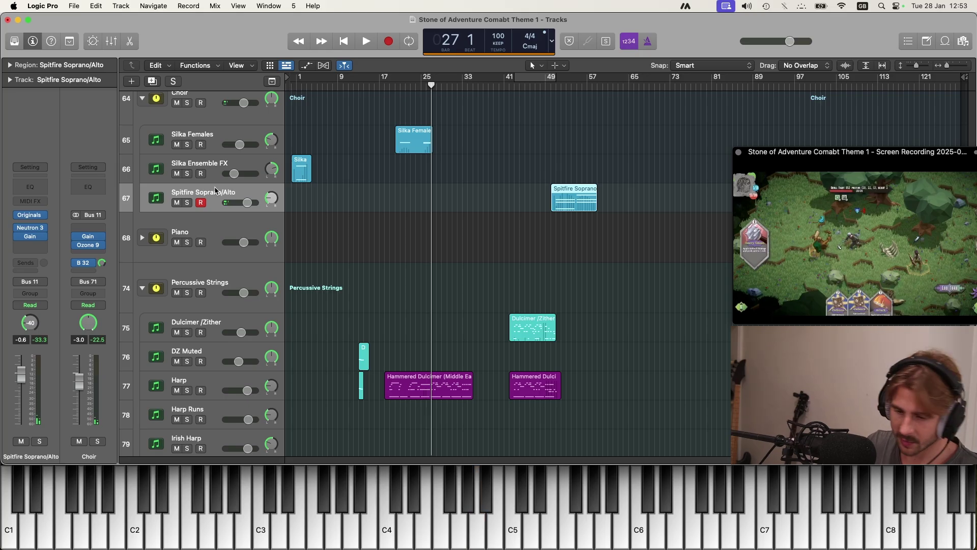
key(r)
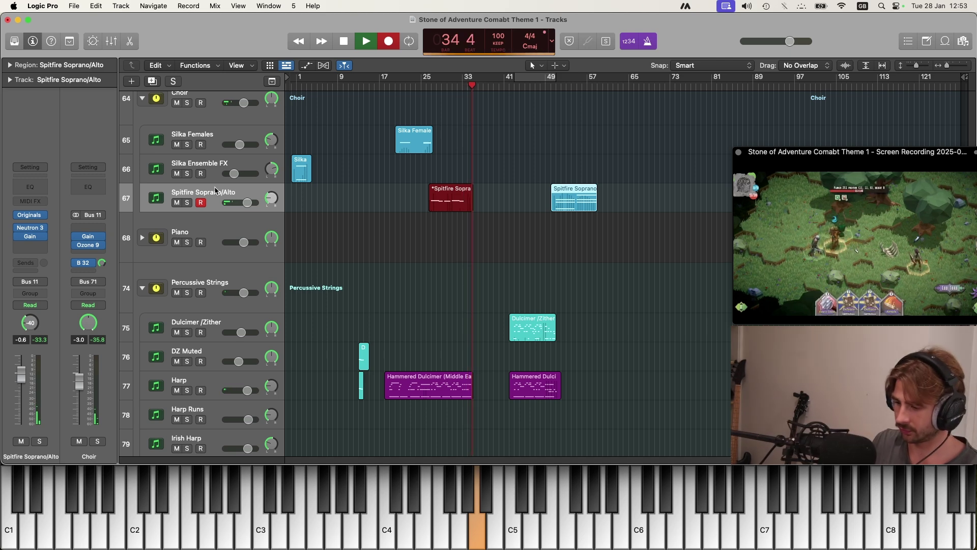
key(space)
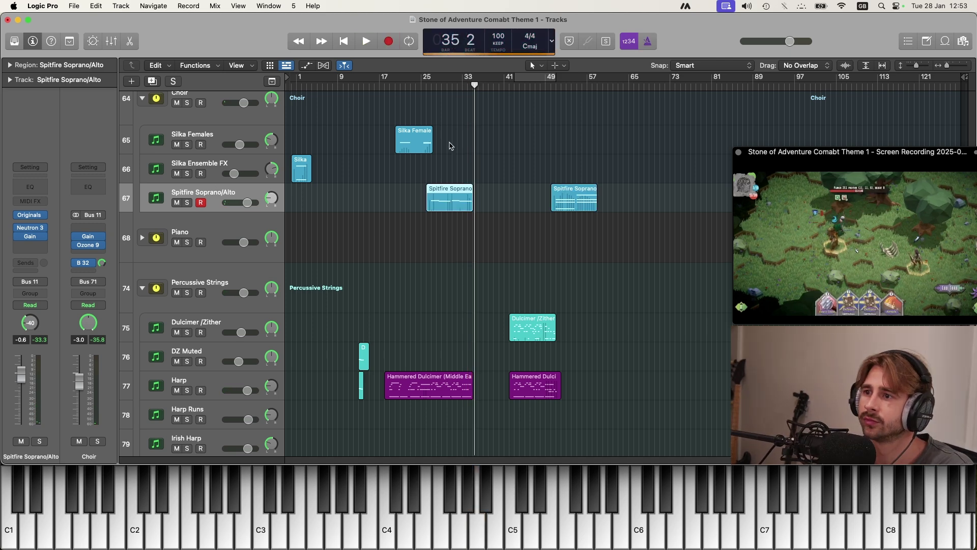
With the playhead at bar 27, duplicate the Spitfire Soprano/Alto track and load the Long Ahh Sopranos & Altos preset in its Epic Choir instrument
click(432, 102)
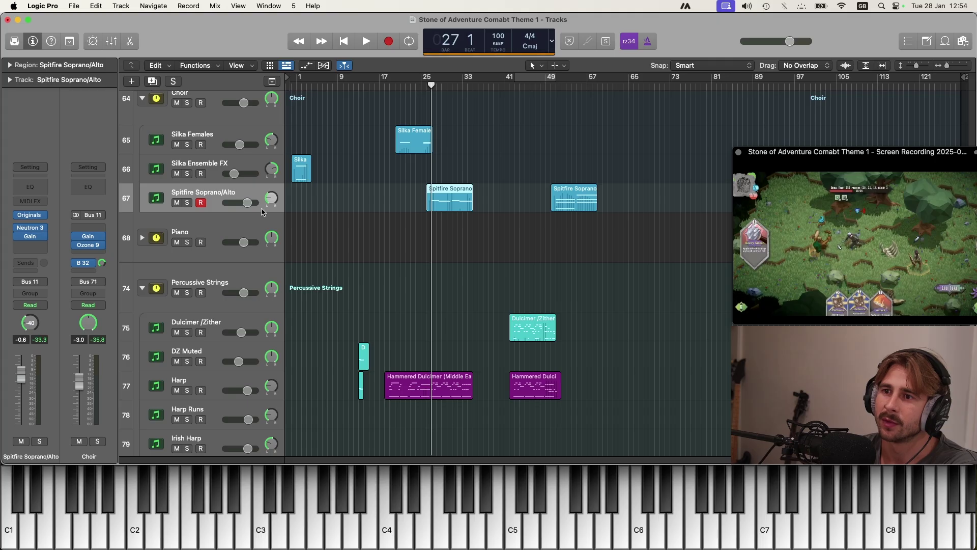
key(super+d)
key(v)
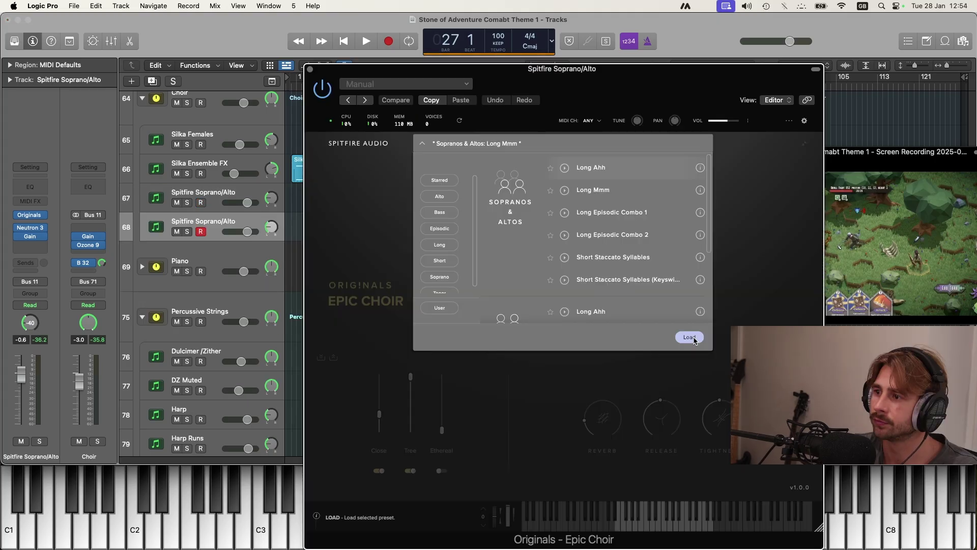
click(310, 70)
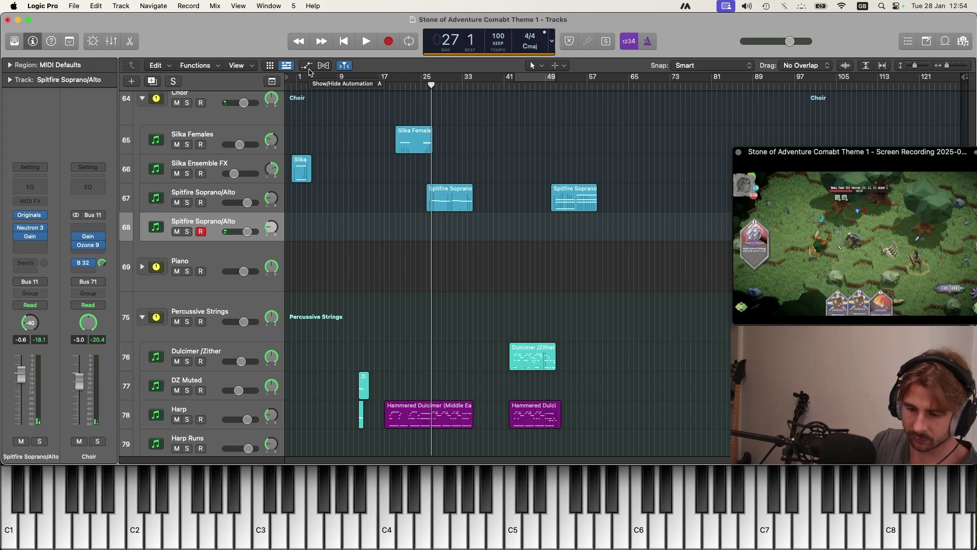
Record a choir melody on the duplicated Spitfire Soprano/Alto track from bar 27 and trim the region's end to bar 35
key(r)
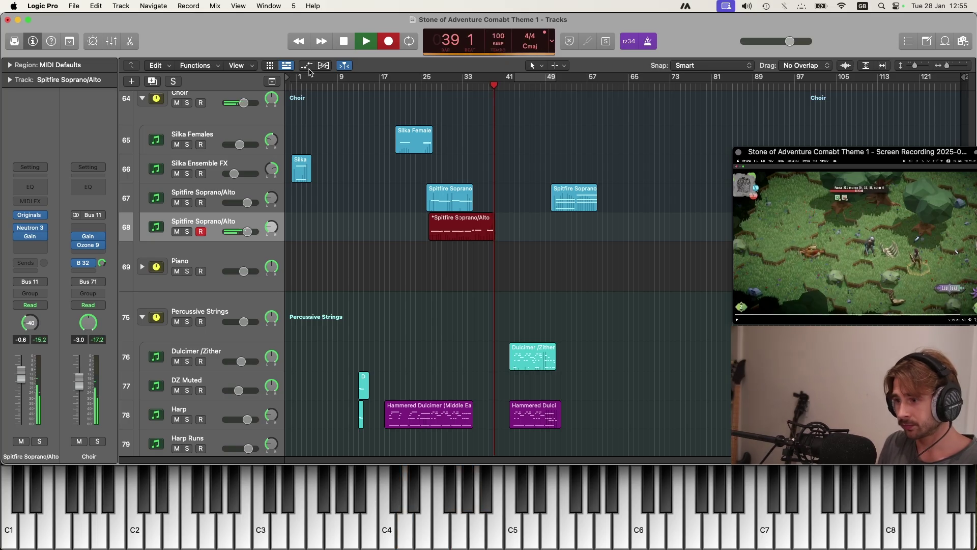
key(space)
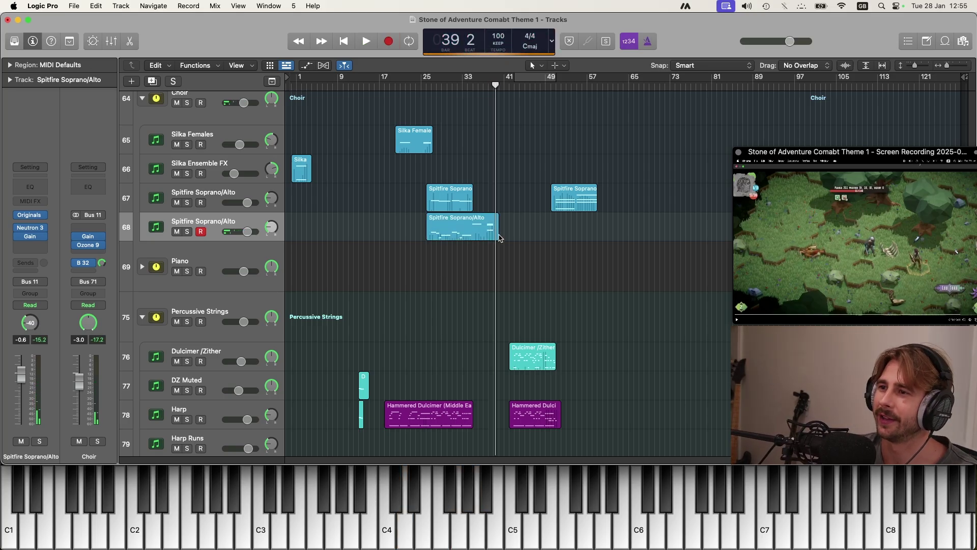
drag(487, 237, 473, 237)
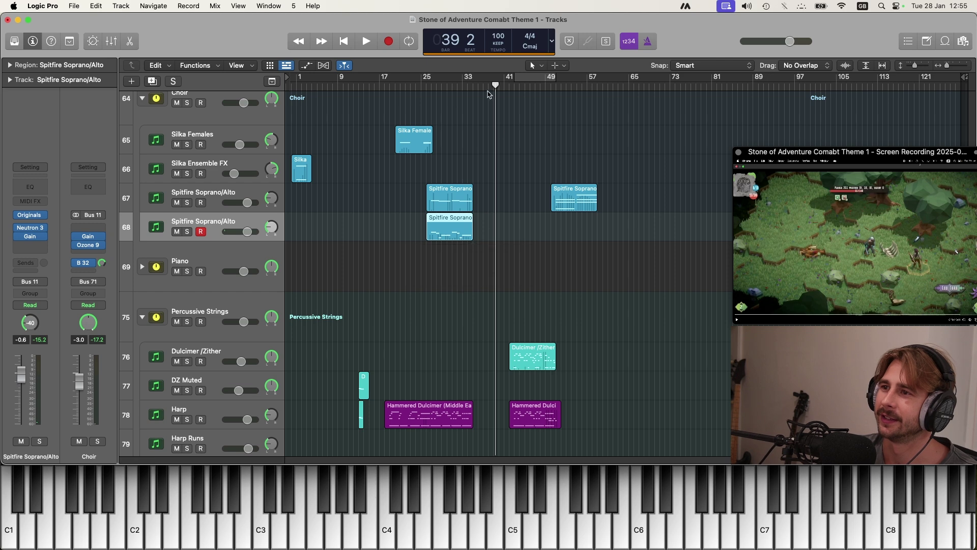
click(473, 85)
key(r)
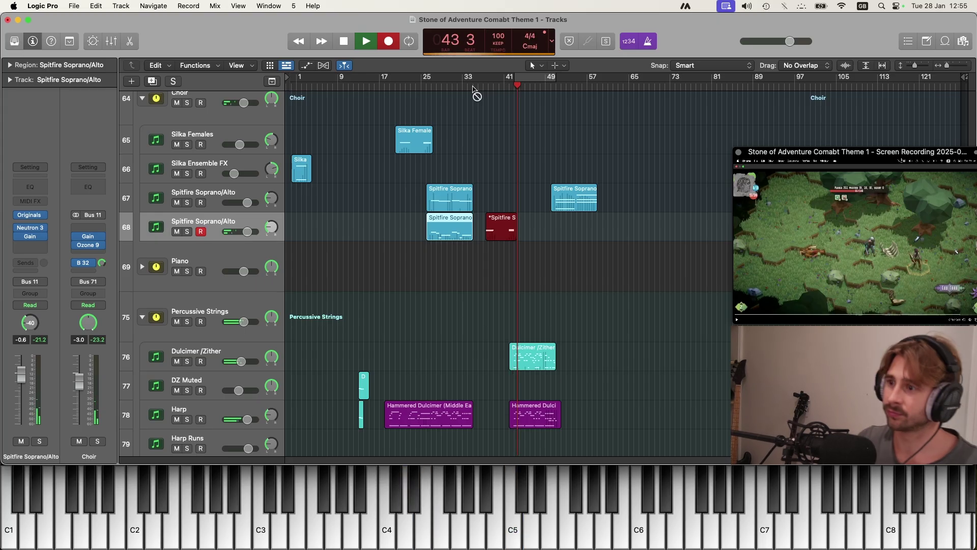
key(space)
click(514, 88)
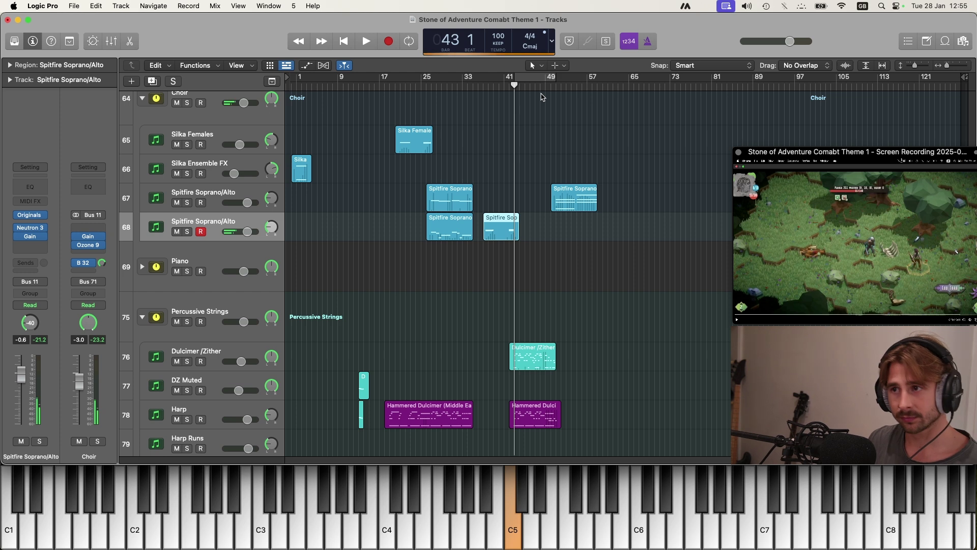
key(r)
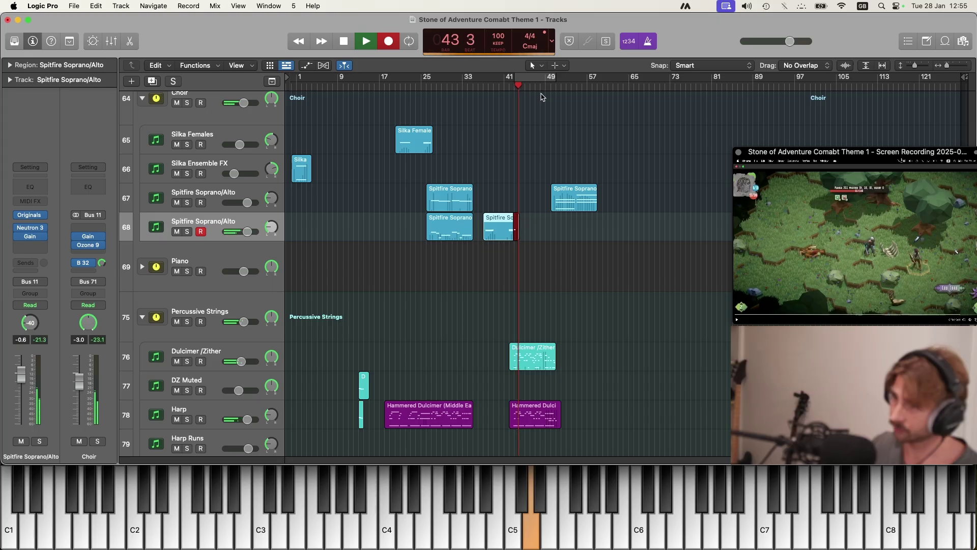
key(space)
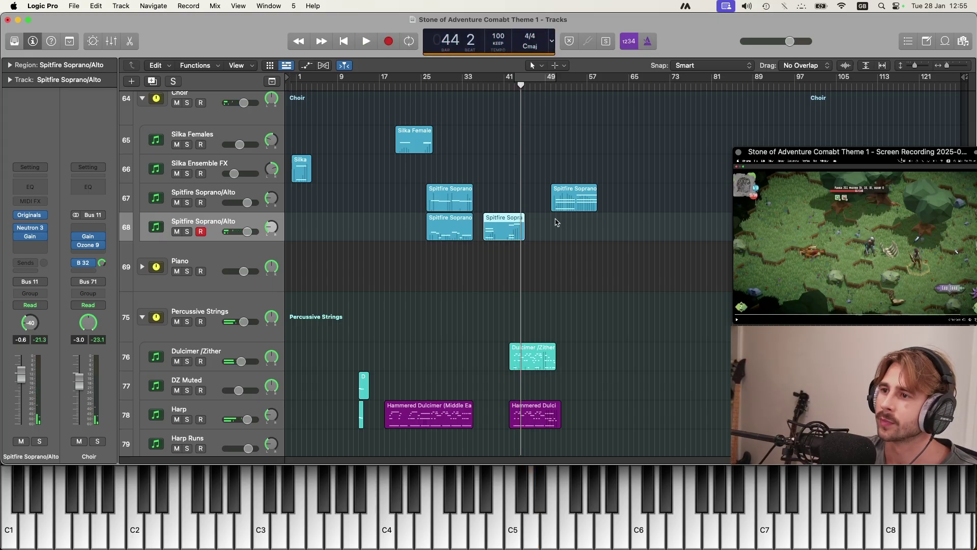
drag(524, 233, 509, 233)
click(509, 85)
key(Delete)
Record a longer choir melody on the duplicated Spitfire Soprano/Alto track from bar 35 to about bar 52
click(473, 82)
key(r)
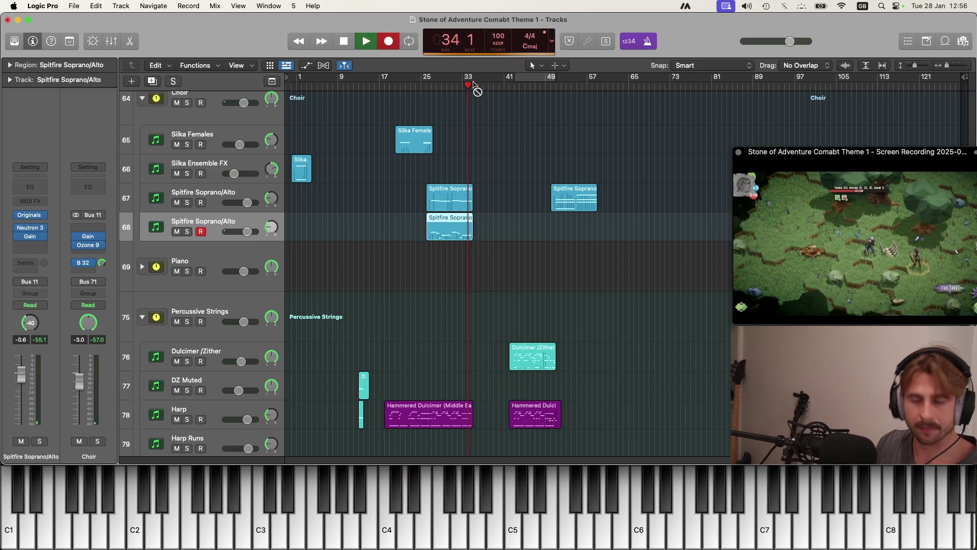
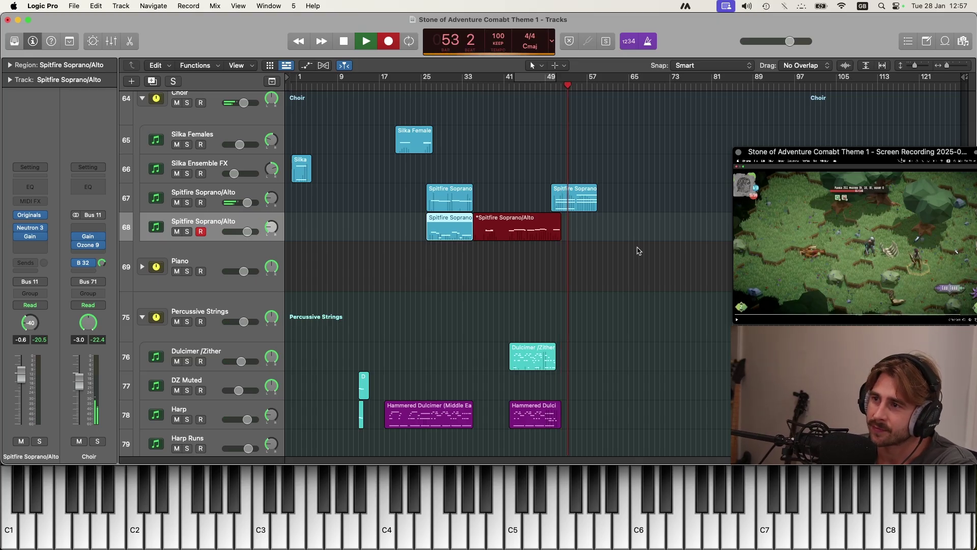
key(space)
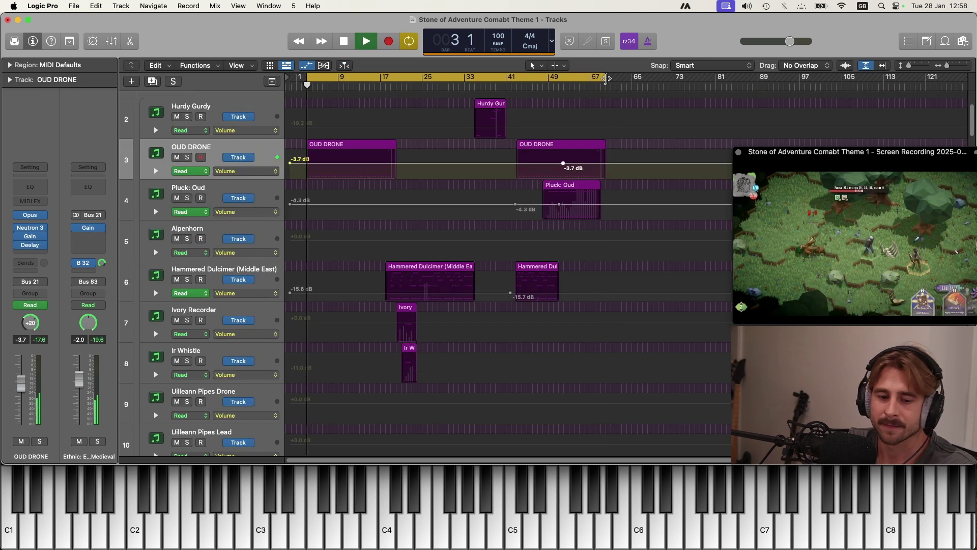
Shorten the cycle range to end at bar 59 and play through its end to check the loop back to bar 3
key(super+Right)
key(super+Right)
scroll(606, 77, right, 10)
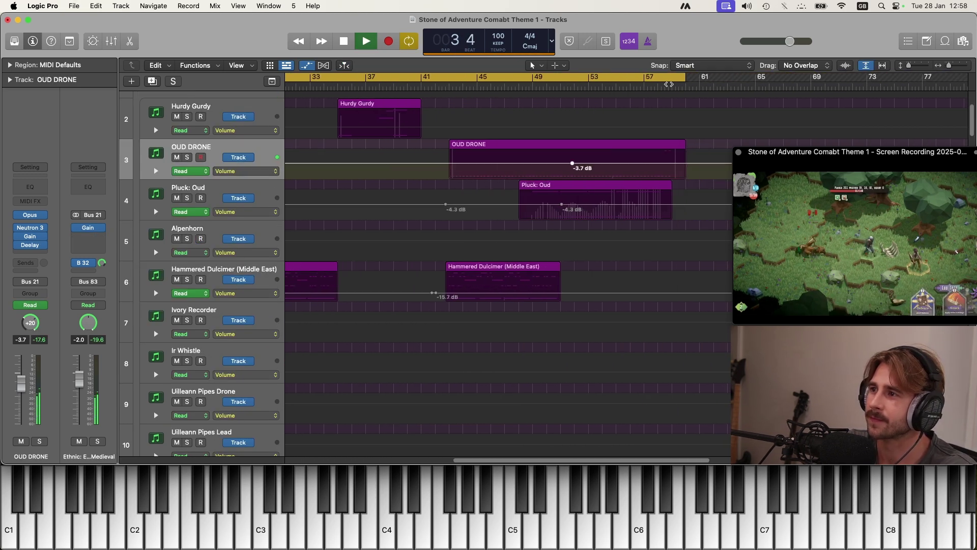
drag(685, 82, 672, 102)
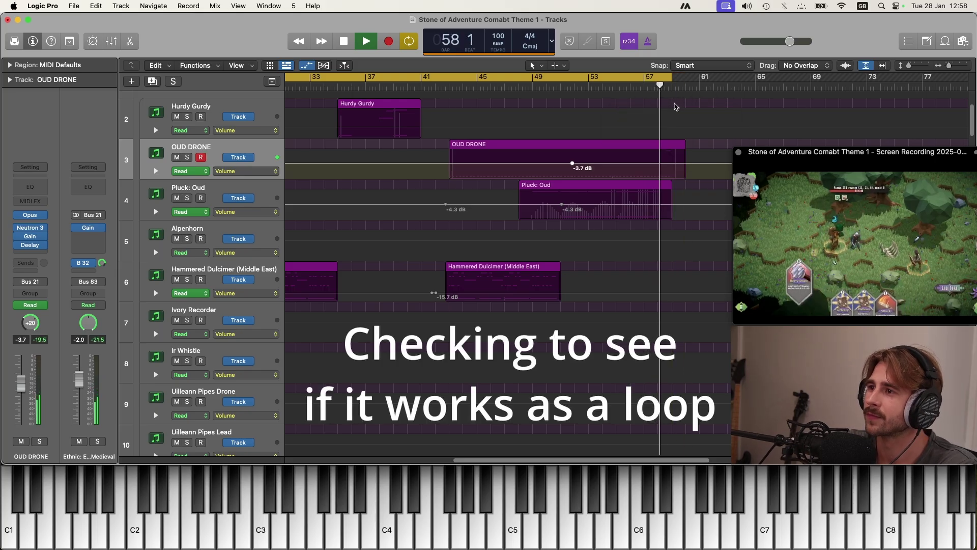
key(z)
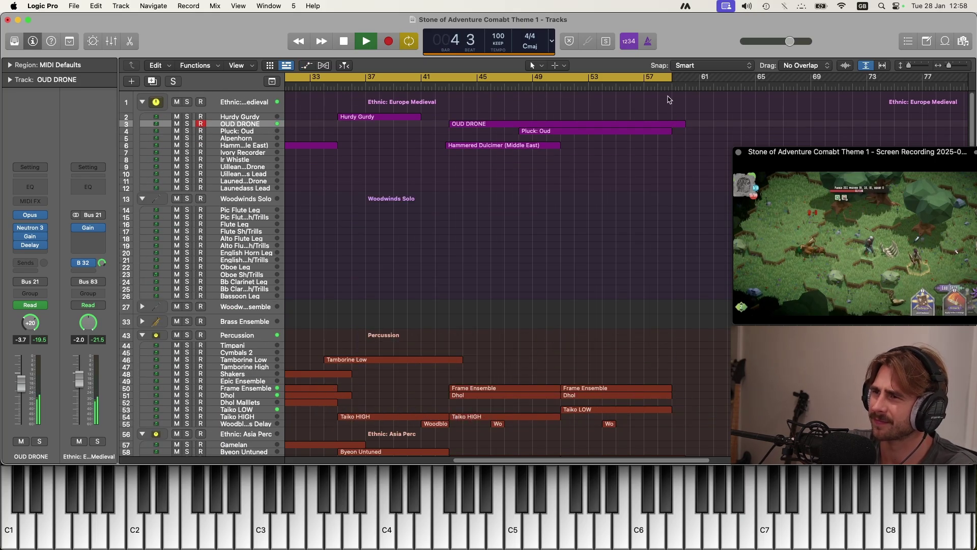
Fade the OUD DRONE track with volume automation from bar 52 to -6.4 dB near bar 55 and -9.7 dB at bar 59
key(a)
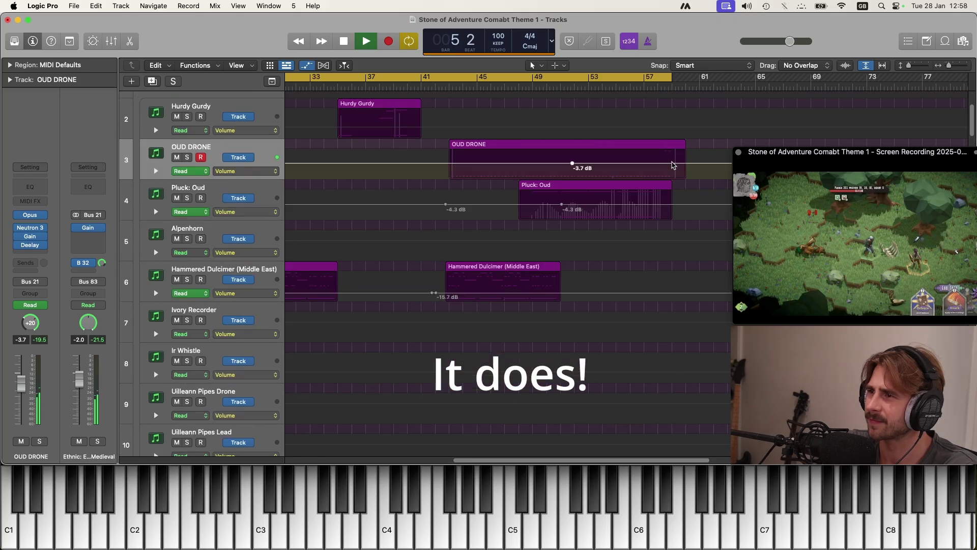
click(671, 164)
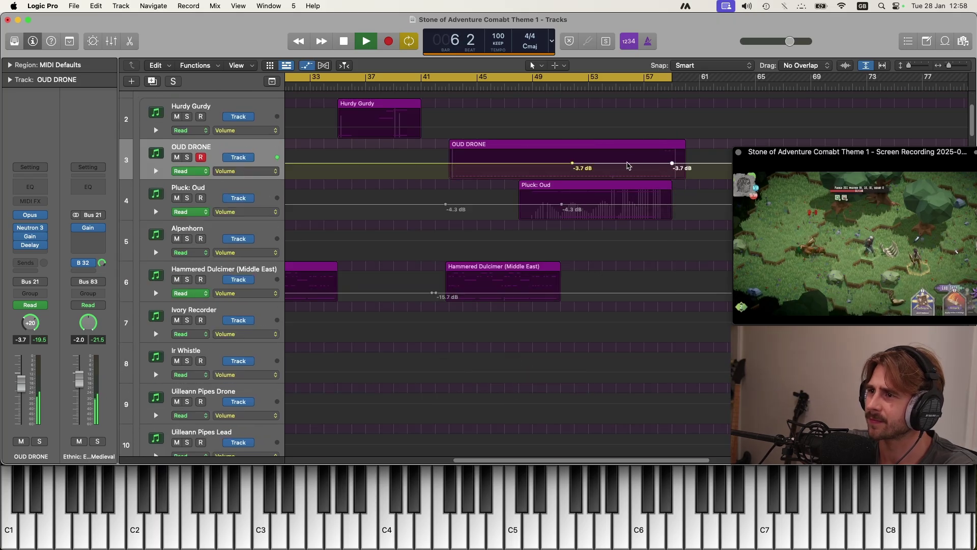
drag(623, 163, 672, 172)
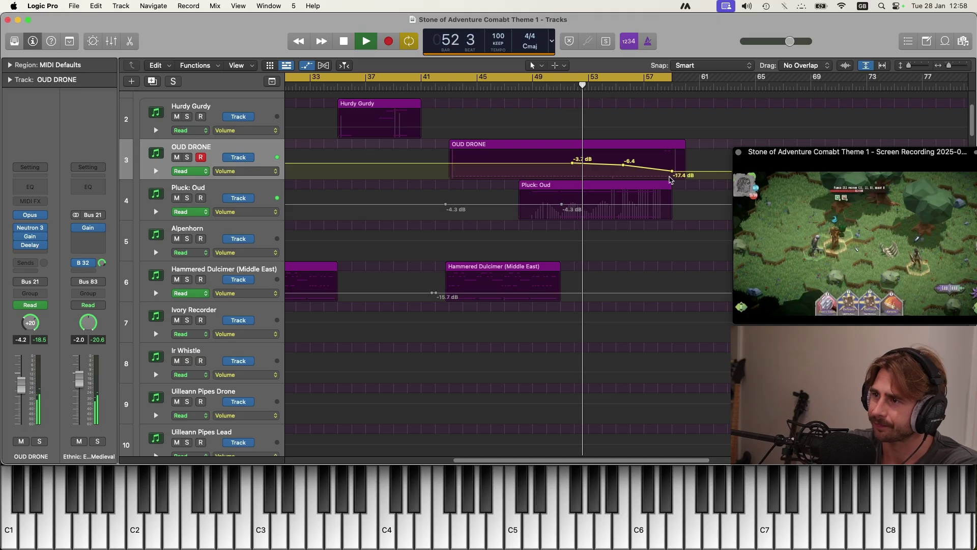
drag(672, 172, 671, 168)
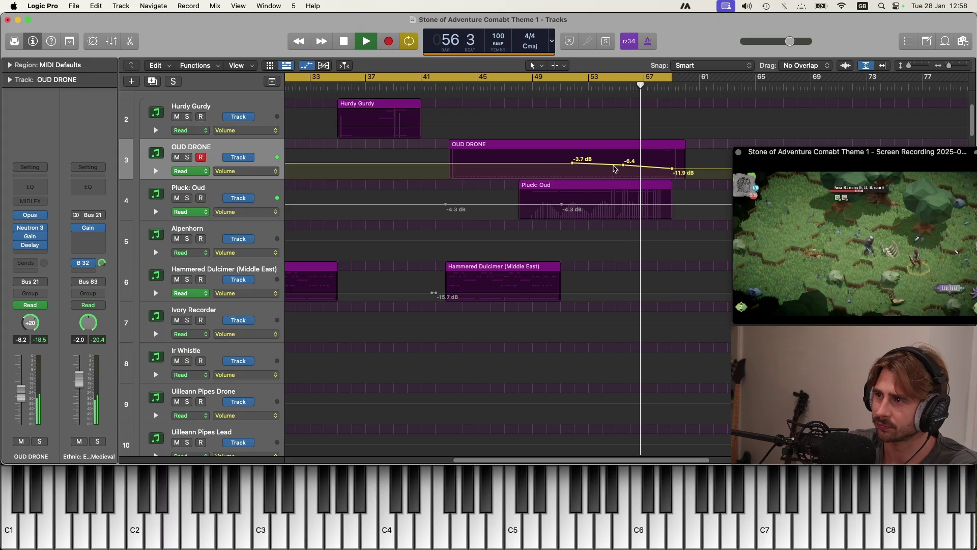
drag(672, 169, 671, 168)
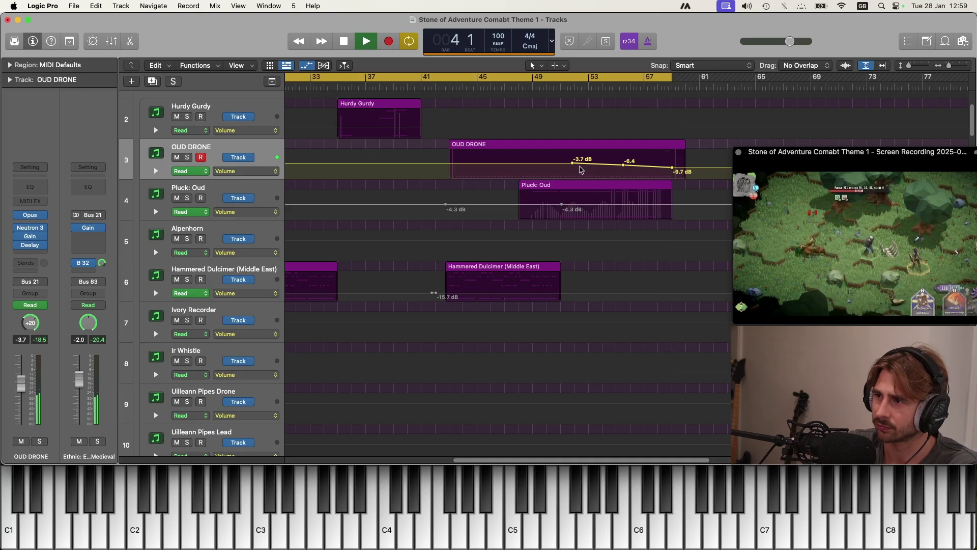
Play back the oud drone's fade from about bar 50, save the project, and place the playhead at bar 53
click(543, 85)
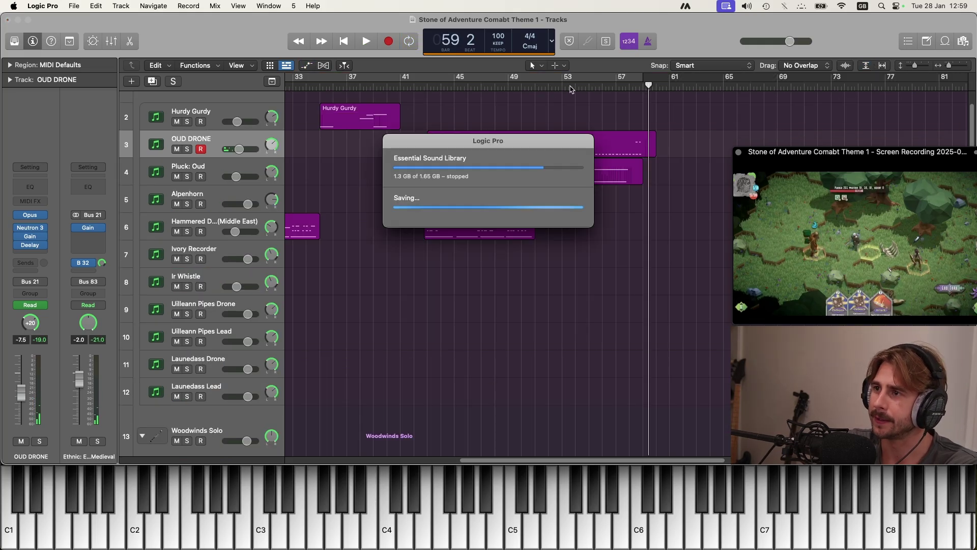
click(565, 91)
scroll(586, 198, down, 6)
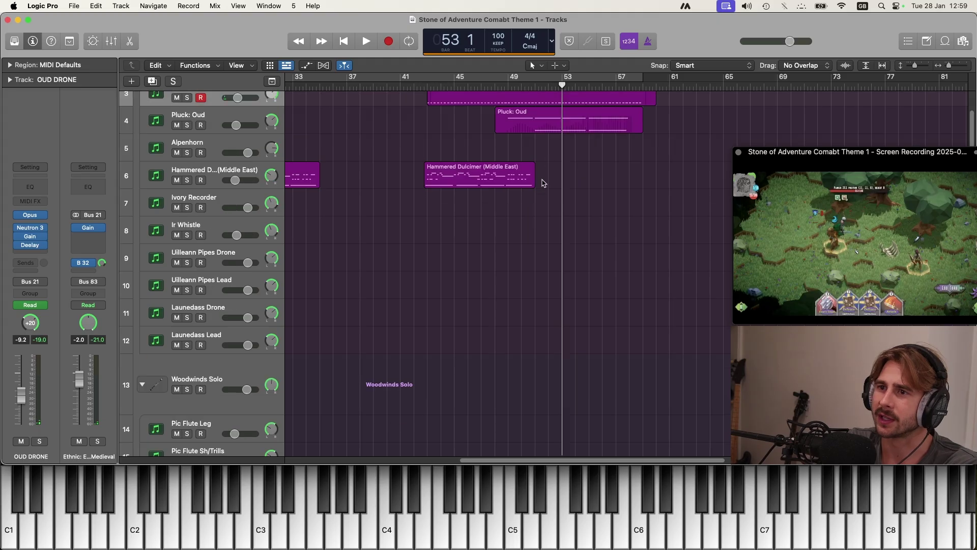
Delete the empty Alto Flute Leg and Alto Flute Sh/Trills tracks from the Woodwinds Solo stack
scroll(574, 179, down, 5)
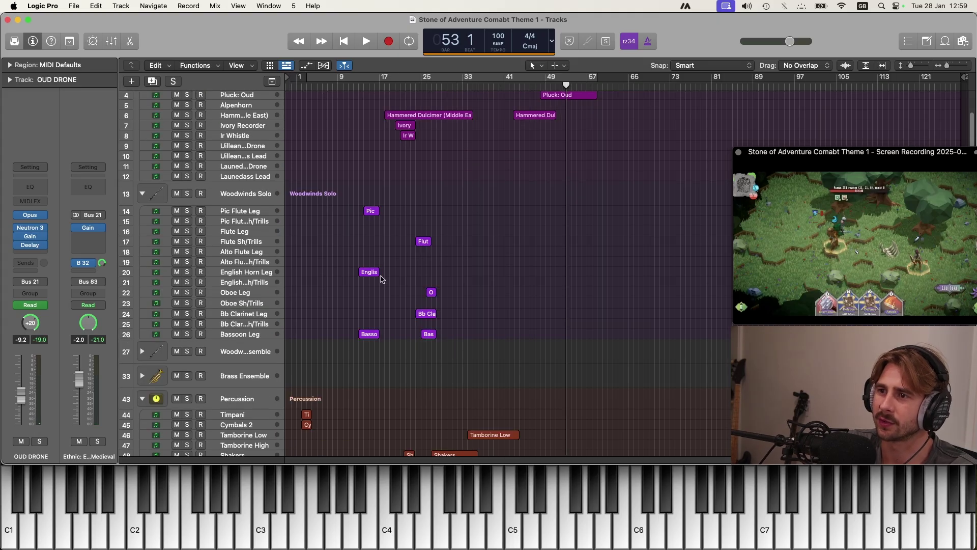
click(249, 254)
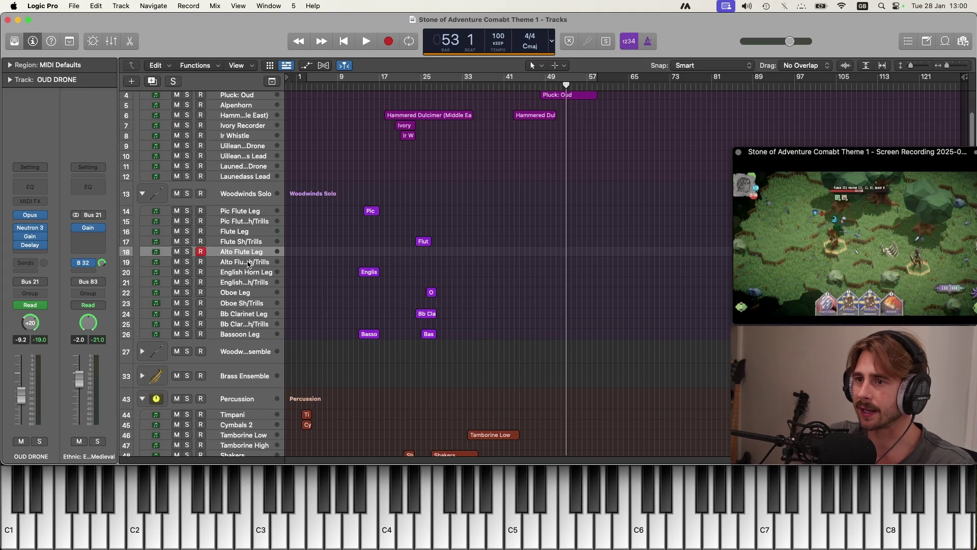
shift+click(249, 264)
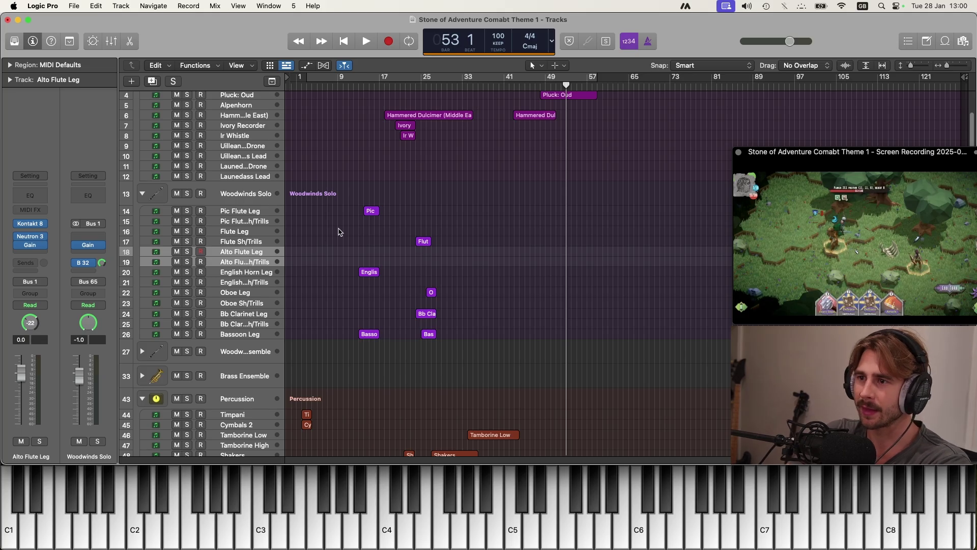
key(super+BackSpace)
Copy the Flute Sh/Trills, Oboe Leg, Bb Clarinet Leg and Bassoon Leg regions from around bar 24 so the phrase starts at bar 53
click(413, 86)
click(385, 87)
key(space)
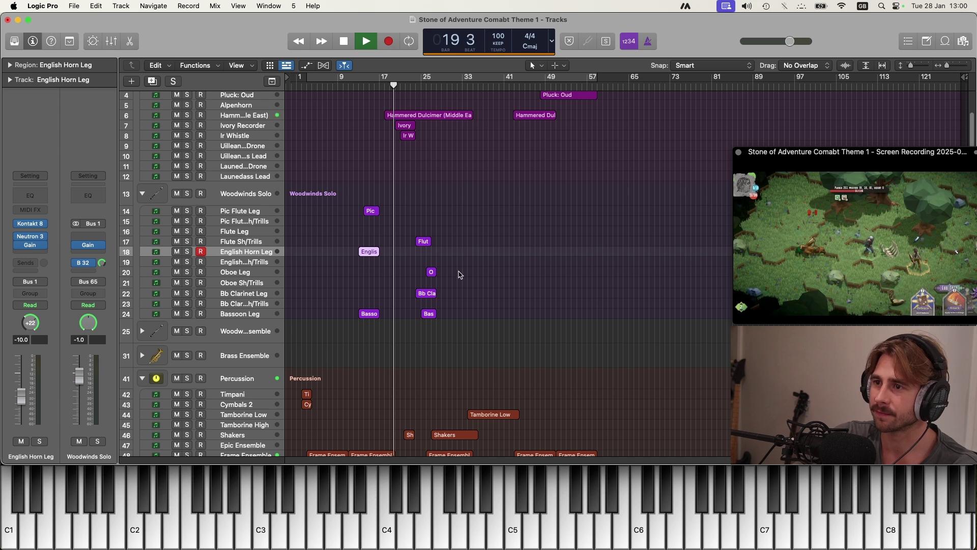
drag(468, 218, 409, 342)
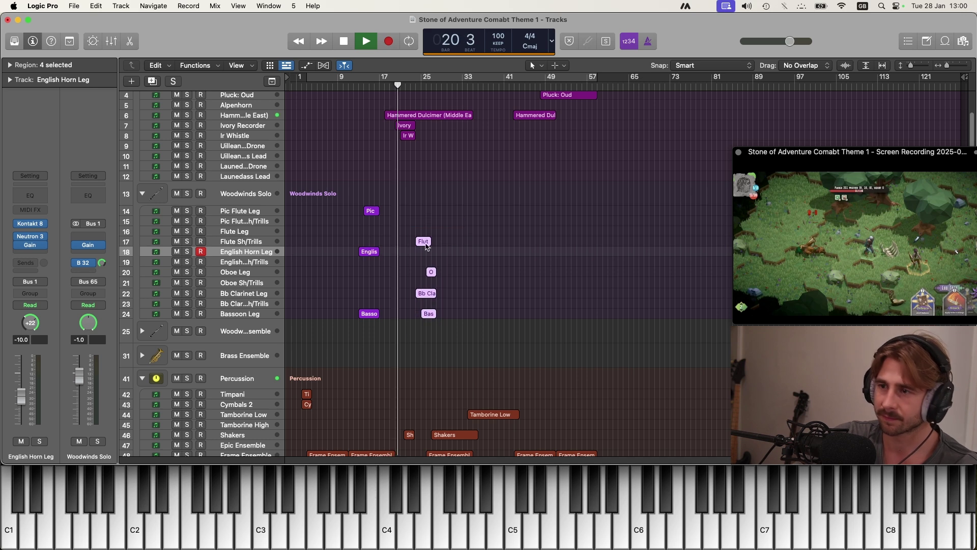
drag(426, 246, 574, 251)
Play the copied woodwind phrase from bar 53 and inspect its regions up close
click(565, 82)
key(super+Right)
key(super+Right)
key(super+Right)
key(super+Down)
key(super+Down)
key(super+Down)
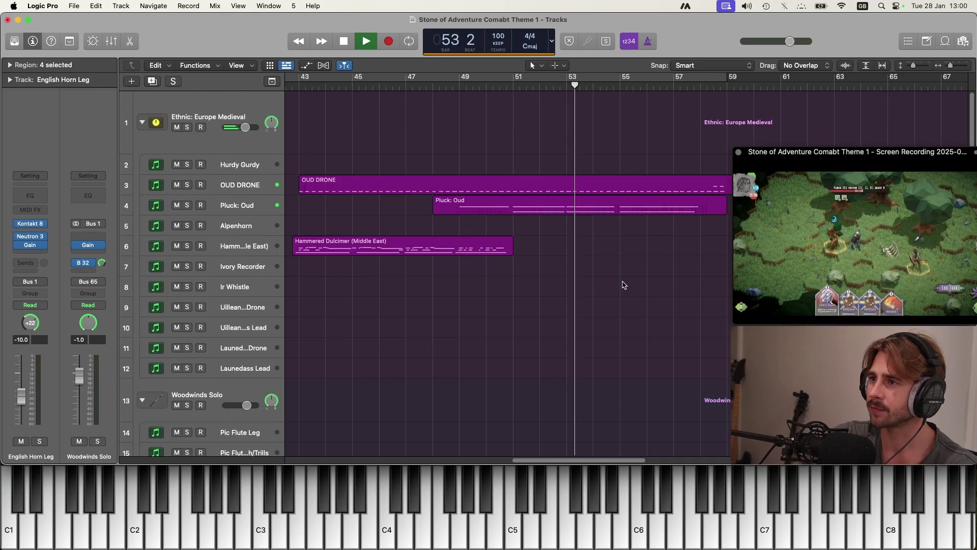
scroll(624, 285, down, 5)
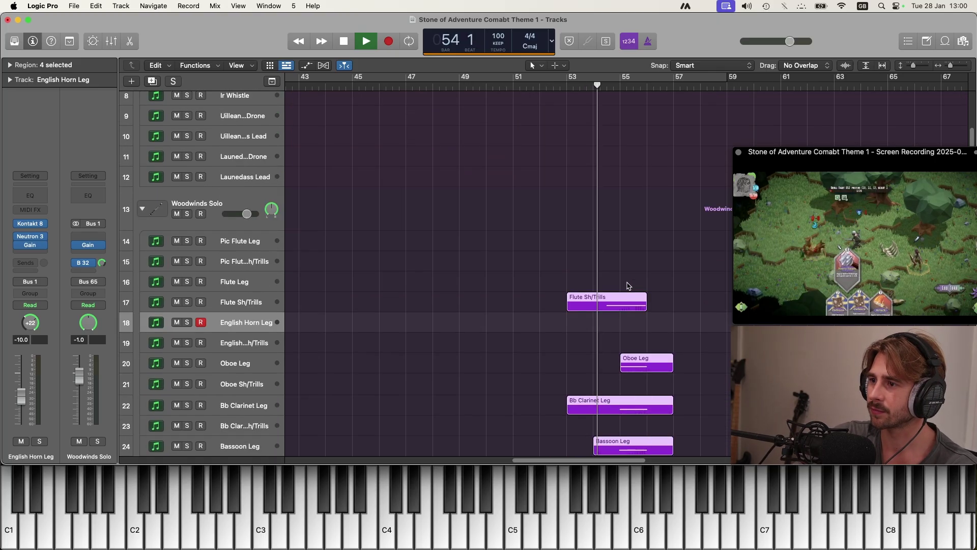
Move the four copied woodwind regions one bar earlier to start at bar 52, playing on and stopping at bar 59
scroll(628, 286, down, 3)
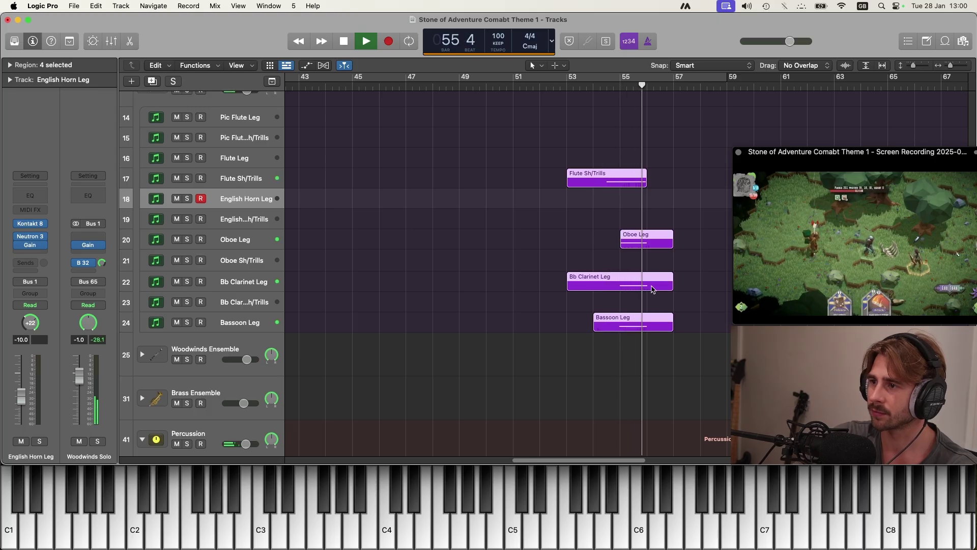
shift+click(645, 286)
drag(628, 286, 627, 287)
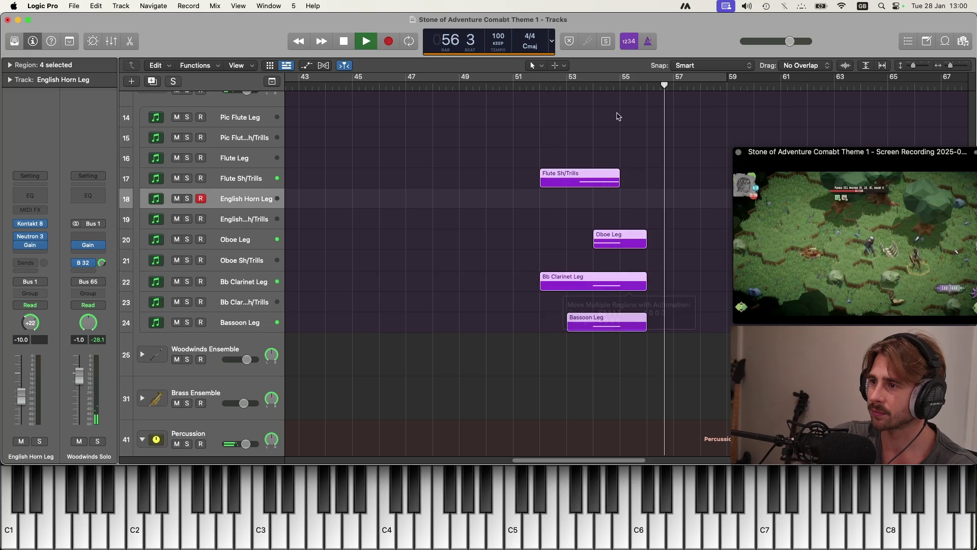
scroll(554, 153, up, 6)
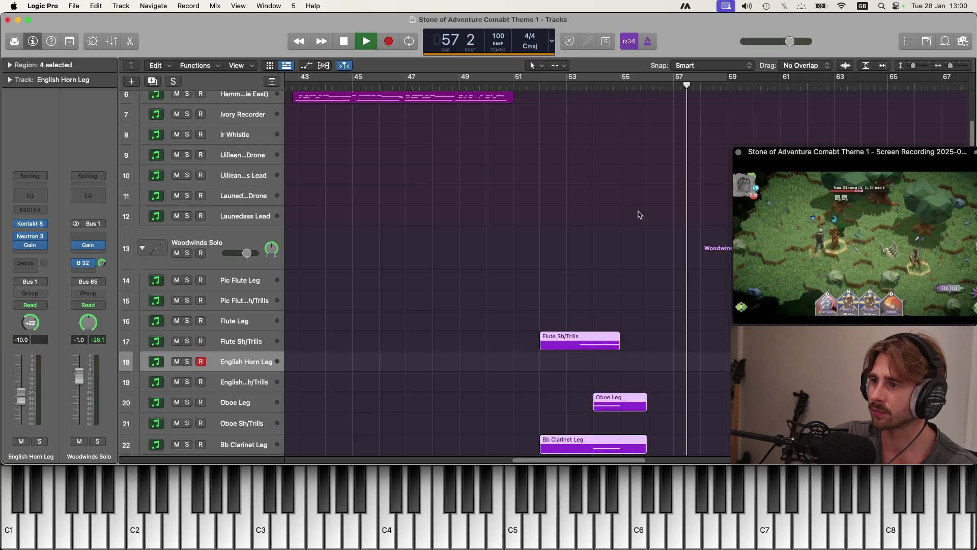
scroll(639, 214, down, 1)
scroll(654, 246, down, 7)
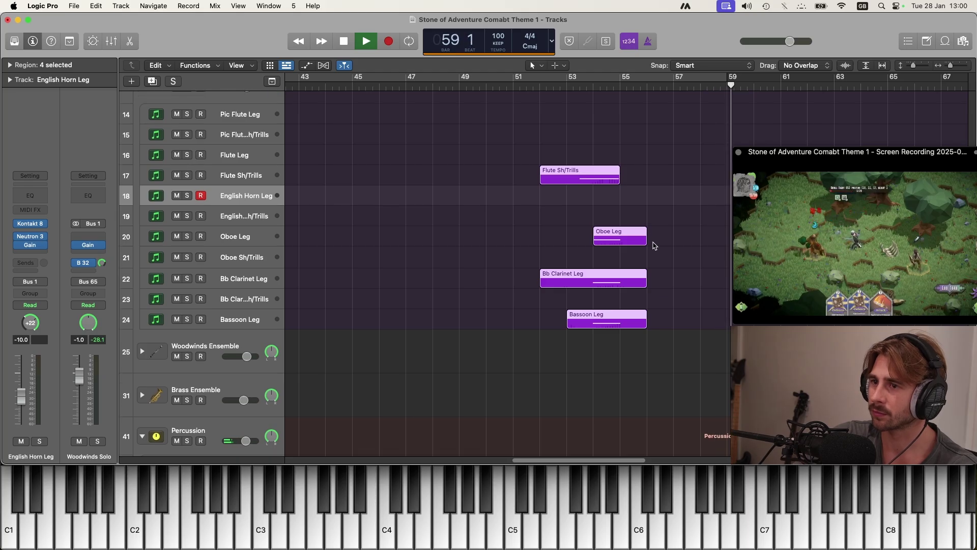
key(space)
Delete the empty English Horn, Bb Clarinet, Oboe and Pic Flute Sh/Trills tracks and the empty Flute Leg track
scroll(481, 249, down, 5)
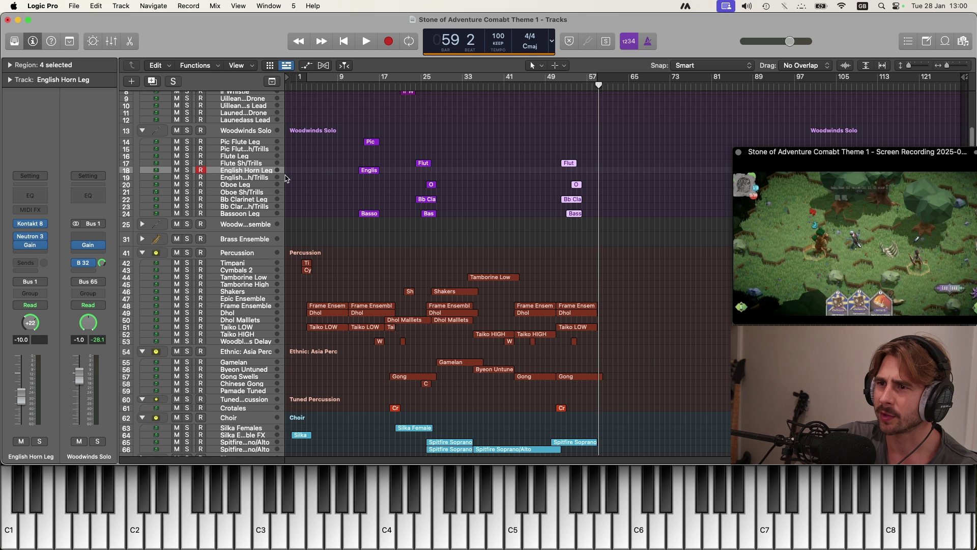
click(255, 178)
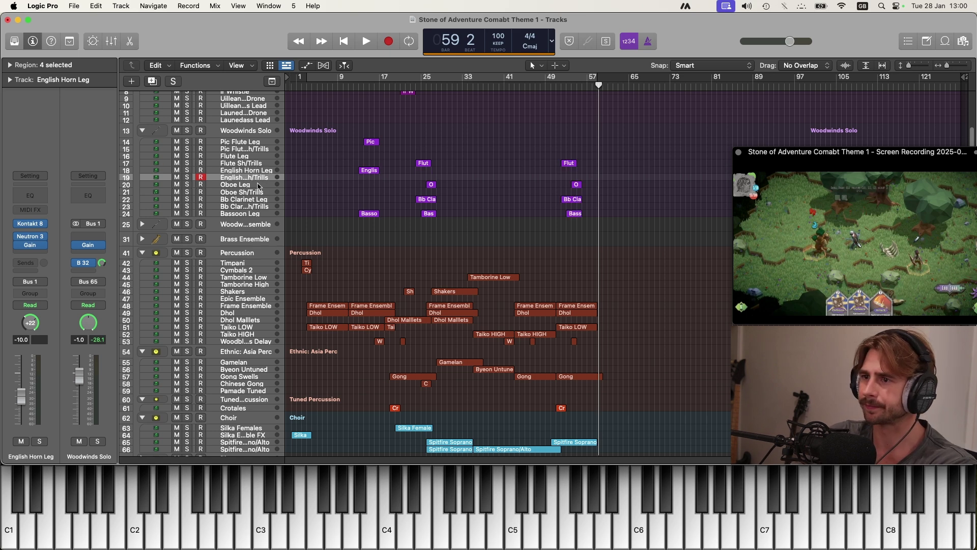
key(super+BackSpace)
click(251, 200)
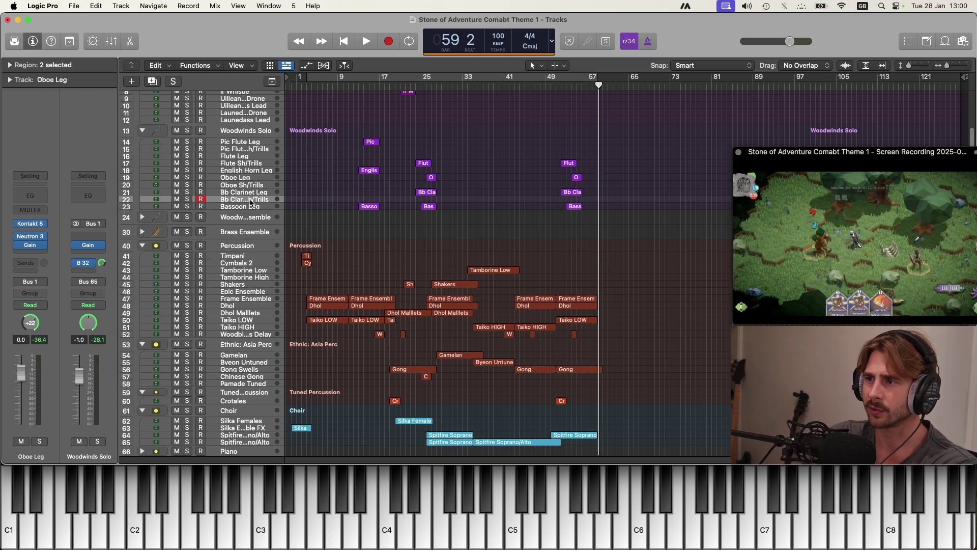
key(super+BackSpace)
click(250, 186)
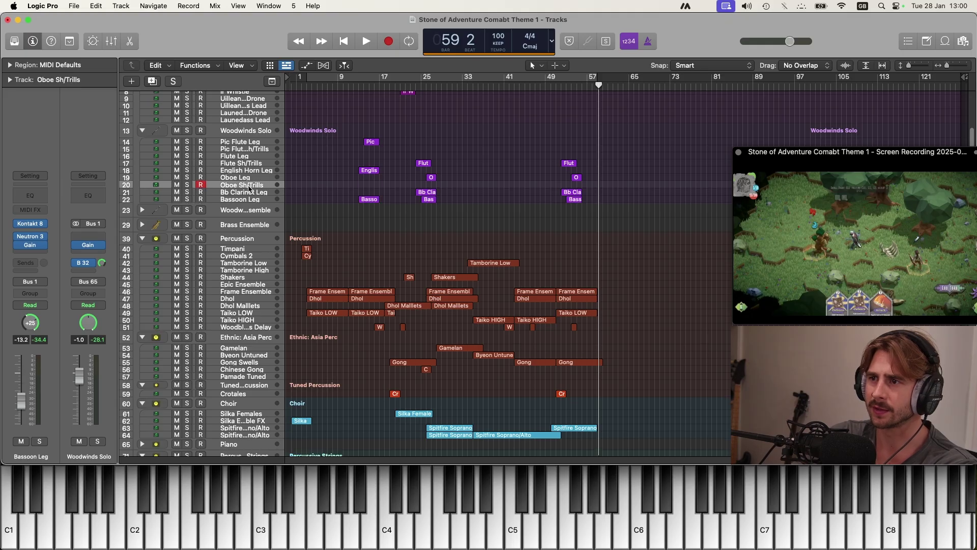
key(super+BackSpace)
click(253, 149)
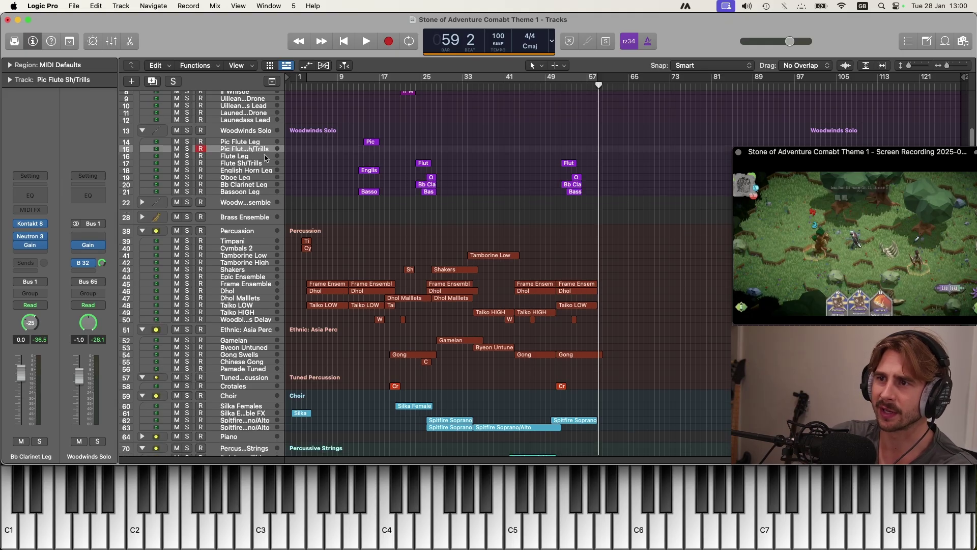
key(super+BackSpace)
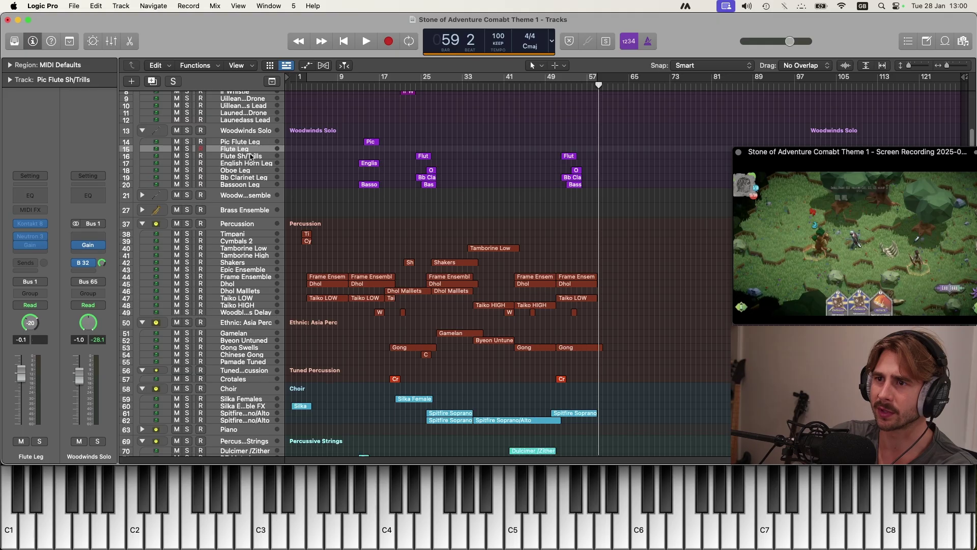
click(251, 156)
click(251, 149)
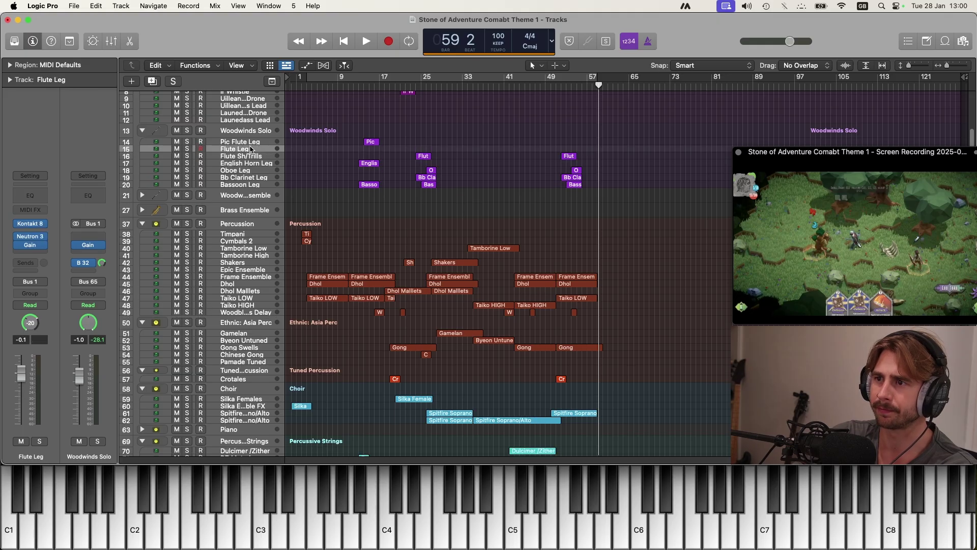
key(super+BackSpace)
Play from bar 17 and copy the early Strings Divisi regions at bars 5 to 13 so they start at bar 41
scroll(446, 217, down, 10)
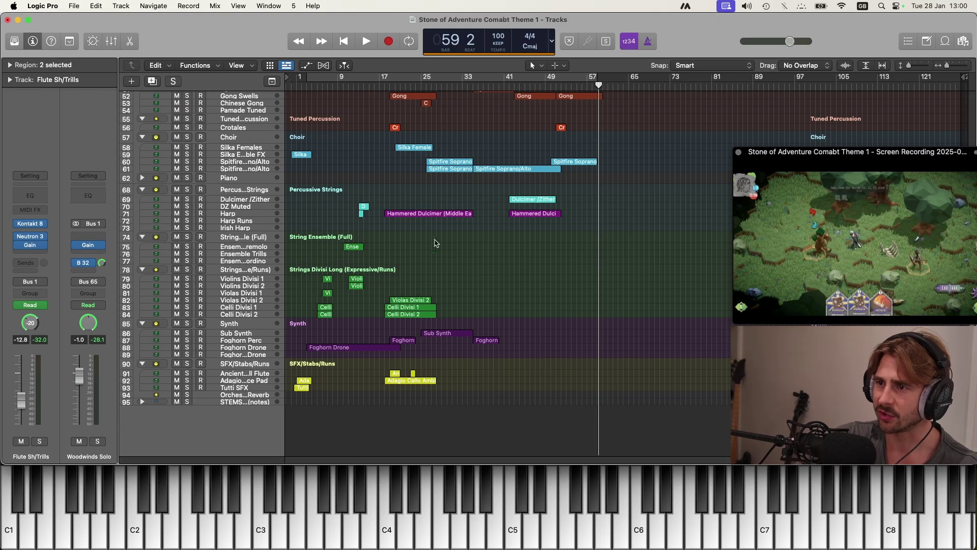
click(403, 84)
click(382, 84)
key(space)
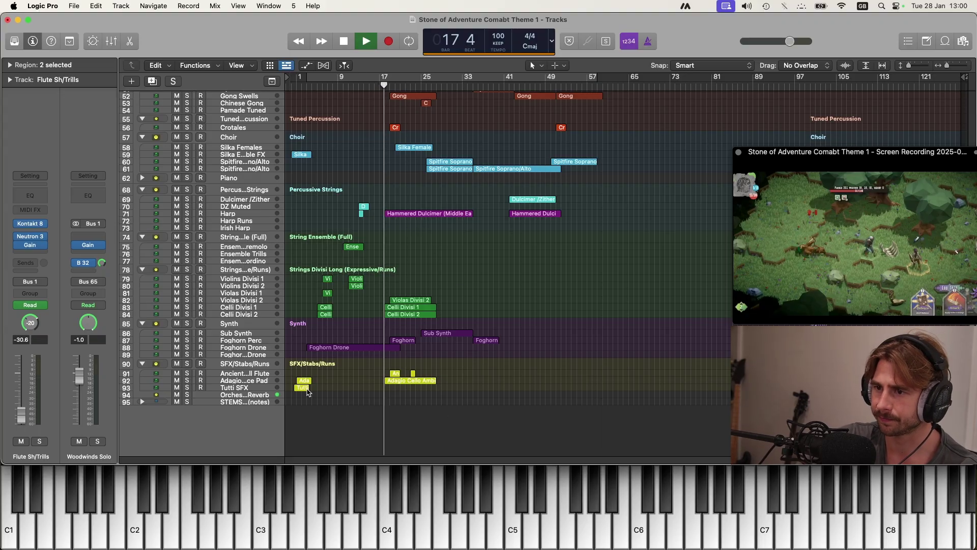
key(super+Down)
key(super+Down)
drag(364, 279, 513, 347)
key(super+Down)
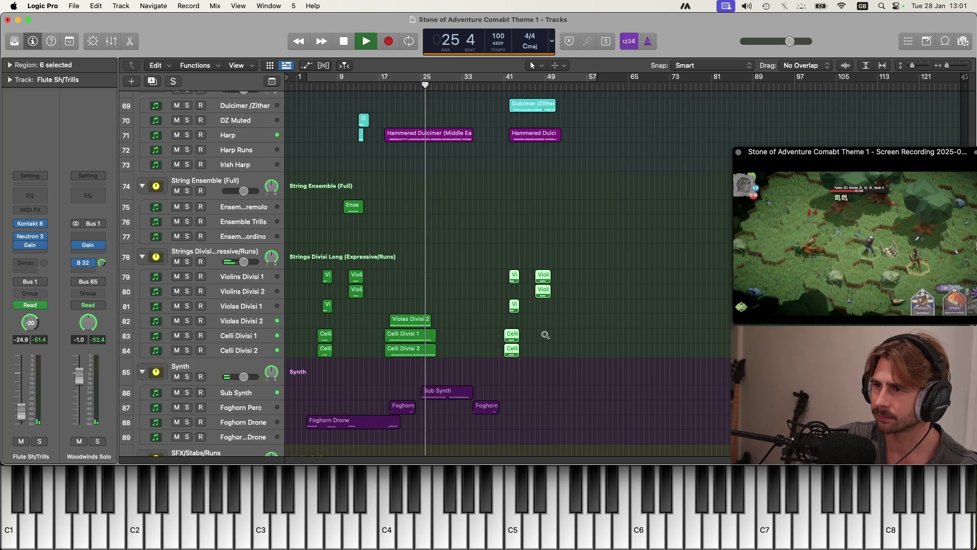
Move the copied Violins Divisi 1, Violas Divisi 1 and Celli Divisi 1 and 2 regions from bar 41 to start at bar 29
scroll(545, 335, up, 1)
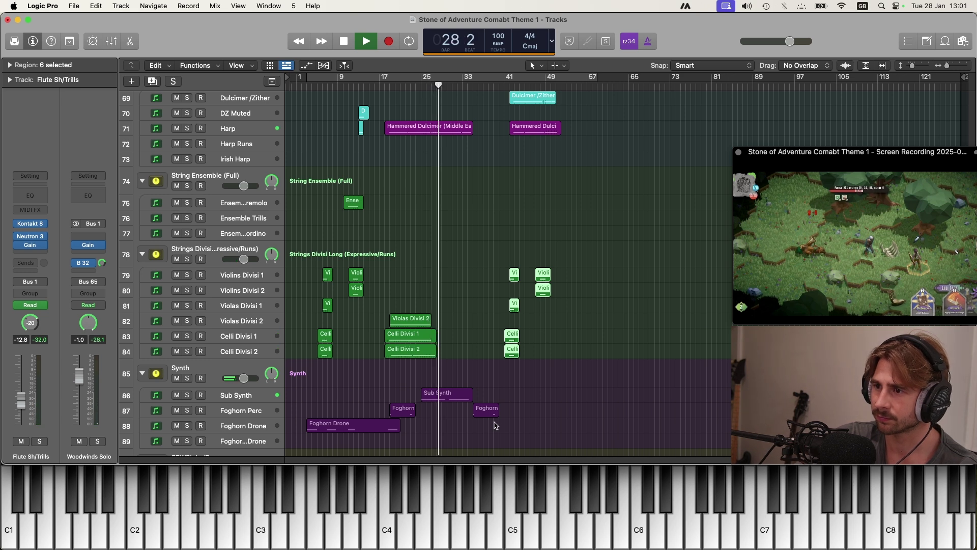
scroll(448, 313, up, 5)
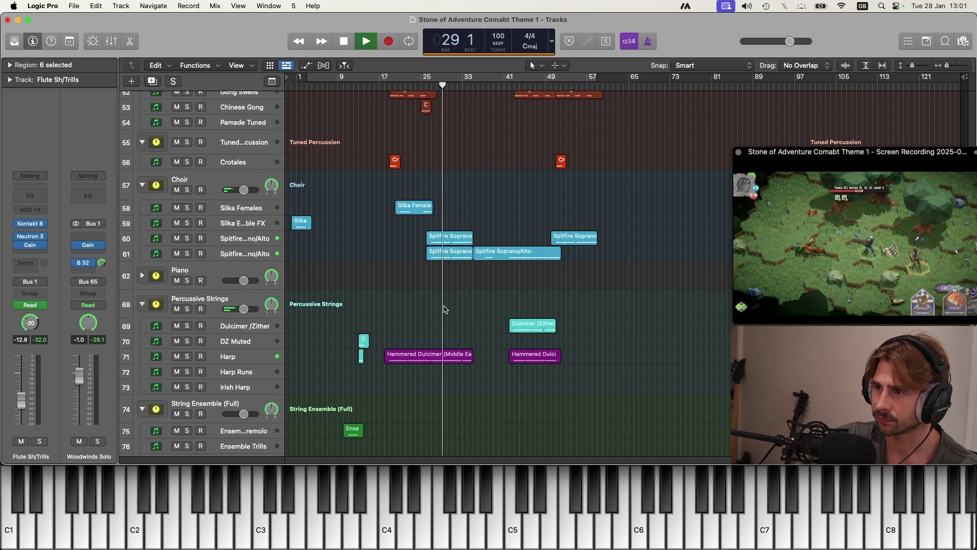
scroll(444, 309, down, 6)
click(530, 212)
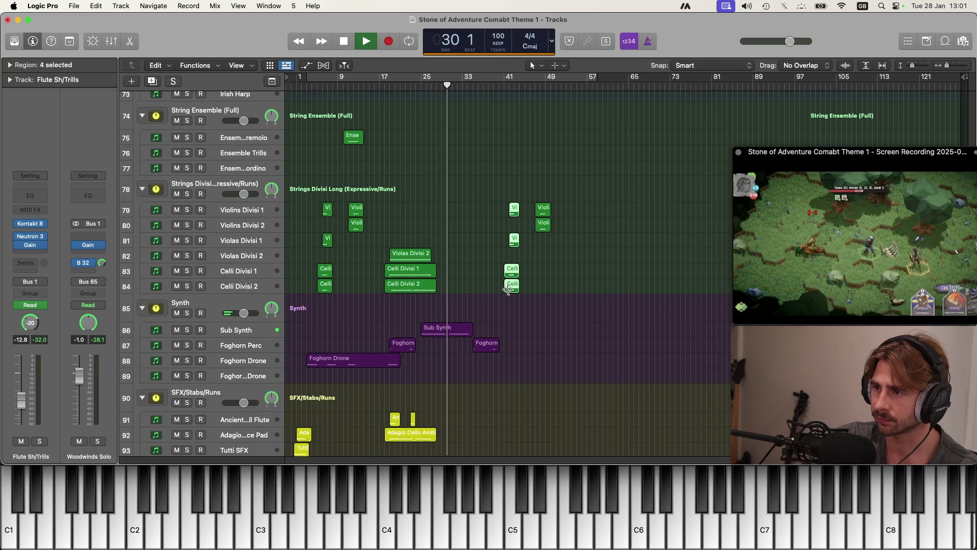
drag(512, 289, 450, 289)
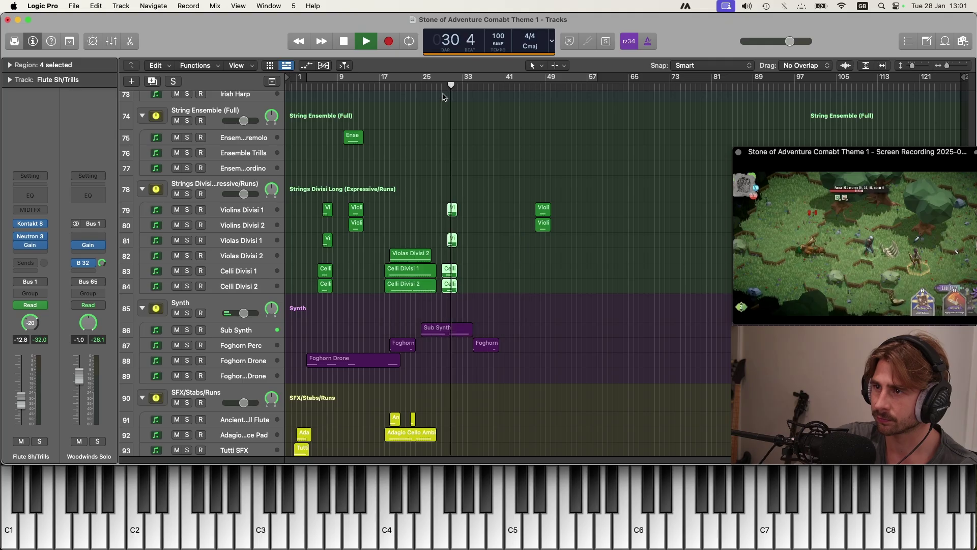
Play the moved string phrase from bar 29 and inspect its regions up close
scroll(507, 273, up, 5)
scroll(506, 272, down, 6)
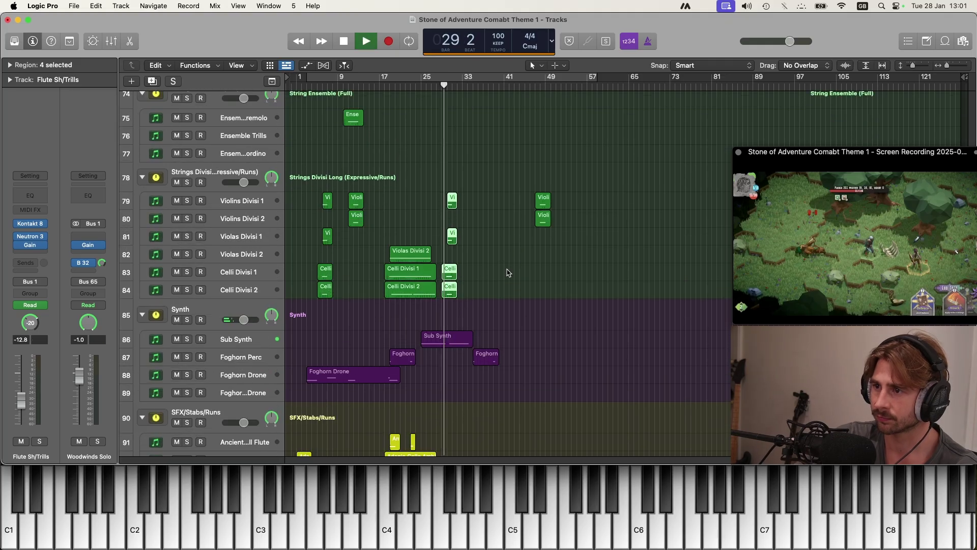
key(super+Right)
key(super+Right)
key(super+Right)
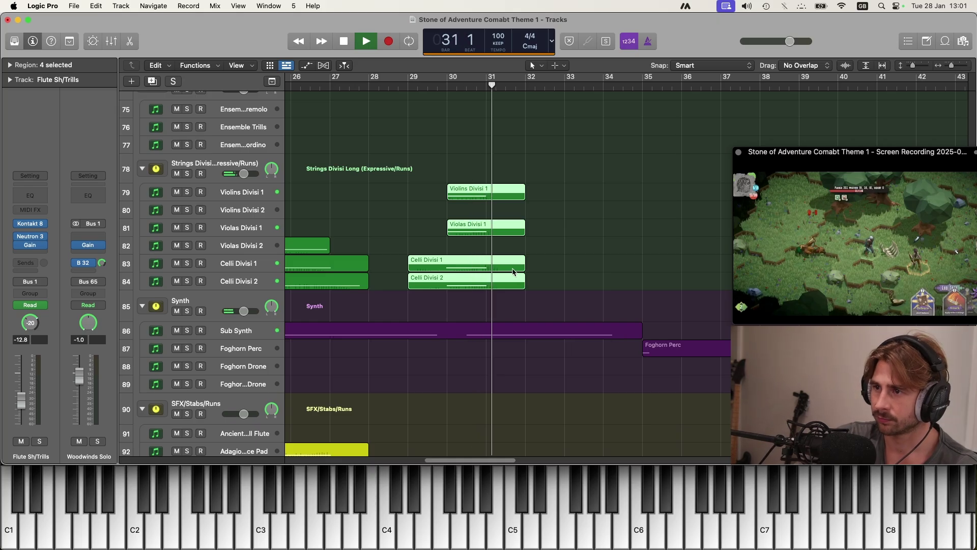
key(super+Down)
key(super+Down)
key(super+Up)
key(super+Up)
Copy the longer Violas Divisi 2, Celli Divisi 1 and Celli Divisi 2 regions from around bar 18 to start at bar 43
key(super+Left)
key(super+Left)
key(super+Left)
drag(393, 223, 504, 292)
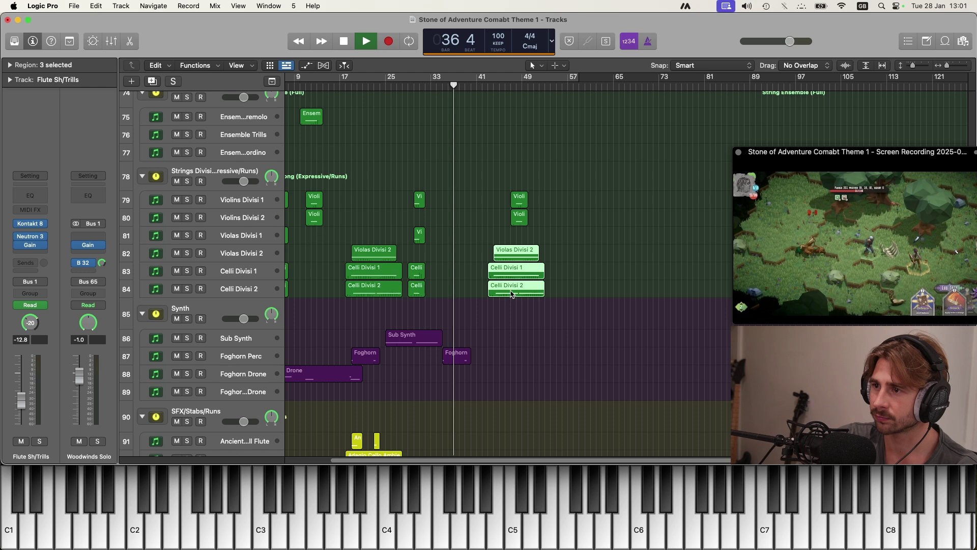
Move the copied Violas Divisi 2 and Celli Divisi 1 and 2 regions one bar earlier, starting the celli at bar 42
key(super+Down)
key(super+Down)
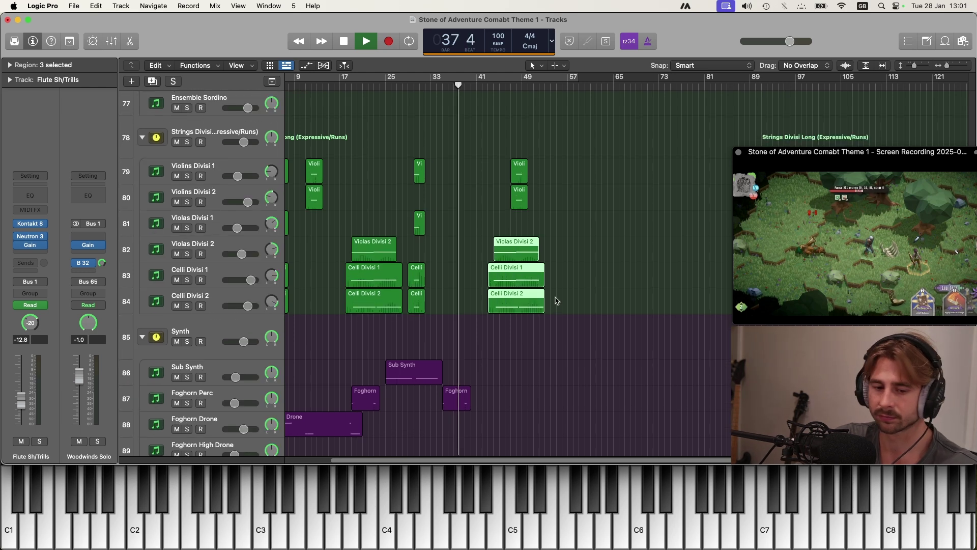
key(super+Right)
key(super+Right)
key(super+Left)
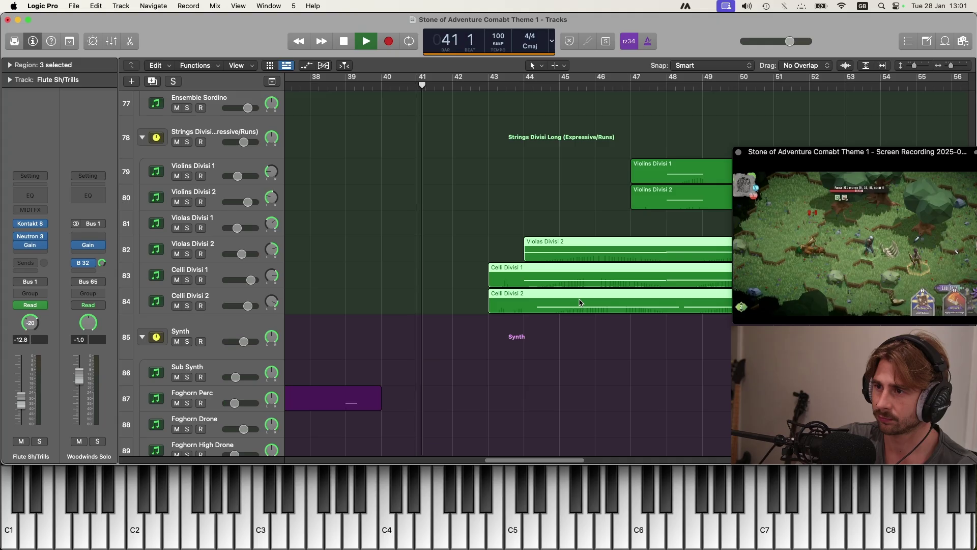
drag(581, 302, 548, 303)
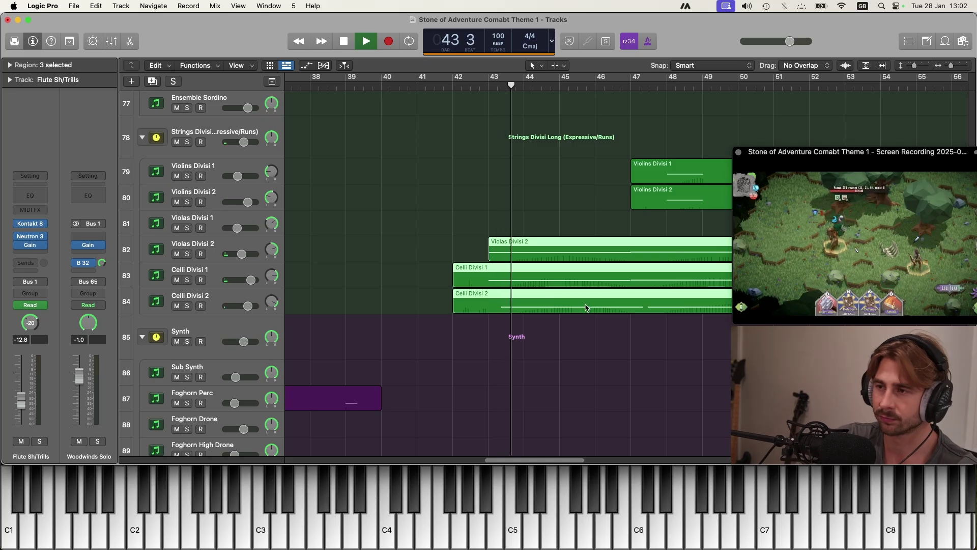
Mute the copied Celli Divisi 2 region at bar 42 during playback
key(z)
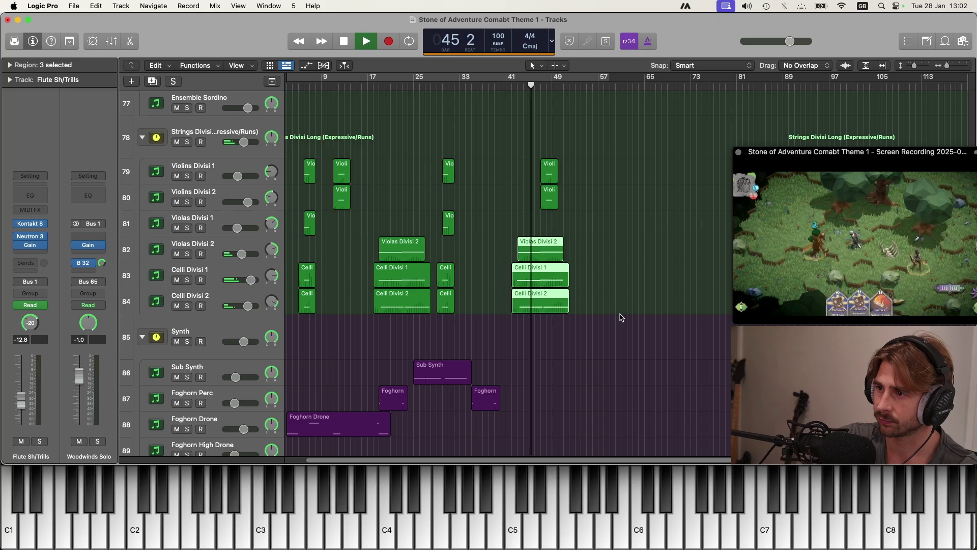
click(617, 272)
key(t)
key(m)
click(562, 301)
key(t)
key(t)
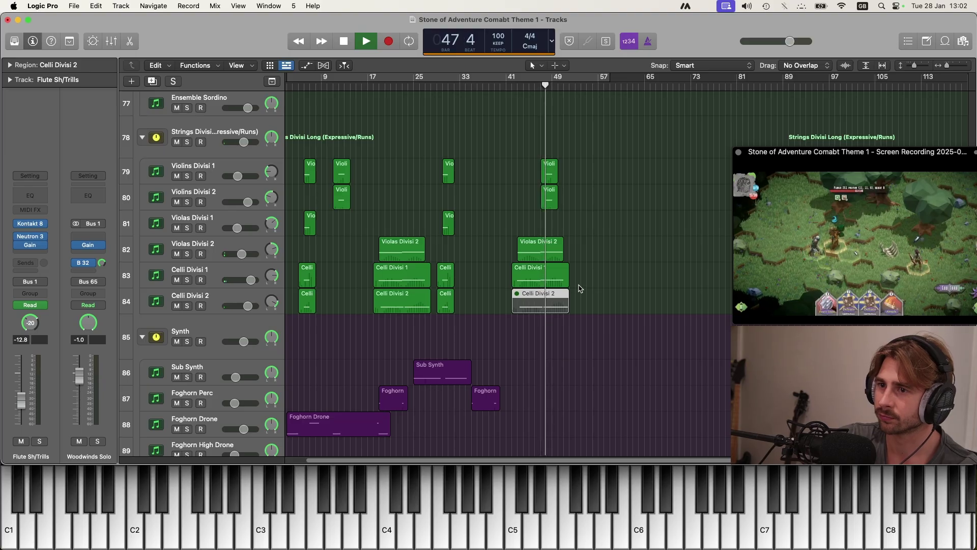
scroll(580, 288, up, 20)
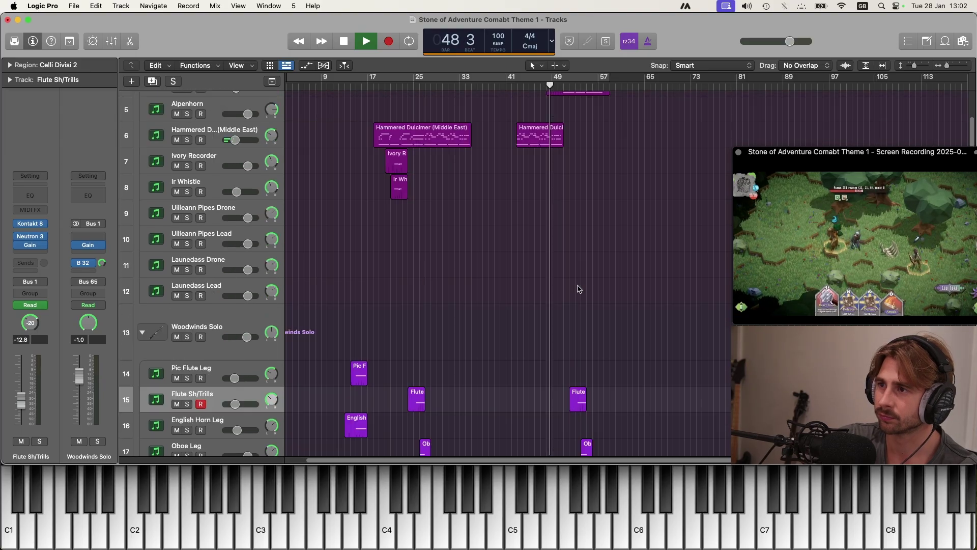
scroll(579, 288, up, 5)
scroll(581, 289, down, 15)
scroll(582, 290, down, 20)
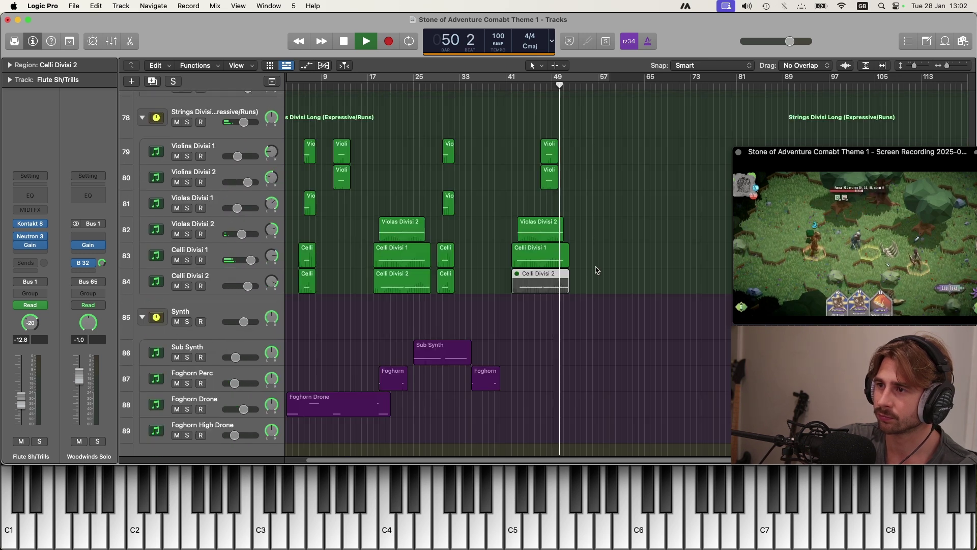
Delete the copied Violas Divisi 2, Celli Divisi 1 and Celli Divisi 2 regions around bar 42 and stop playback
drag(582, 275, 534, 213)
key(Delete)
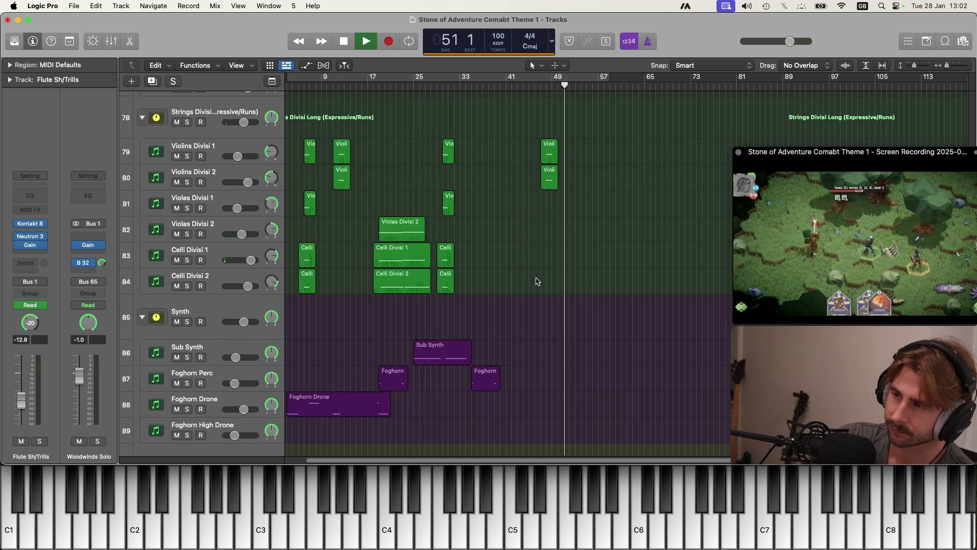
key(space)
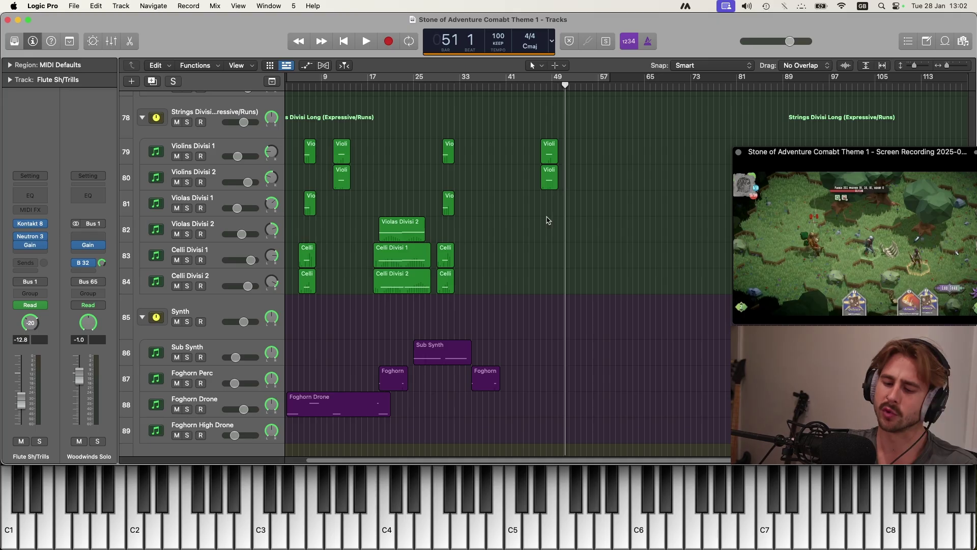
Examine the arrangement across the strings, synth, percussion and woodwind tracks for material to reuse after bar 42
key(super+Up)
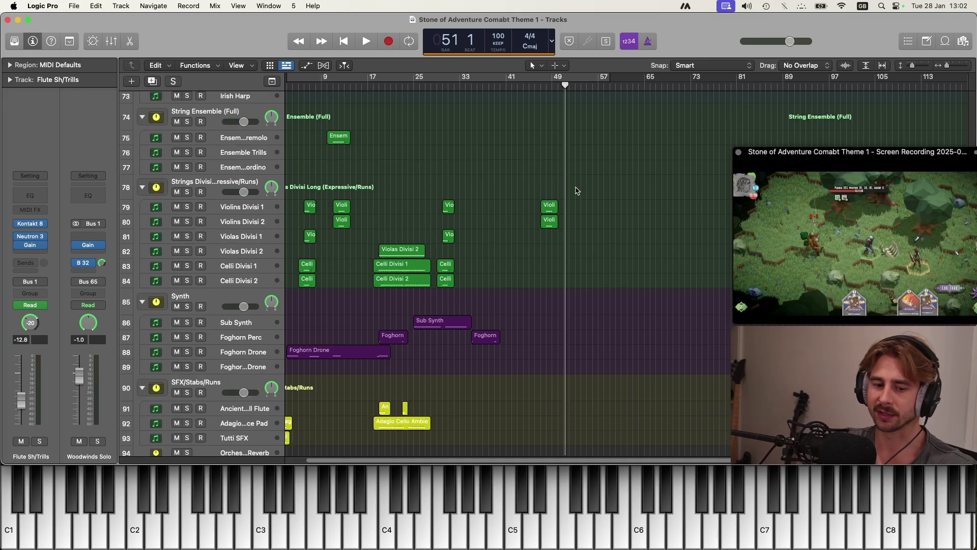
scroll(576, 191, up, 3)
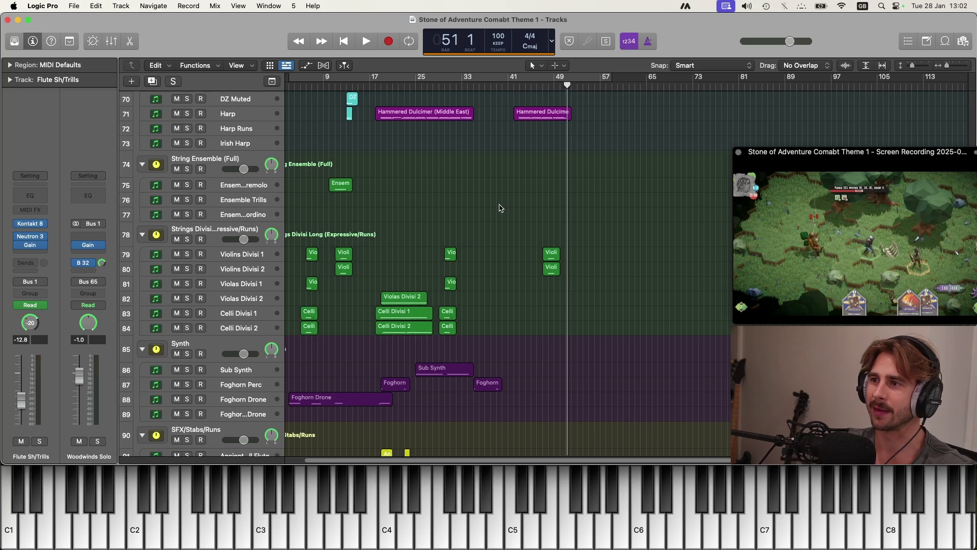
scroll(539, 141, up, 3)
scroll(541, 141, down, 3)
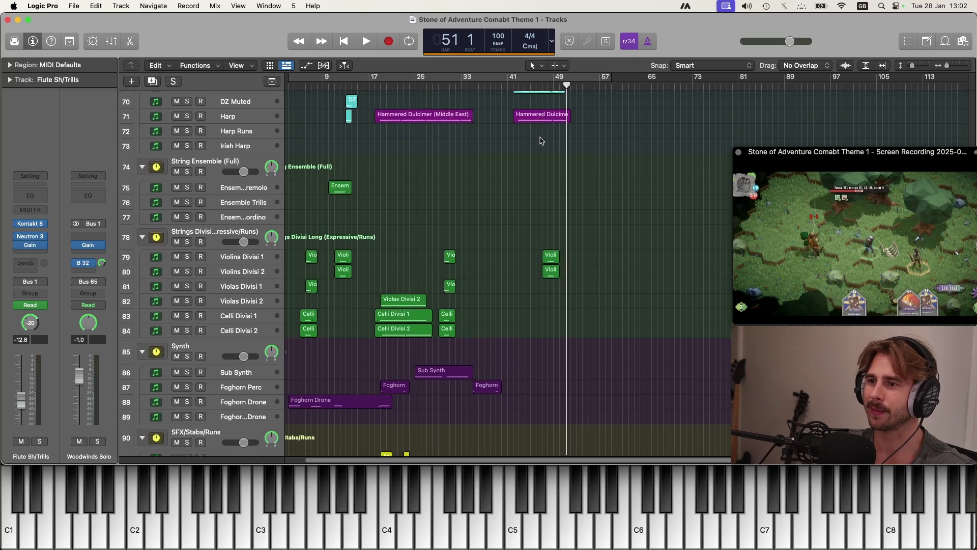
scroll(432, 326, down, 2)
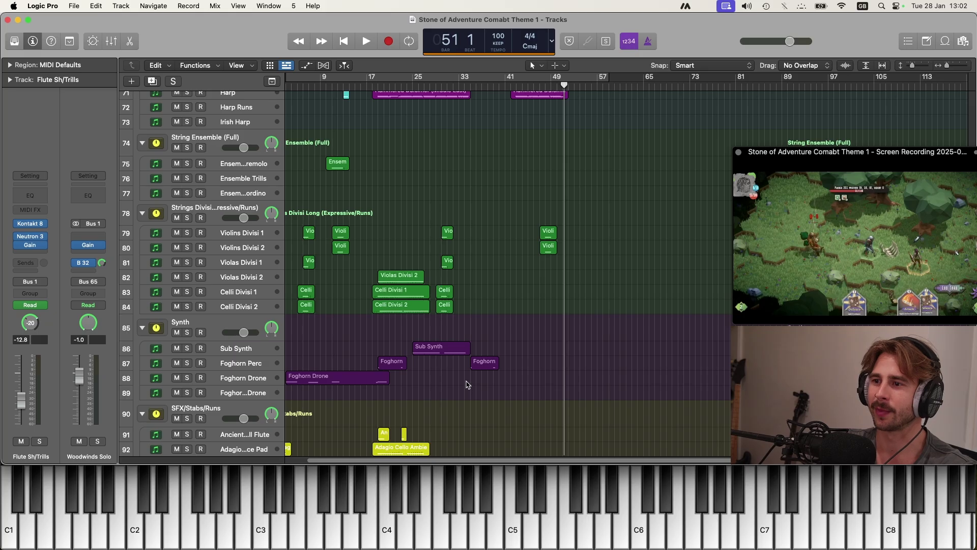
scroll(535, 227, up, 20)
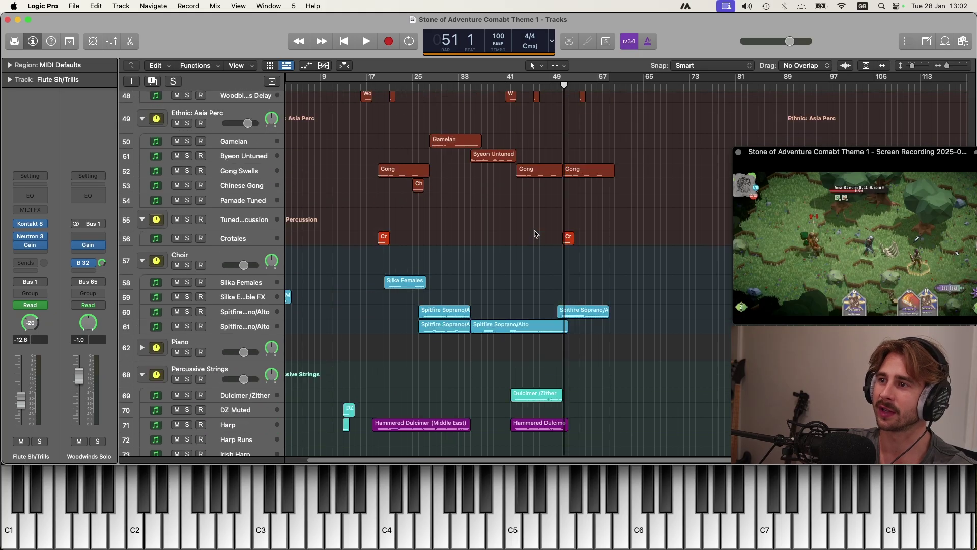
scroll(528, 185, down, 20)
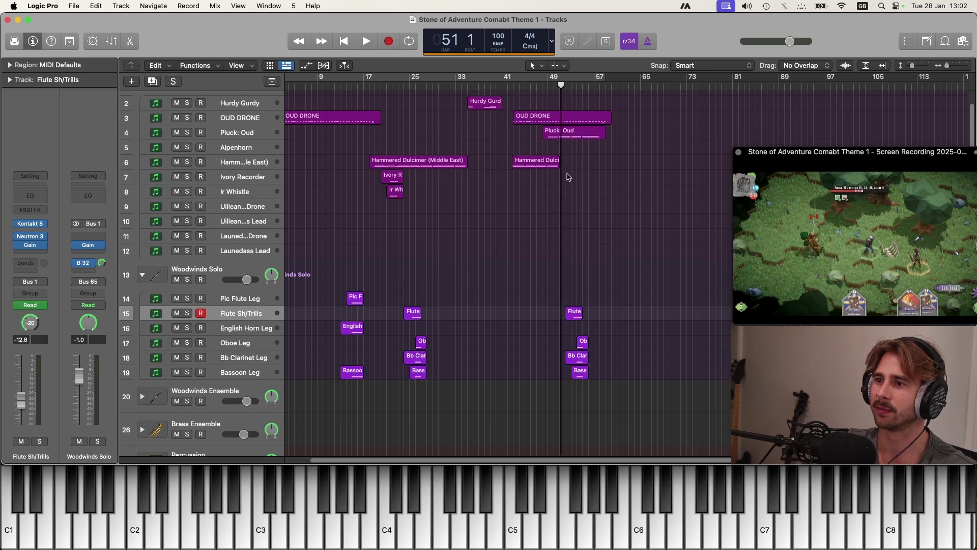
scroll(569, 176, down, 5)
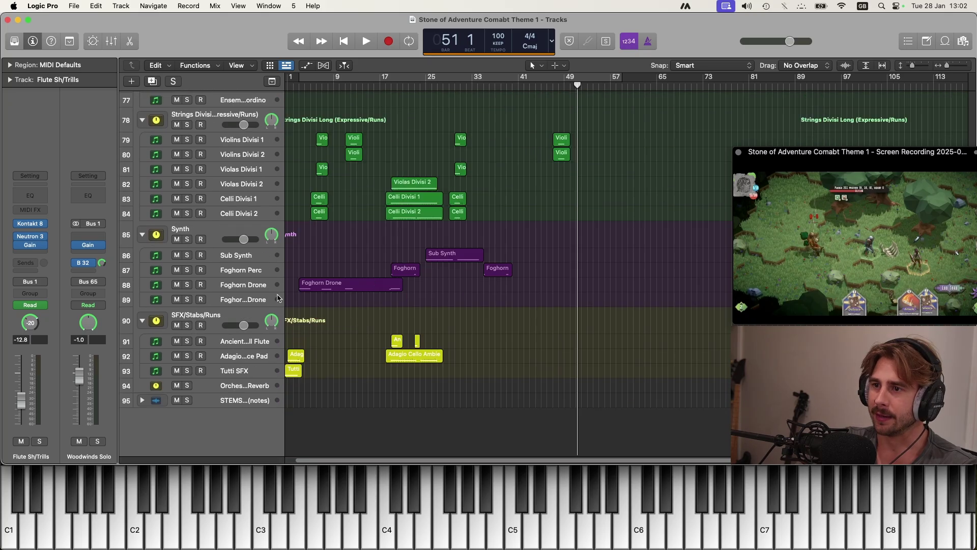
Record a new Foghorn Drone part on its track from bar 43 to bar 53
click(228, 289)
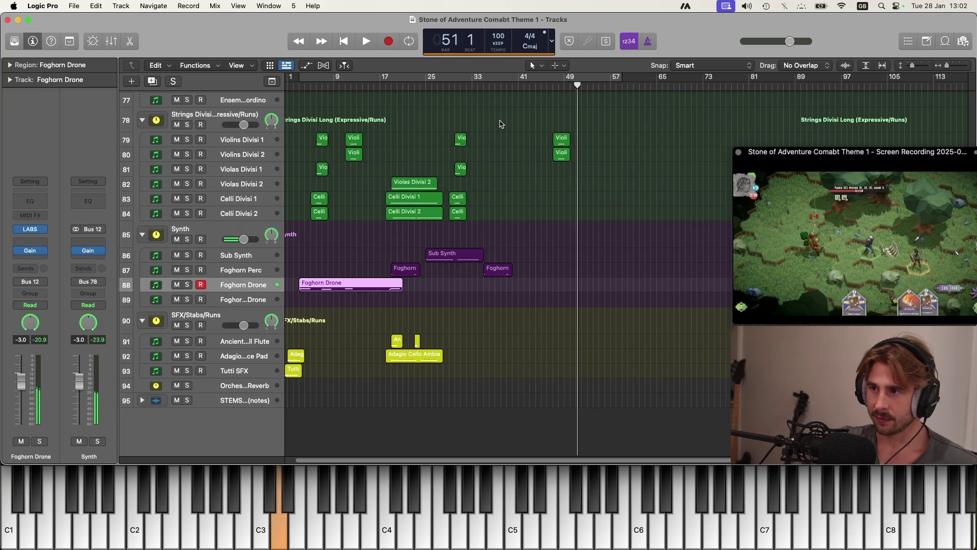
drag(529, 86, 513, 87)
key(r)
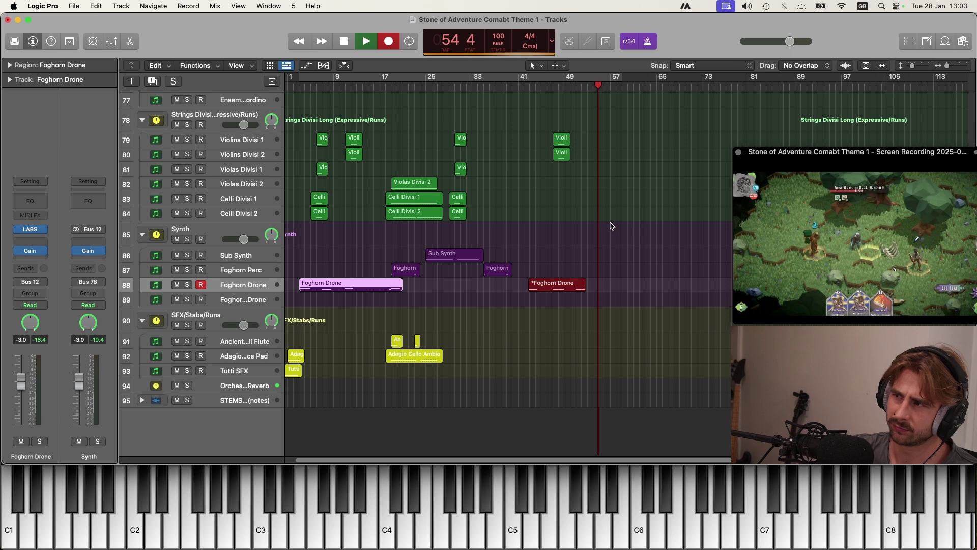
key(space)
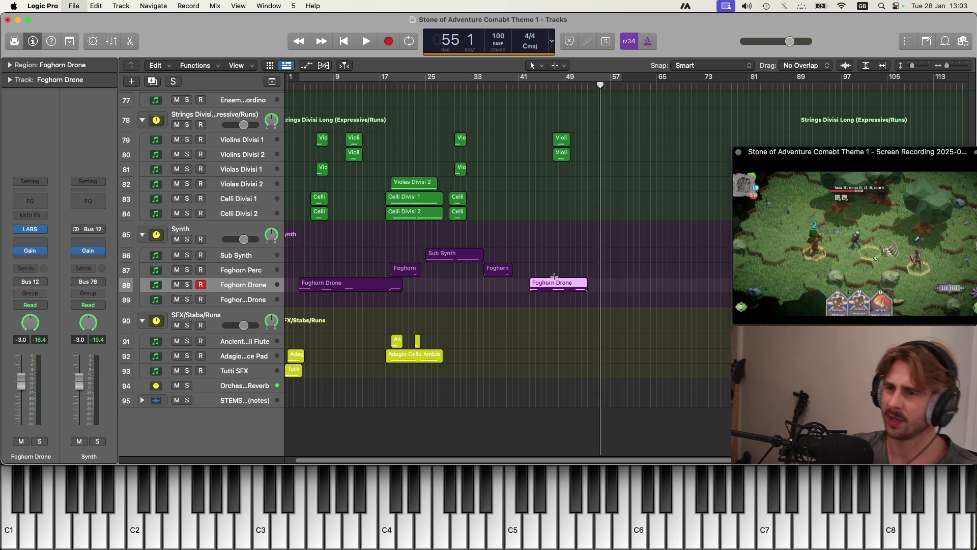
Copy the first Ancient Shell Flute region to bar 51 and play it in context
click(260, 346)
drag(599, 85, 582, 87)
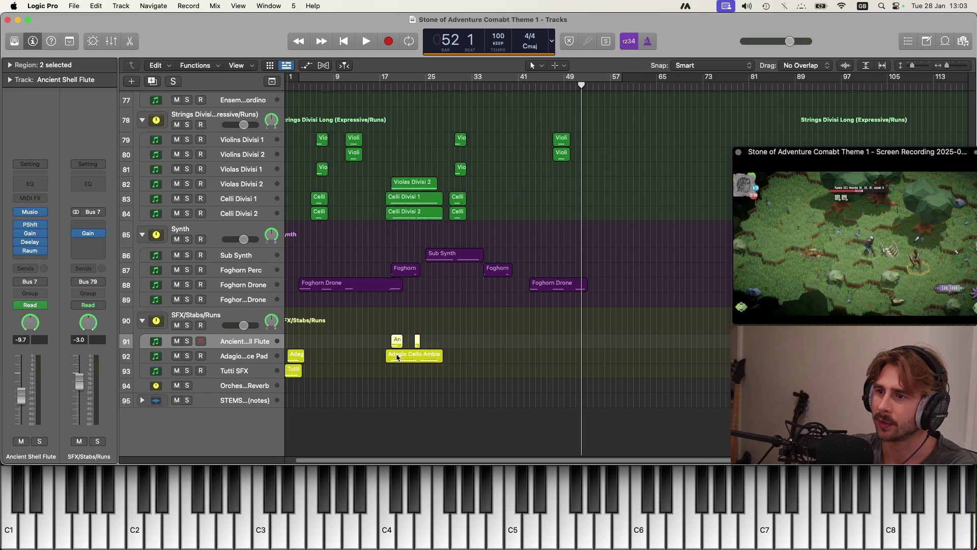
drag(397, 344, 583, 344)
click(569, 89)
key(space)
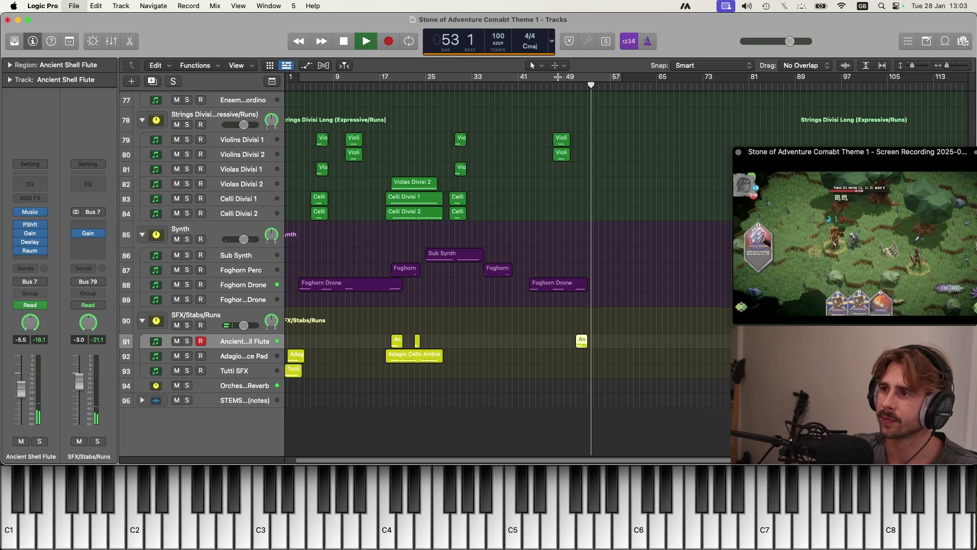
key(space)
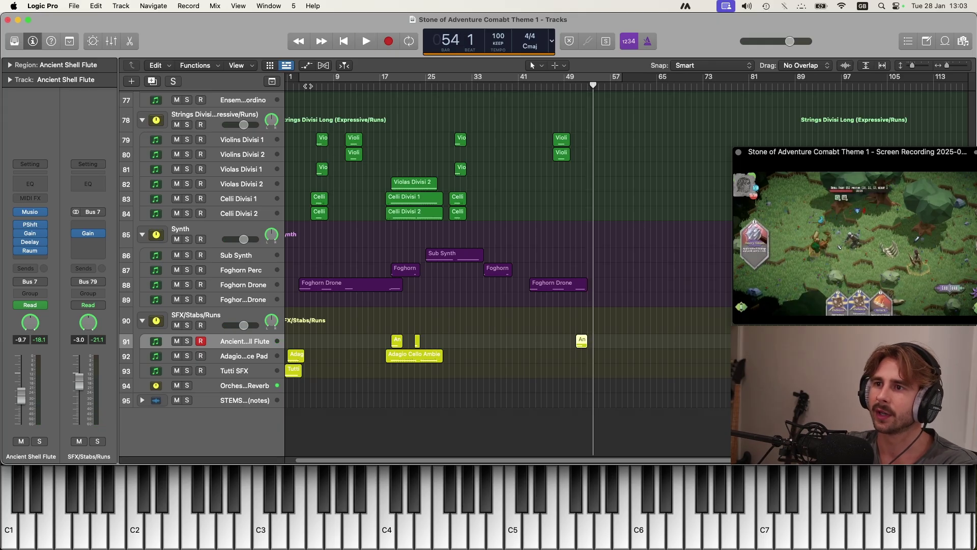
Return the playhead to the project start, switch to Finder and open Screen Recording 2025-01-28 at 10.15.20 full screen in QuickTime Player
key(Return)
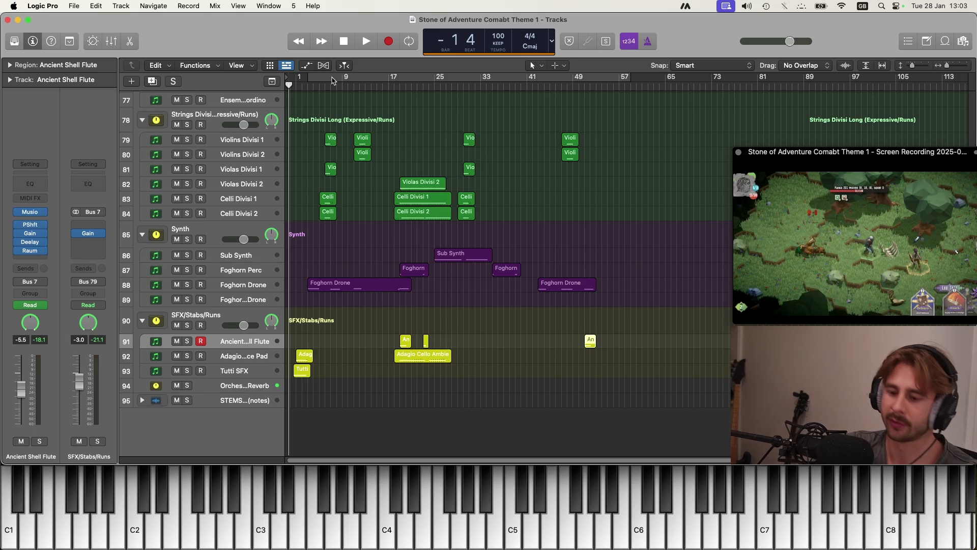
mouse_move(325, 547)
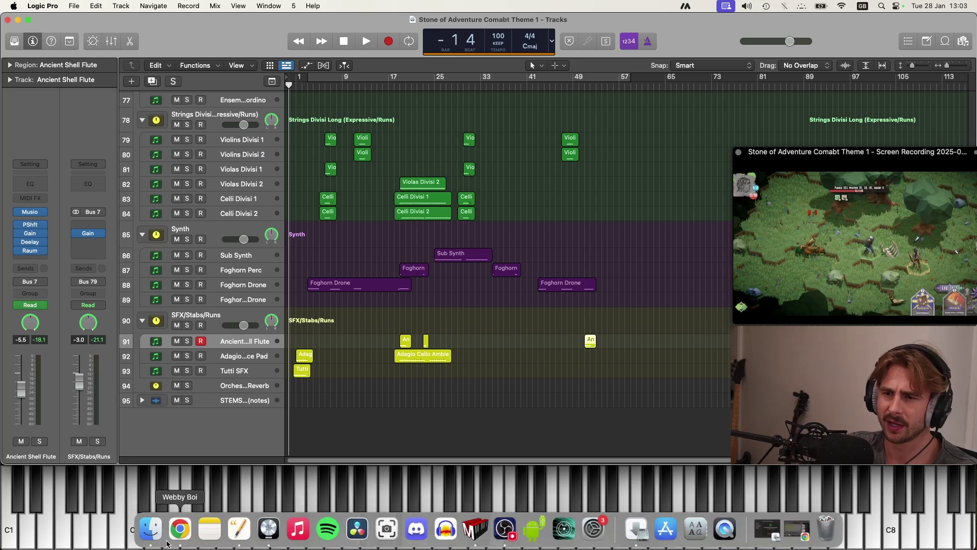
click(147, 538)
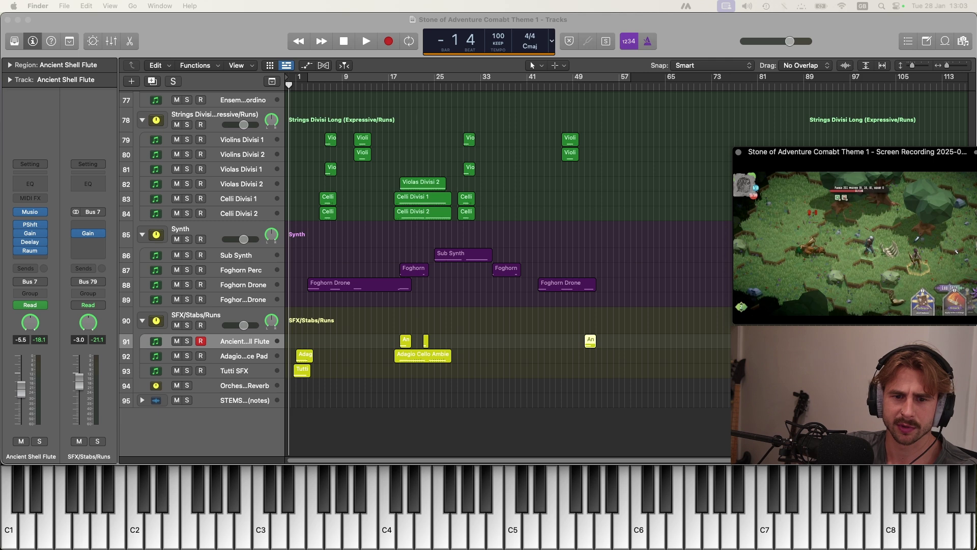
click(512, 175)
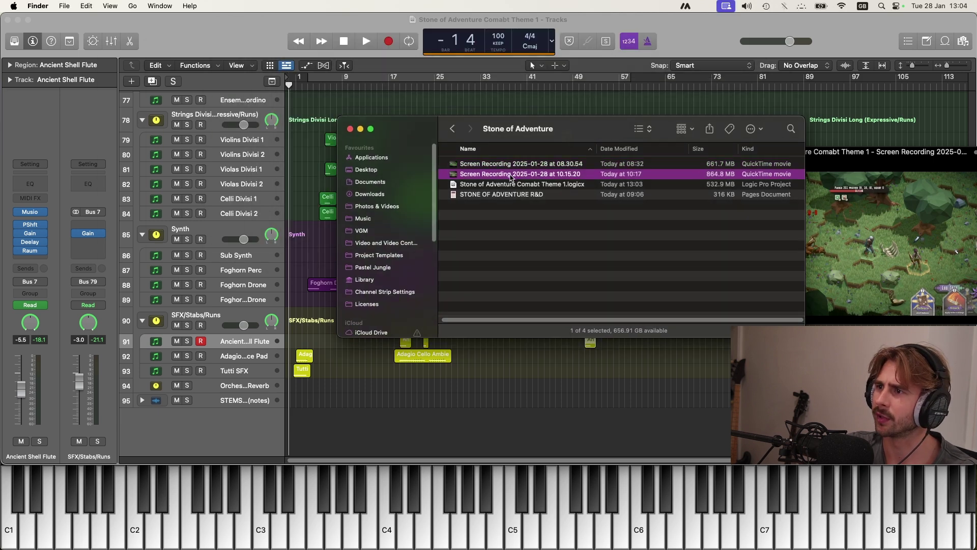
double_click(500, 174)
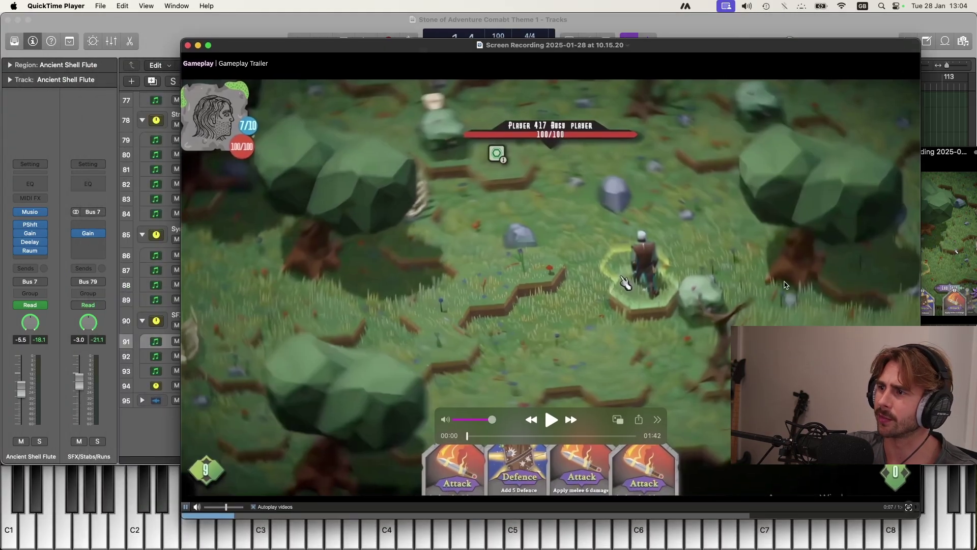
click(617, 419)
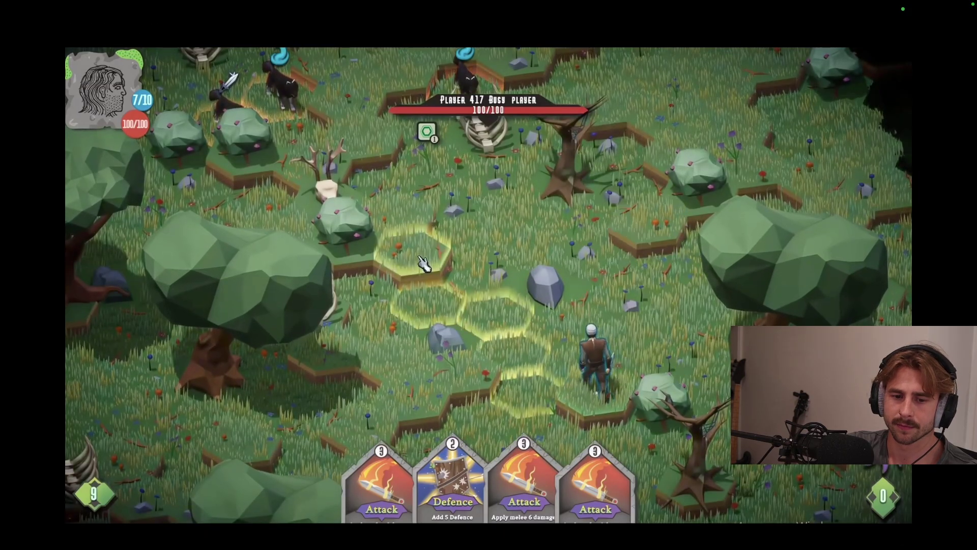
mouse_move(567, 152)
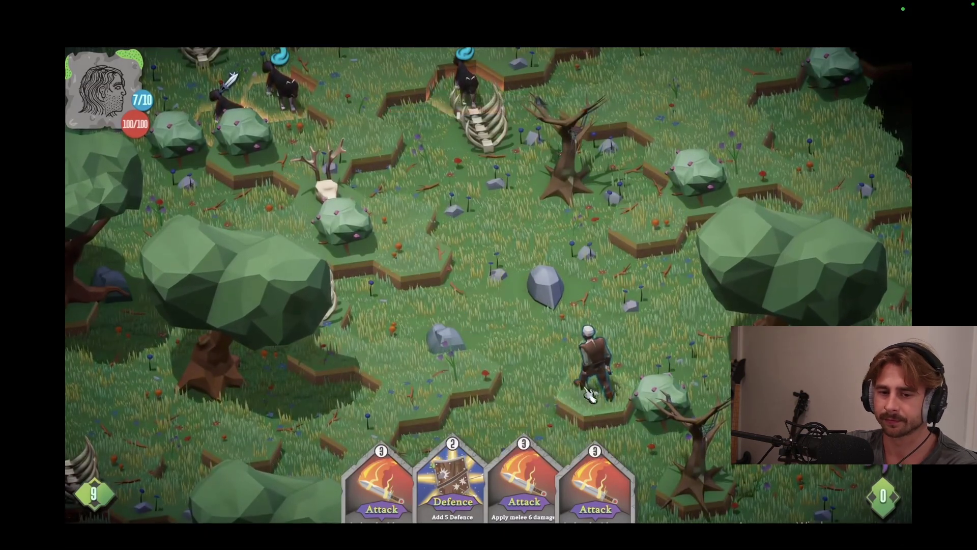
Watch the gameplay recording against the looping combat music, jumping back in the video near its end to keep it running
mouse_move(954, 298)
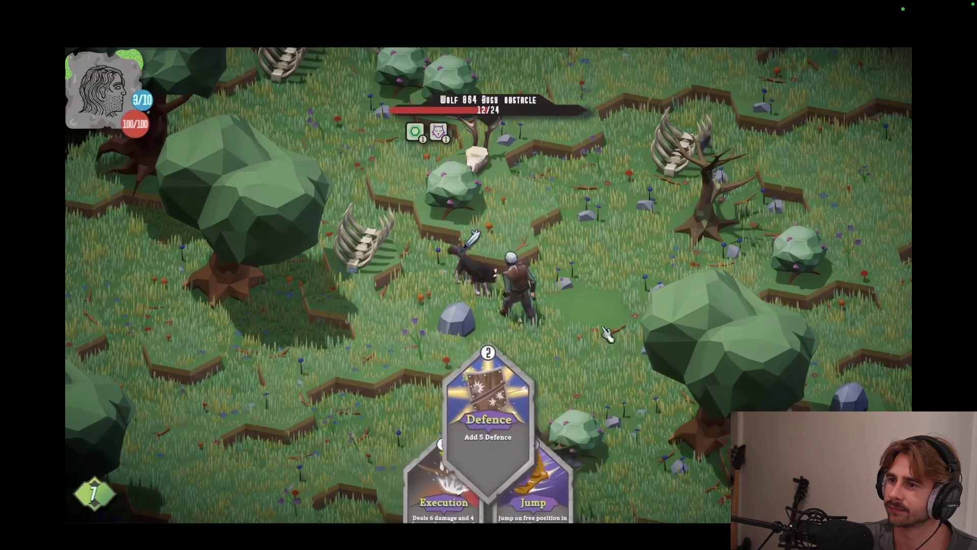
mouse_move(615, 321)
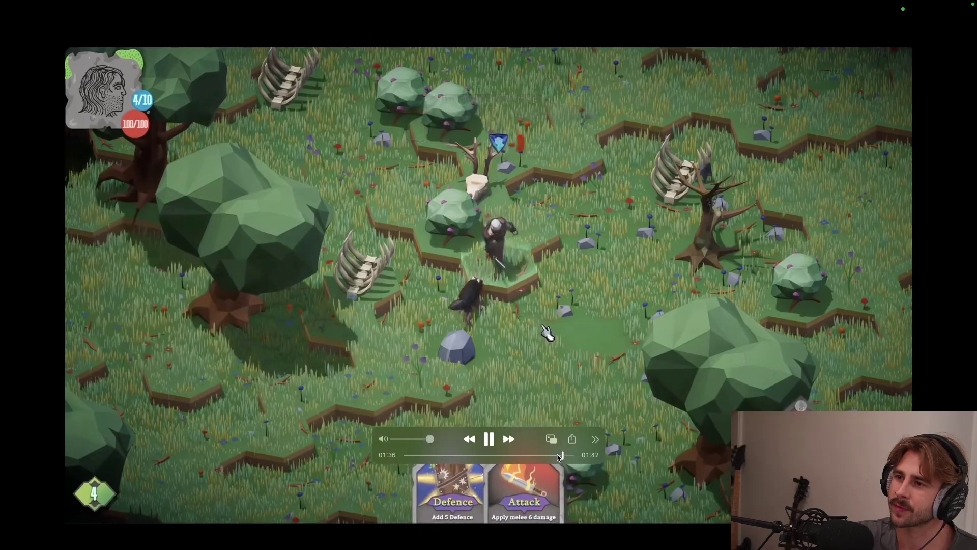
click(511, 454)
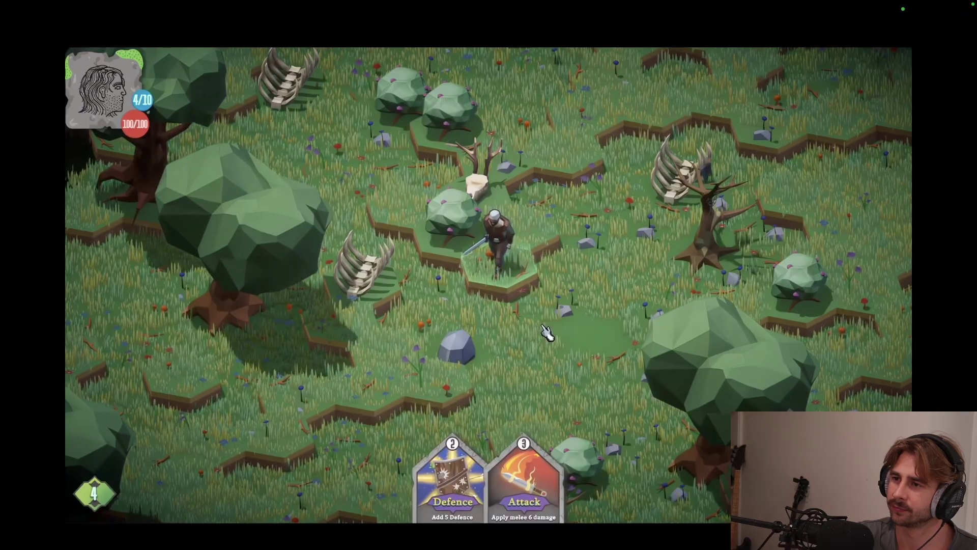
mouse_move(486, 187)
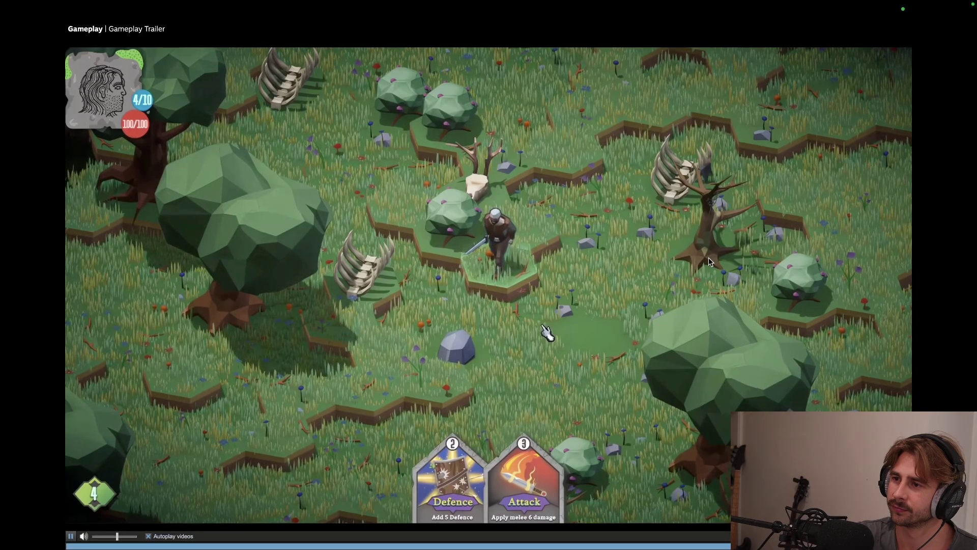
mouse_move(664, 6)
click(510, 455)
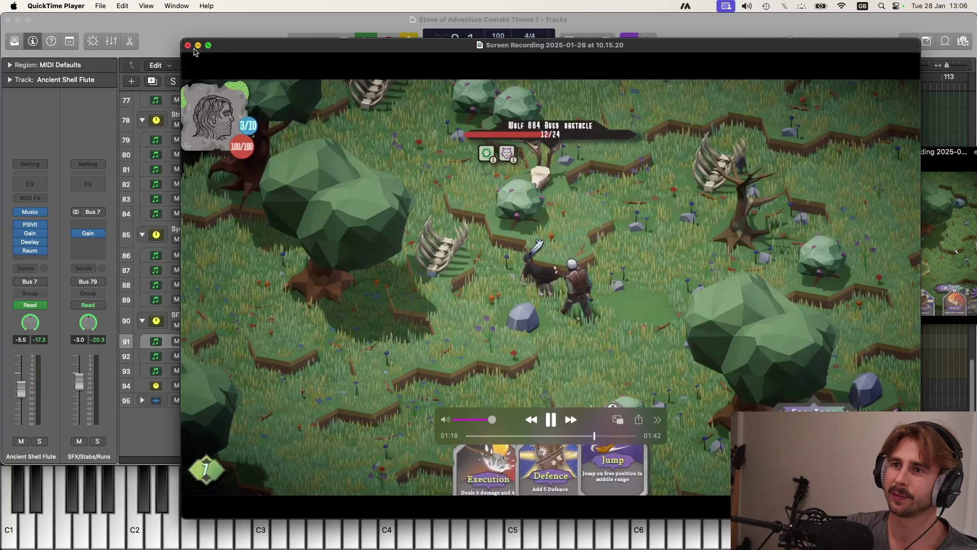
Put the gameplay recording away, switch back to Logic Pro and stop the music
click(546, 159)
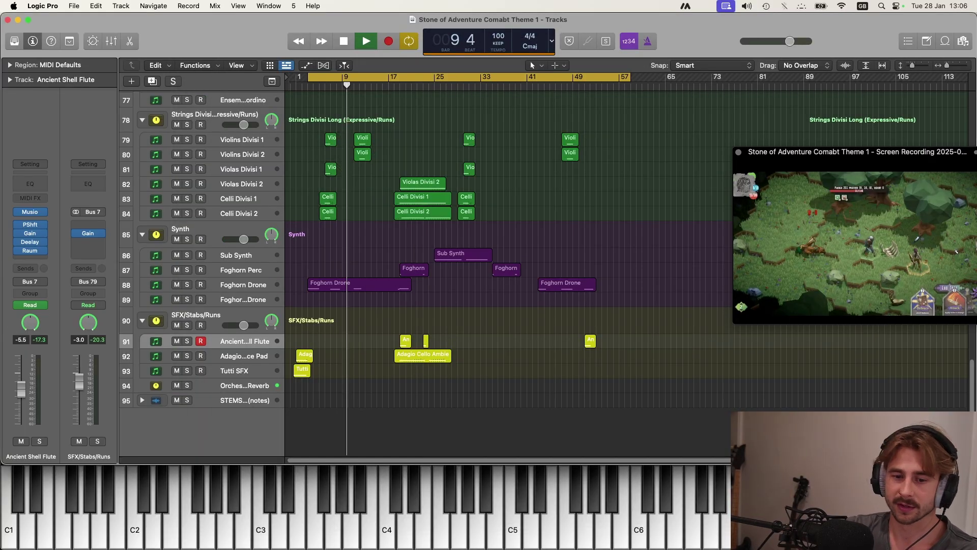
click(617, 210)
key(space)
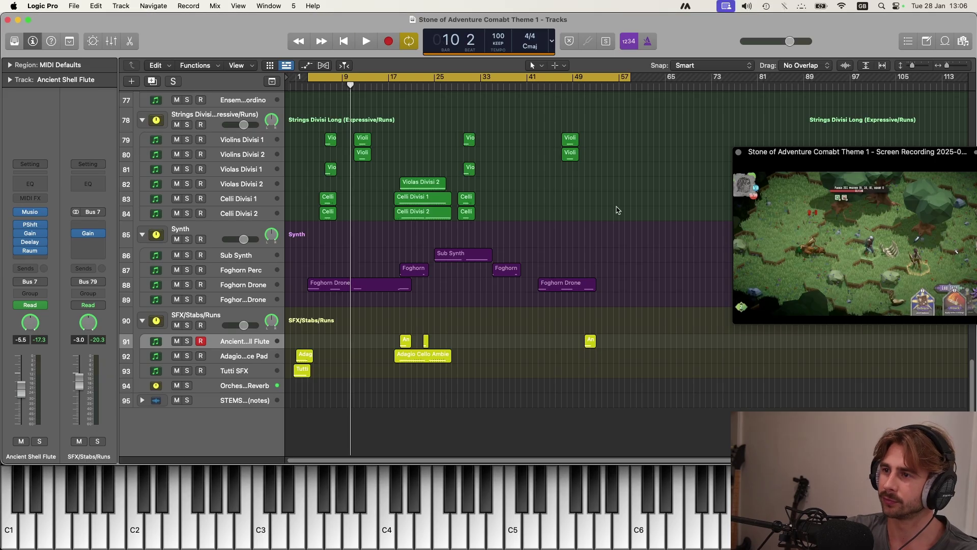
Play from bar 57 with the cycle on to check the transition from bar 59 back to bar 3
click(608, 87)
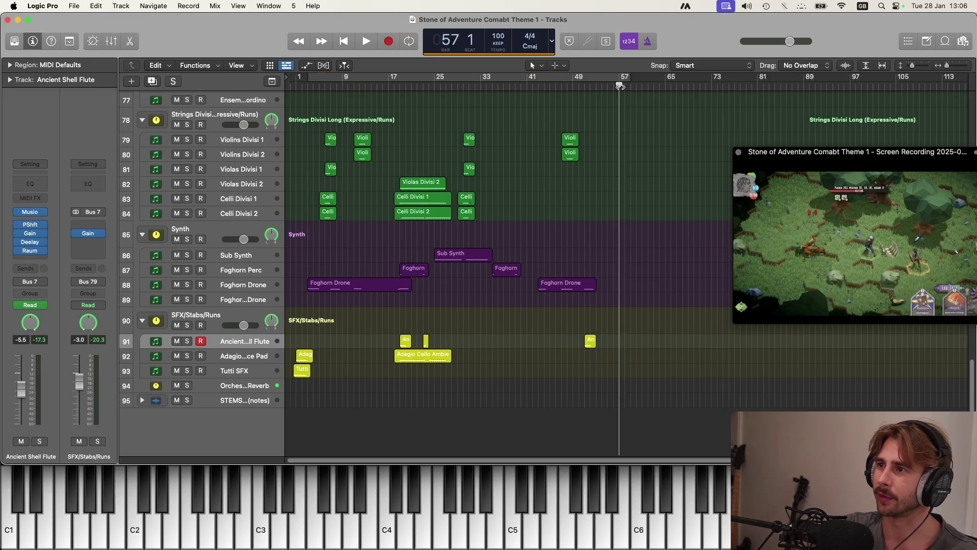
key(space)
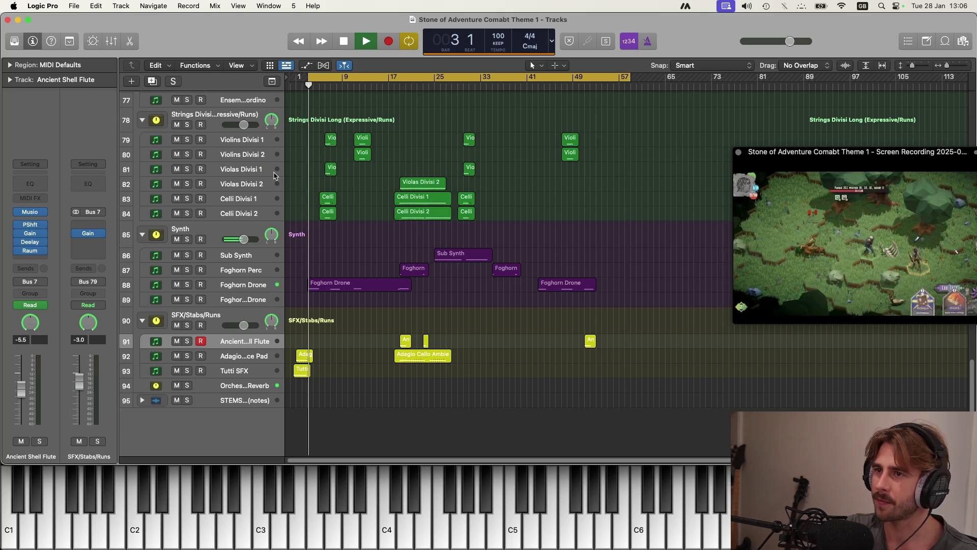
key(space)
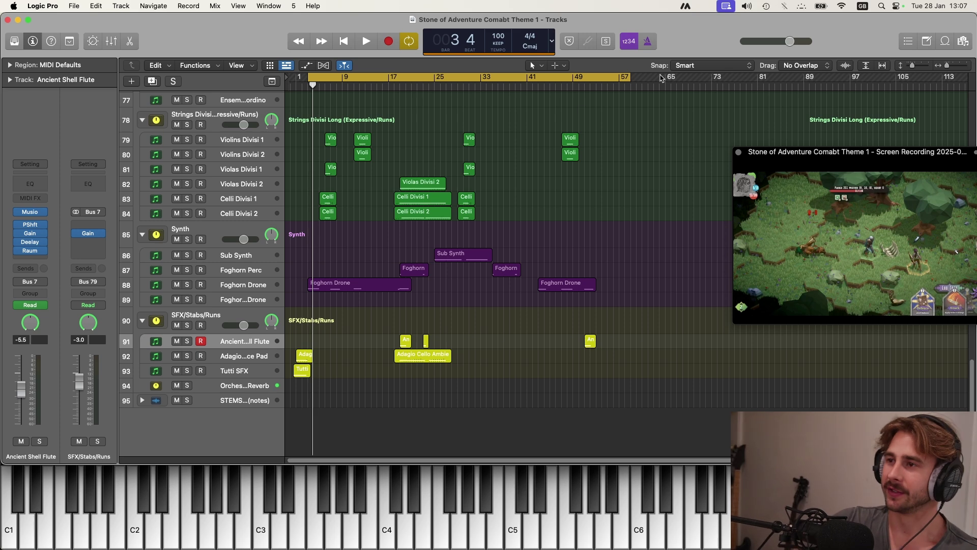
Lower the volume automation line of the OUD DRONE track
scroll(364, 263, up, 10)
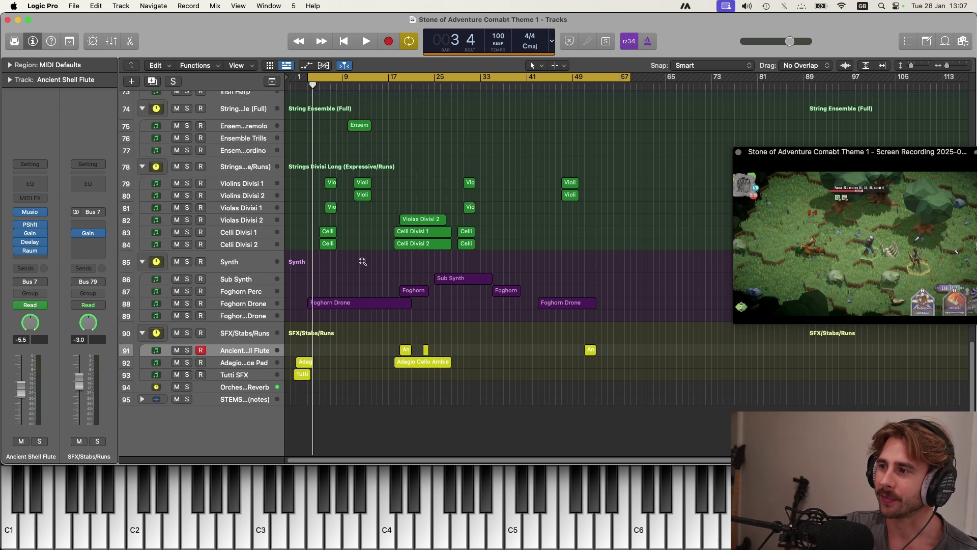
scroll(333, 159, up, 10)
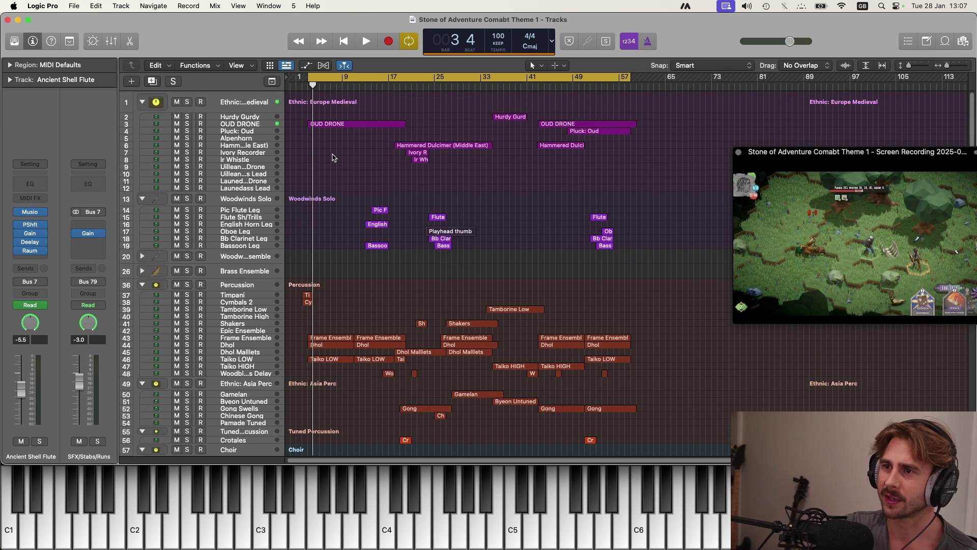
click(254, 123)
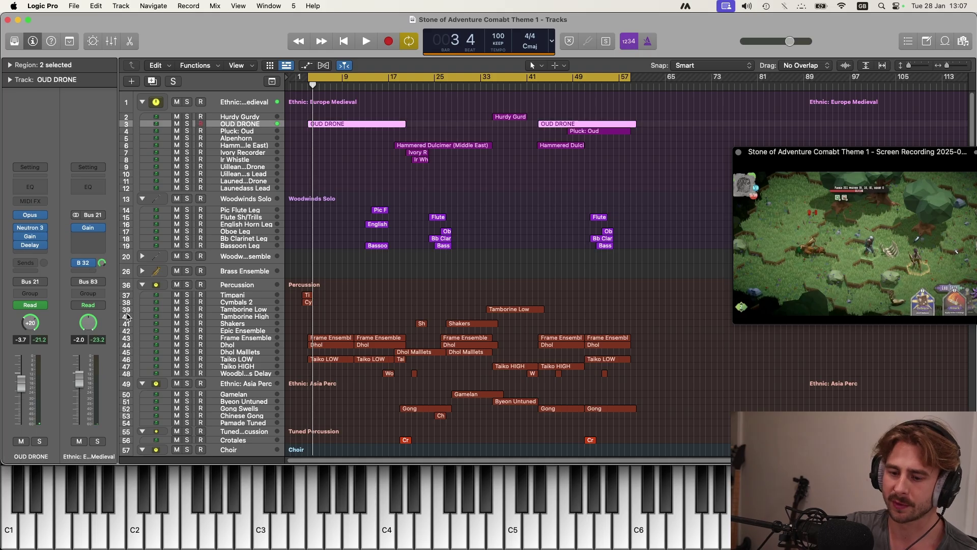
key(a)
drag(418, 149, 419, 153)
drag(578, 148, 578, 150)
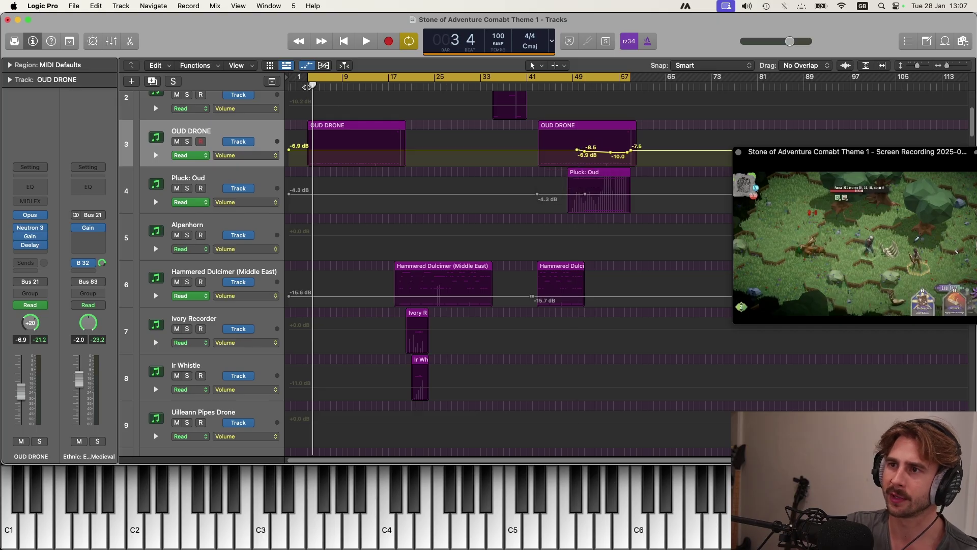
key(a)
Play from bar 41 with the cycle off and lower the Dulcimer /Zither track's volume to about -11 dB
scroll(525, 180, down, 10)
click(492, 86)
click(553, 260)
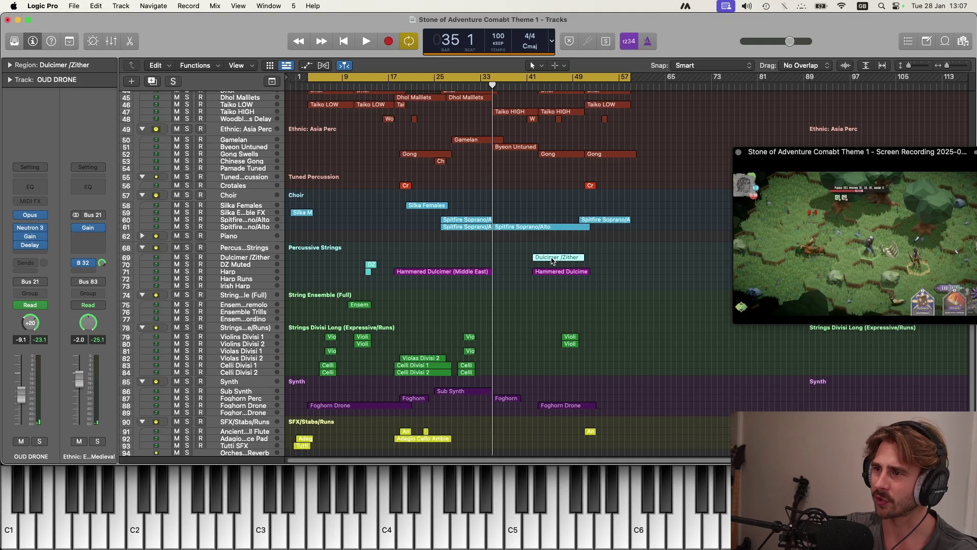
click(244, 260)
key(c)
click(529, 85)
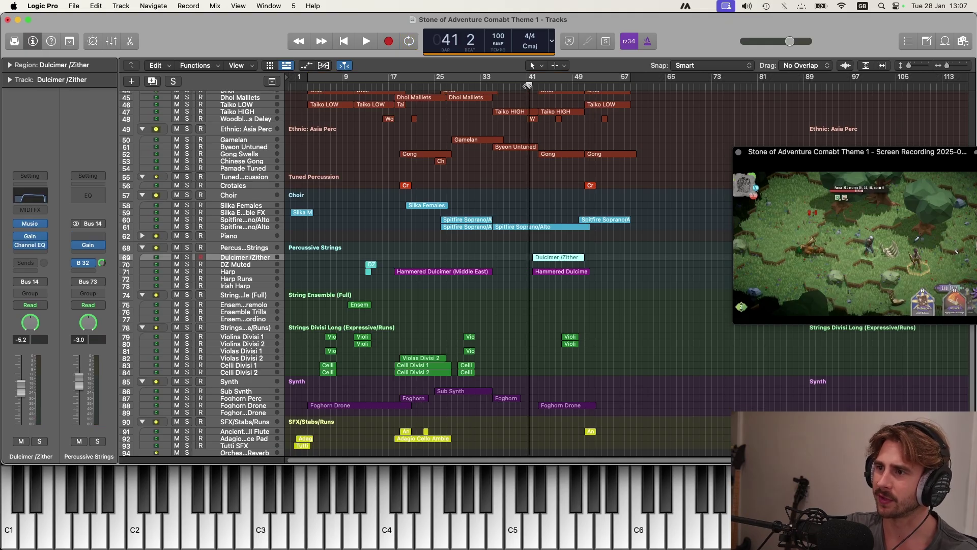
key(space)
key(a)
scroll(254, 293, up, 5)
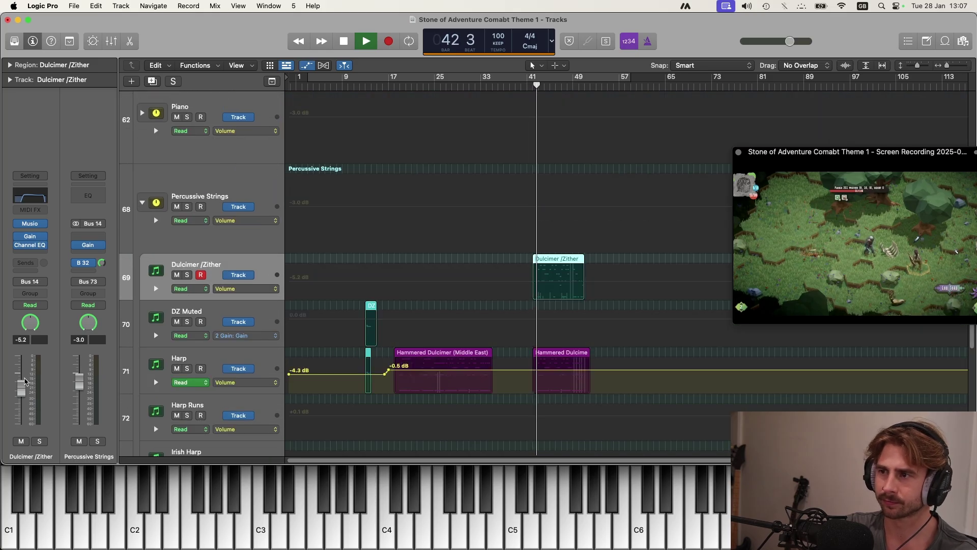
drag(23, 393, 23, 407)
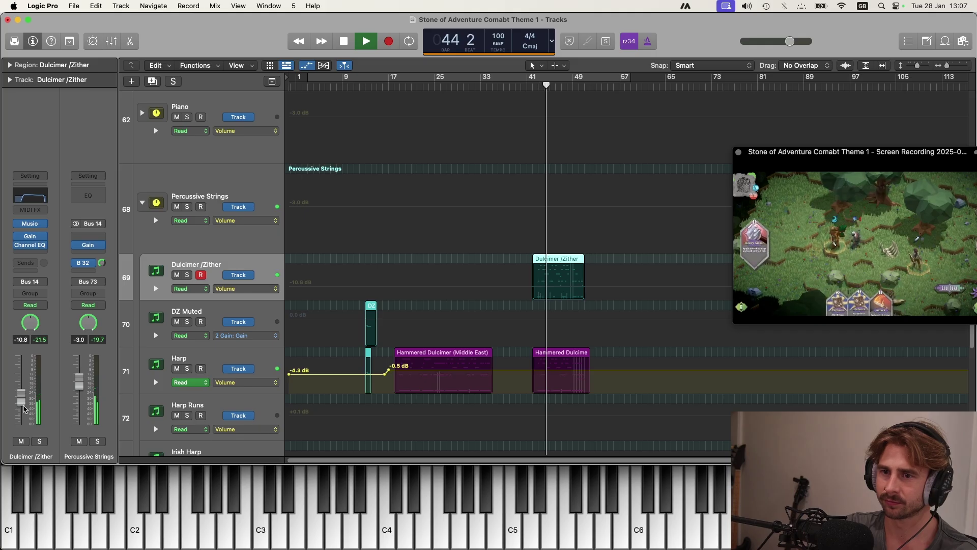
Step the second Spitfire Soprano/Alto track's volume automation down to -3.3 dB around bar 41 and lower still from bar 43, then stop playback
scroll(443, 323, up, 5)
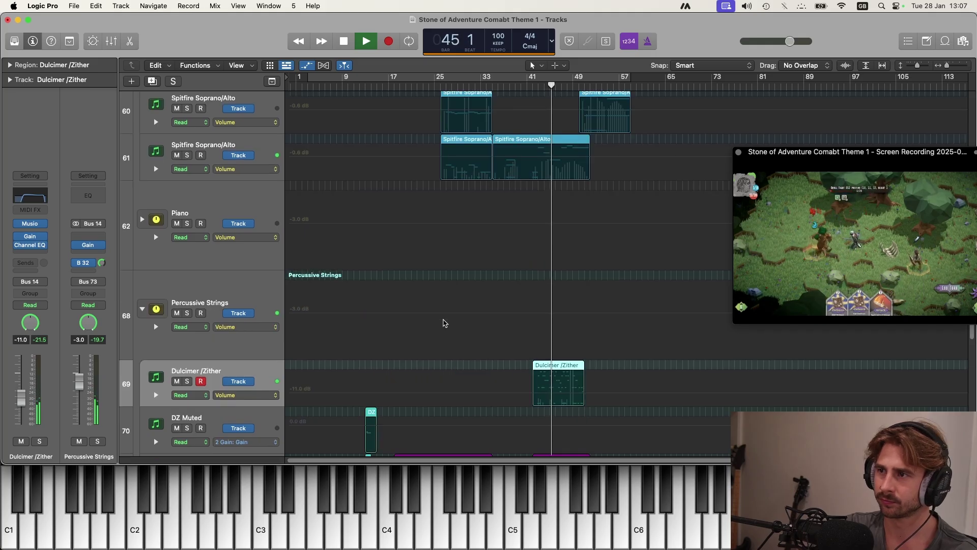
key(a)
key(a)
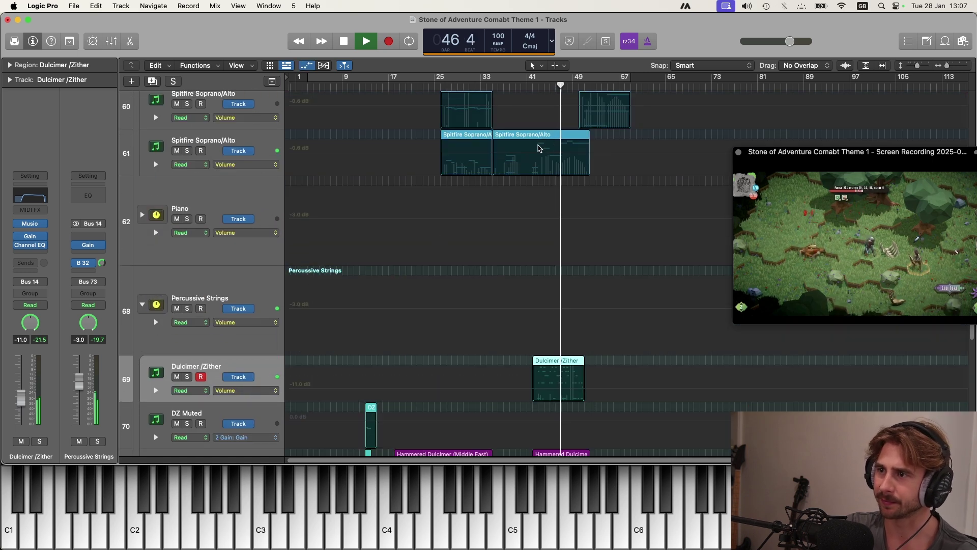
click(528, 152)
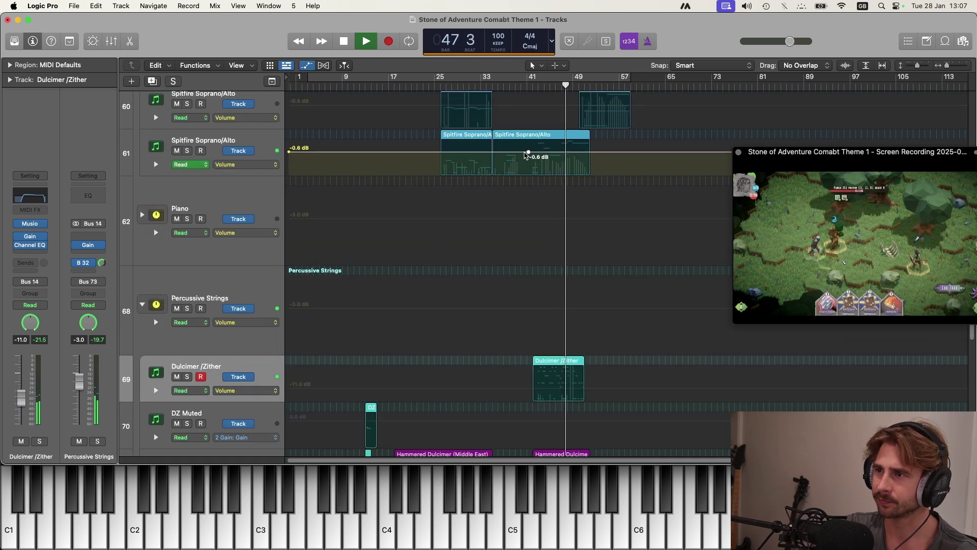
mouse_move(531, 154)
mouse_down()
mouse_move(543, 158)
mouse_move(534, 160)
mouse_up()
scroll(555, 203, up, 5)
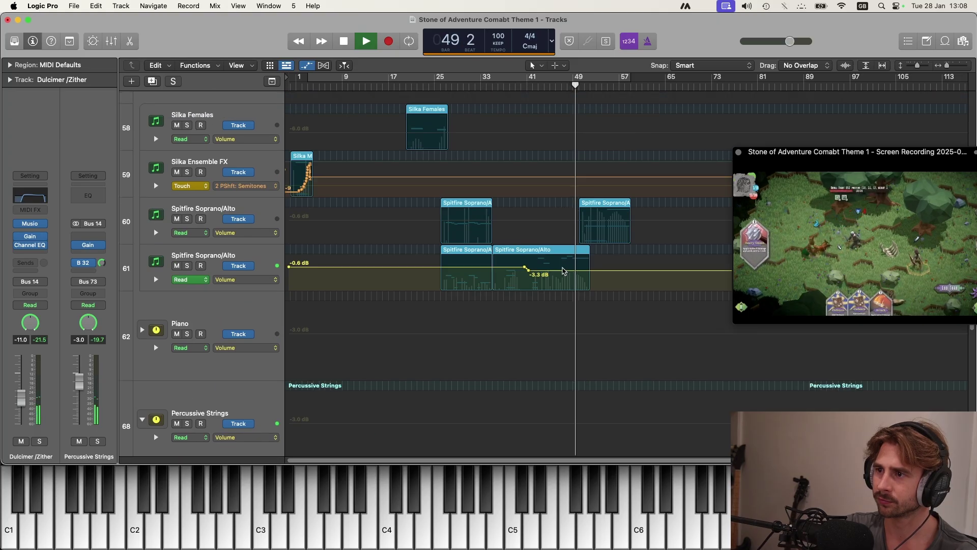
click(539, 270)
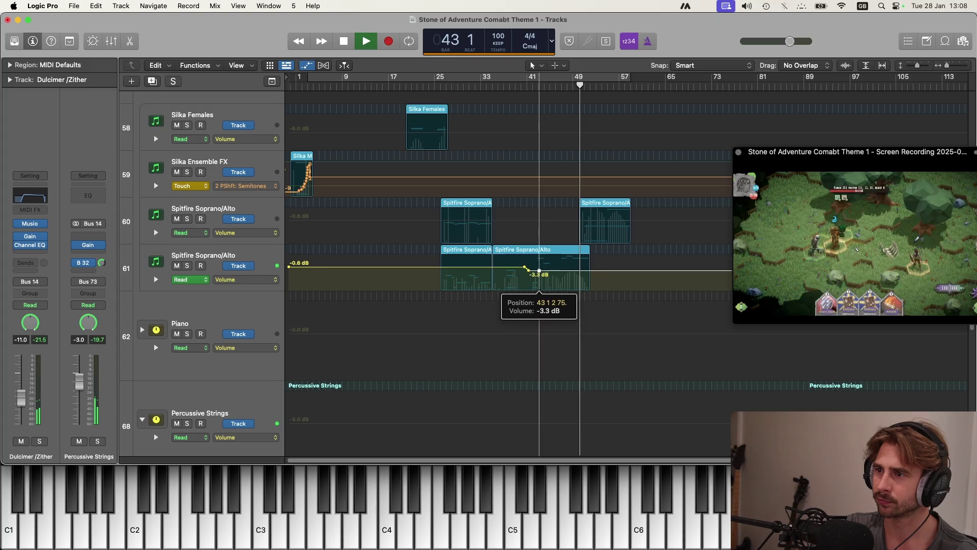
drag(539, 271, 550, 277)
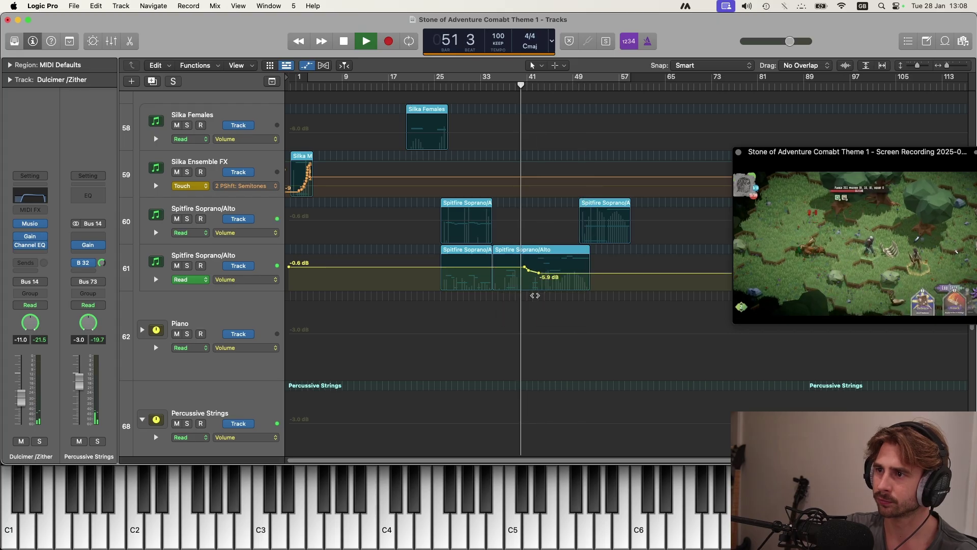
key(space)
Play from bar 41 with the Dulcimer /Zither track muted and unmute it midway to compare its contribution
key(z)
drag(515, 86, 503, 85)
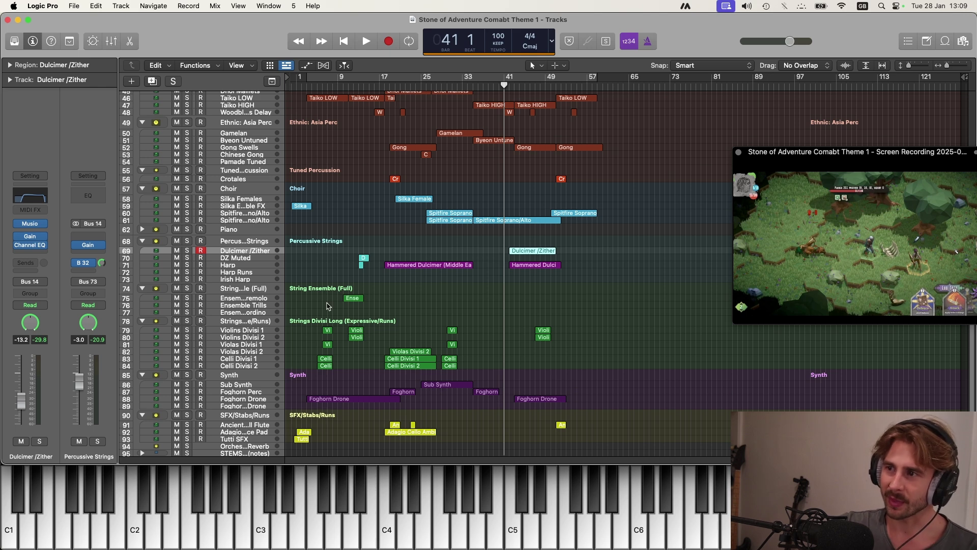
click(546, 265)
click(546, 251)
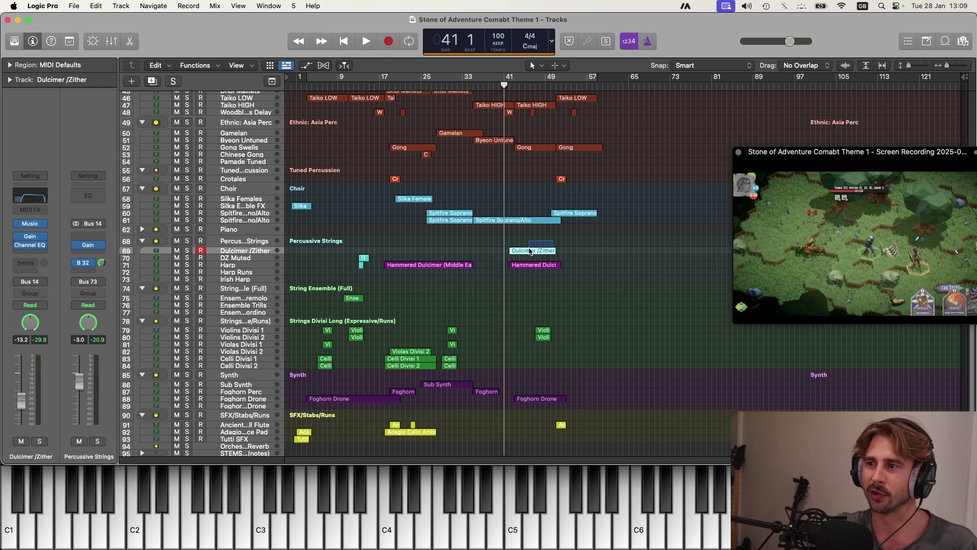
click(177, 250)
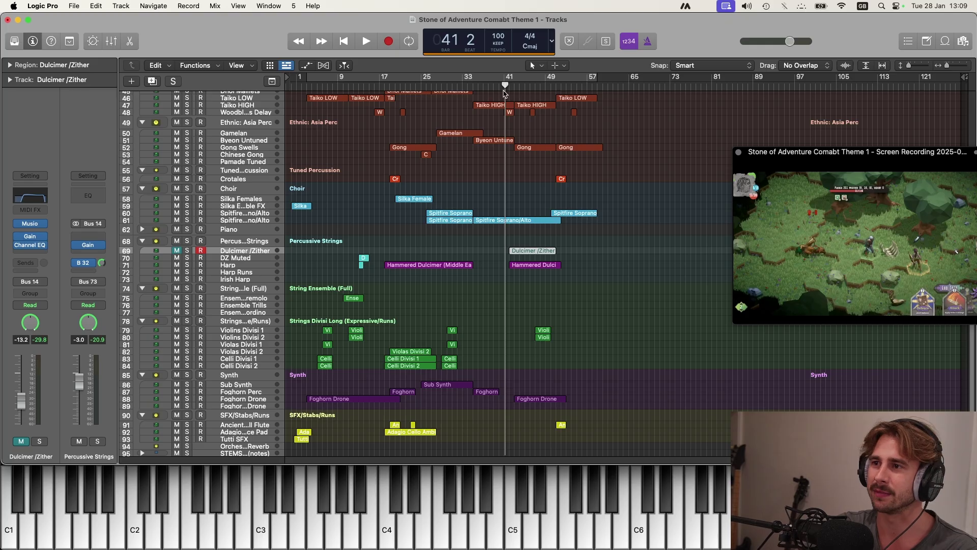
key(space)
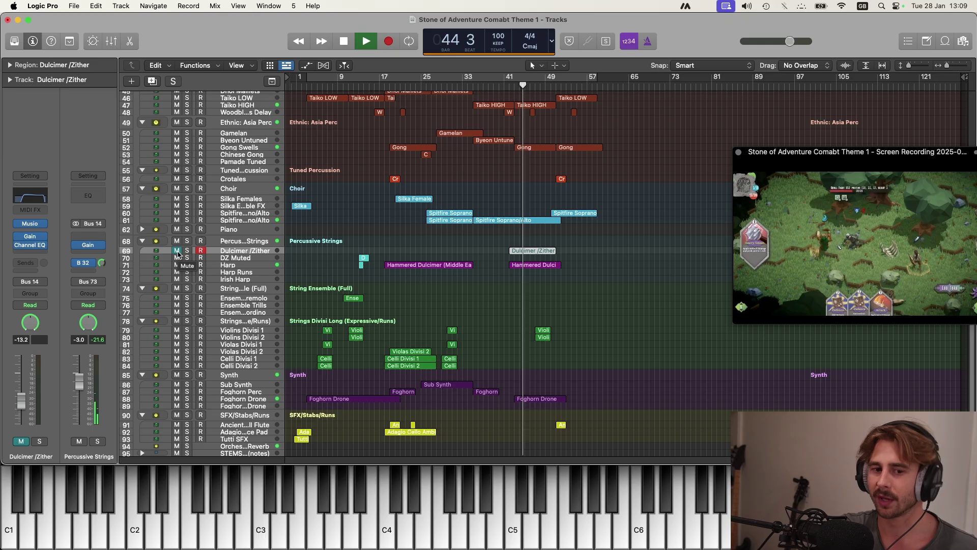
click(177, 251)
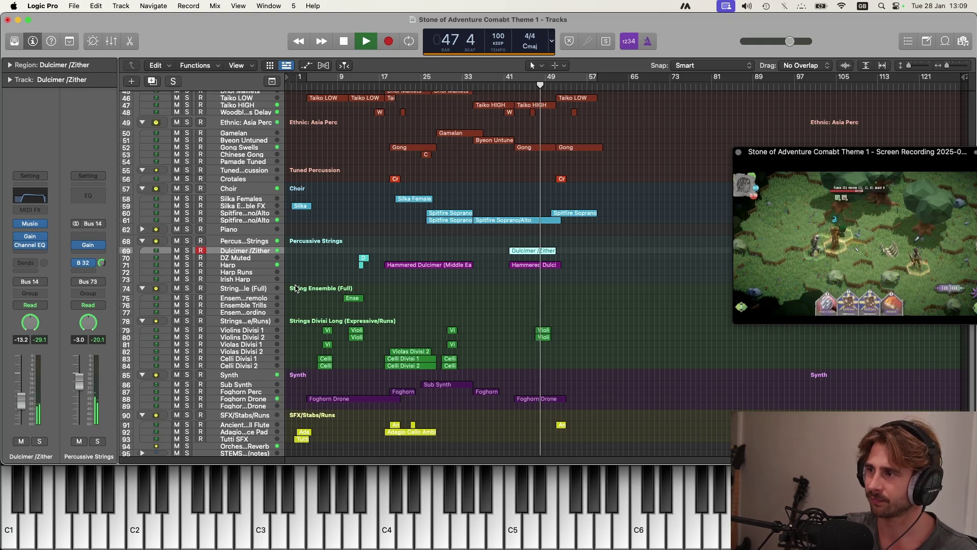
key(space)
click(651, 268)
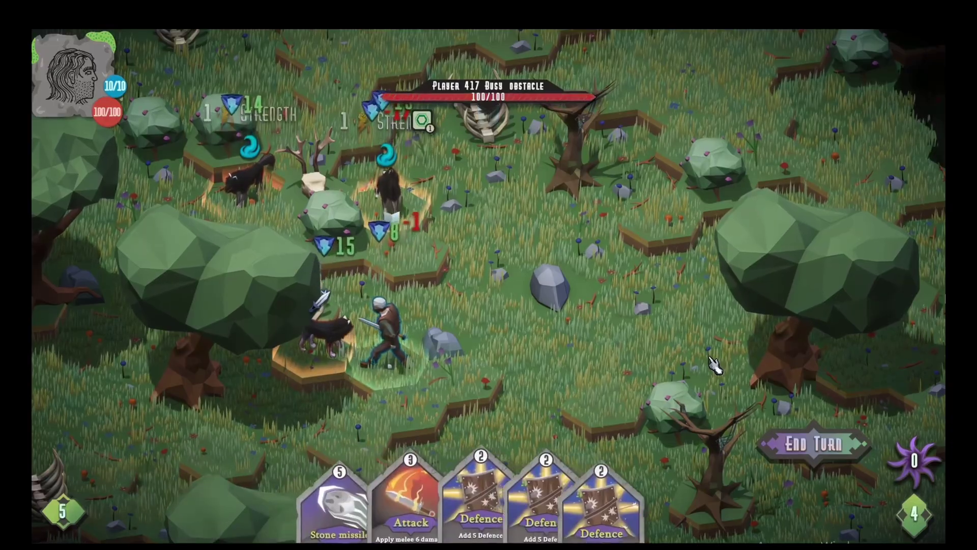
click(342, 491)
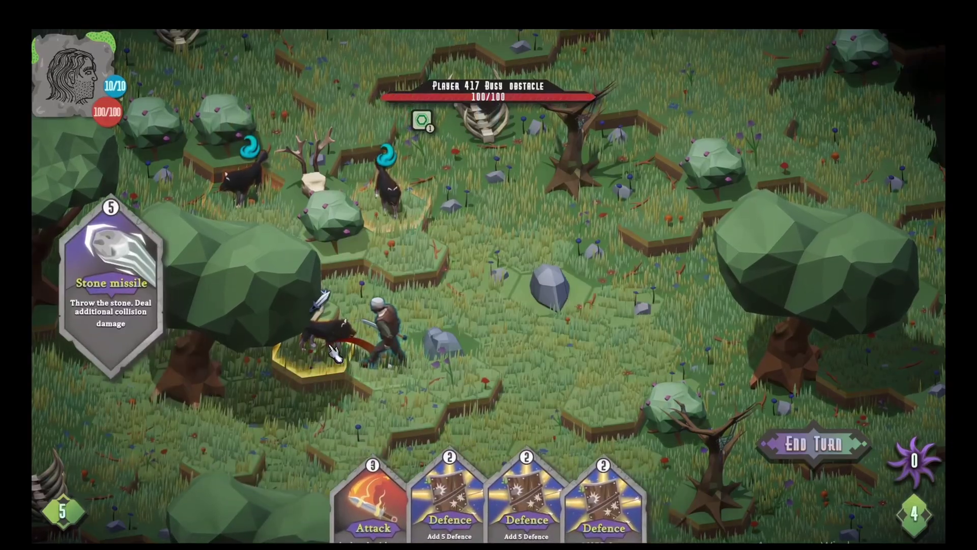
right_click(342, 479)
click(342, 480)
click(328, 336)
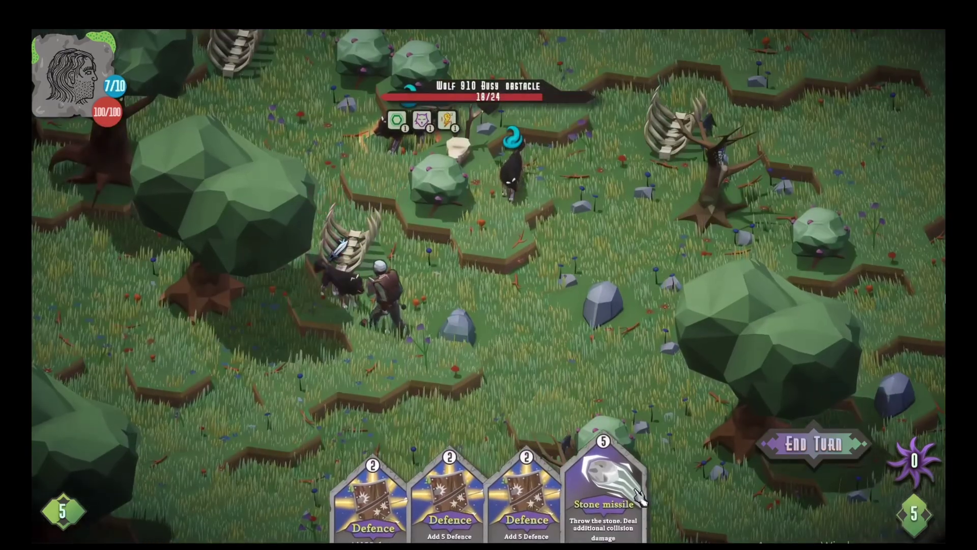
click(606, 488)
click(342, 301)
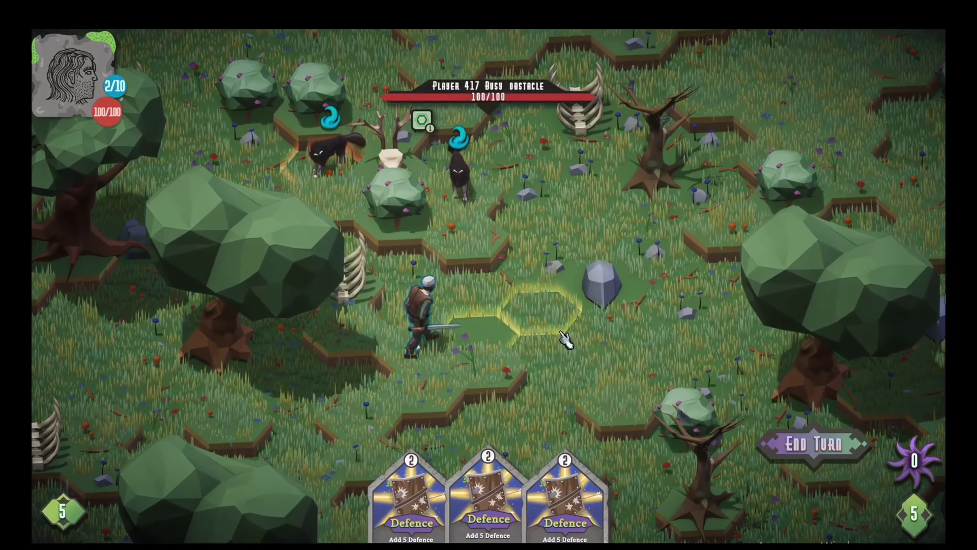
click(565, 338)
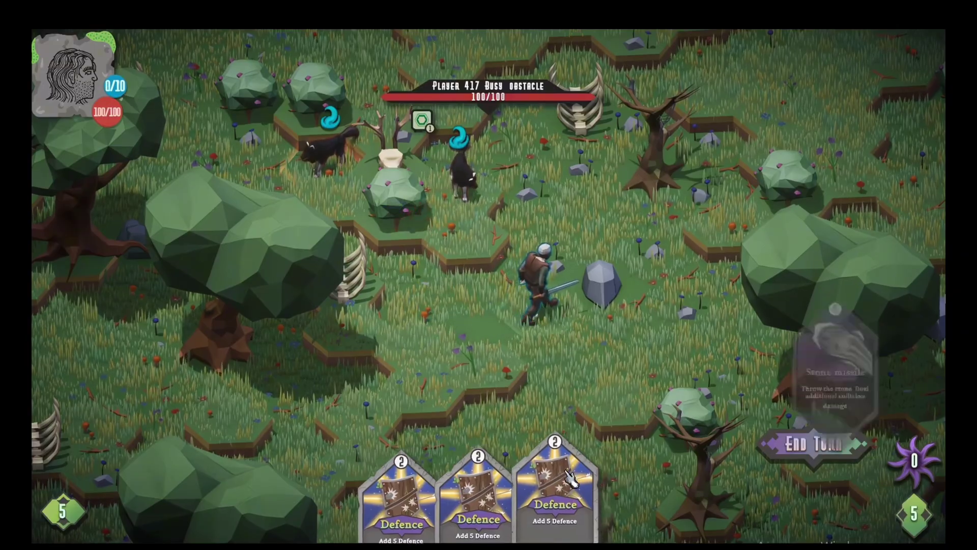
click(825, 445)
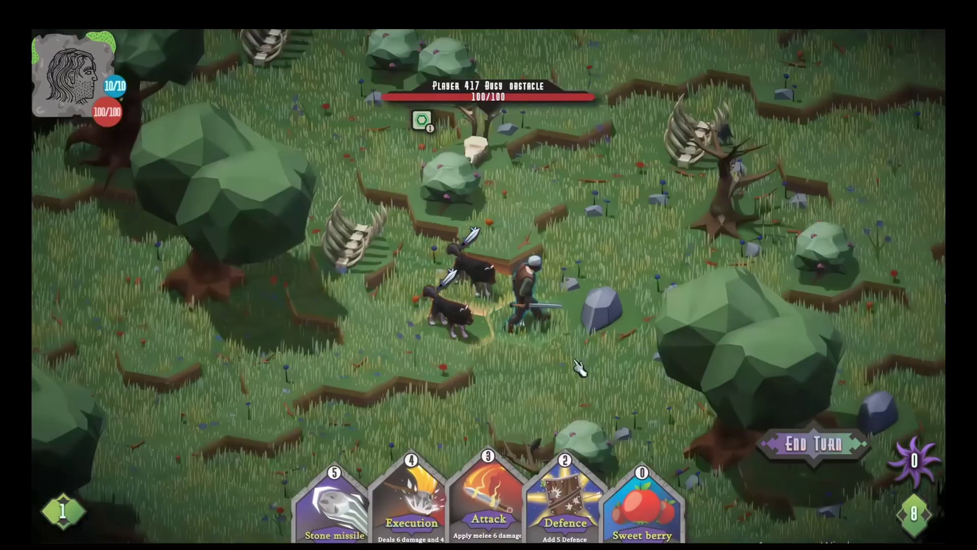
click(642, 509)
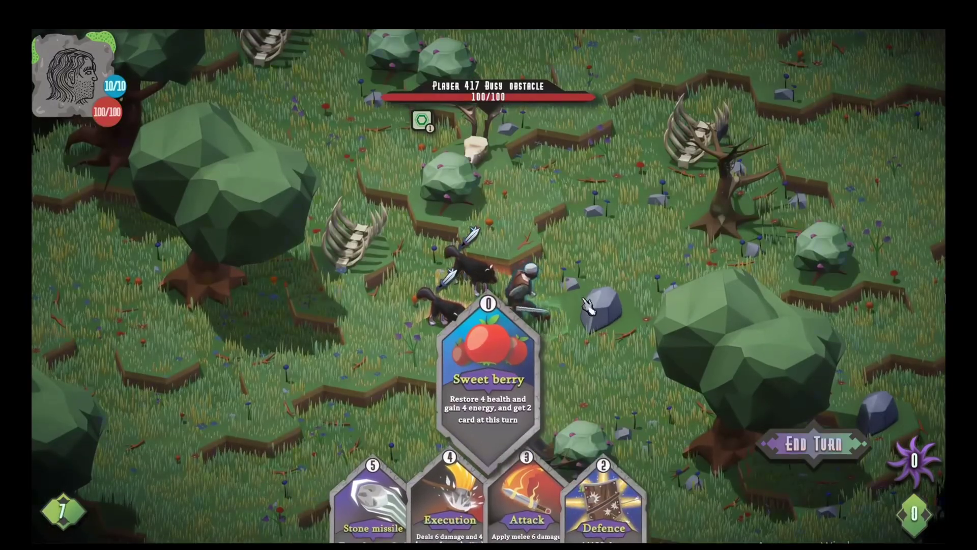
click(565, 304)
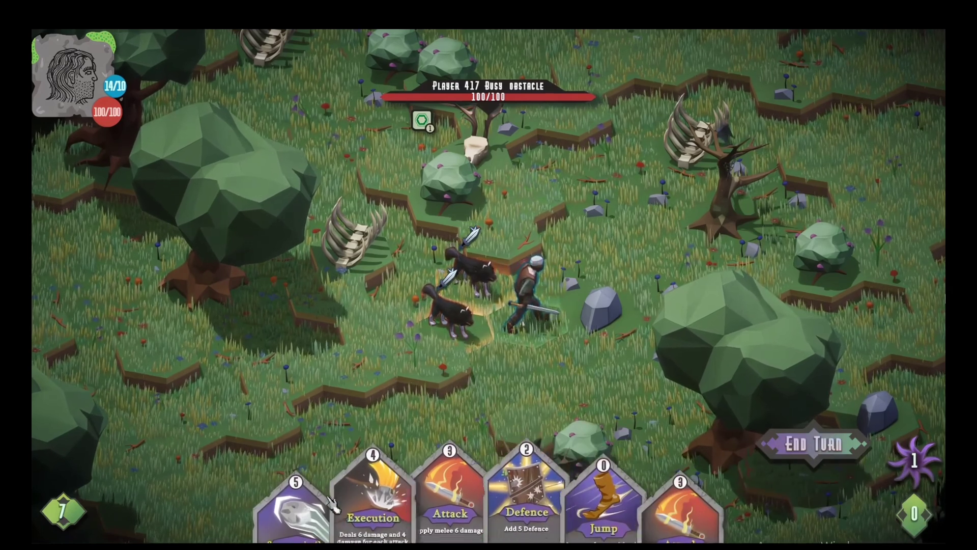
click(298, 511)
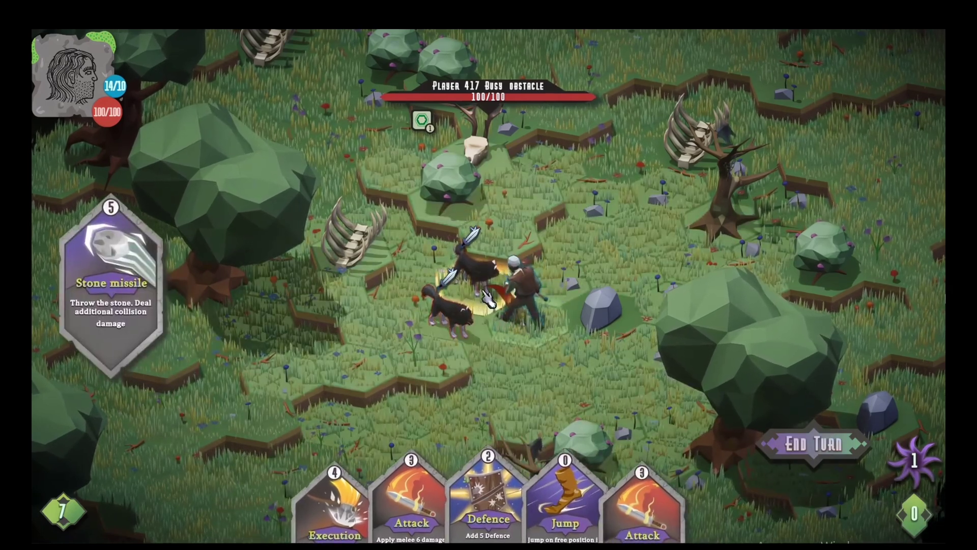
click(463, 334)
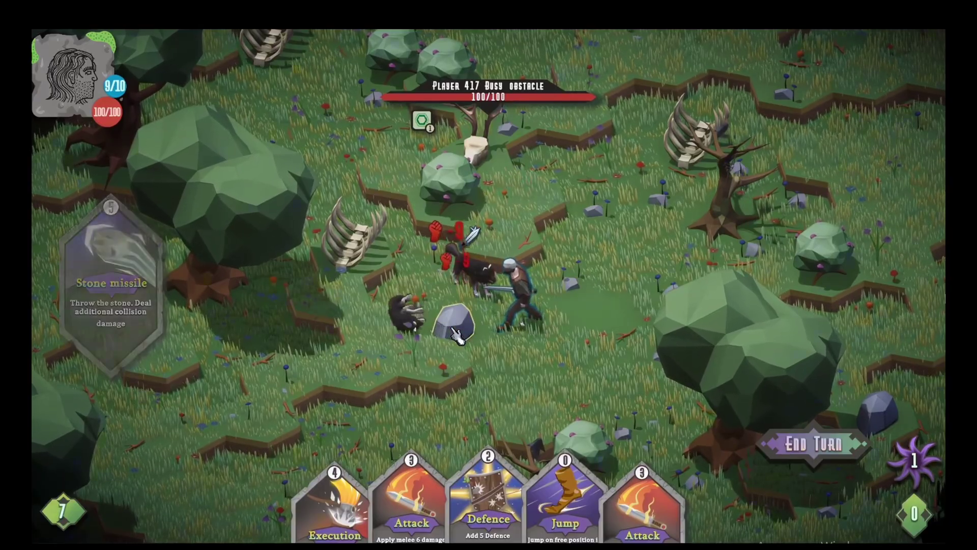
click(411, 509)
right_click(505, 284)
click(603, 504)
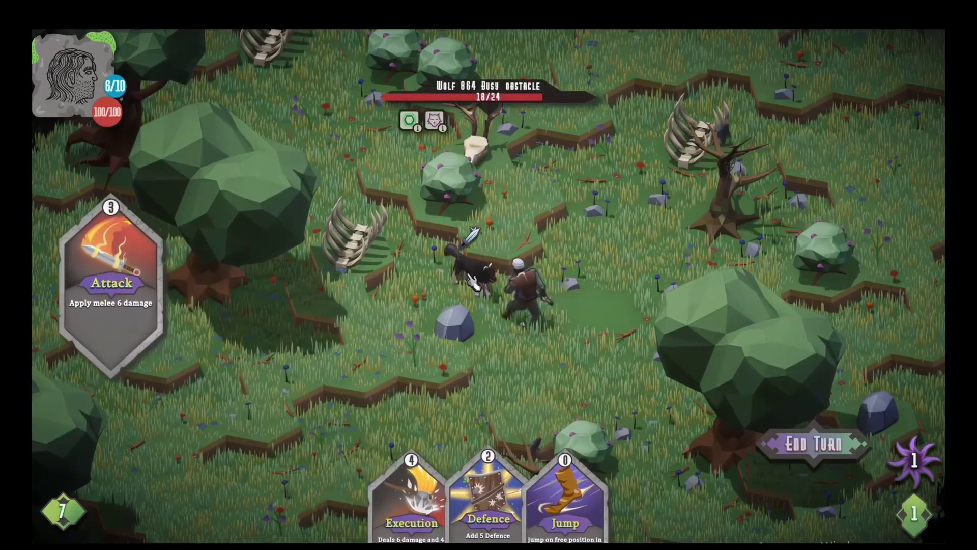
click(480, 294)
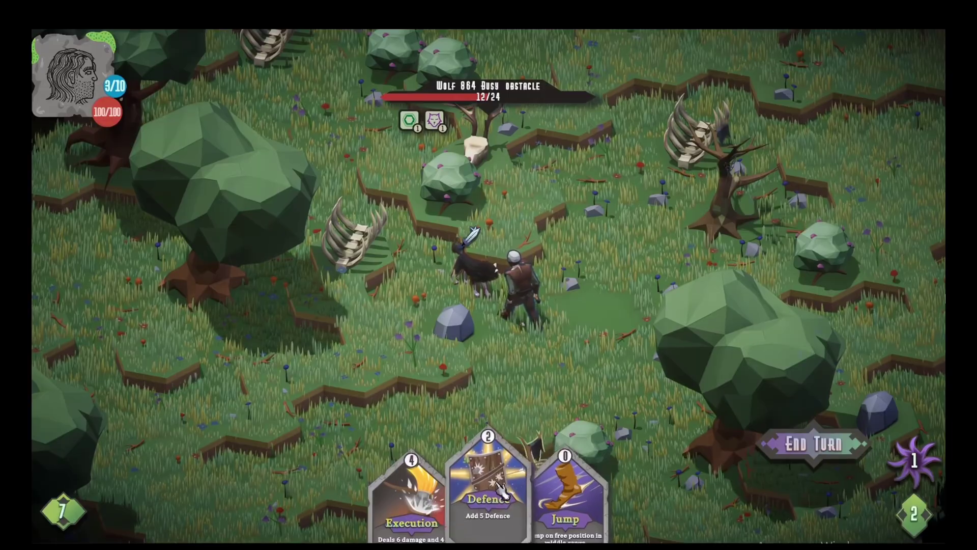
click(489, 504)
click(625, 327)
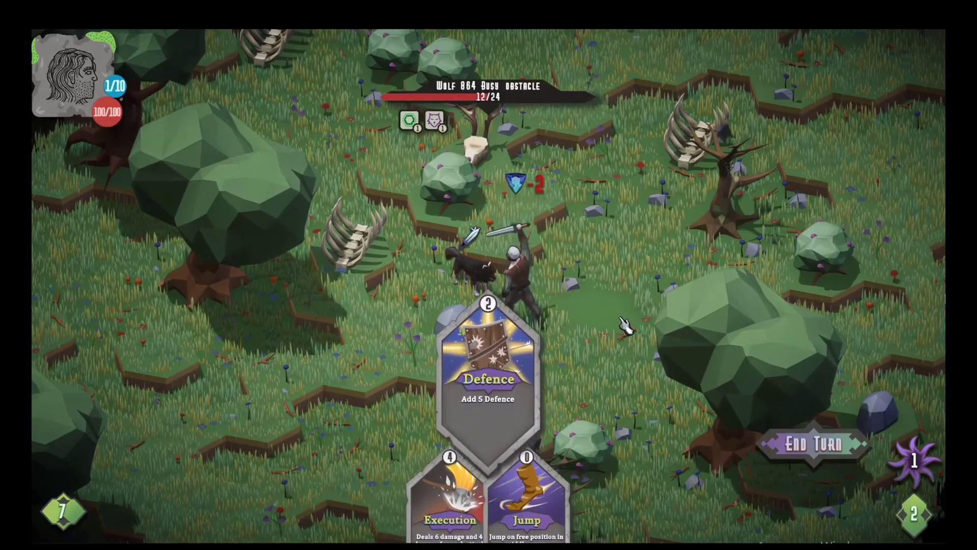
click(524, 504)
click(511, 208)
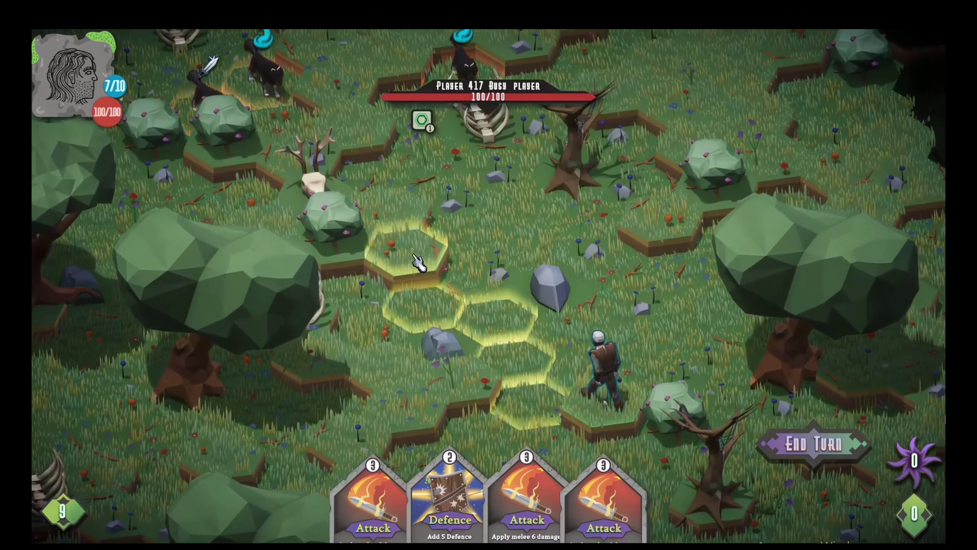
click(409, 366)
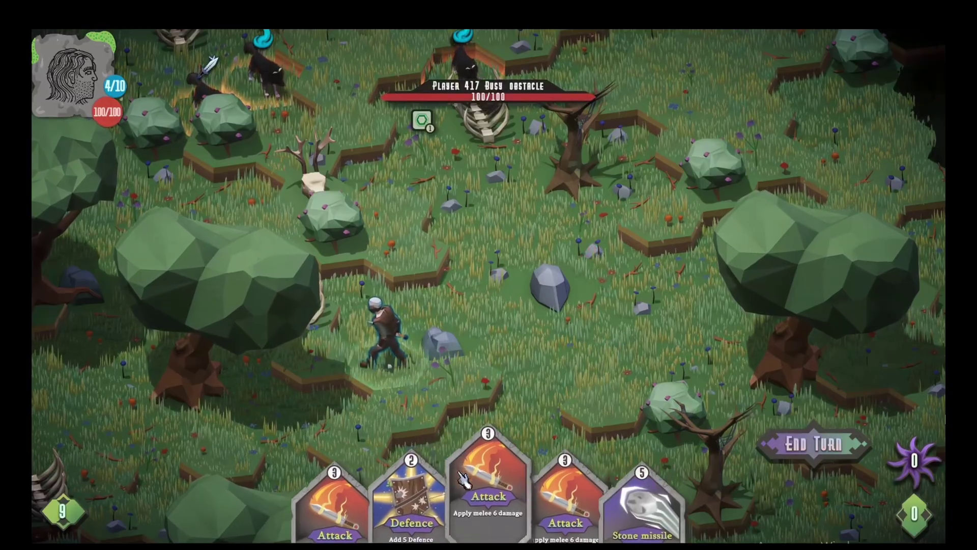
click(407, 488)
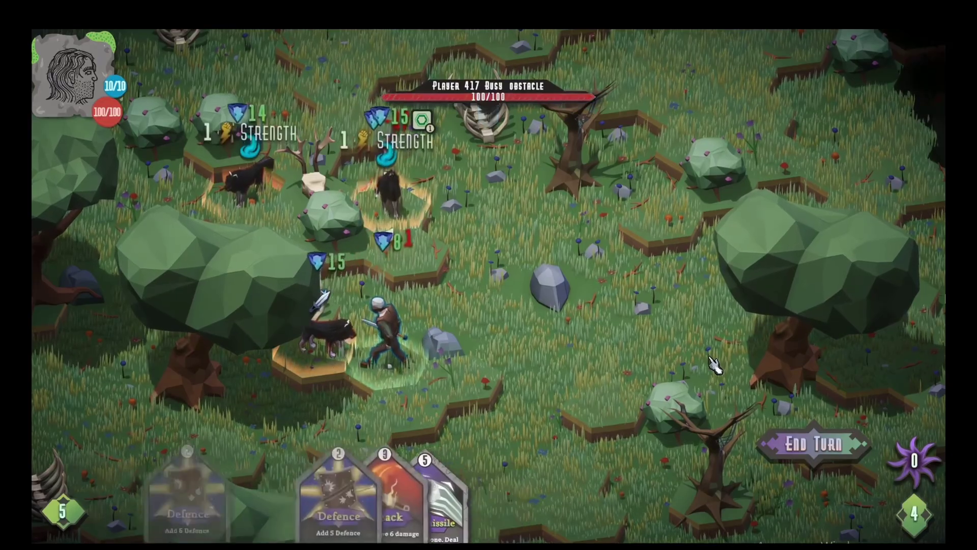
Play the Attack card and the Stone missile card on the wolf standing next to the player character
click(359, 481)
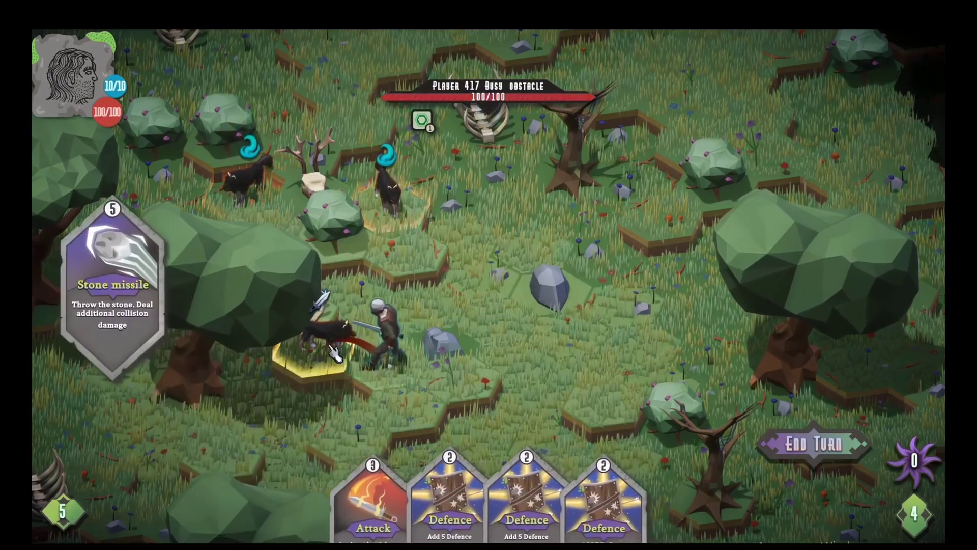
right_click(334, 351)
click(331, 490)
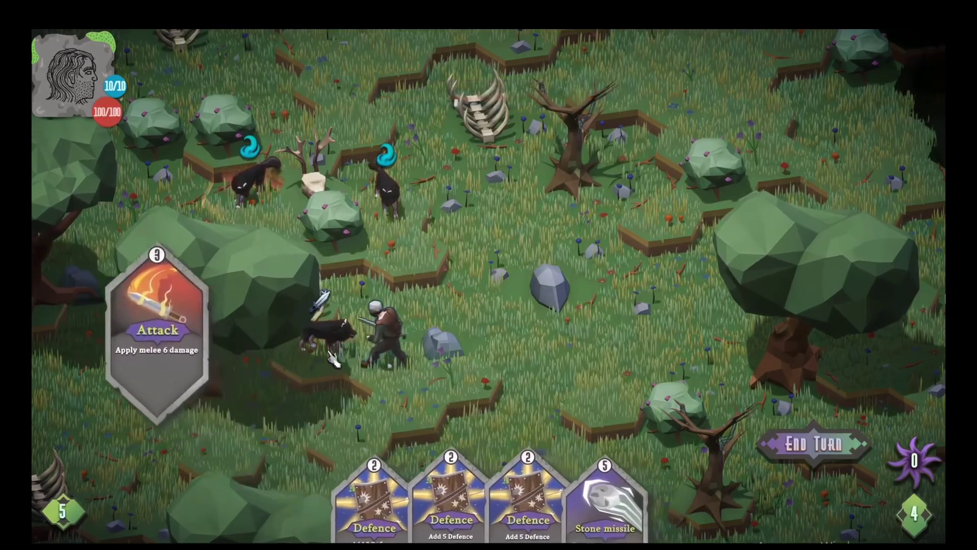
click(320, 341)
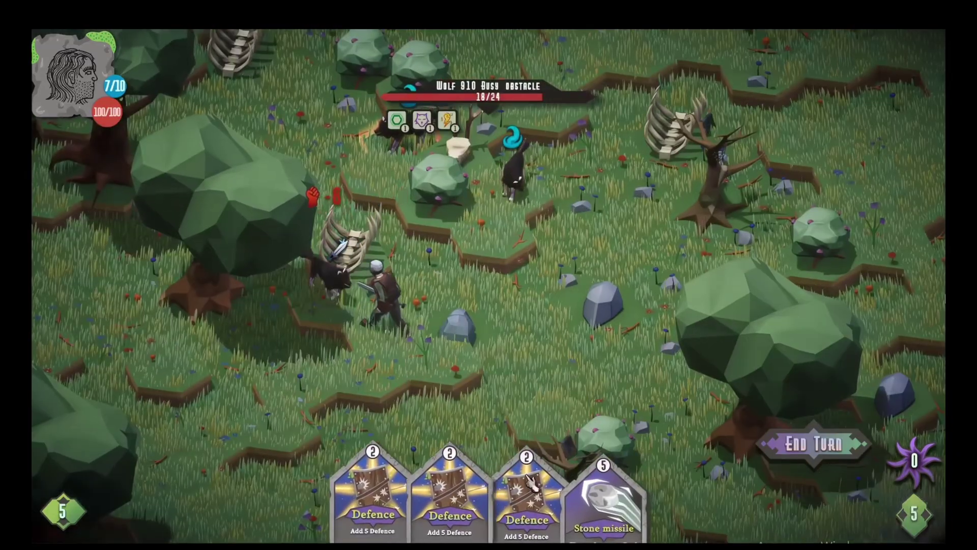
click(633, 499)
click(352, 304)
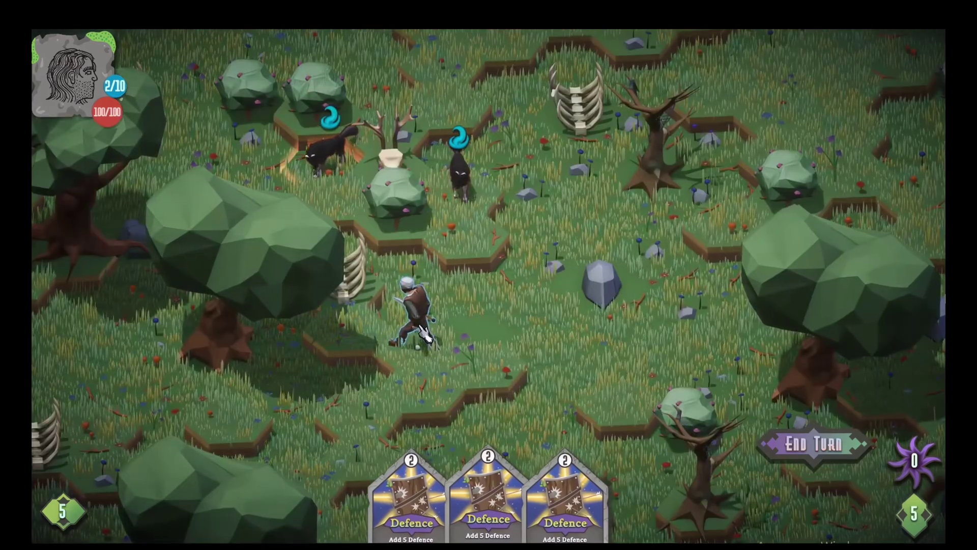
Move the player character to the hex beside the large grey rock and end the turn
click(425, 330)
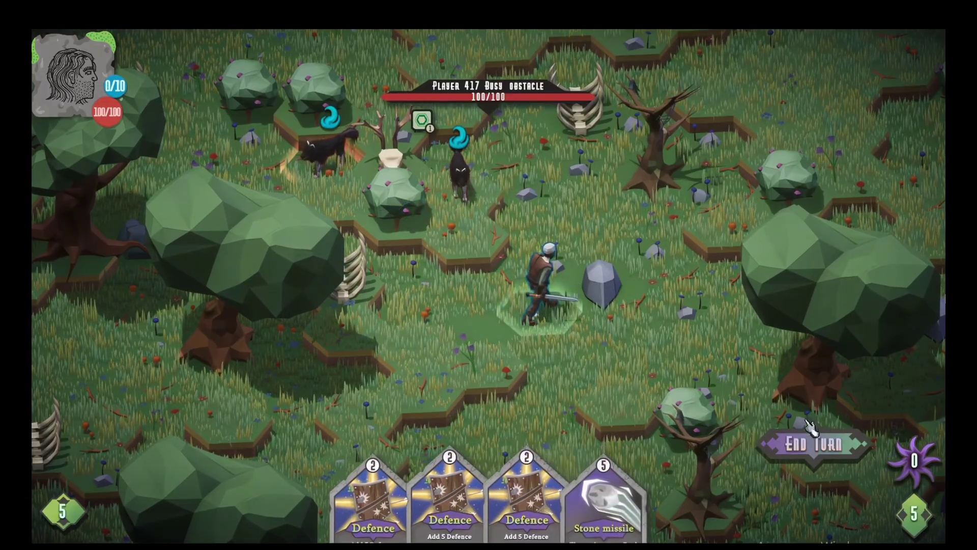
click(827, 446)
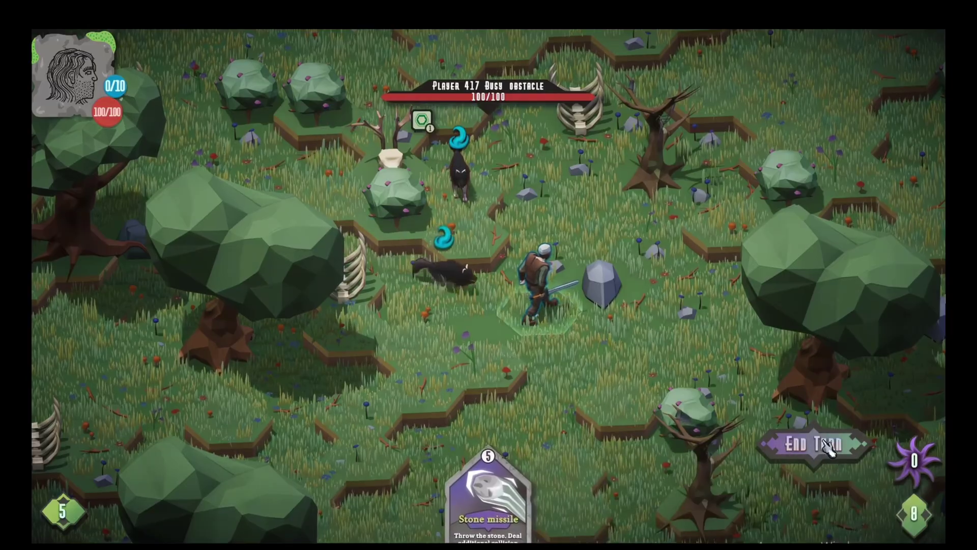